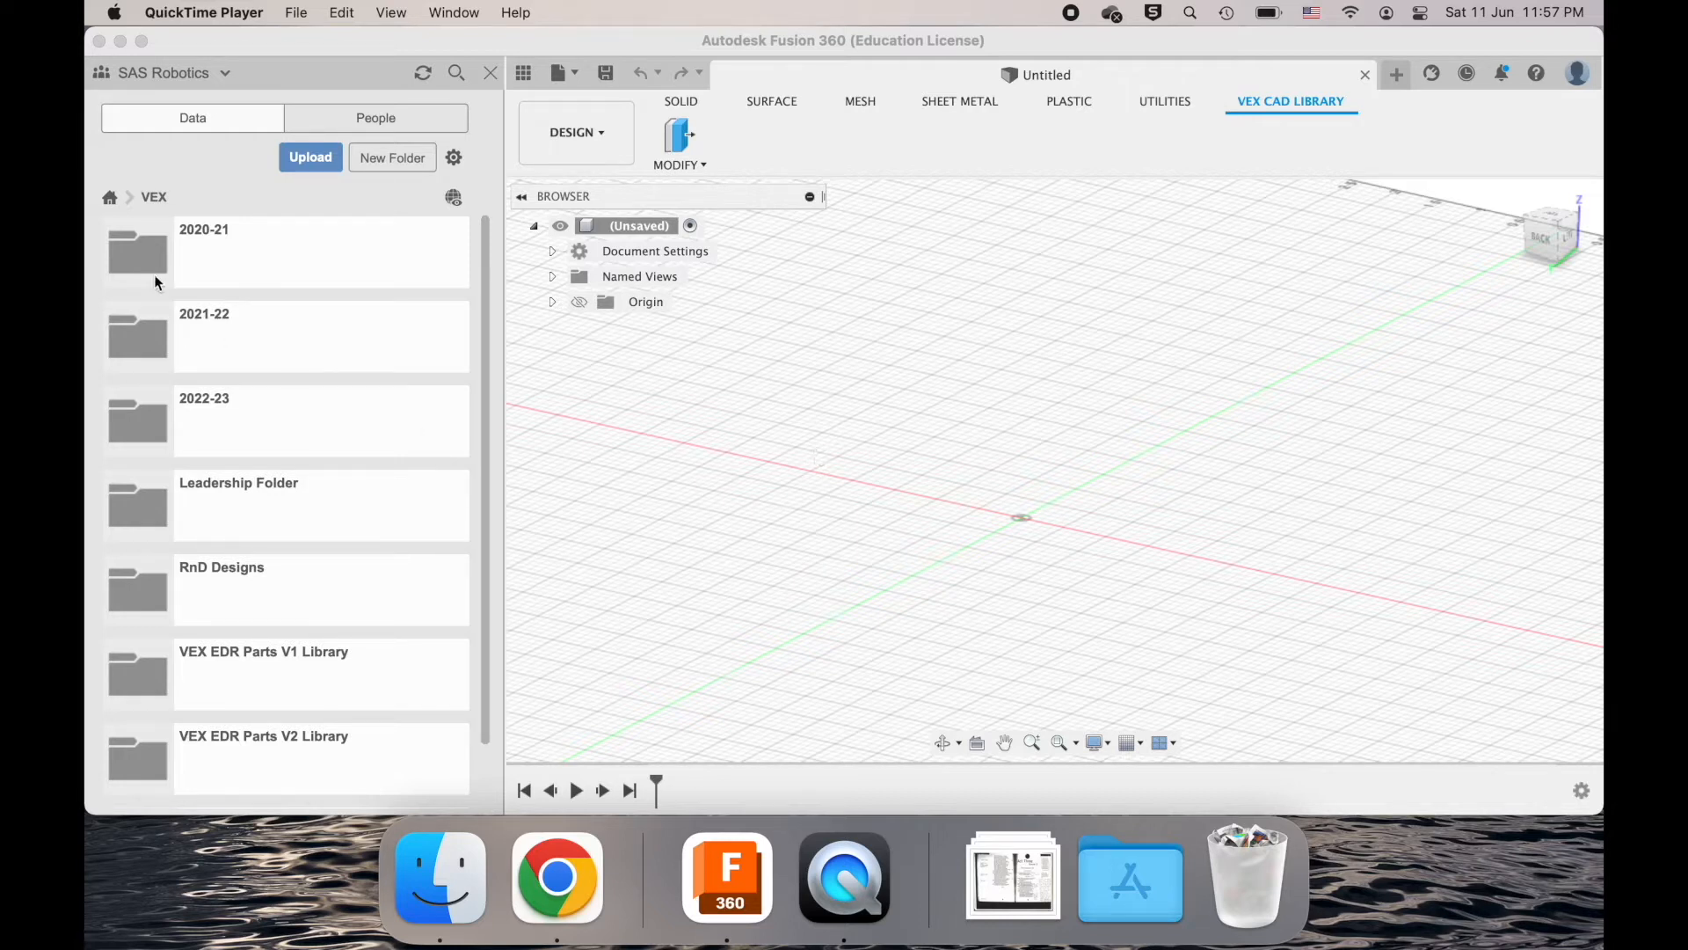
- Open the Summer Training folder inside the 2022-23 folder of the VEX project
click(112, 201)
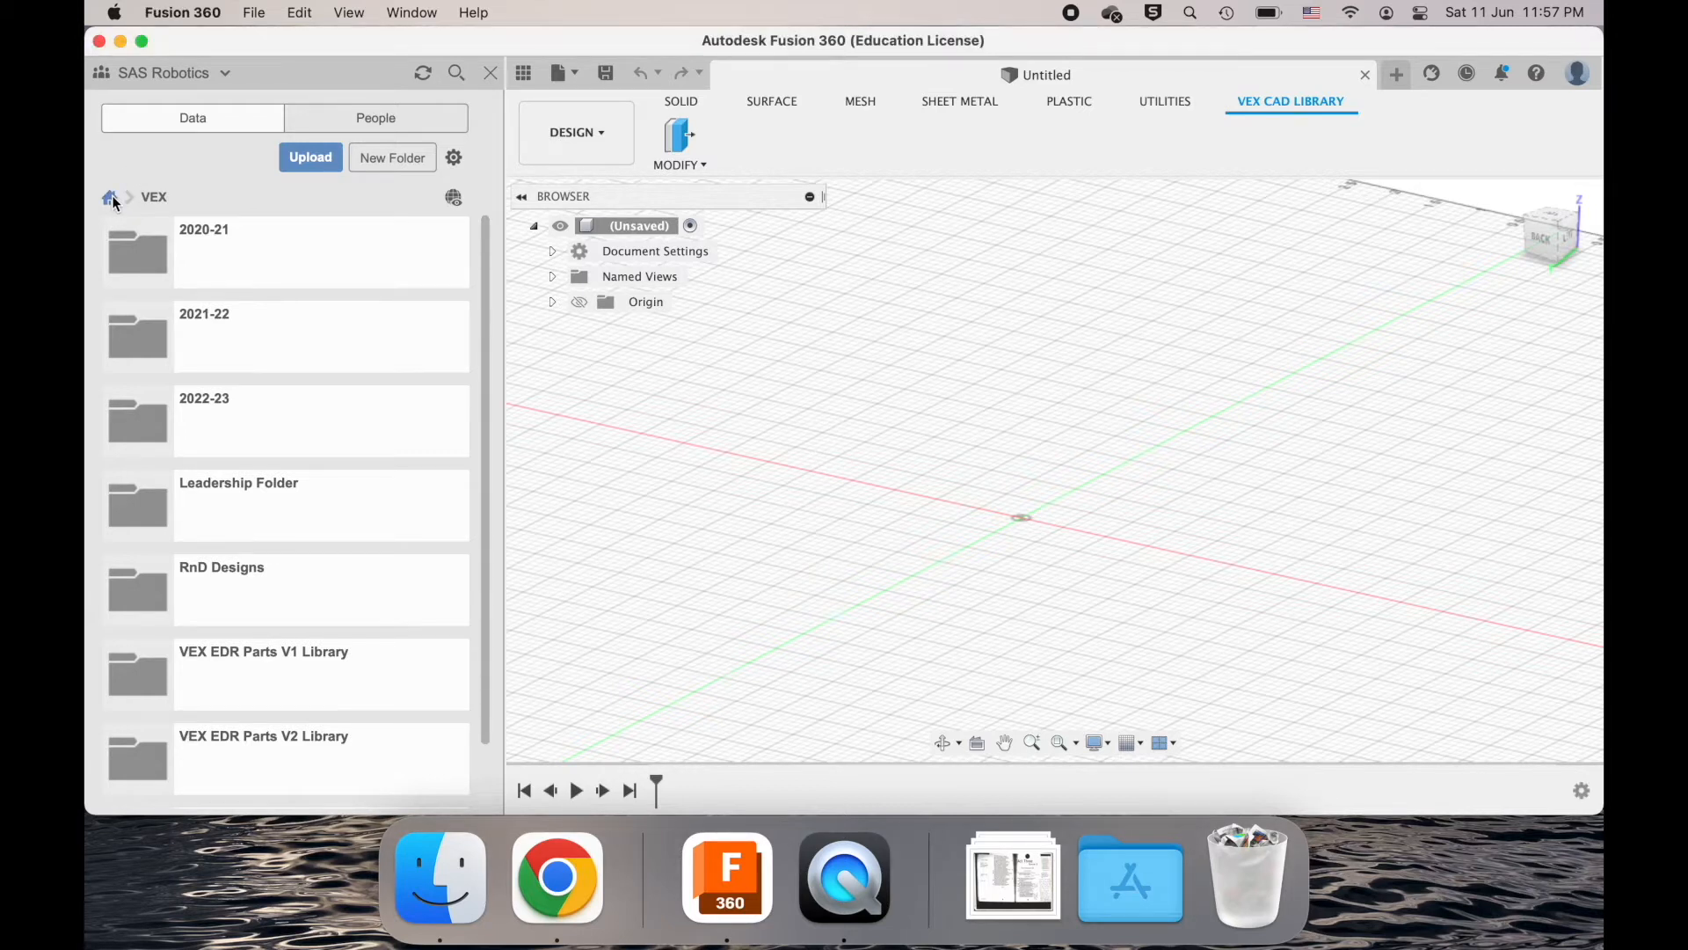
click(109, 197)
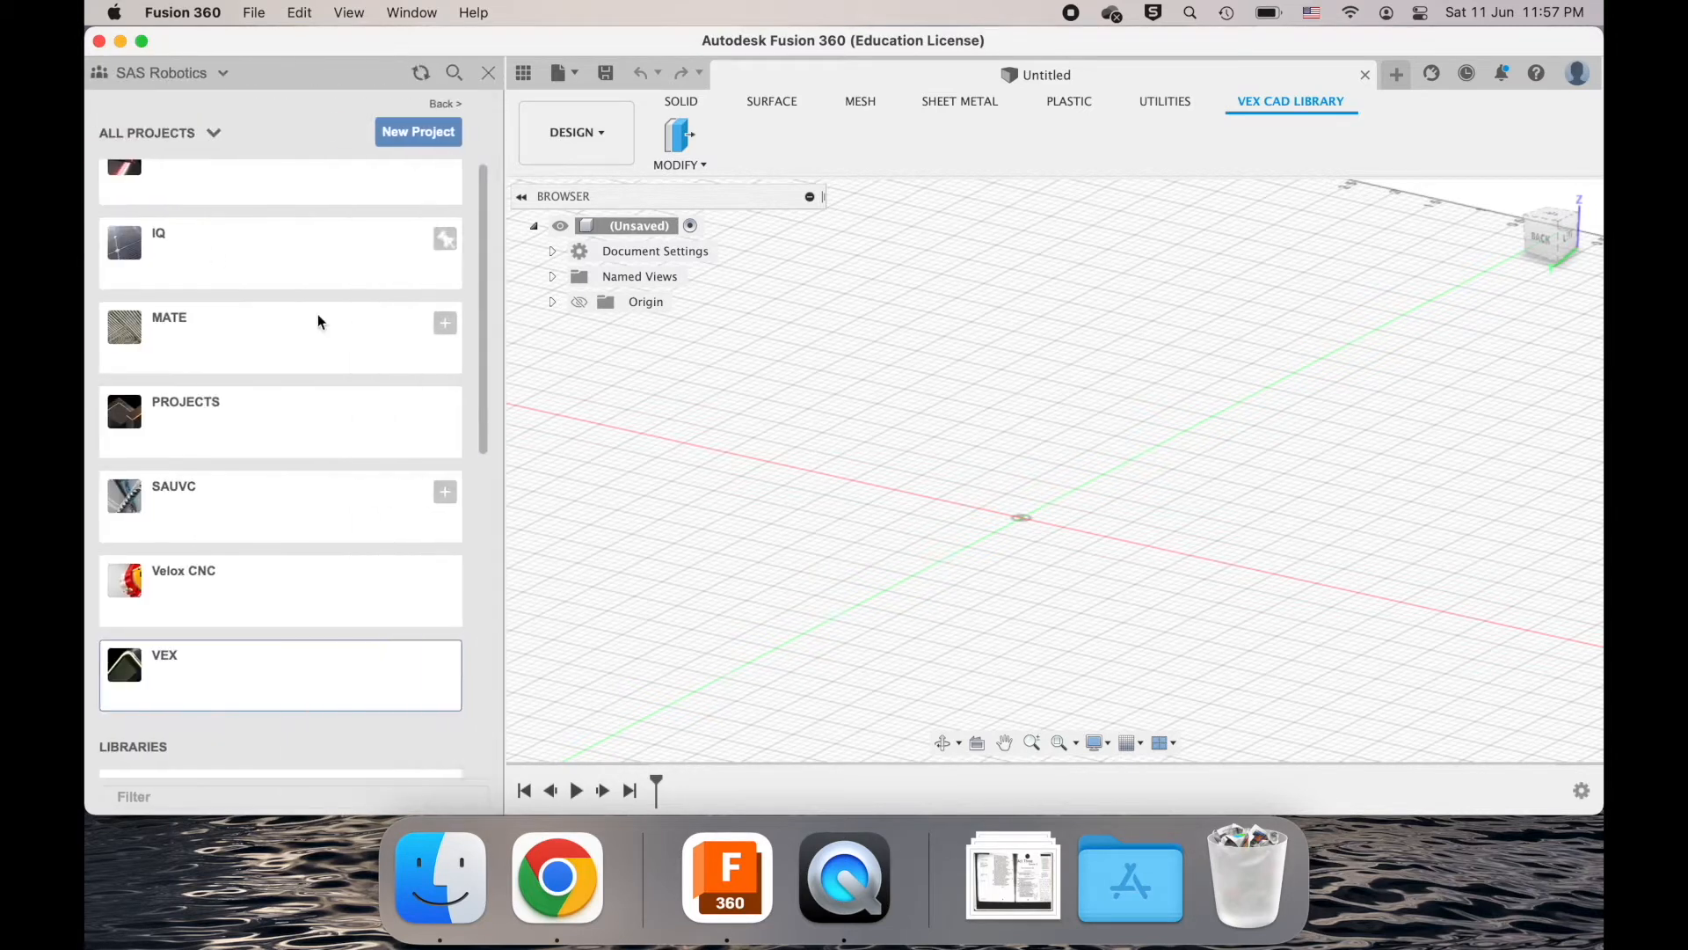
click(277, 678)
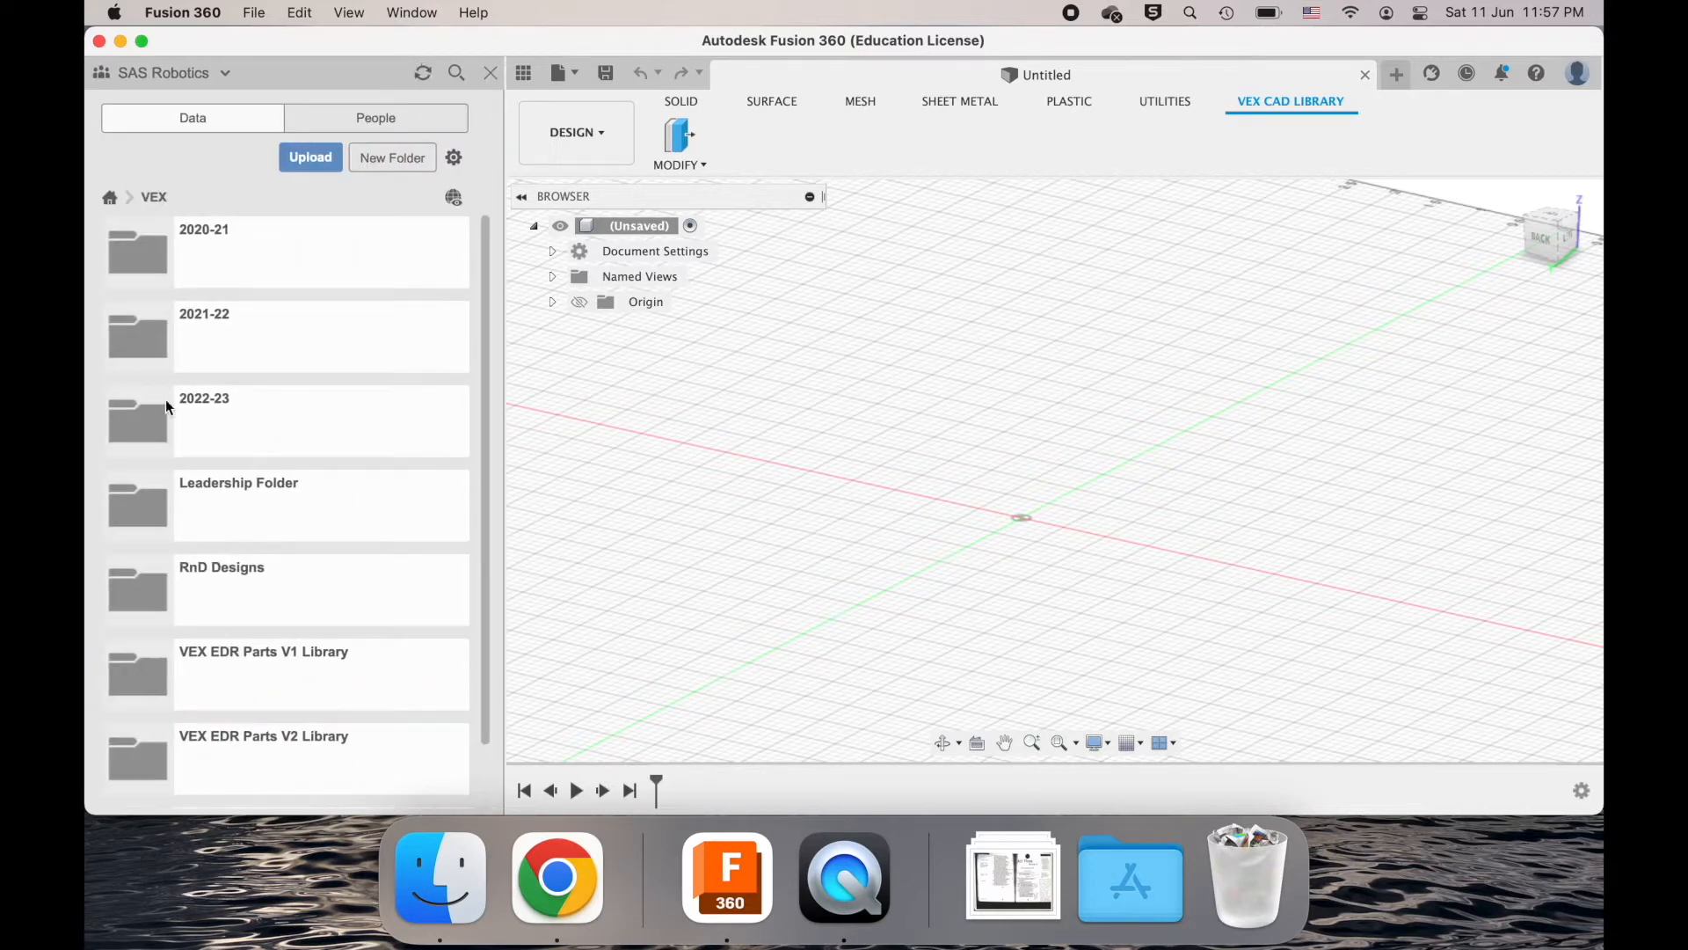
click(217, 404)
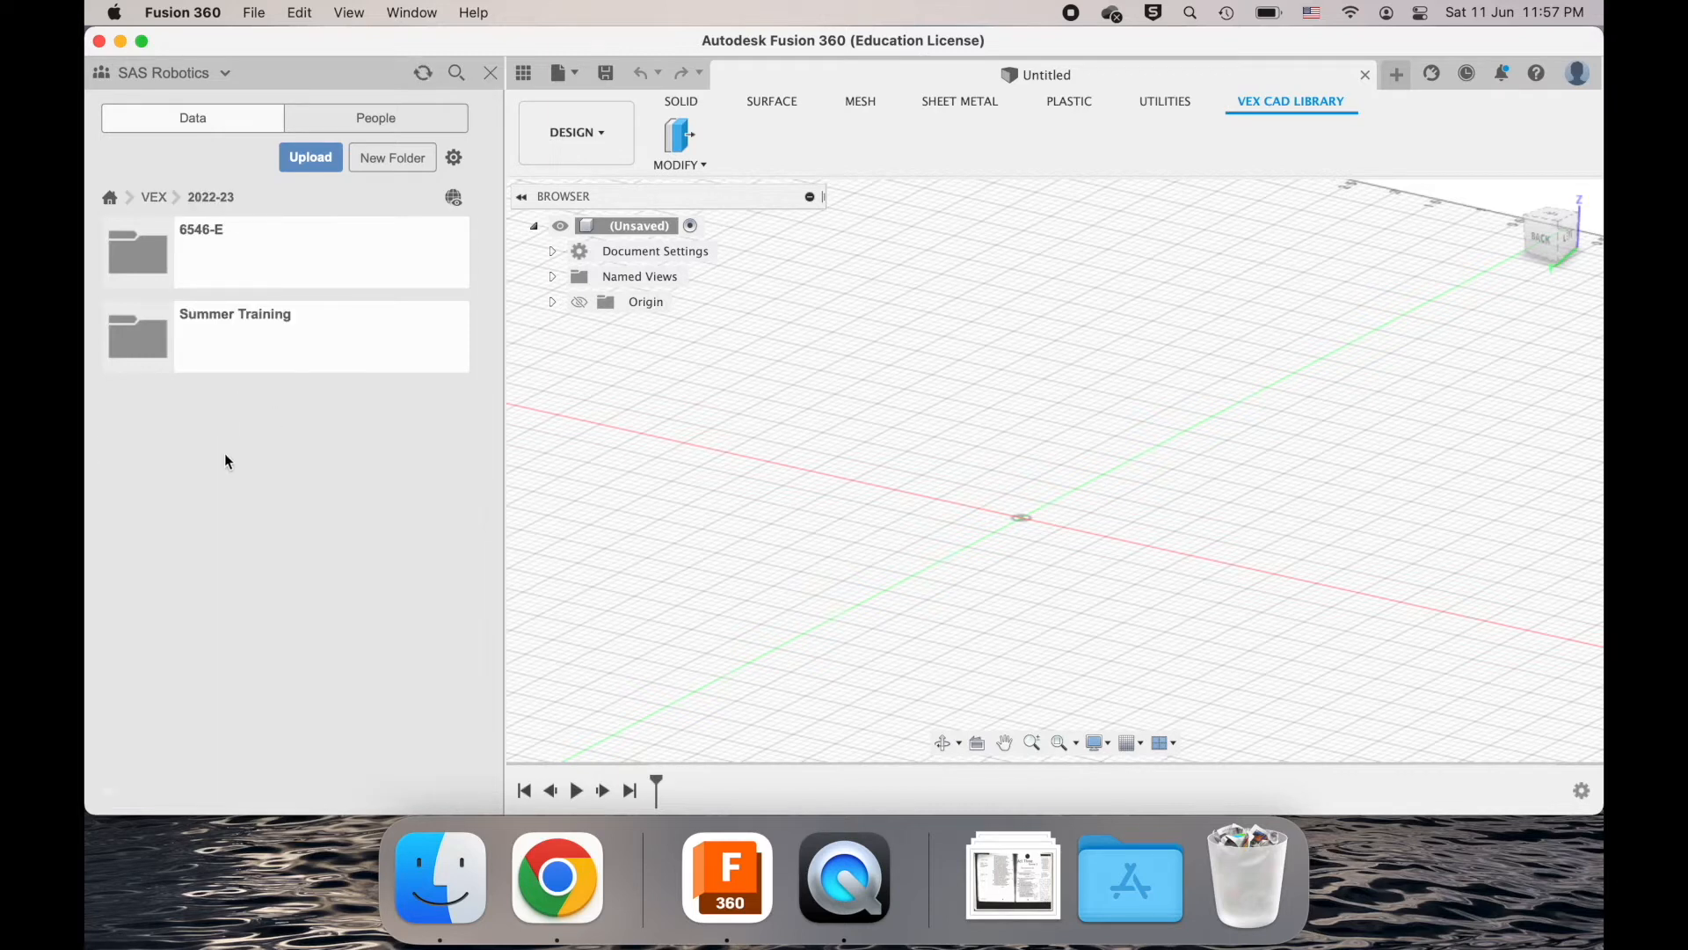
click(262, 336)
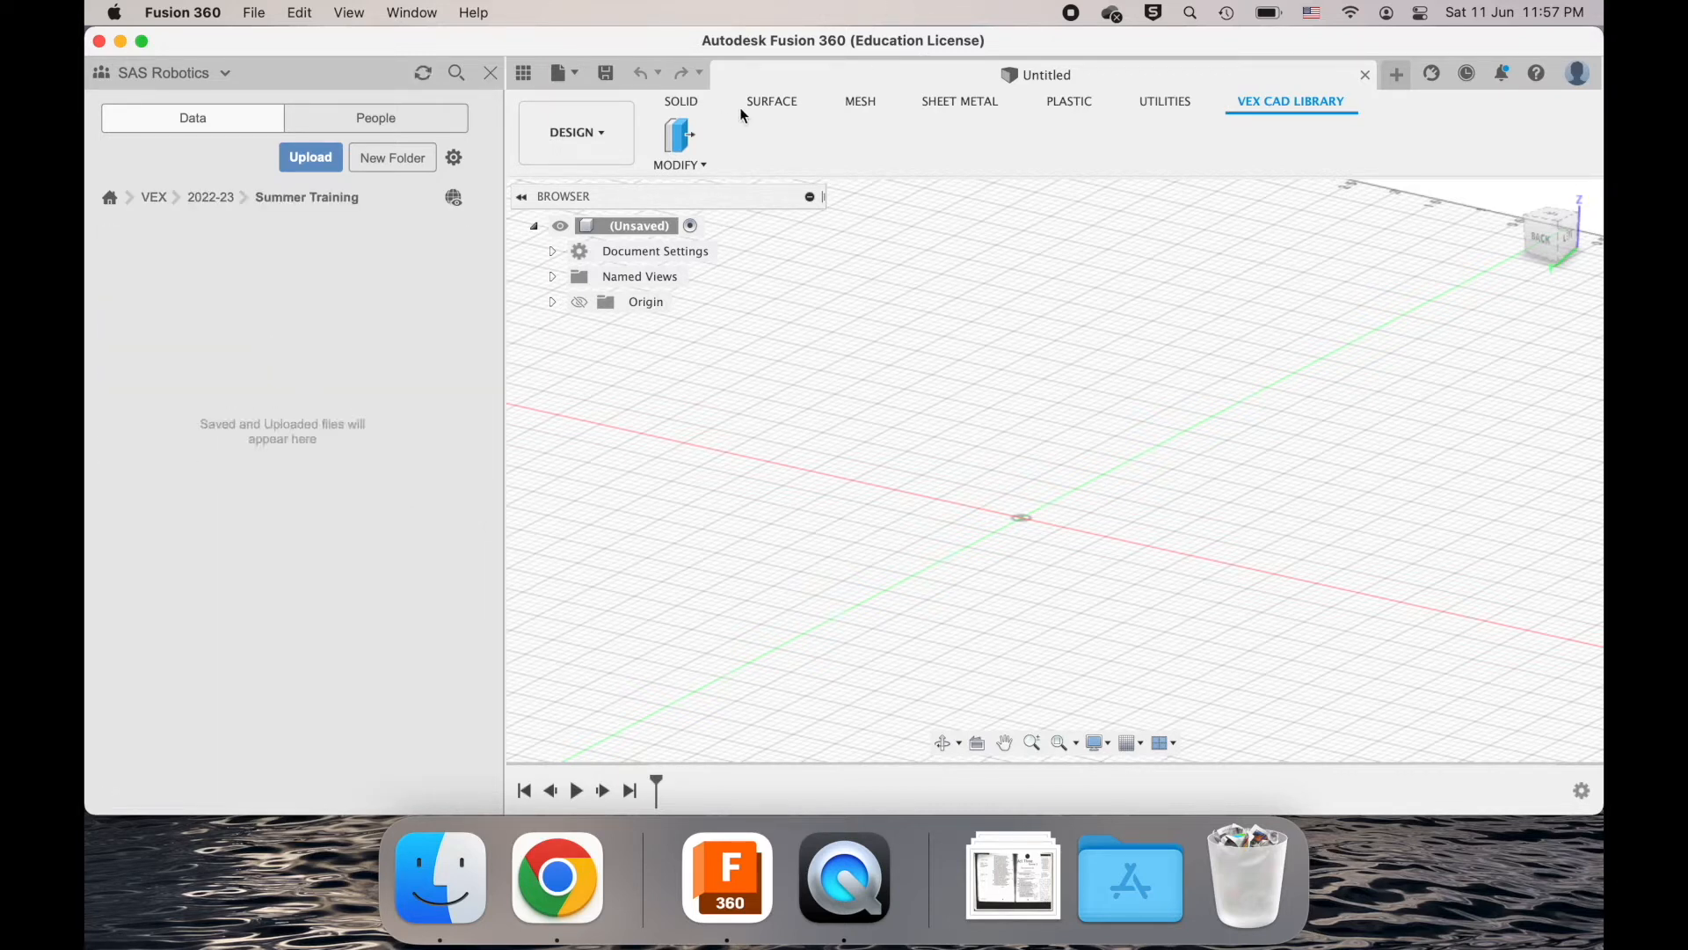
- Save the untitled design in the Summer Training folder, named with the author's first name followed by " - Drivebase"
click(694, 105)
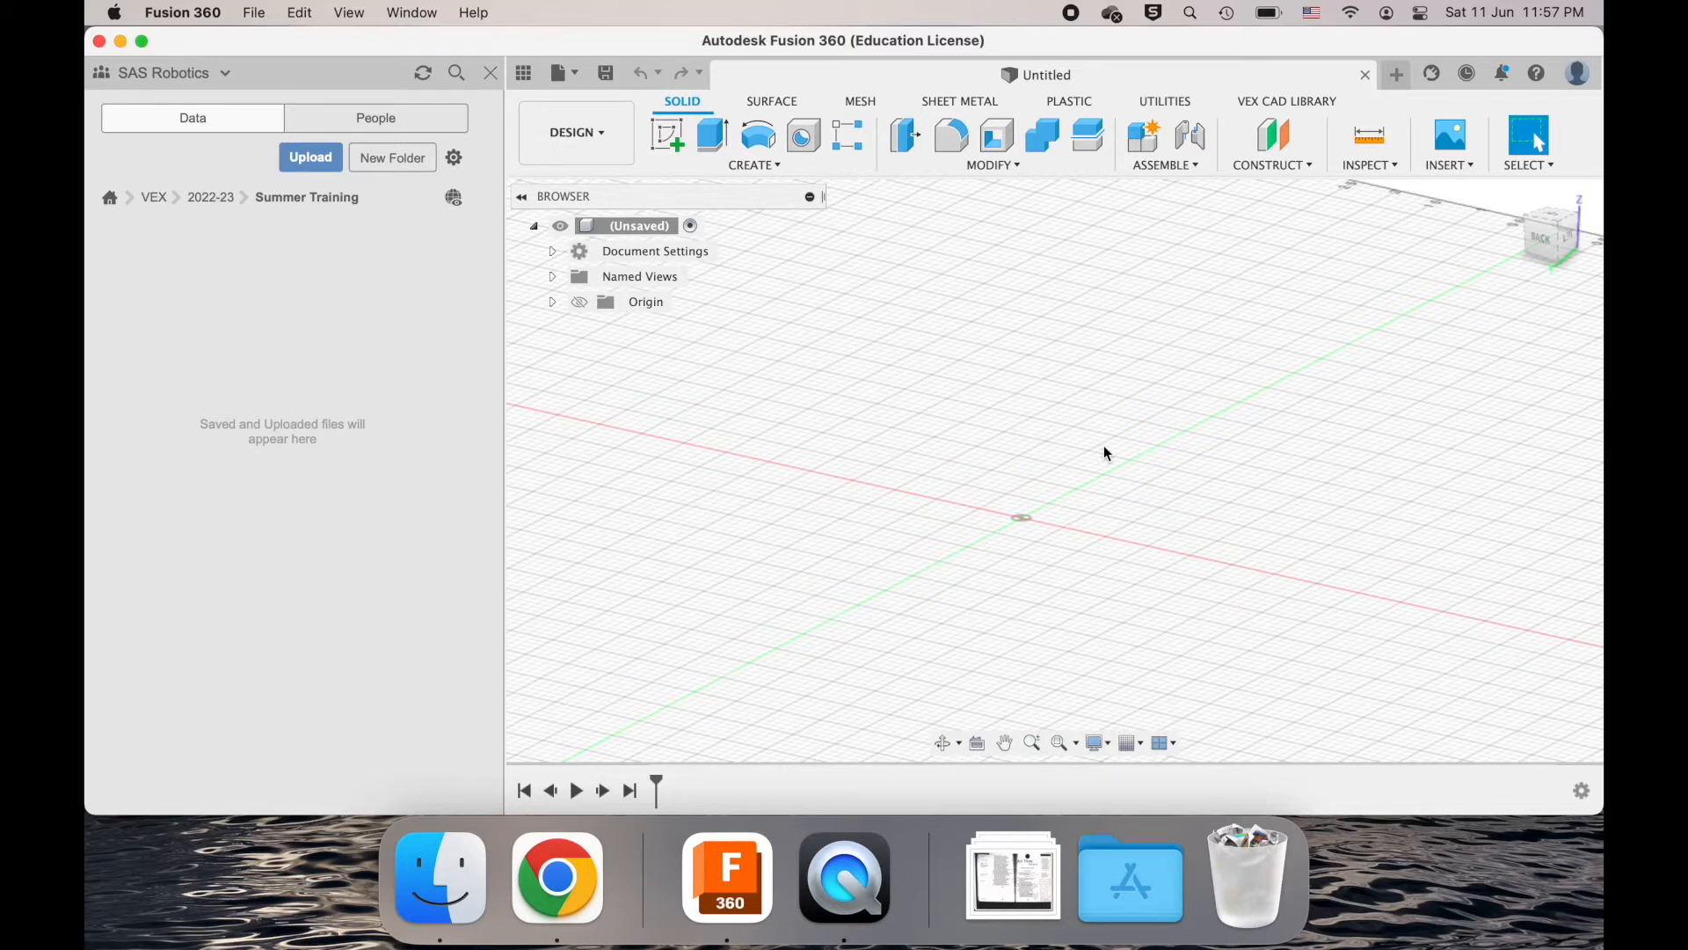
key(super+s)
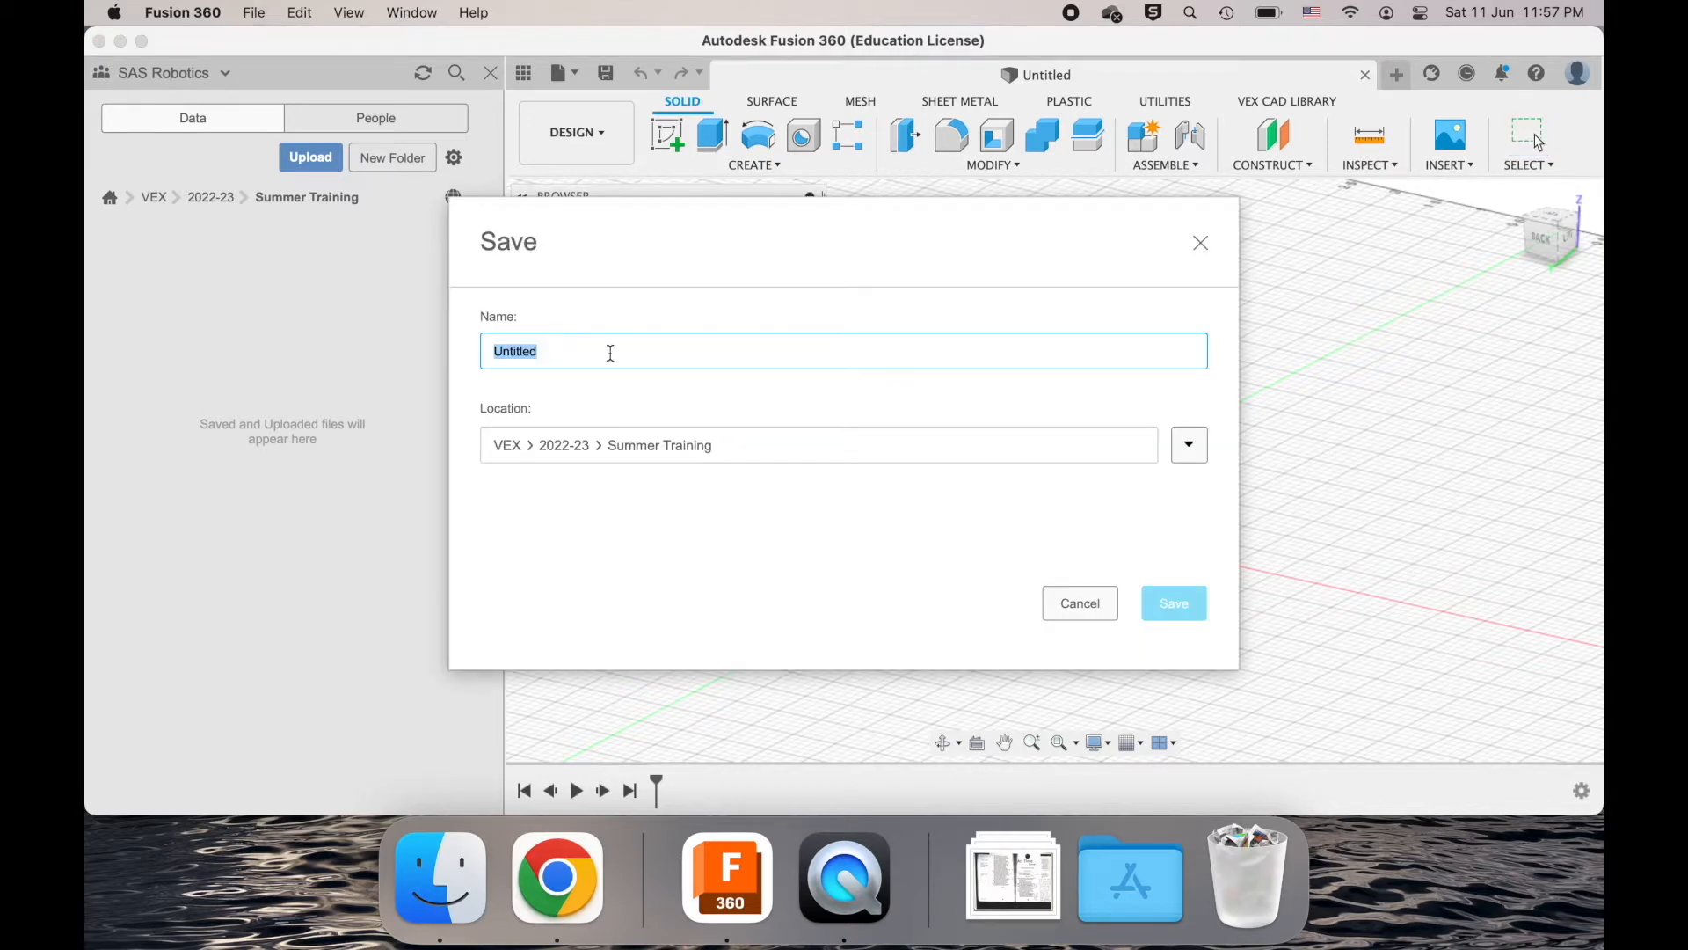
text(Avery - )
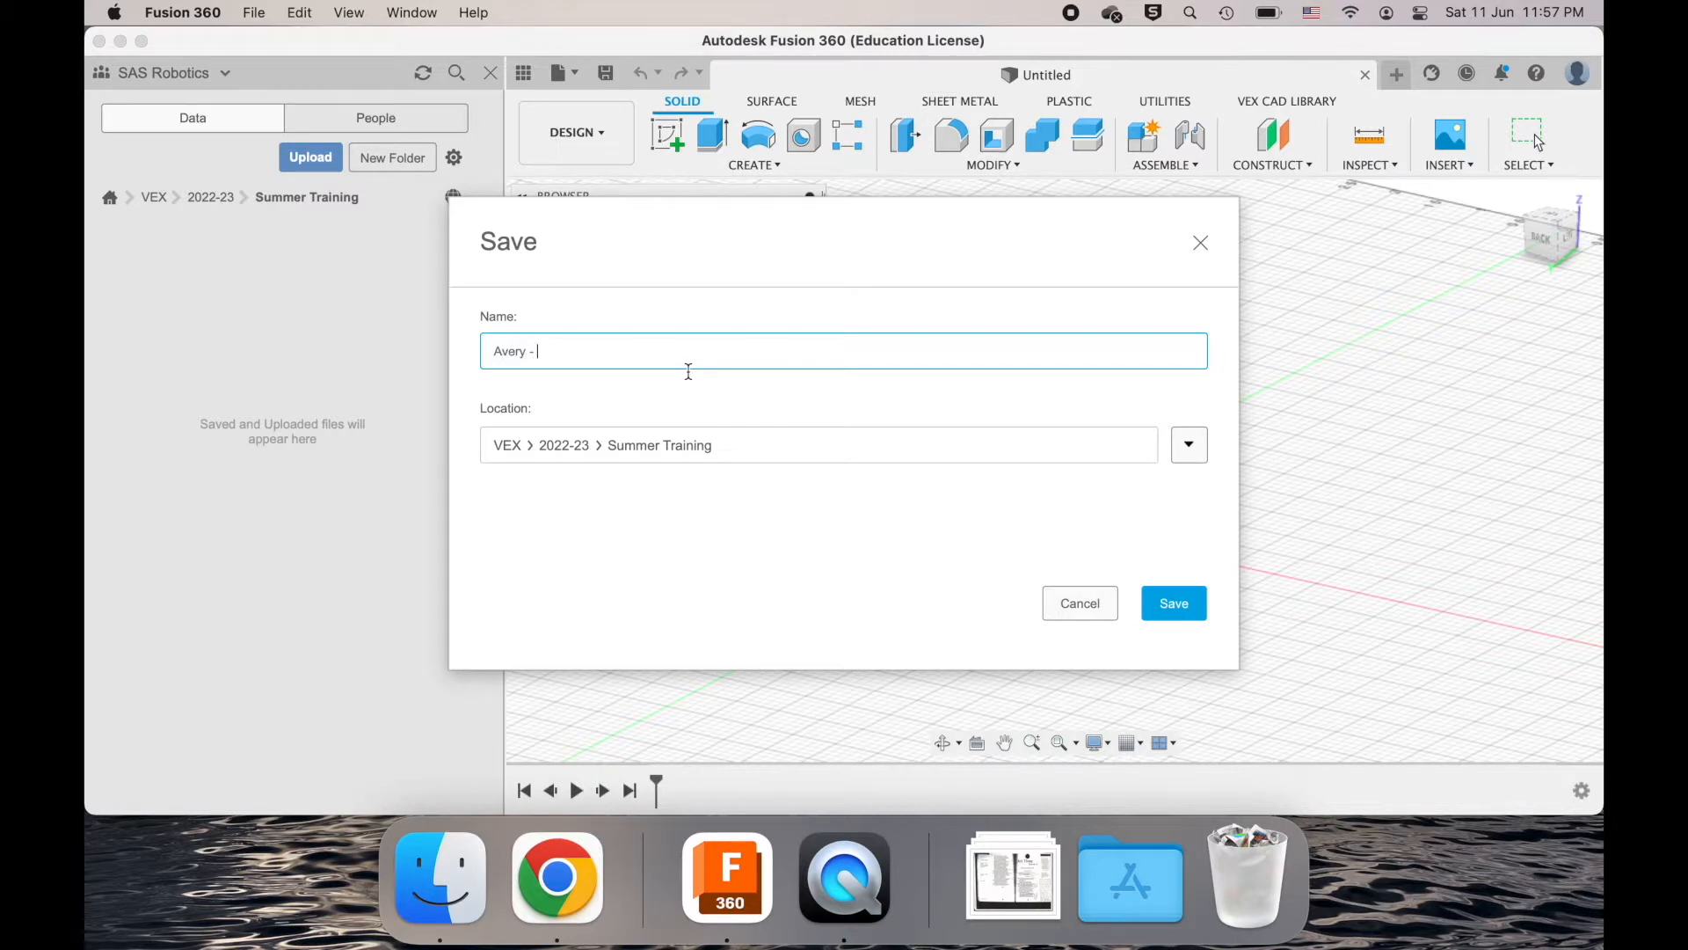
text(Drivebase)
key(Return)
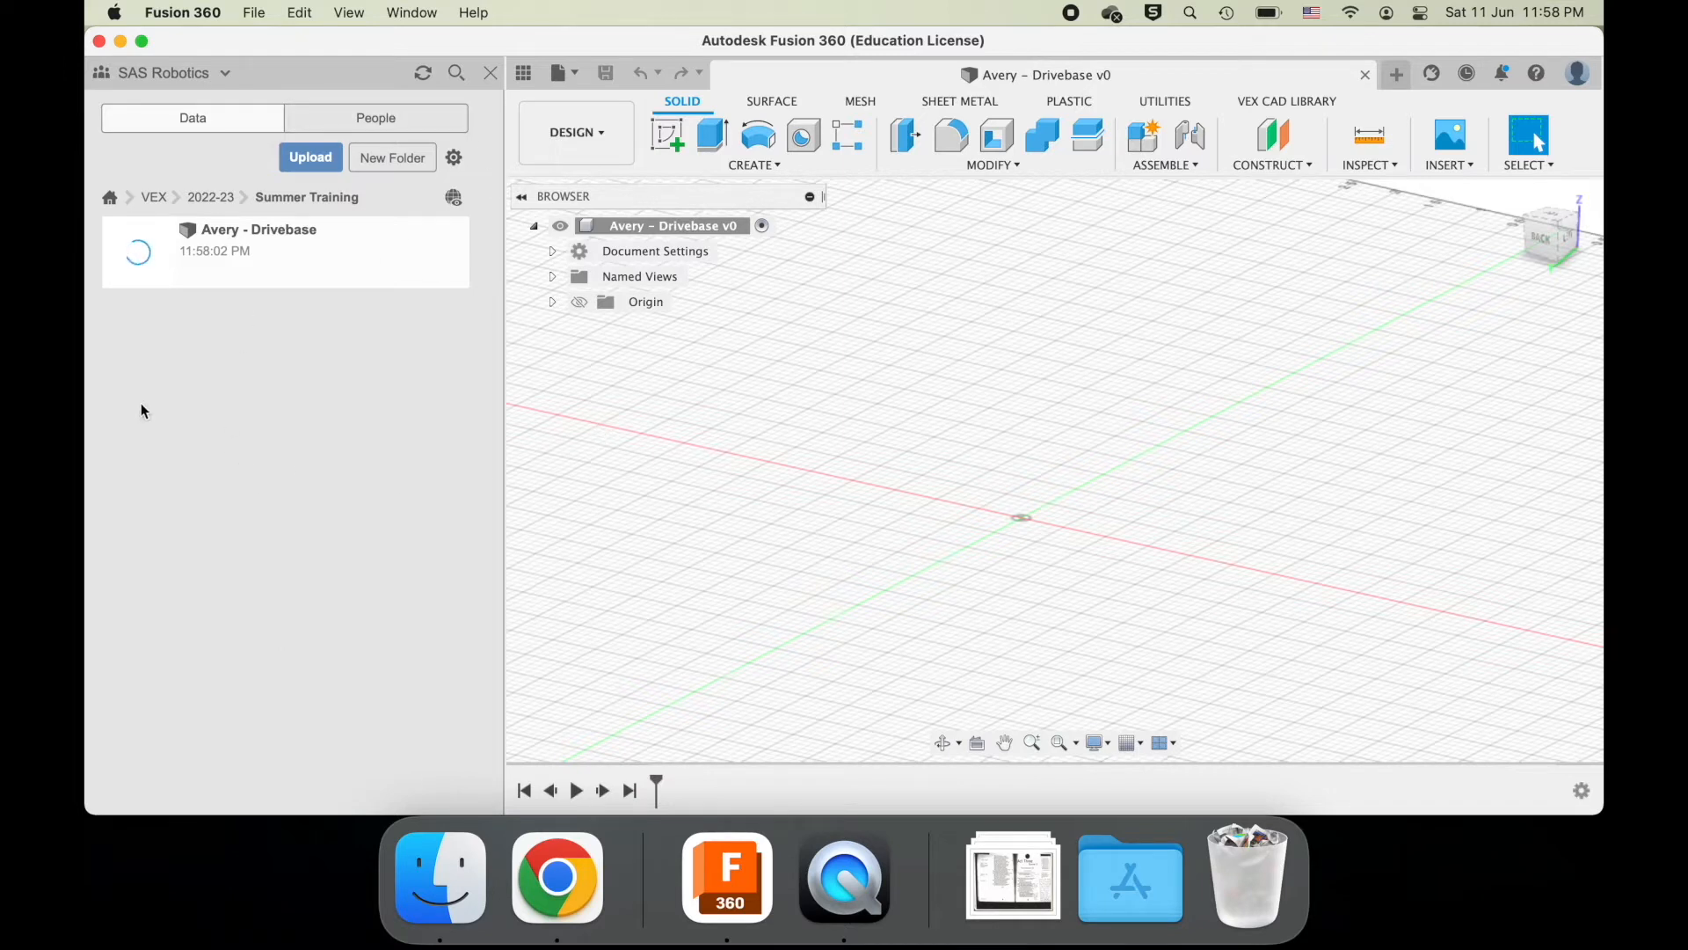
right_click(216, 261)
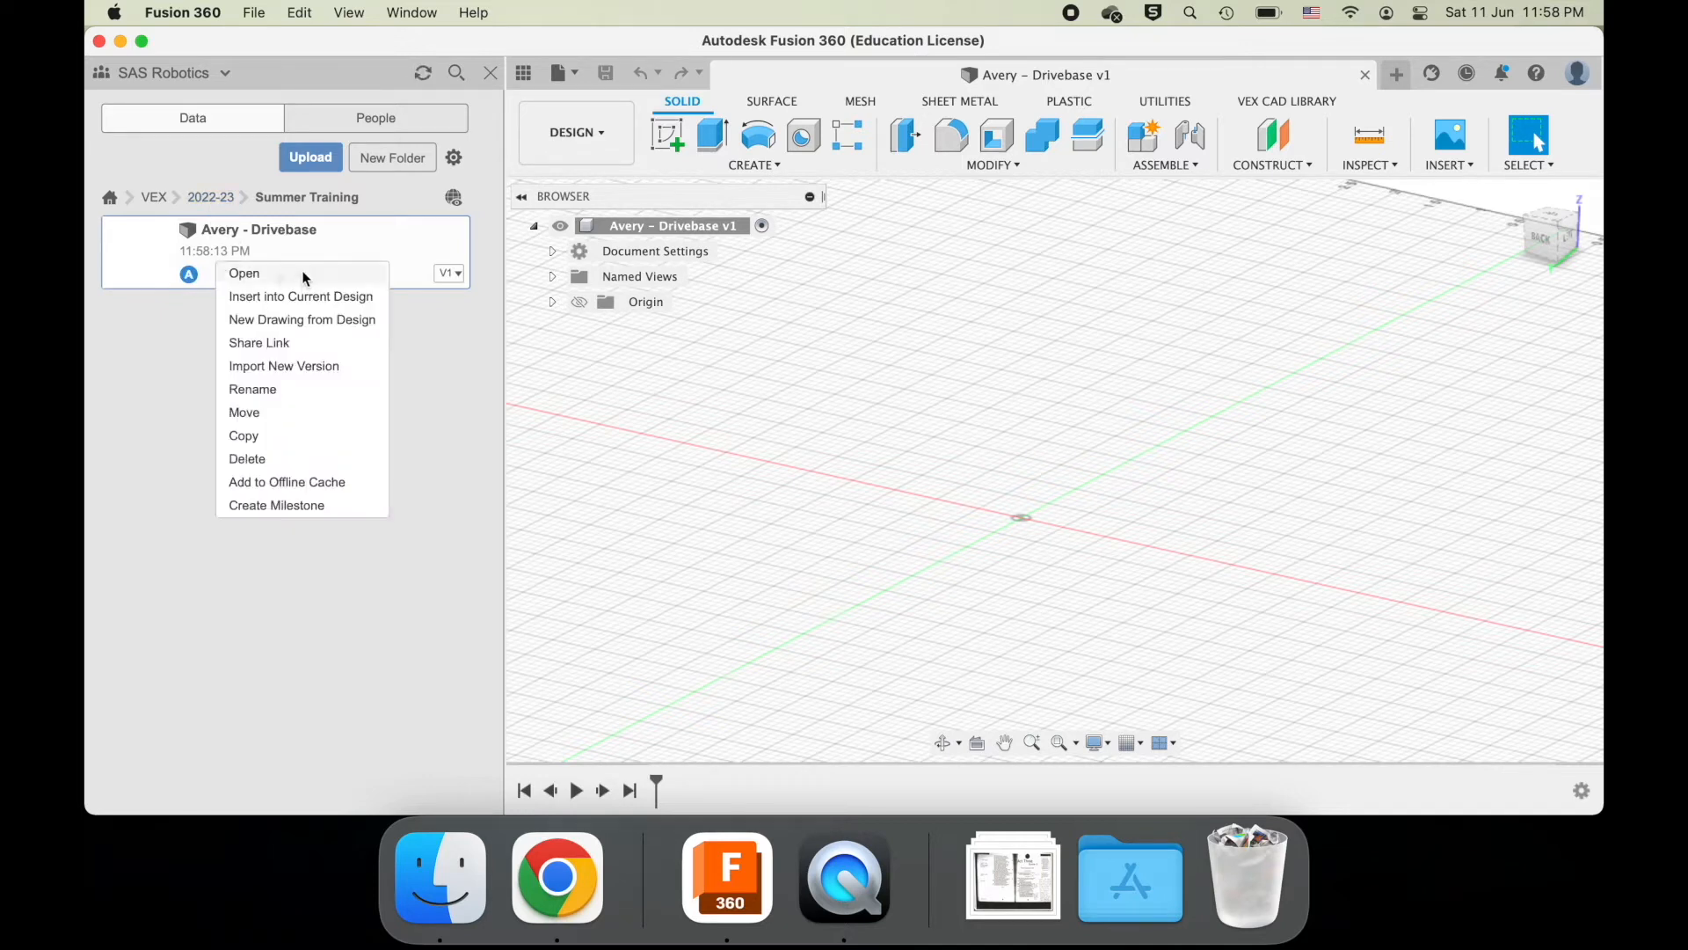
click(244, 412)
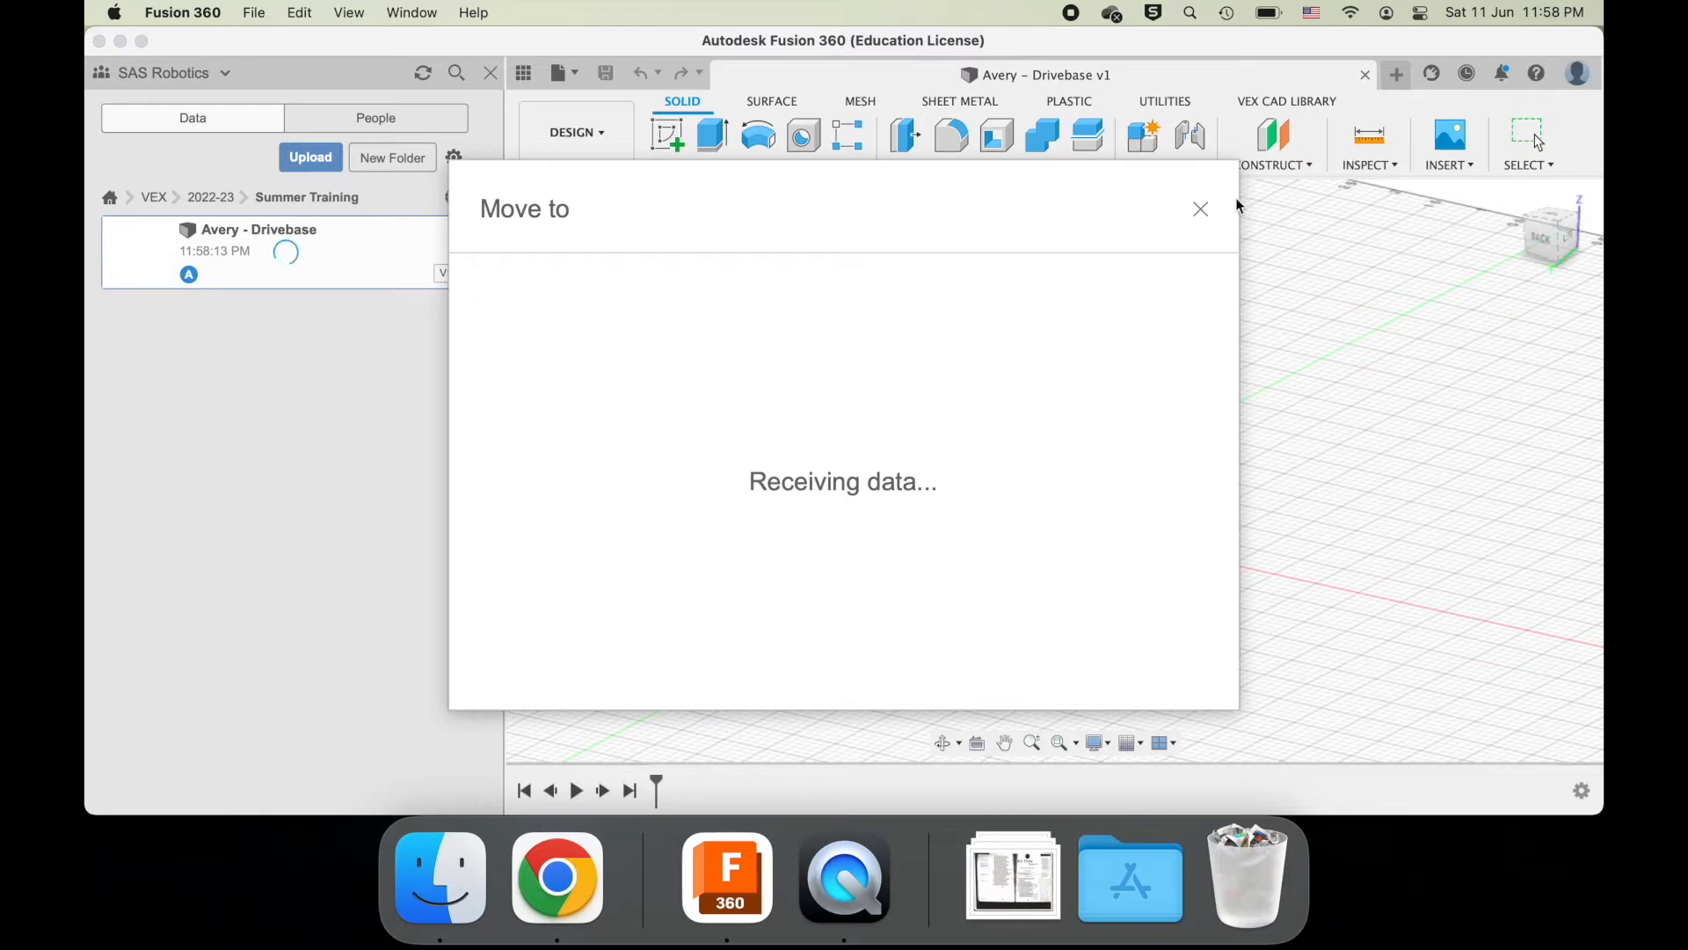
click(1200, 209)
- Go back up to the VEX project and open the VEX EDR Parts V3 Library folder
click(204, 199)
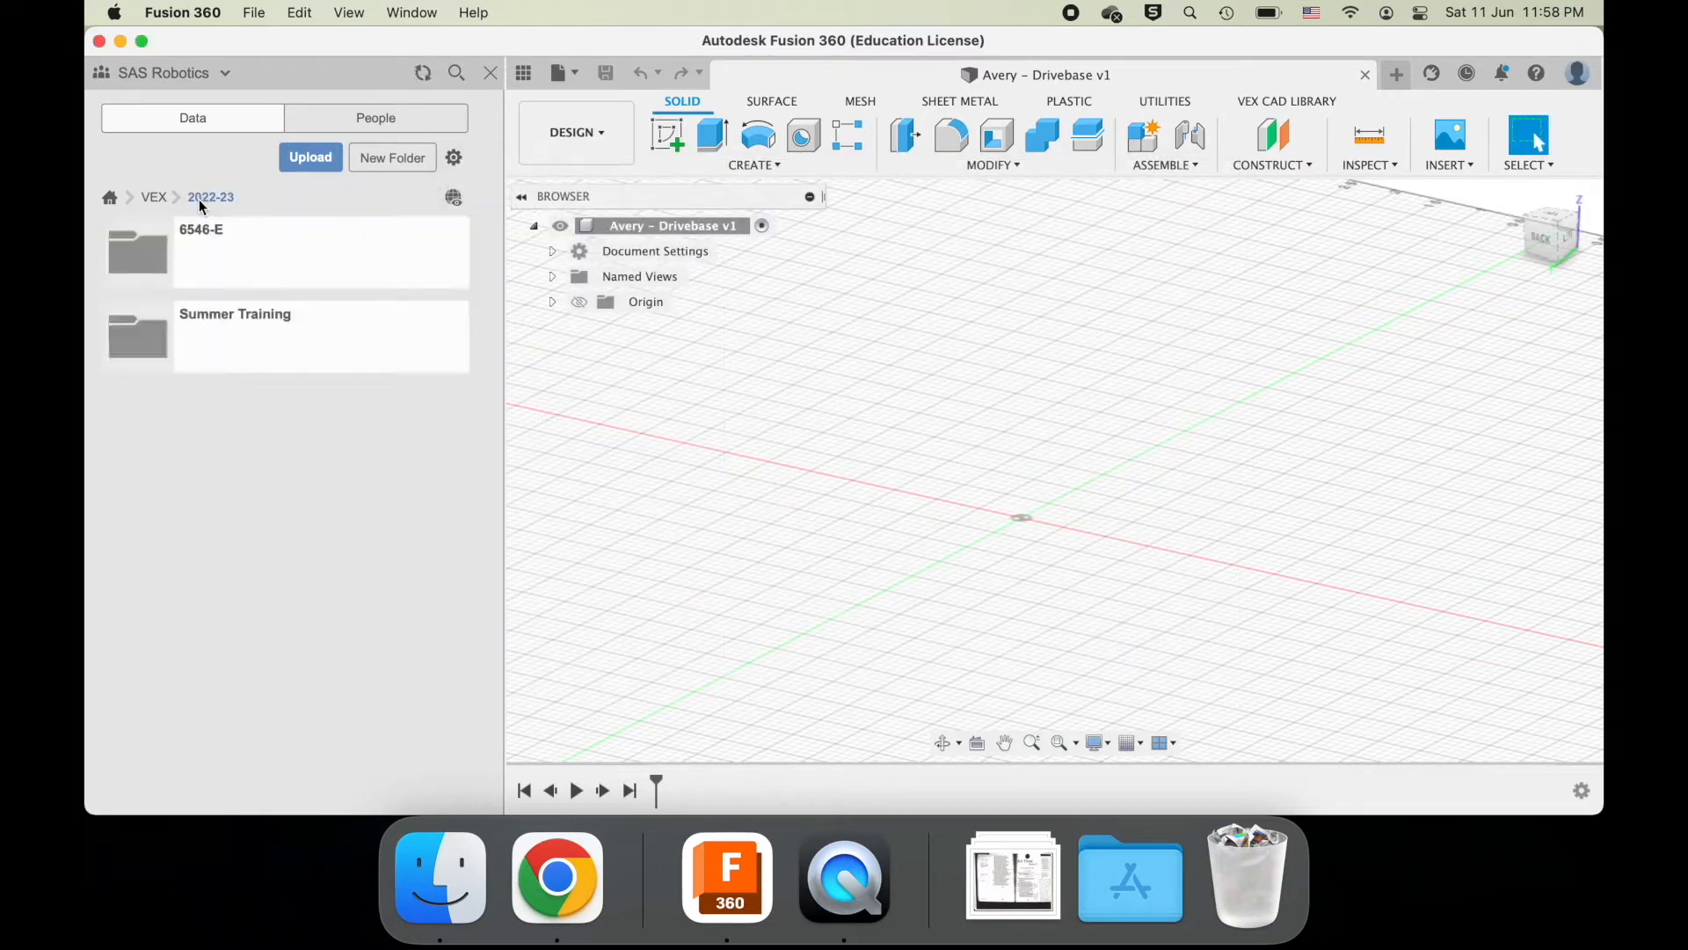
click(160, 199)
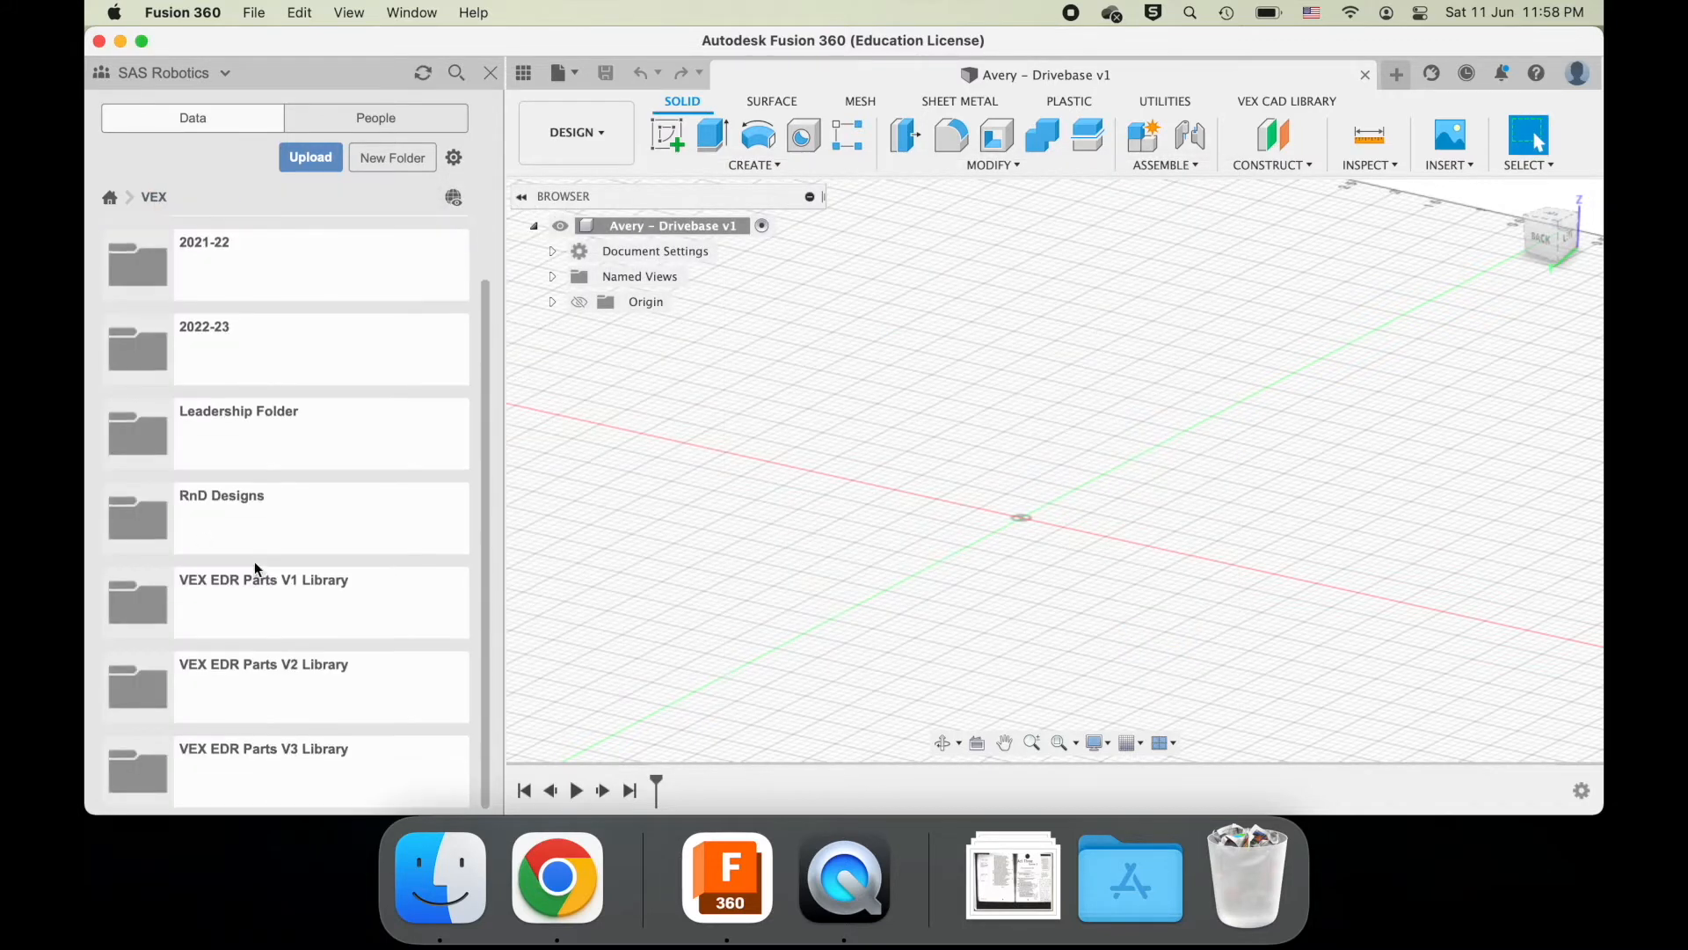
click(336, 767)
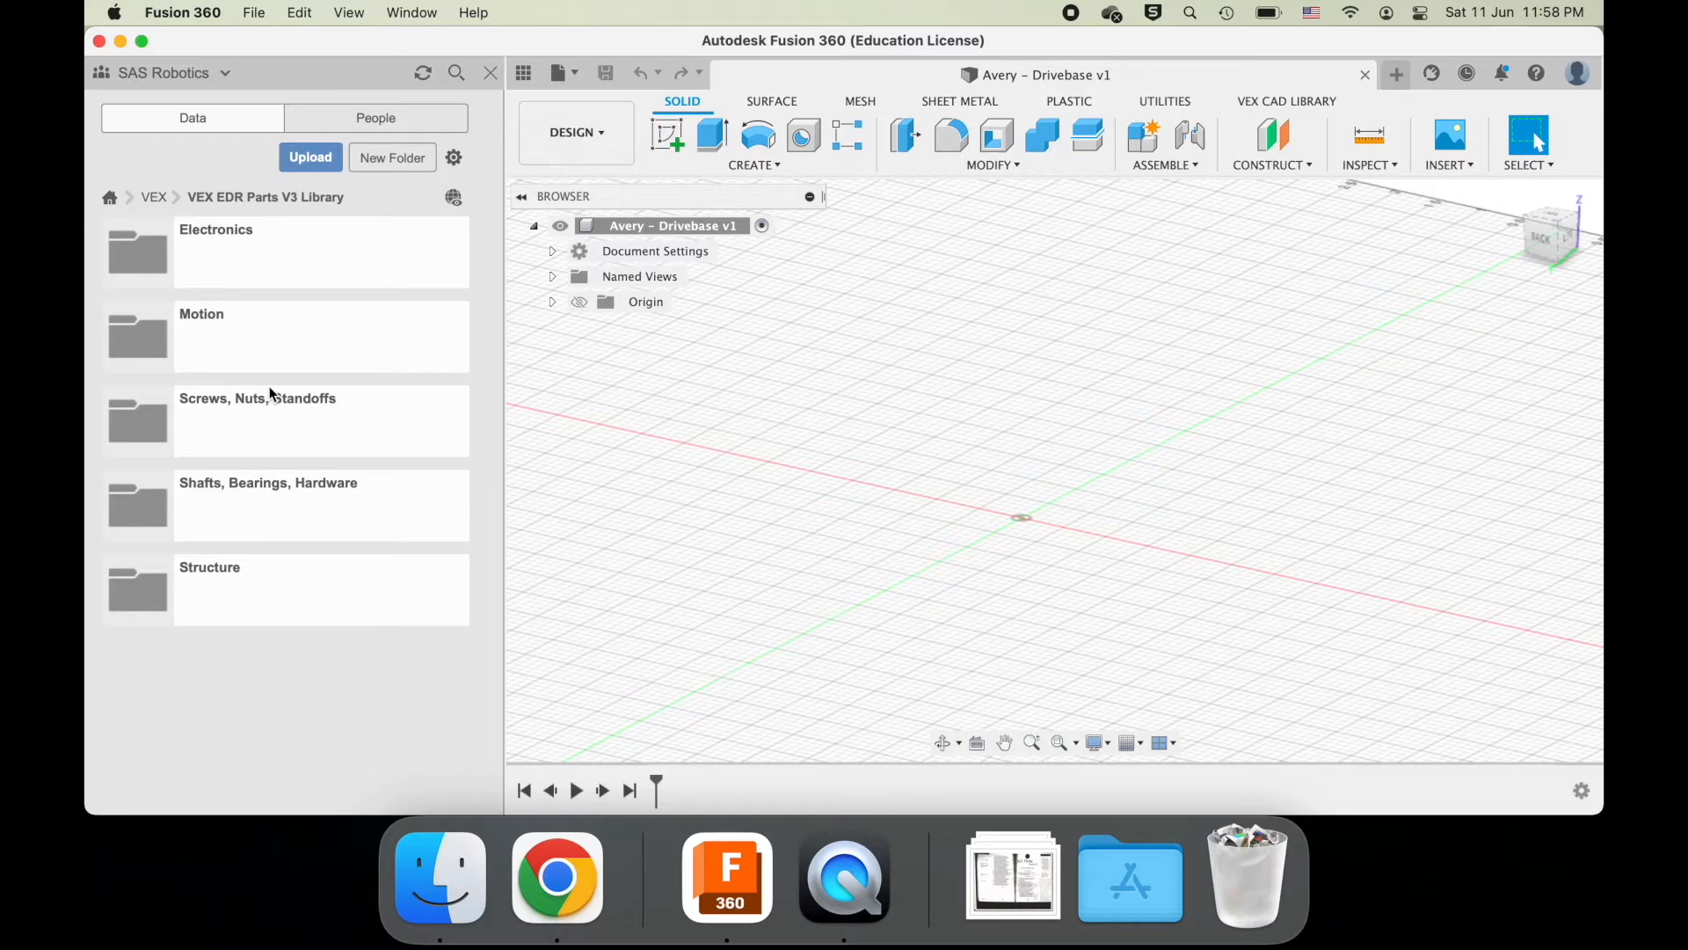
- Look through the folder list of the VEX project and return to the VEX EDR Parts V3 Library
click(153, 197)
scroll(190, 753, down, 3)
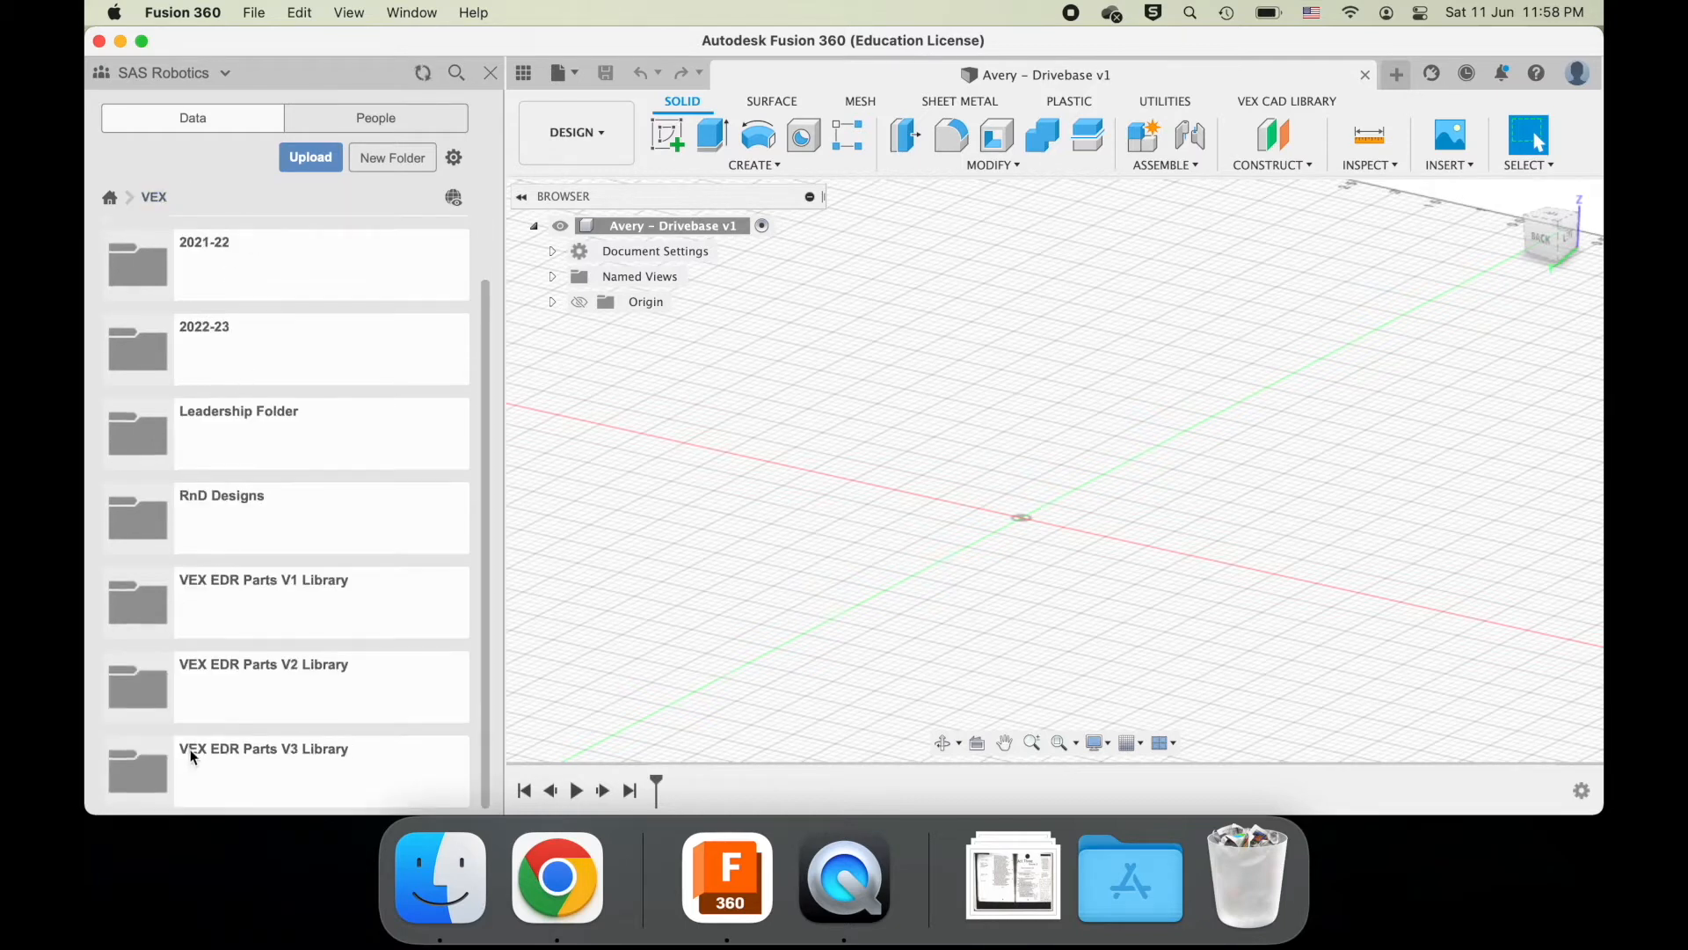
scroll(241, 712, up, 3)
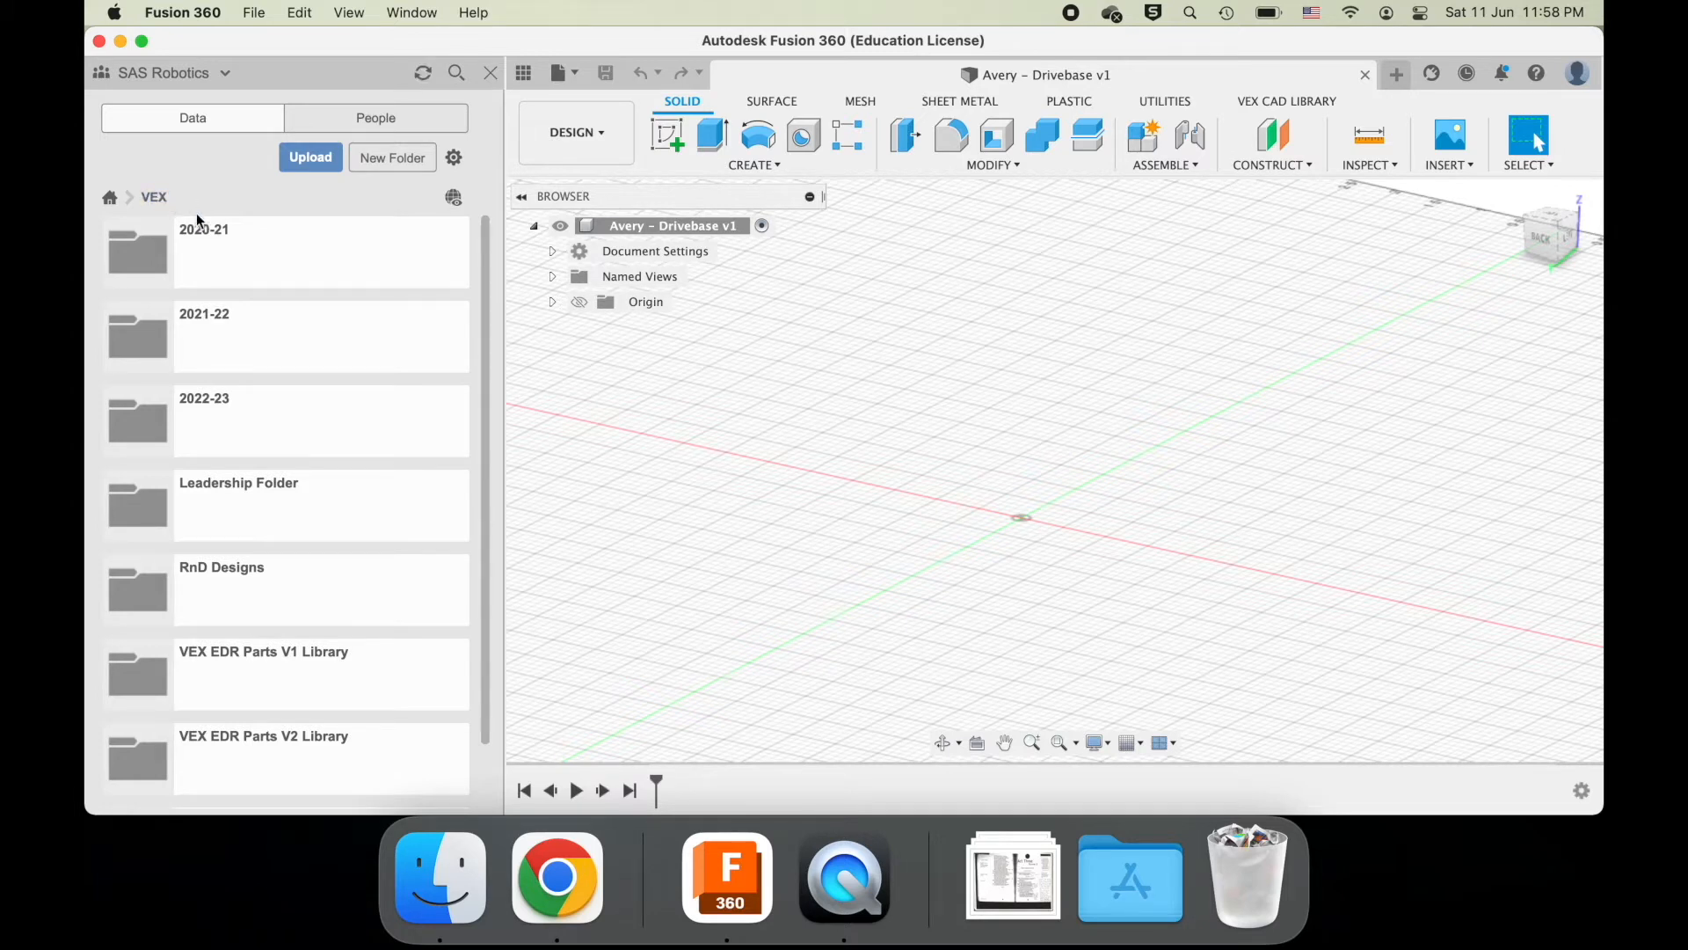
scroll(282, 279, down, 2)
scroll(284, 281, up, 2)
scroll(282, 276, down, 2)
scroll(282, 276, up, 2)
scroll(282, 276, down, 2)
scroll(282, 276, up, 1)
scroll(282, 276, down, 2)
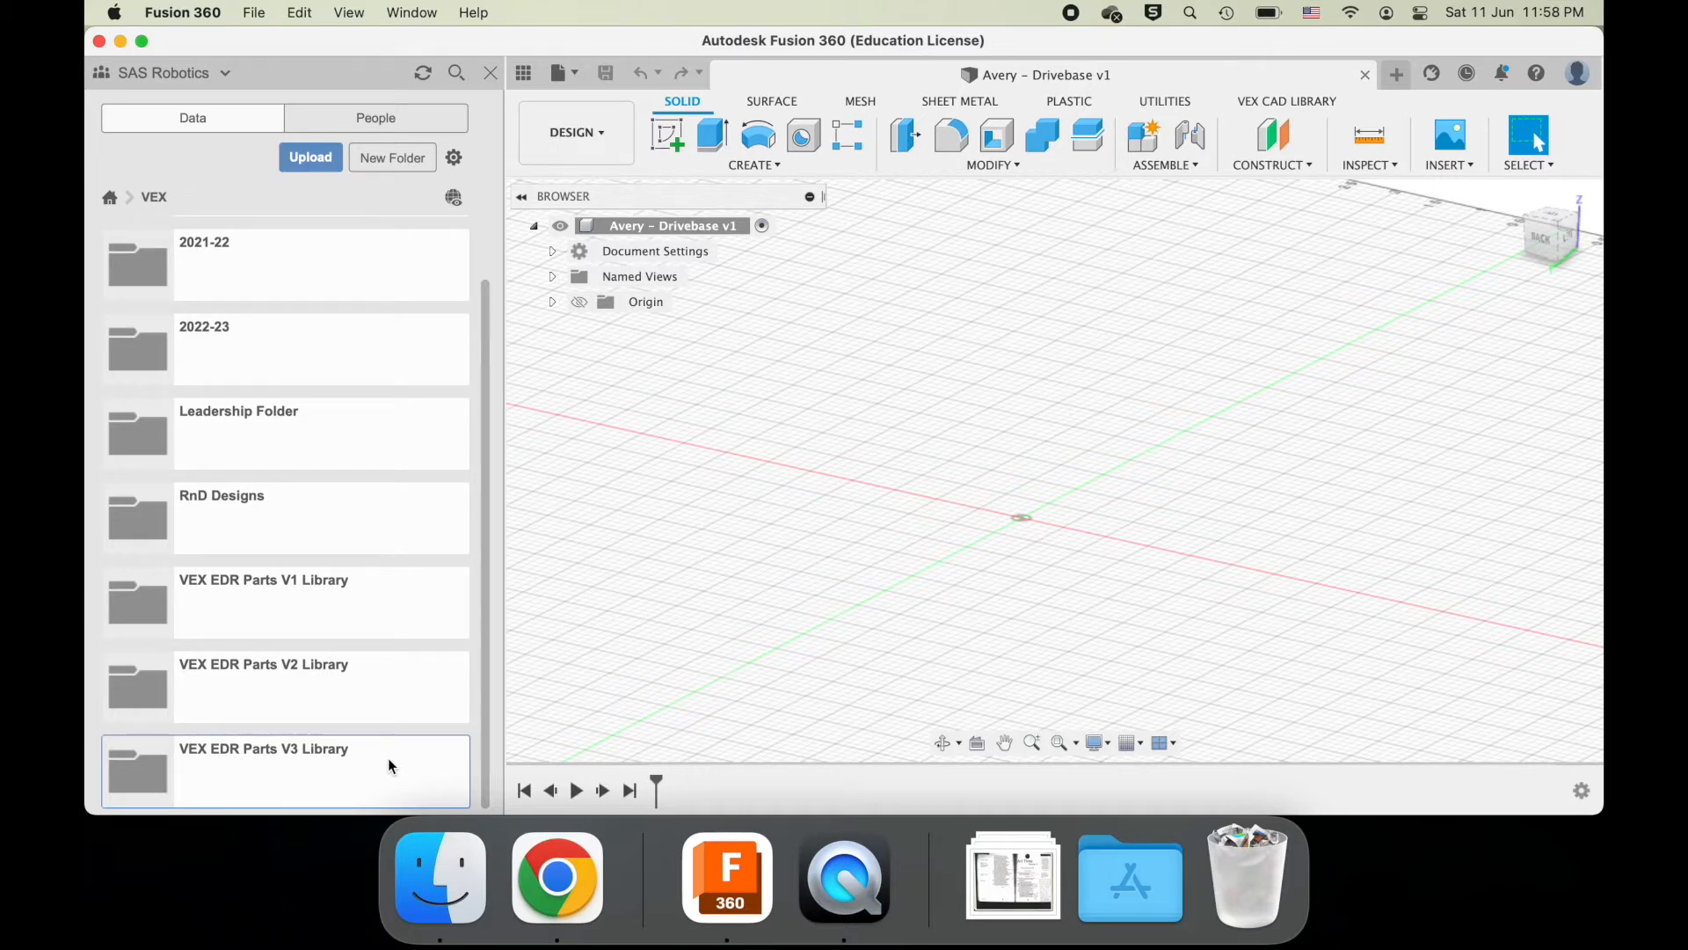
double_click(329, 757)
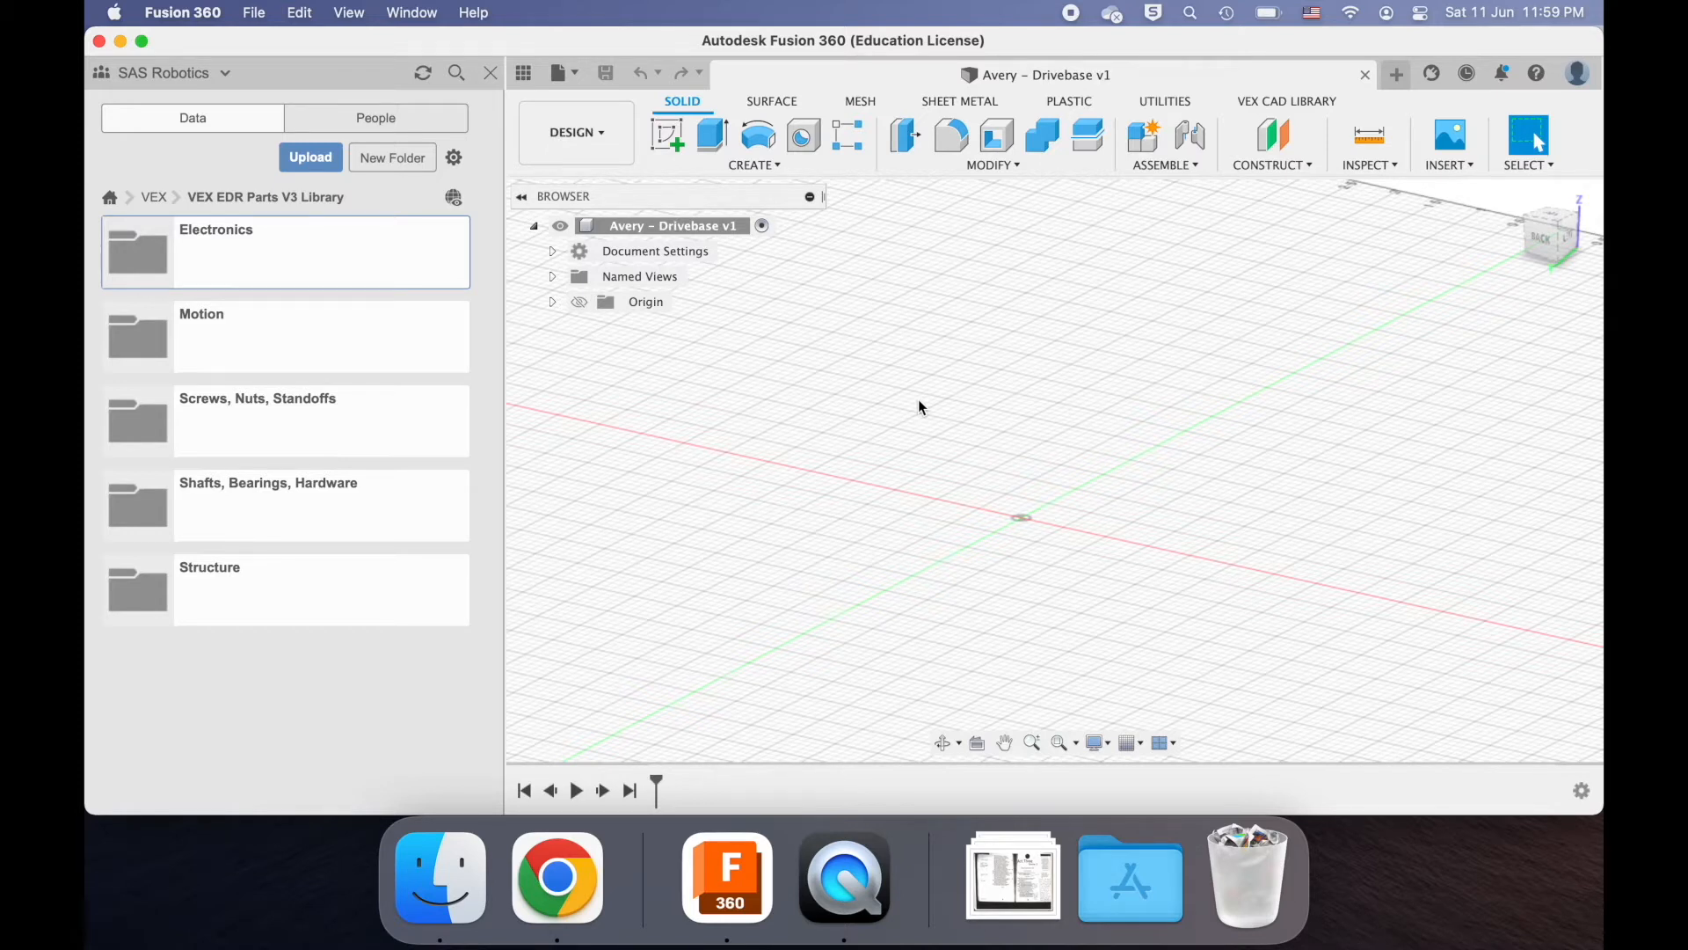
- Create a new internal standard component named Structure under the top-level drivebase design
click(683, 227)
click(1287, 103)
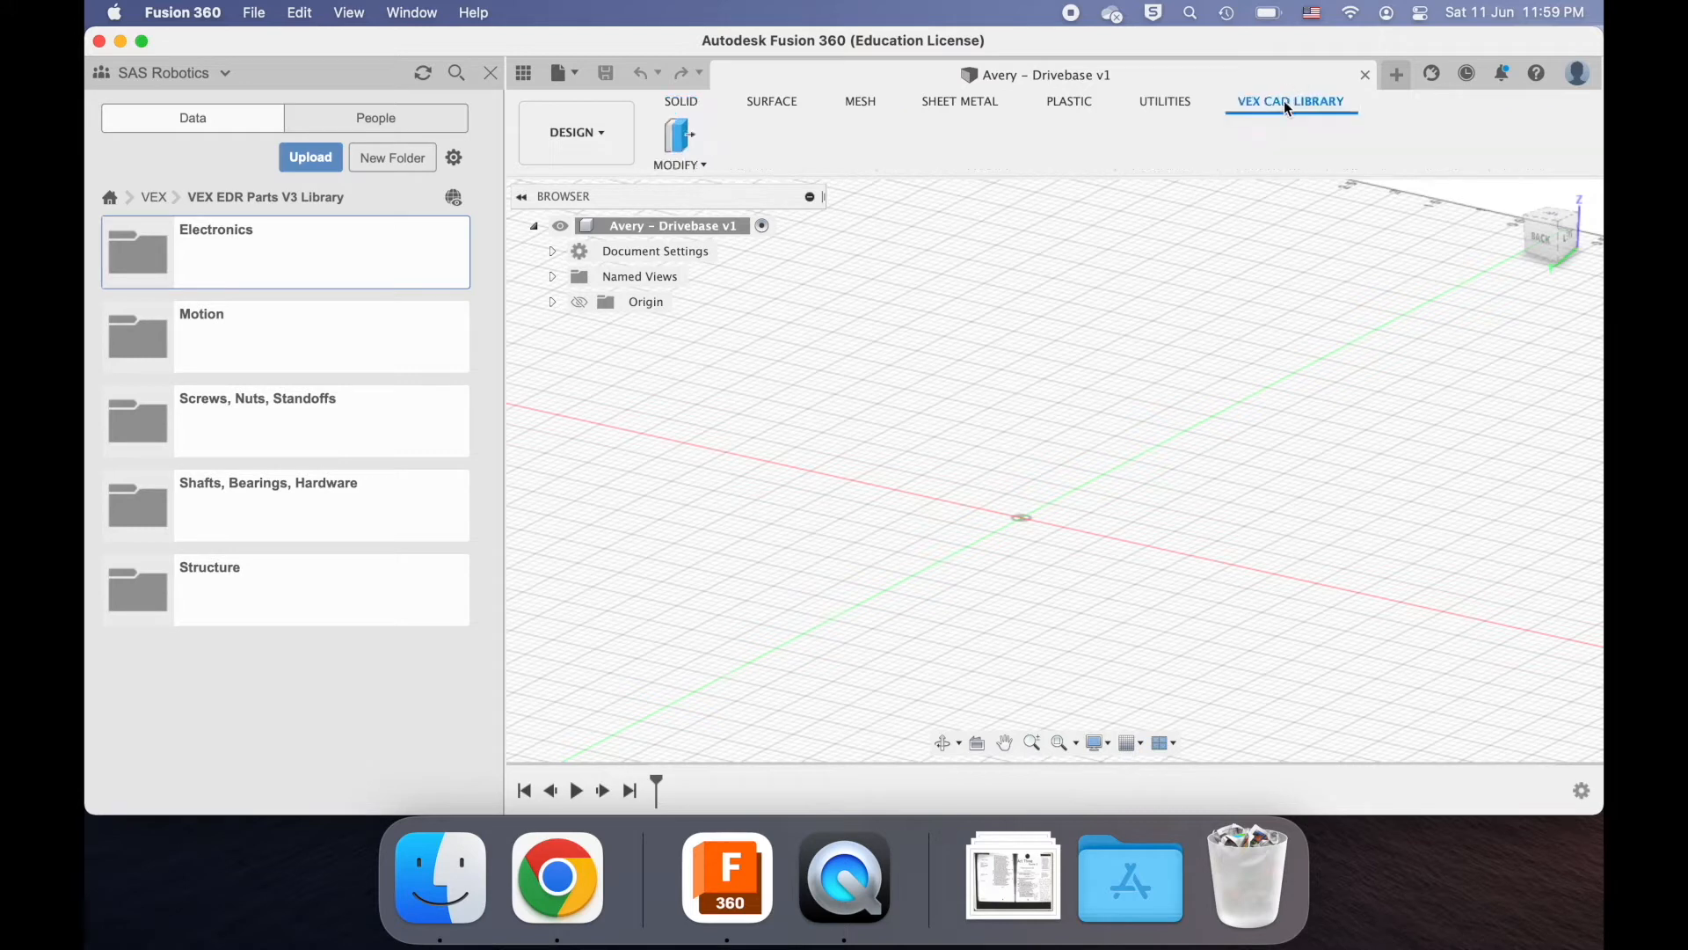
click(684, 103)
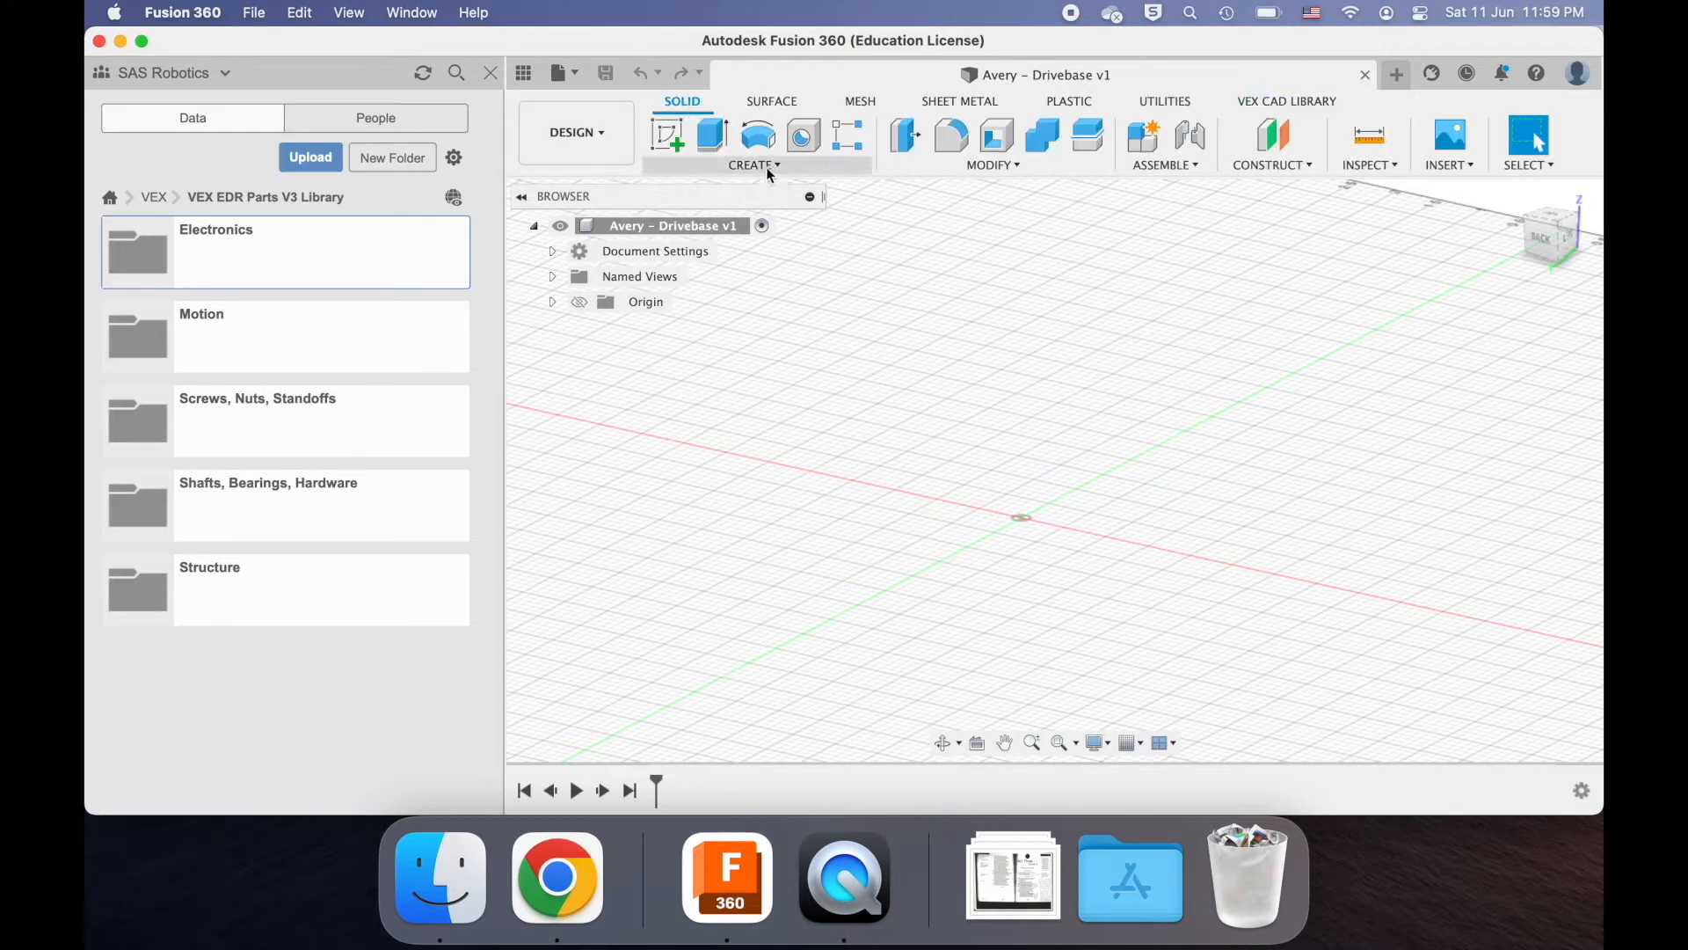
click(728, 167)
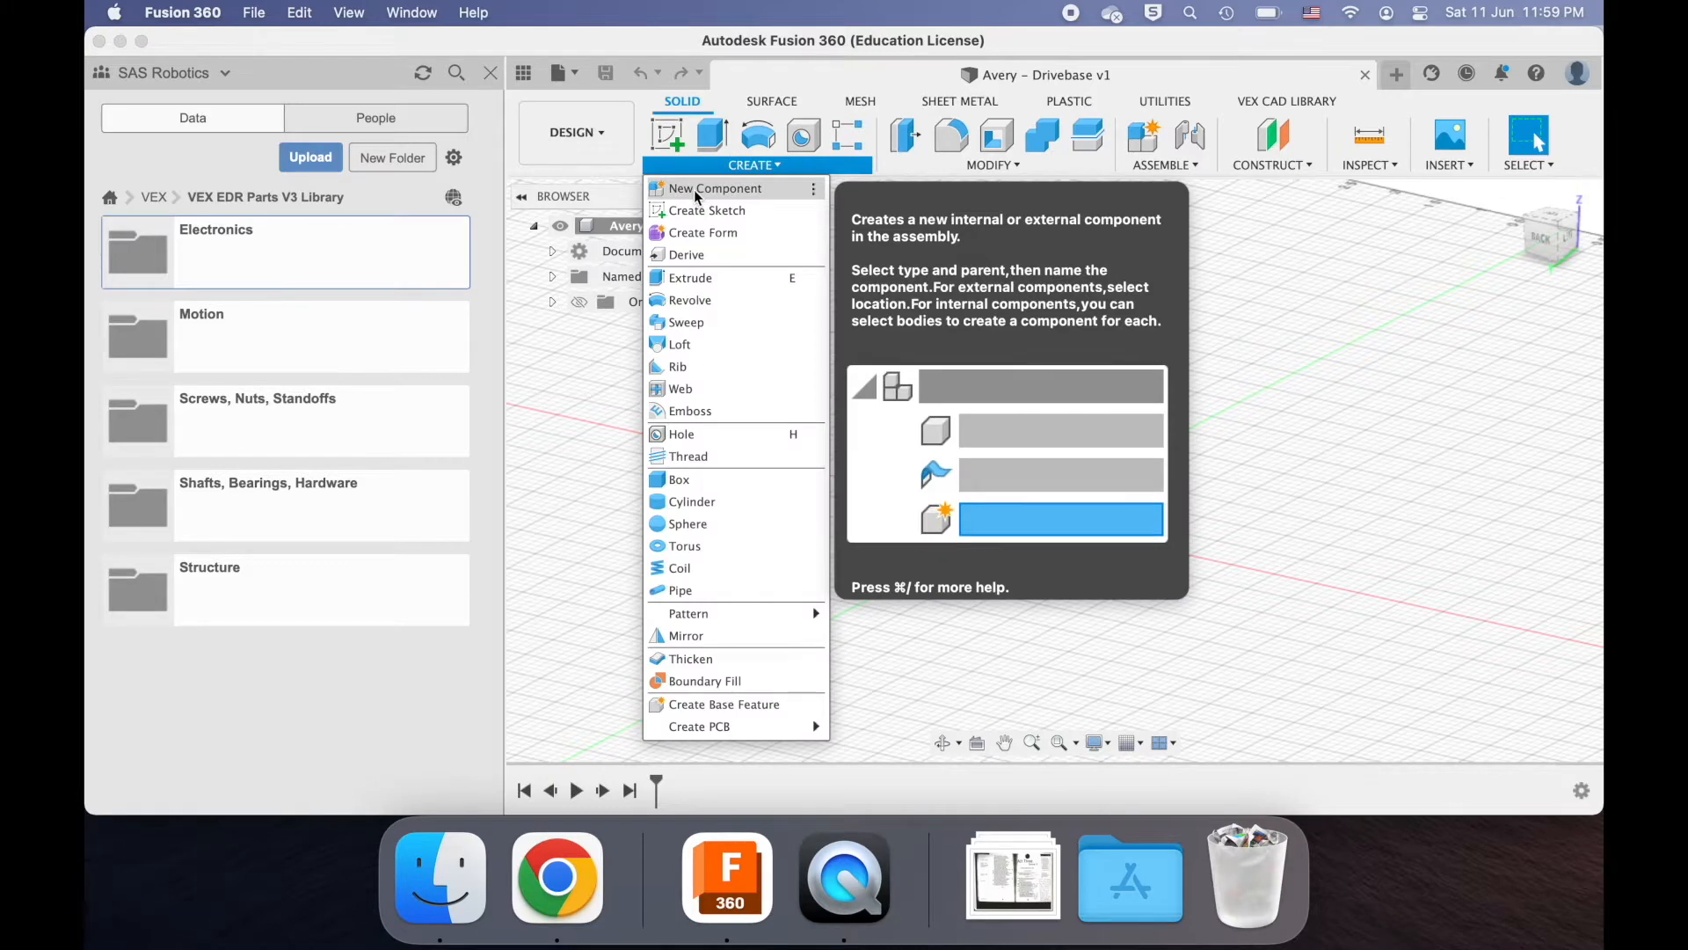
click(698, 189)
click(1439, 409)
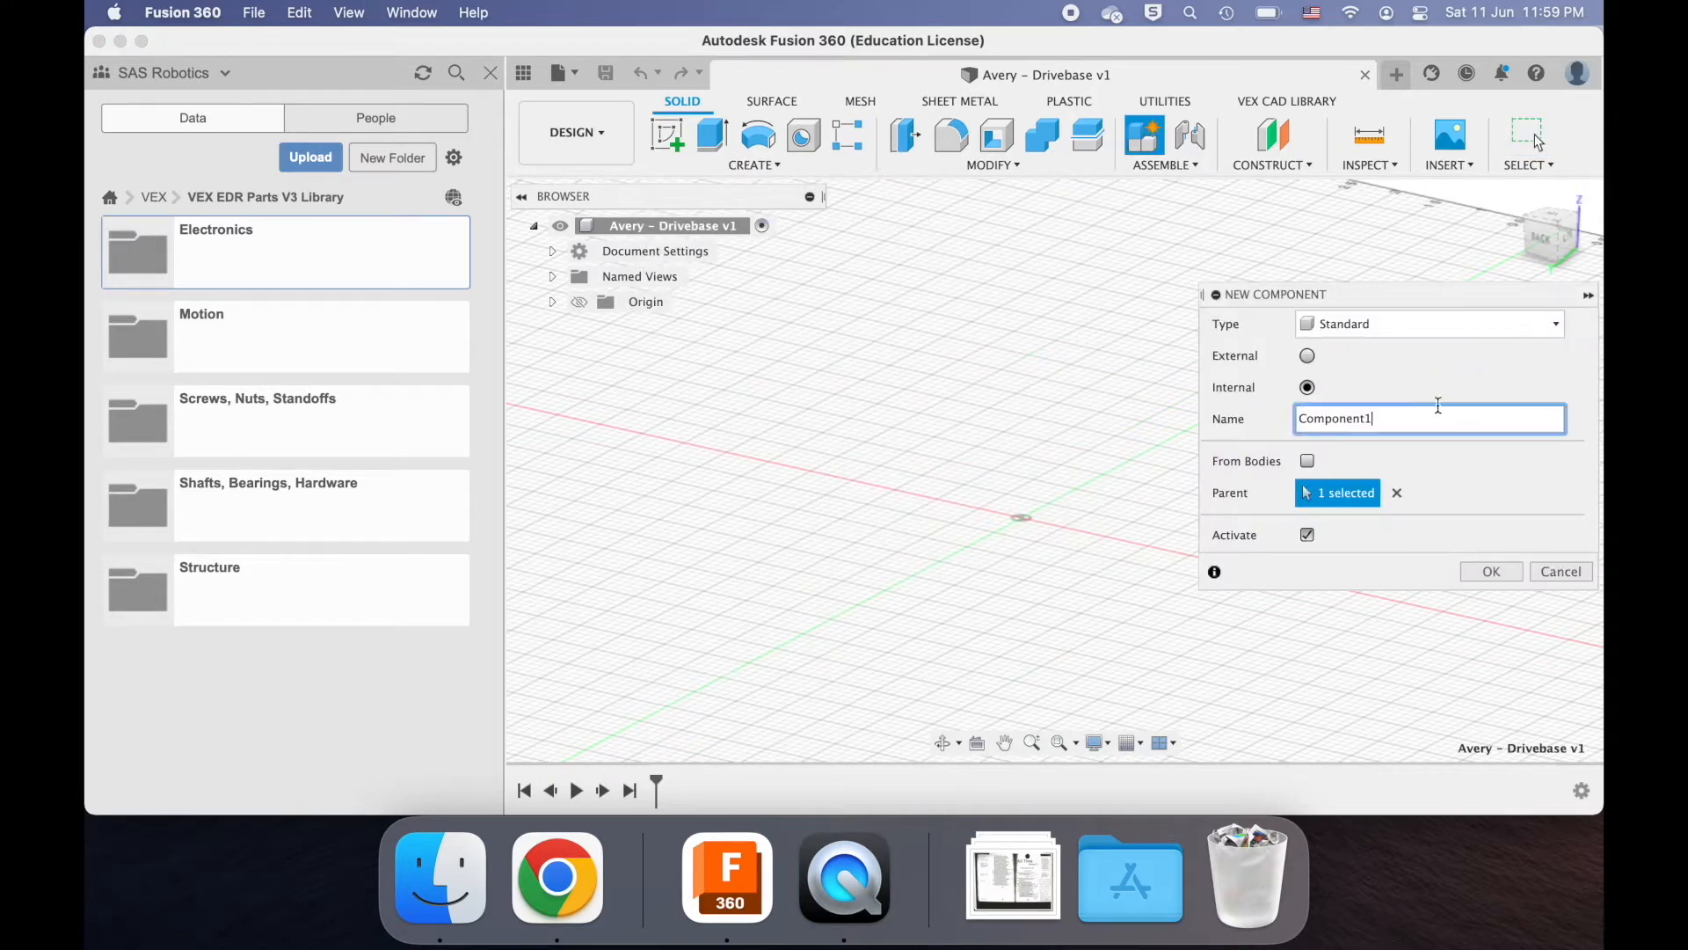
double_click(1316, 418)
text(Str)
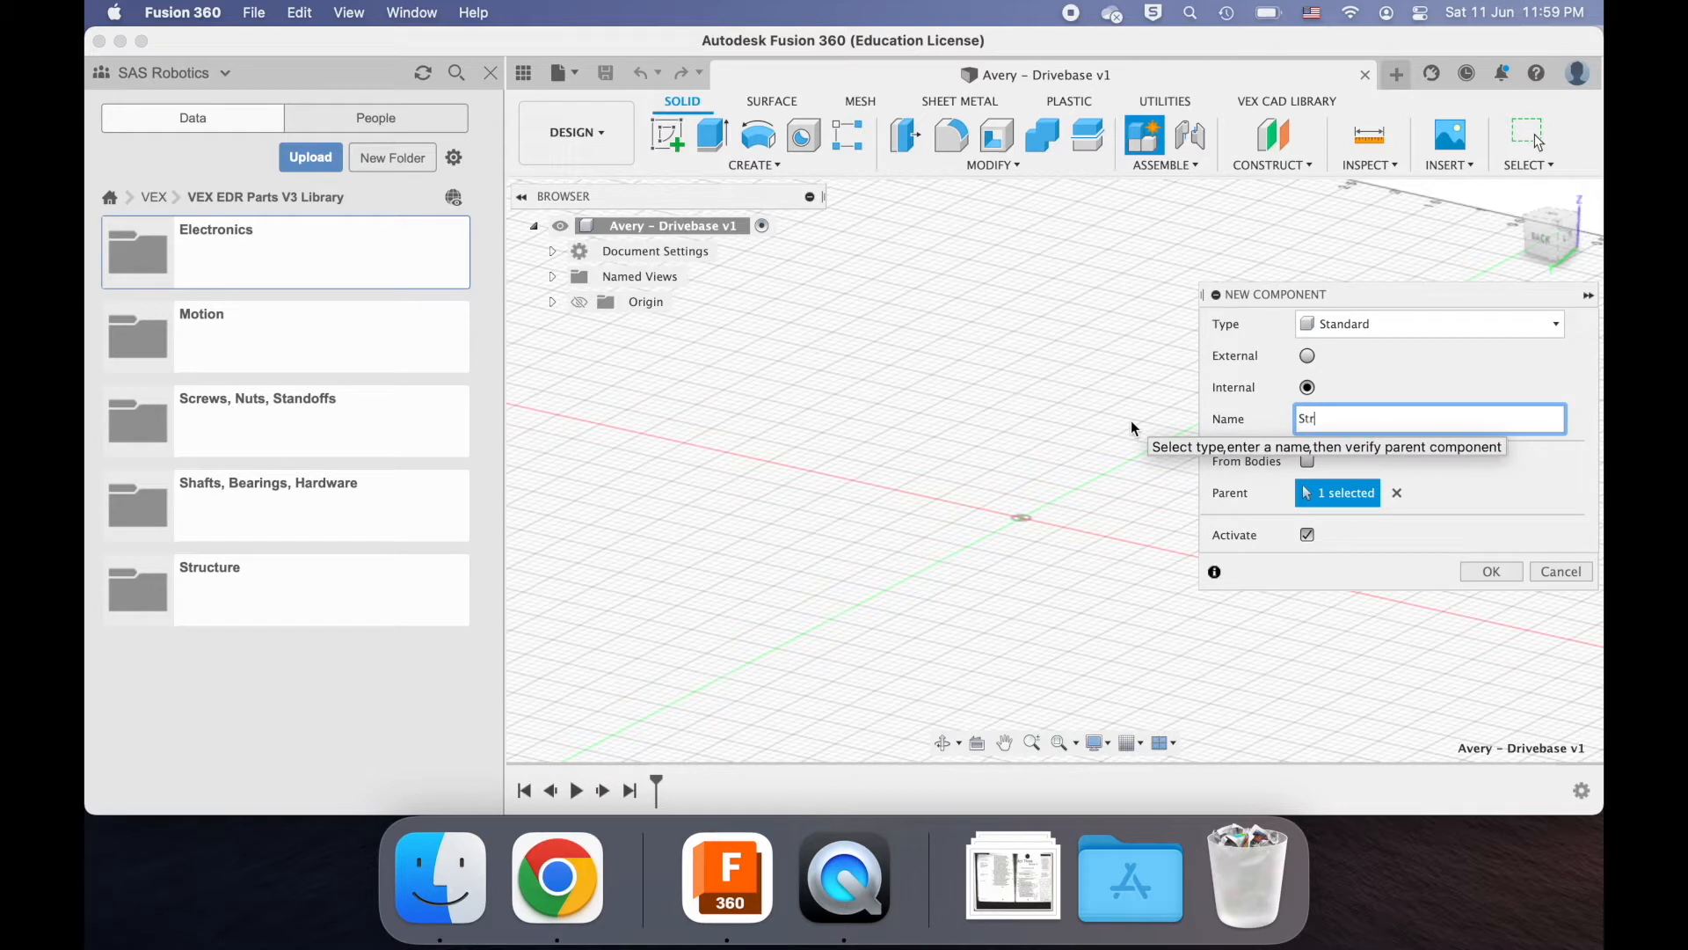
text(ucture)
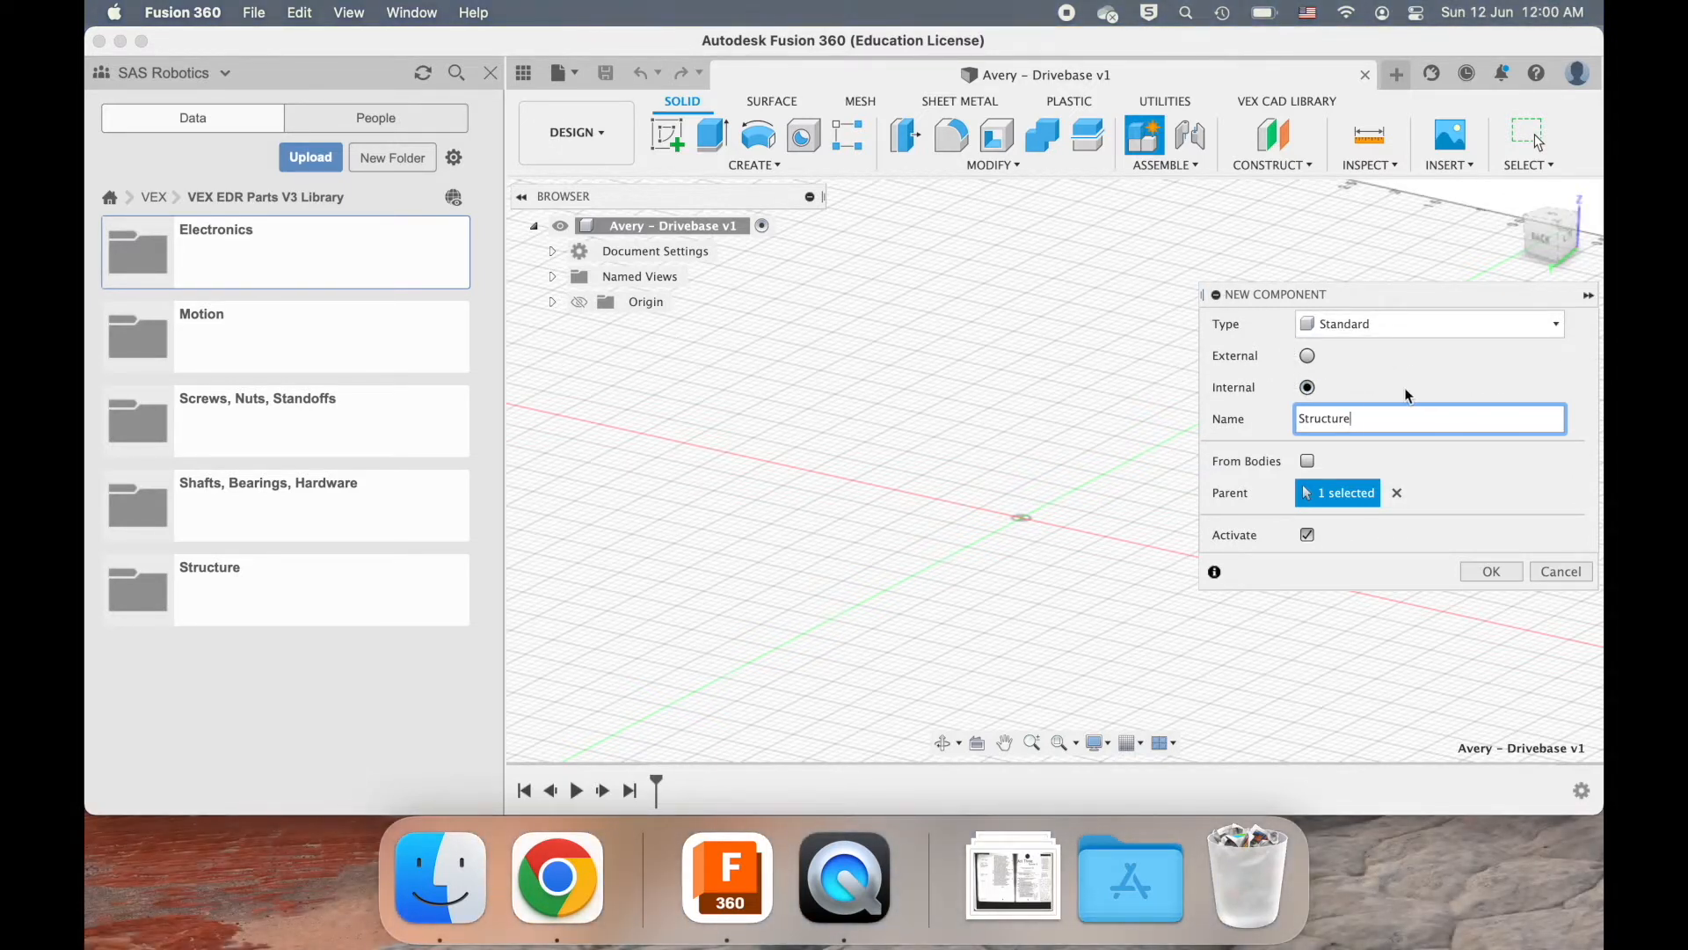
click(1492, 571)
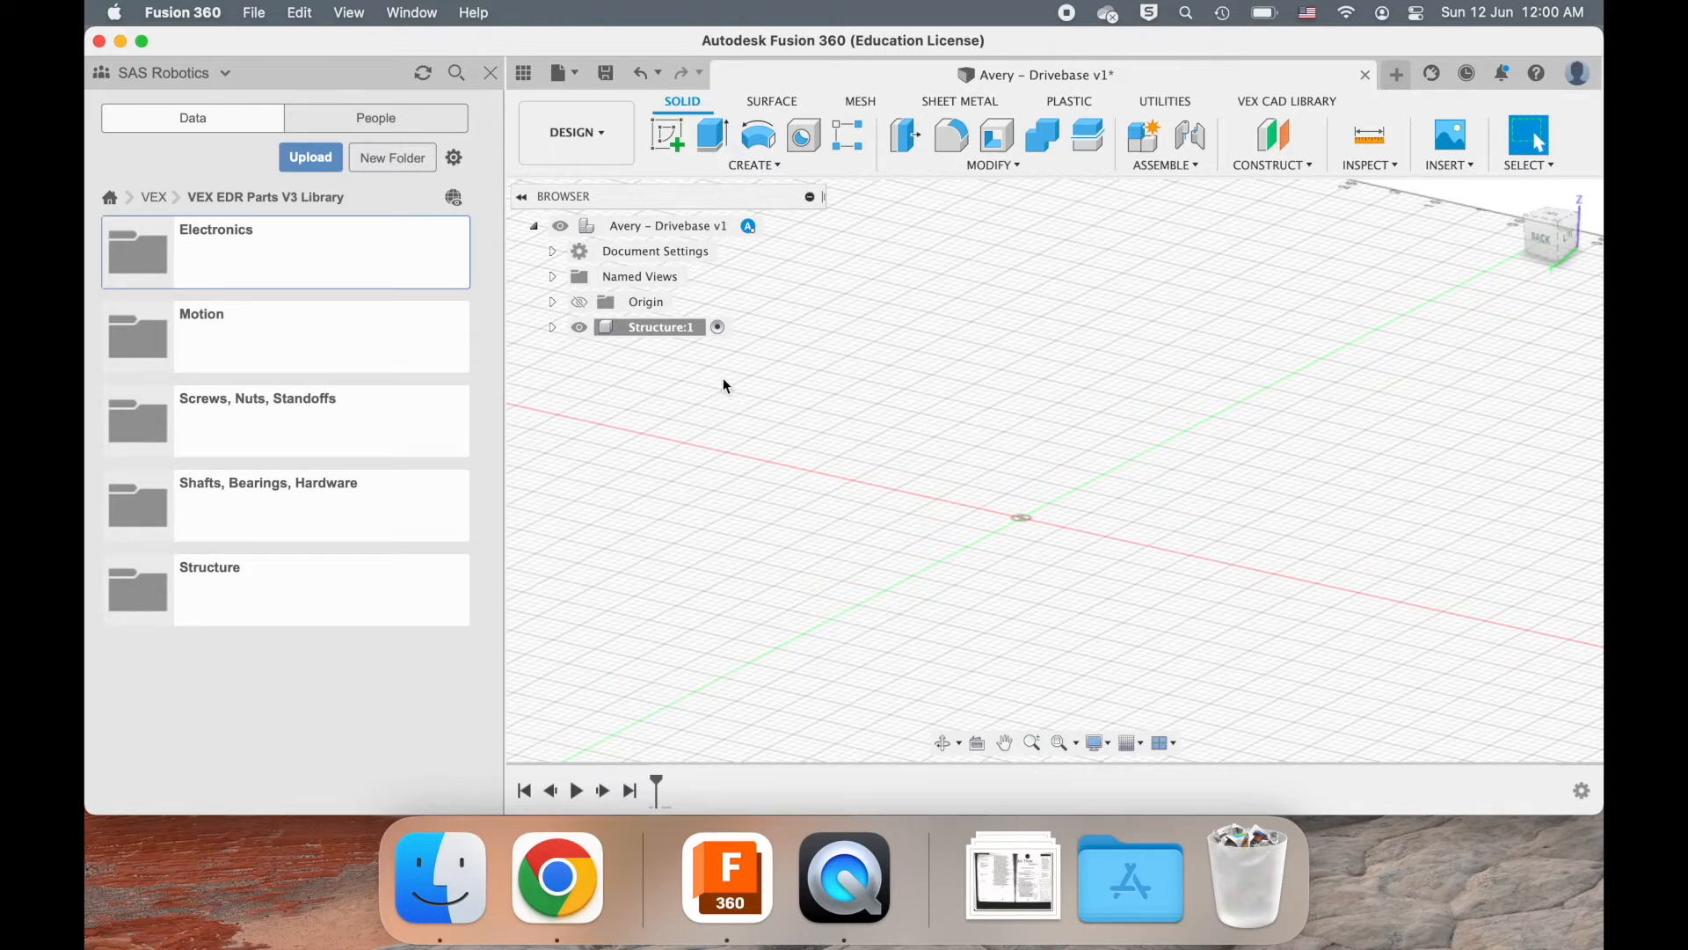
- Activate the top-level drivebase assembly and open the Aluminum folder within the parts library's Structure folder
click(699, 329)
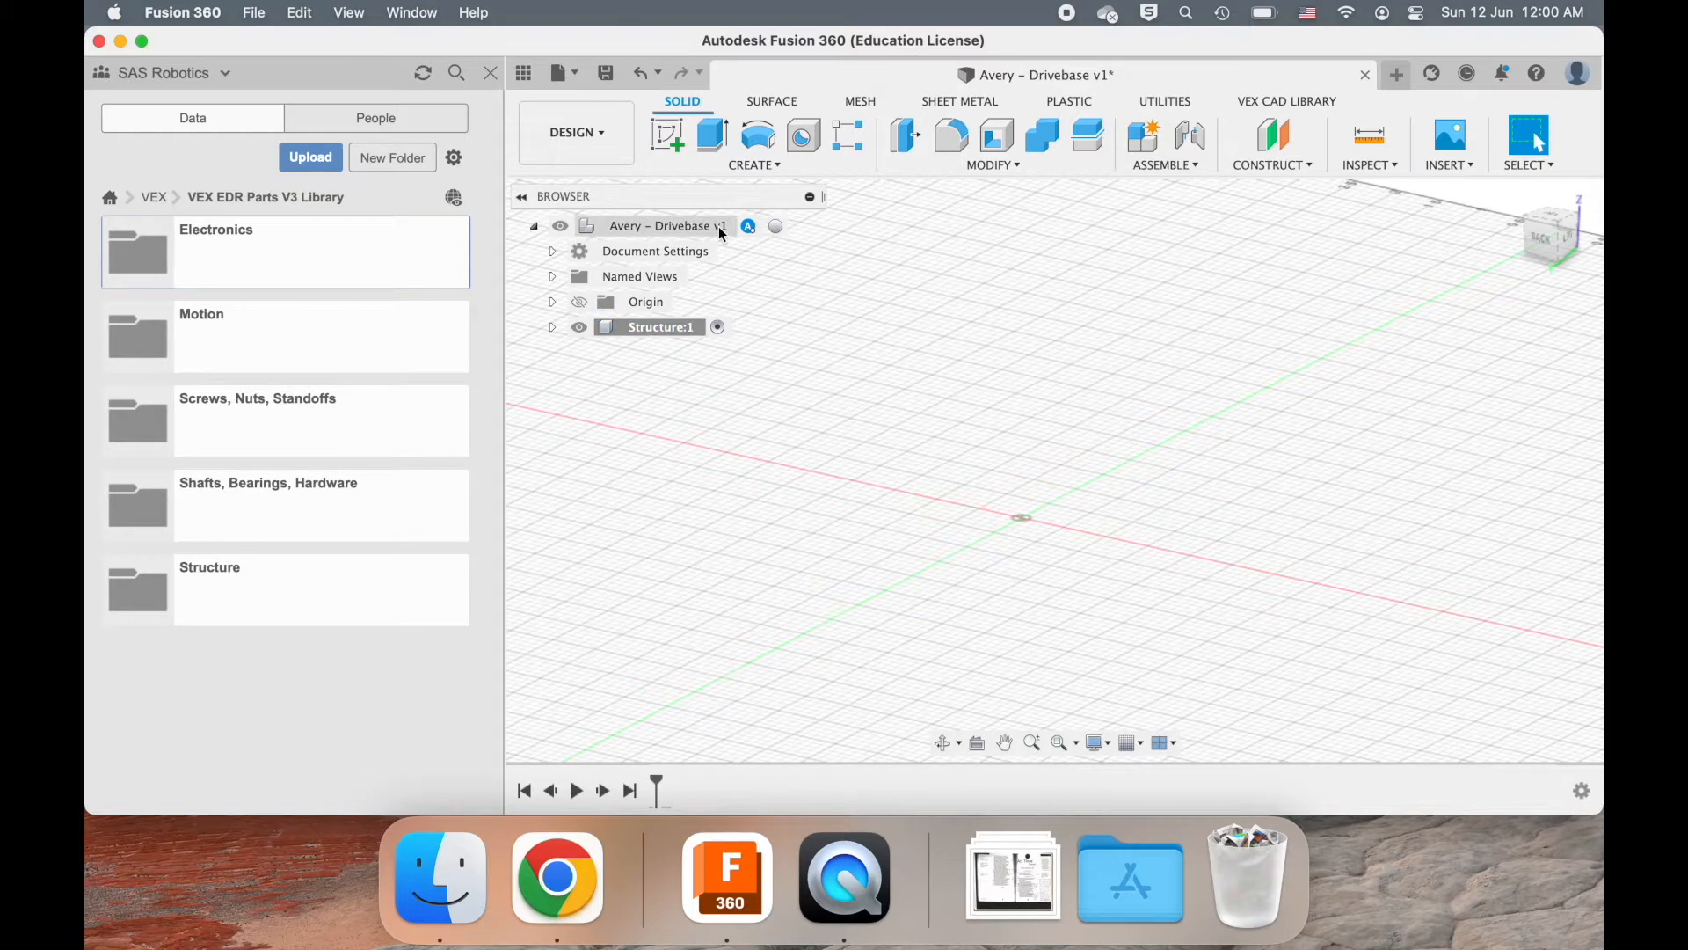
click(789, 226)
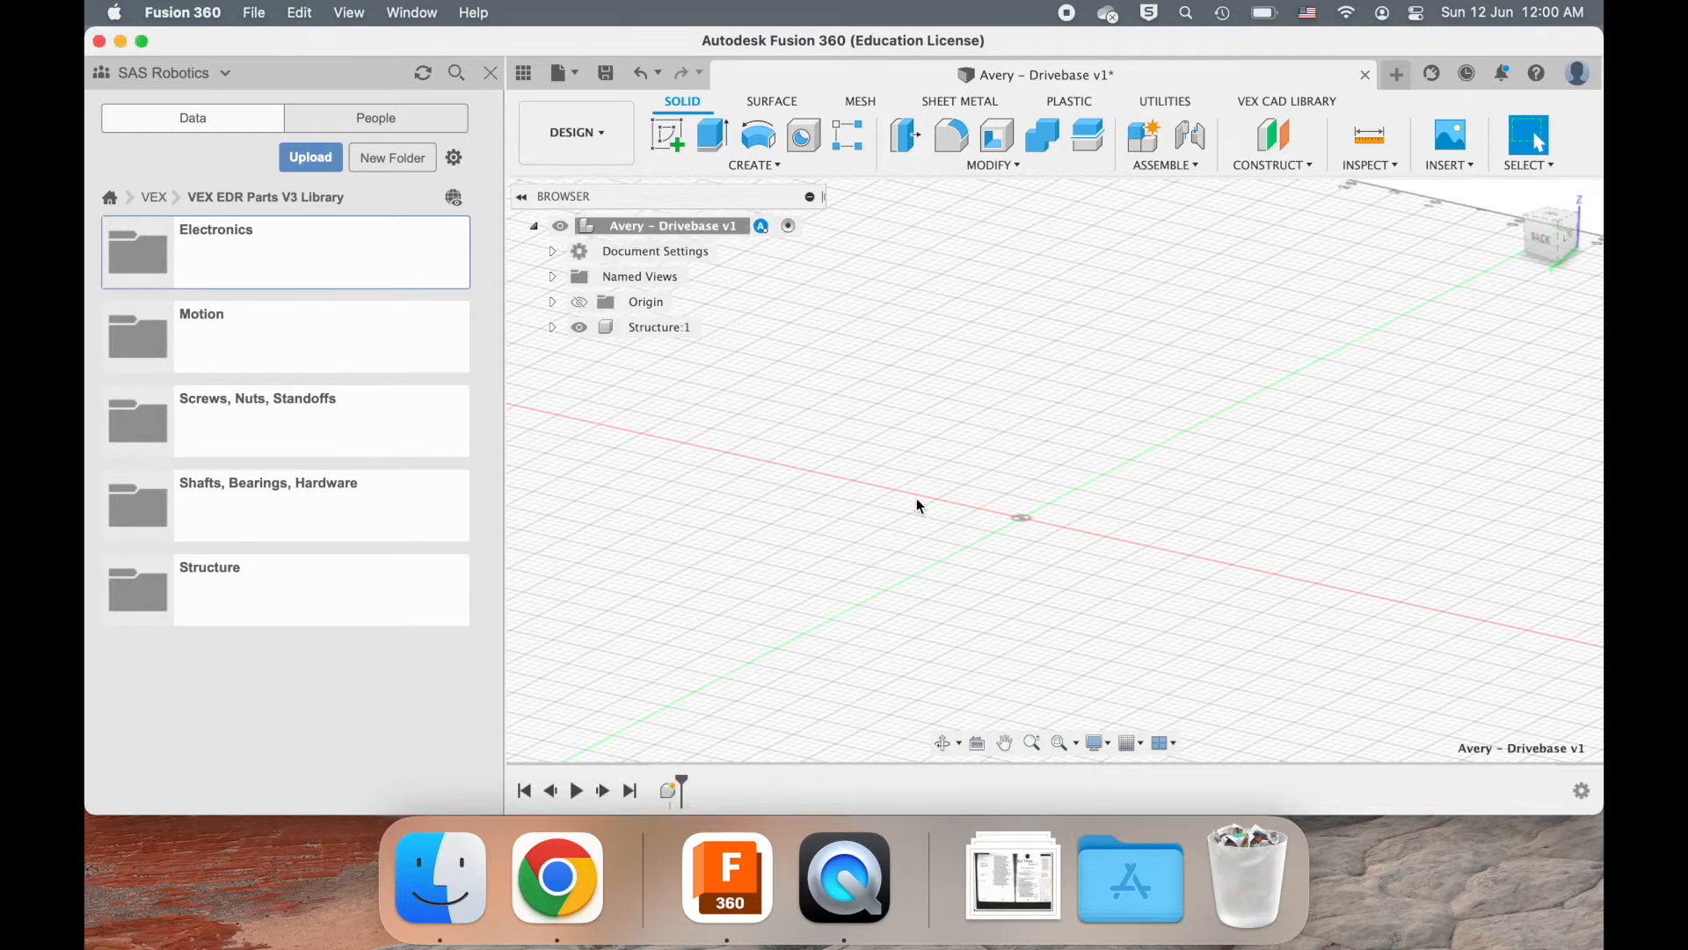
click(218, 596)
click(248, 271)
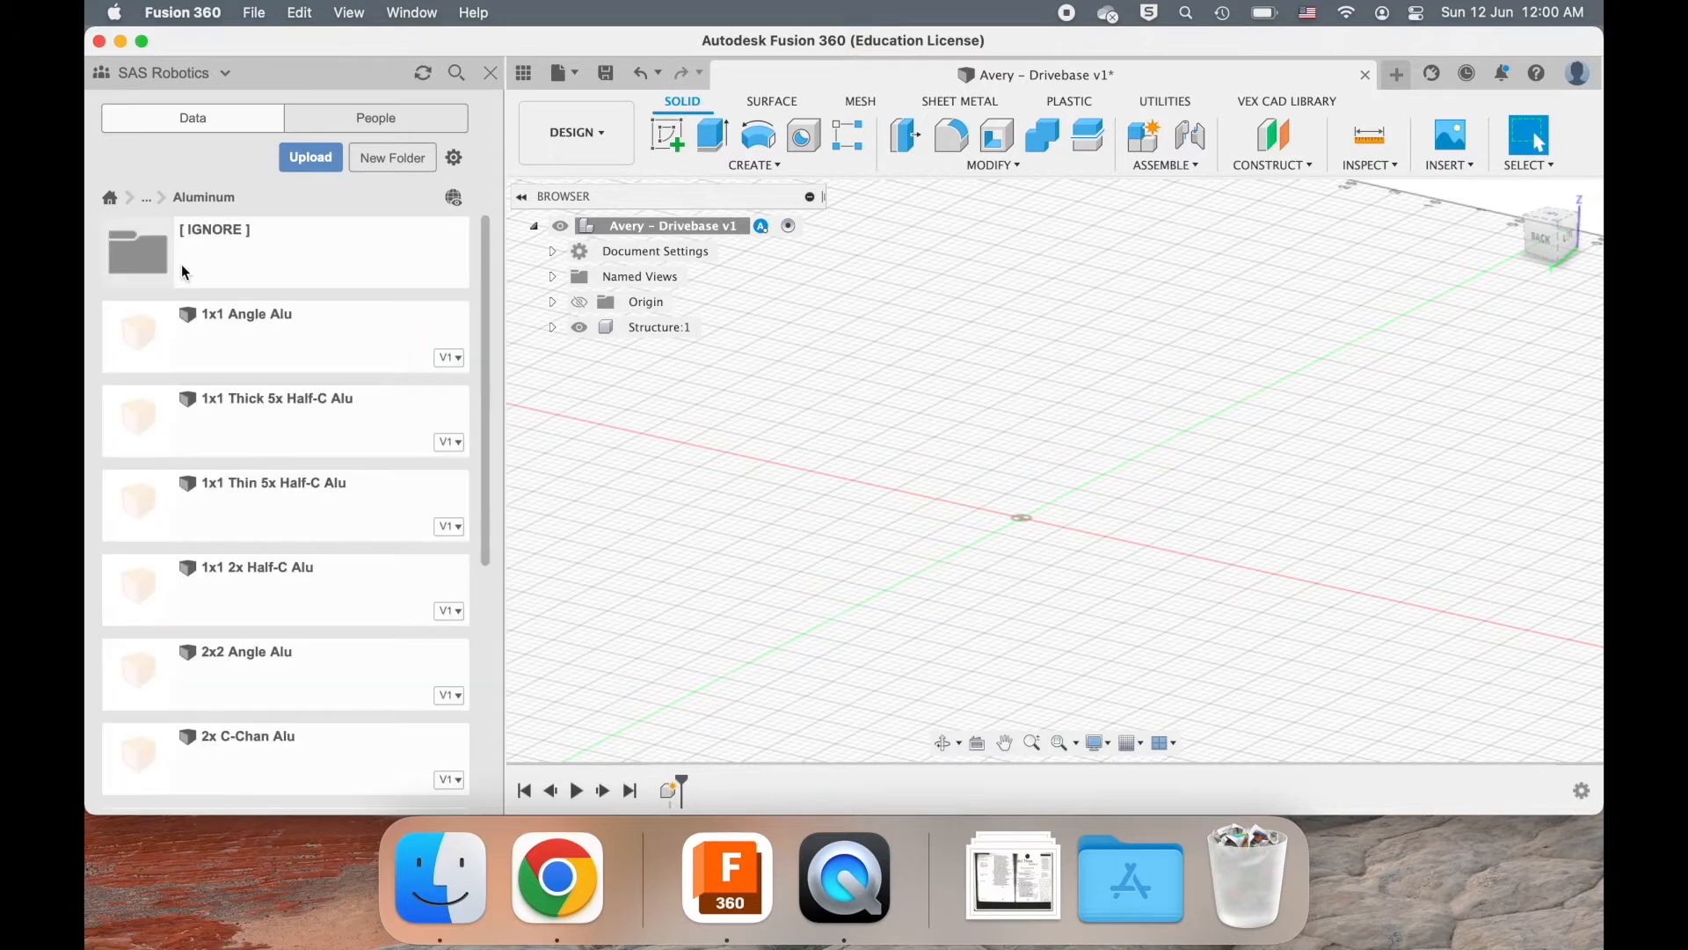
- Insert the 2x C-Chan Alu part into the design at its default position with a length of 35 holes (17.50 in)
scroll(267, 410, down, 3)
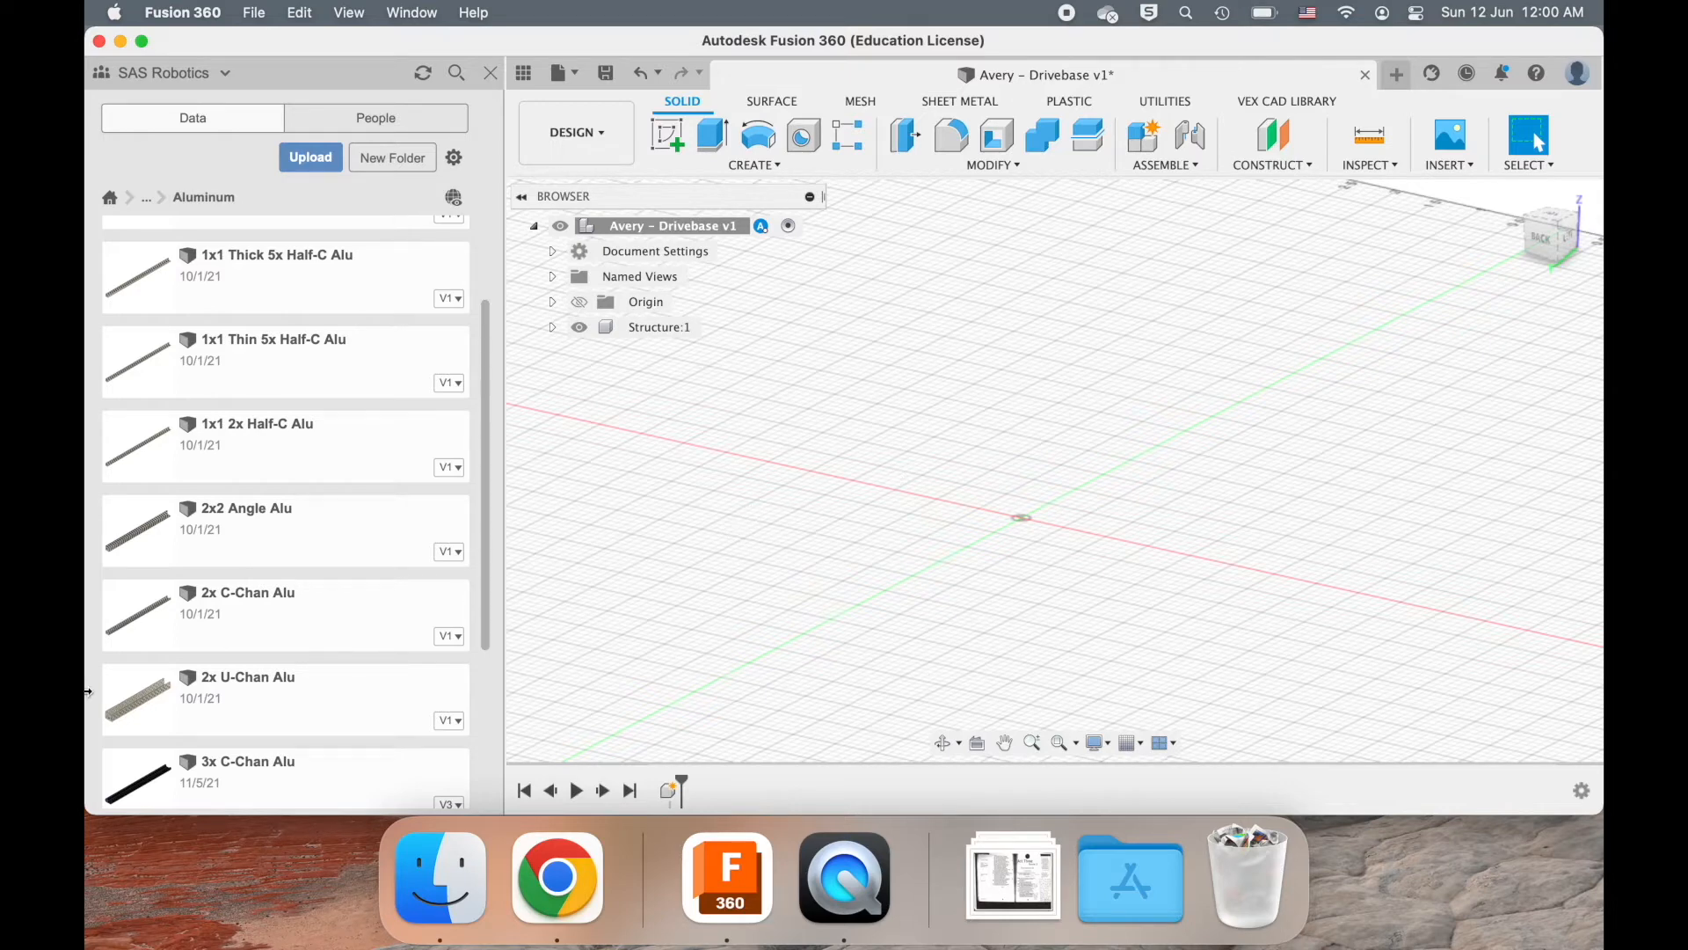
click(178, 609)
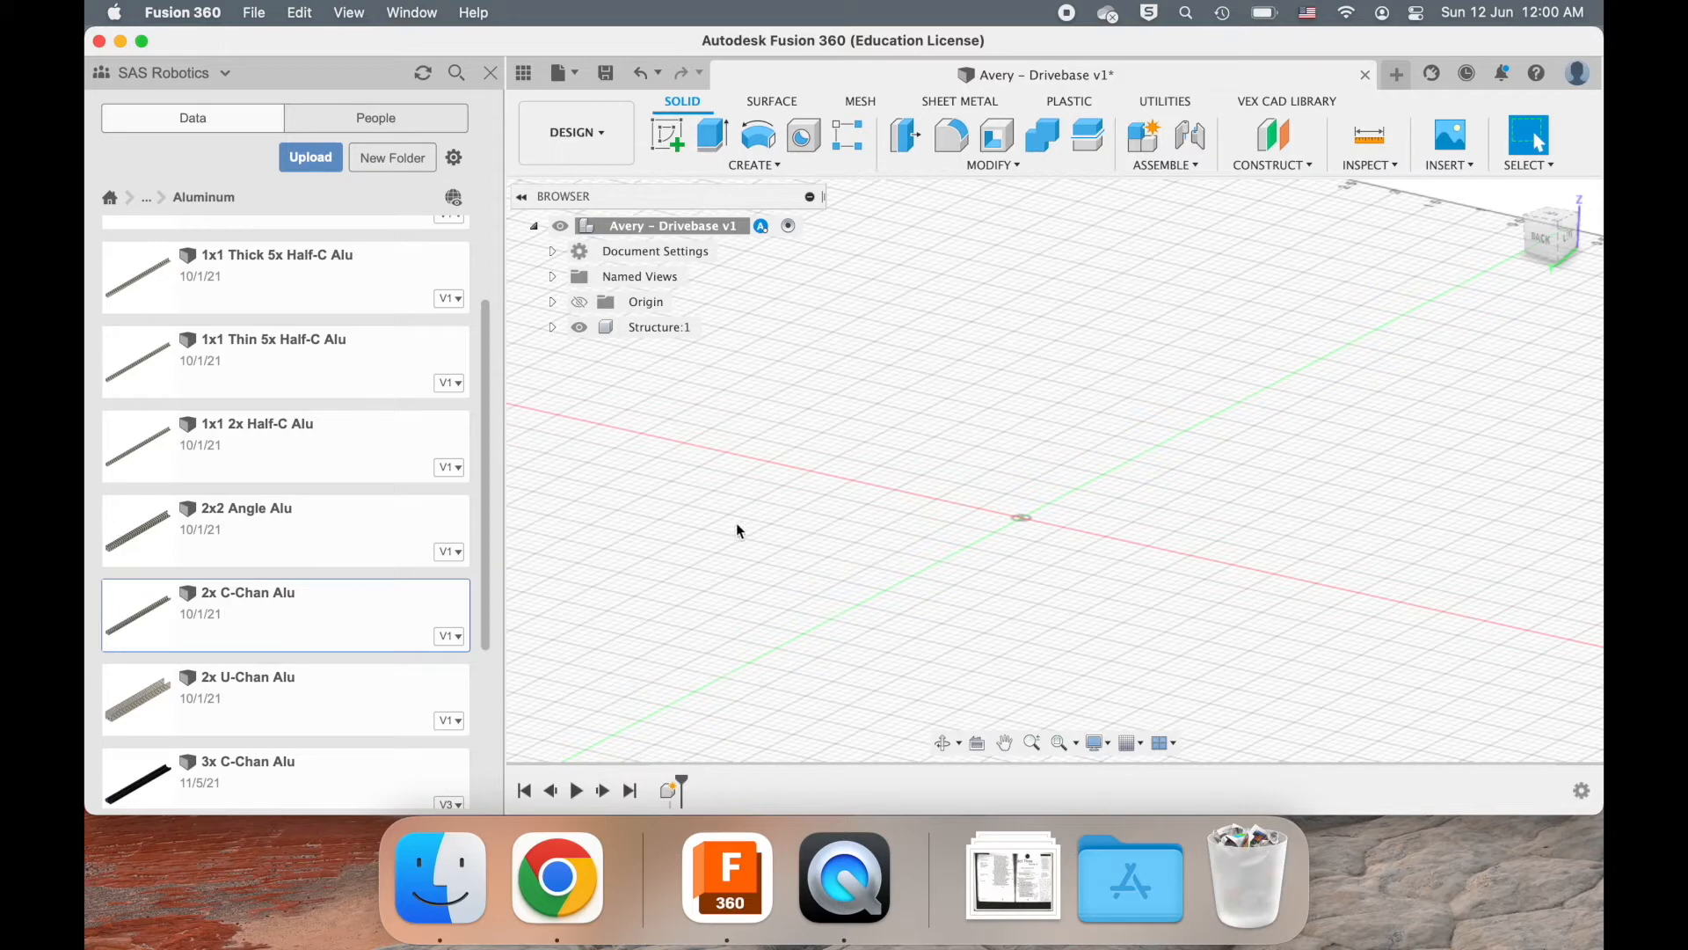
right_click(171, 599)
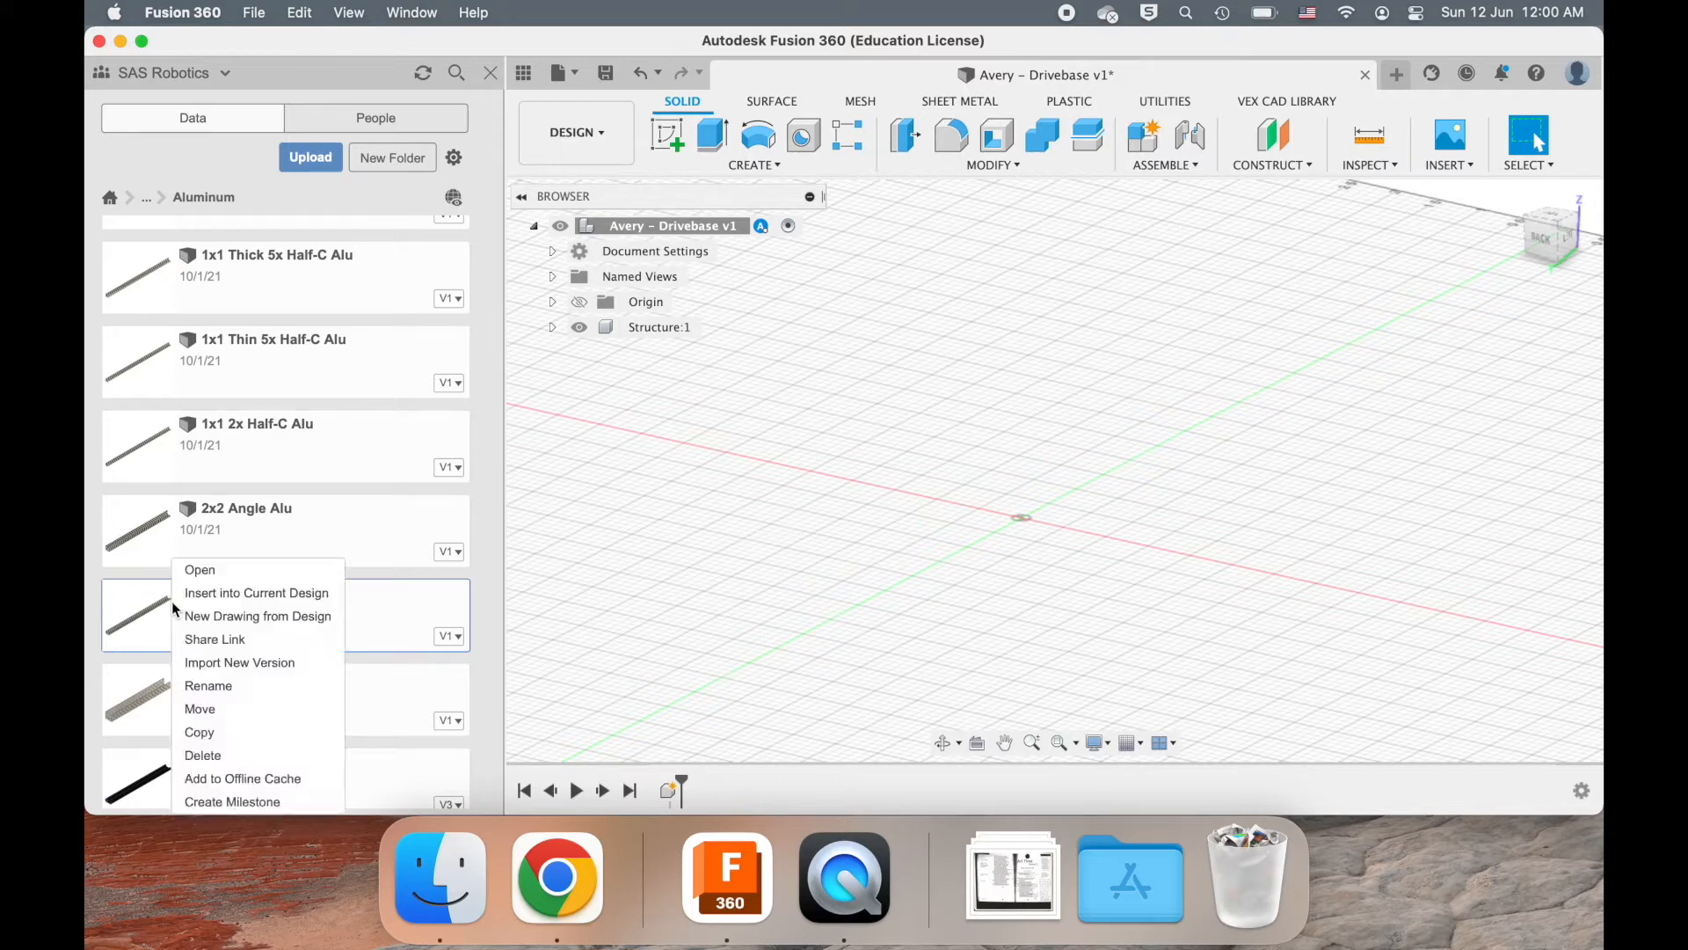
click(246, 594)
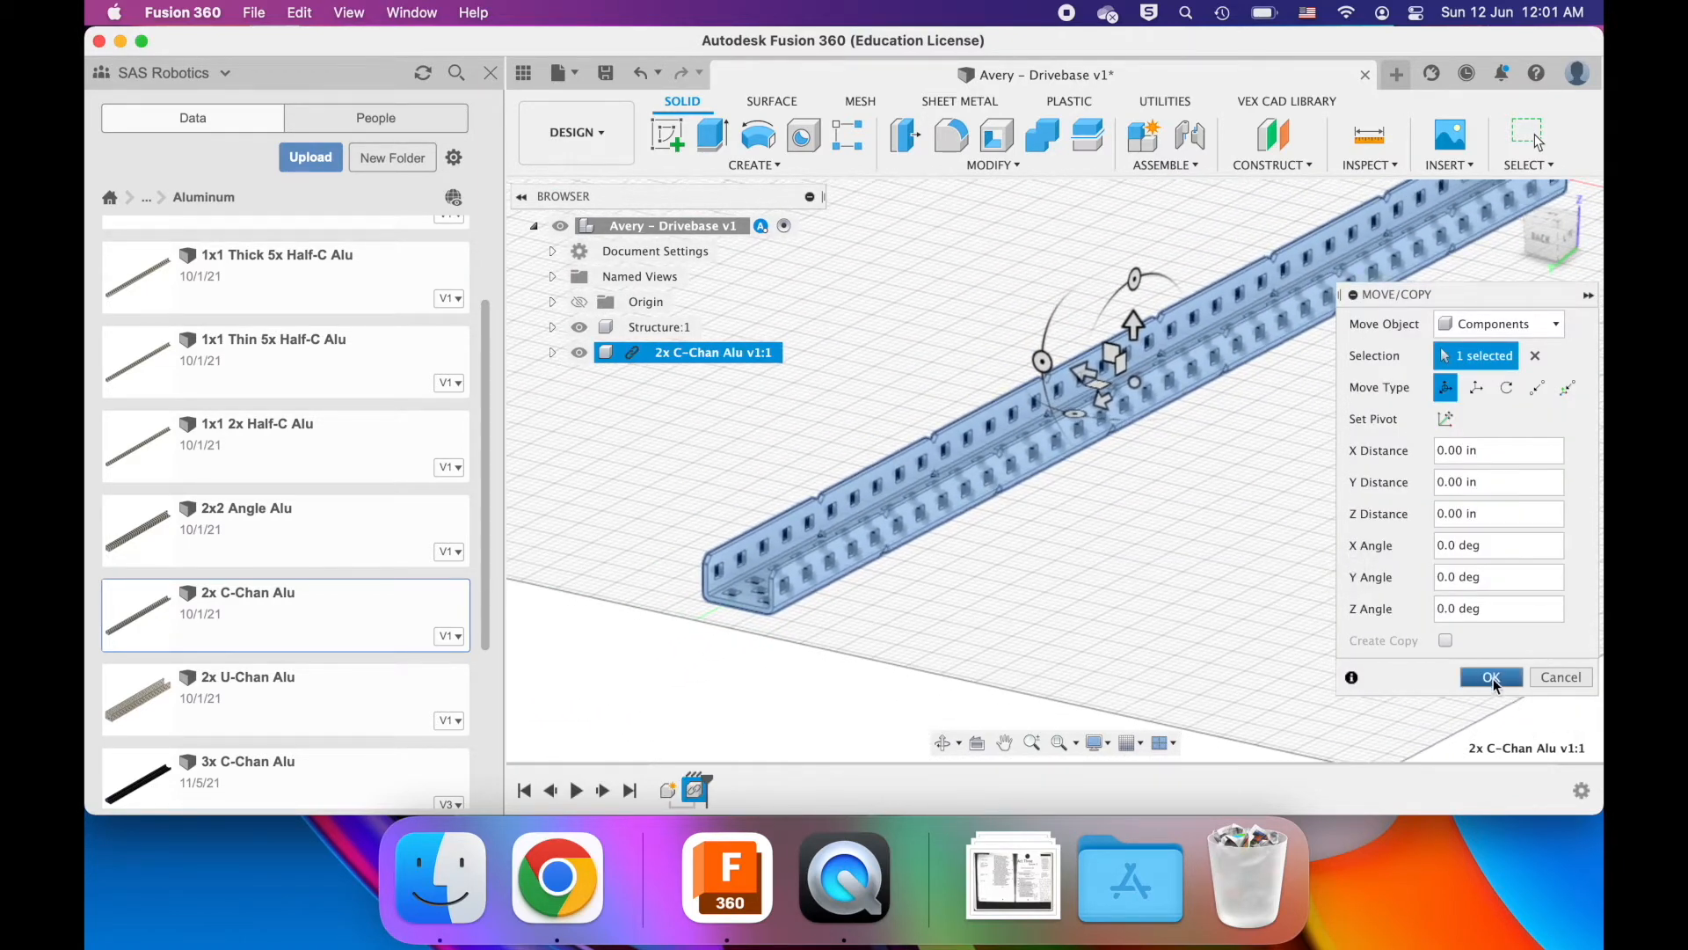
click(1493, 677)
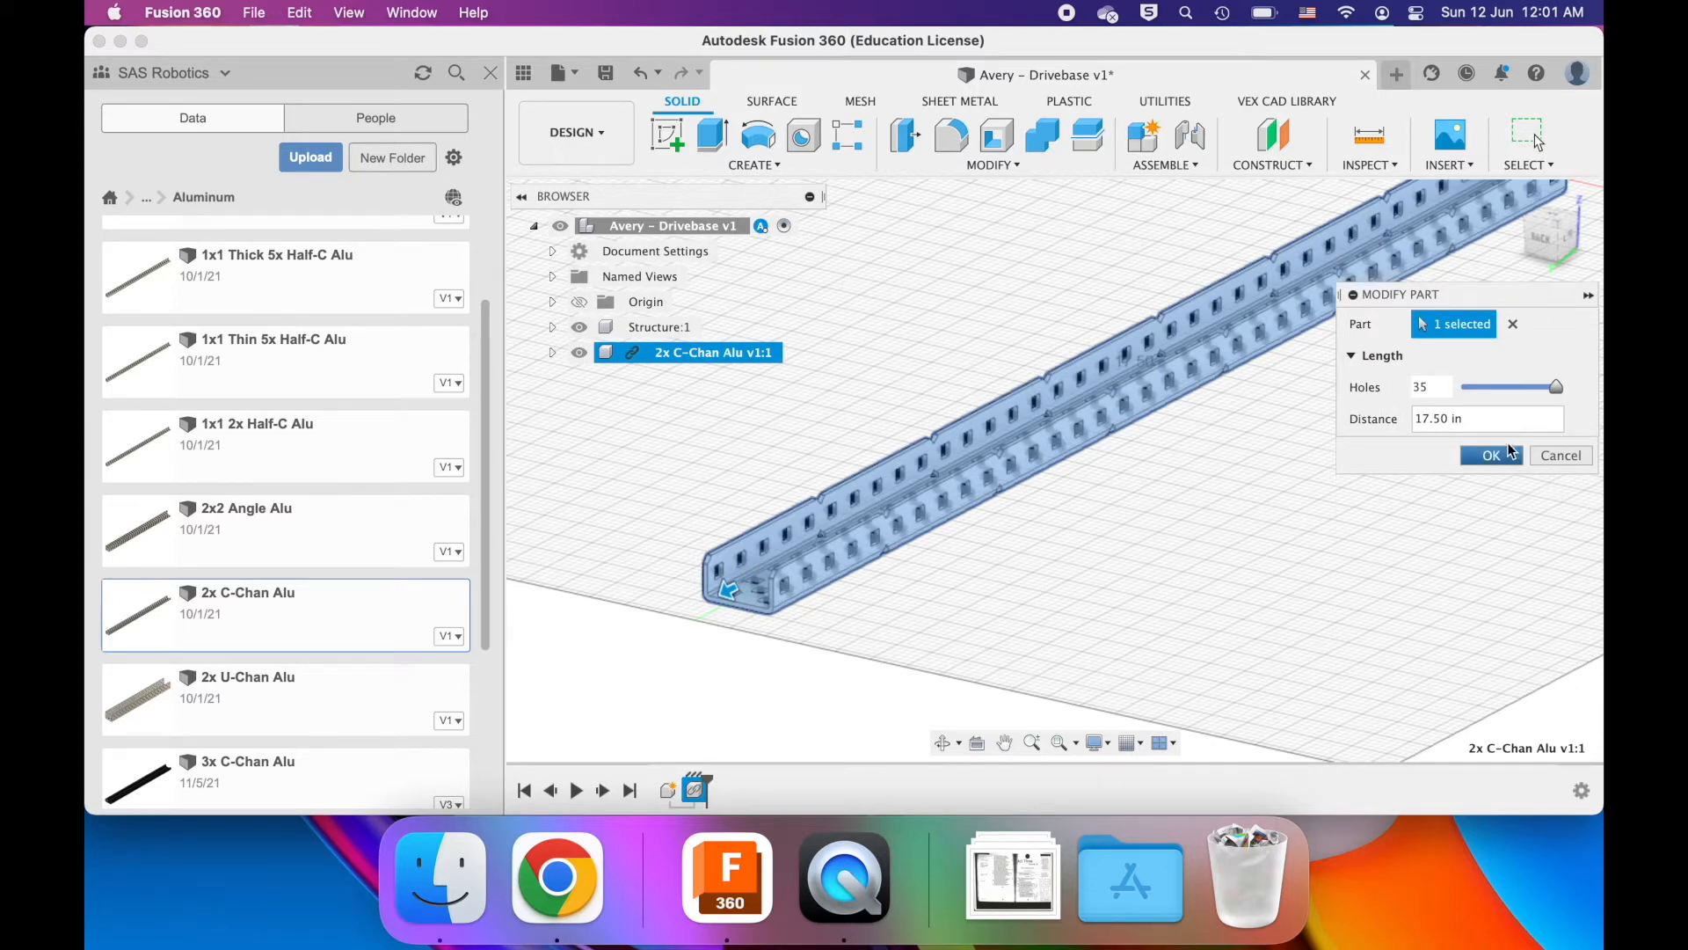
click(1493, 455)
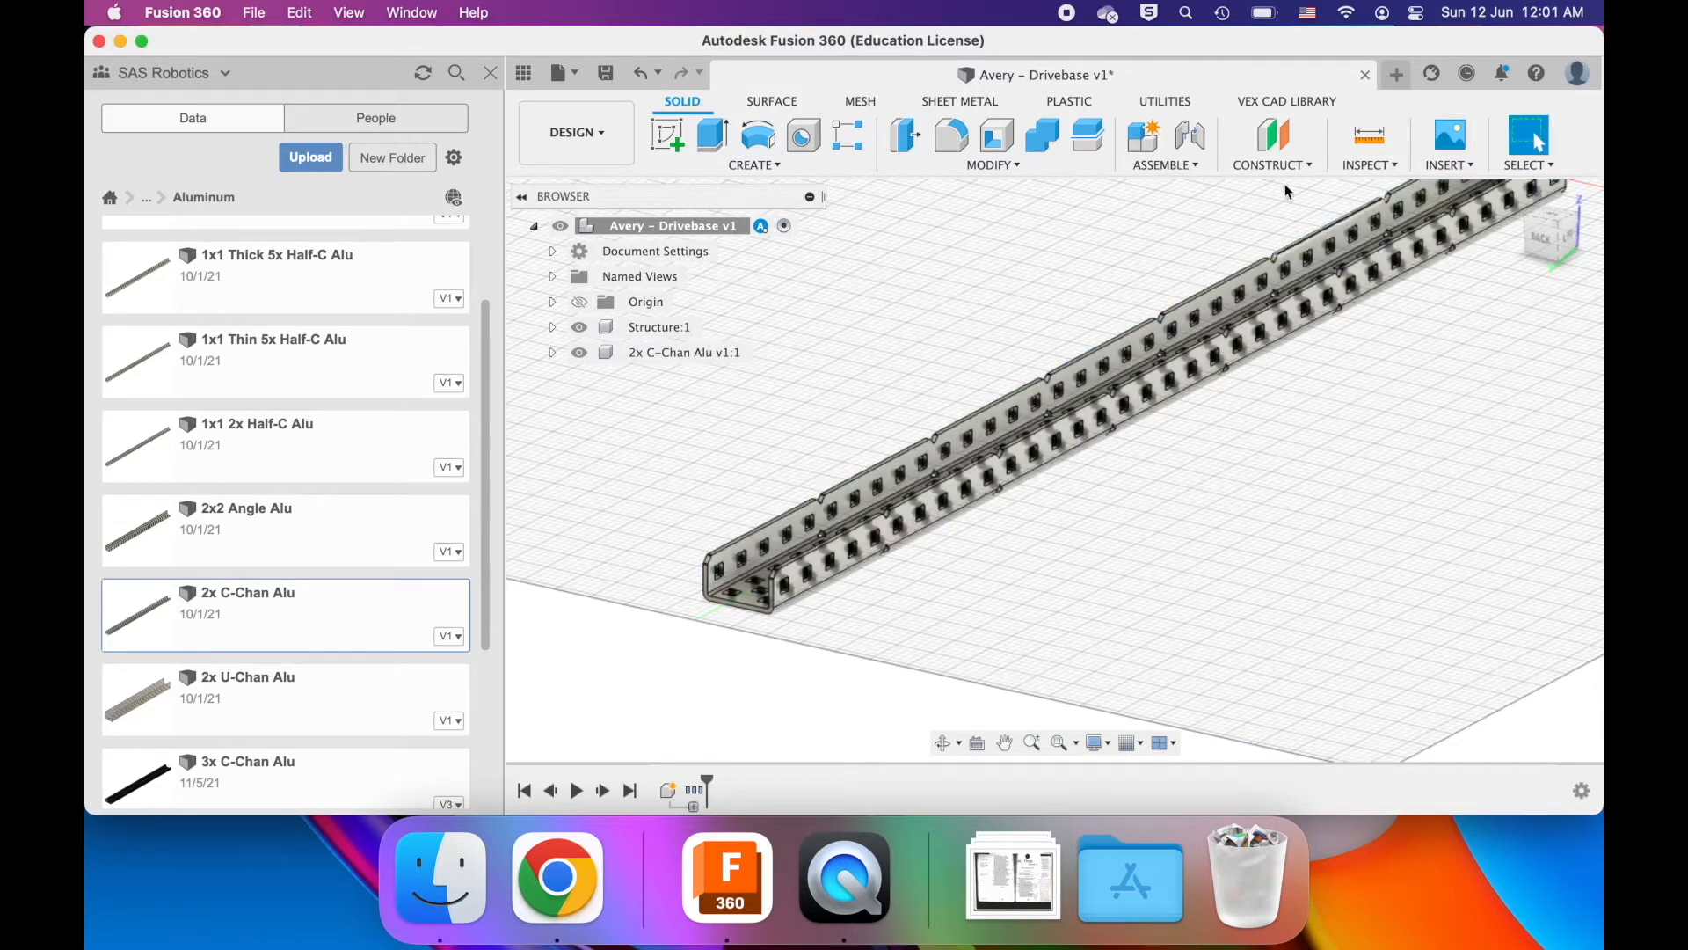
- Check the status of the VEX CAD Library add-in in Scripts and Add-Ins
click(700, 355)
click(862, 309)
click(1166, 102)
click(823, 167)
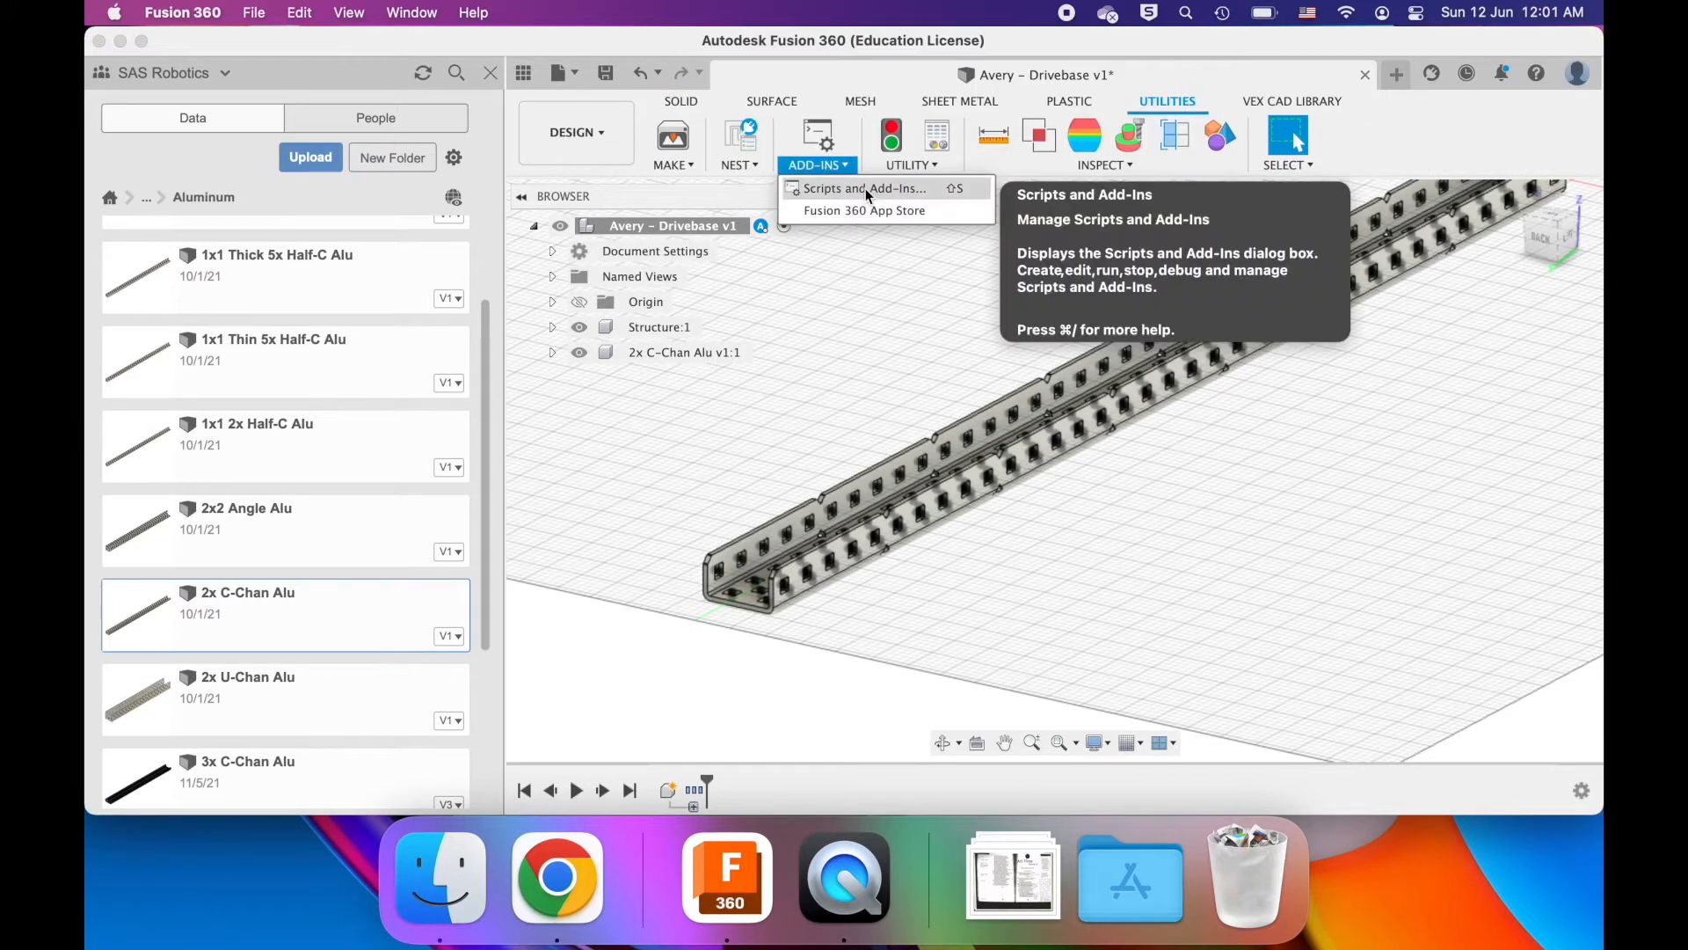
click(839, 186)
click(827, 234)
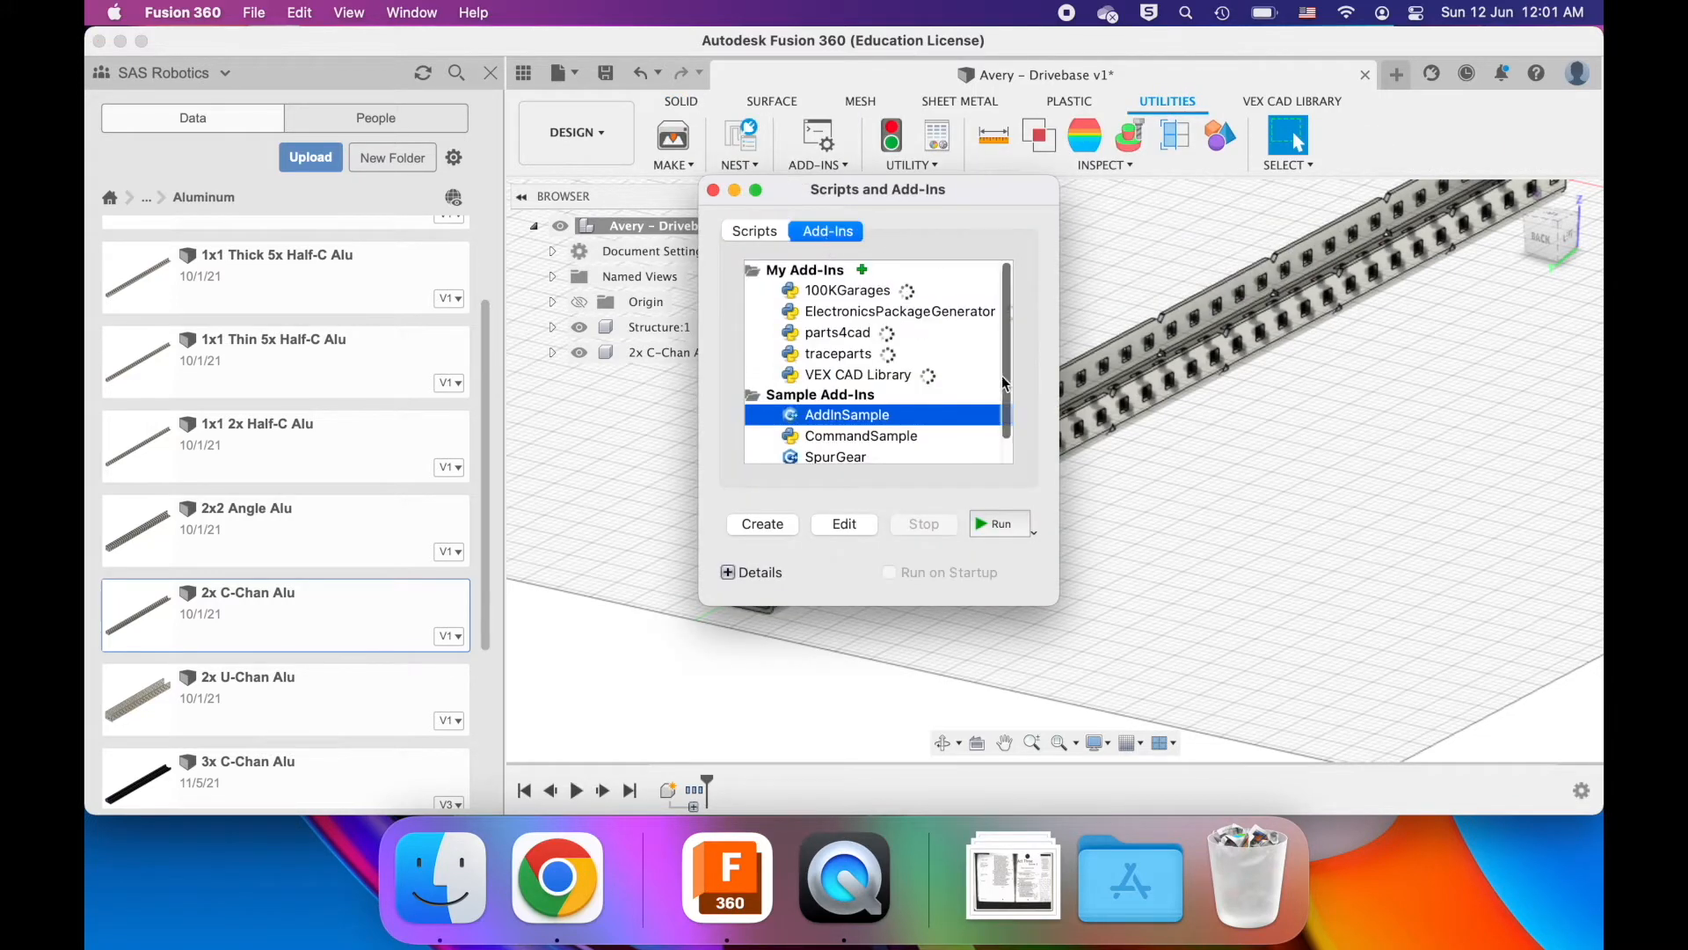
click(847, 374)
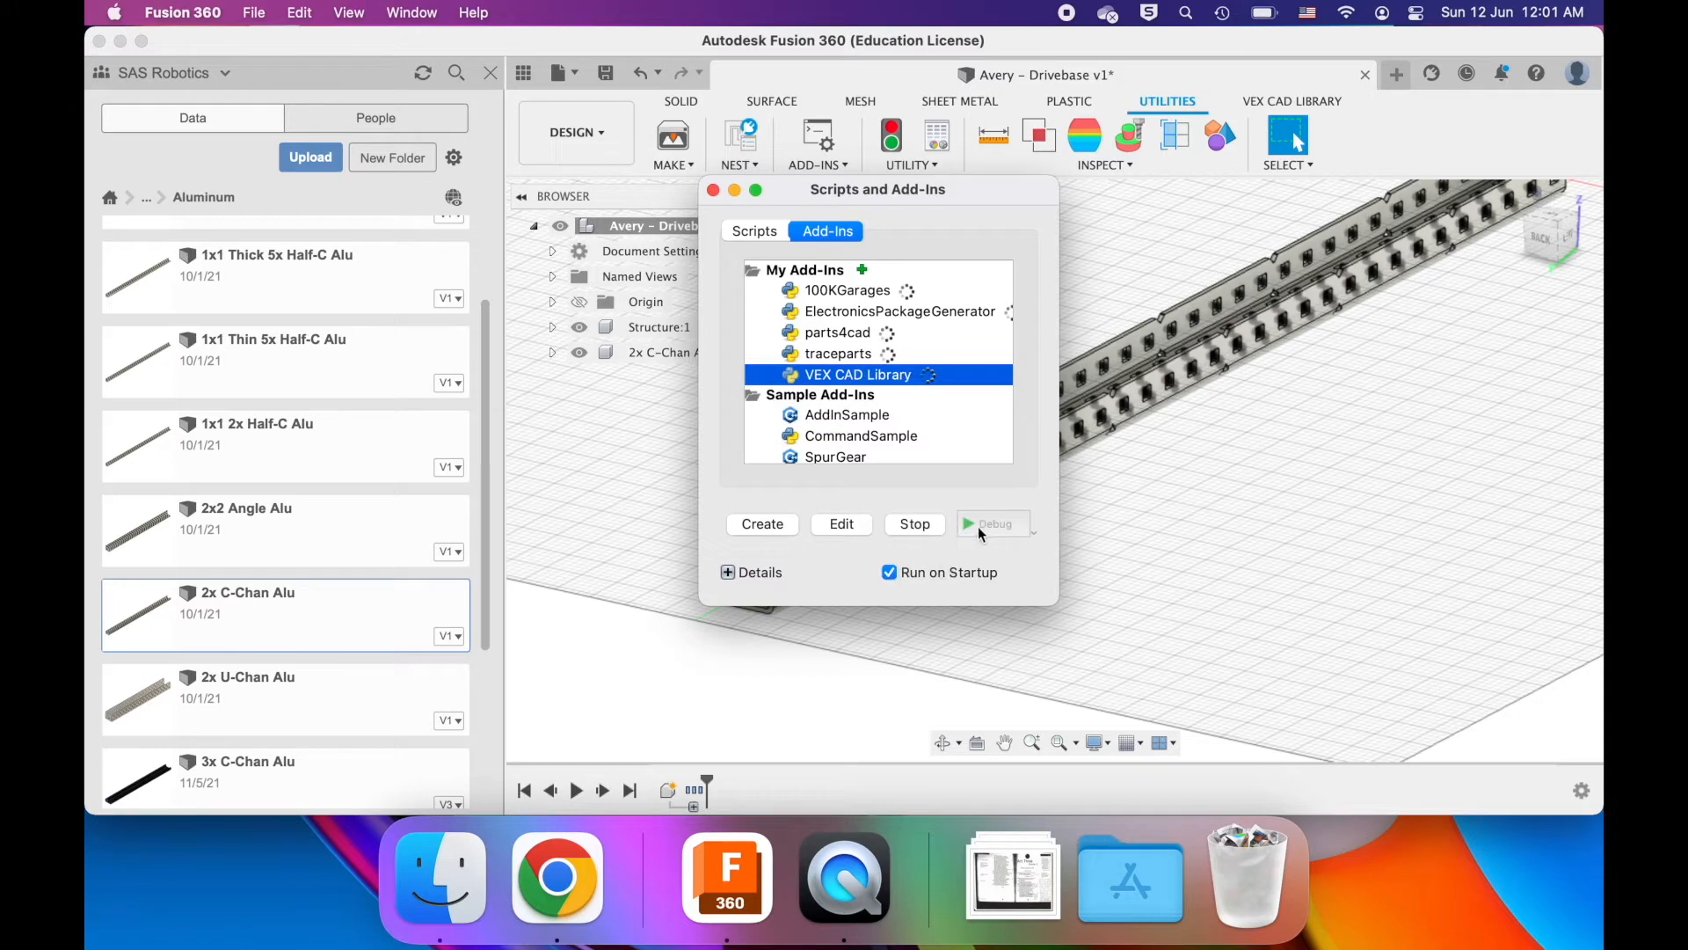
click(713, 190)
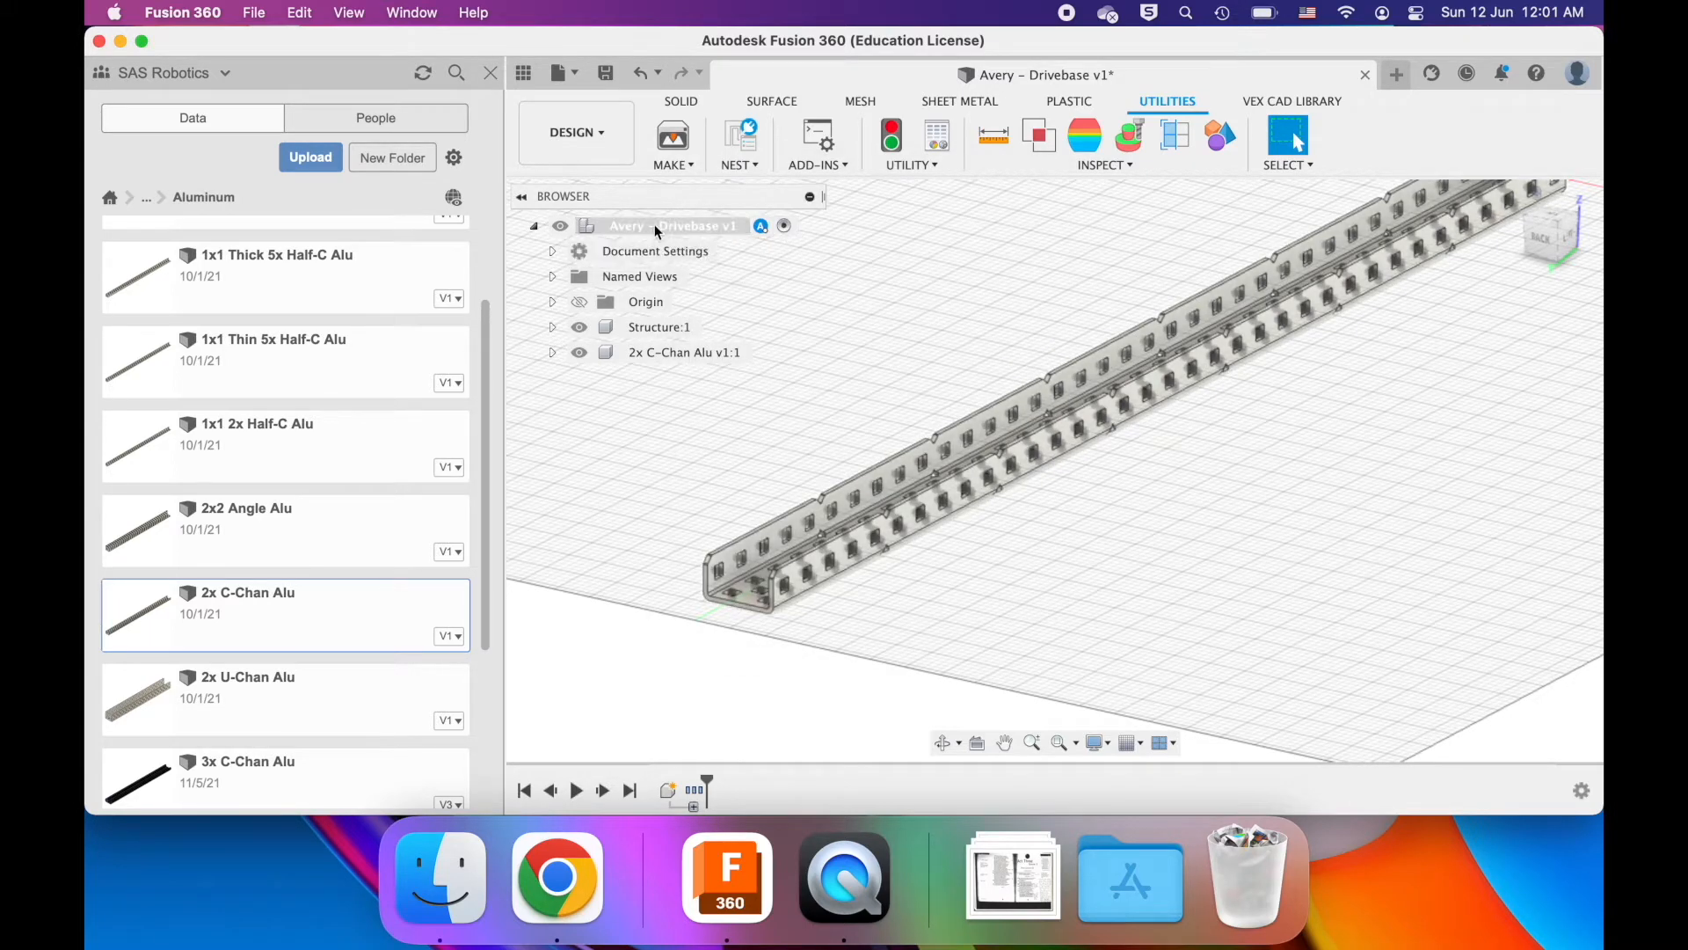
- Undo the insertion of the 2x C-Chan Alu part under the top-level drivebase assembly
click(631, 227)
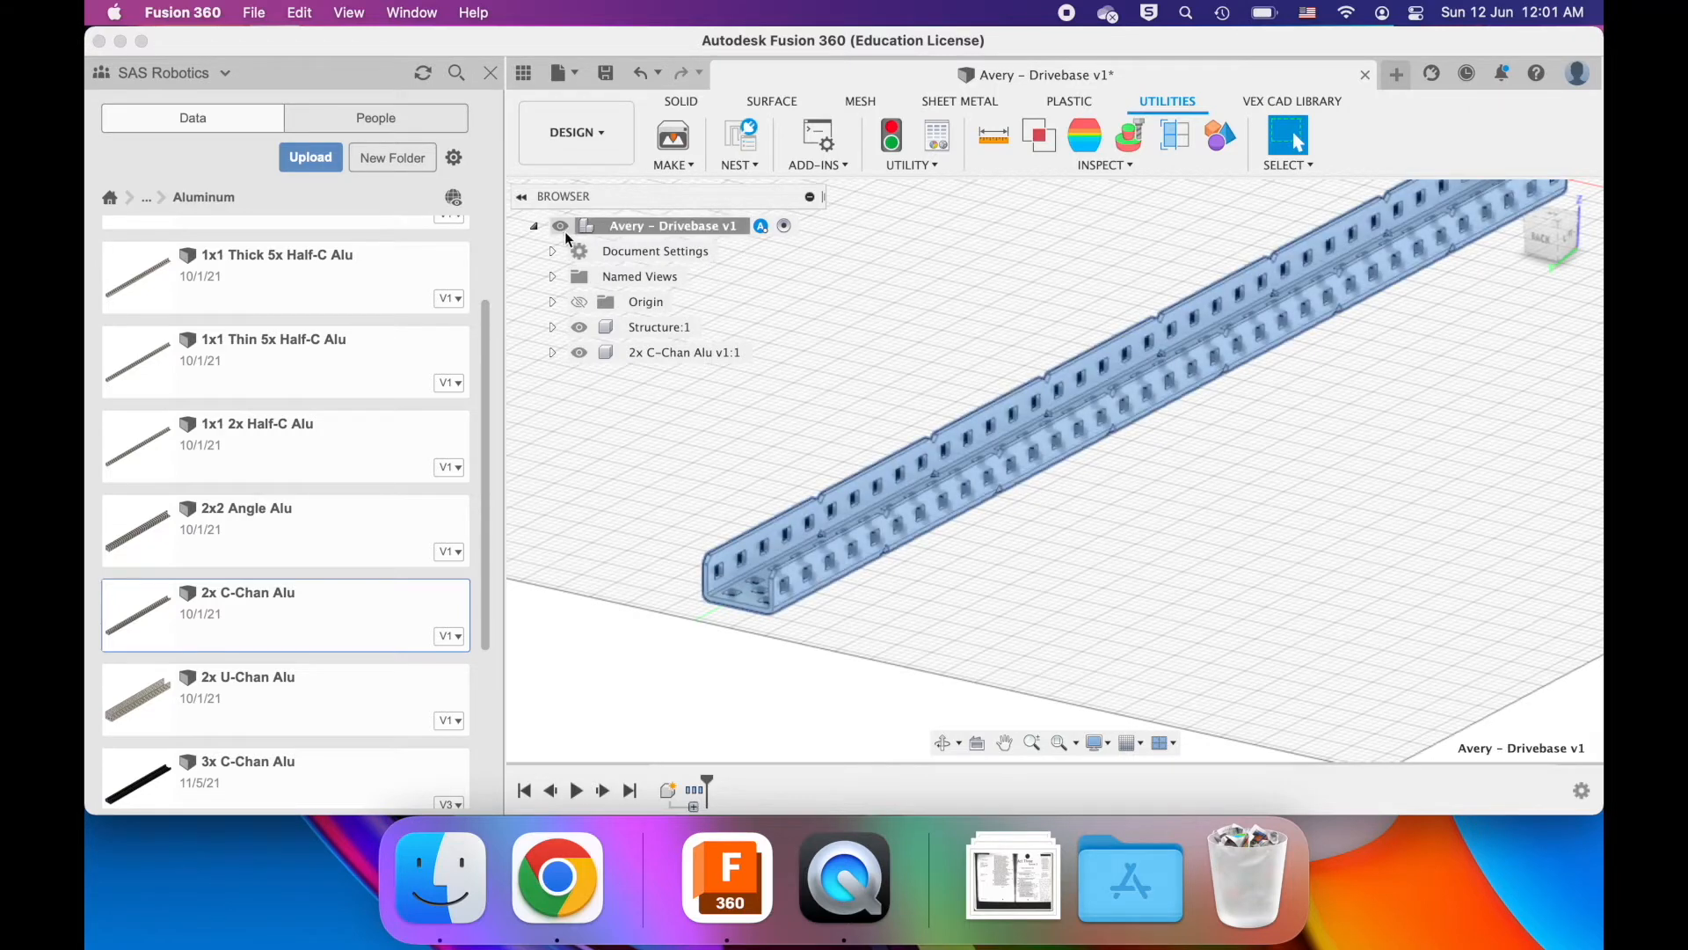
click(666, 353)
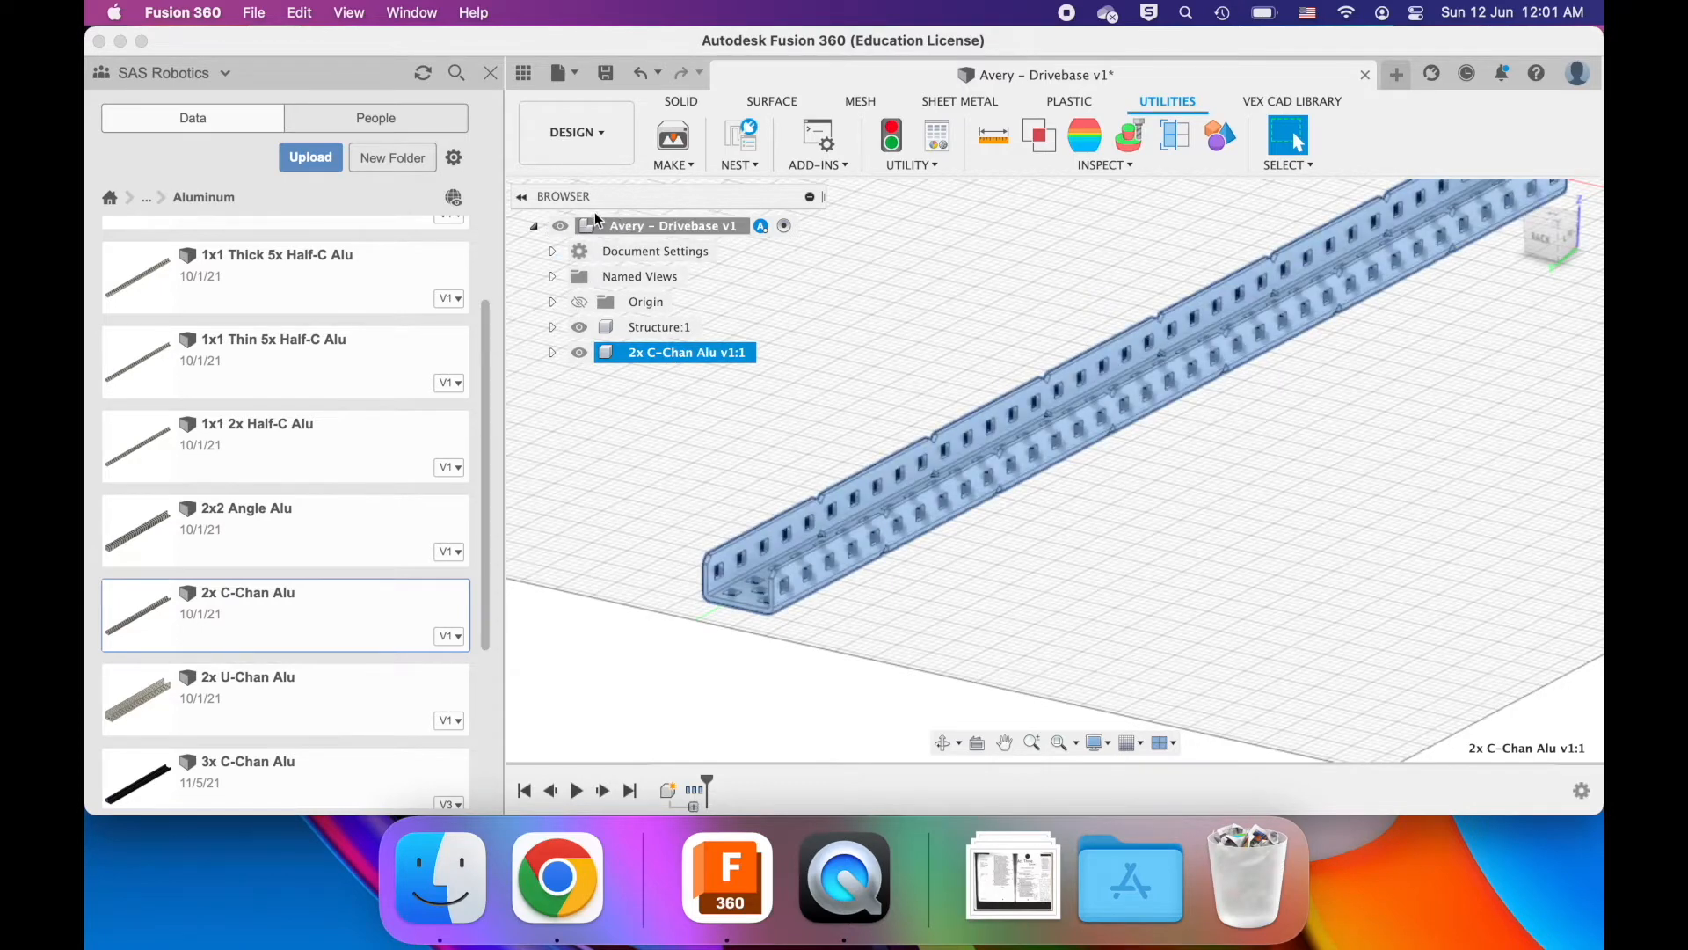
click(994, 408)
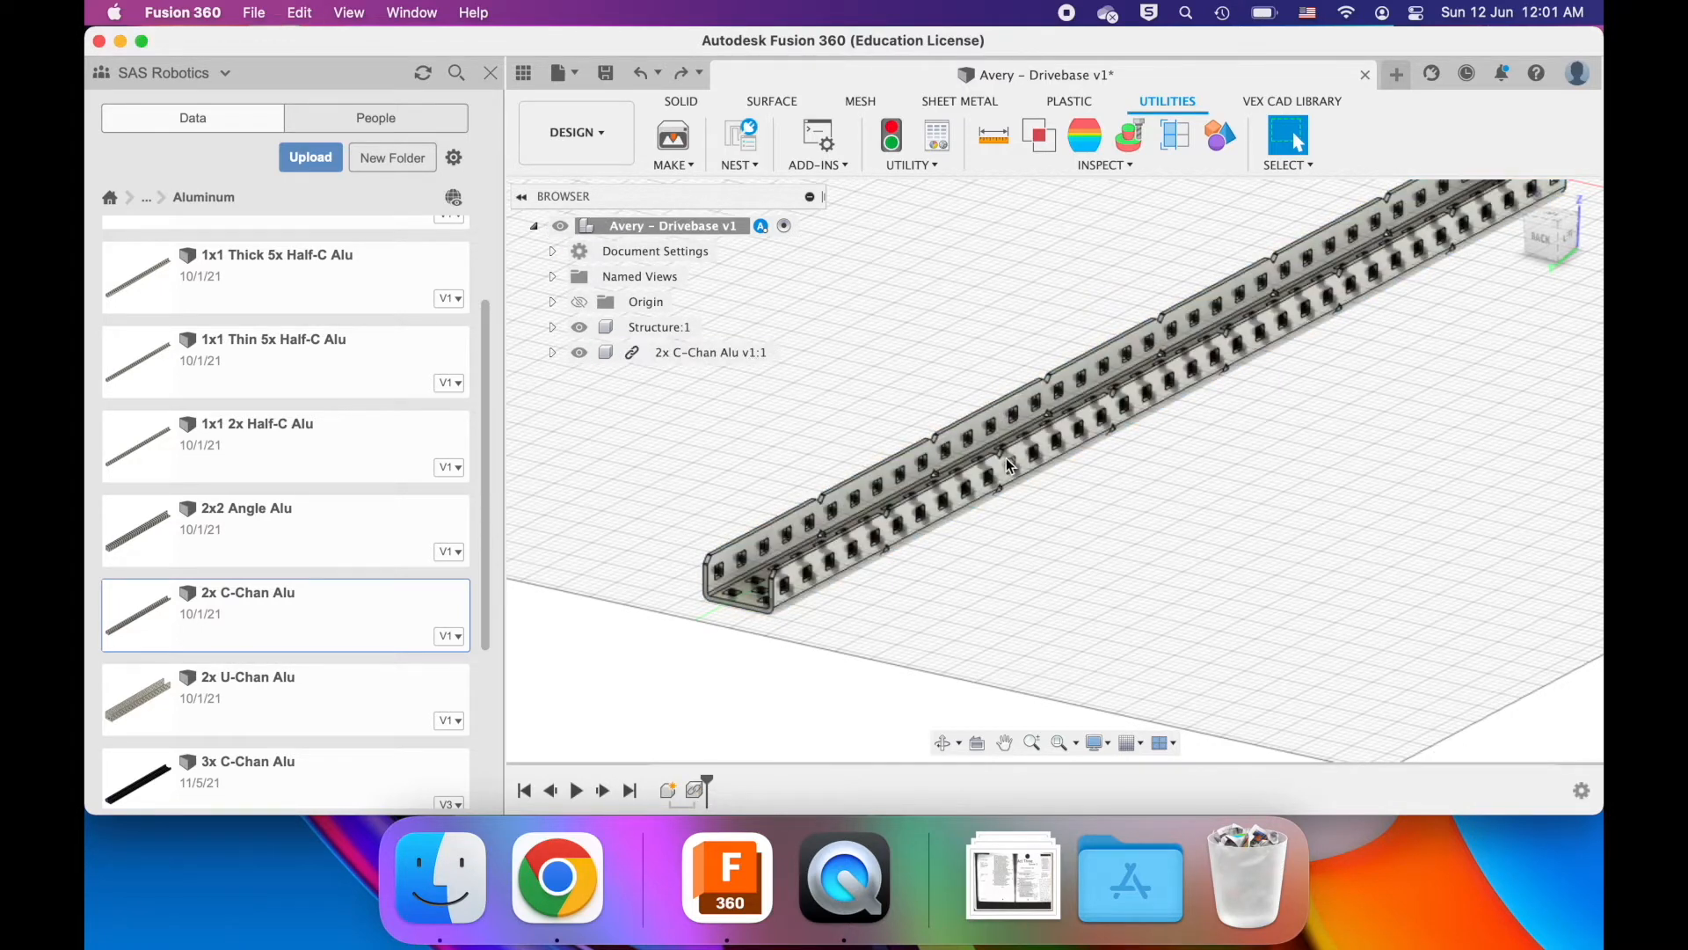
key(super+z)
- Activate the Structure component and insert the 2x C-Chan Alu part from the library into it
click(663, 323)
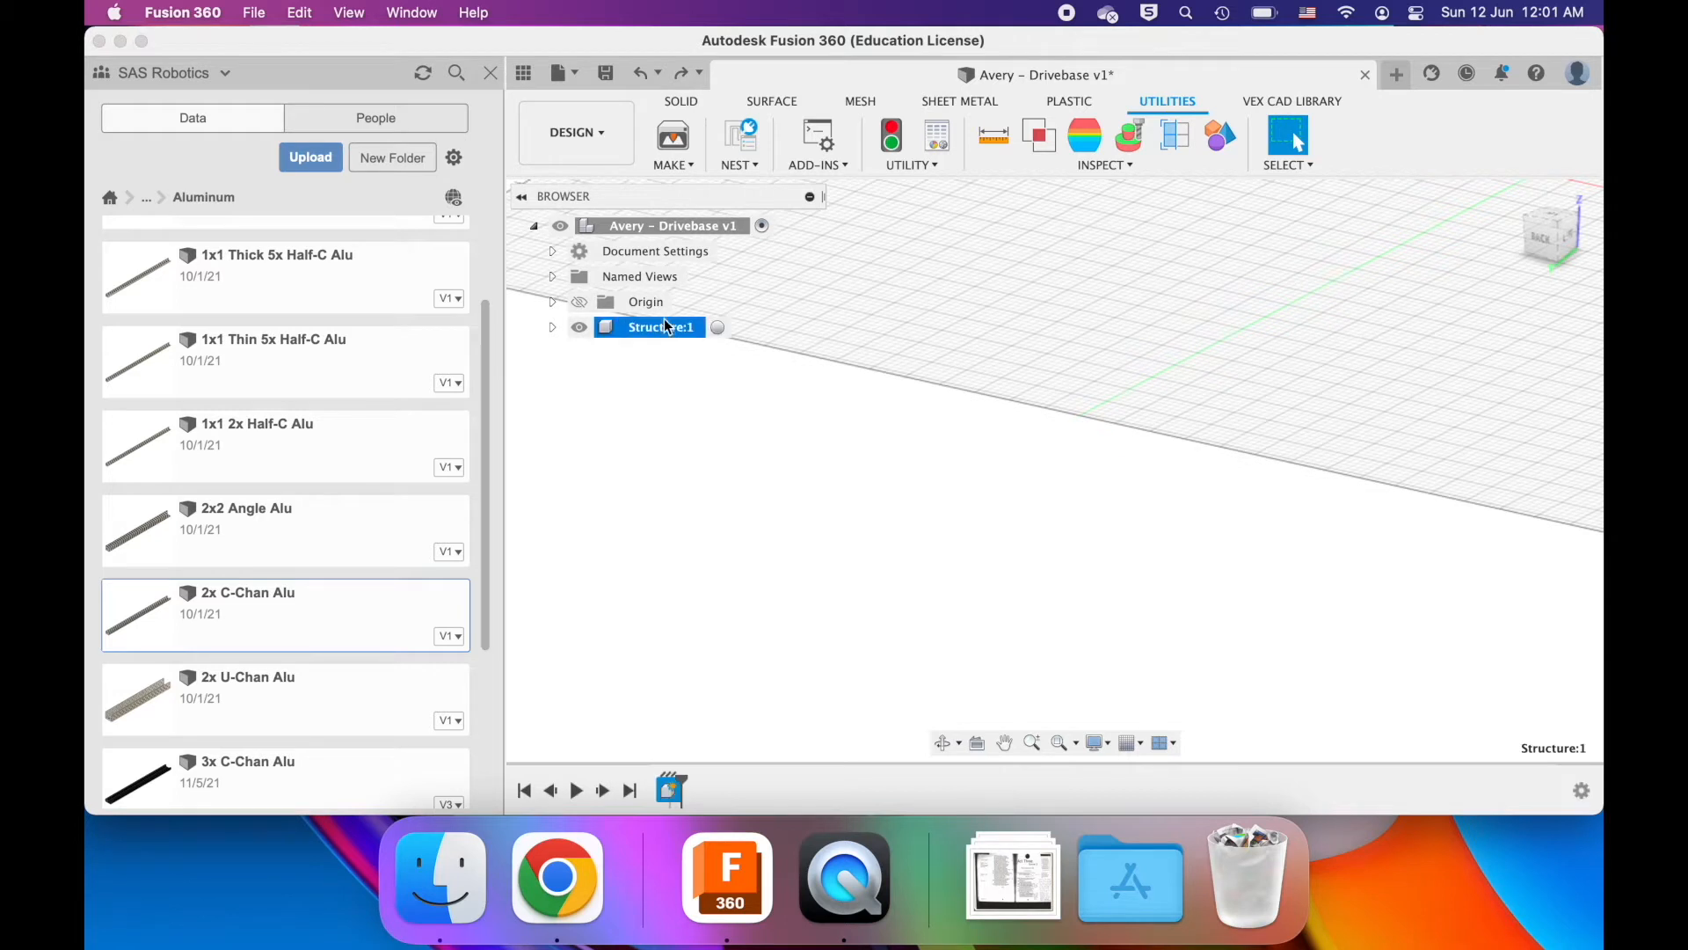
click(721, 327)
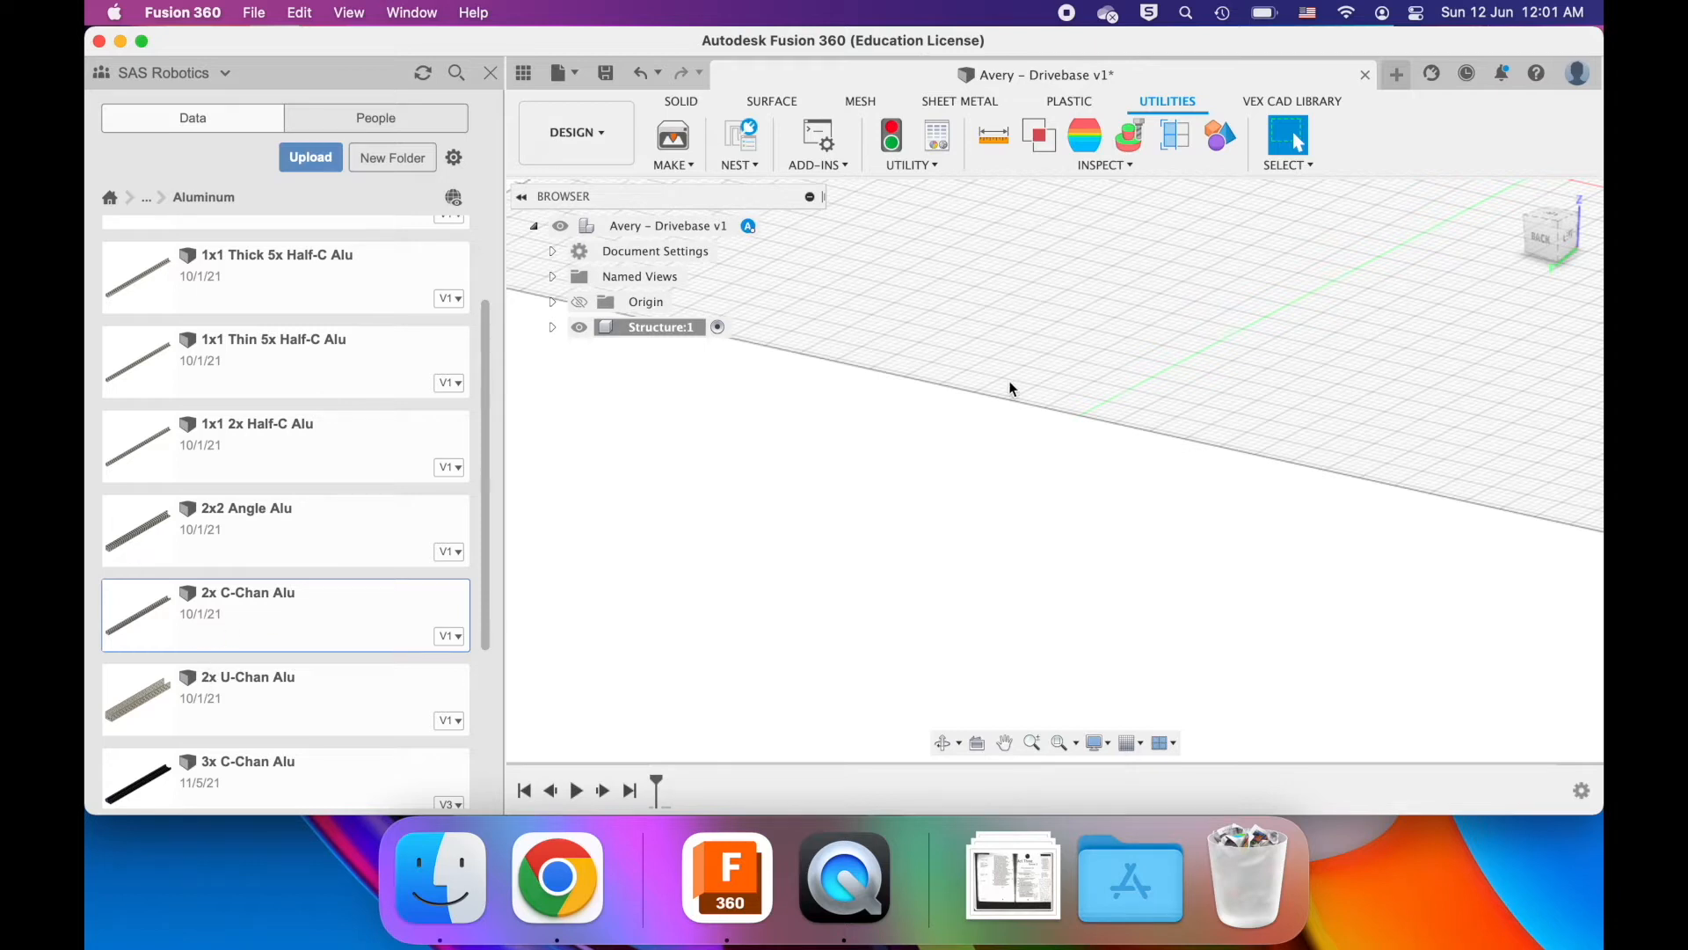
right_click(187, 595)
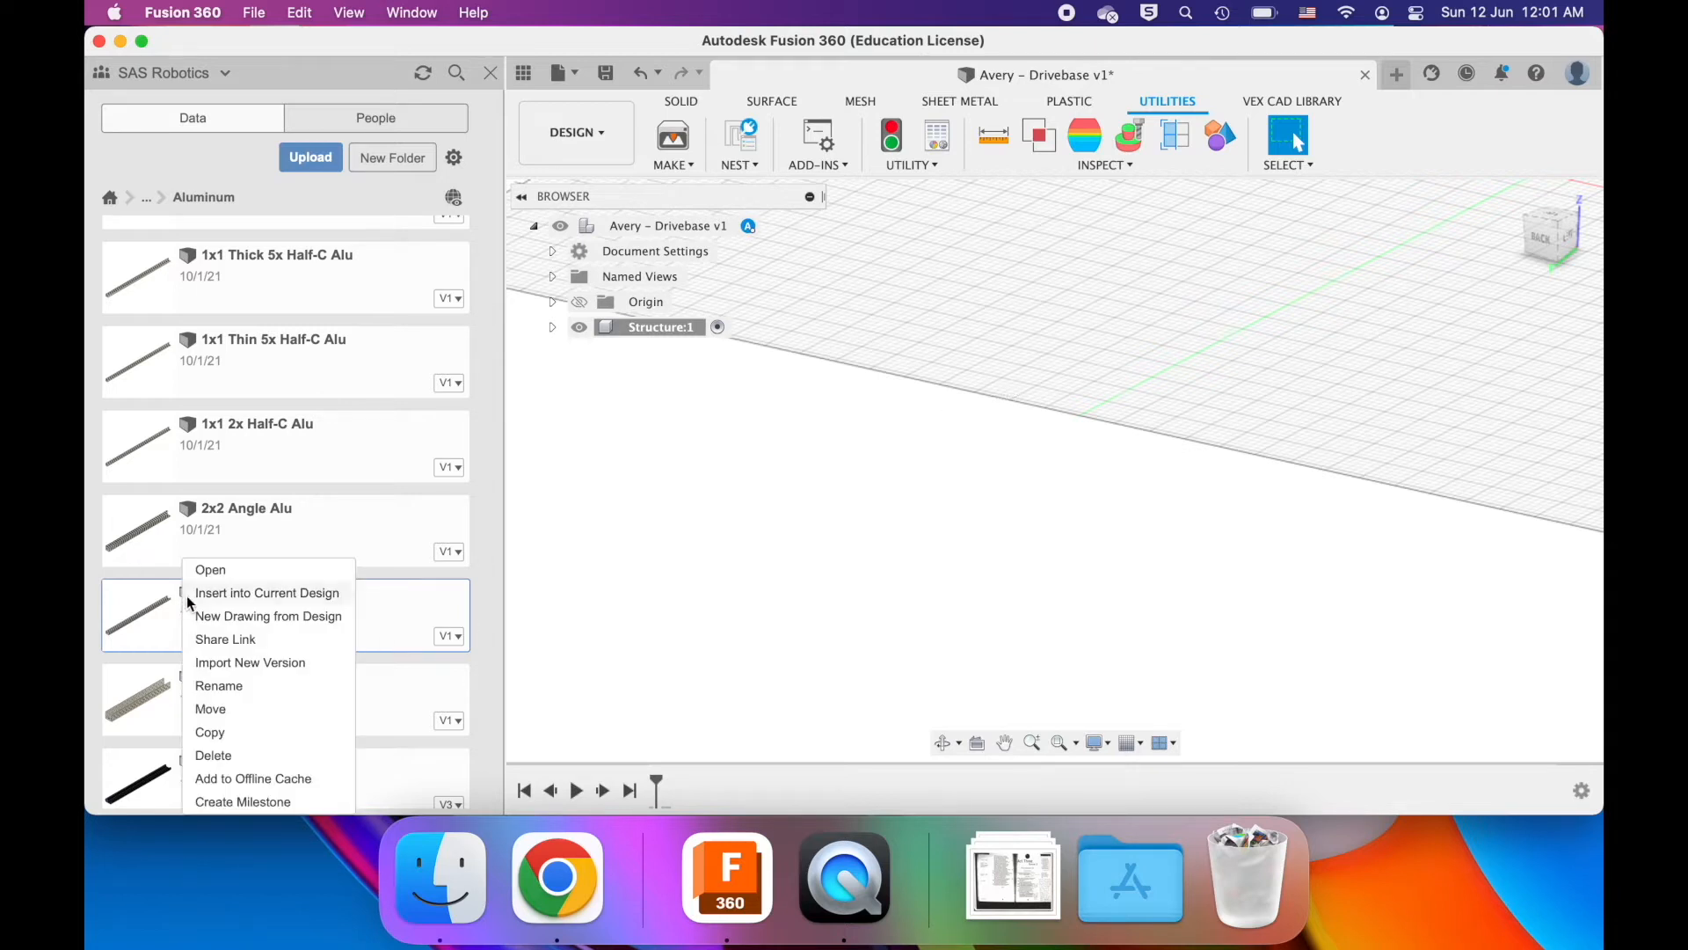
click(293, 589)
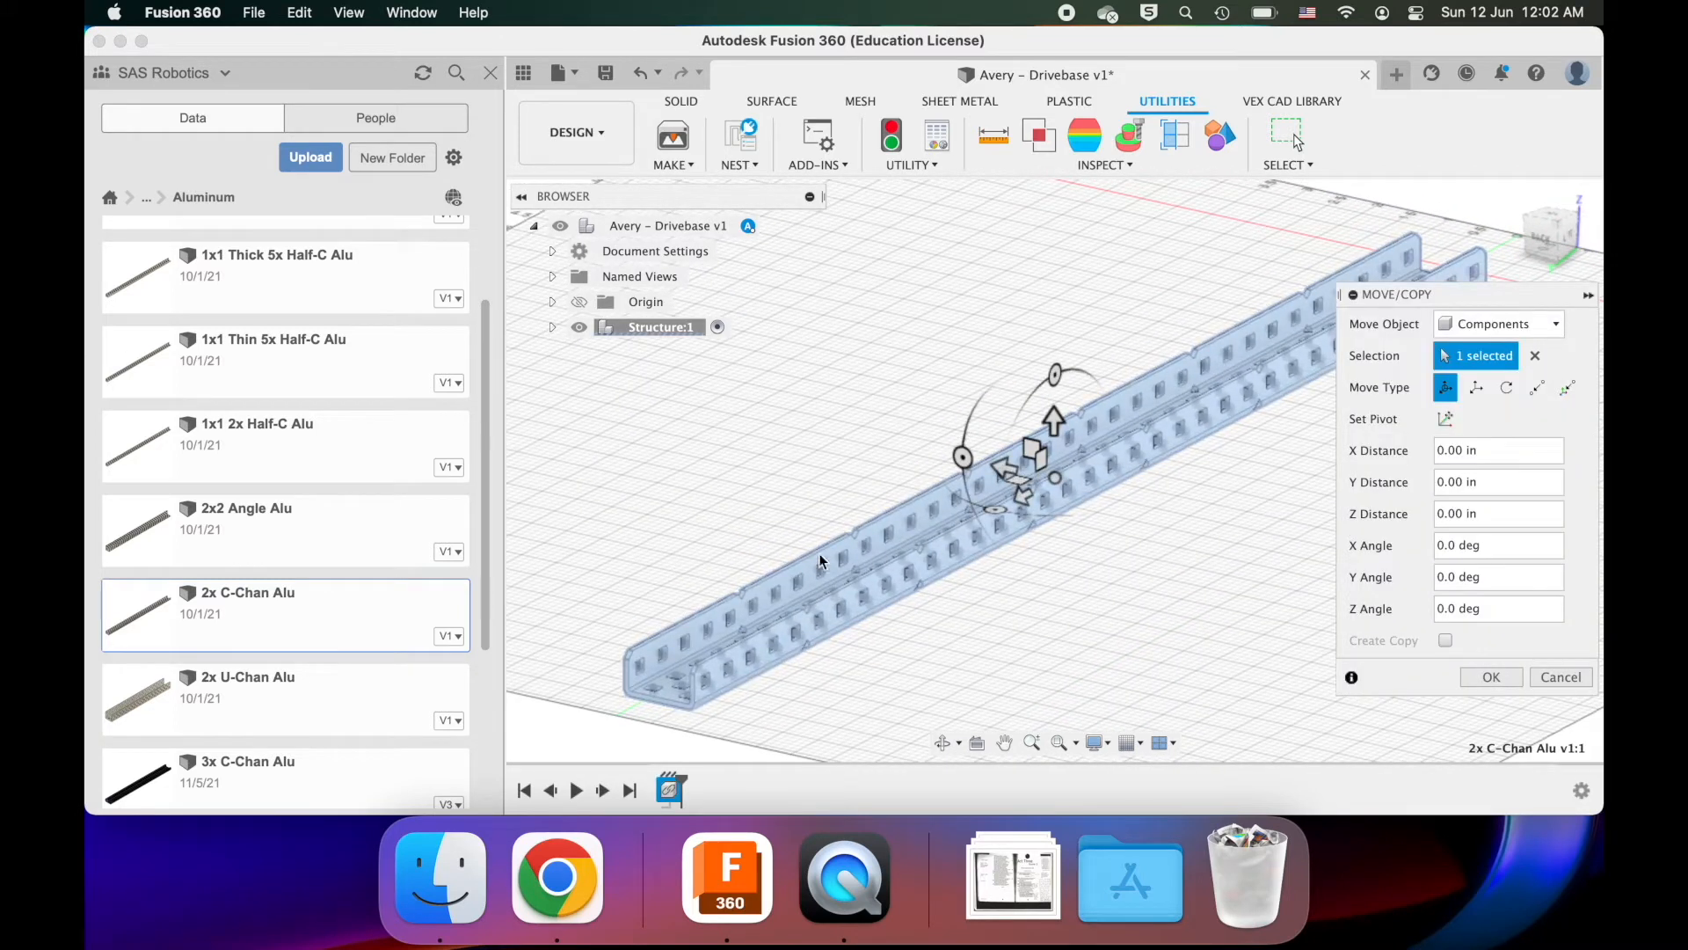
click(552, 328)
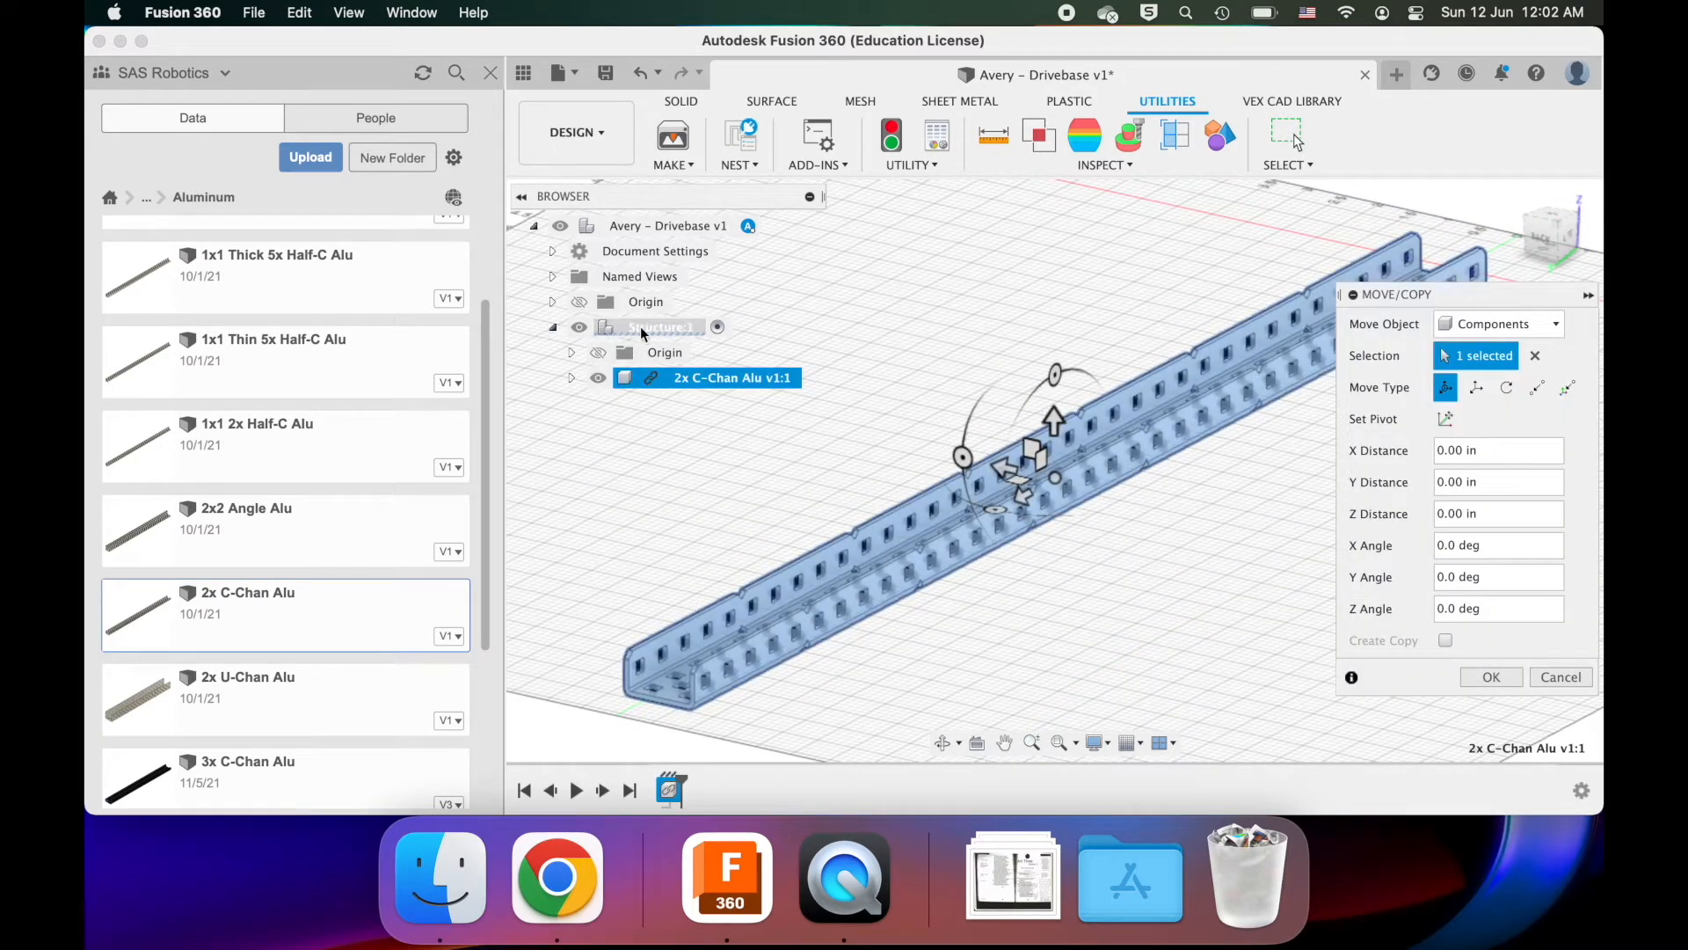
click(552, 327)
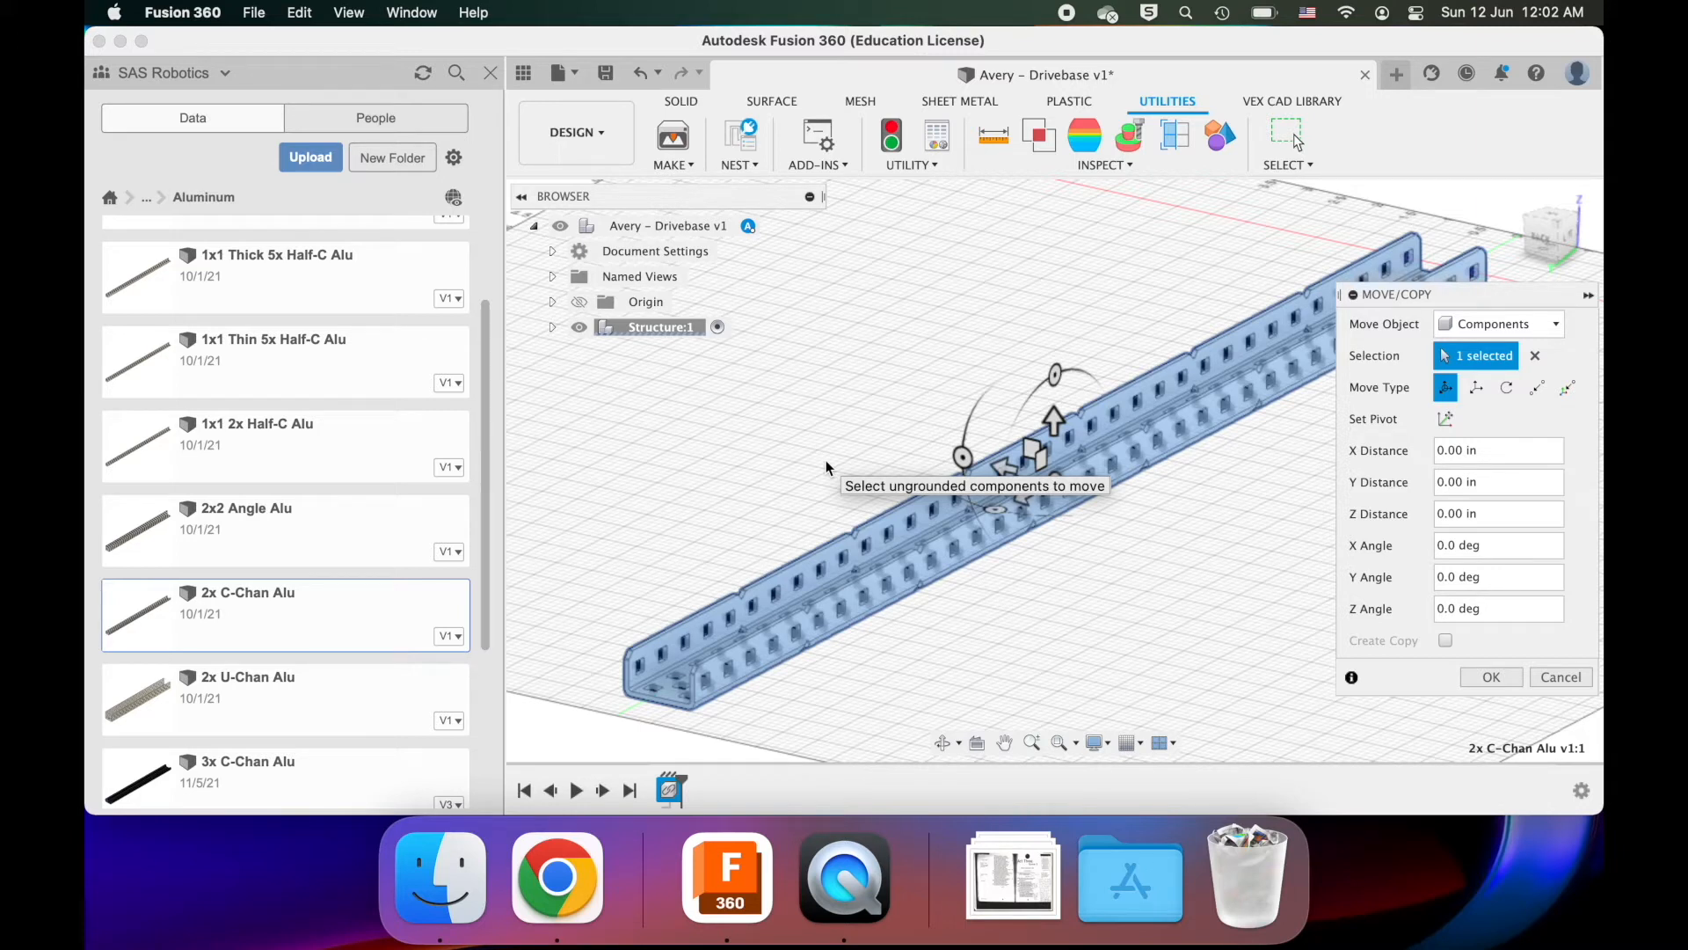
- Rotate the inserted C-channel -180 degrees about the Y axis so its flanges point down
scroll(1046, 514, down, 3)
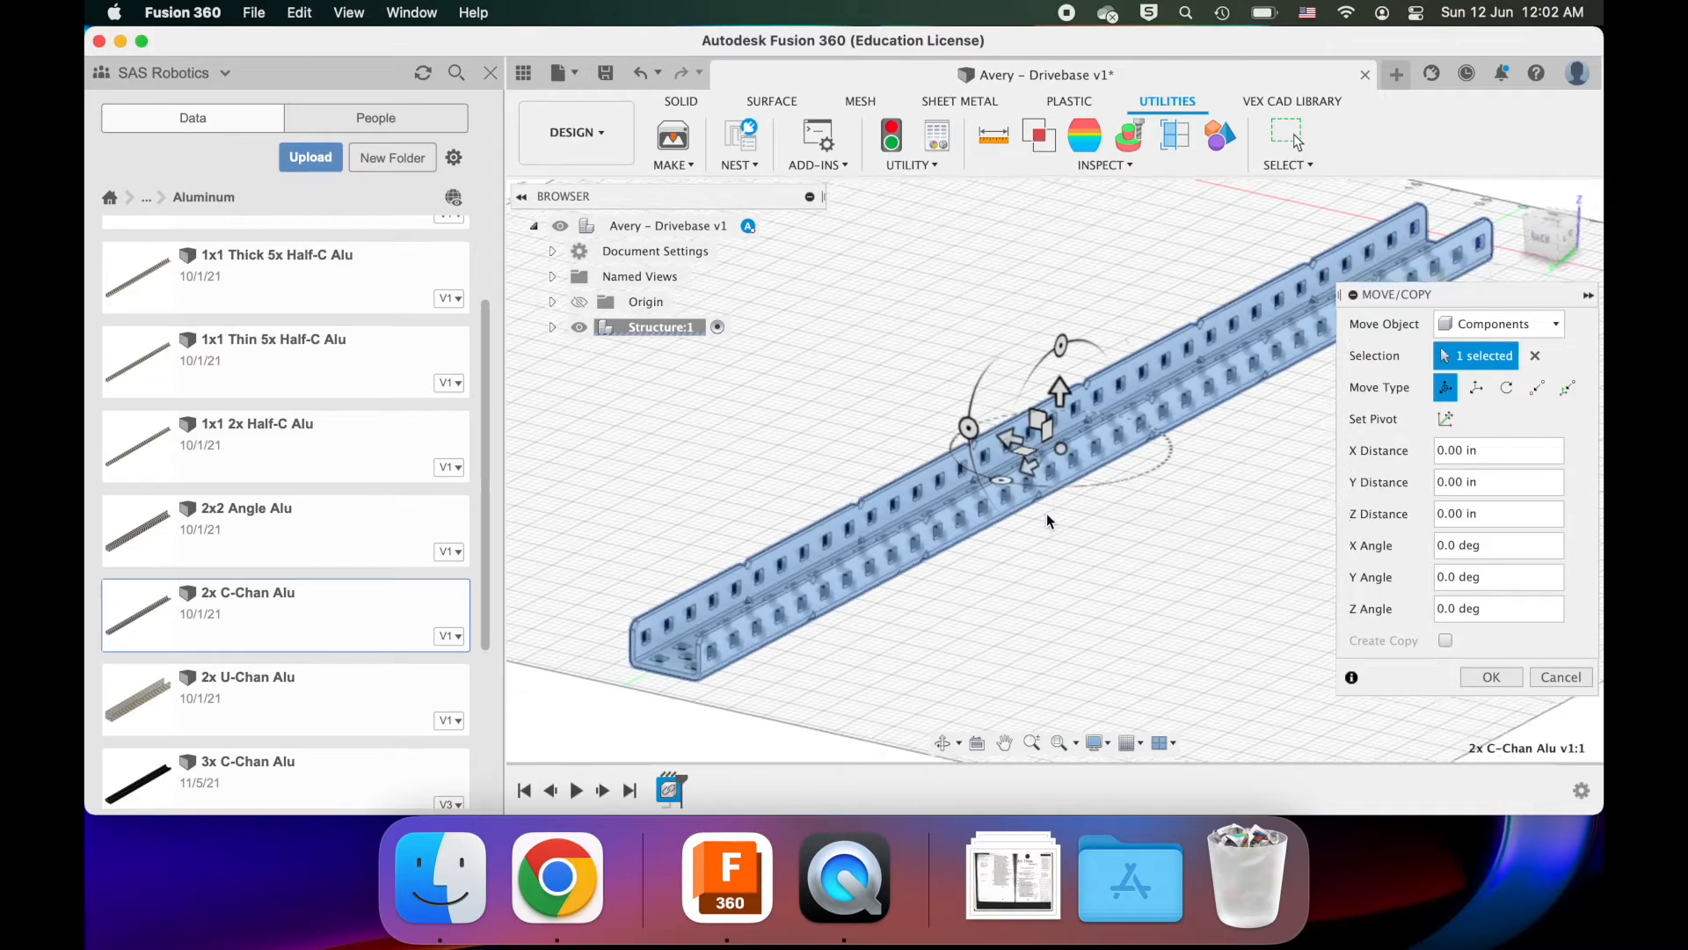
scroll(1046, 513, left, 3)
scroll(1046, 513, right, 3)
shift+scroll(1047, 513, up, 5)
shift+scroll(1046, 513, right, 5)
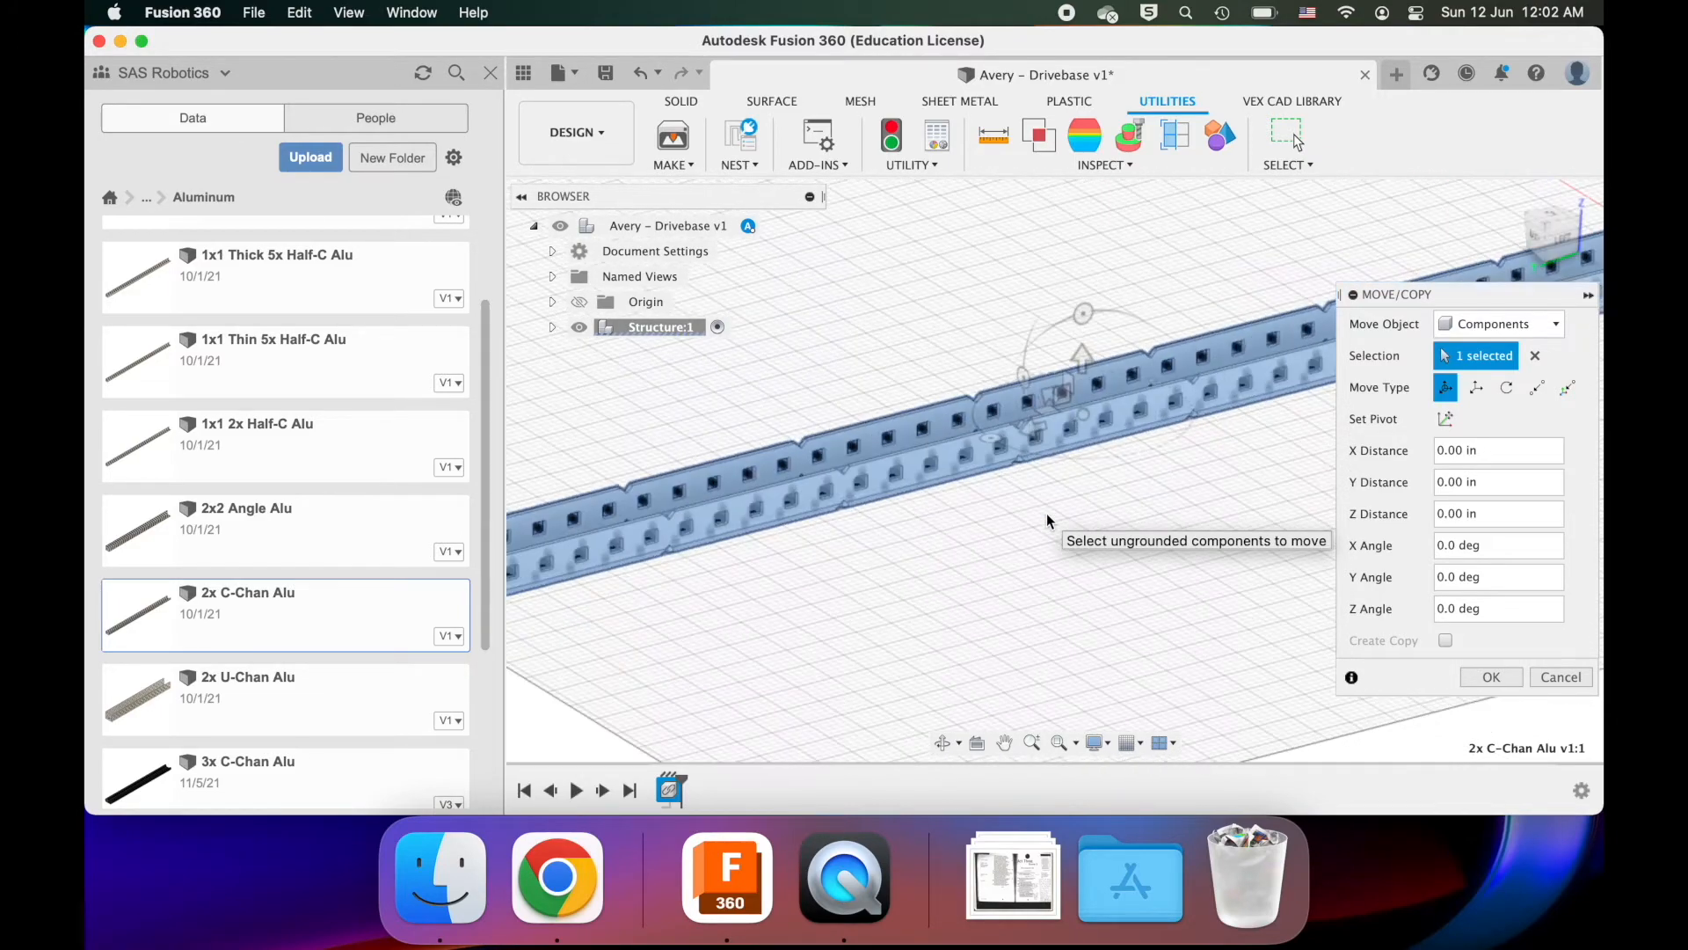
shift+scroll(1046, 513, up, 1)
shift+scroll(1046, 513, left, 5)
shift+scroll(1046, 514, right, 5)
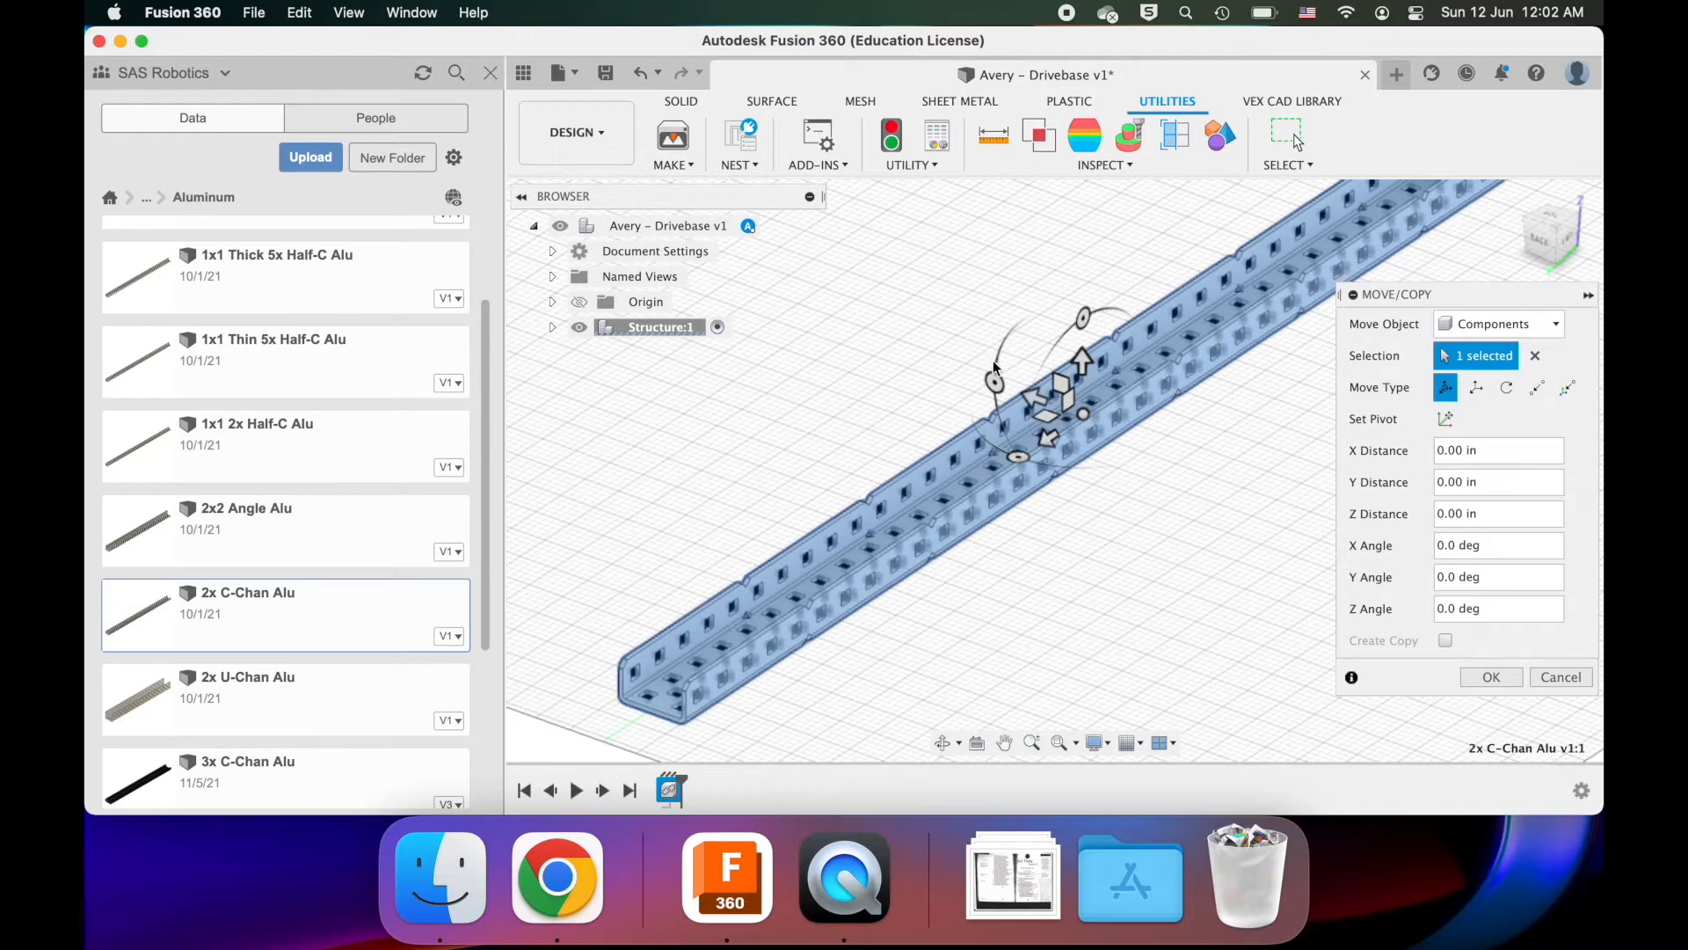
drag(994, 382, 1190, 451)
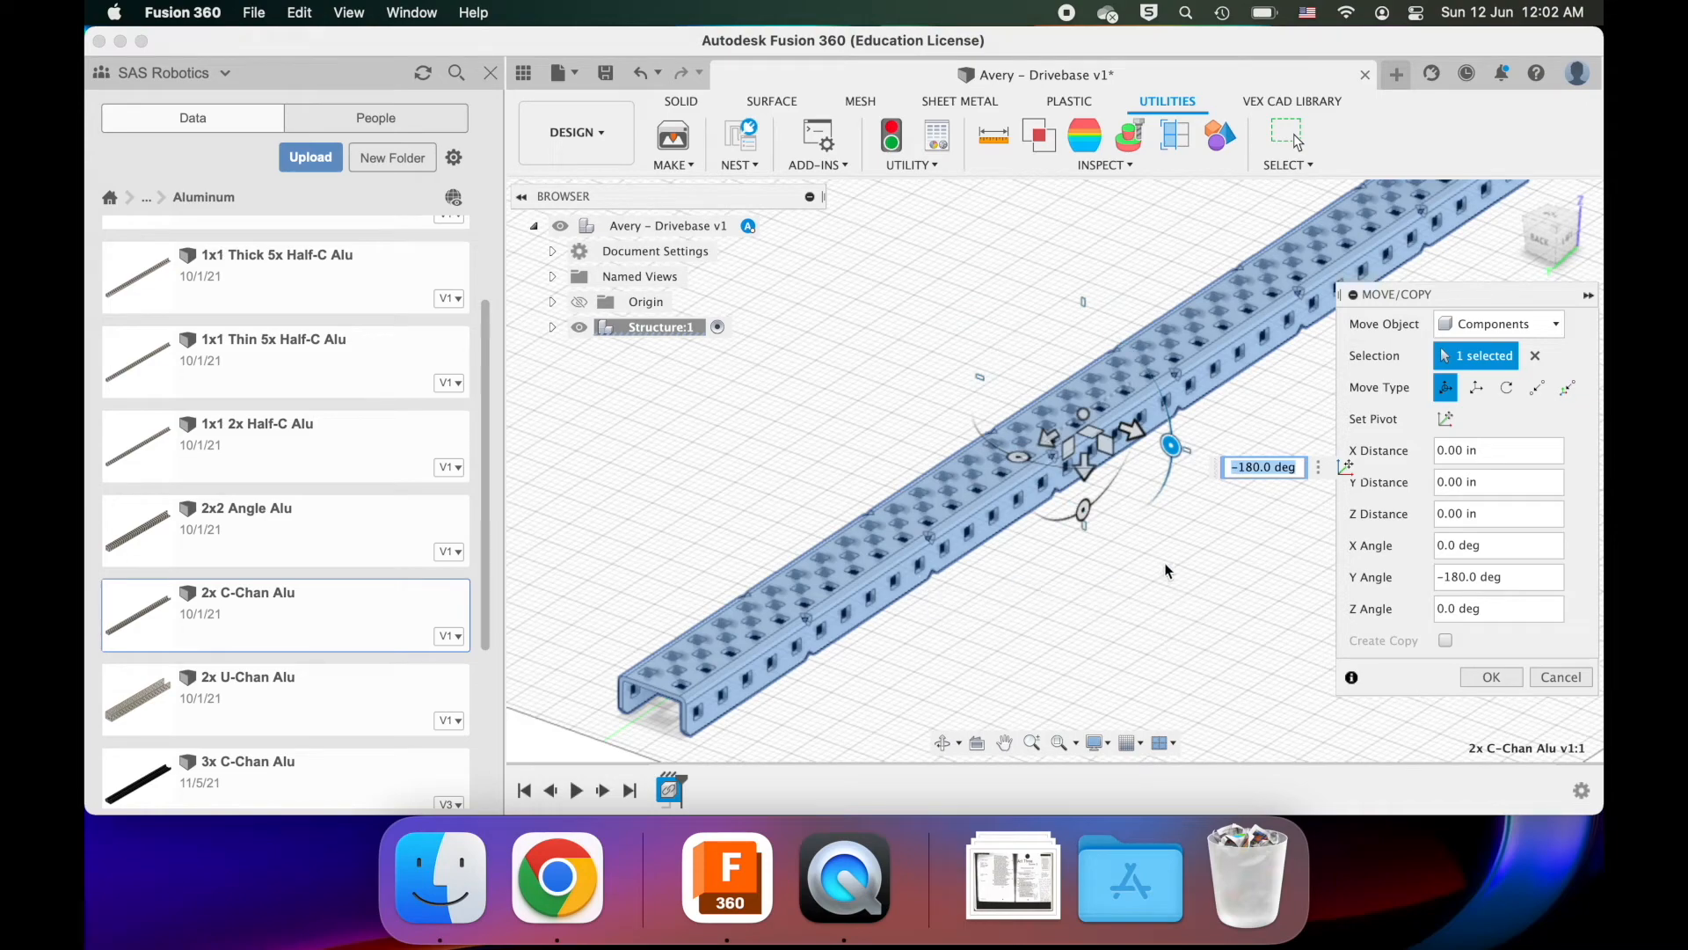
- Try to shift the flipped C-channel across its width with the single-axis move handle
shift+scroll(1137, 523, right, 8)
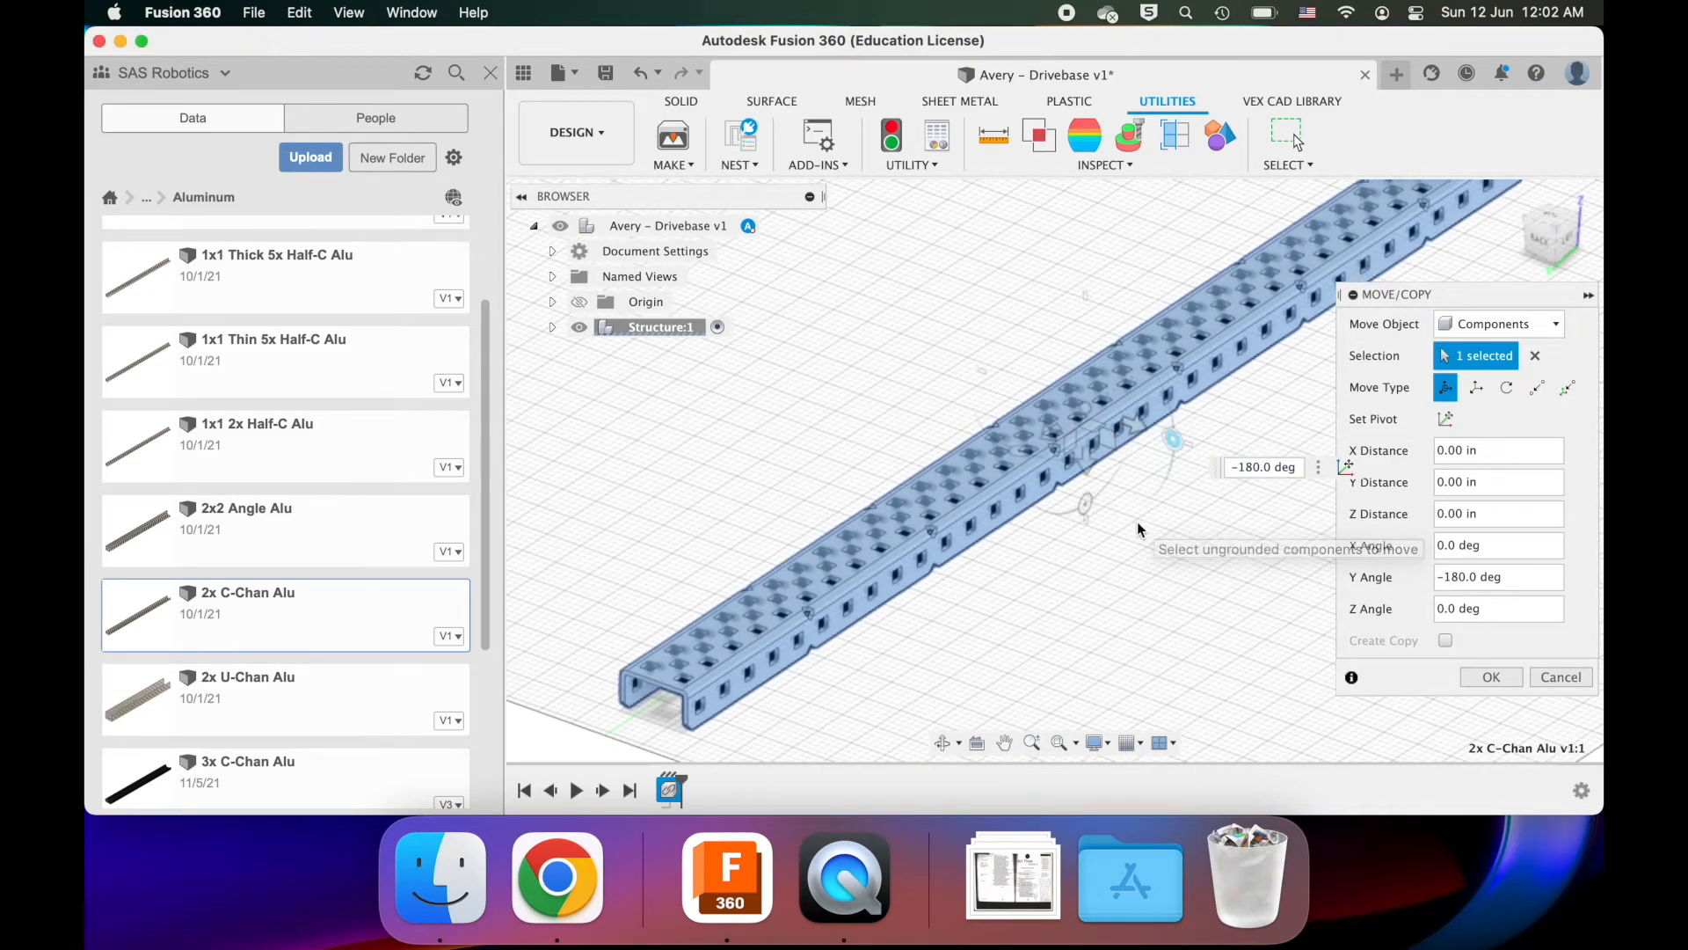
shift+scroll(1137, 523, right, 3)
shift+scroll(1137, 522, left, 10)
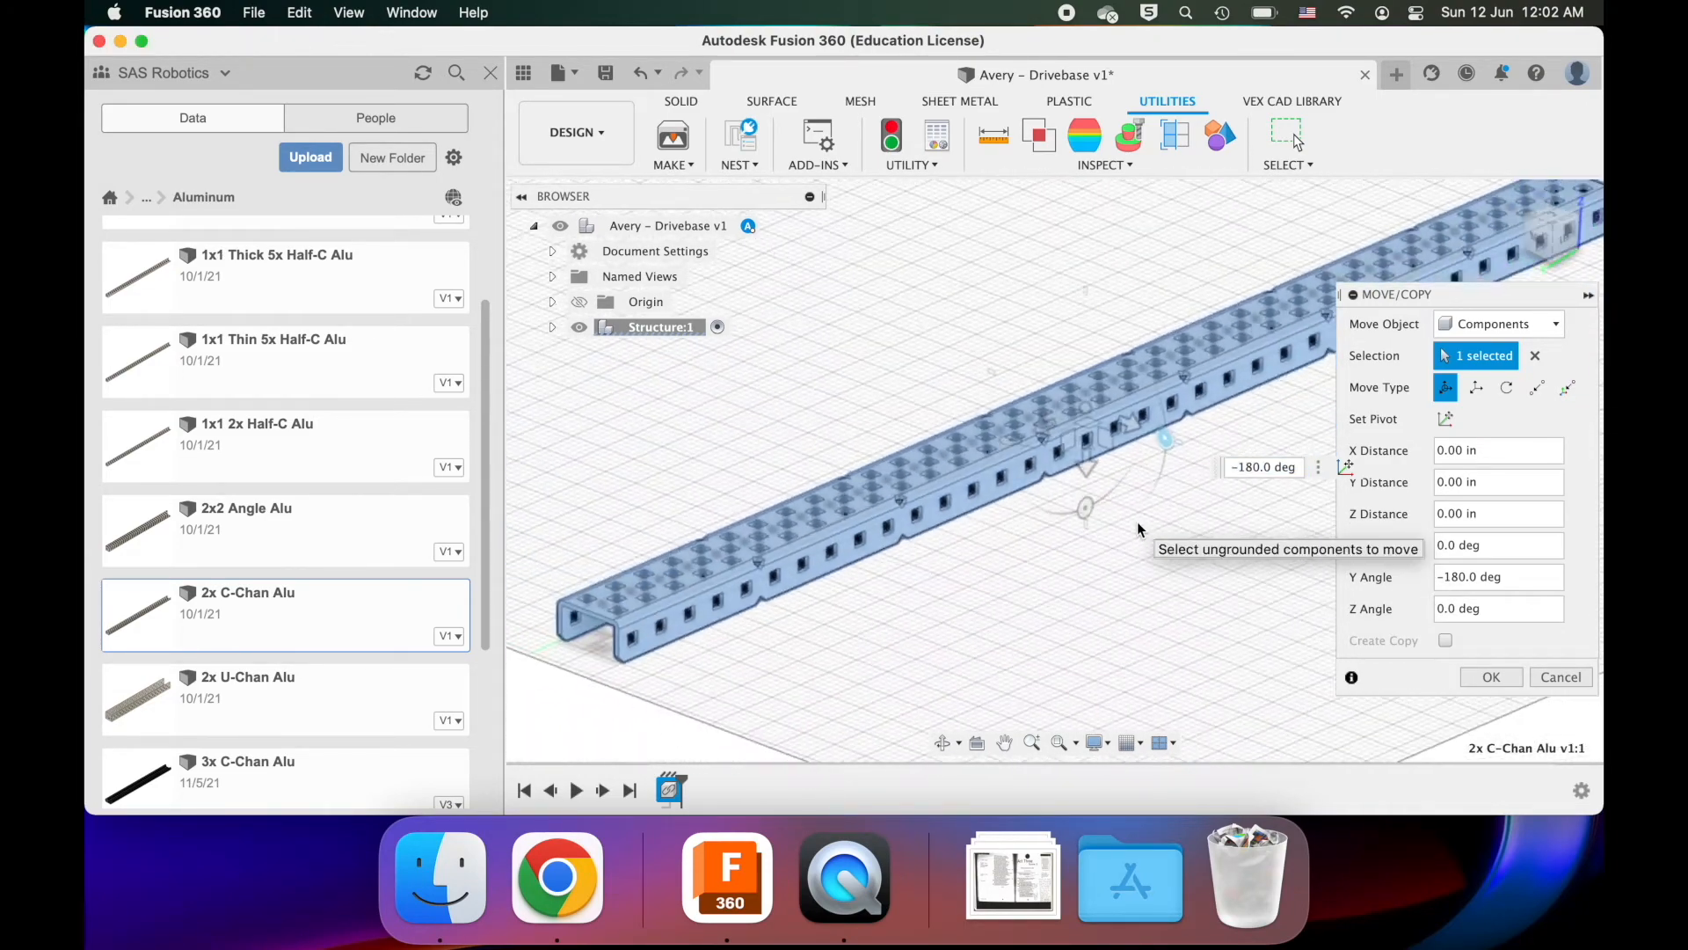
shift+scroll(1138, 522, up, 3)
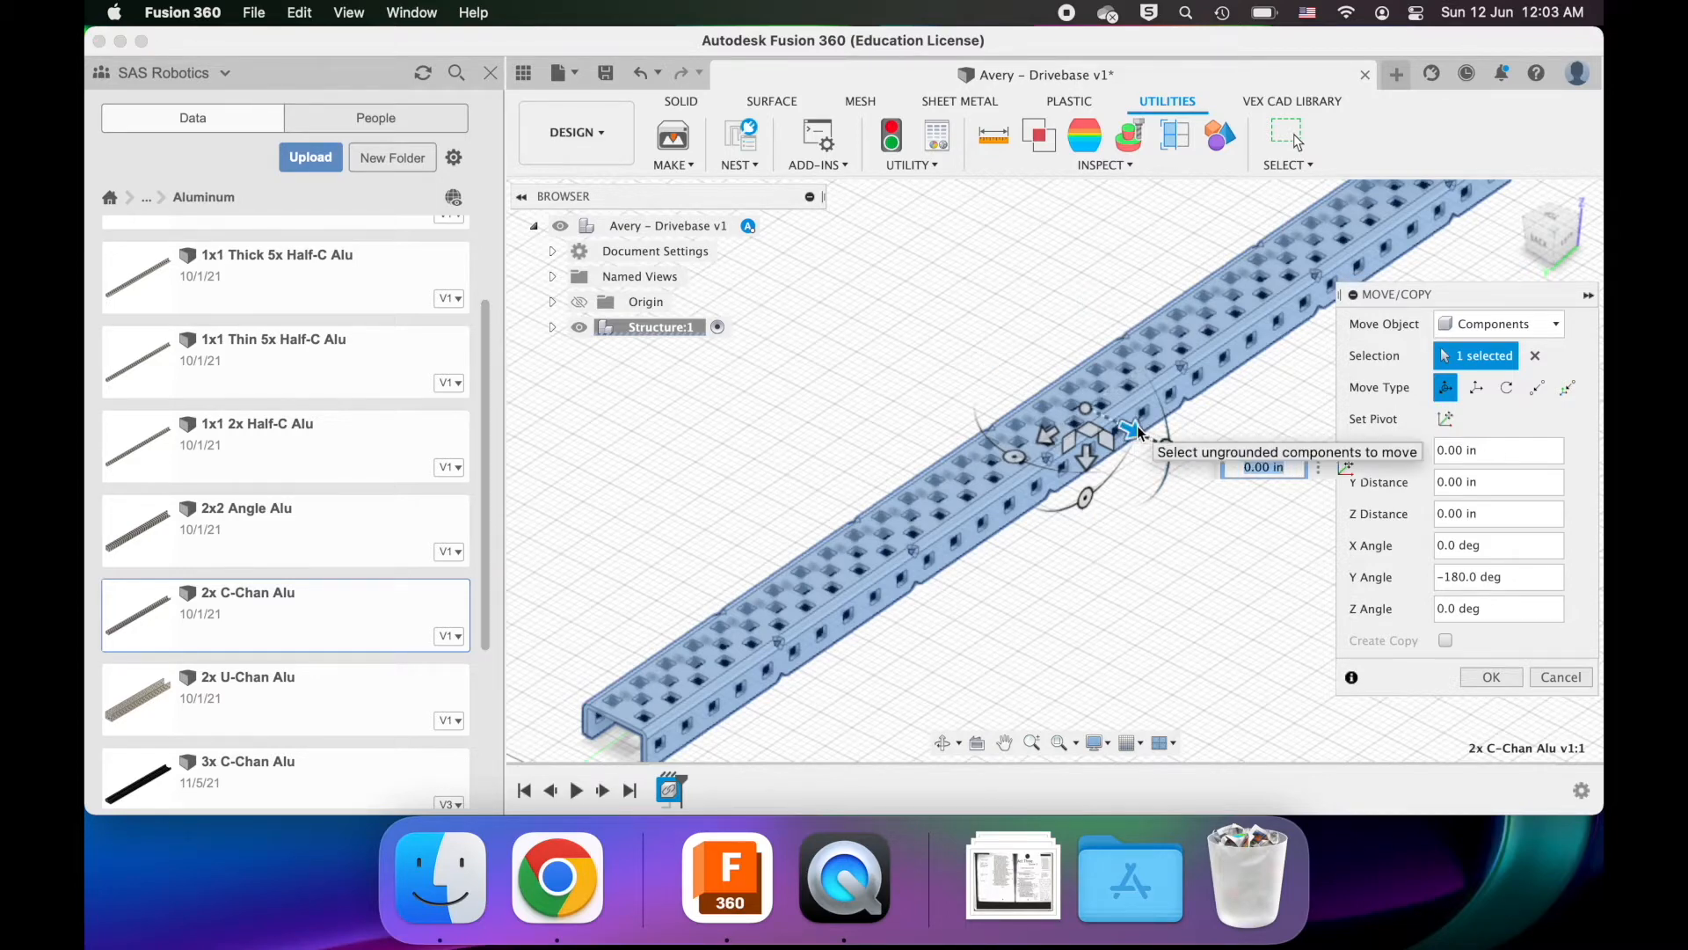
drag(1126, 436, 1203, 467)
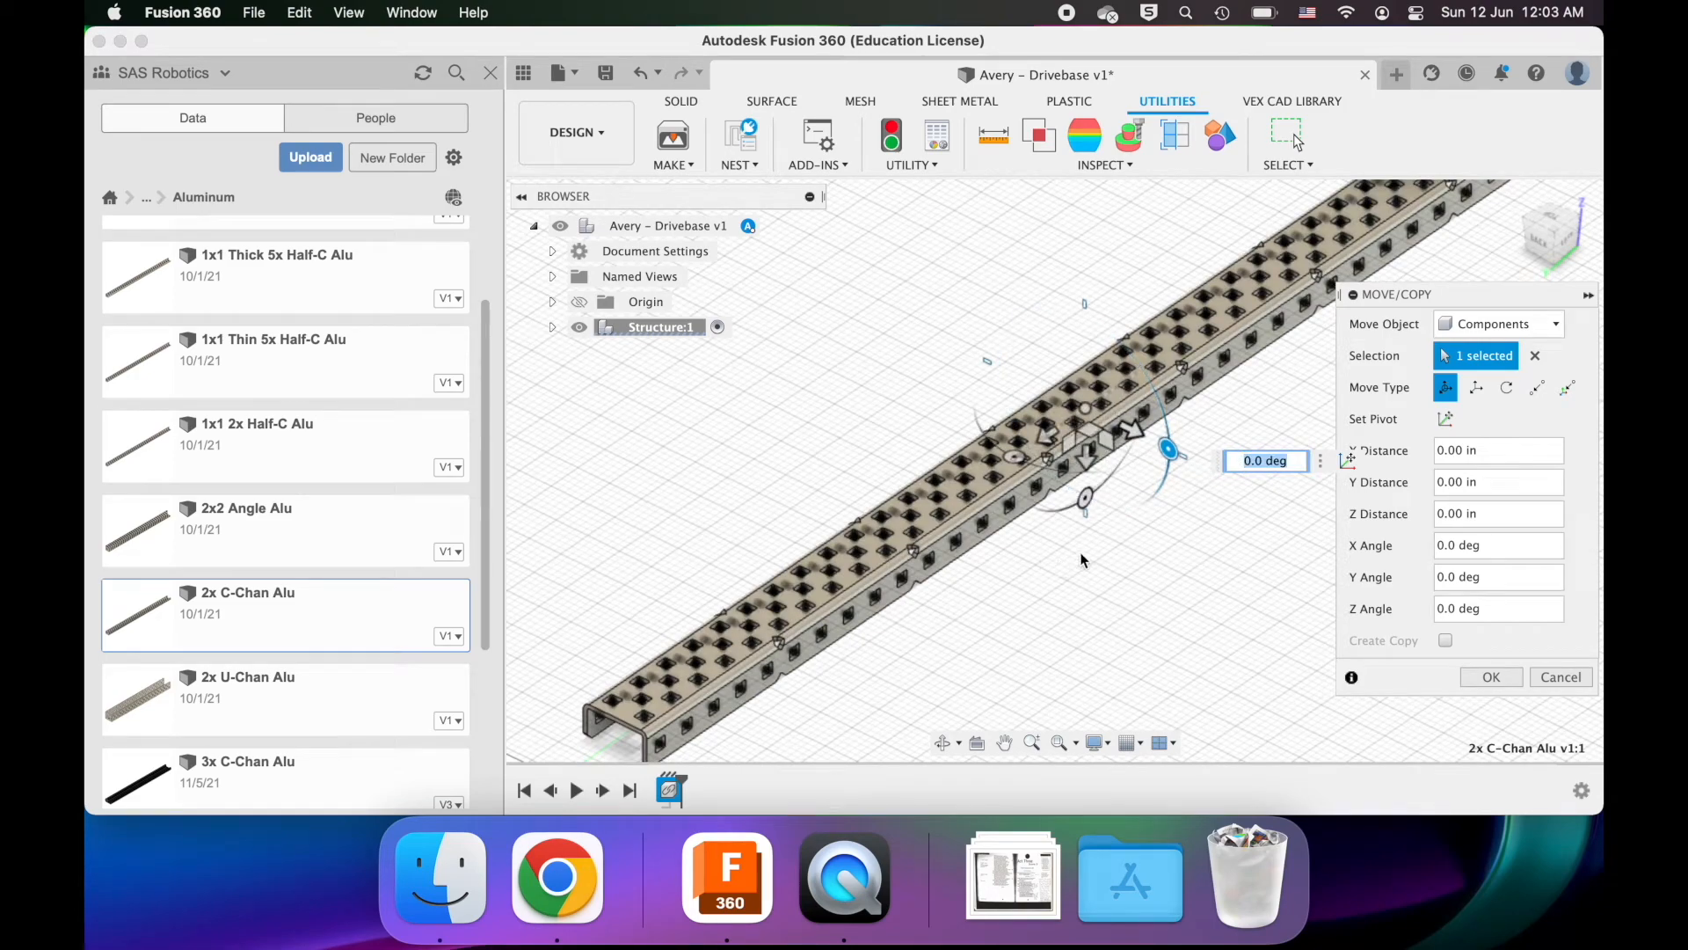
- Move the C-channel freely by about -0.25 in X, -0.144 in Y and -0.377 in Z, and enter an X distance of 0
shift+scroll(1143, 519, right, 10)
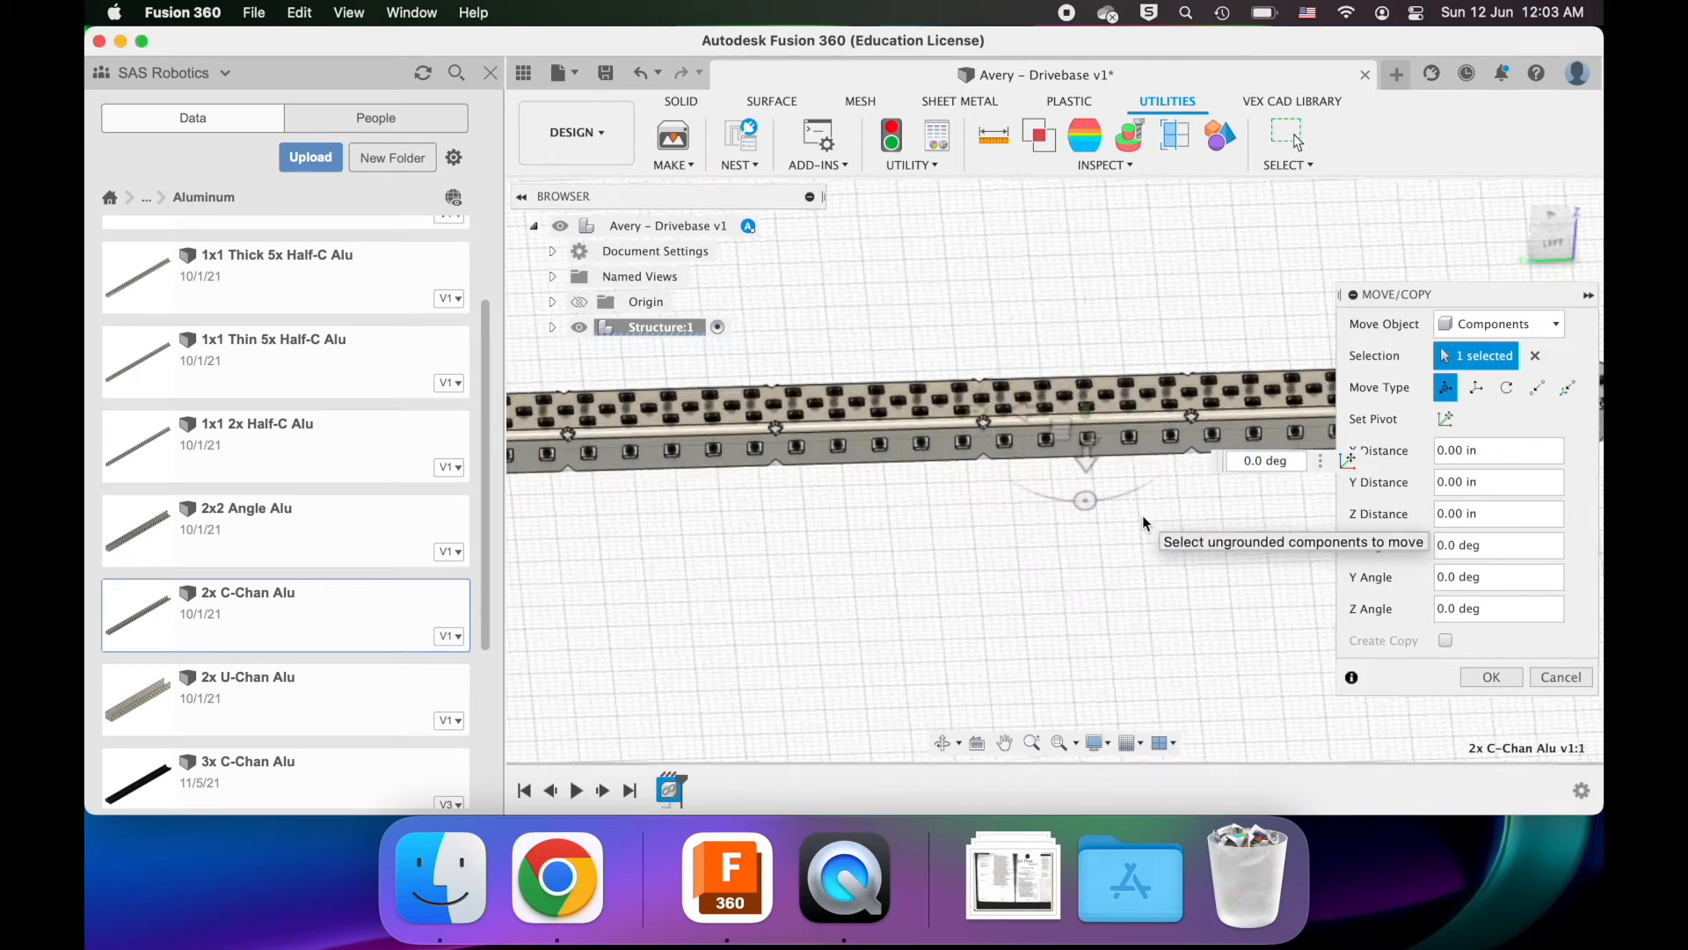
shift+scroll(1142, 519, right, 10)
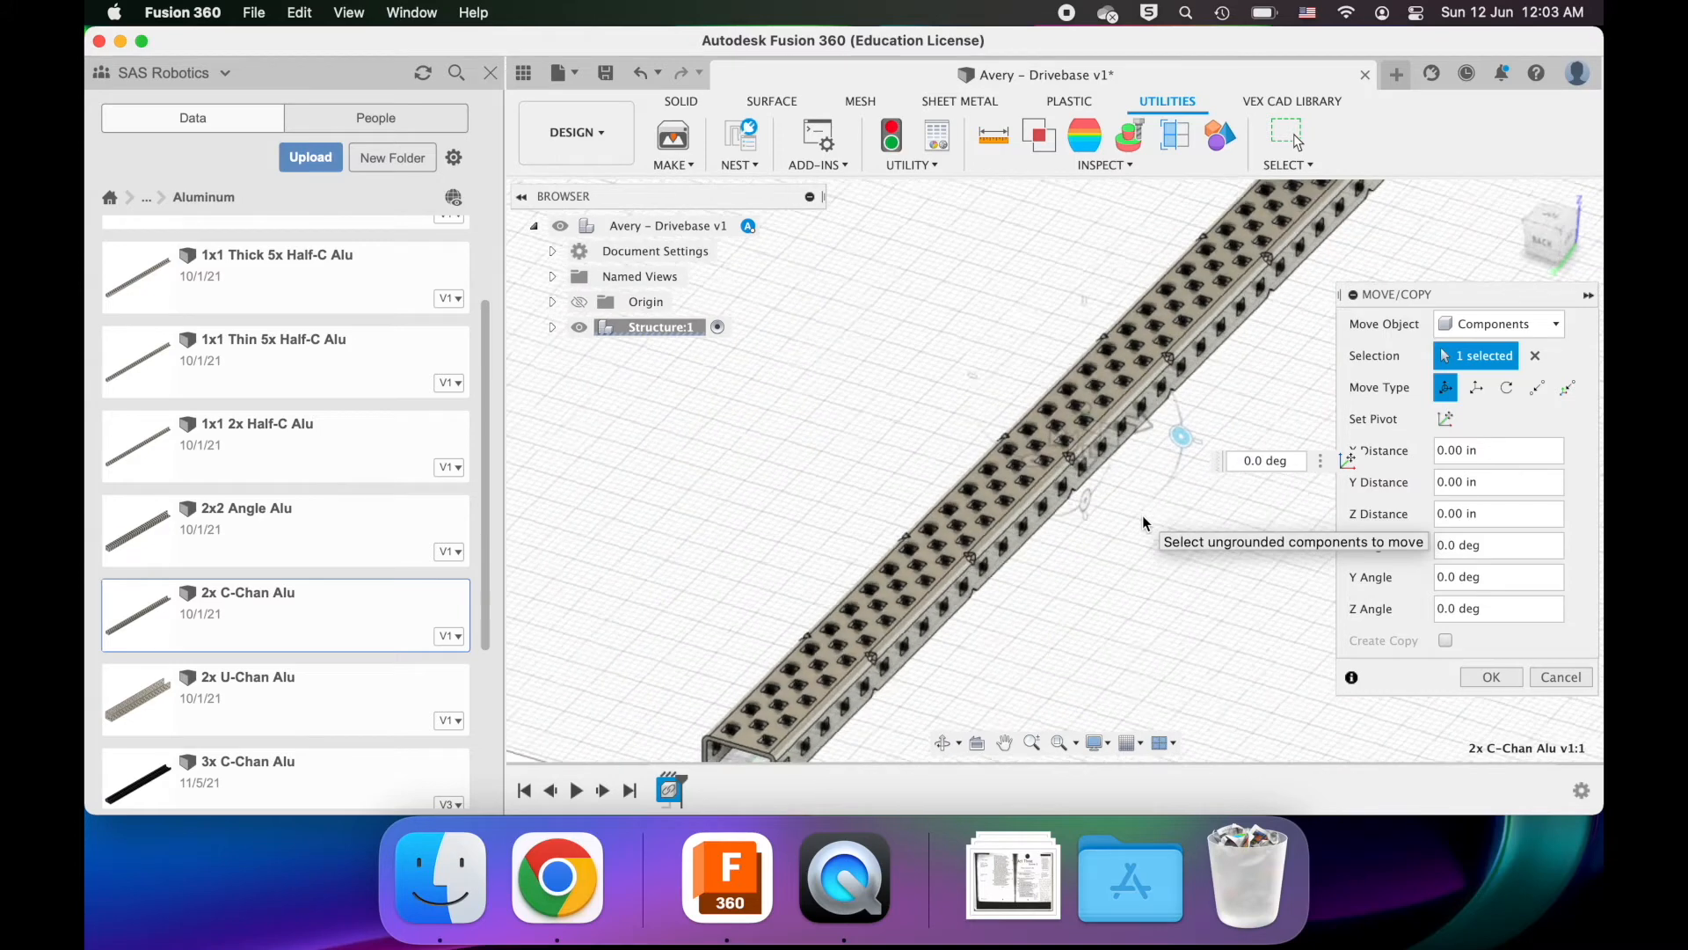
shift+scroll(1143, 515, right, 3)
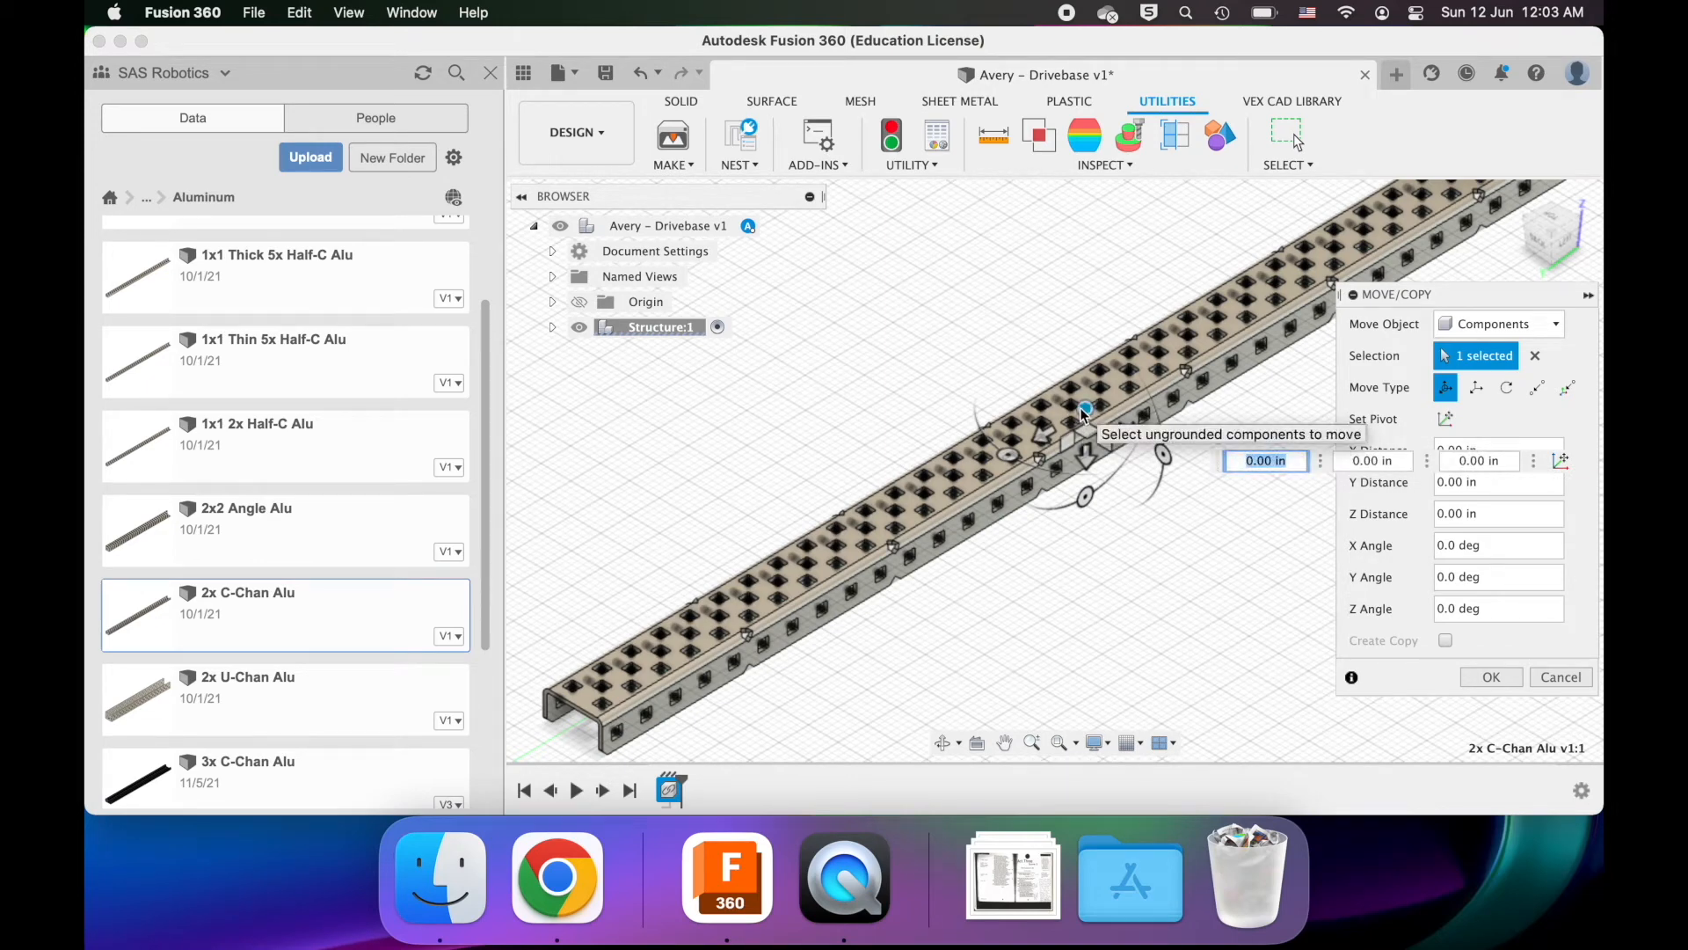
drag(1086, 413, 1051, 436)
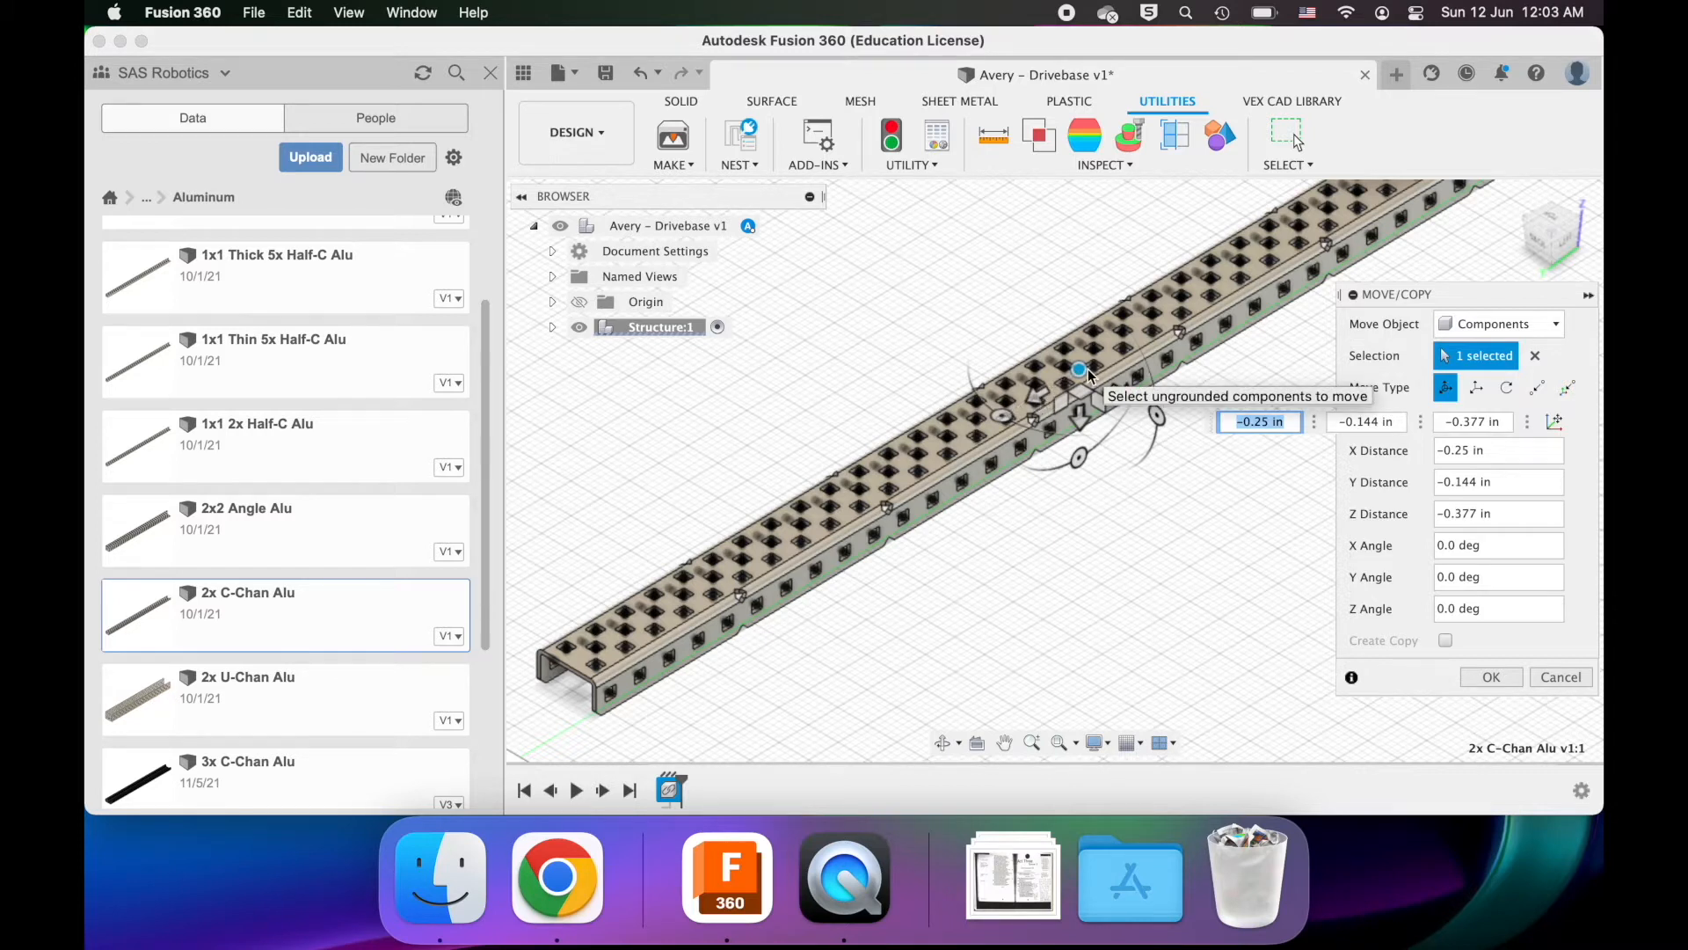
key(Return)
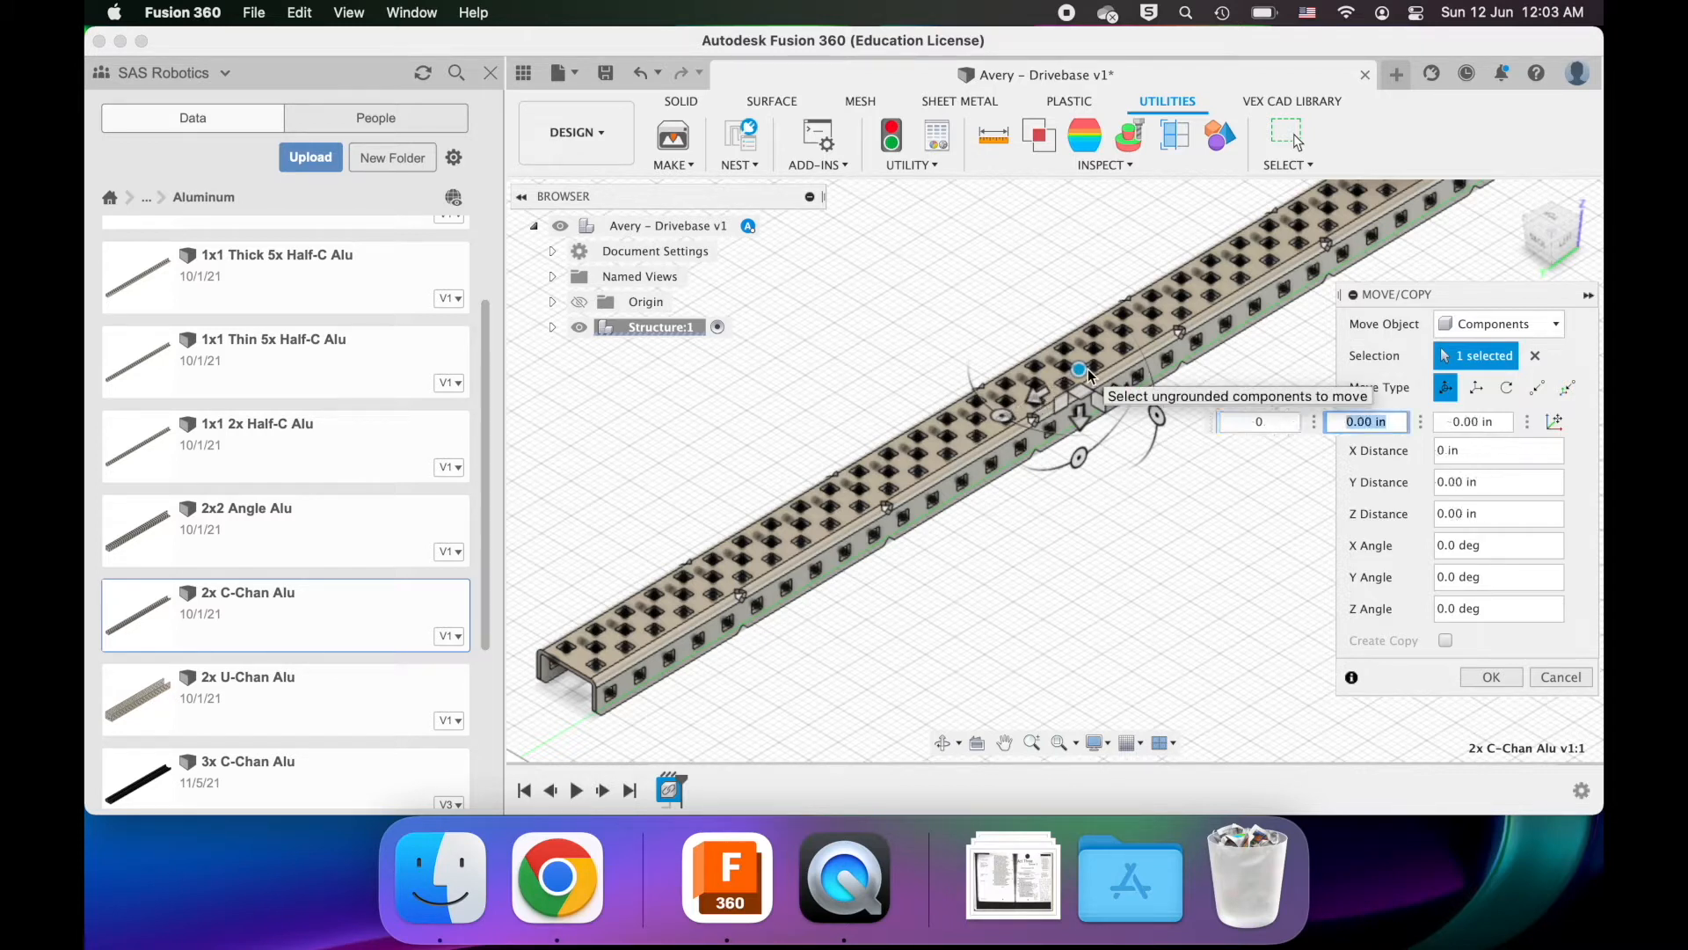
text(0)
key(Tab)
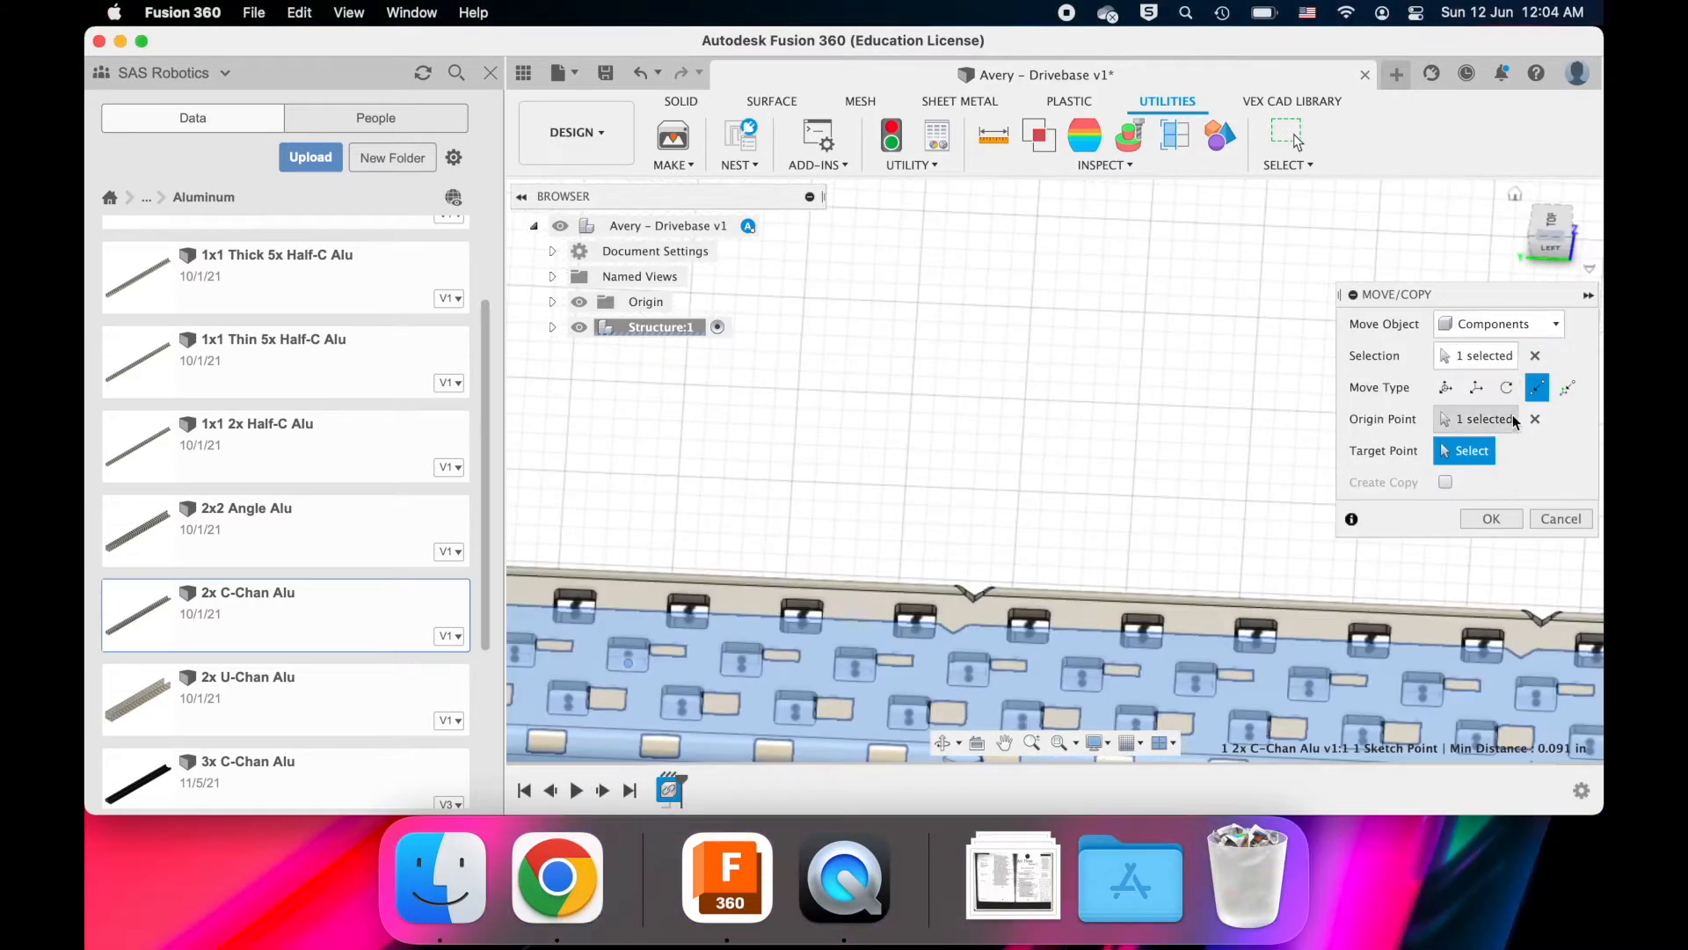
- Re-pick the origin point on a middle hole of the C-channel and move it point to point onto the design origin
click(1535, 419)
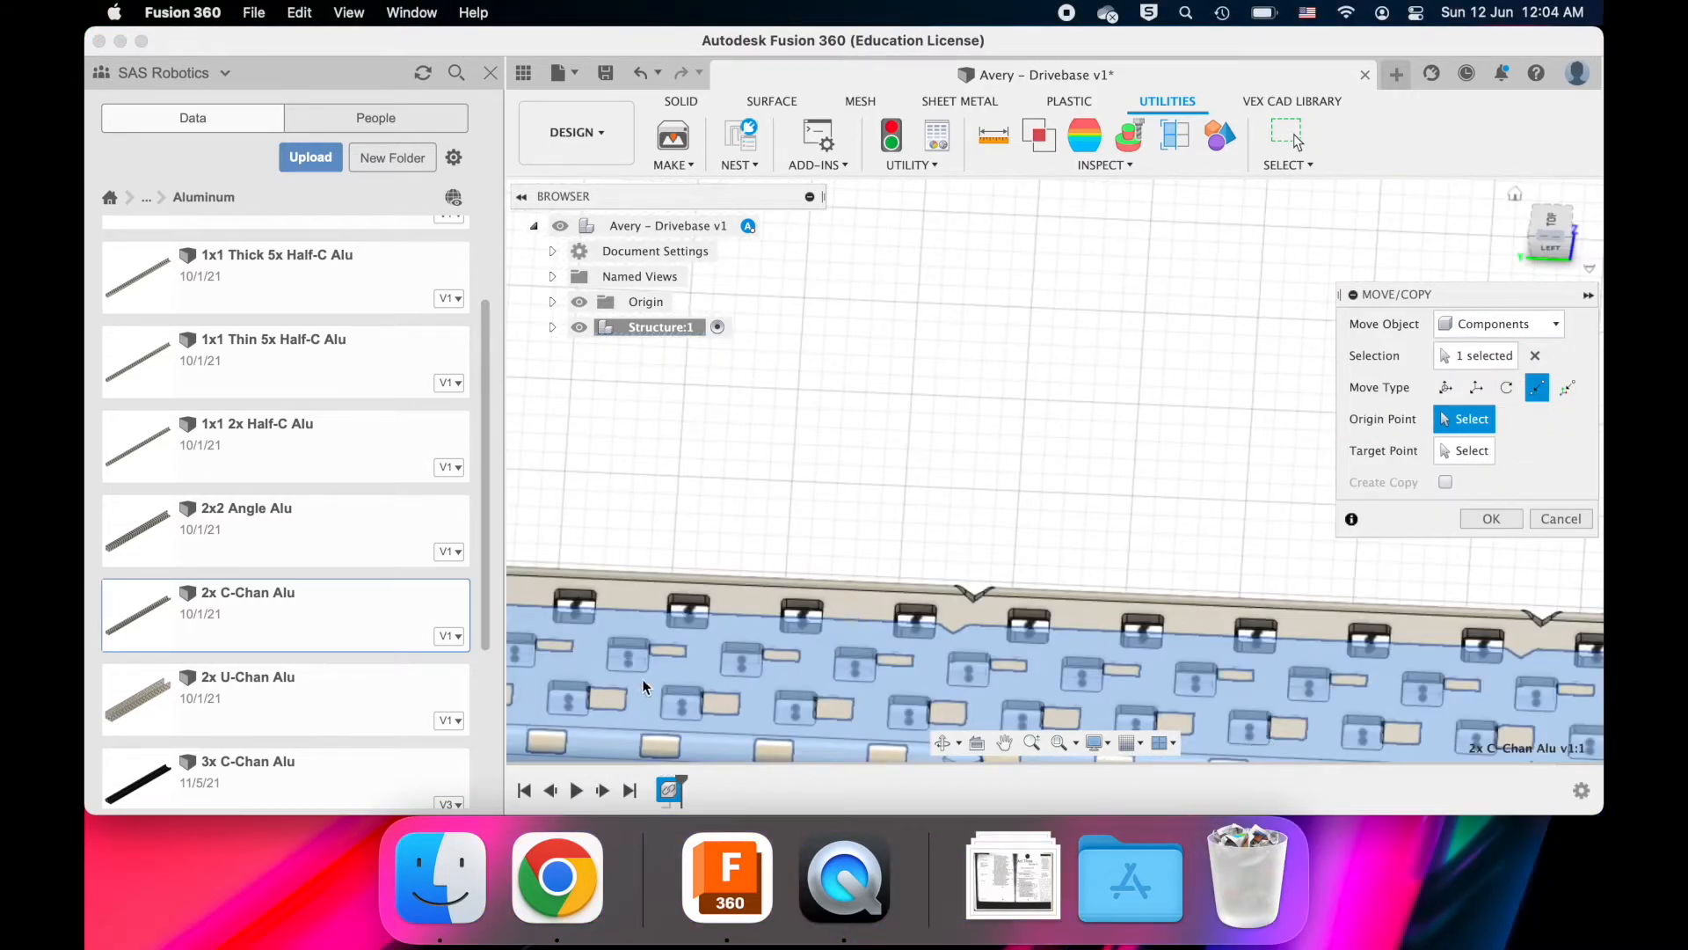
click(629, 652)
scroll(1134, 397, down, 10)
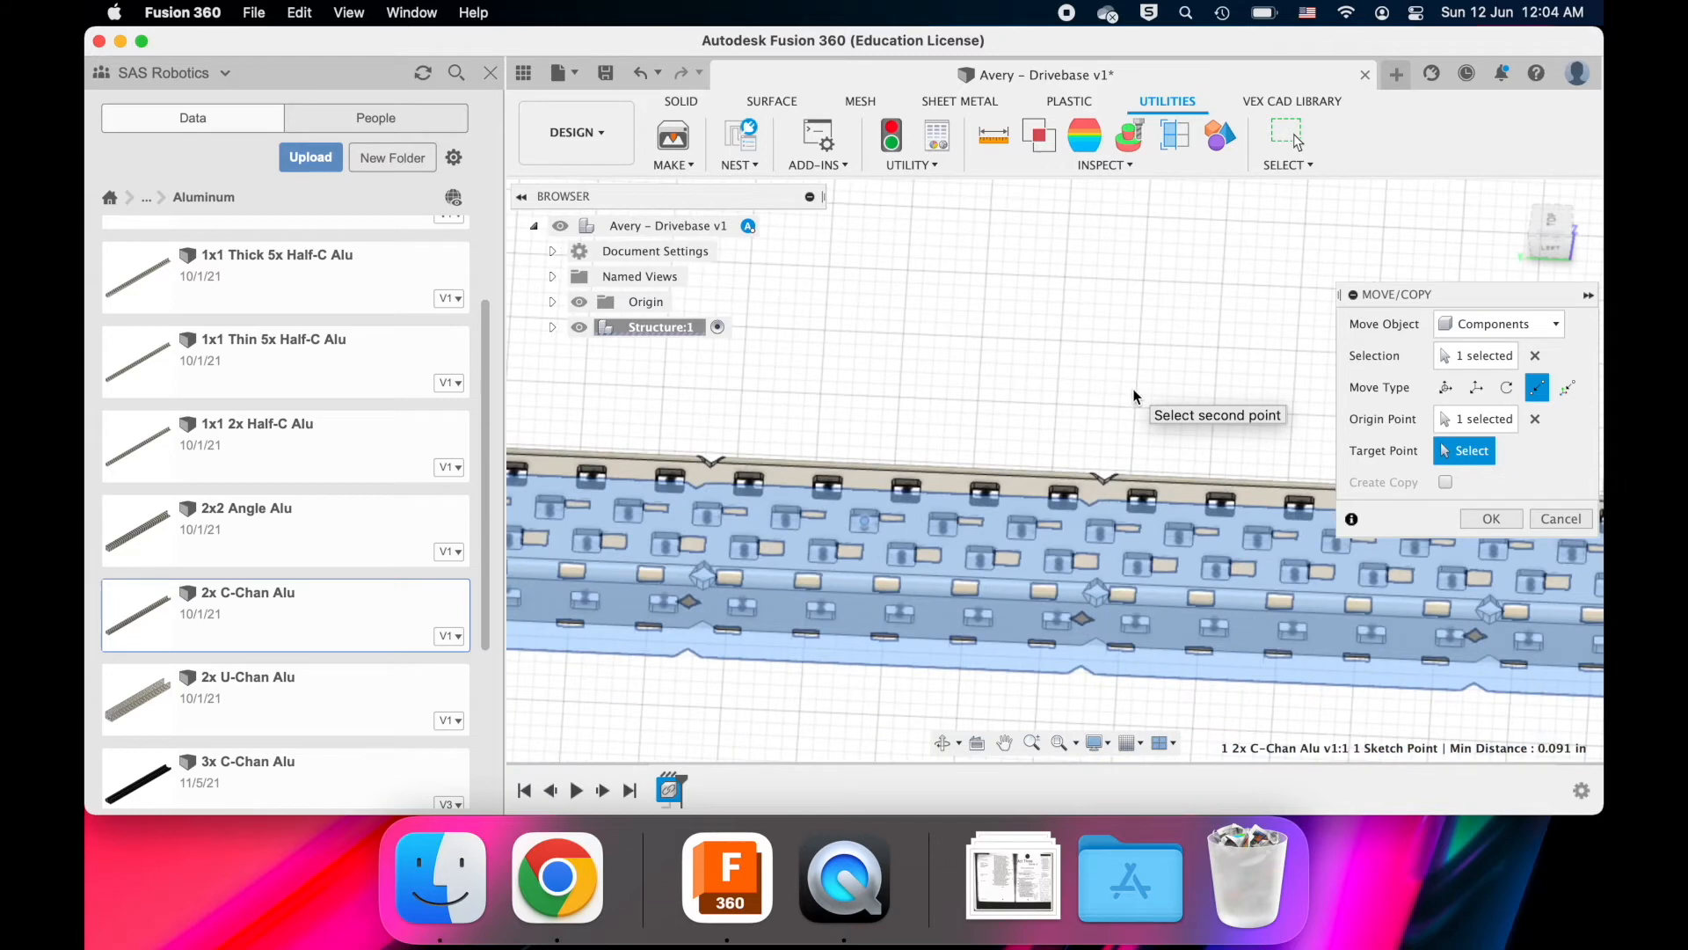
shift+scroll(1135, 397, left, 5)
shift+scroll(1134, 397, left, 5)
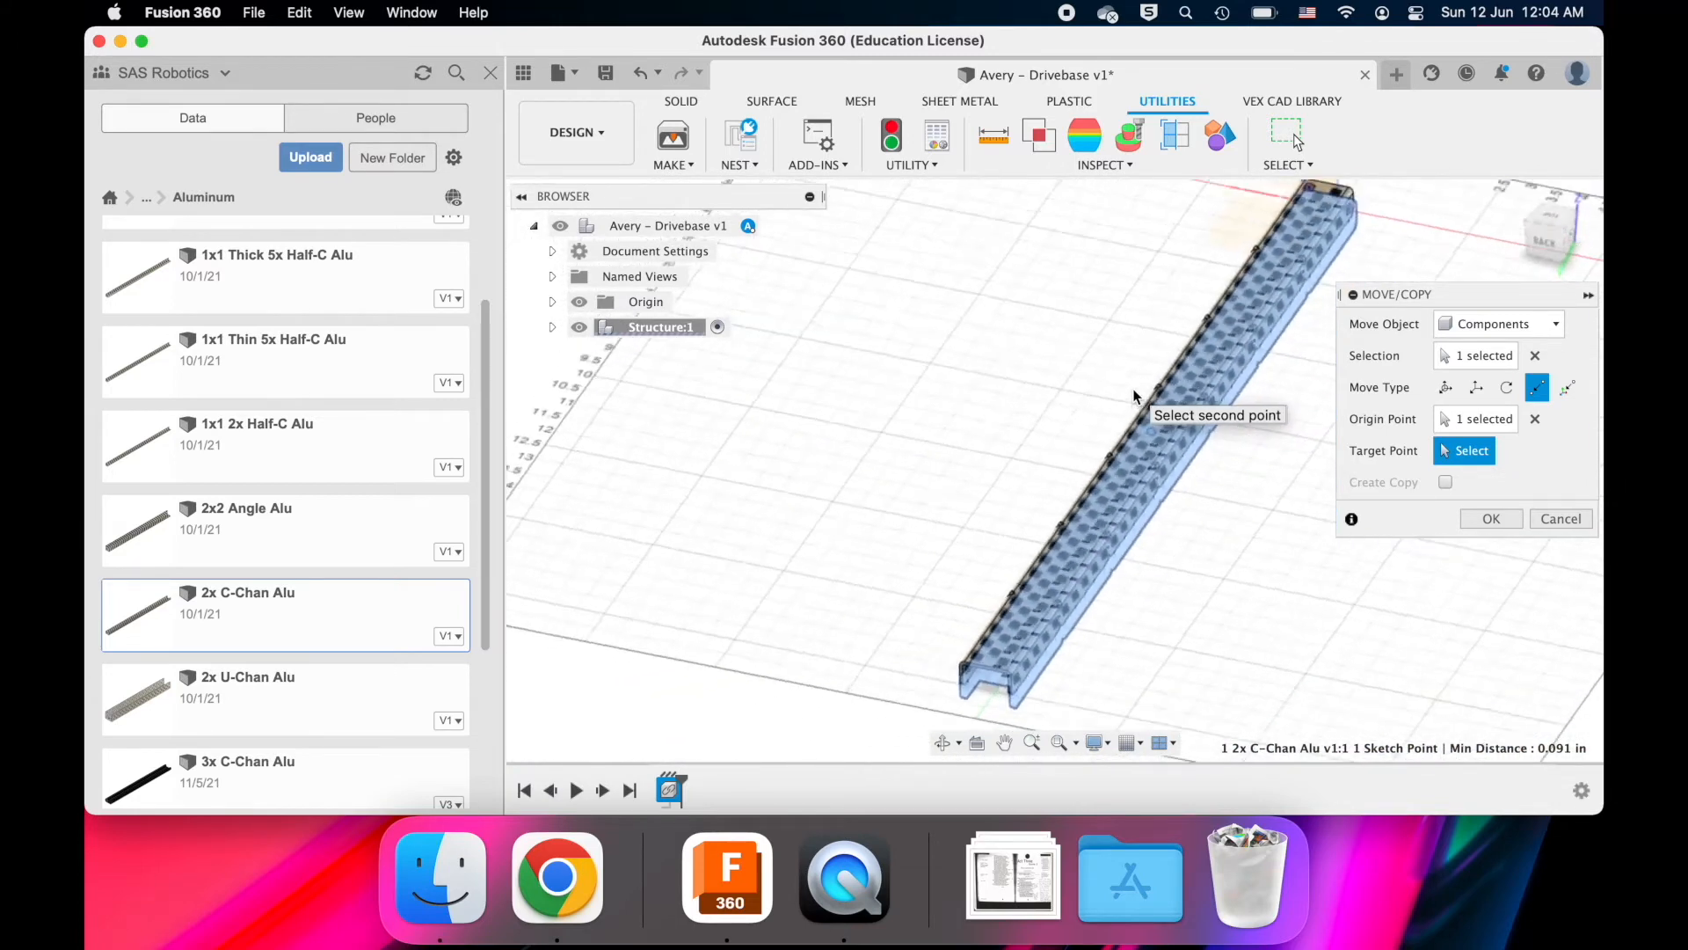
shift+scroll(1134, 397, right, 5)
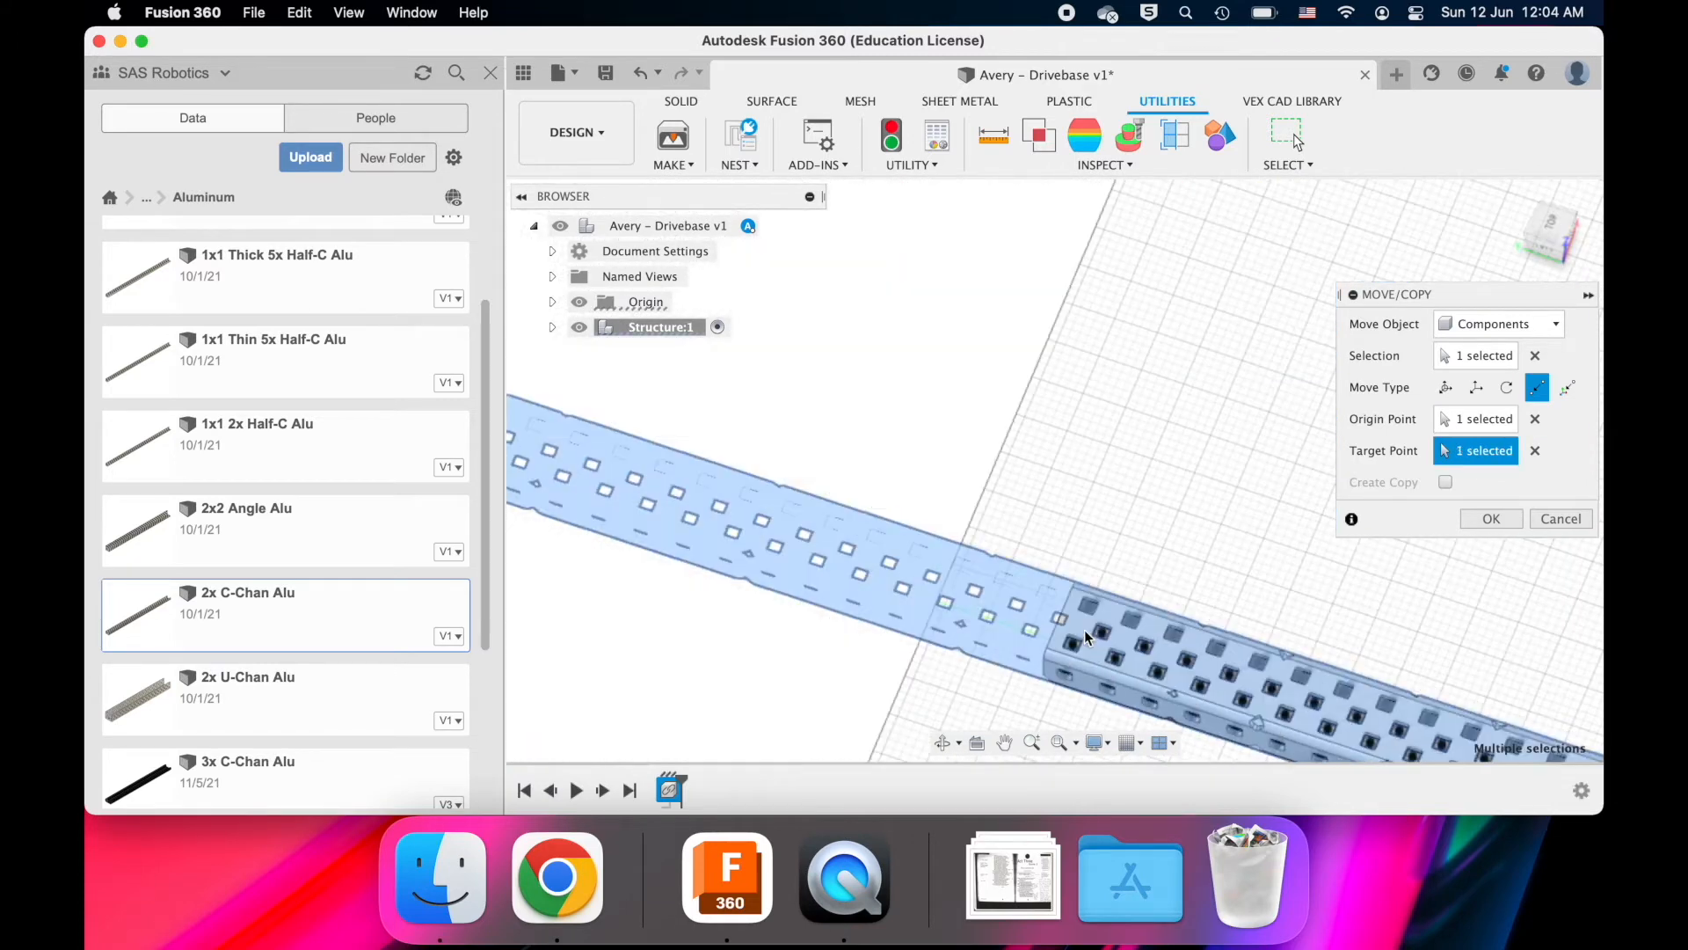
scroll(1170, 612, down, 8)
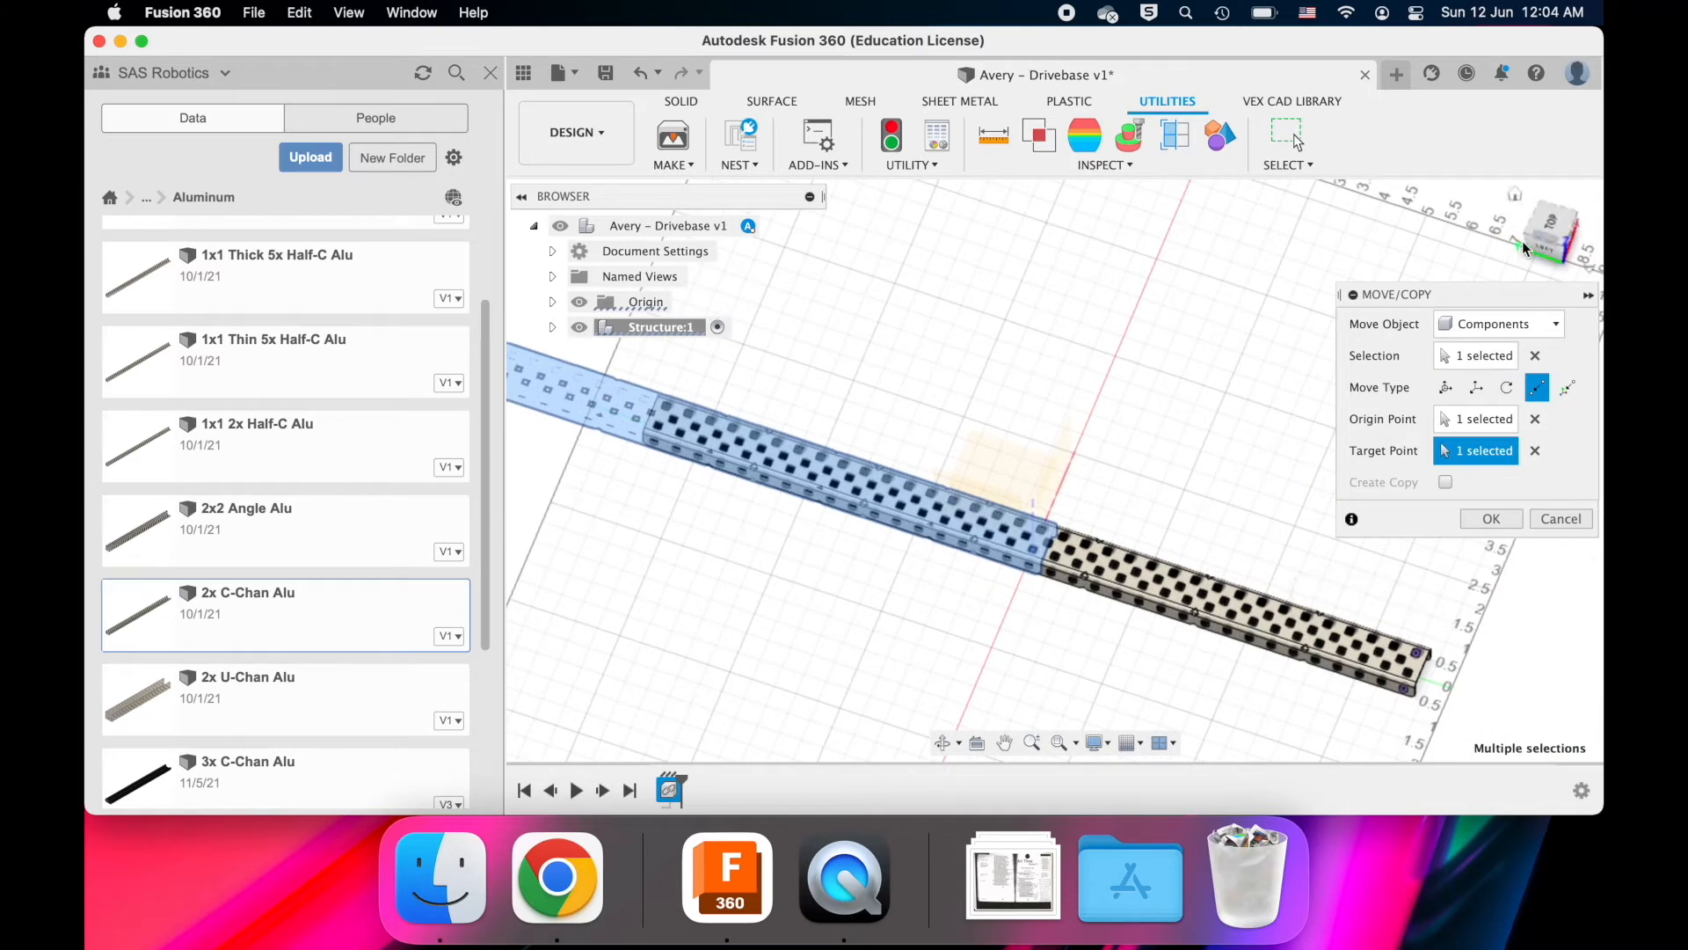
- Examine the C-channel's placement relative to the origin from several sides
click(1557, 243)
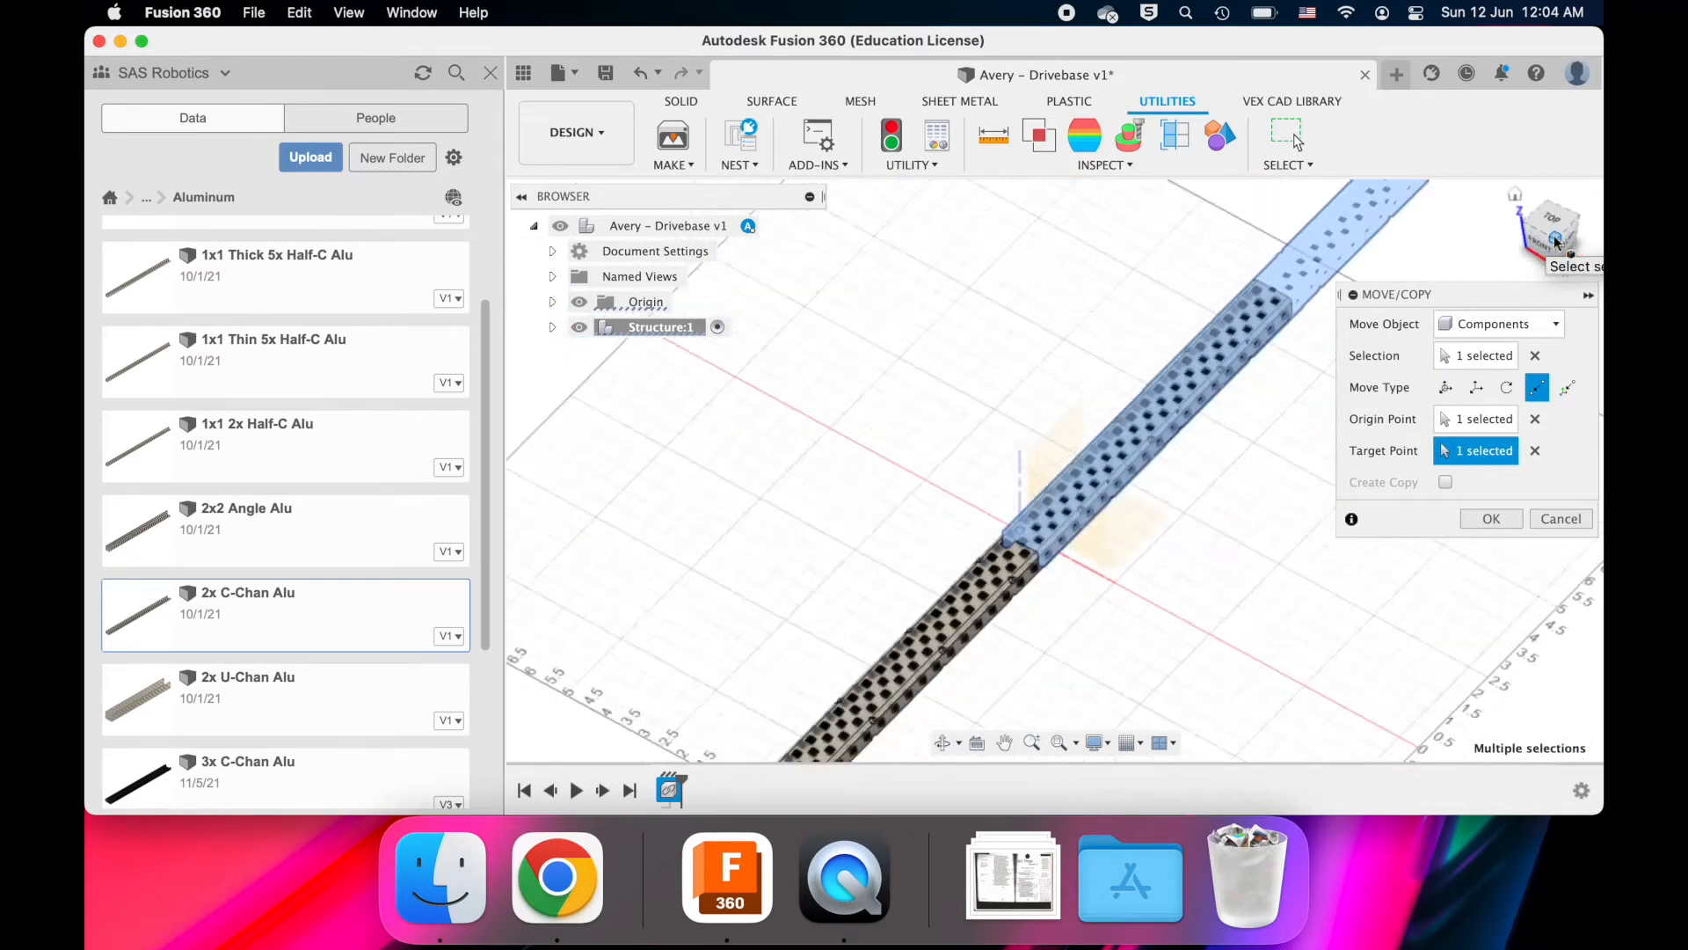
drag(1556, 244, 1556, 243)
shift+scroll(1556, 244, left, 5)
shift+scroll(1556, 243, right, 10)
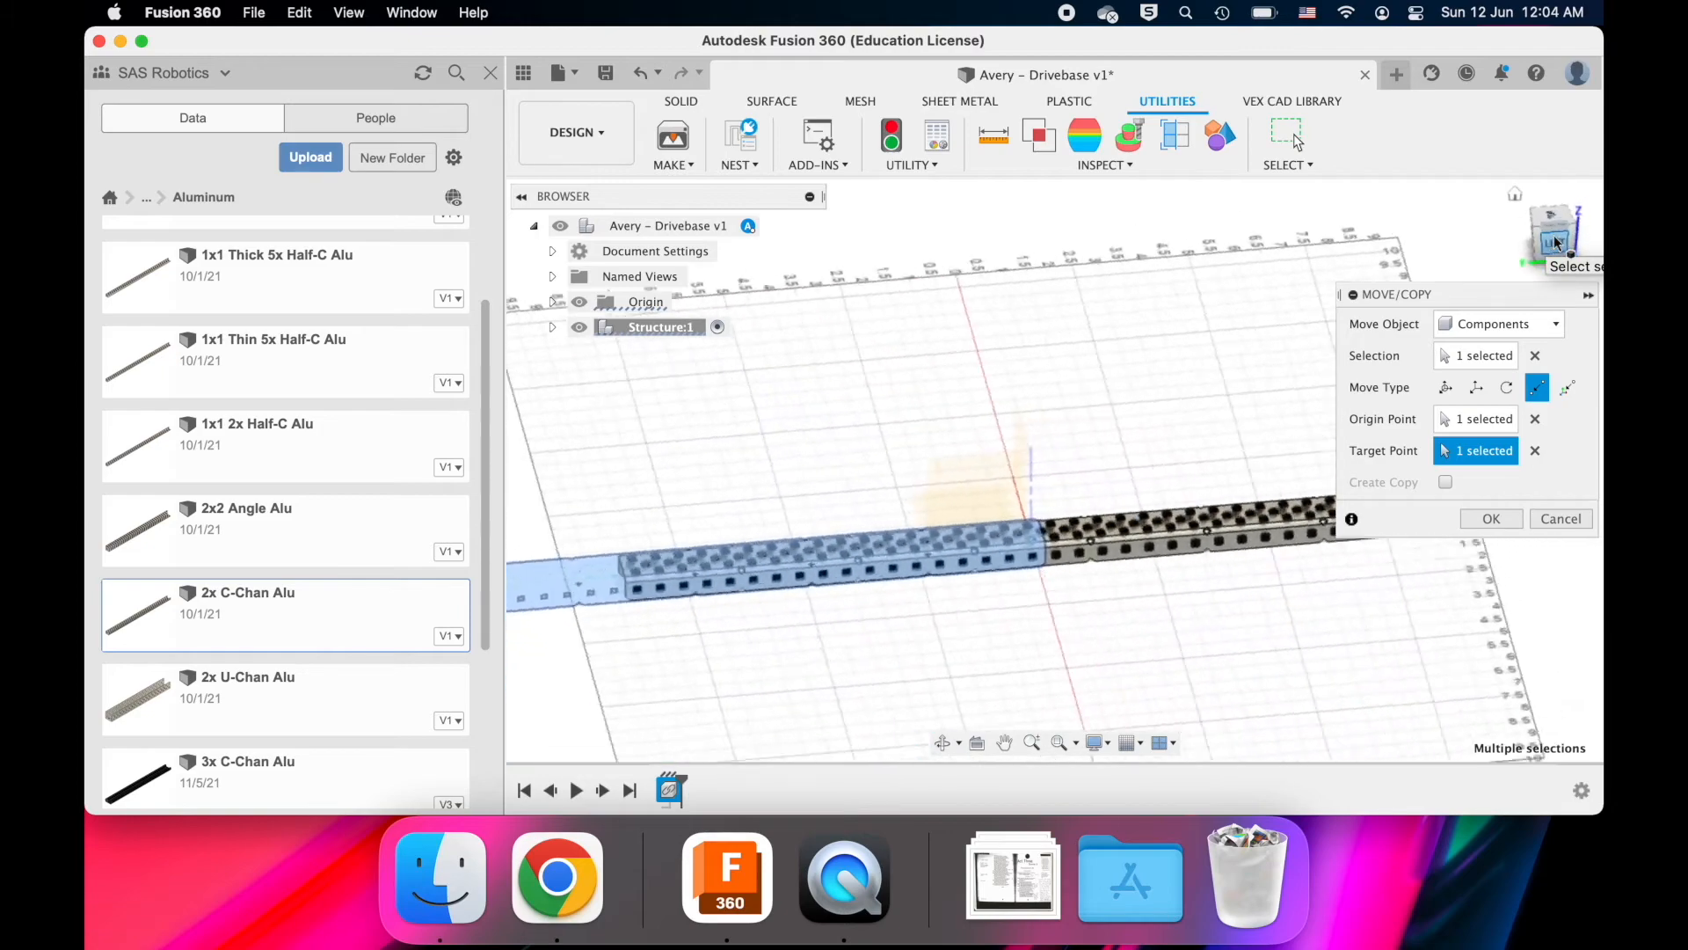
shift+scroll(1556, 244, right, 10)
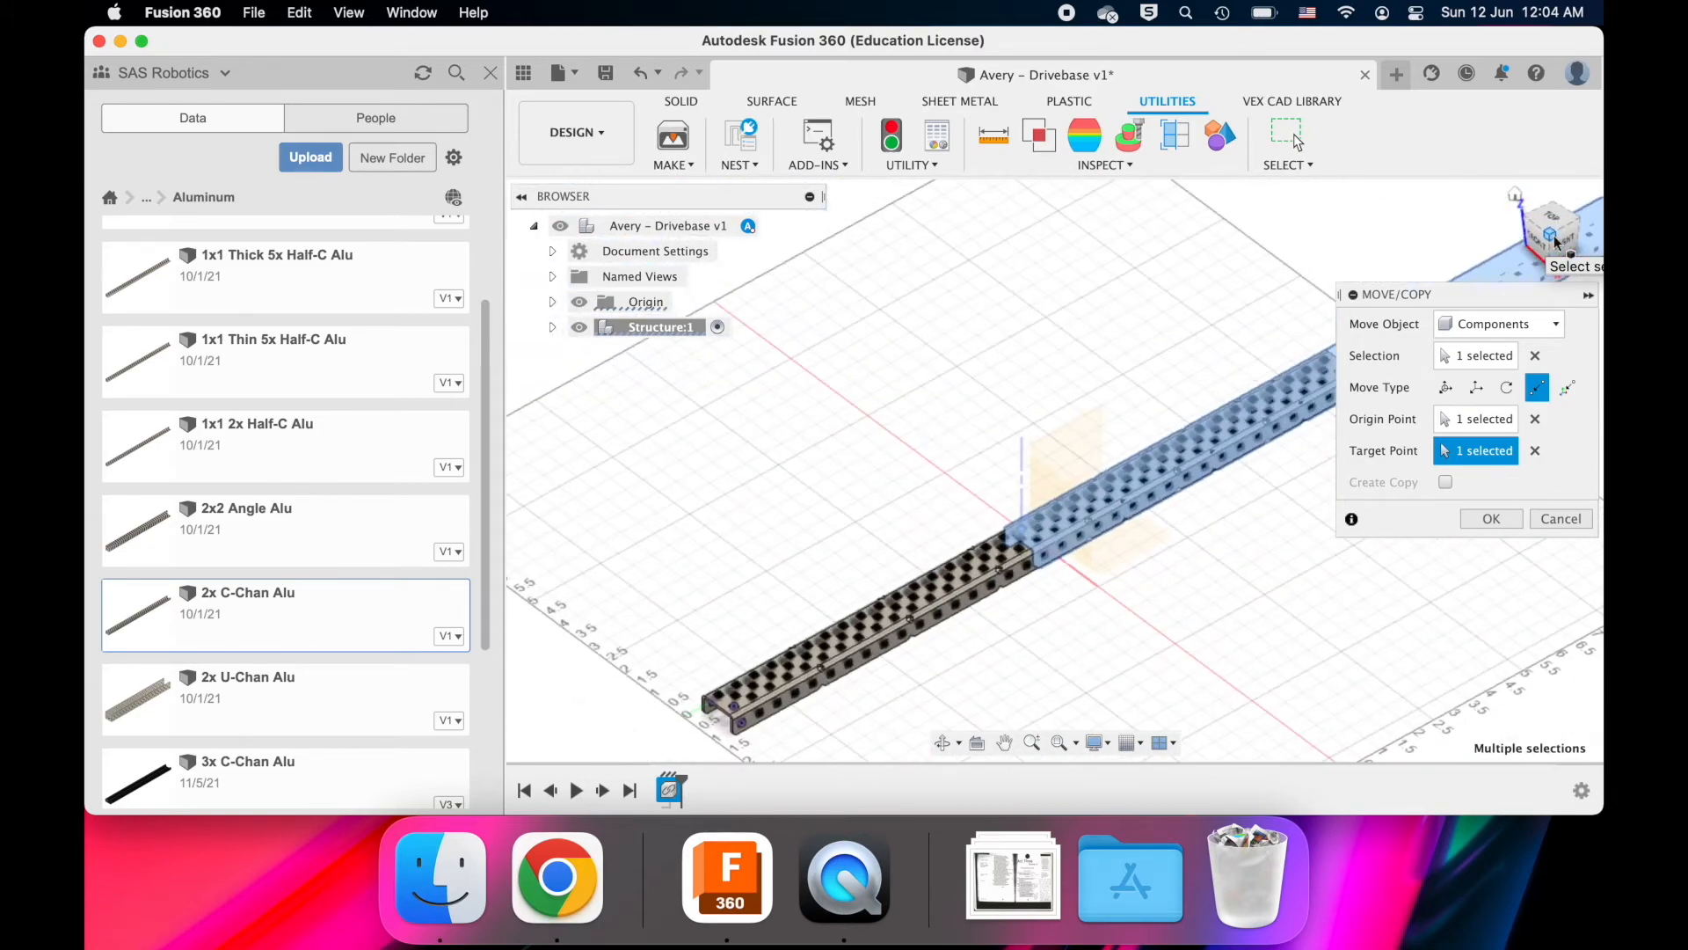
shift+scroll(1556, 244, right, 4)
shift+scroll(1556, 244, left, 10)
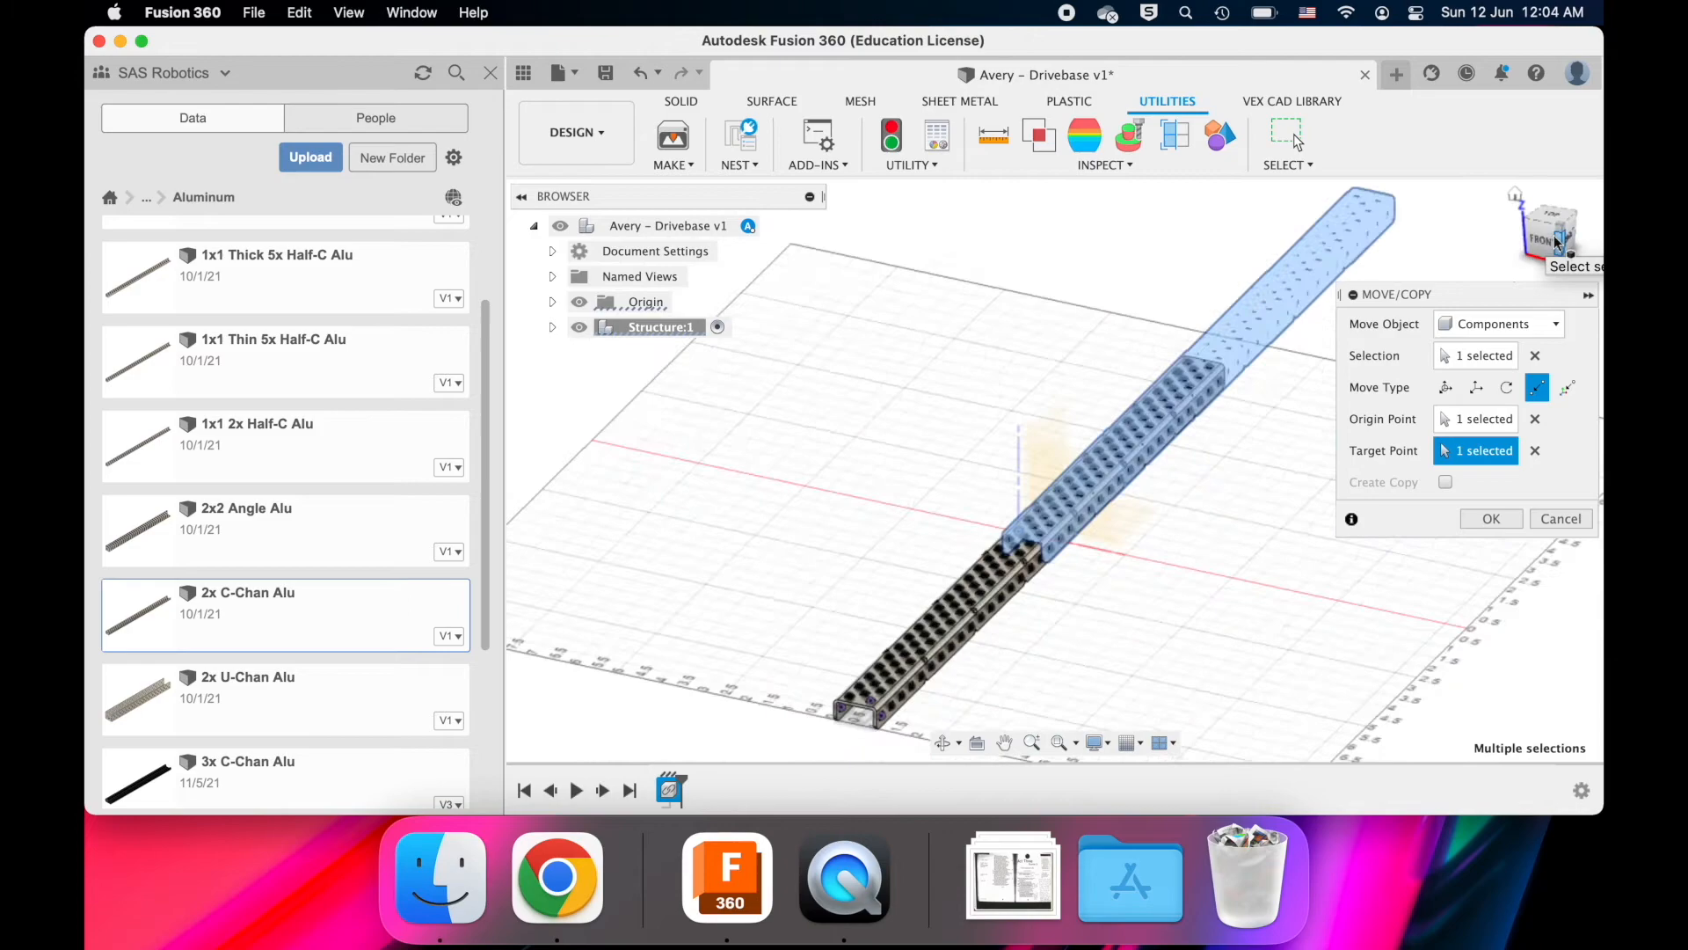
shift+scroll(1556, 243, left, 8)
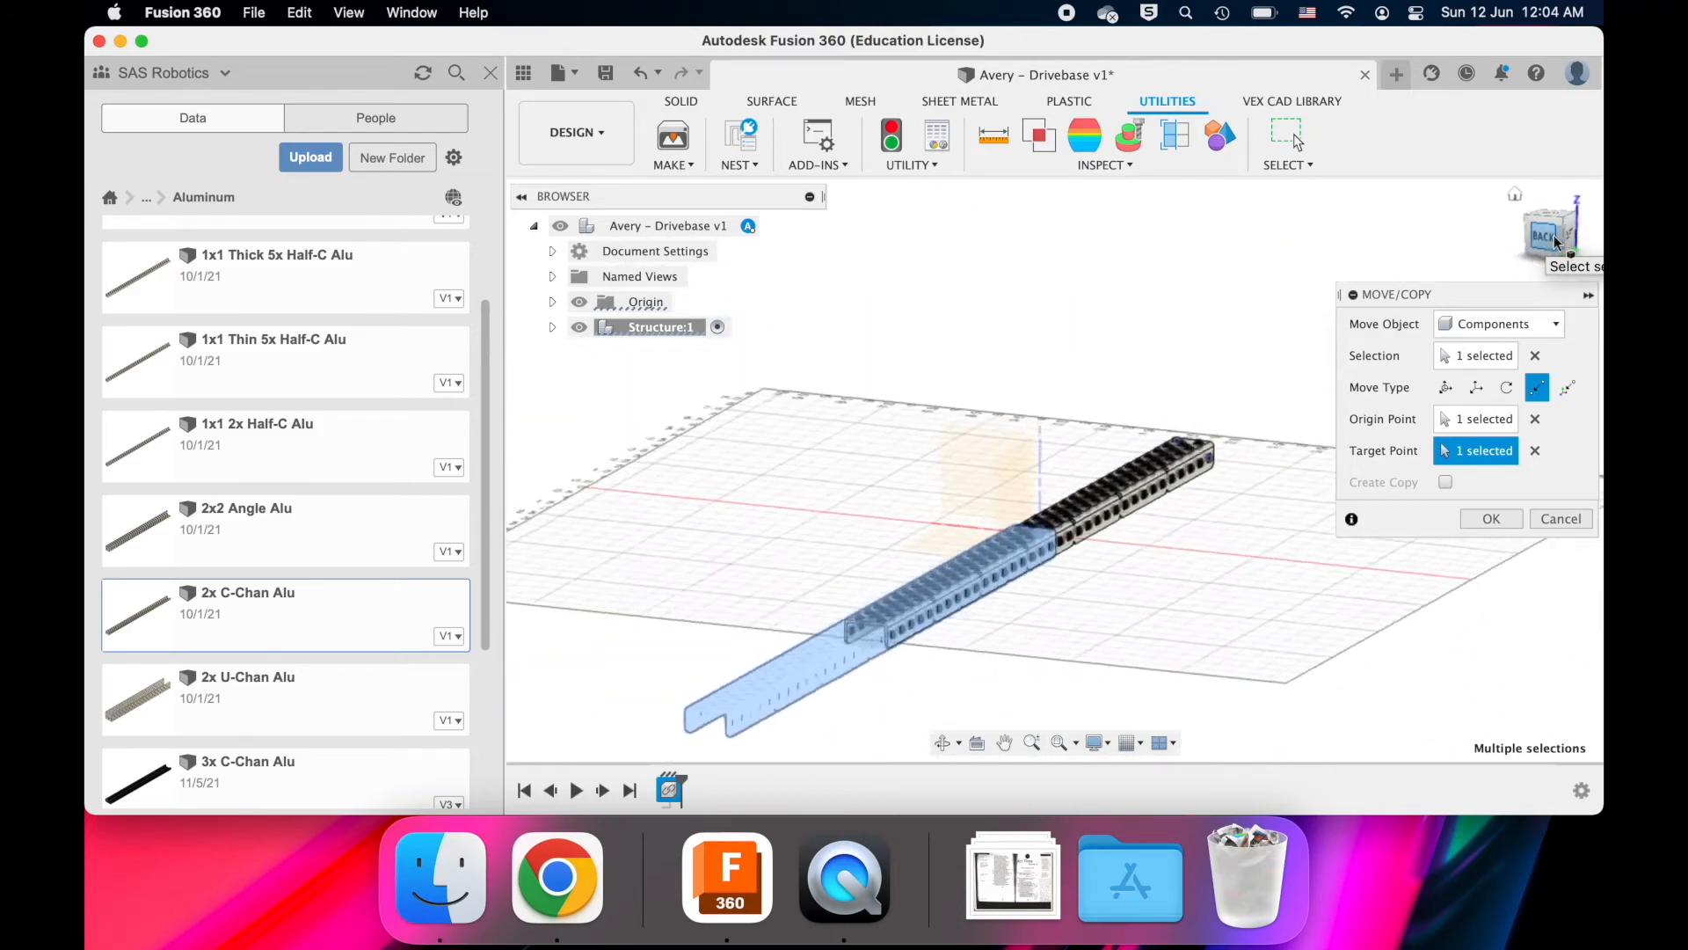
shift+scroll(1556, 243, right, 5)
shift+scroll(1556, 244, left, 7)
shift+scroll(1557, 244, right, 5)
shift+scroll(1556, 243, right, 7)
shift+scroll(1556, 243, left, 5)
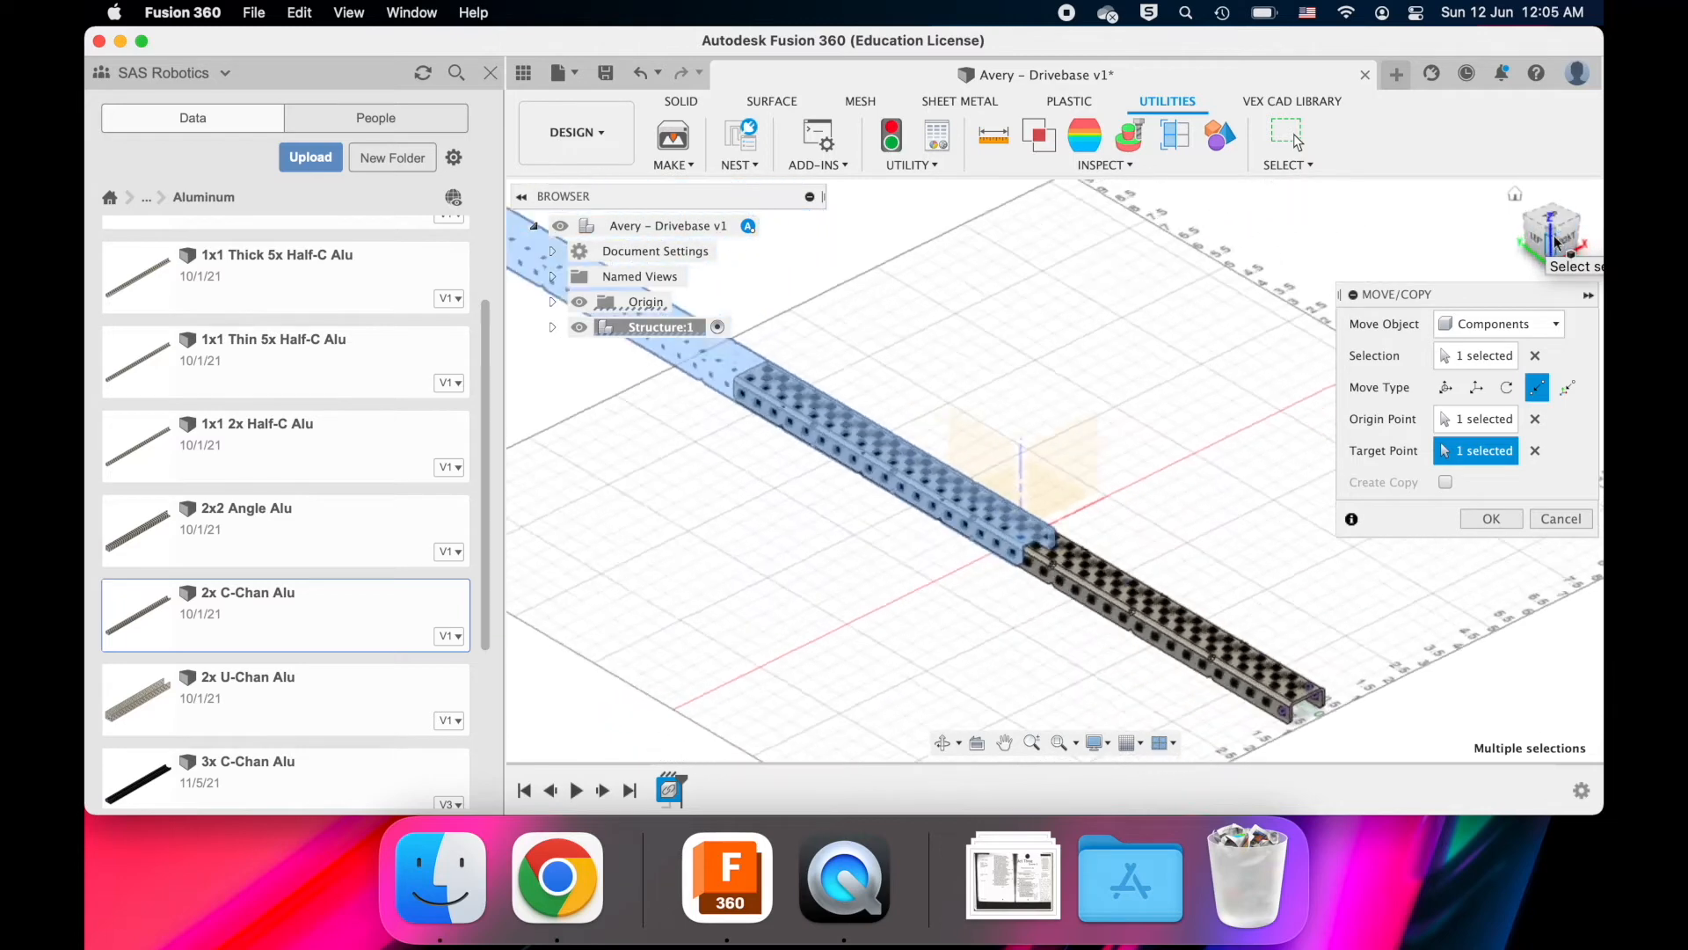
shift+scroll(1557, 244, left, 8)
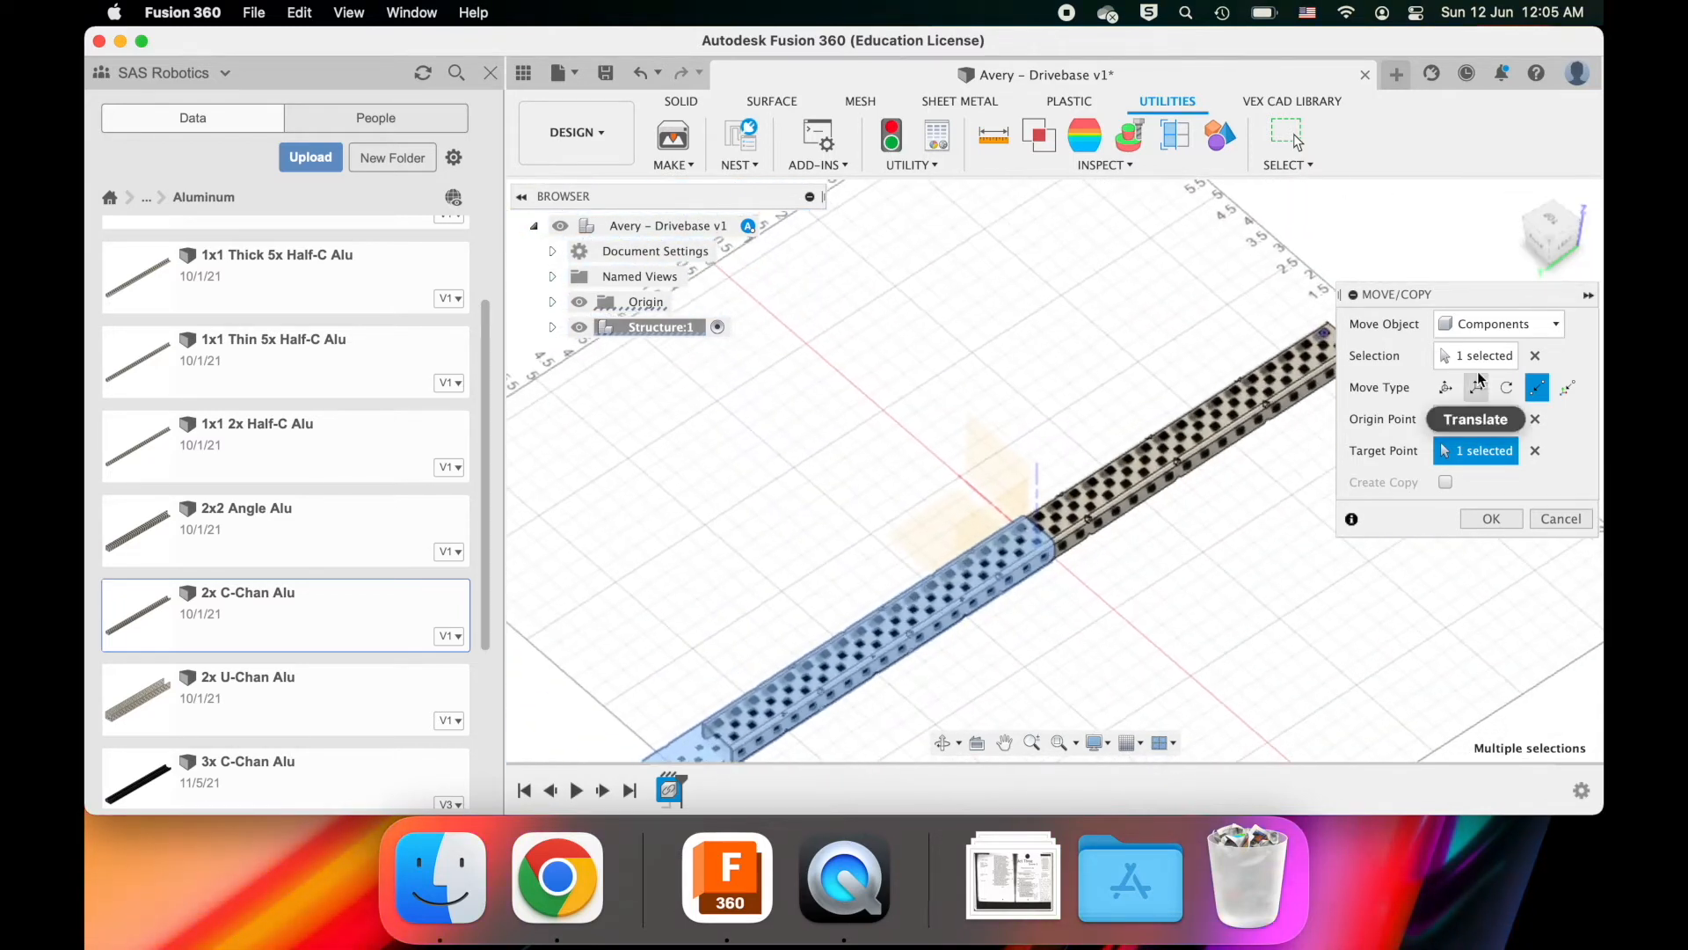
- Rotate the C-channel 90 degrees about the Z axis using Free Move
click(1446, 386)
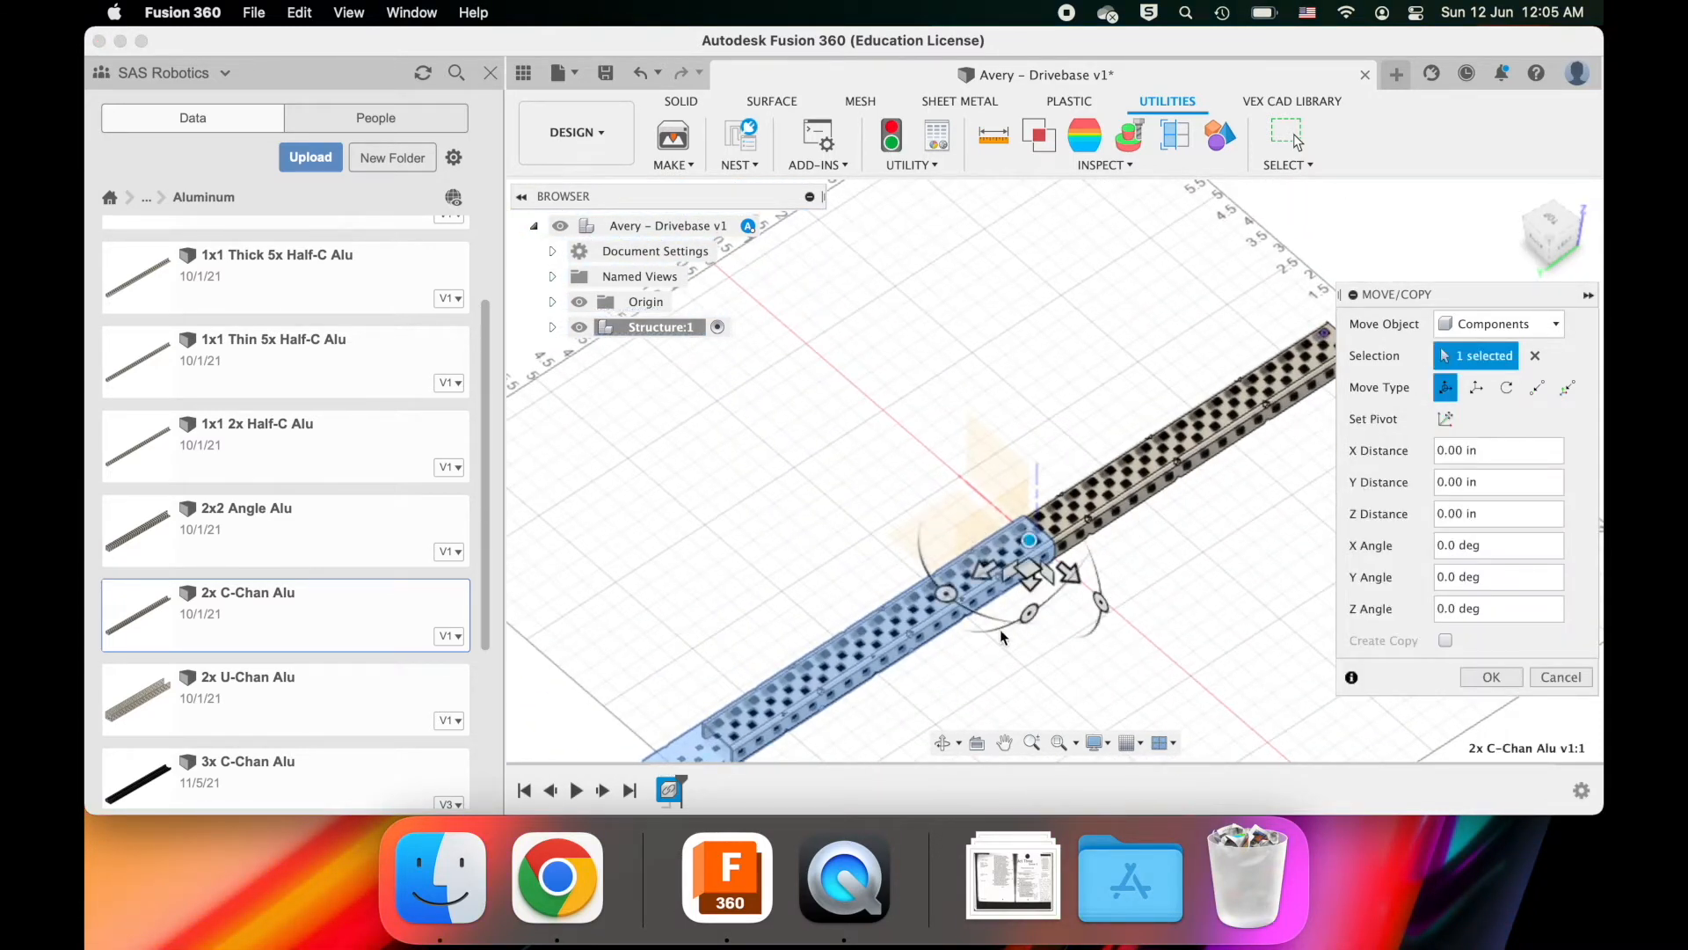
drag(946, 591, 931, 455)
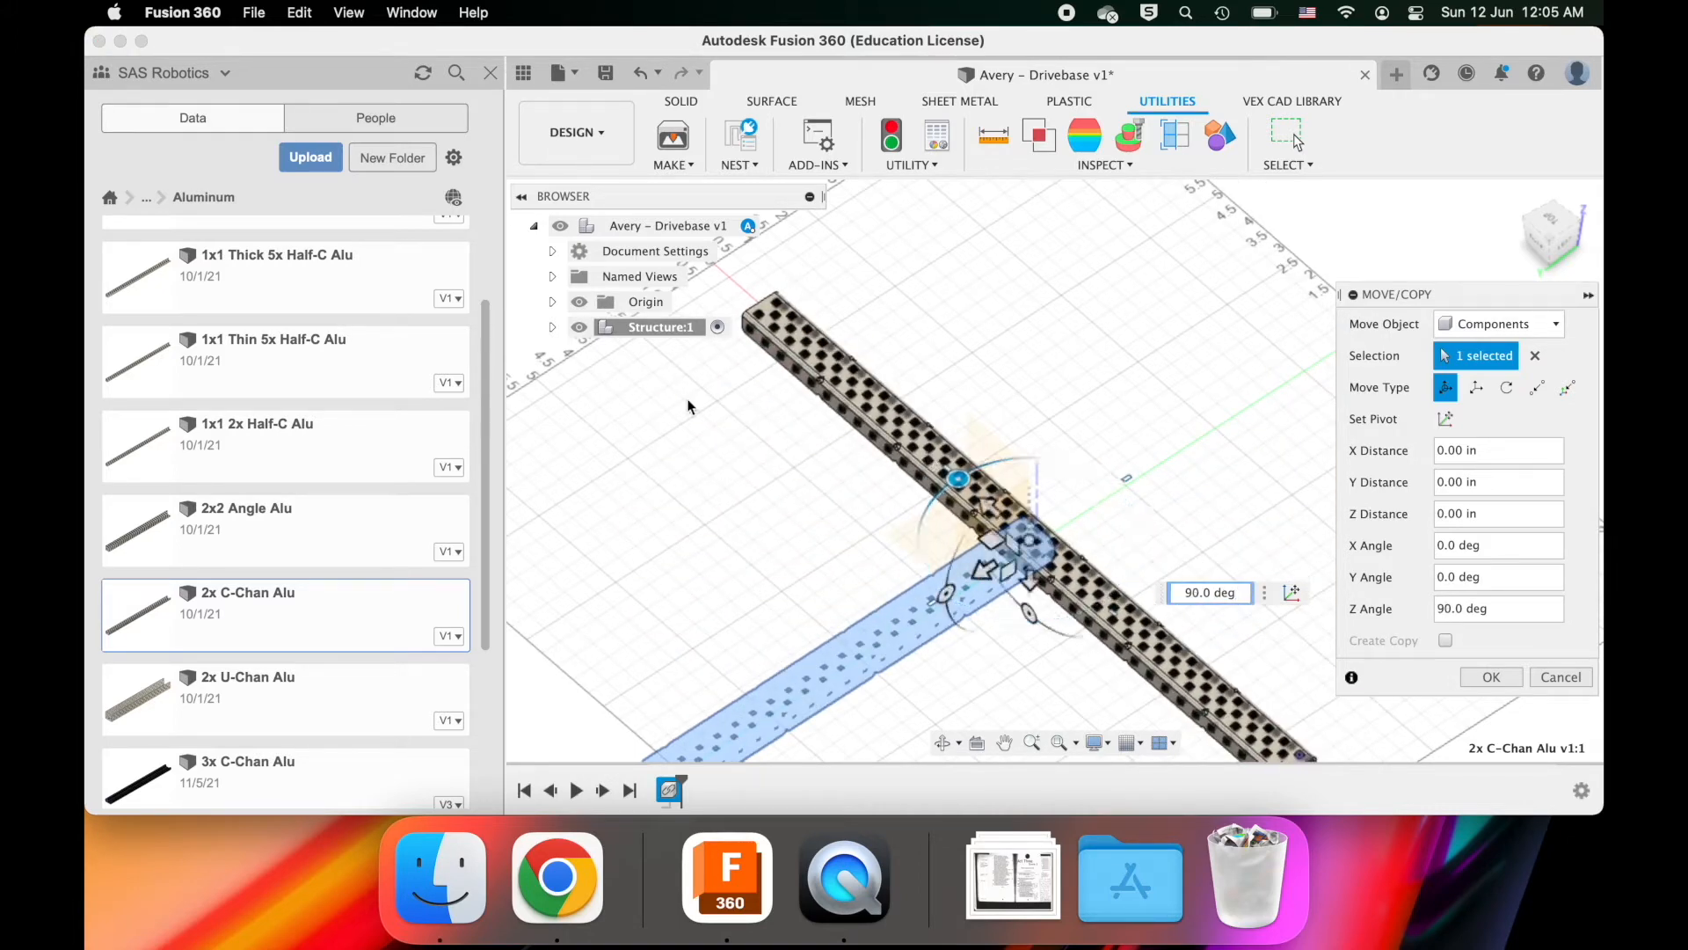
- Inspect the rotated C-channel against its previous orientation from the front, back and side
shift+scroll(1034, 445, down, 10)
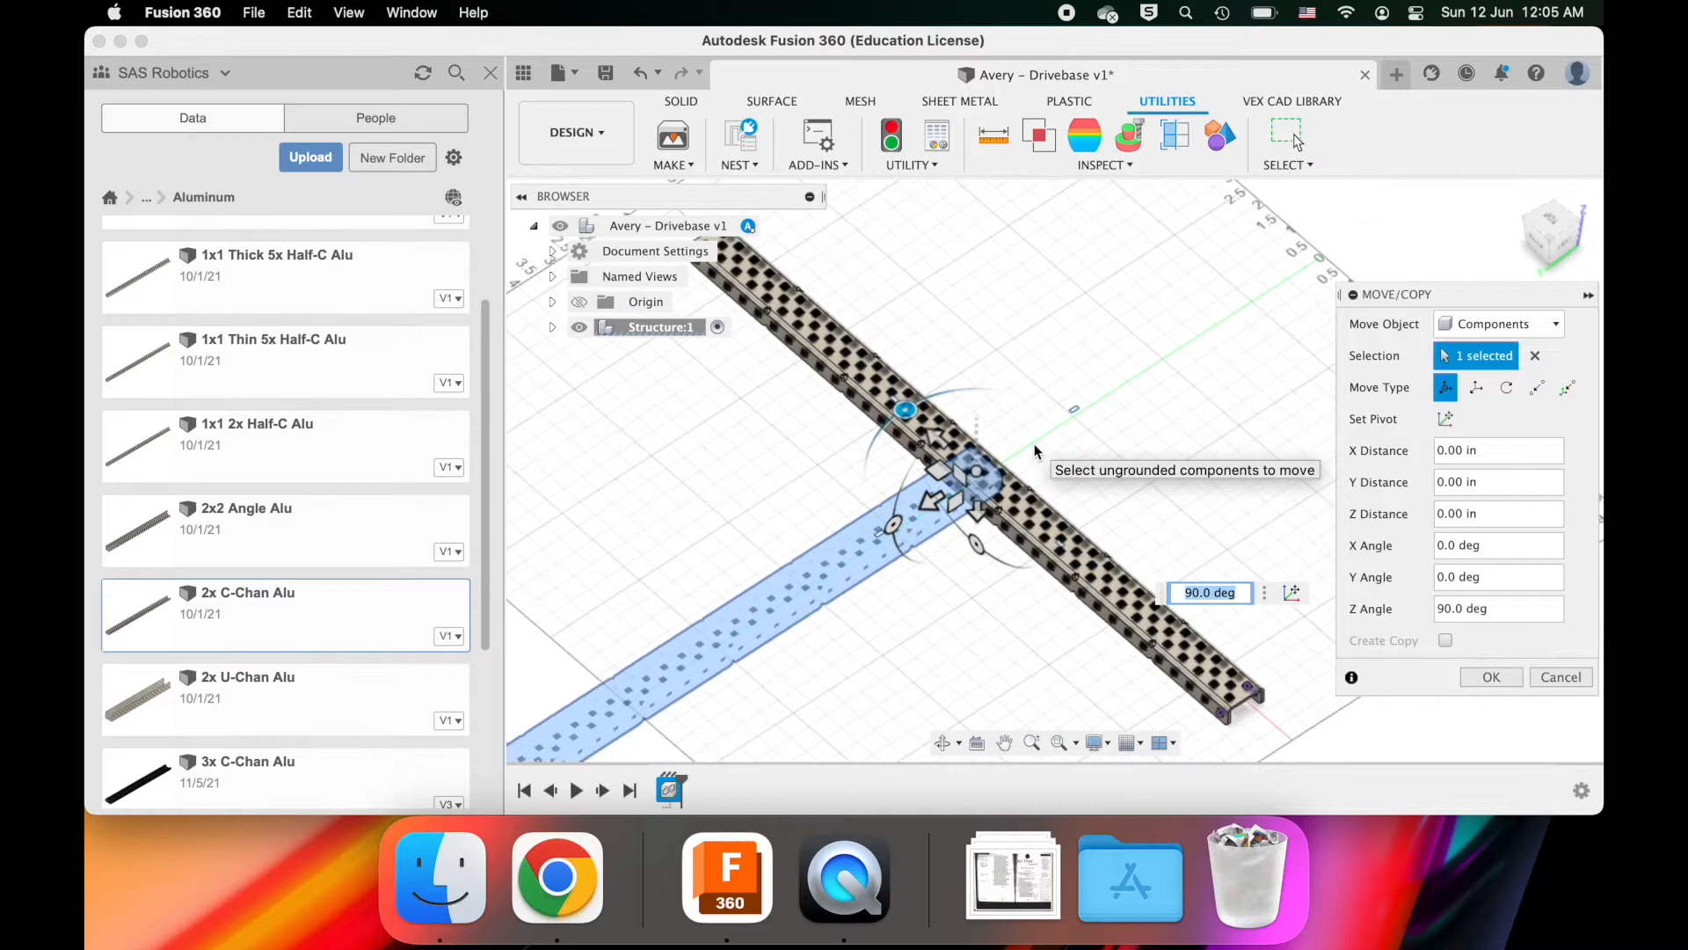
shift+scroll(1034, 443, down, 10)
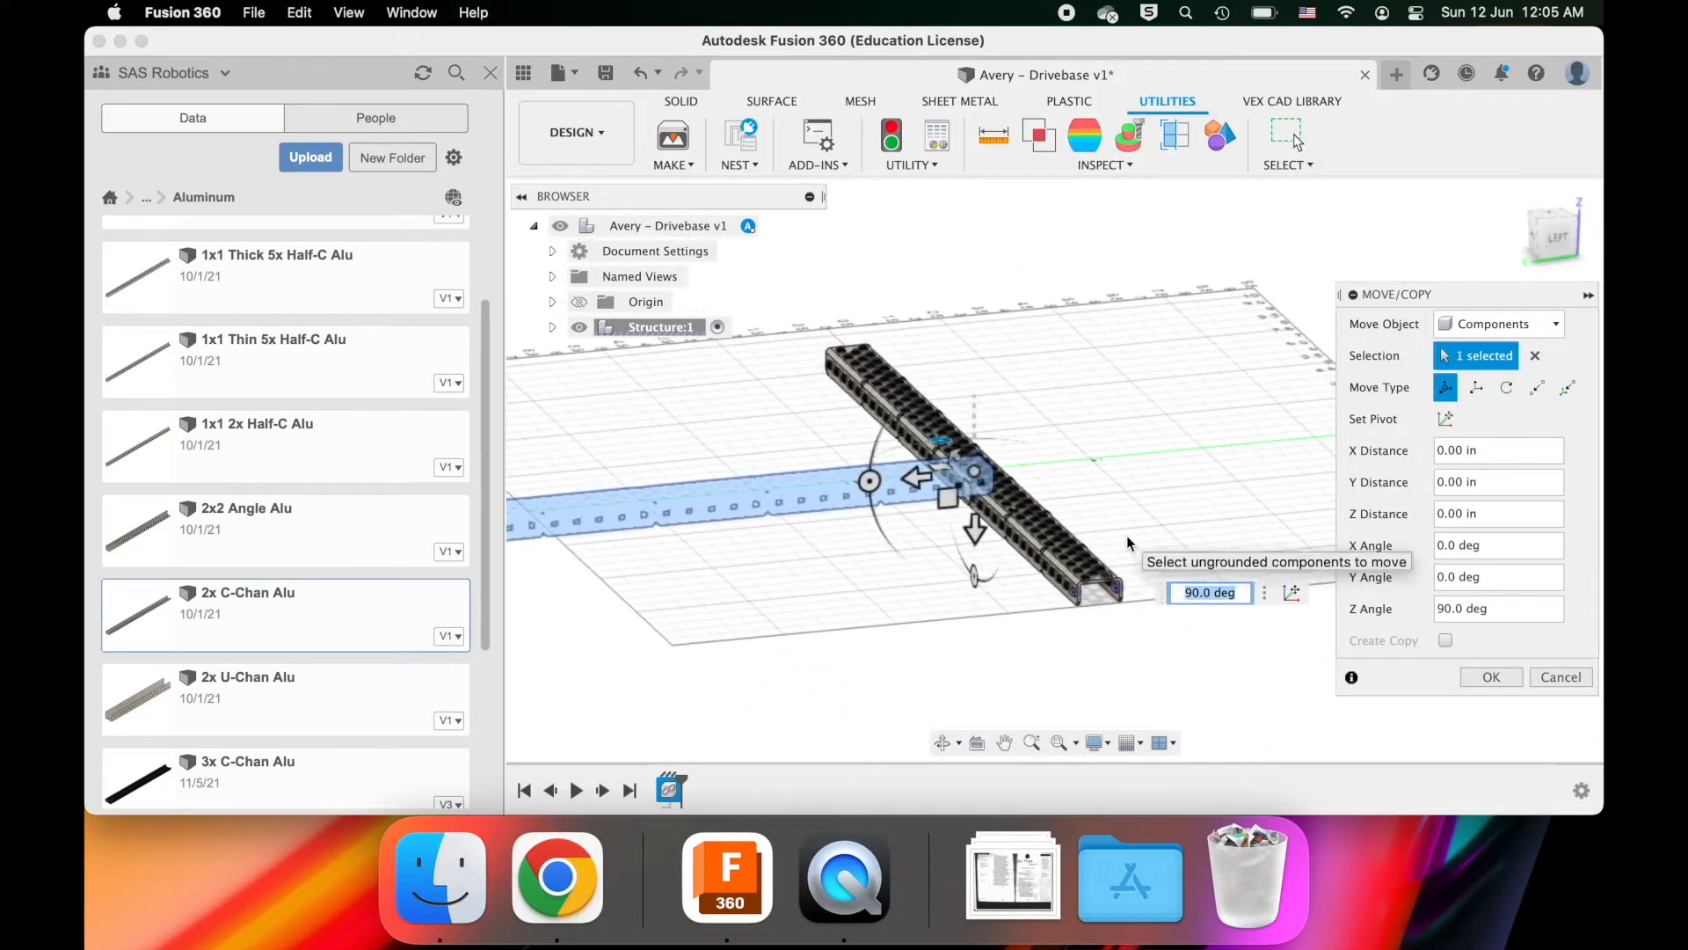
shift+scroll(1078, 468, down, 10)
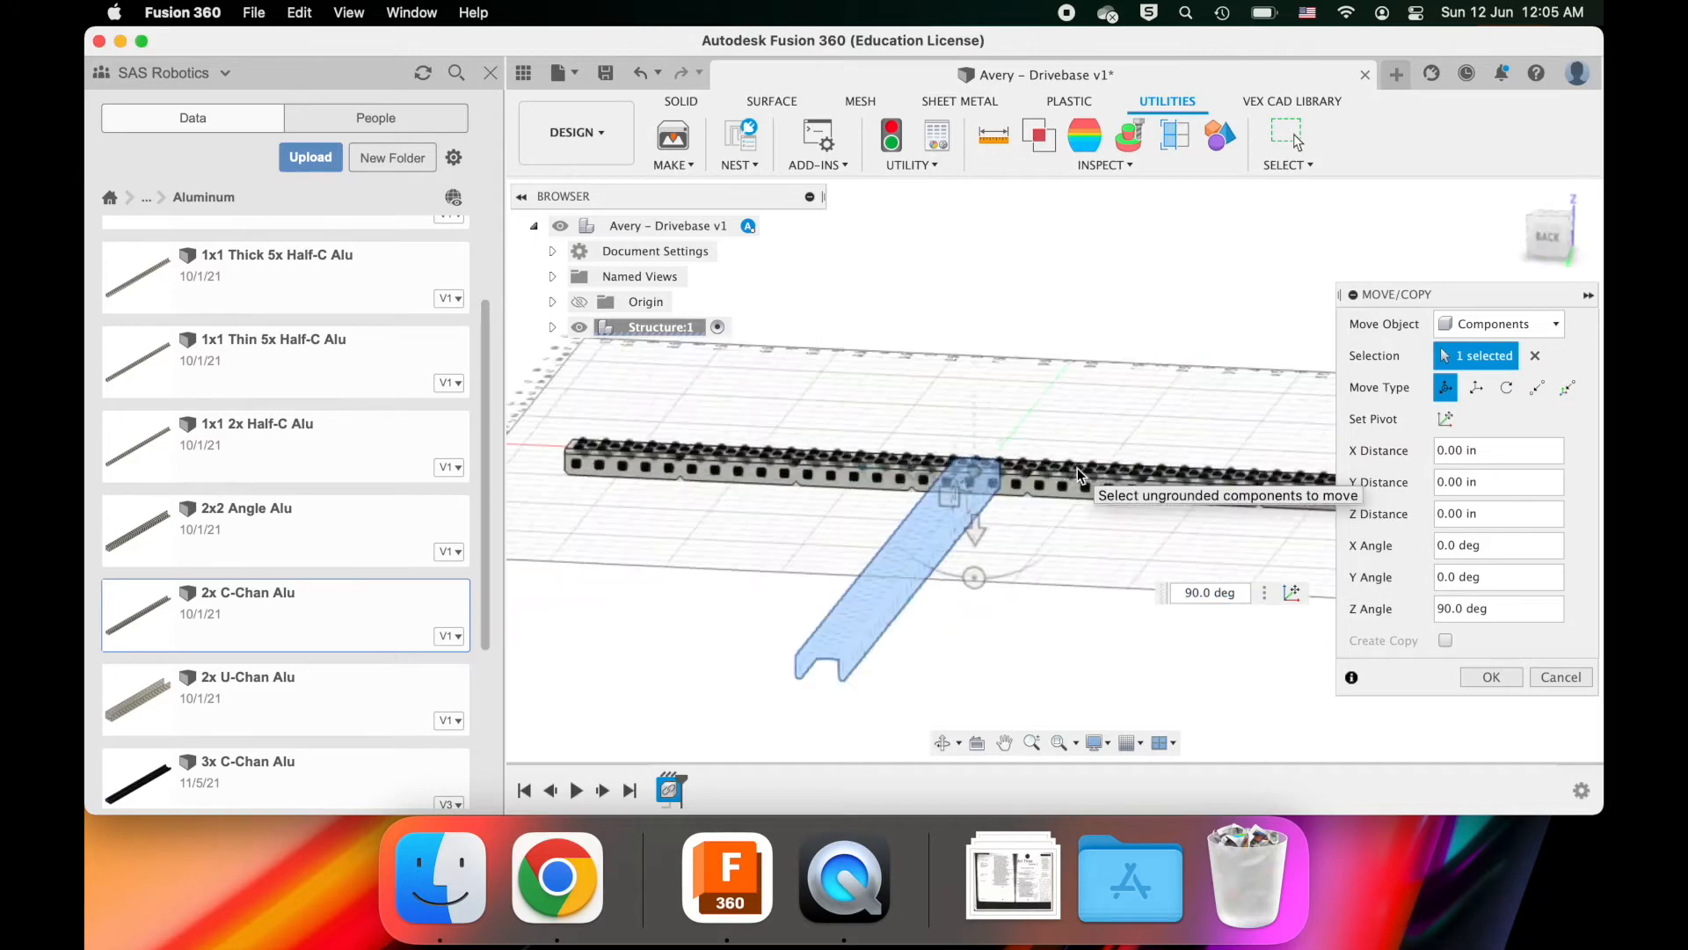
shift+scroll(1078, 467, up, 10)
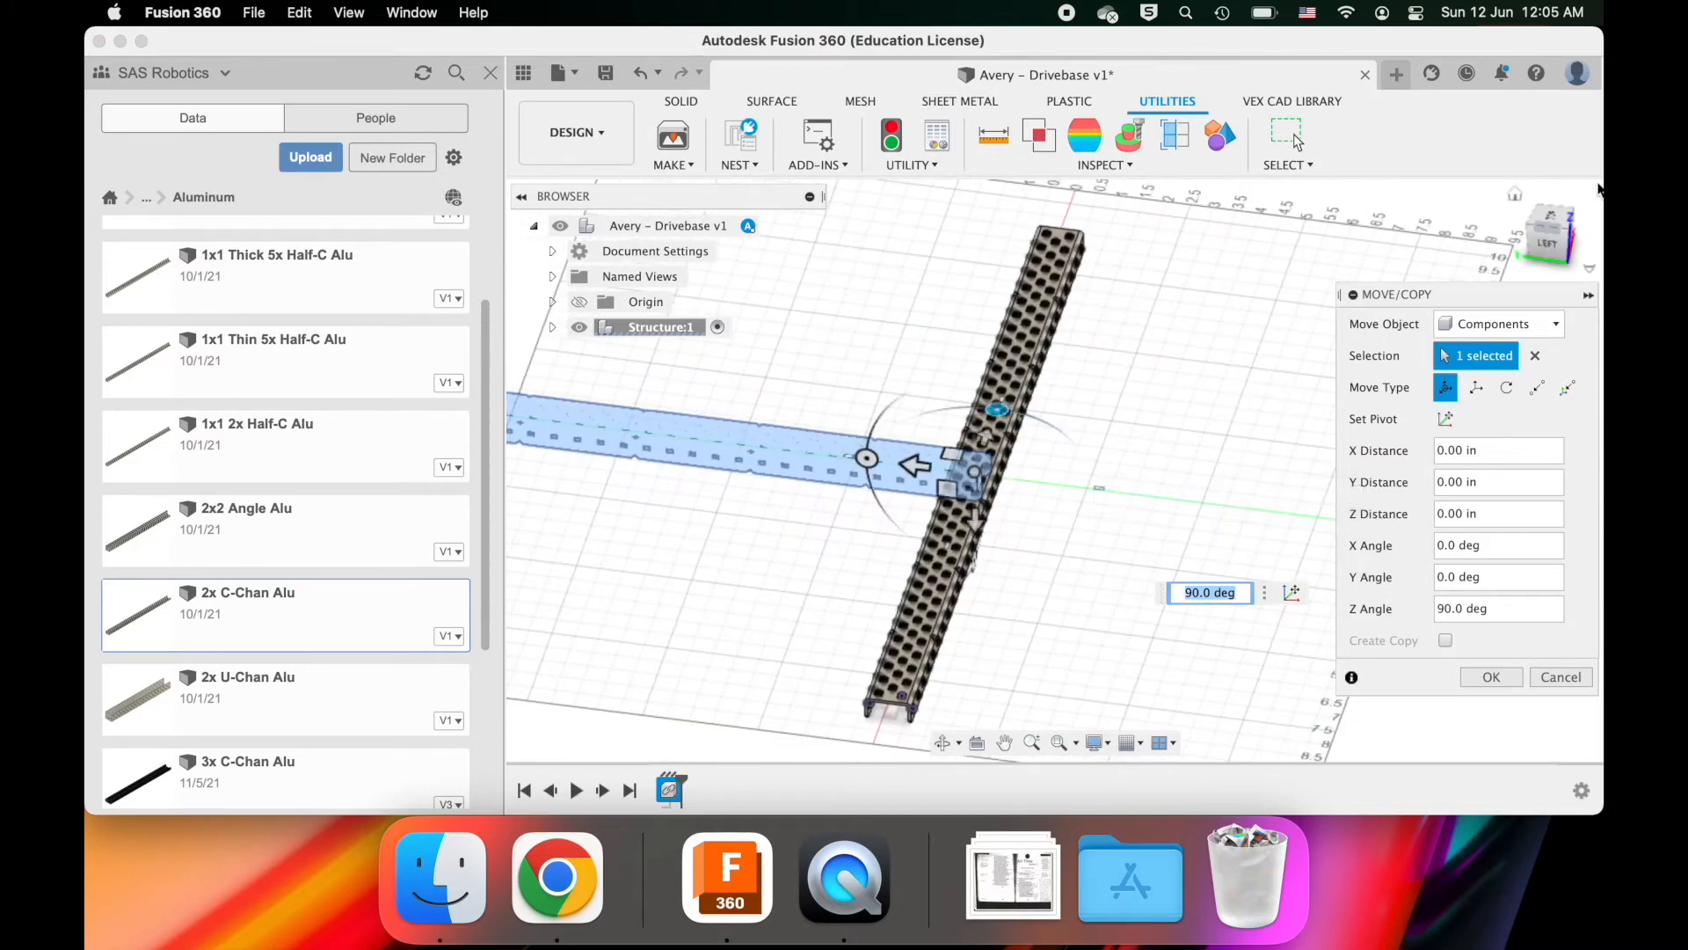
drag(1544, 238, 1541, 238)
shift+scroll(1542, 238, right, 10)
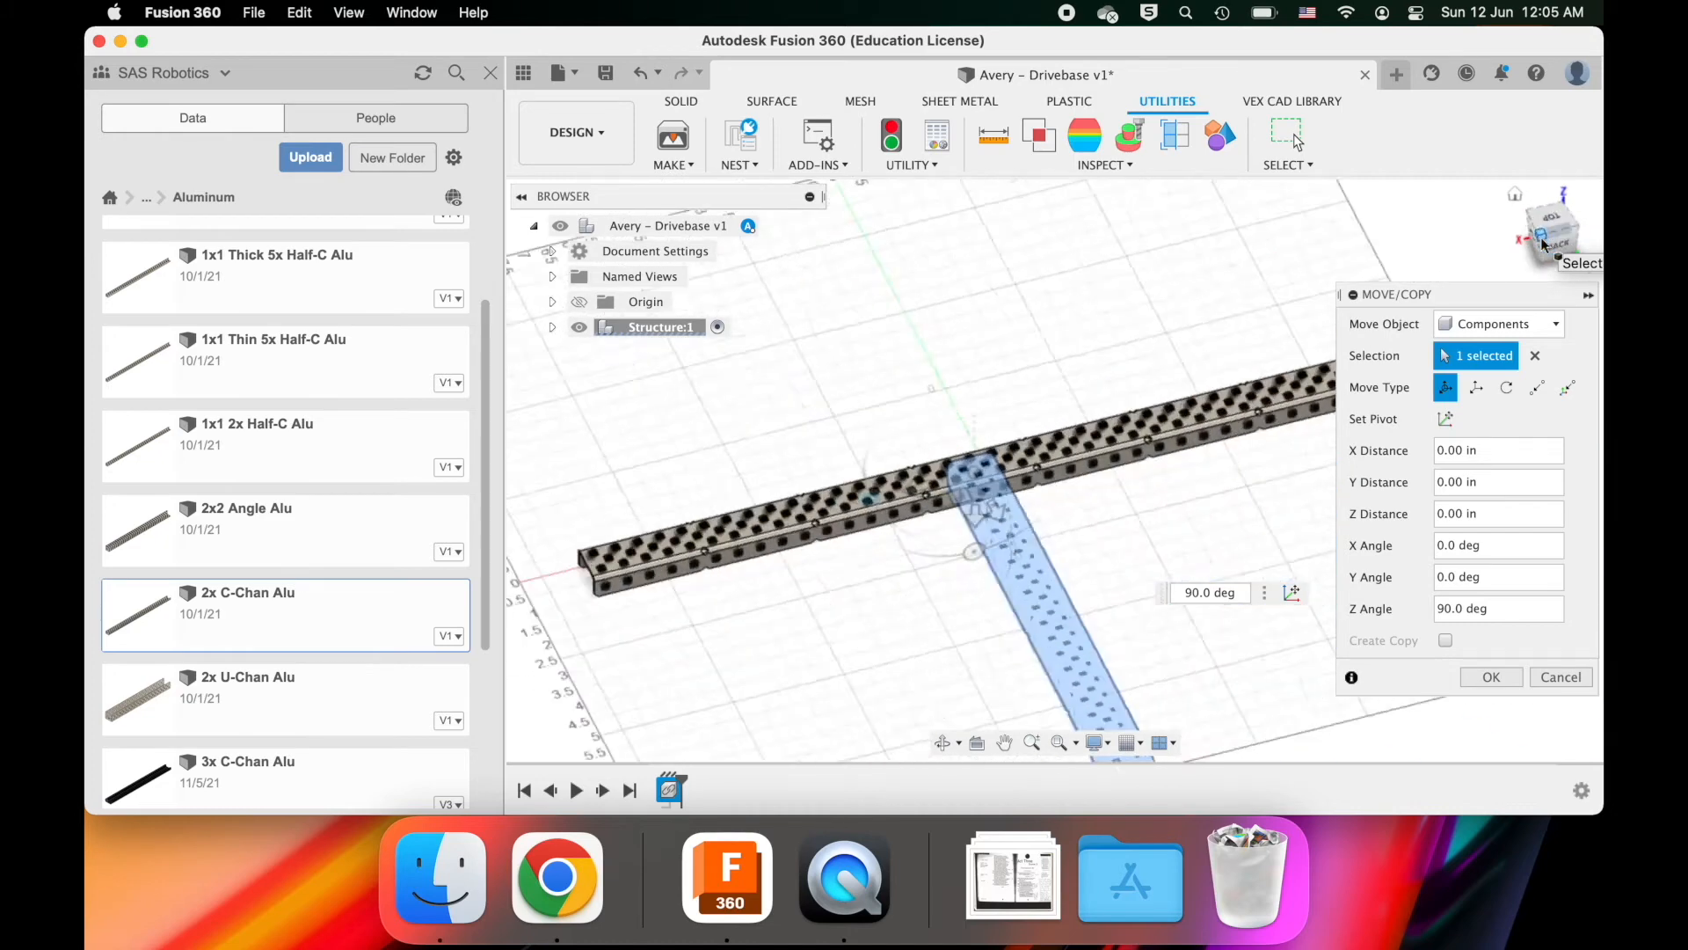
shift+scroll(1541, 238, right, 5)
shift+scroll(1541, 239, left, 10)
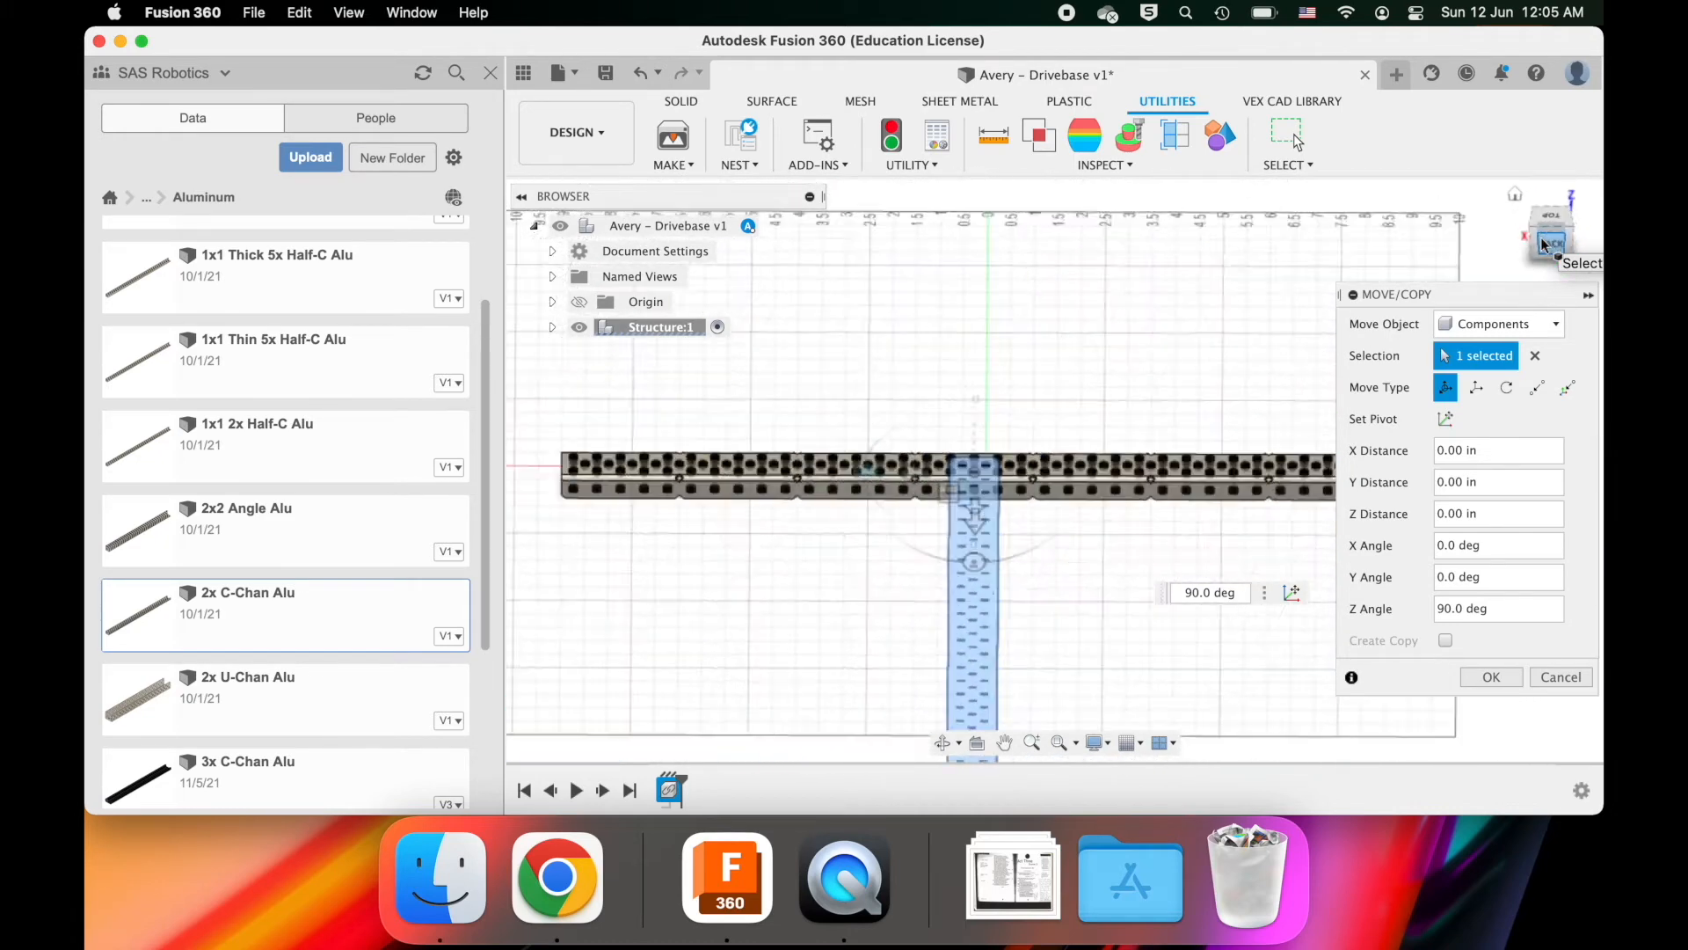
shift+scroll(1543, 244, left, 10)
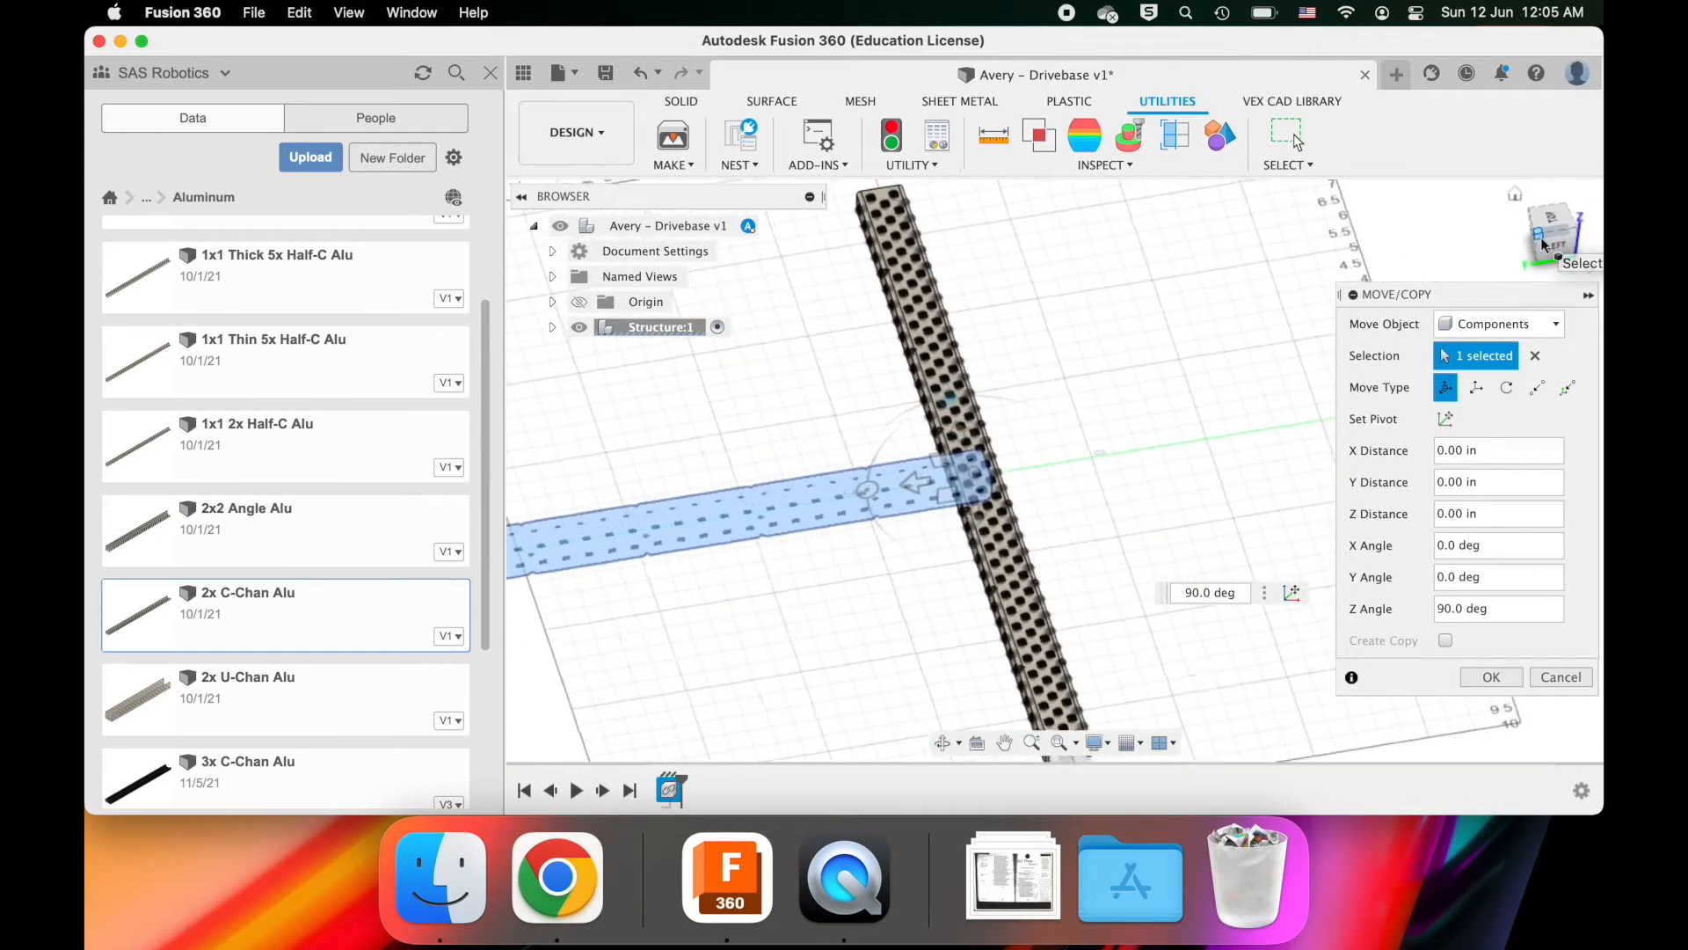
shift+scroll(1543, 244, left, 5)
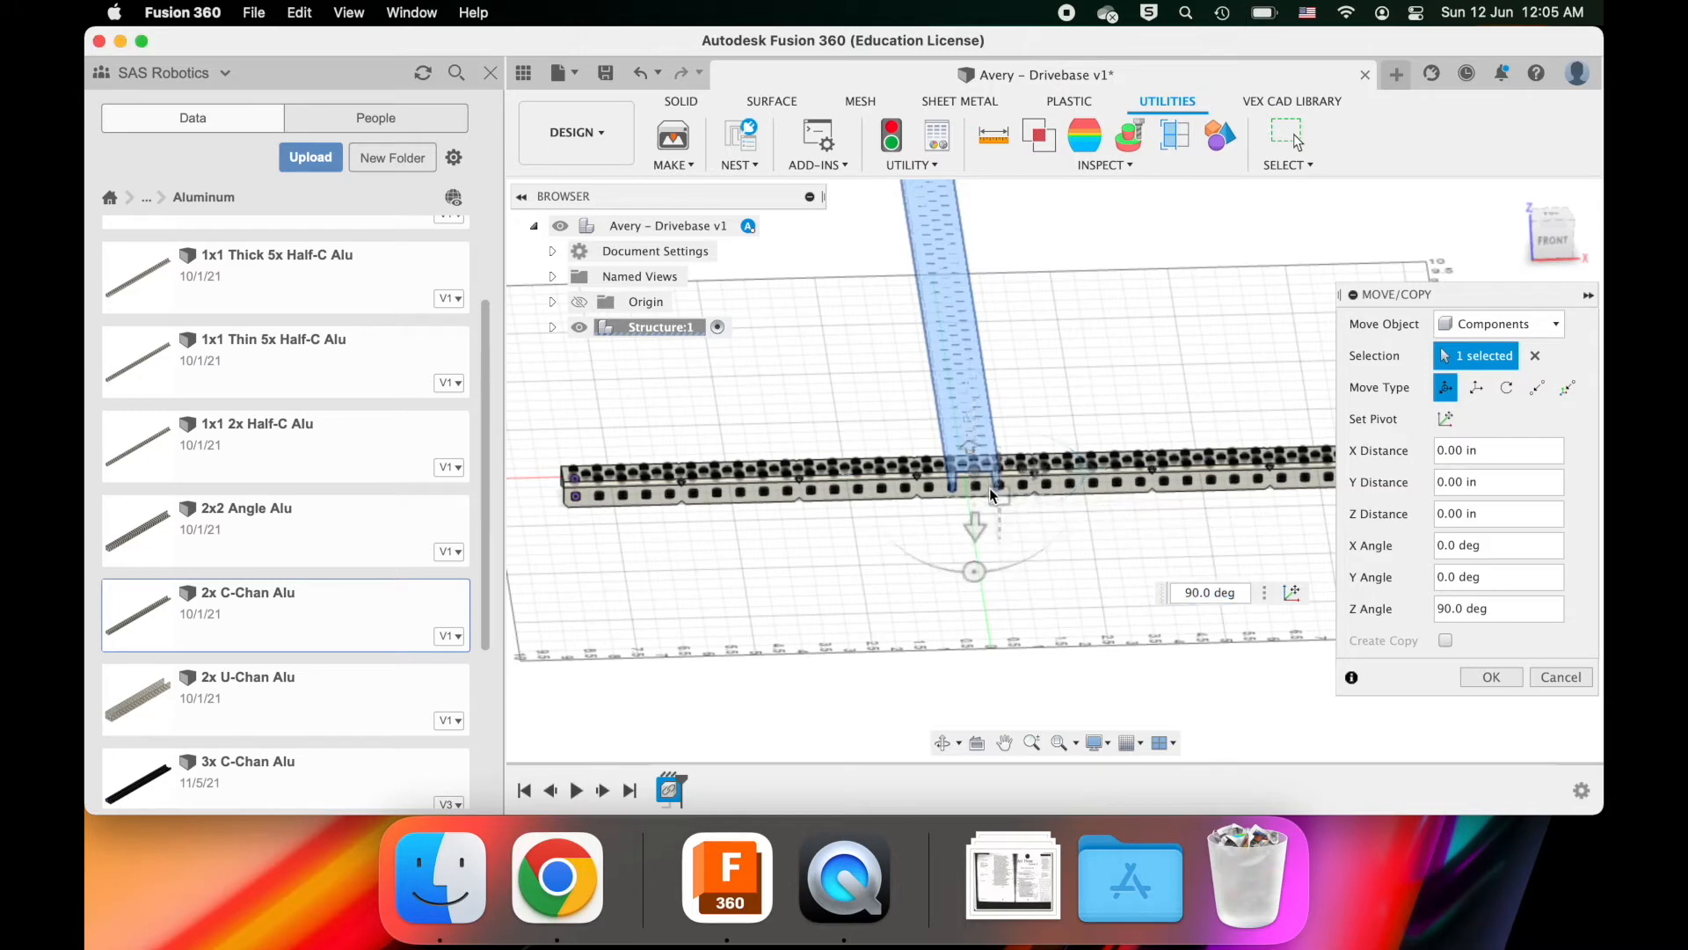
shift+scroll(991, 490, left, 10)
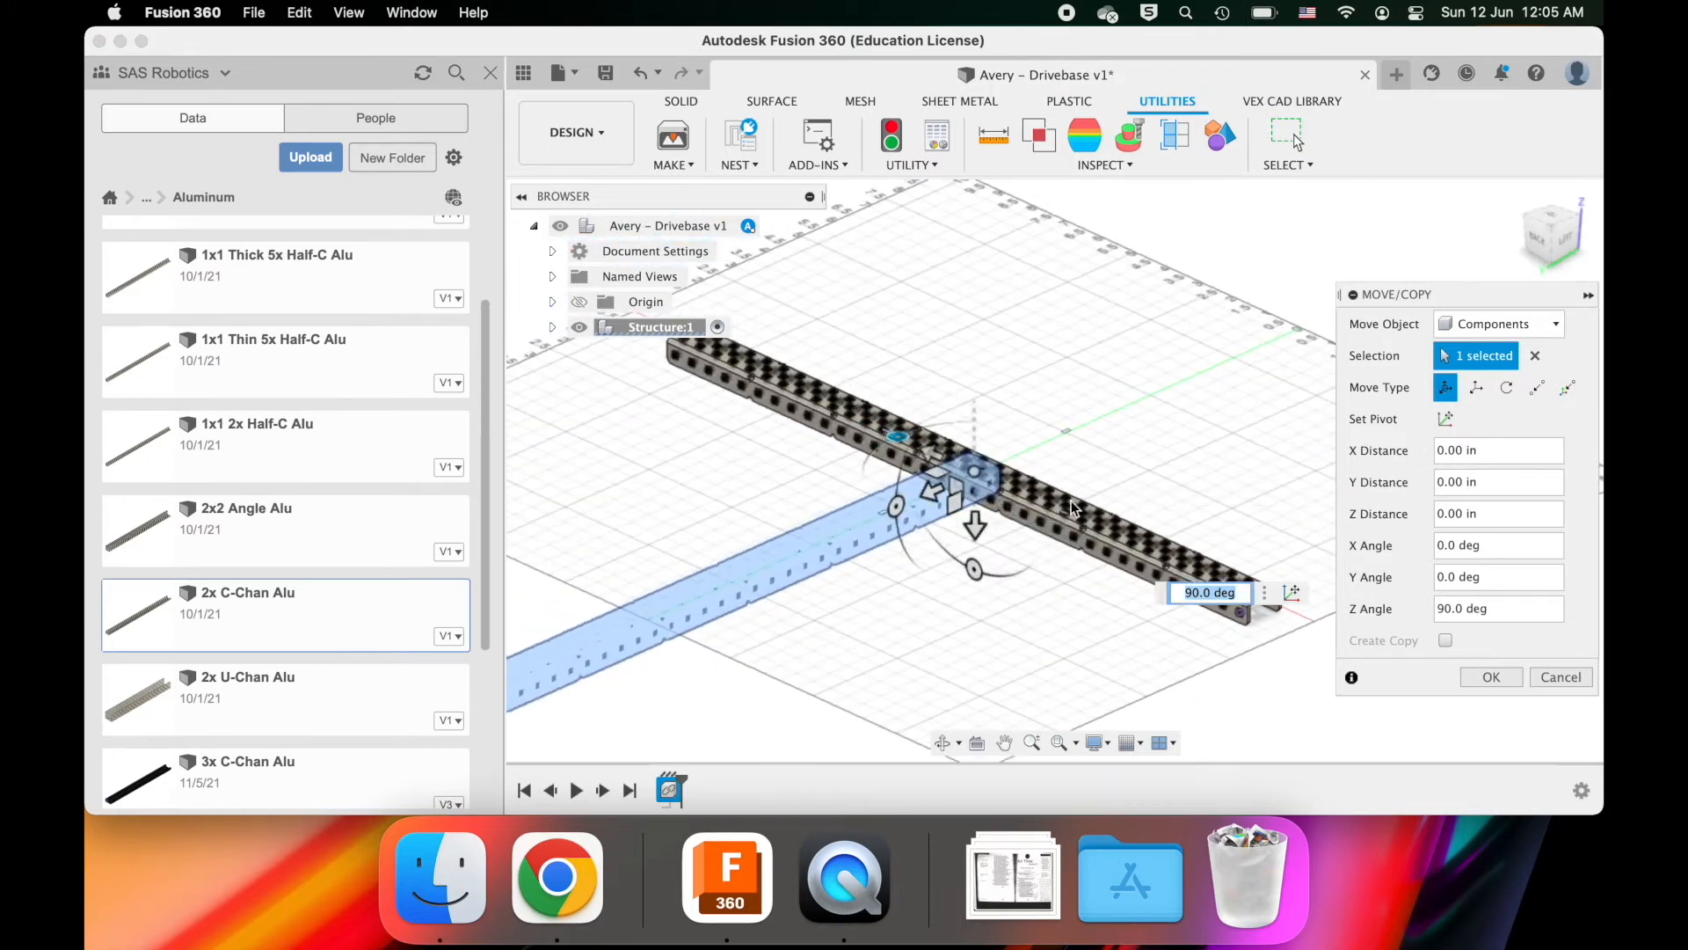
- Try shifting the C-channel -1.50 in in Z and -2.00 in in Y, and bring it back onto the origin
mouse_move(974, 508)
mouse_down()
mouse_move(971, 360)
mouse_move(977, 510)
mouse_up()
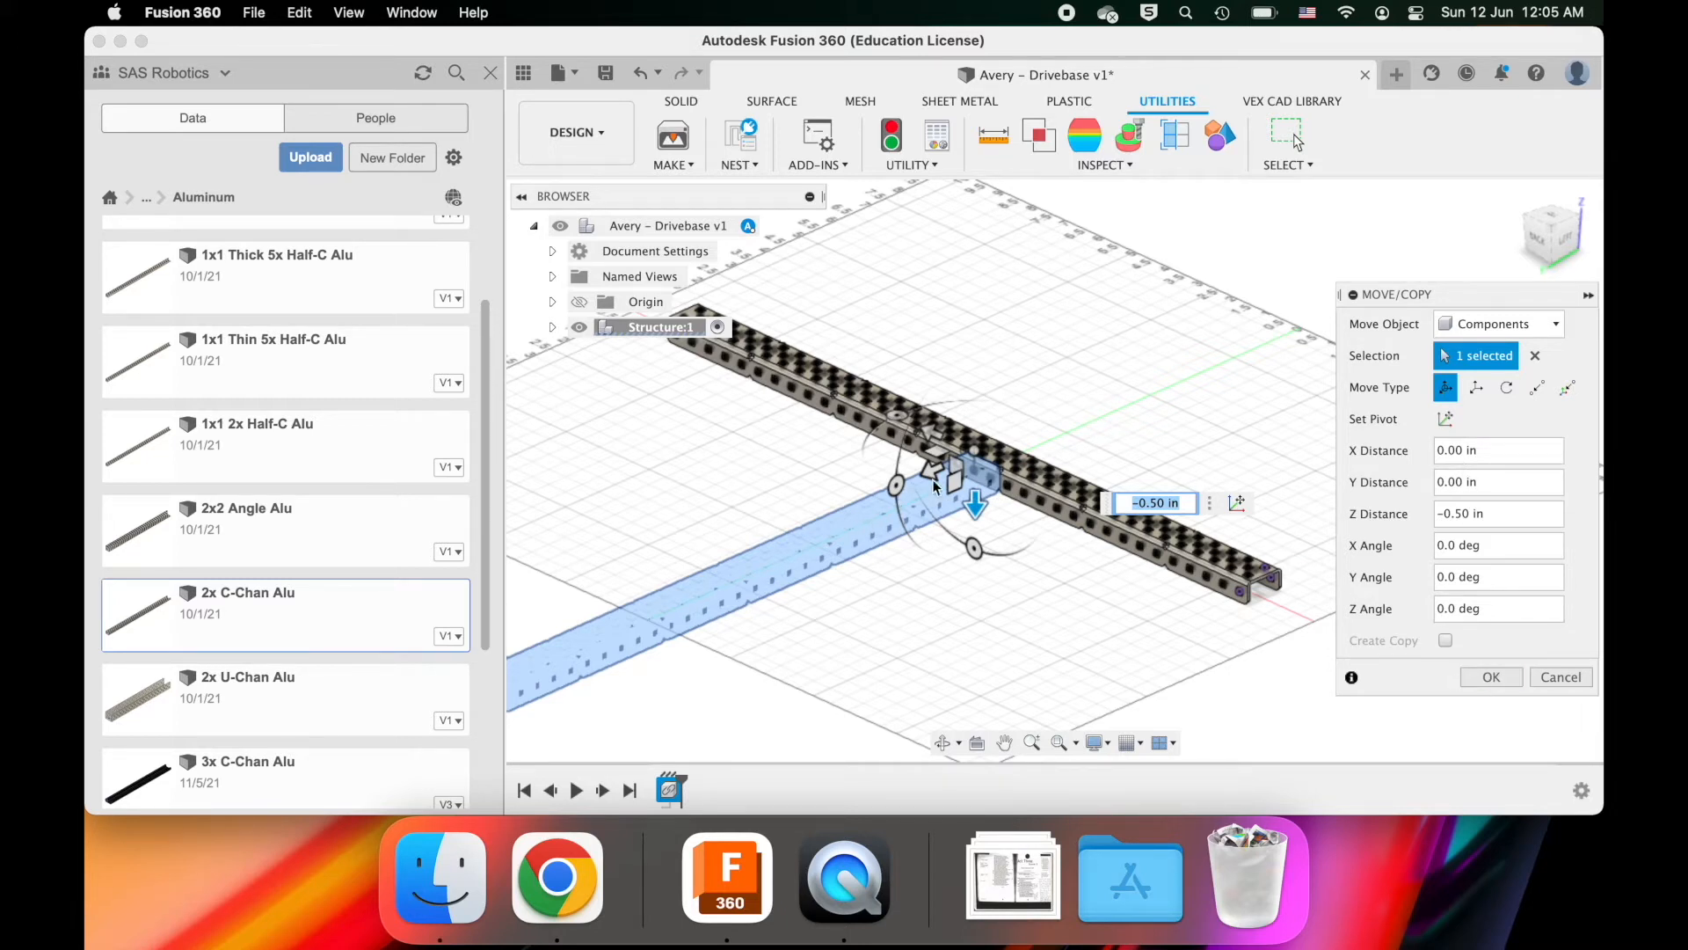
drag(987, 499, 982, 454)
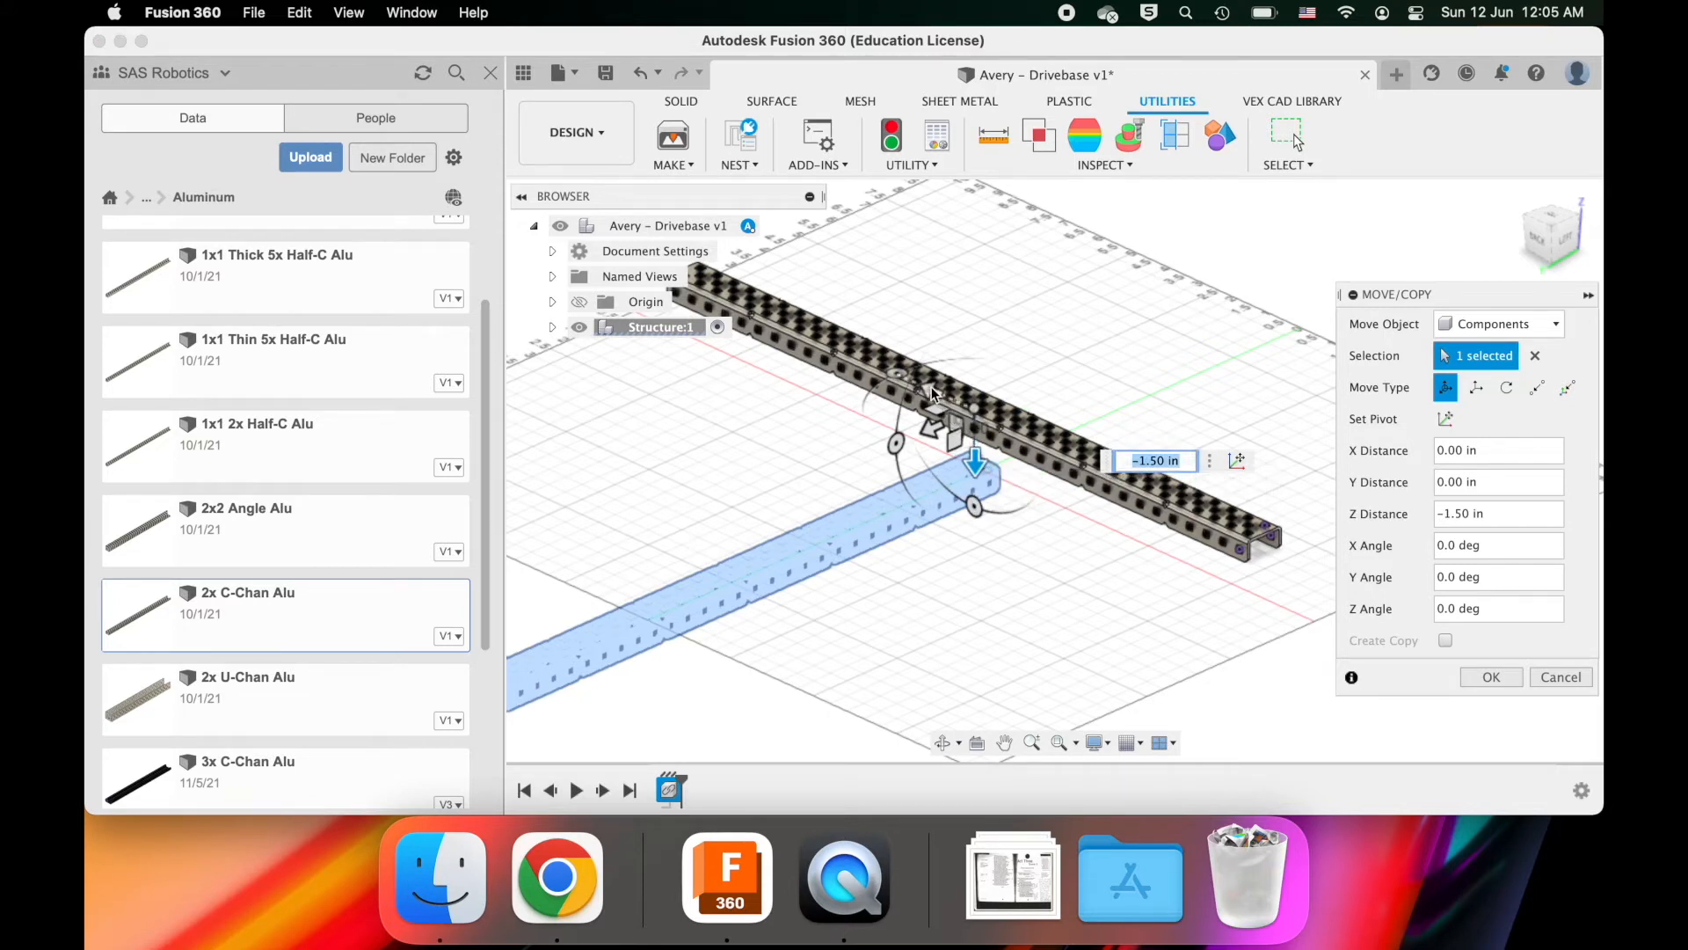
drag(932, 388, 1004, 399)
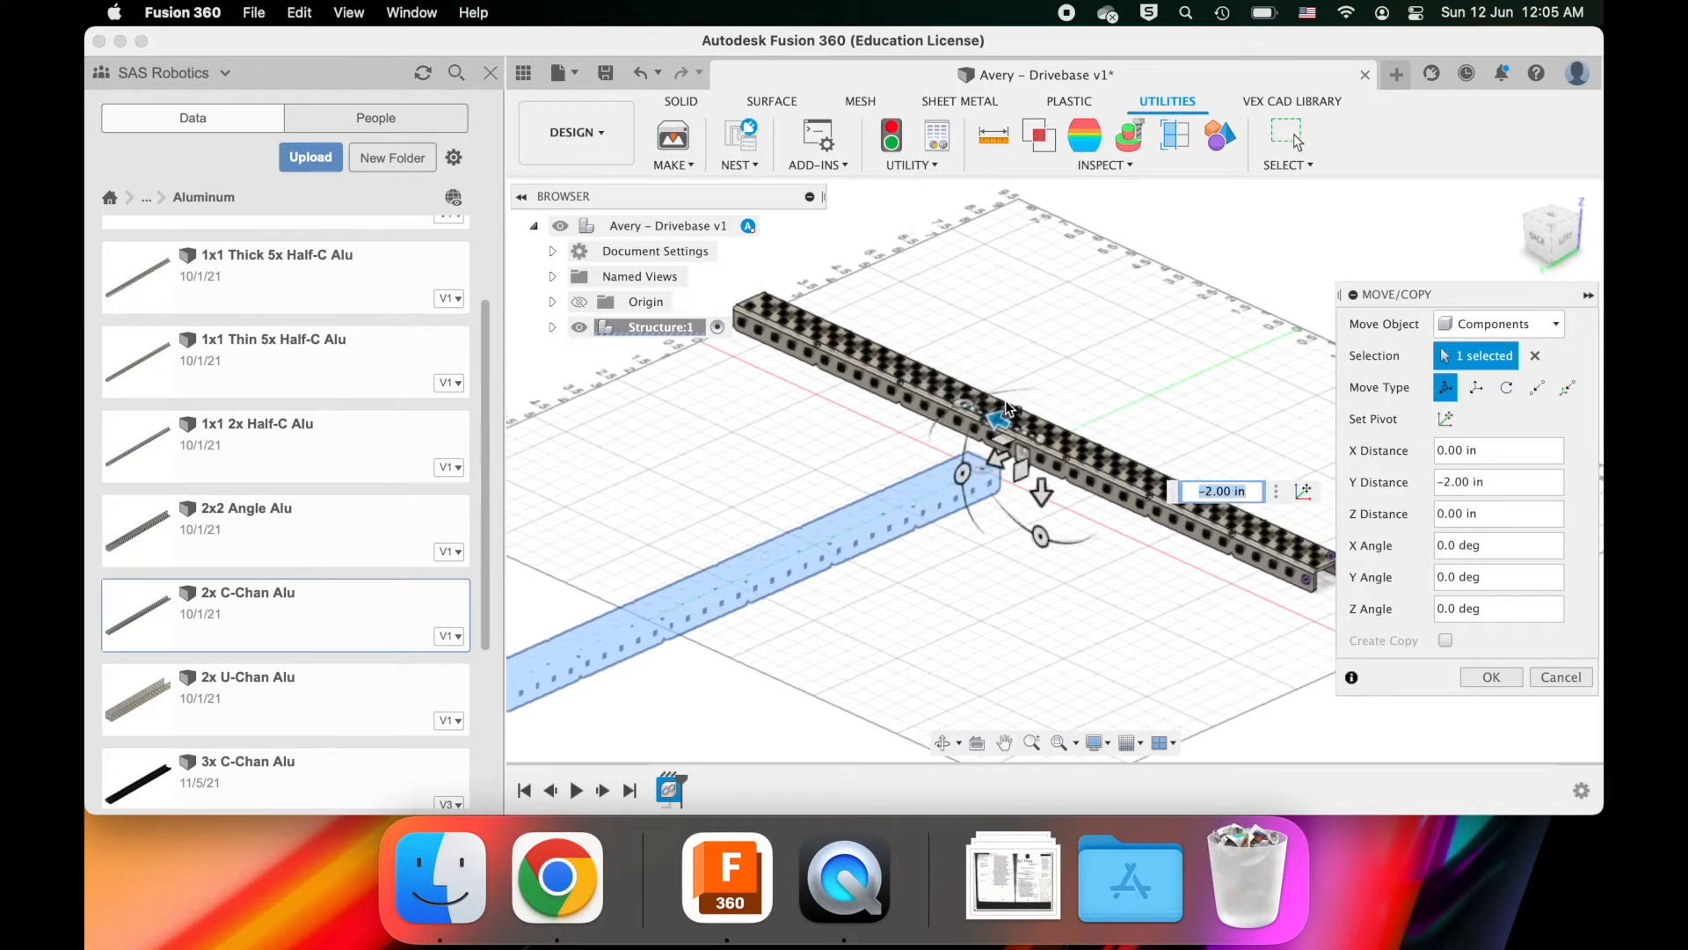
drag(1002, 422, 932, 400)
drag(977, 470, 979, 530)
- Check the rotated C-channel's position at the origin and confirm the move
scroll(991, 447, left, 4)
scroll(991, 448, up, 4)
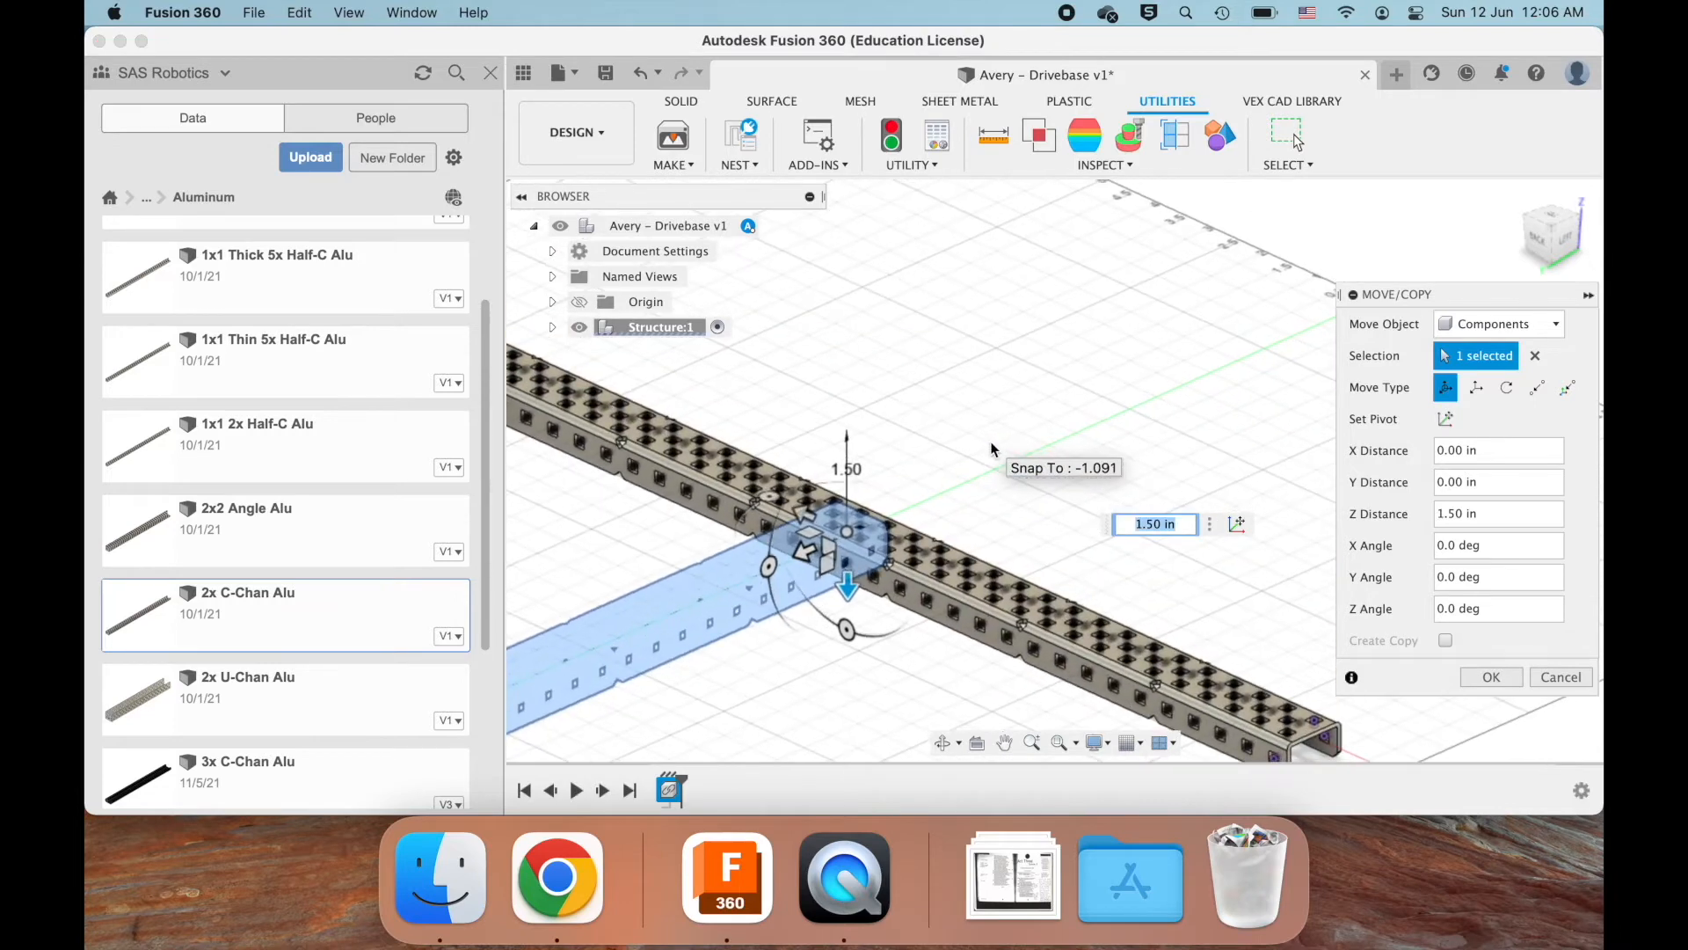
scroll(906, 530, down, 6)
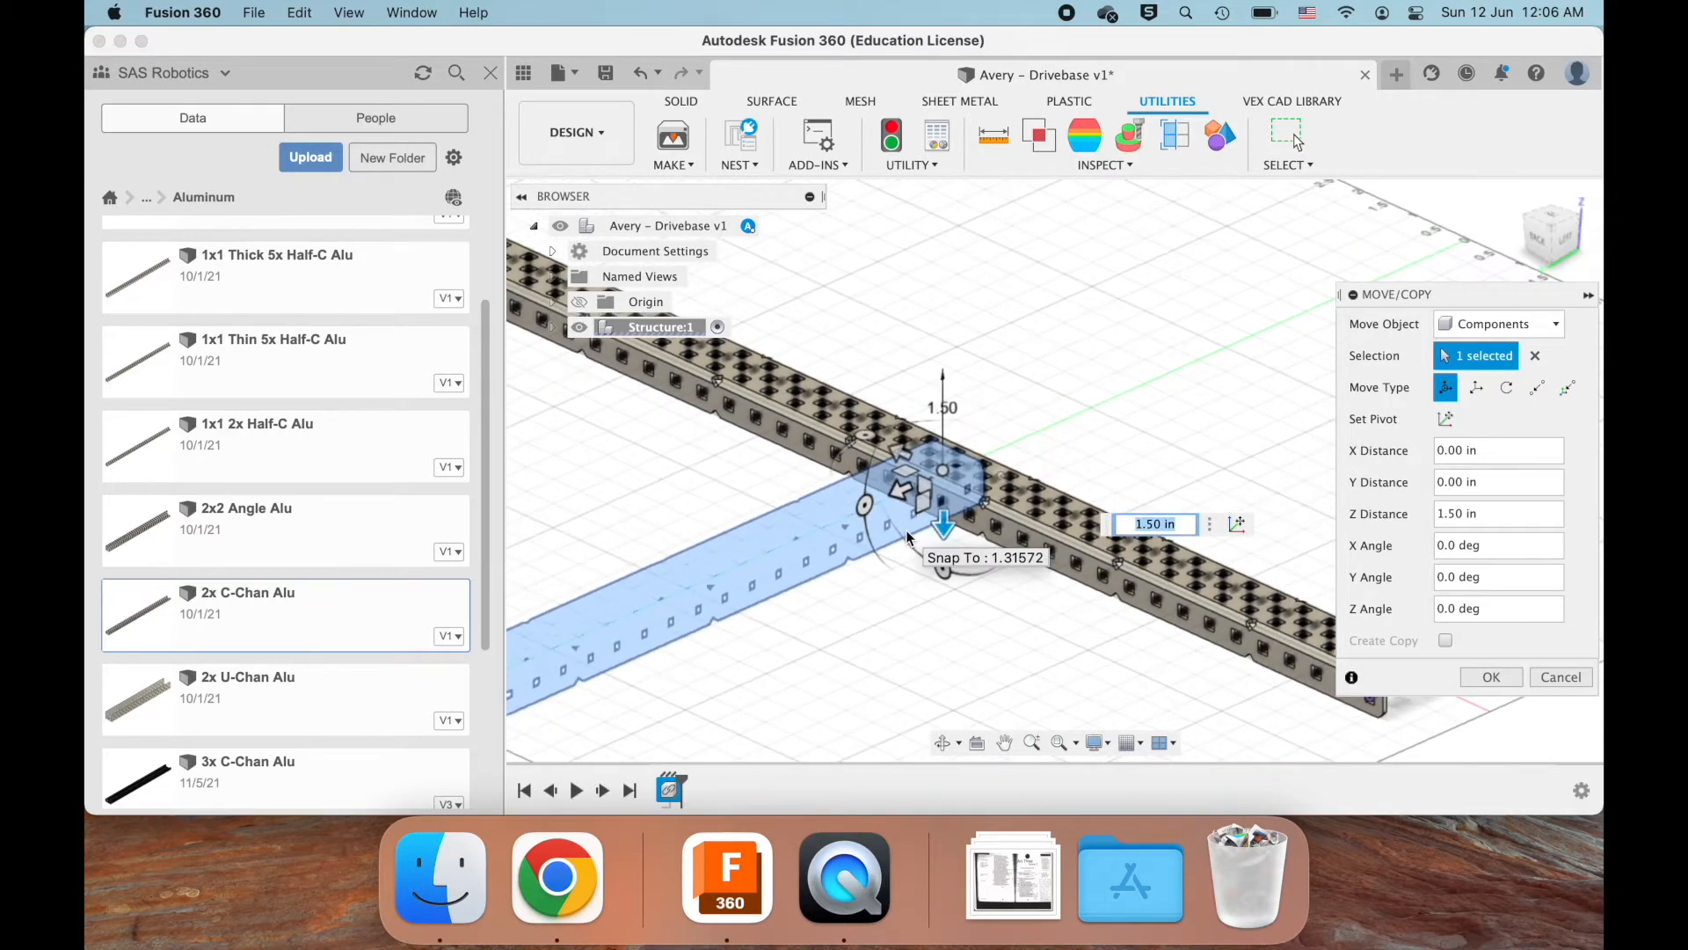
scroll(908, 535, up, 5)
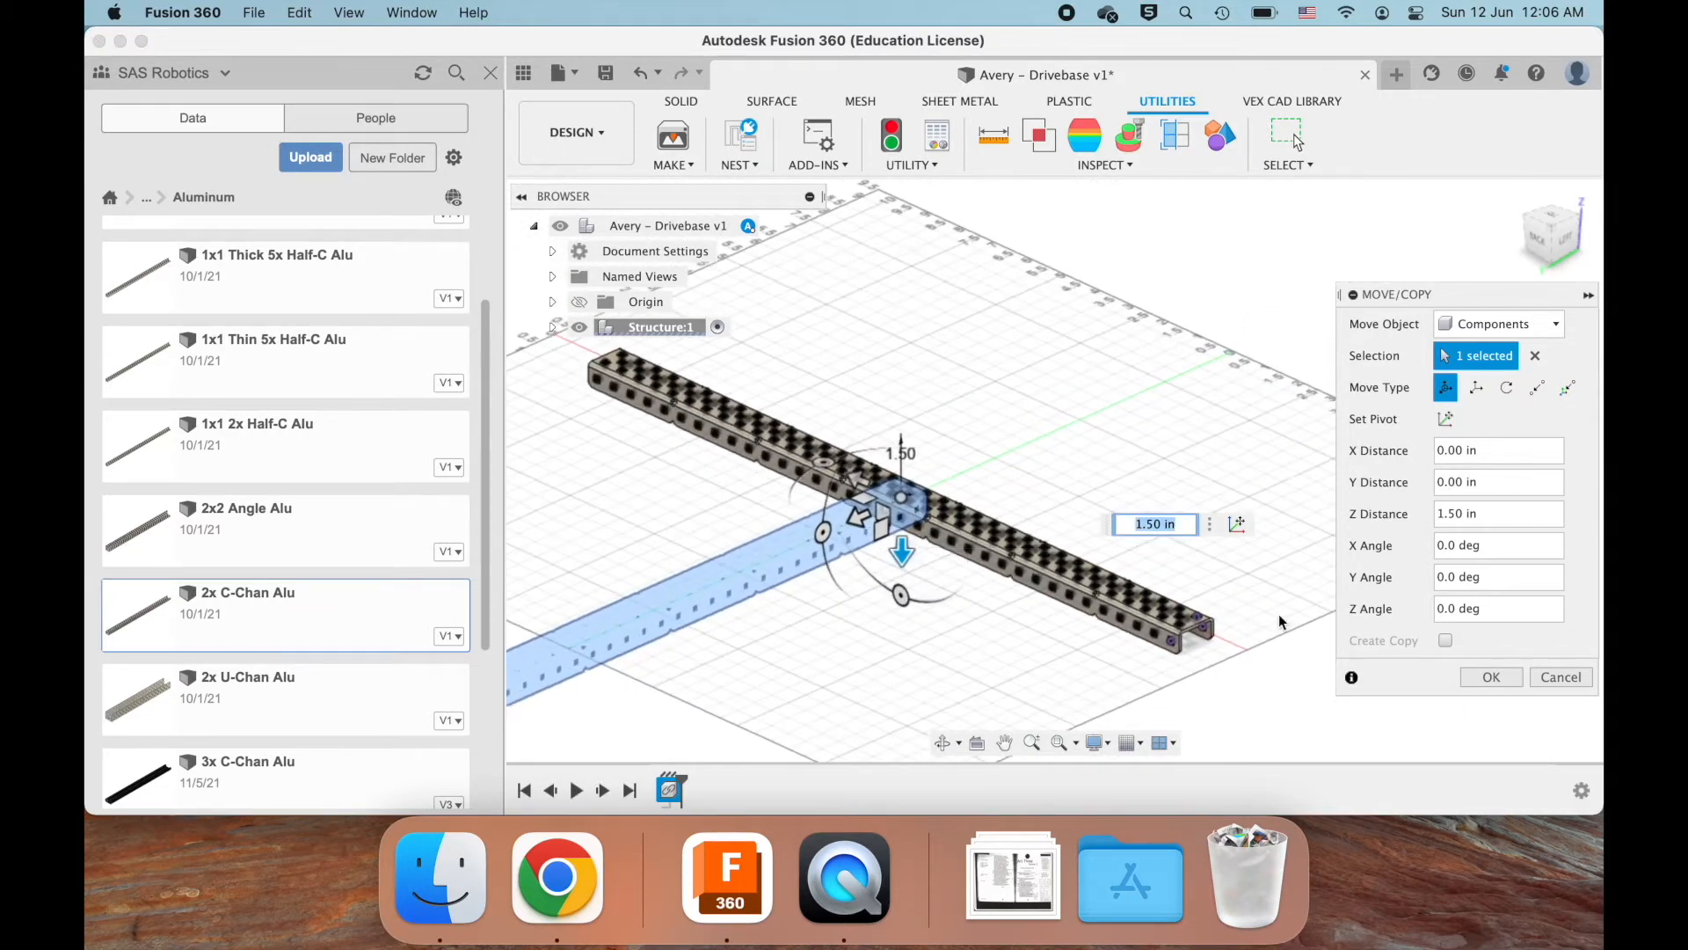
click(1488, 677)
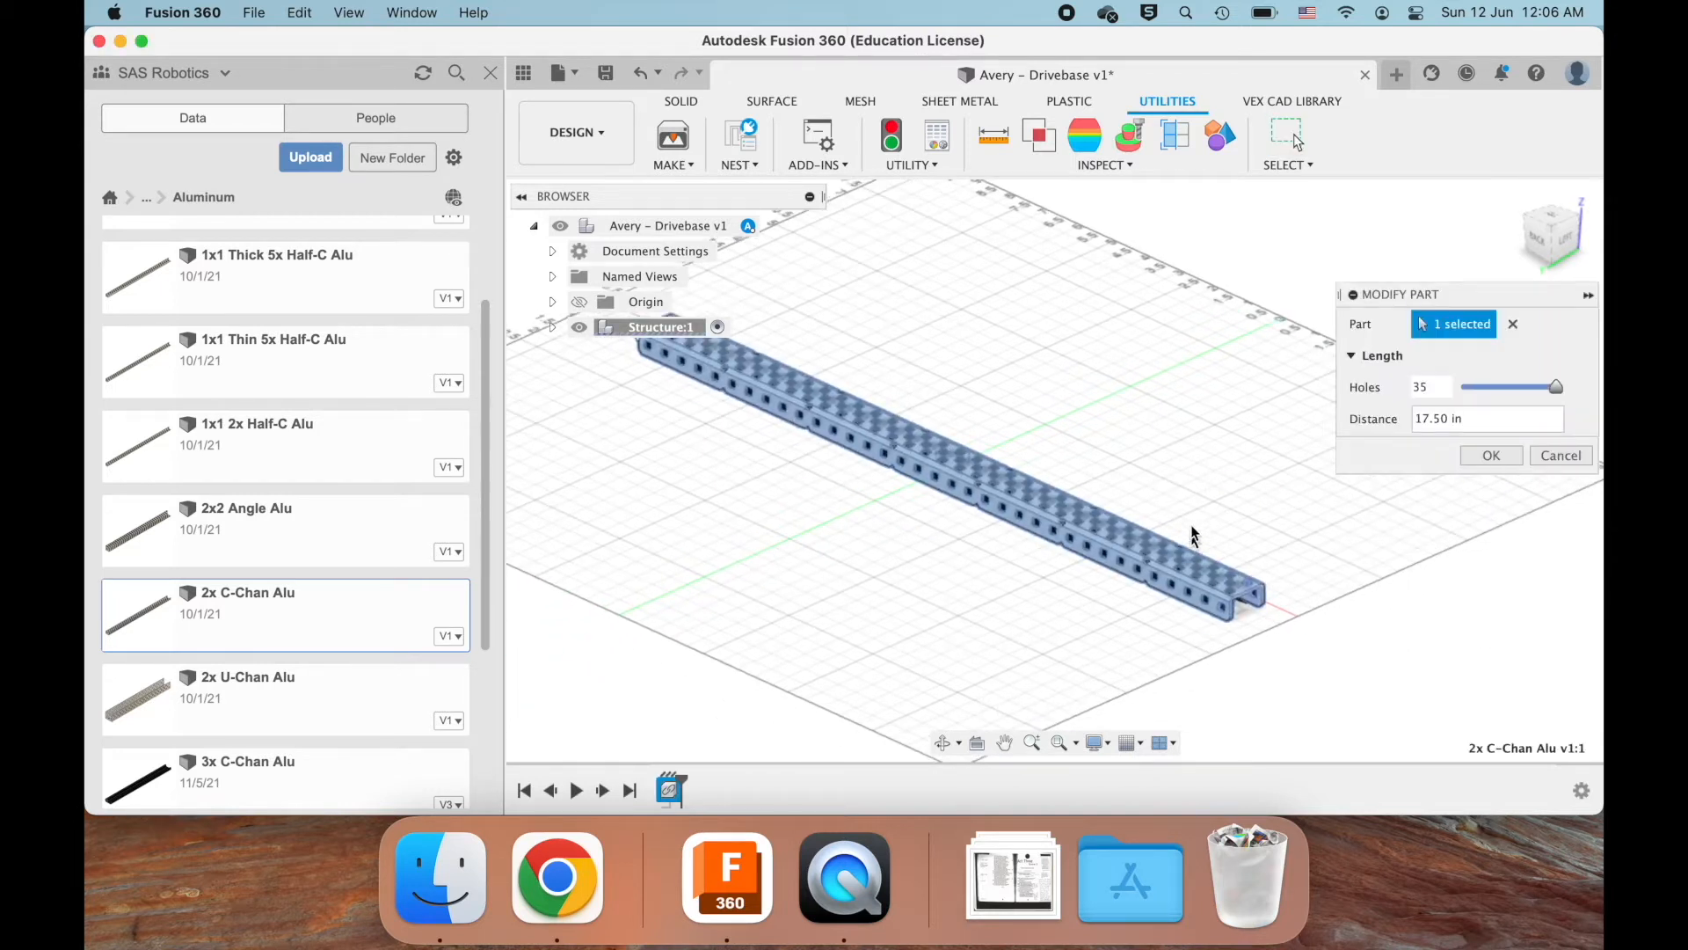
- Locate the Modify Part tool in the VEX CAD library and confirm the C-channel's length at 35 holes
click(1292, 102)
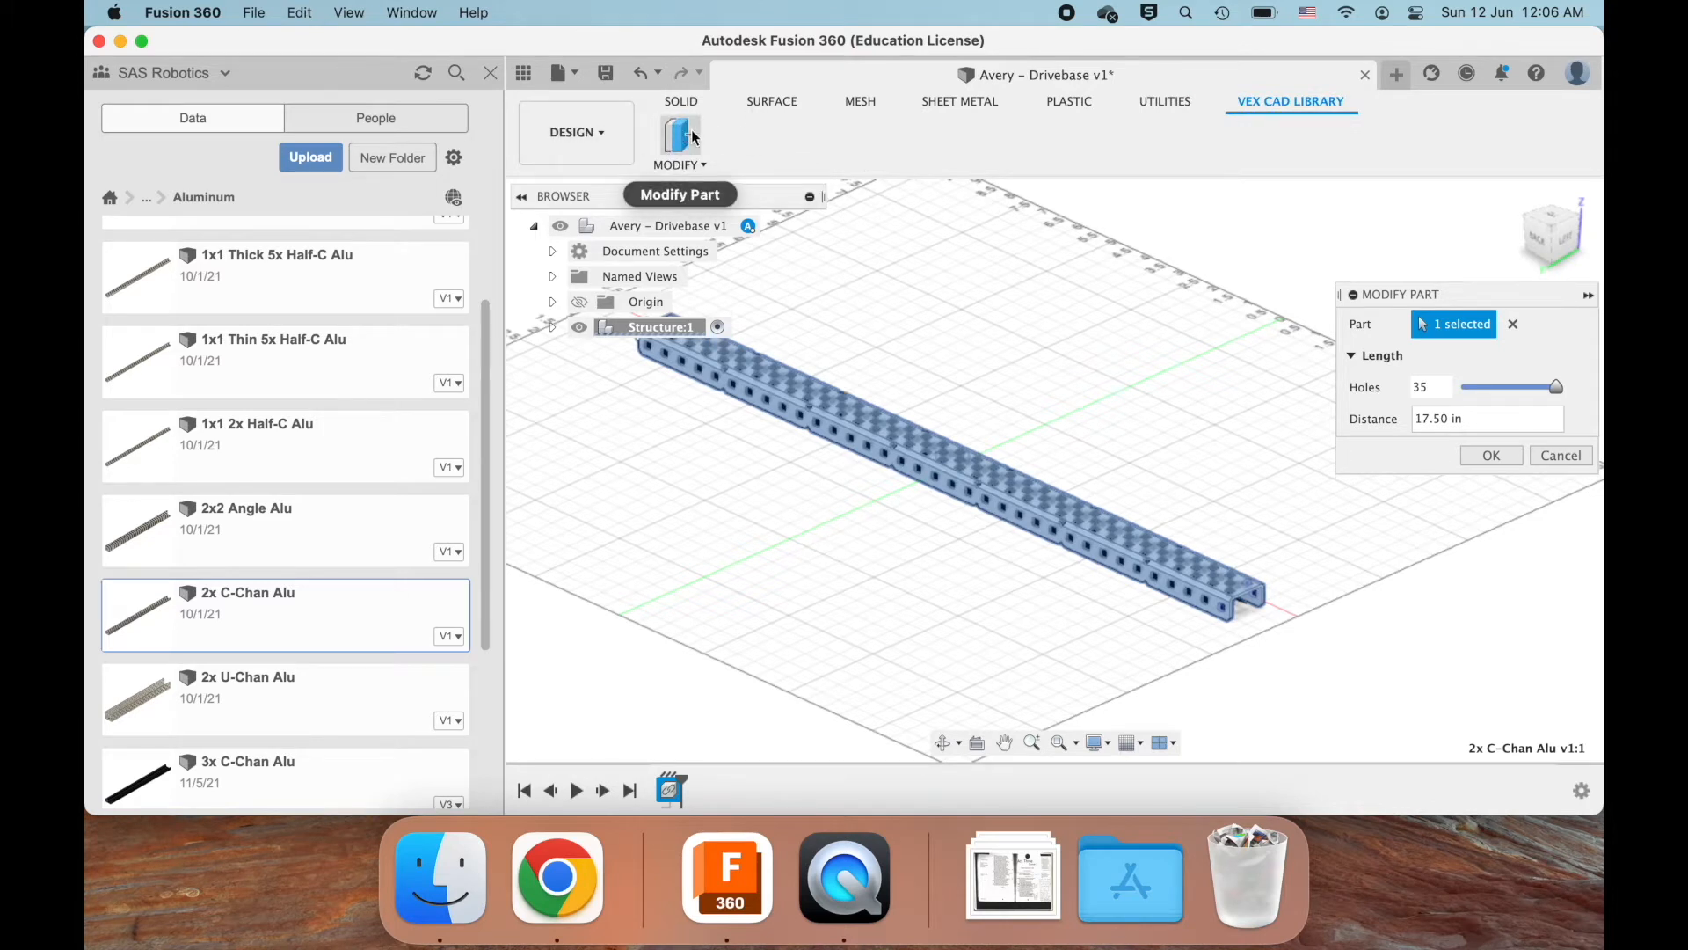
click(694, 103)
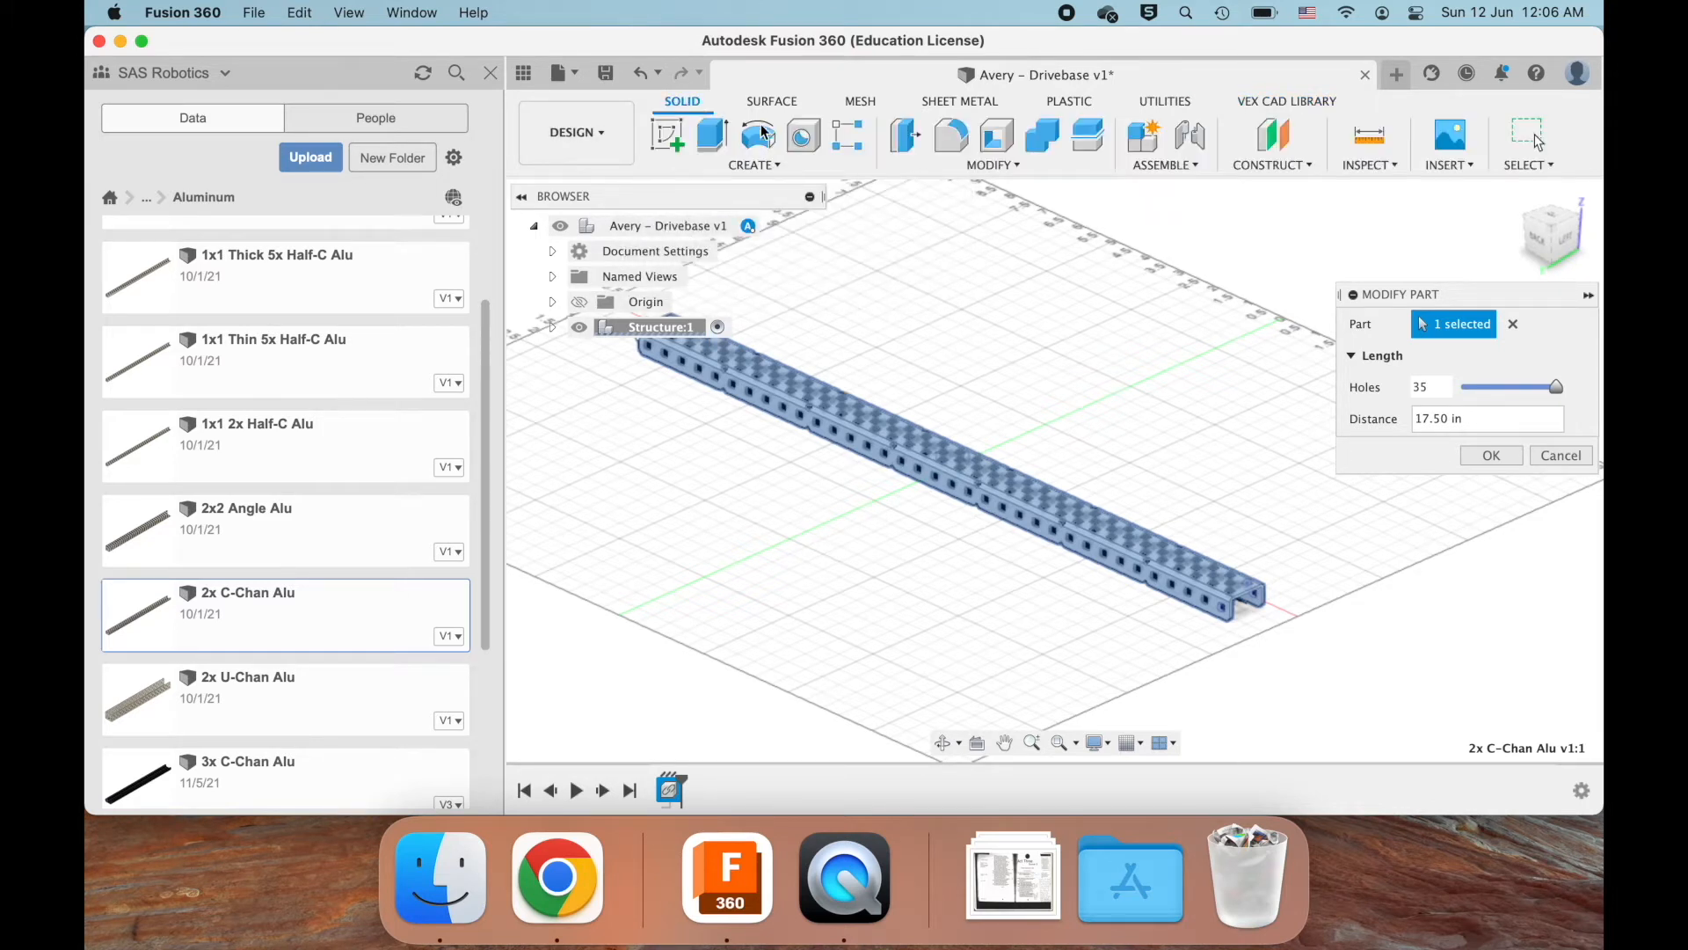
scroll(1237, 387, left, 5)
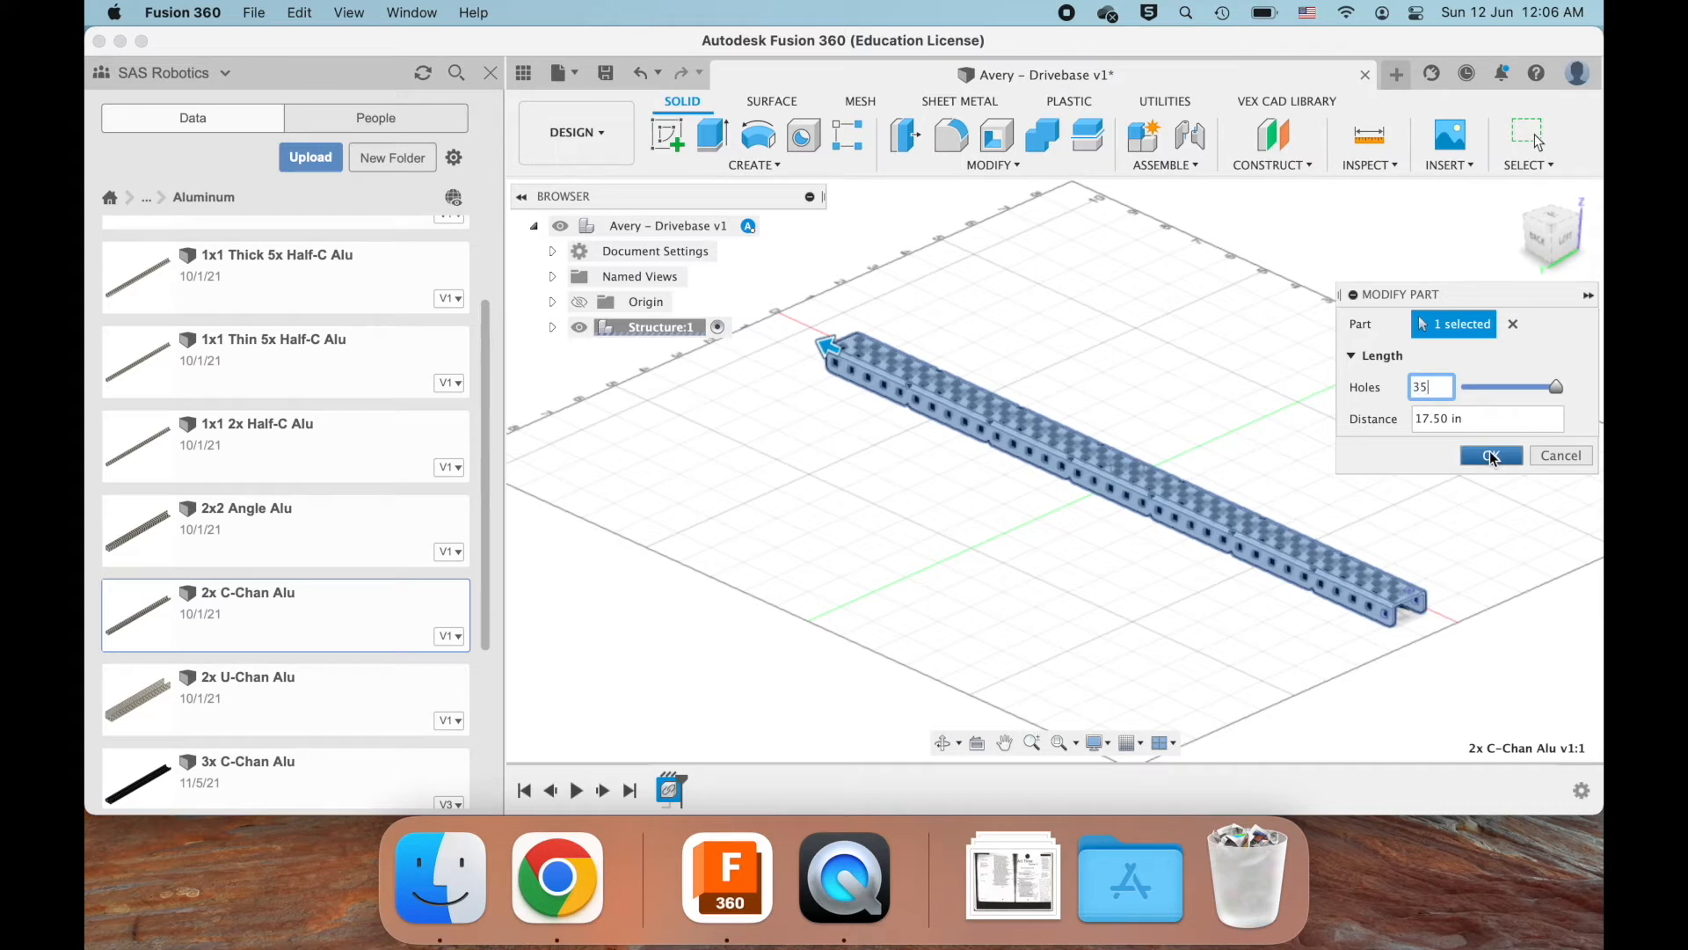
key(Return)
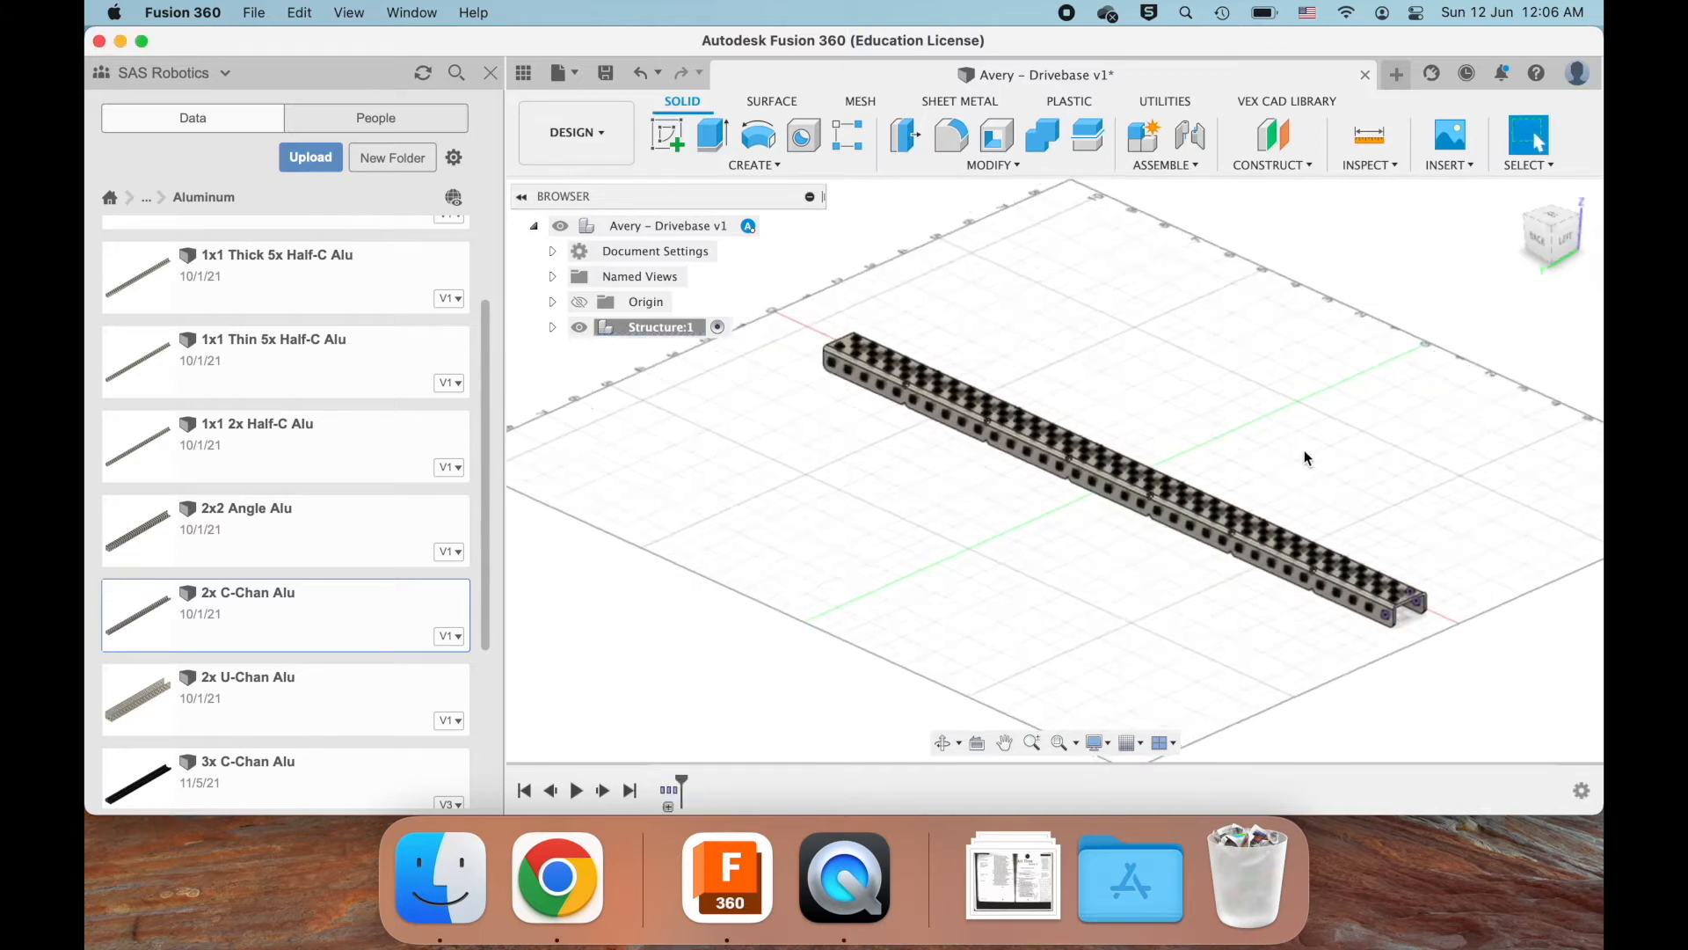
scroll(1305, 452, down, 2)
scroll(1305, 452, right, 3)
scroll(1305, 452, up, 3)
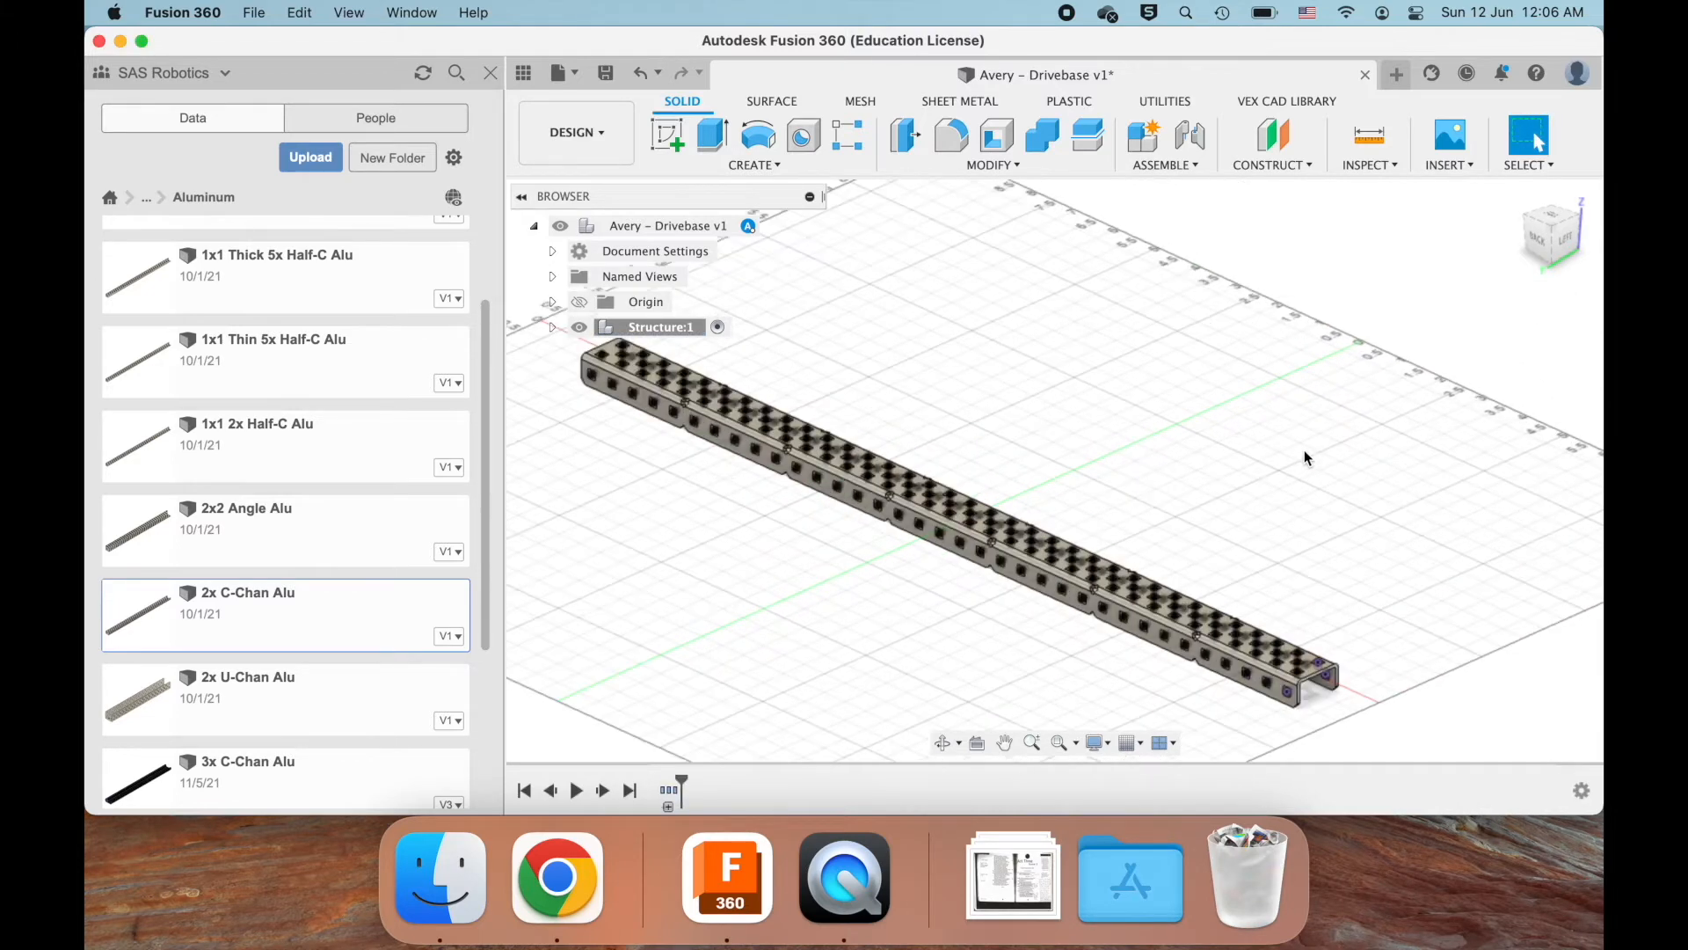
- Insert a second 2x C-Chan Alu from the Aluminum folder into the Structure component
shift+scroll(1174, 466, right, 10)
shift+scroll(1173, 464, right, 10)
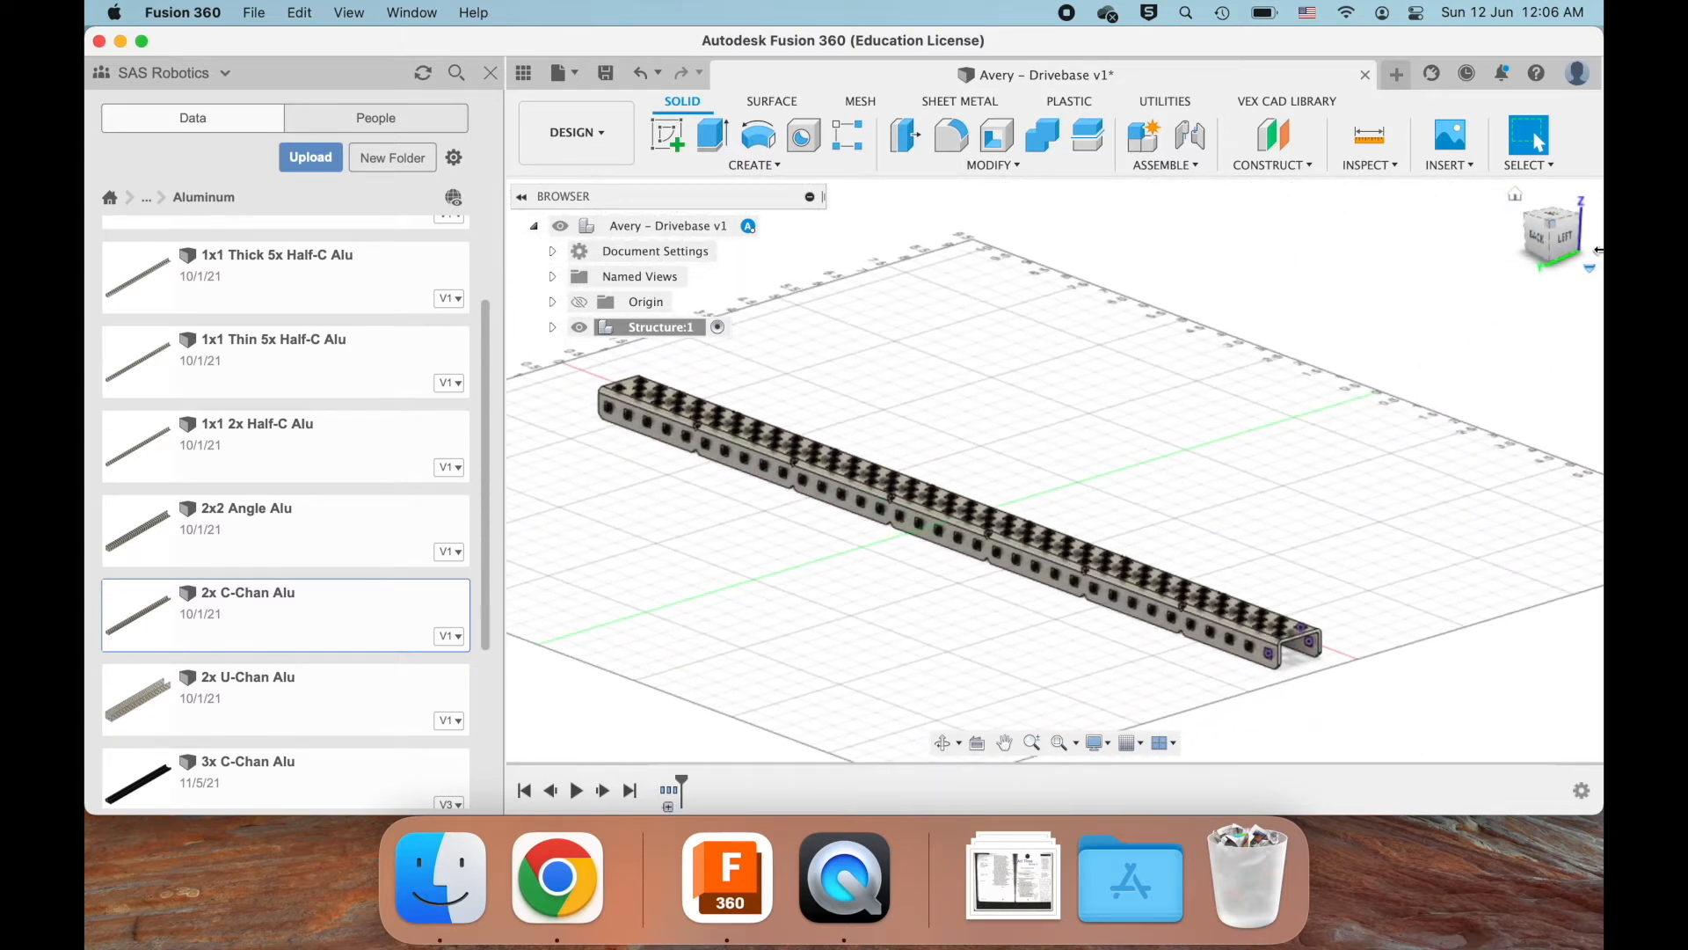
scroll(1051, 436, left, 1)
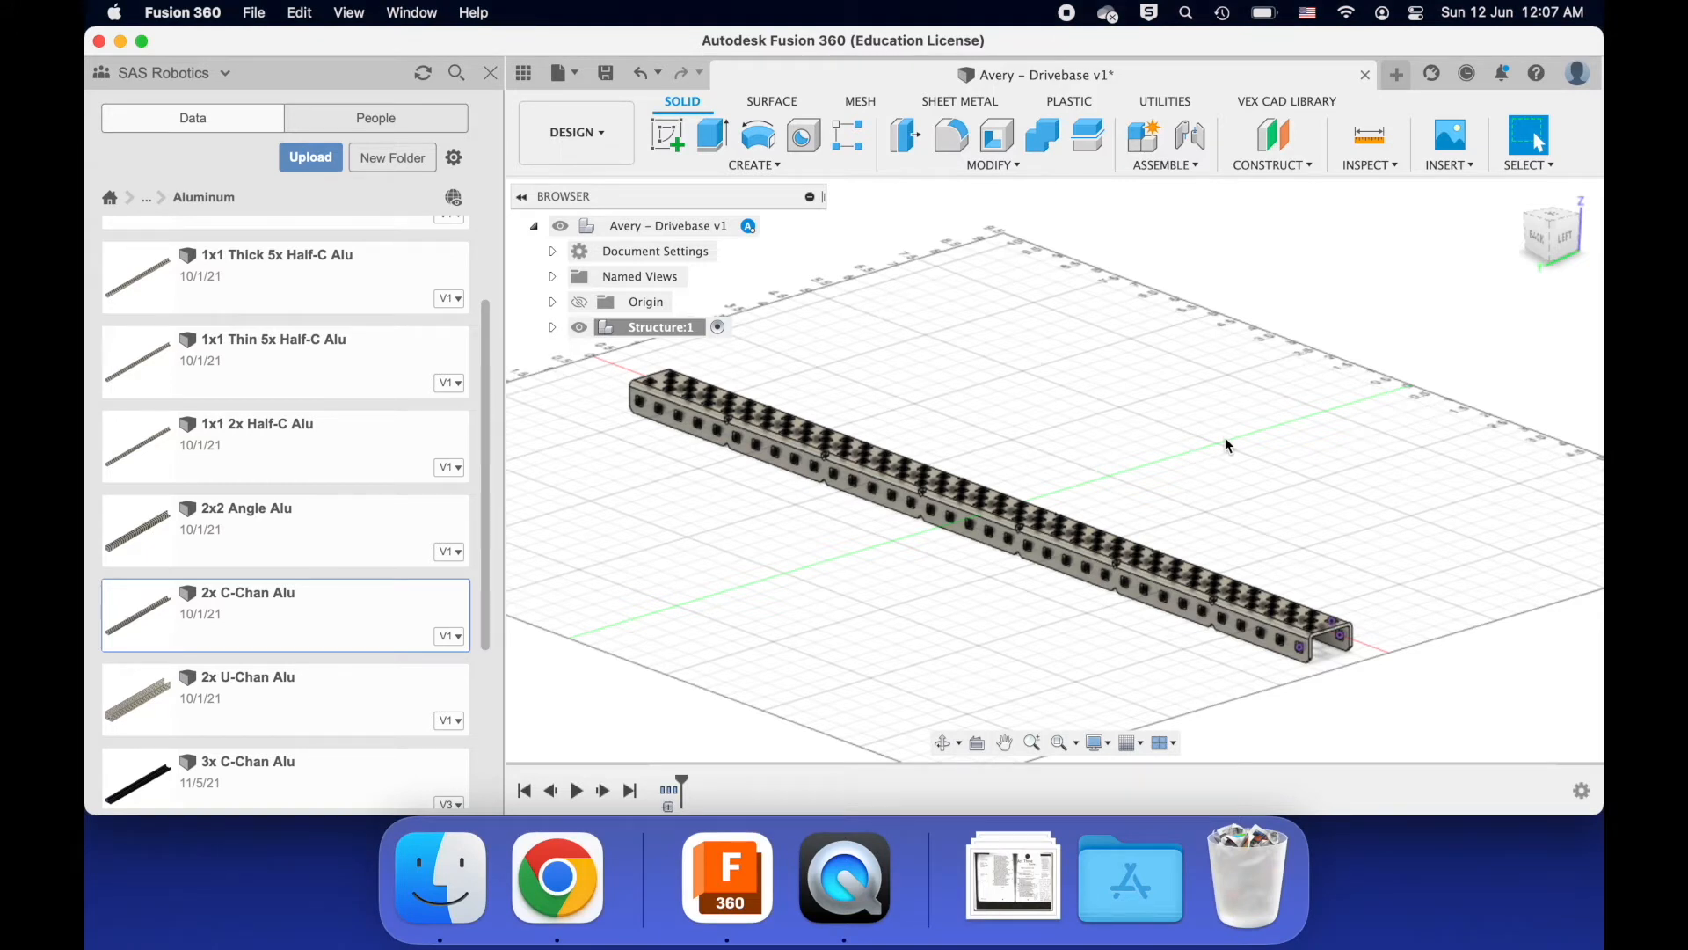
right_click(223, 617)
click(308, 585)
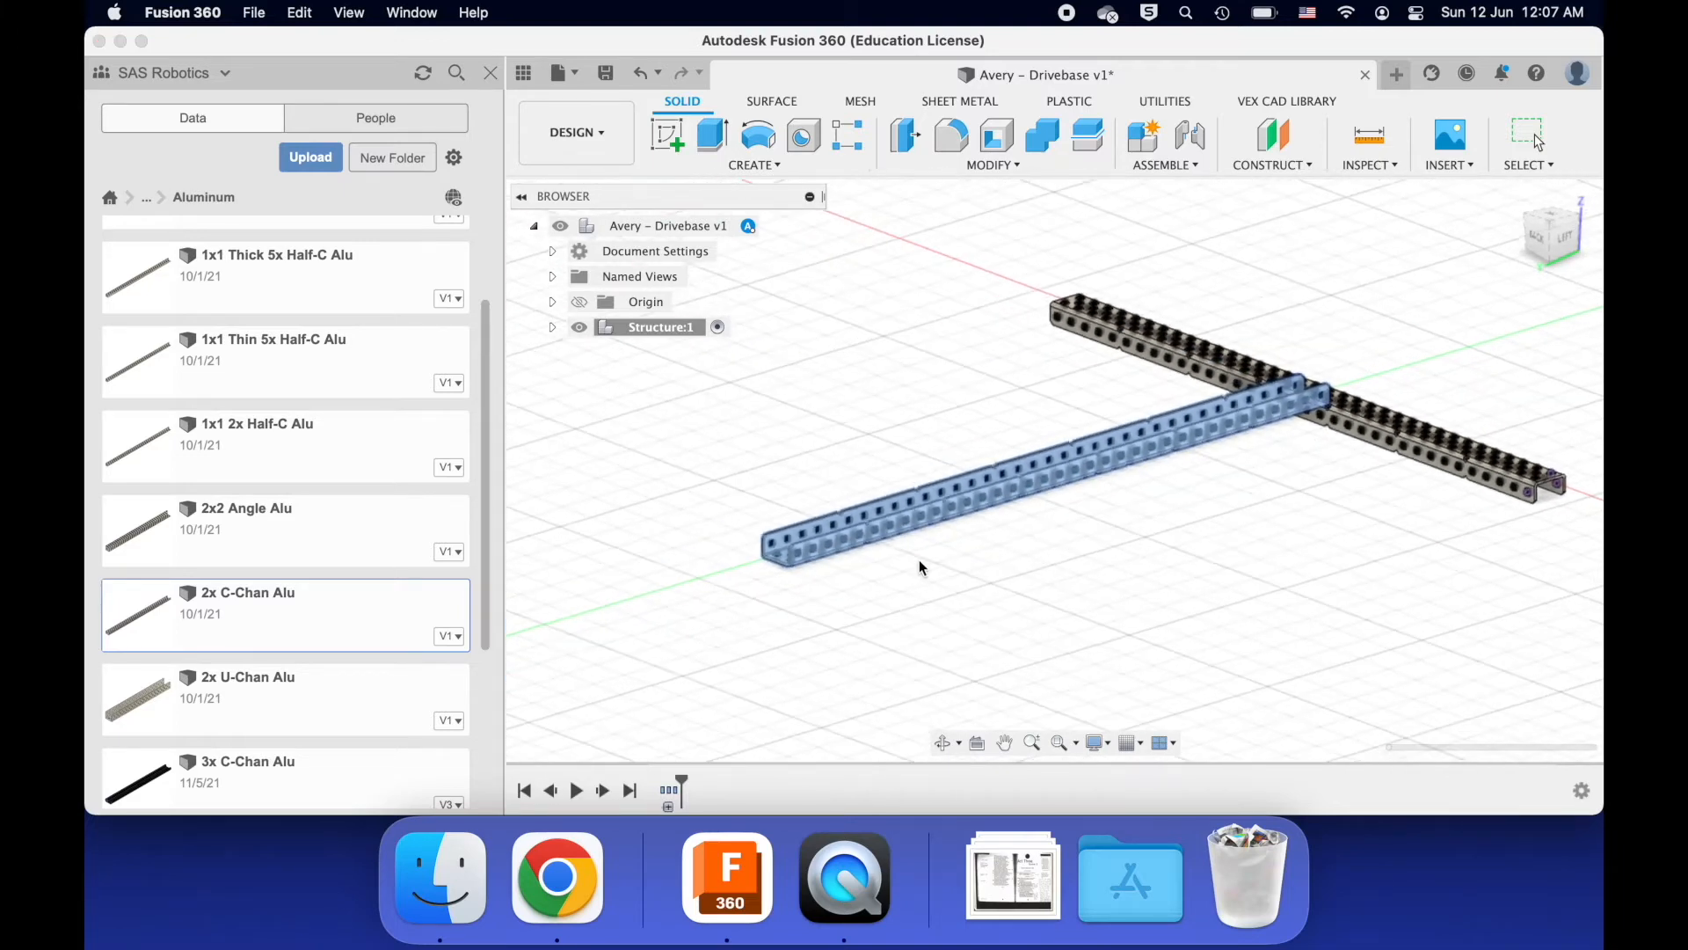
- Rotate the second C-channel -90 degrees about the Y axis so it stands on its side
scroll(919, 567, right, 4)
shift+scroll(920, 567, up, 5)
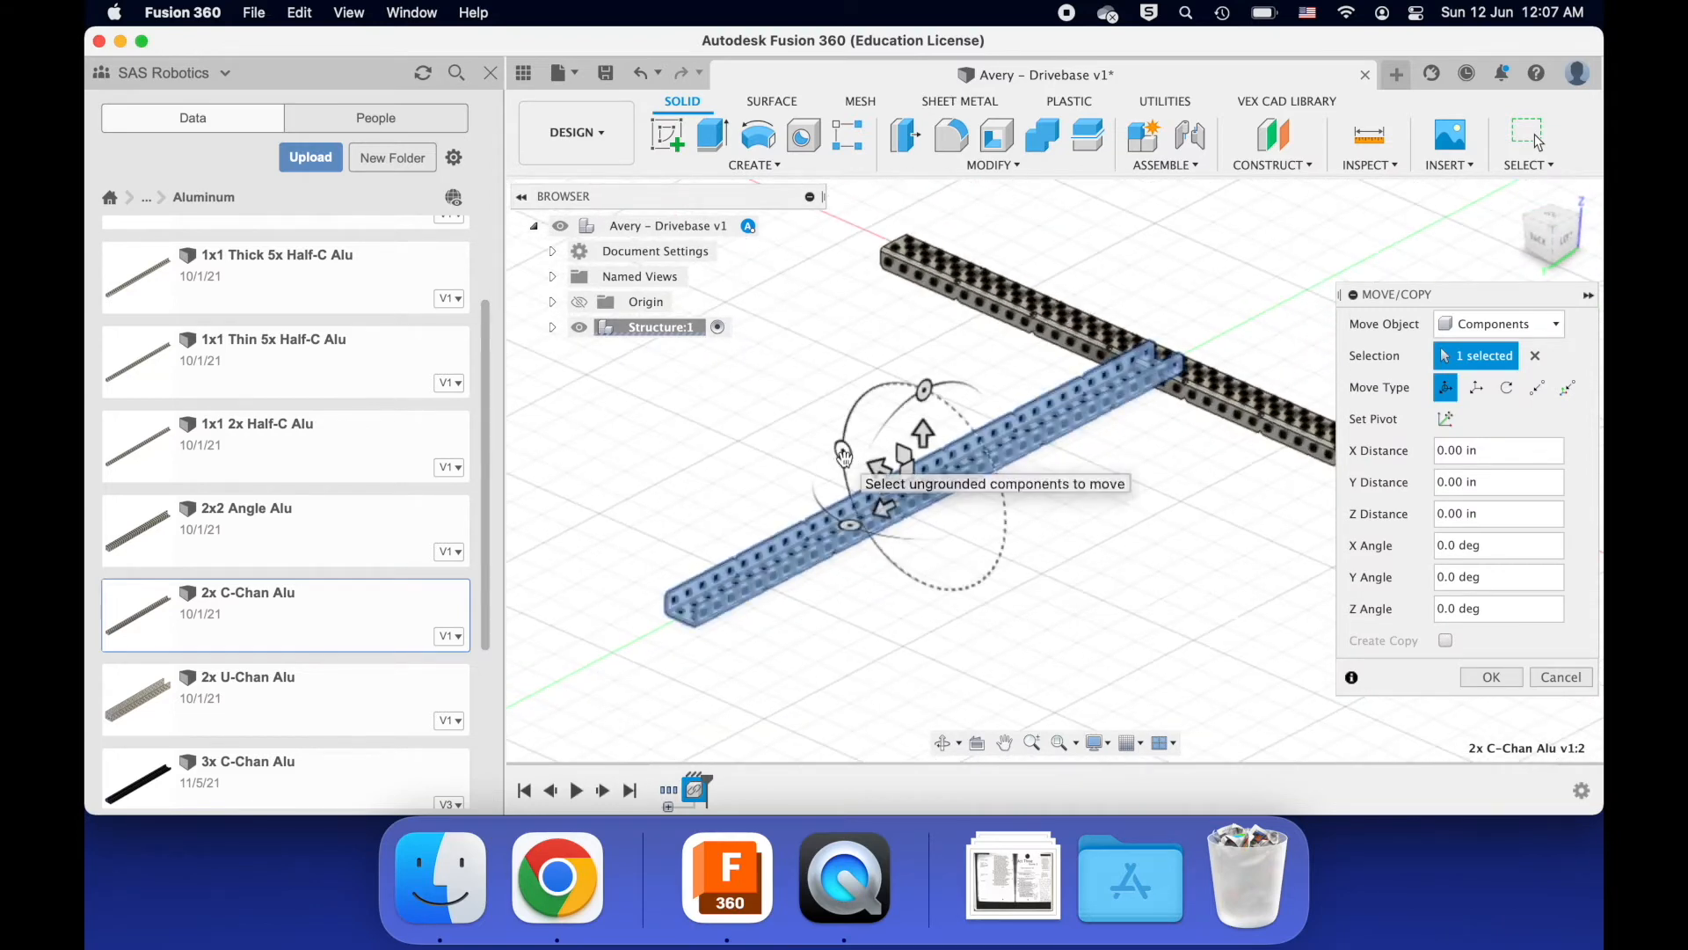
drag(842, 454, 924, 387)
scroll(1134, 441, left, 4)
scroll(1132, 435, up, 5)
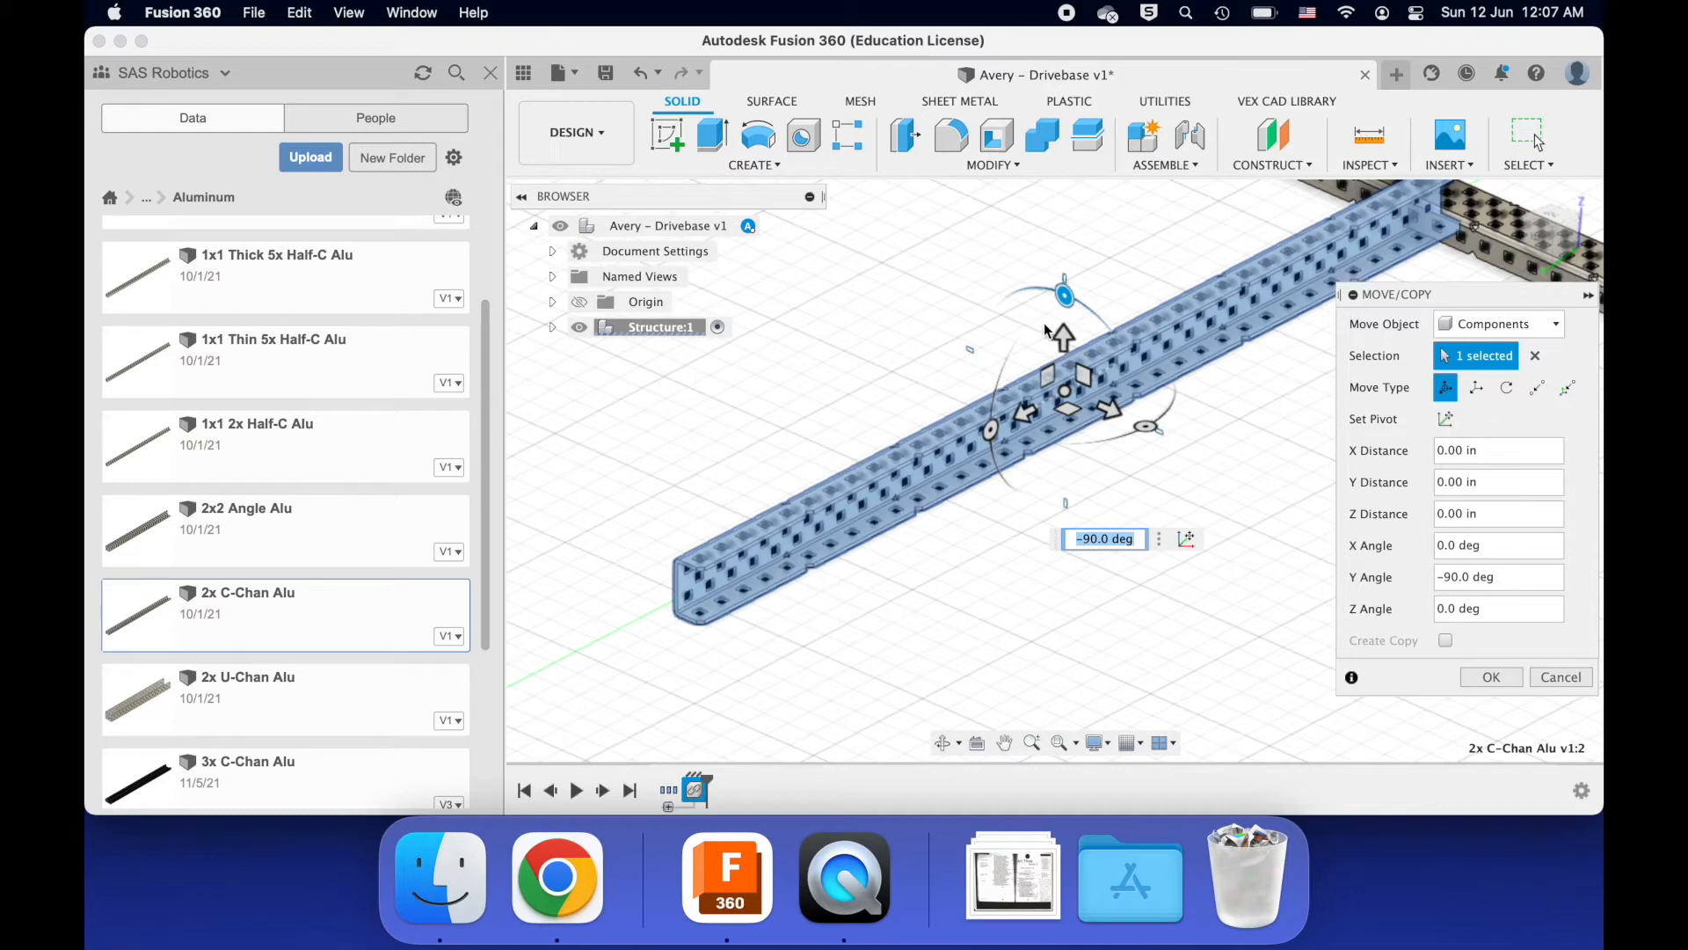
- Inspect the rotated C-channel's orientation relative to the first C-channel from several angles
scroll(881, 507, left, 3)
scroll(882, 508, down, 3)
scroll(881, 508, right, 5)
scroll(882, 507, right, 3)
shift+scroll(1017, 398, left, 5)
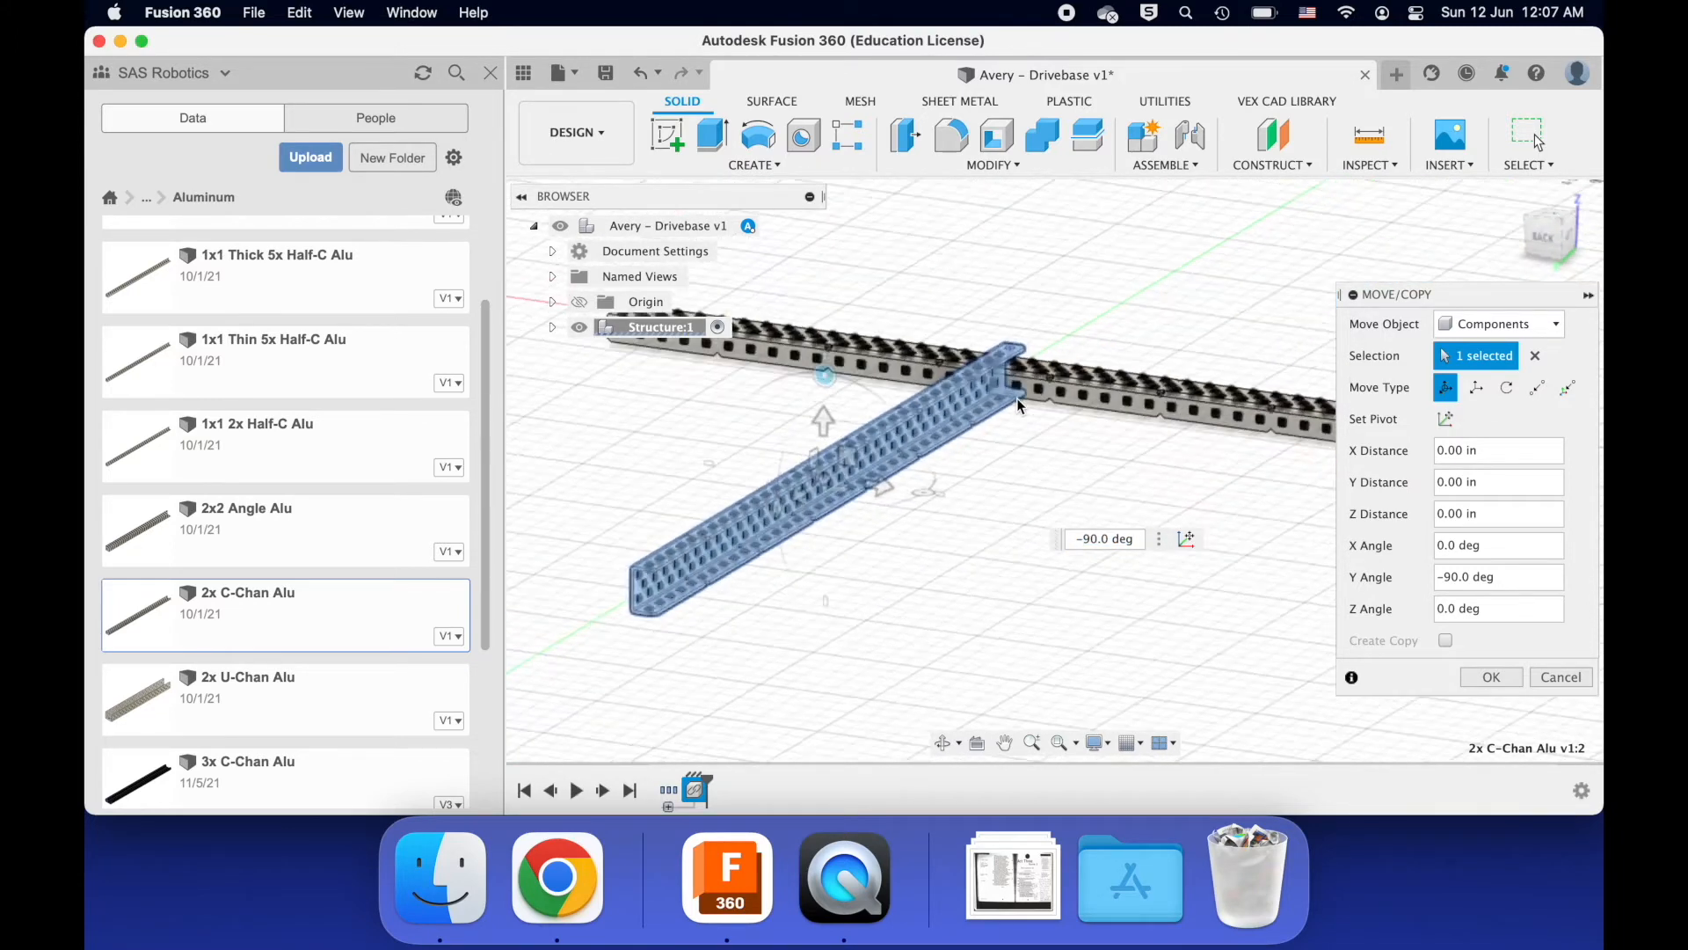
shift+scroll(1017, 397, right, 3)
scroll(1017, 404, right, 1)
scroll(1017, 404, left, 5)
scroll(1017, 404, down, 2)
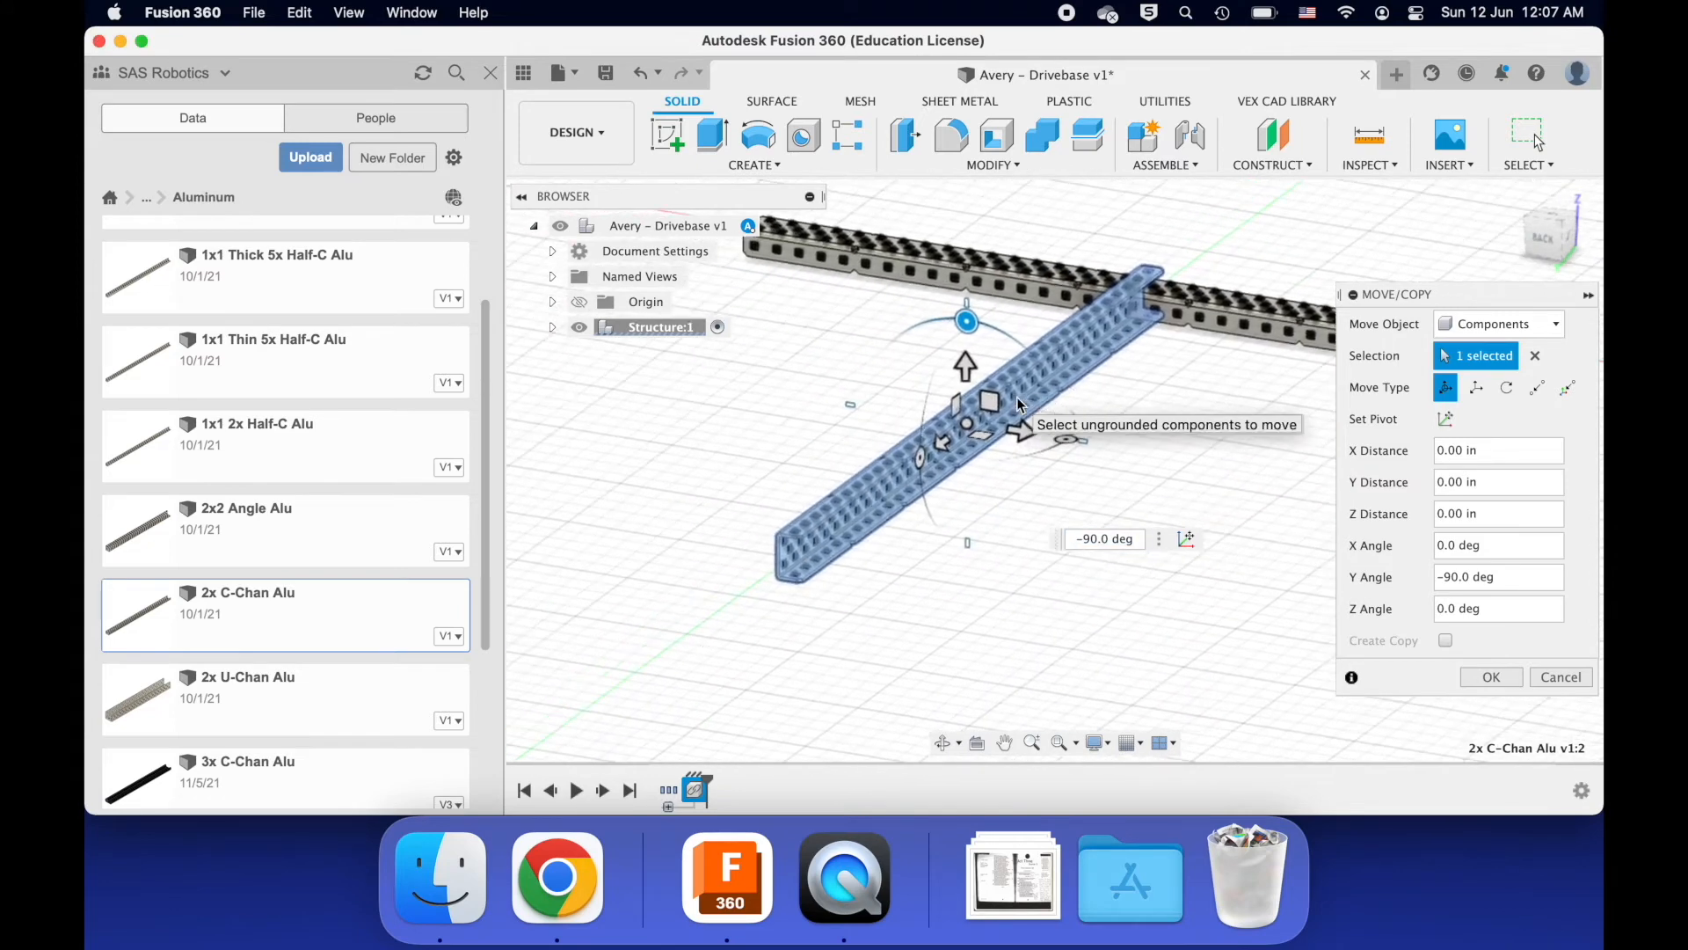
shift+scroll(1018, 404, right, 3)
shift+scroll(1017, 404, right, 2)
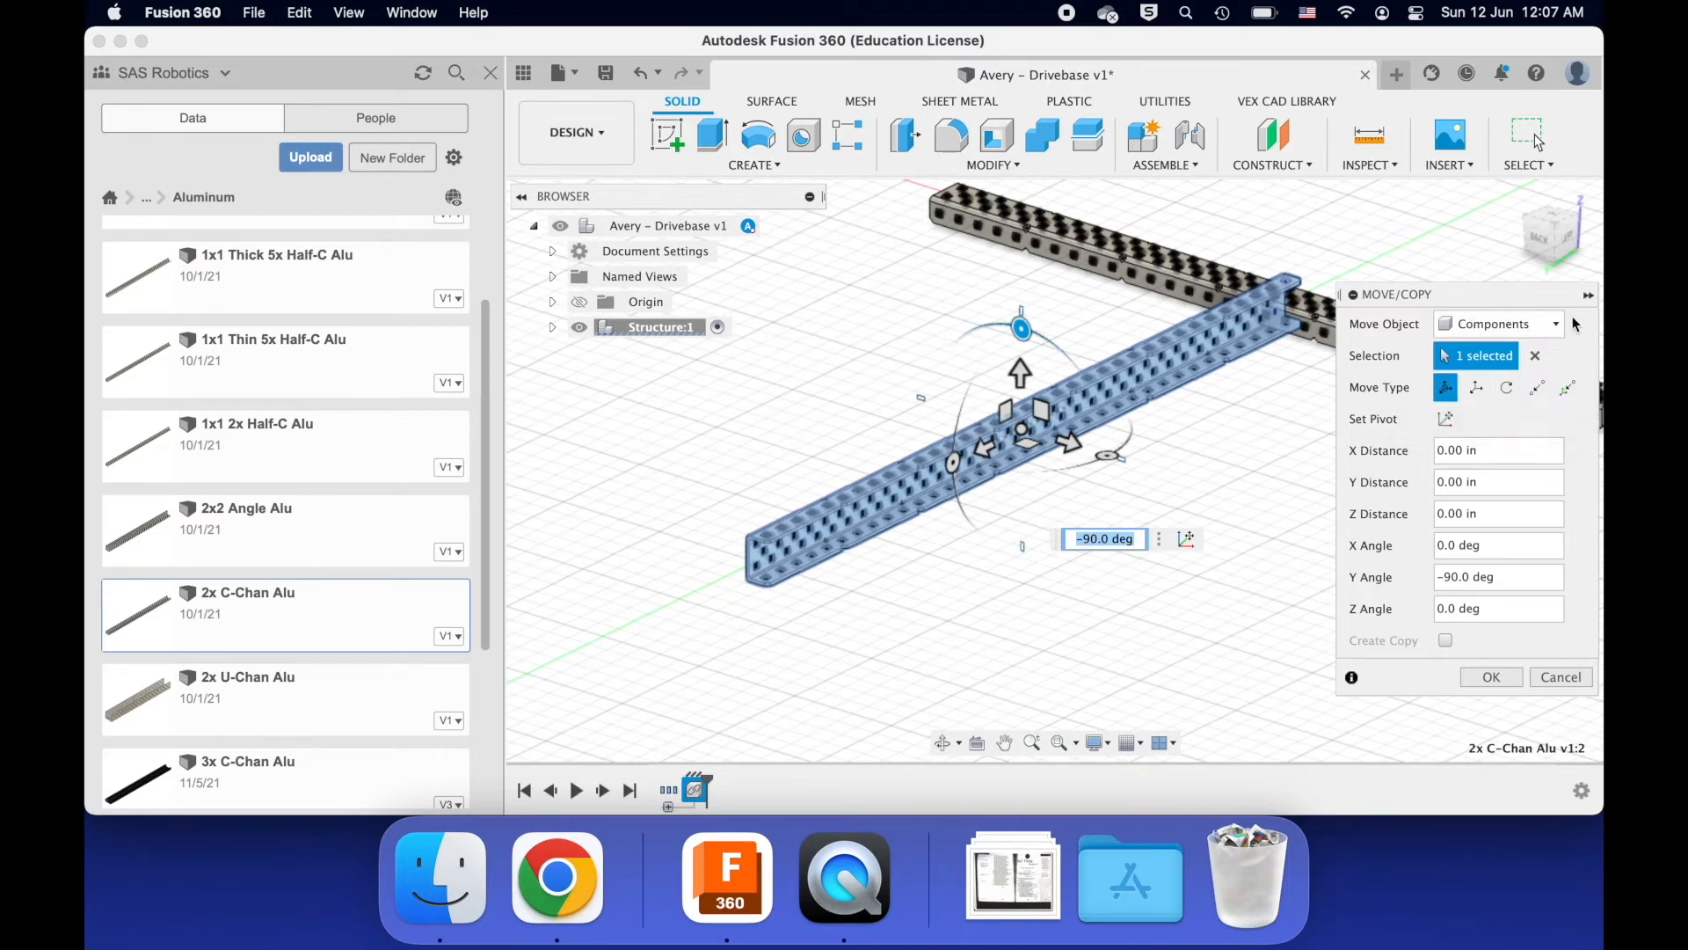
- Switch the move to Point to Point and pick a hole on the second C-channel's lower flange as the origin point
click(1543, 388)
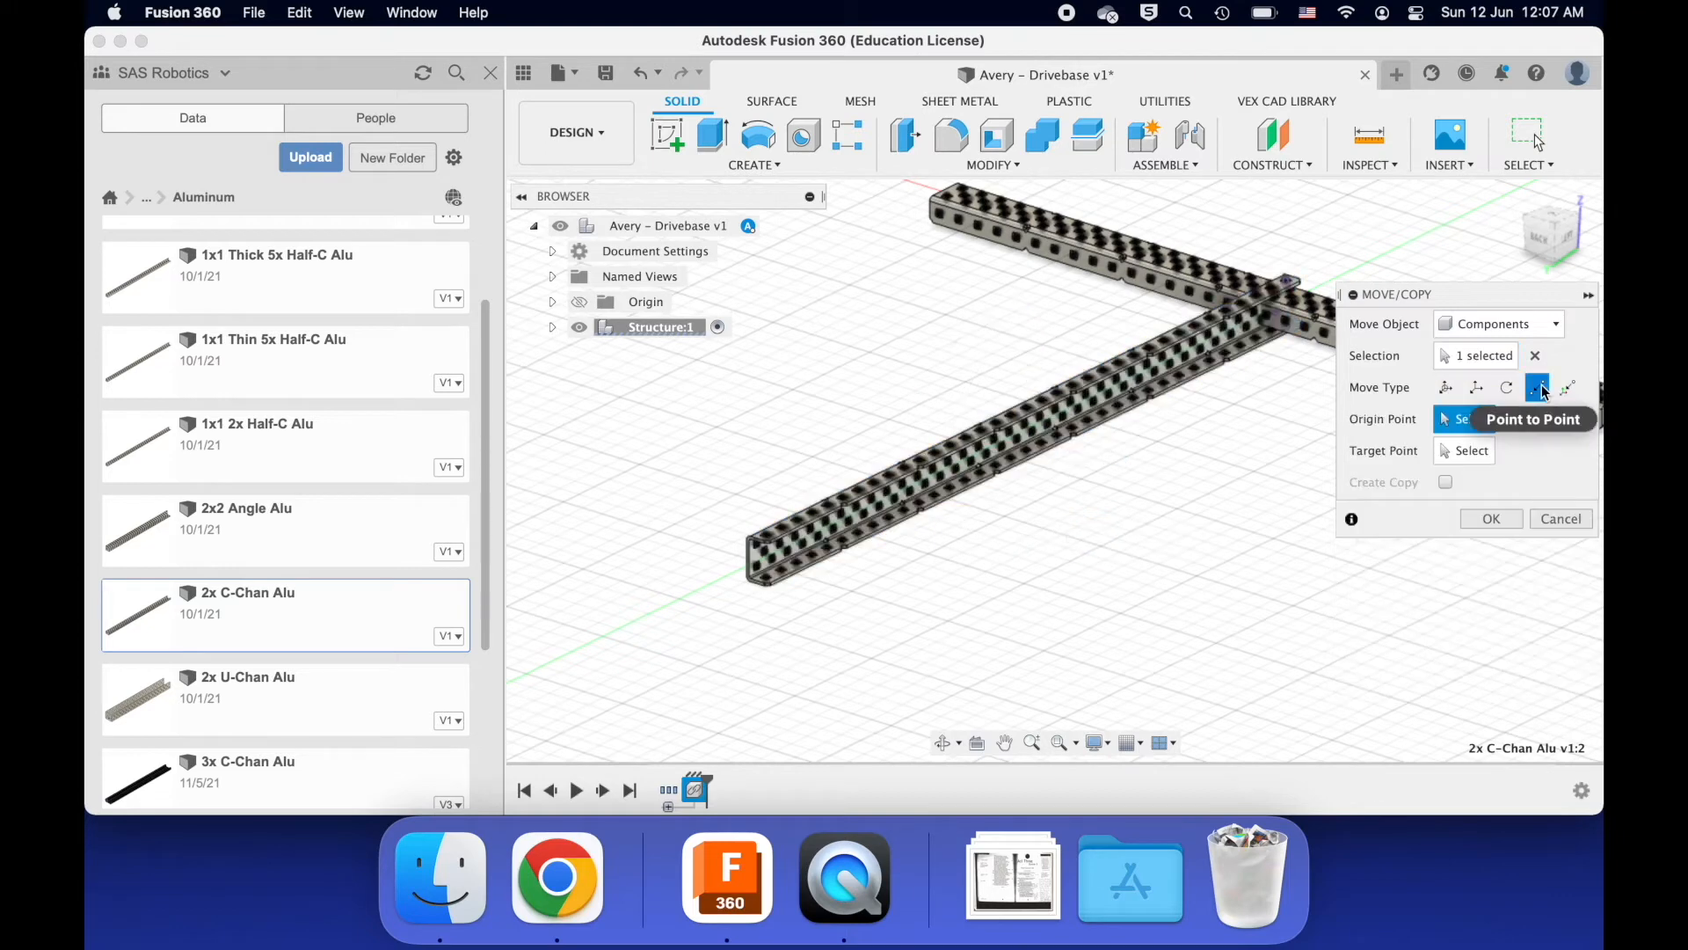
scroll(961, 616, right, 5)
scroll(961, 619, down, 3)
shift+scroll(962, 619, down, 10)
scroll(962, 619, up, 4)
scroll(961, 619, left, 6)
scroll(962, 615, right, 3)
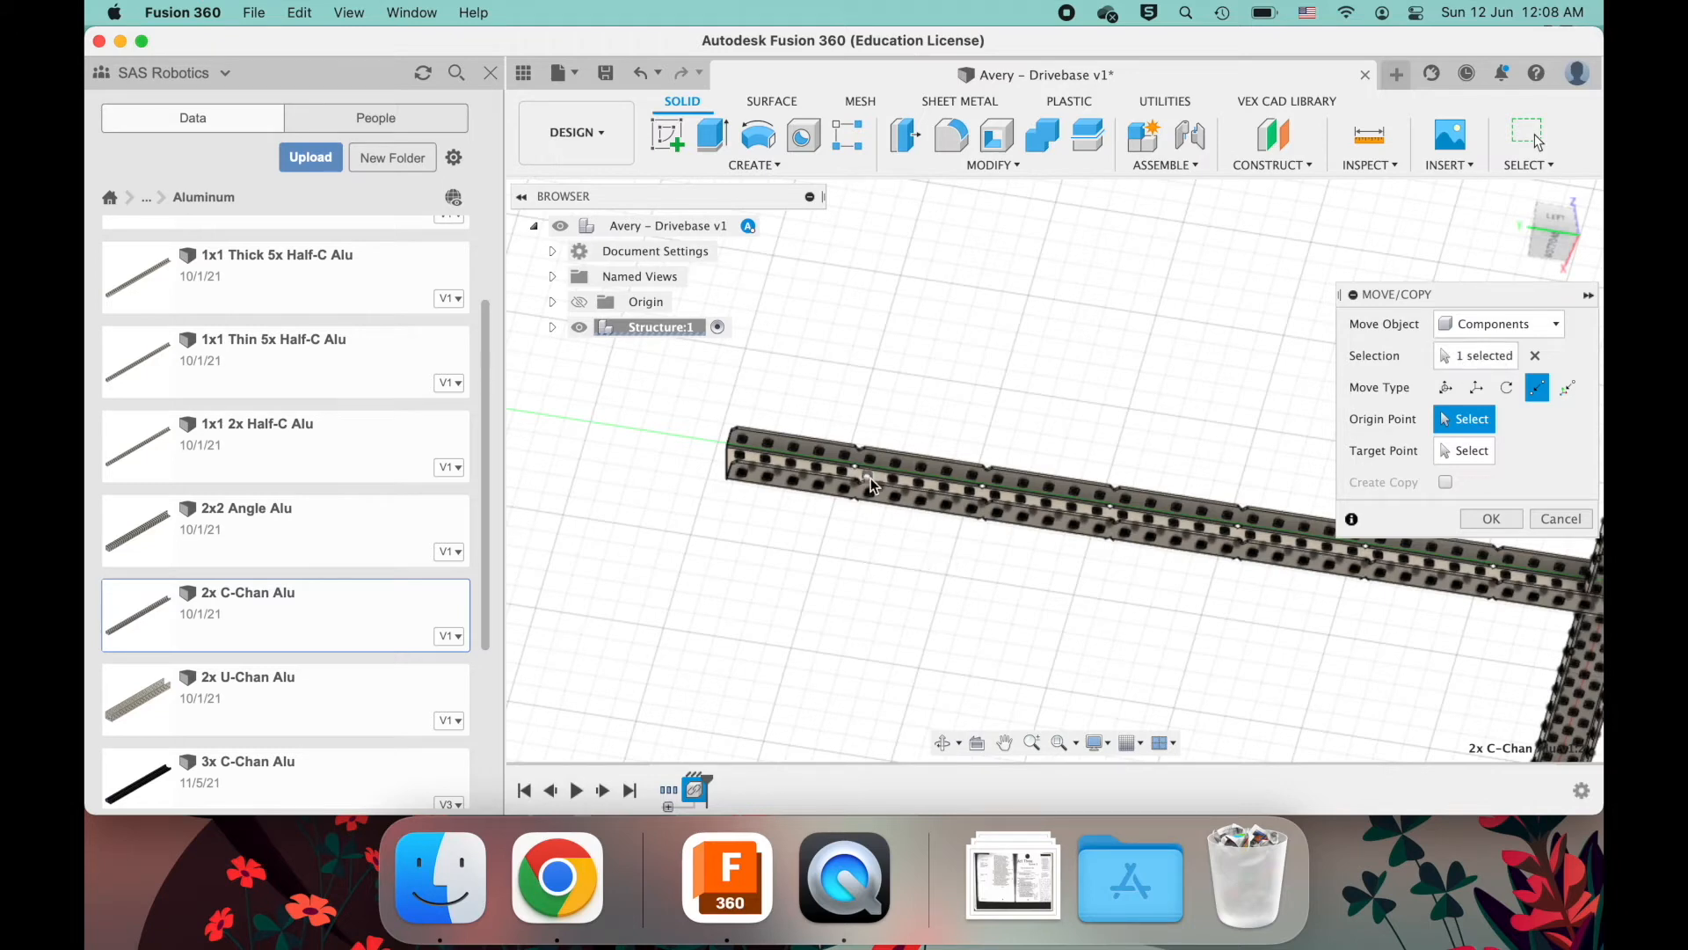
scroll(1218, 525, up, 5)
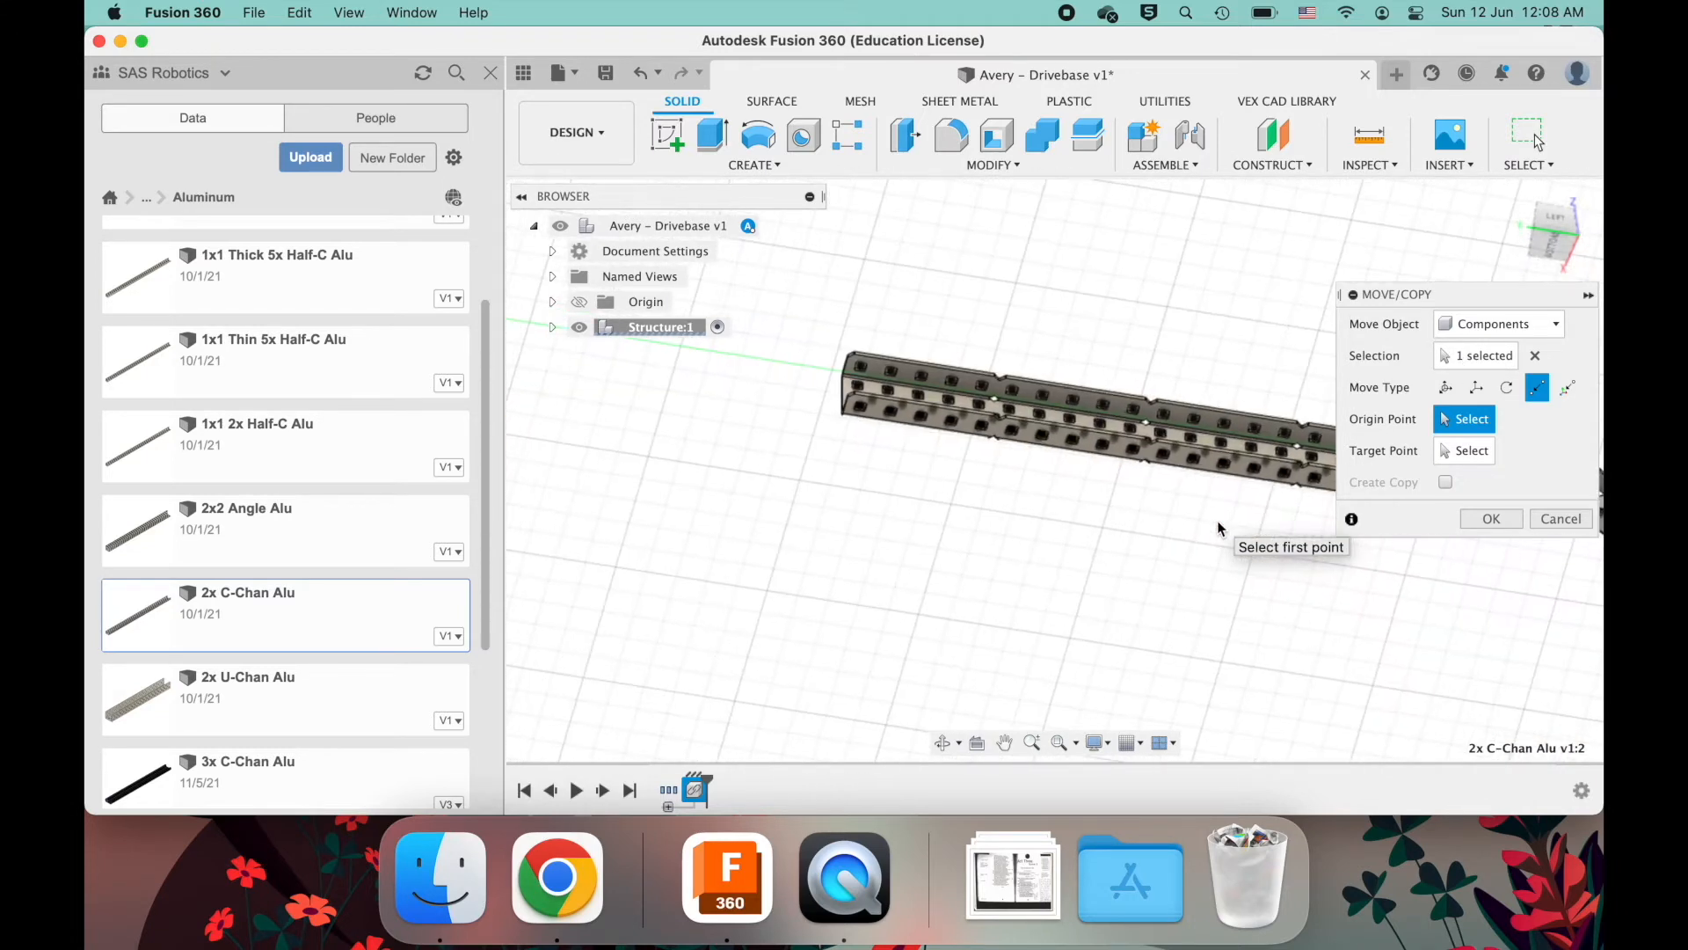
scroll(1039, 581, left, 5)
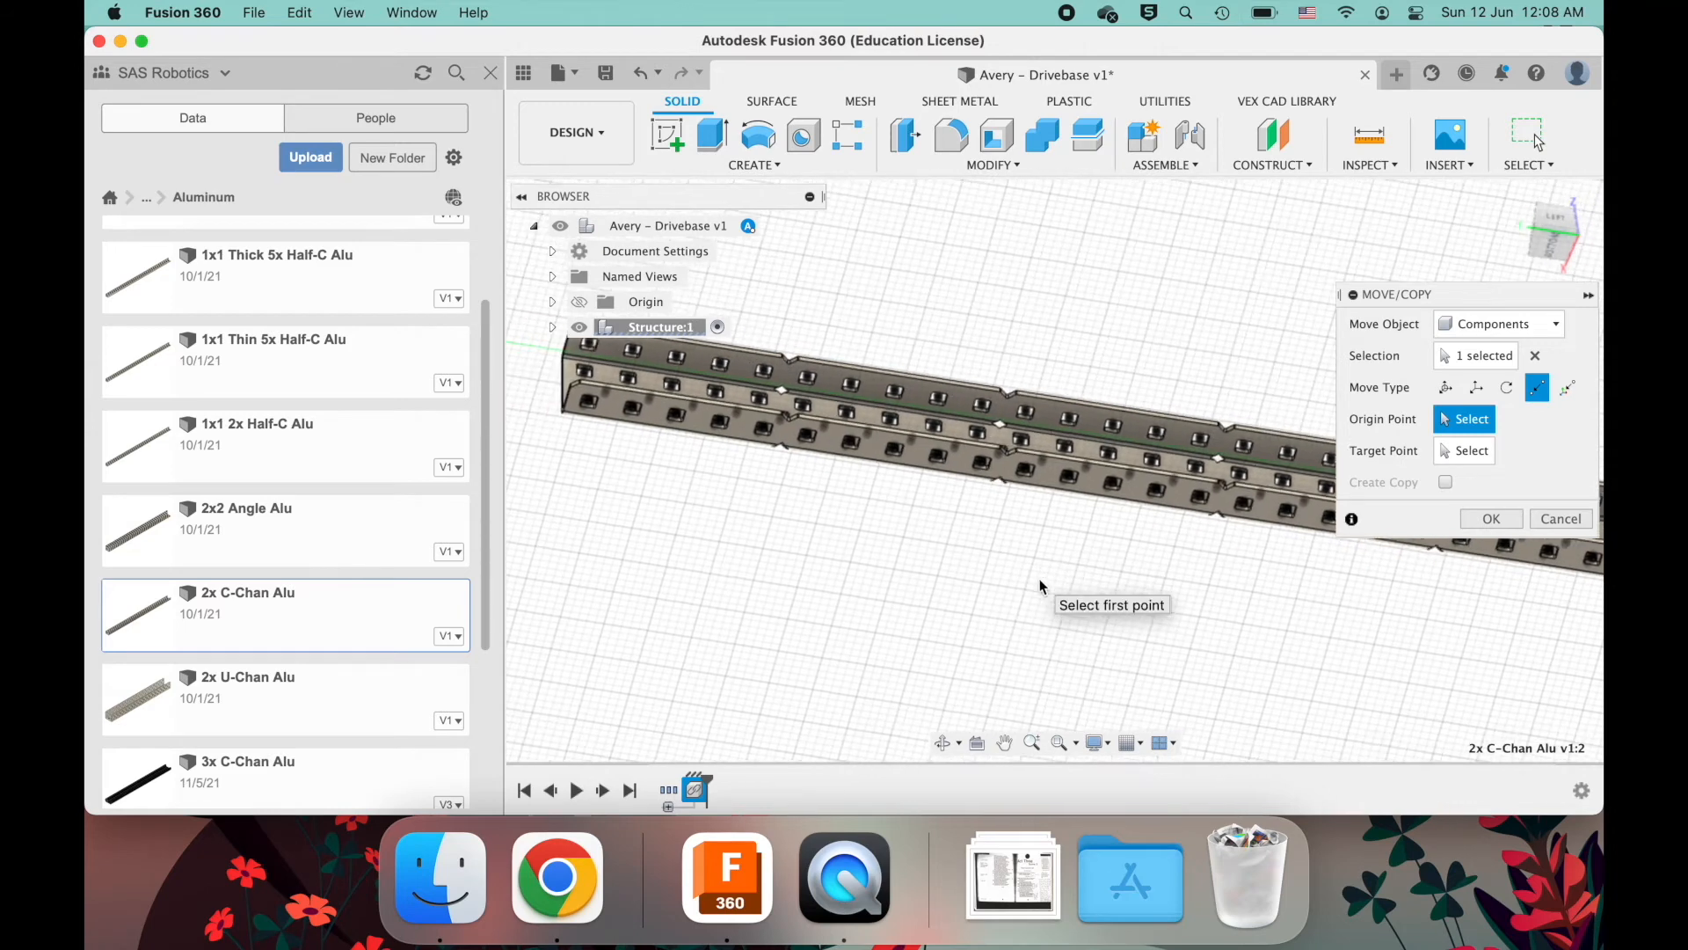
scroll(1040, 580, right, 2)
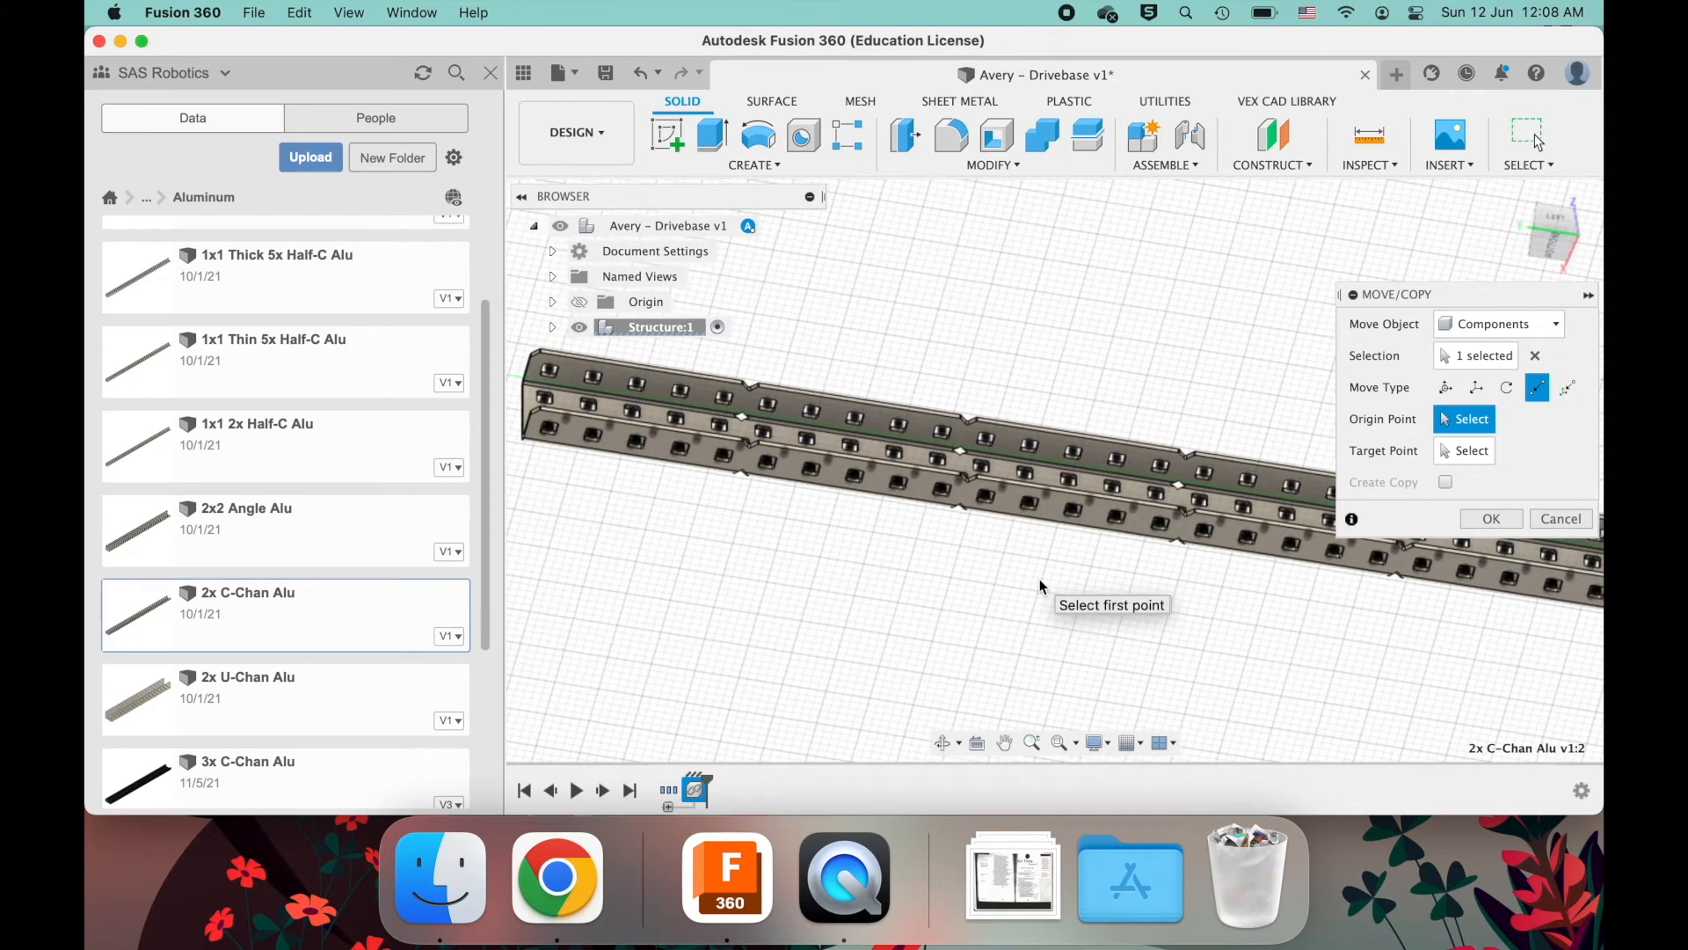
scroll(1039, 579, up, 3)
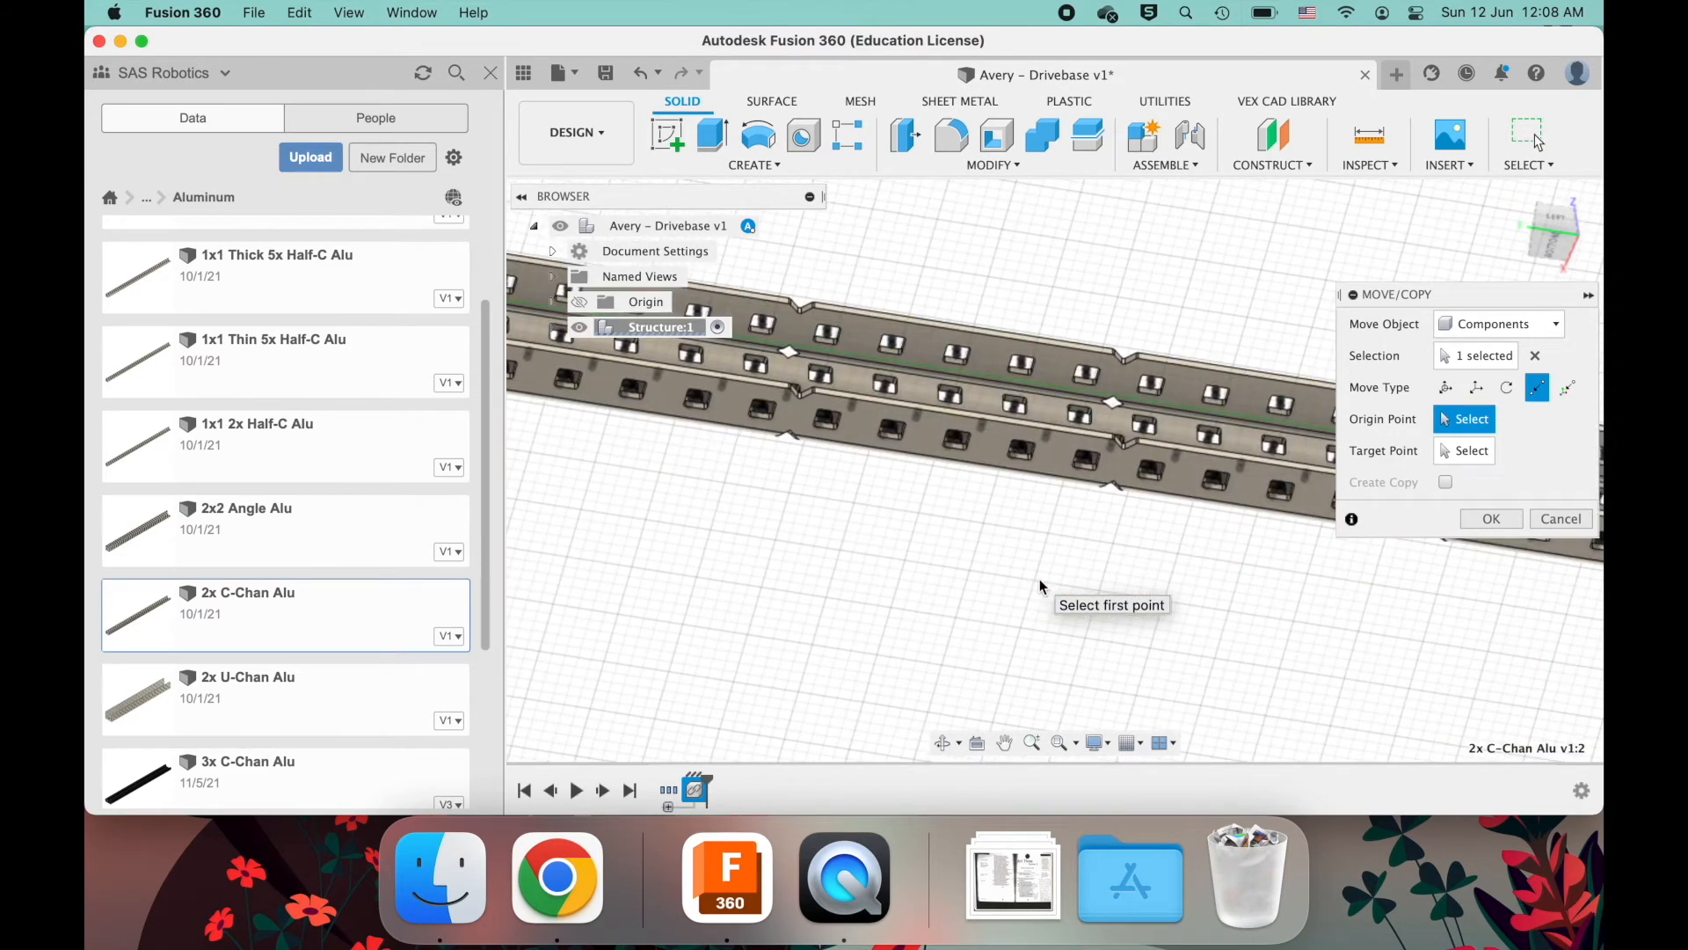
scroll(1039, 579, up, 5)
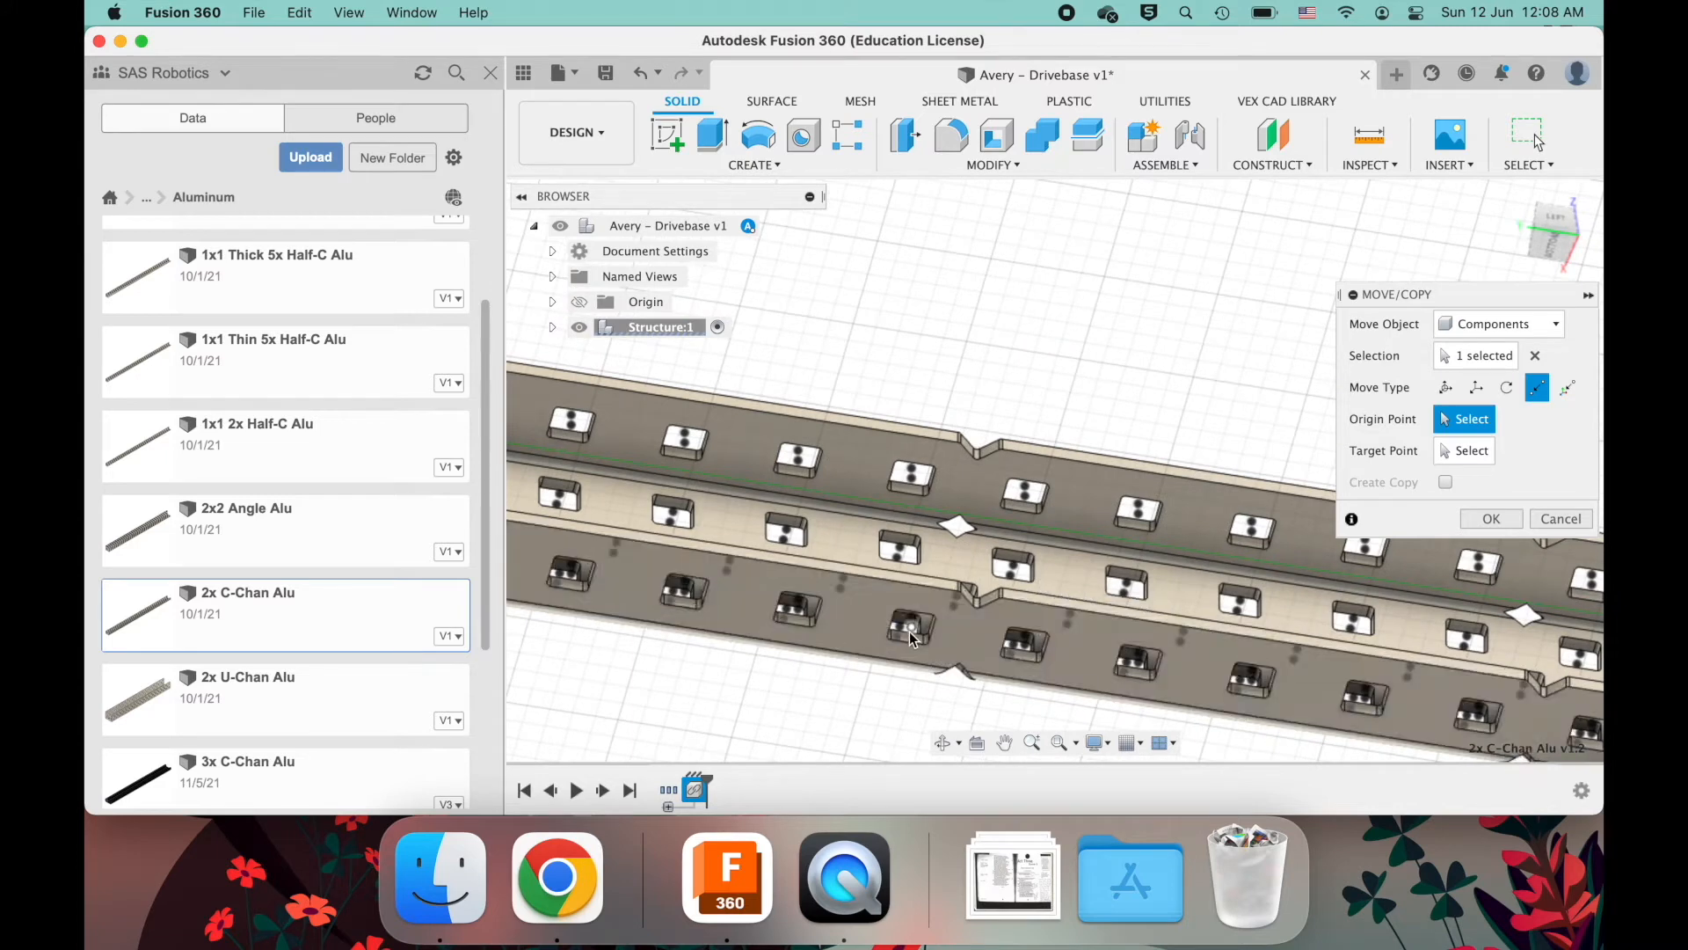
click(910, 631)
- Set the move's target point at a hole on top of the first C-channel, near its end
scroll(973, 507, down, 5)
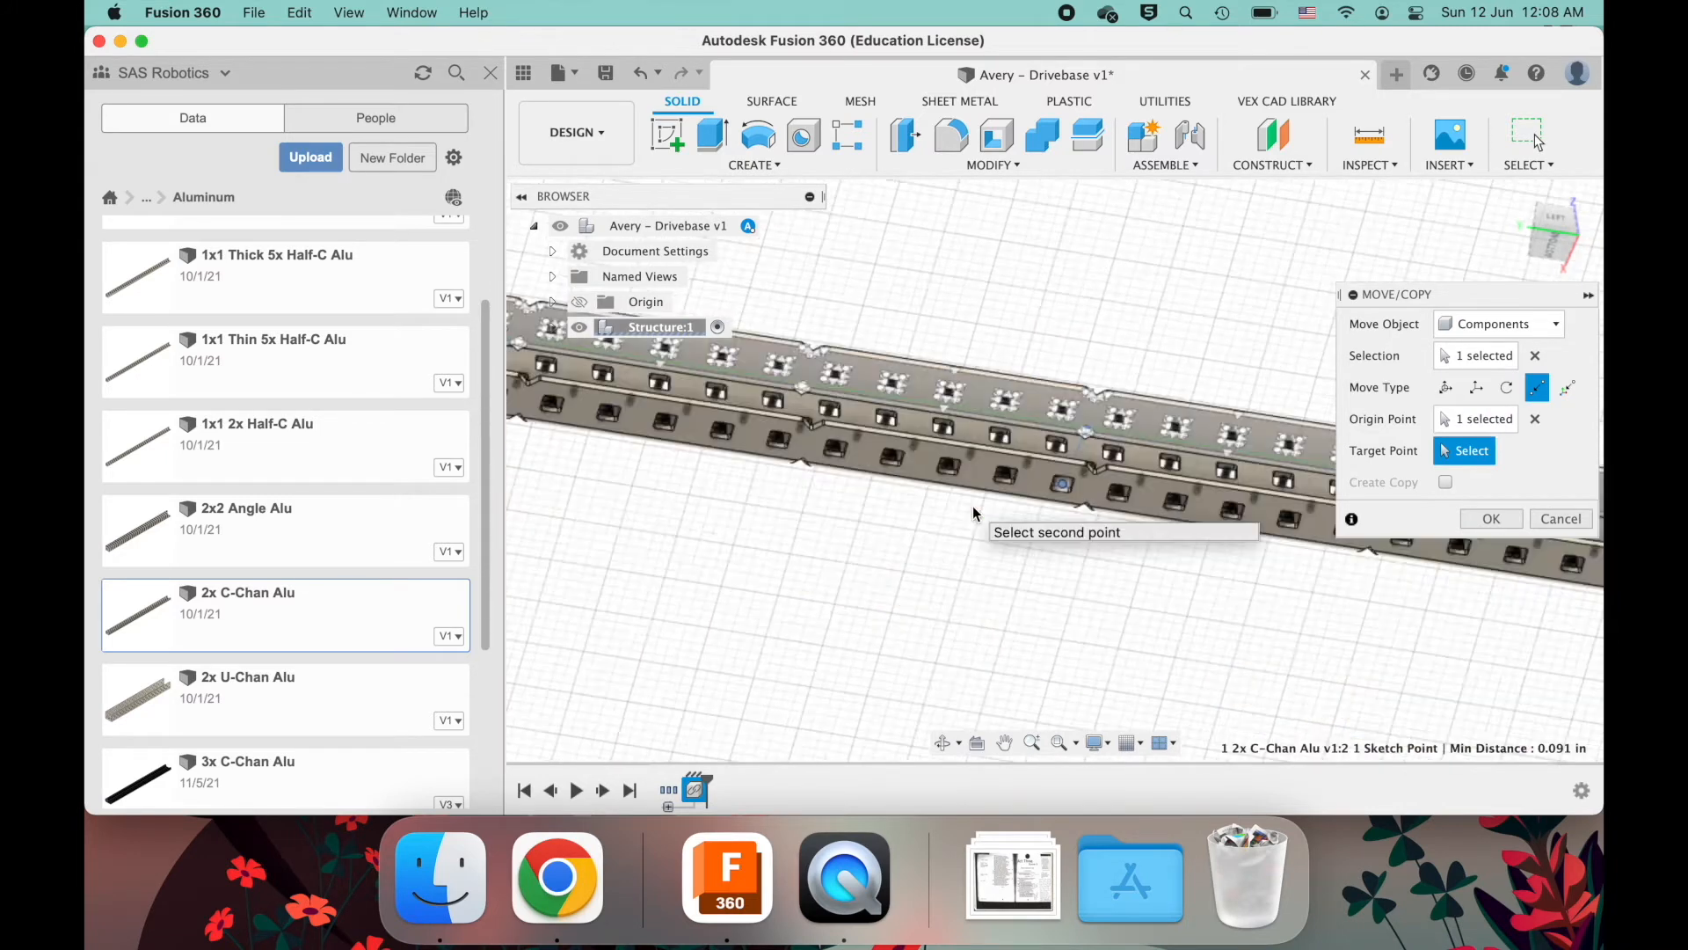
scroll(973, 507, down, 3)
shift+scroll(973, 506, up, 6)
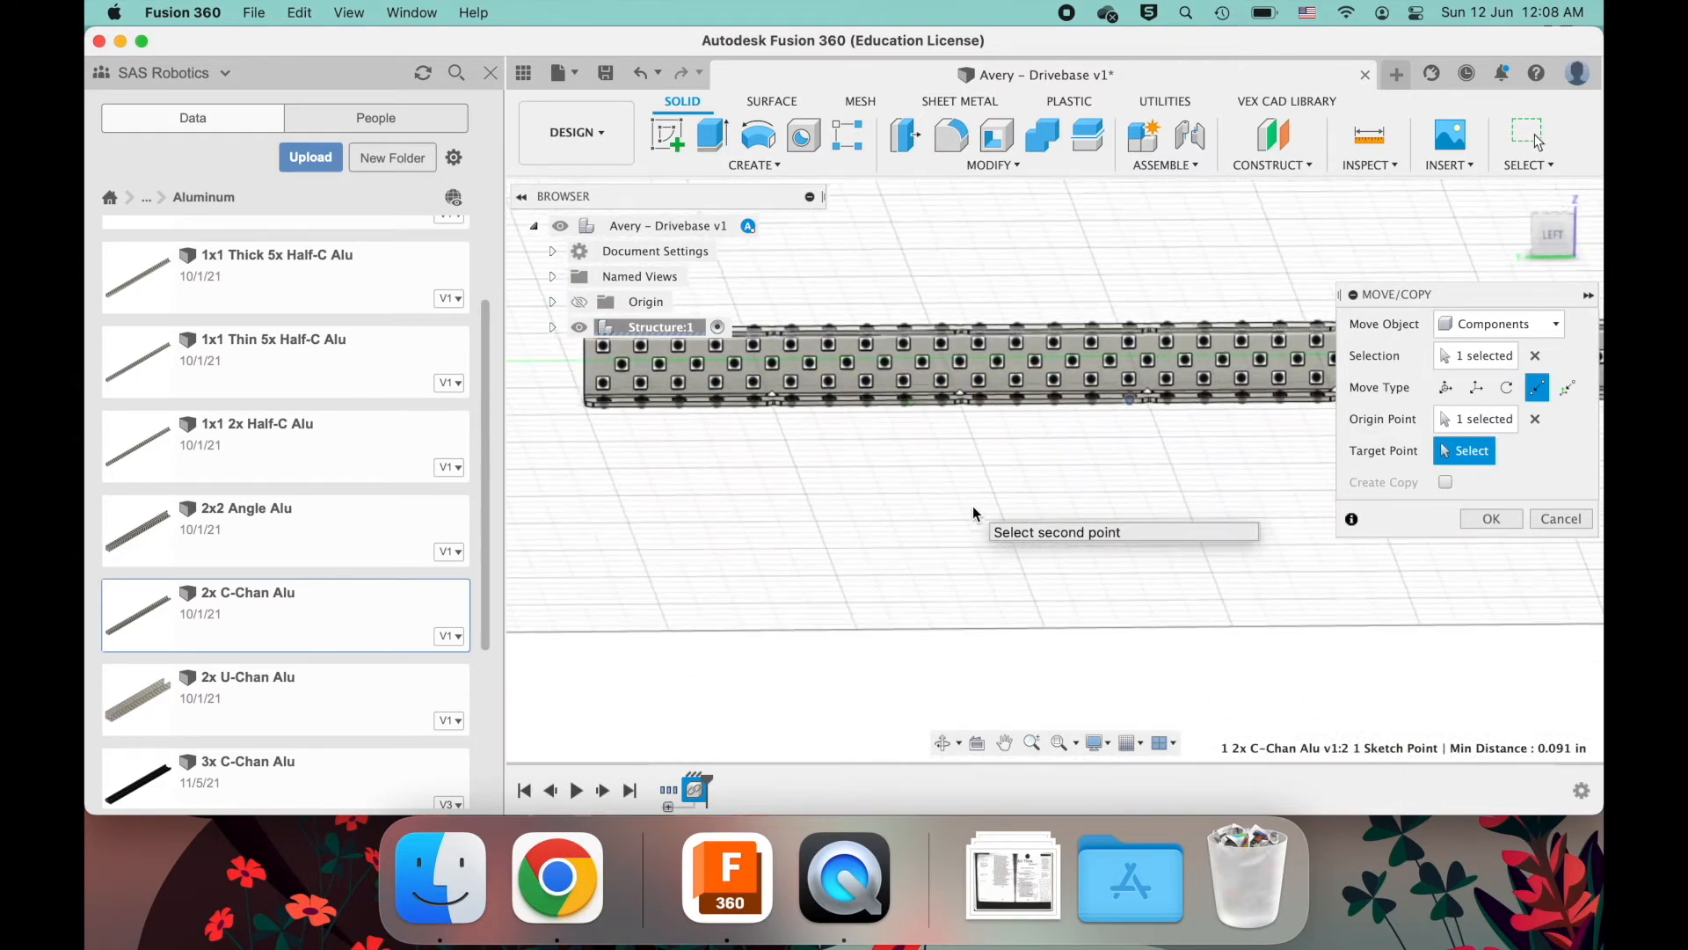
scroll(972, 505, down, 4)
shift+scroll(972, 504, up, 8)
scroll(972, 505, up, 8)
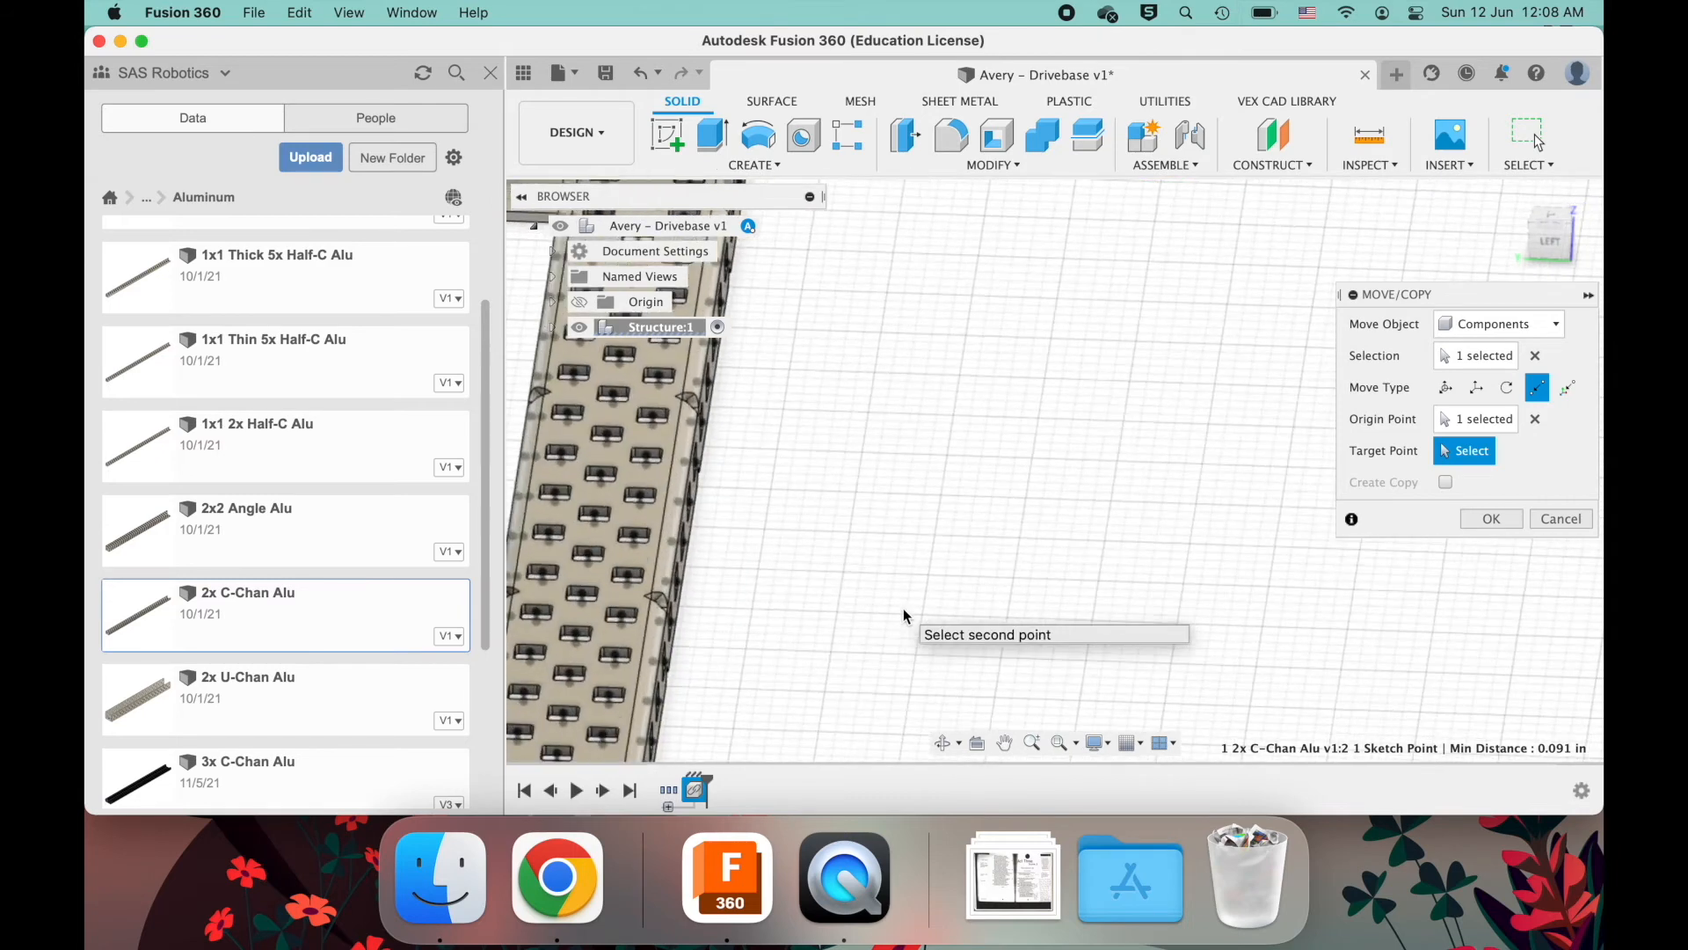
scroll(904, 609, down, 3)
click(849, 614)
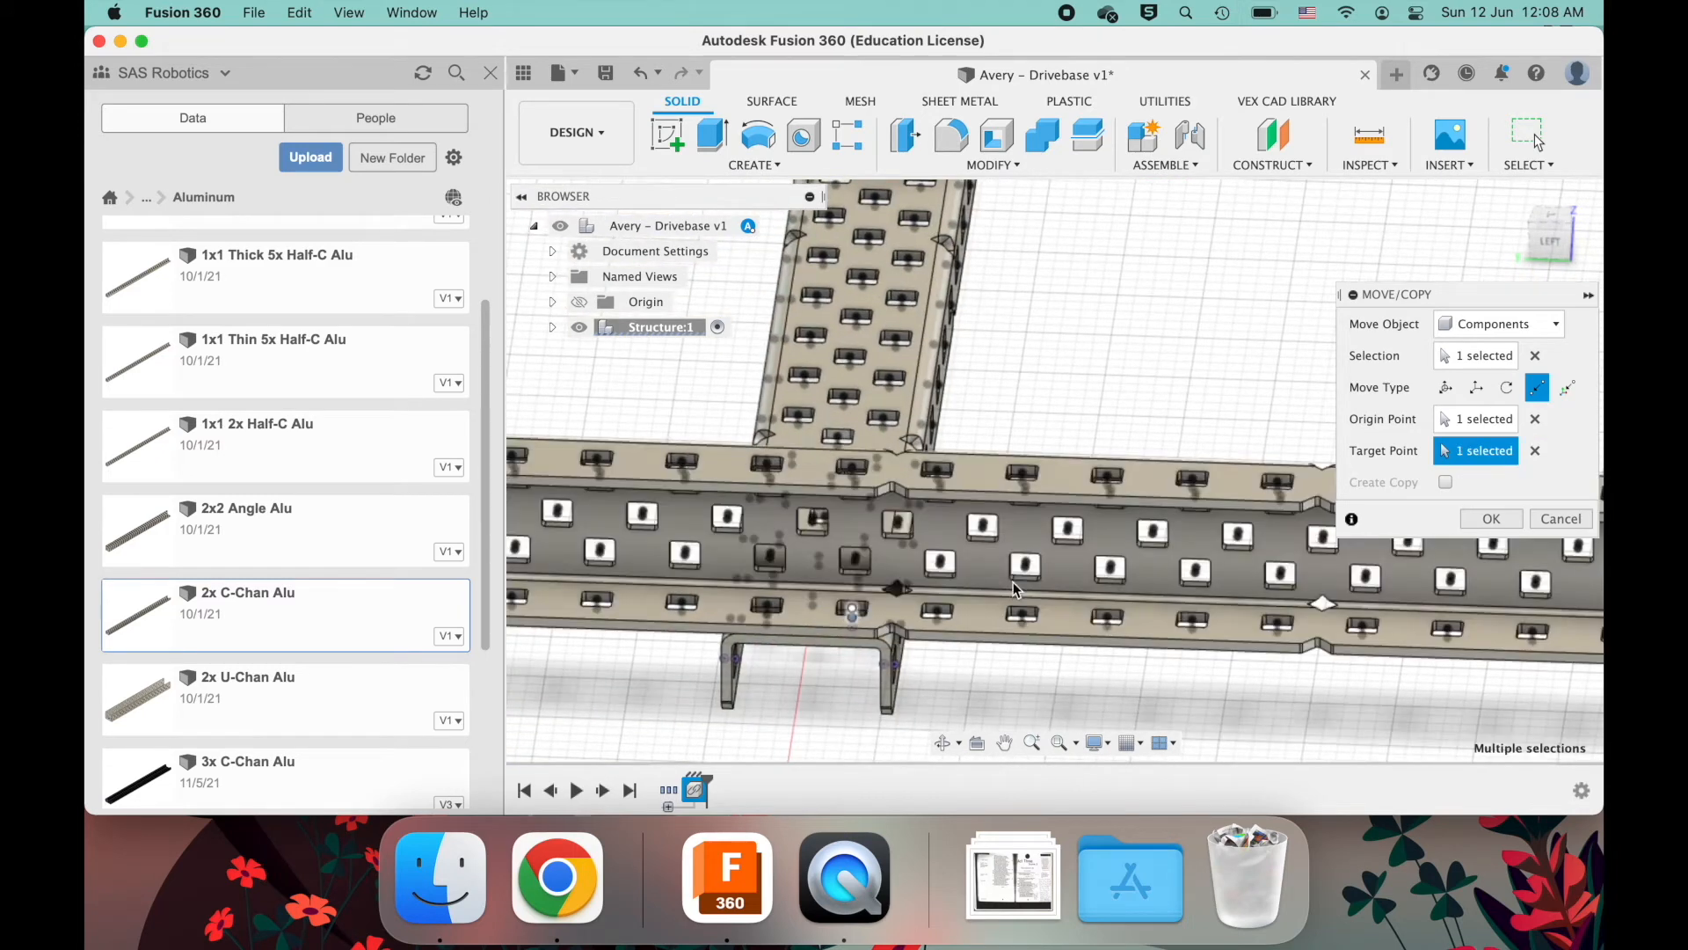
- Check how the second C-channel sits on the first, and clear the move's target and origin points
scroll(1060, 579, down, 3)
scroll(1060, 578, down, 3)
shift+scroll(1060, 579, left, 5)
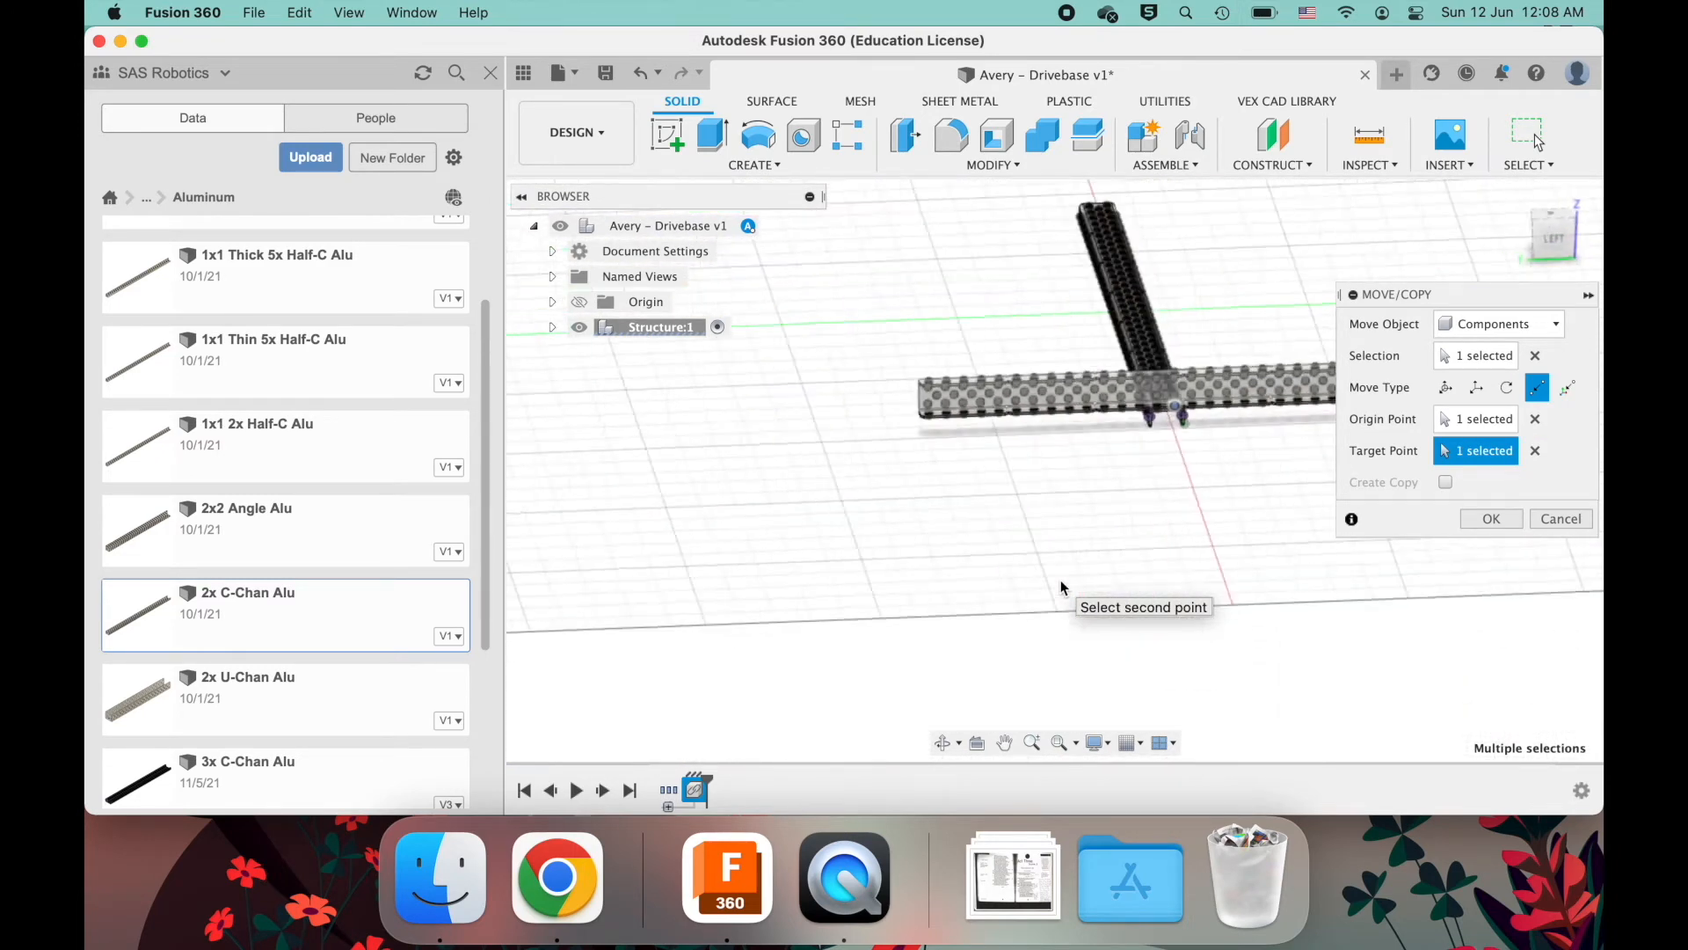
shift+scroll(1061, 579, right, 5)
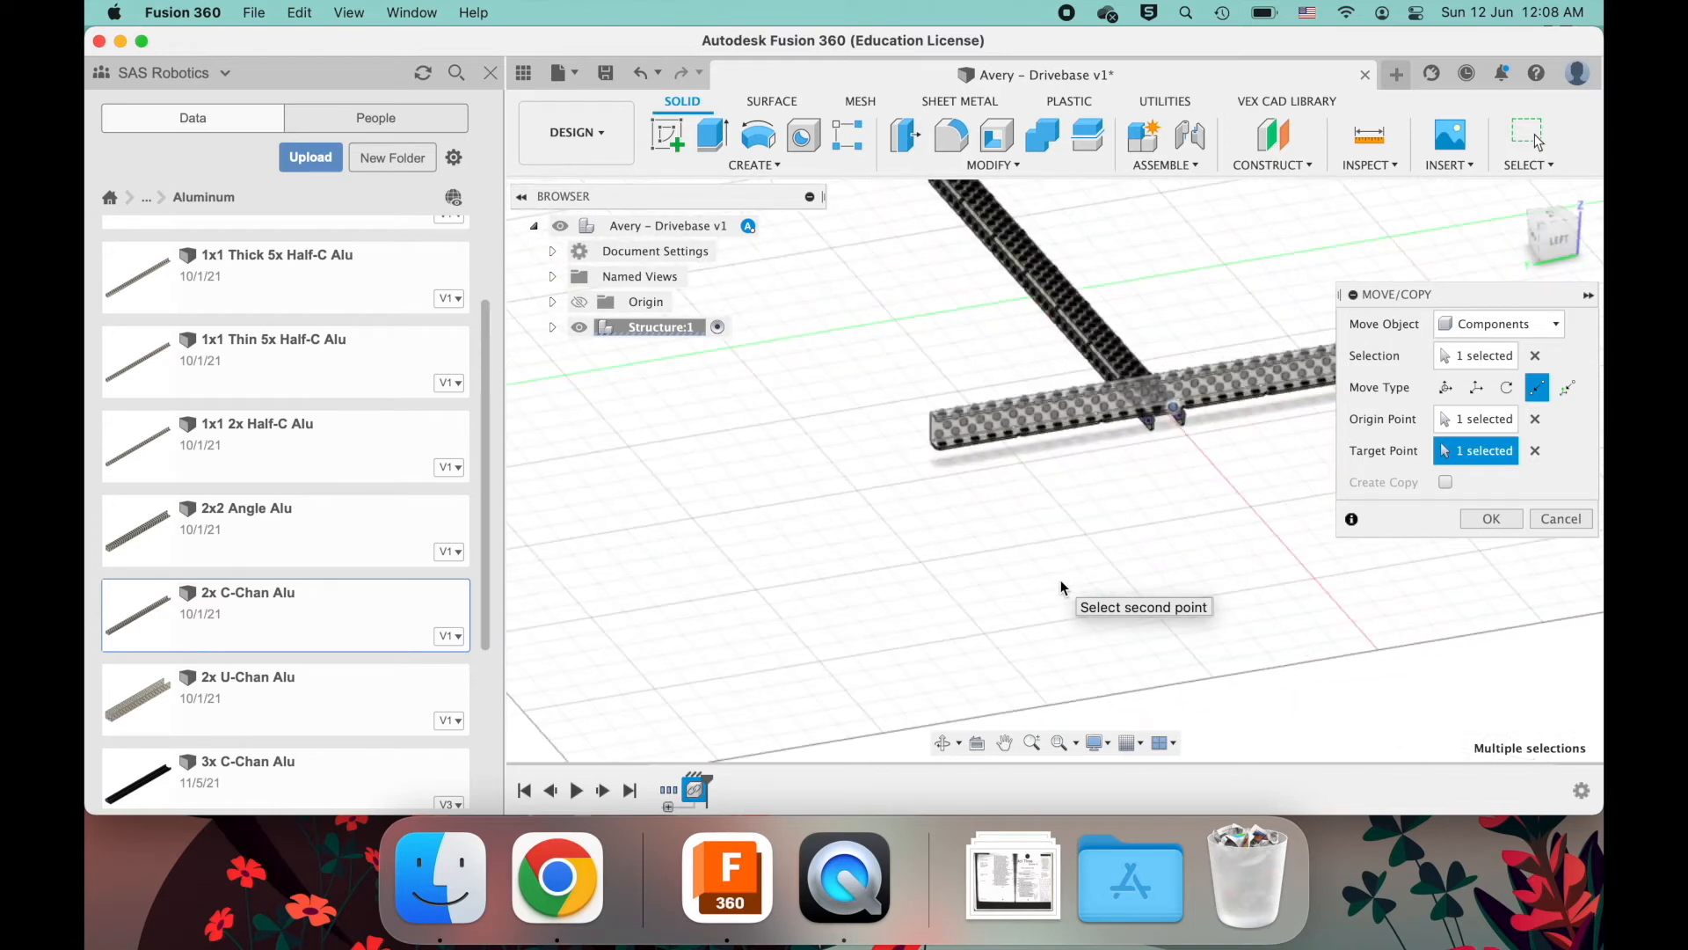
scroll(1127, 539, up, 5)
scroll(1126, 540, down, 3)
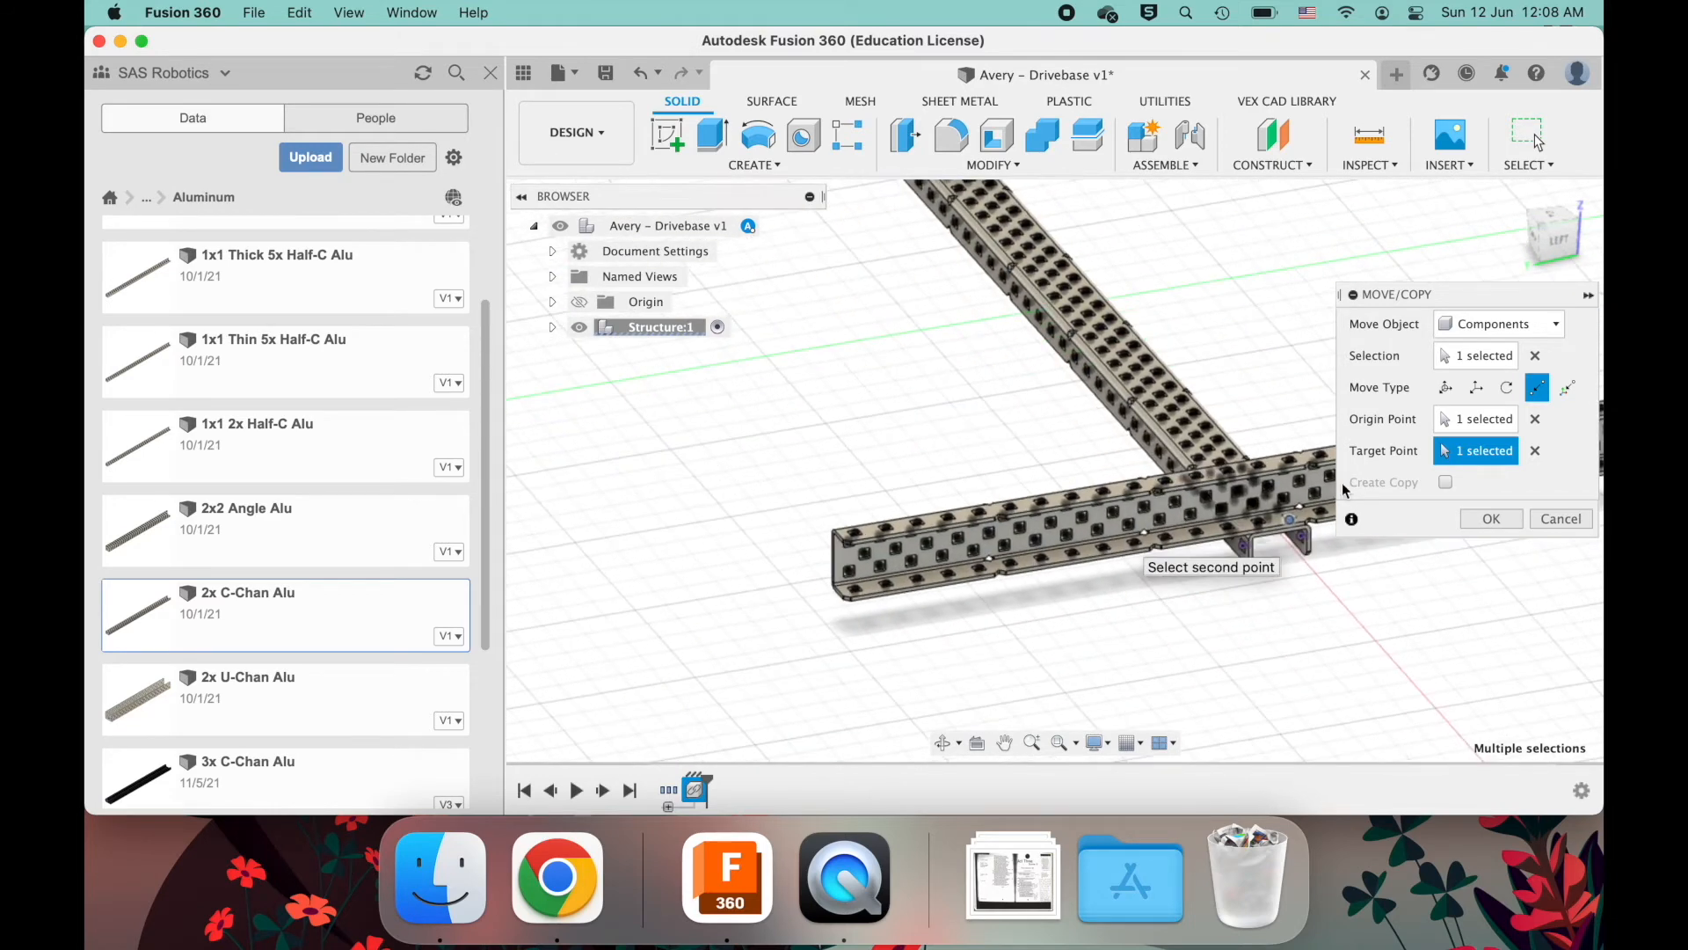
click(1539, 446)
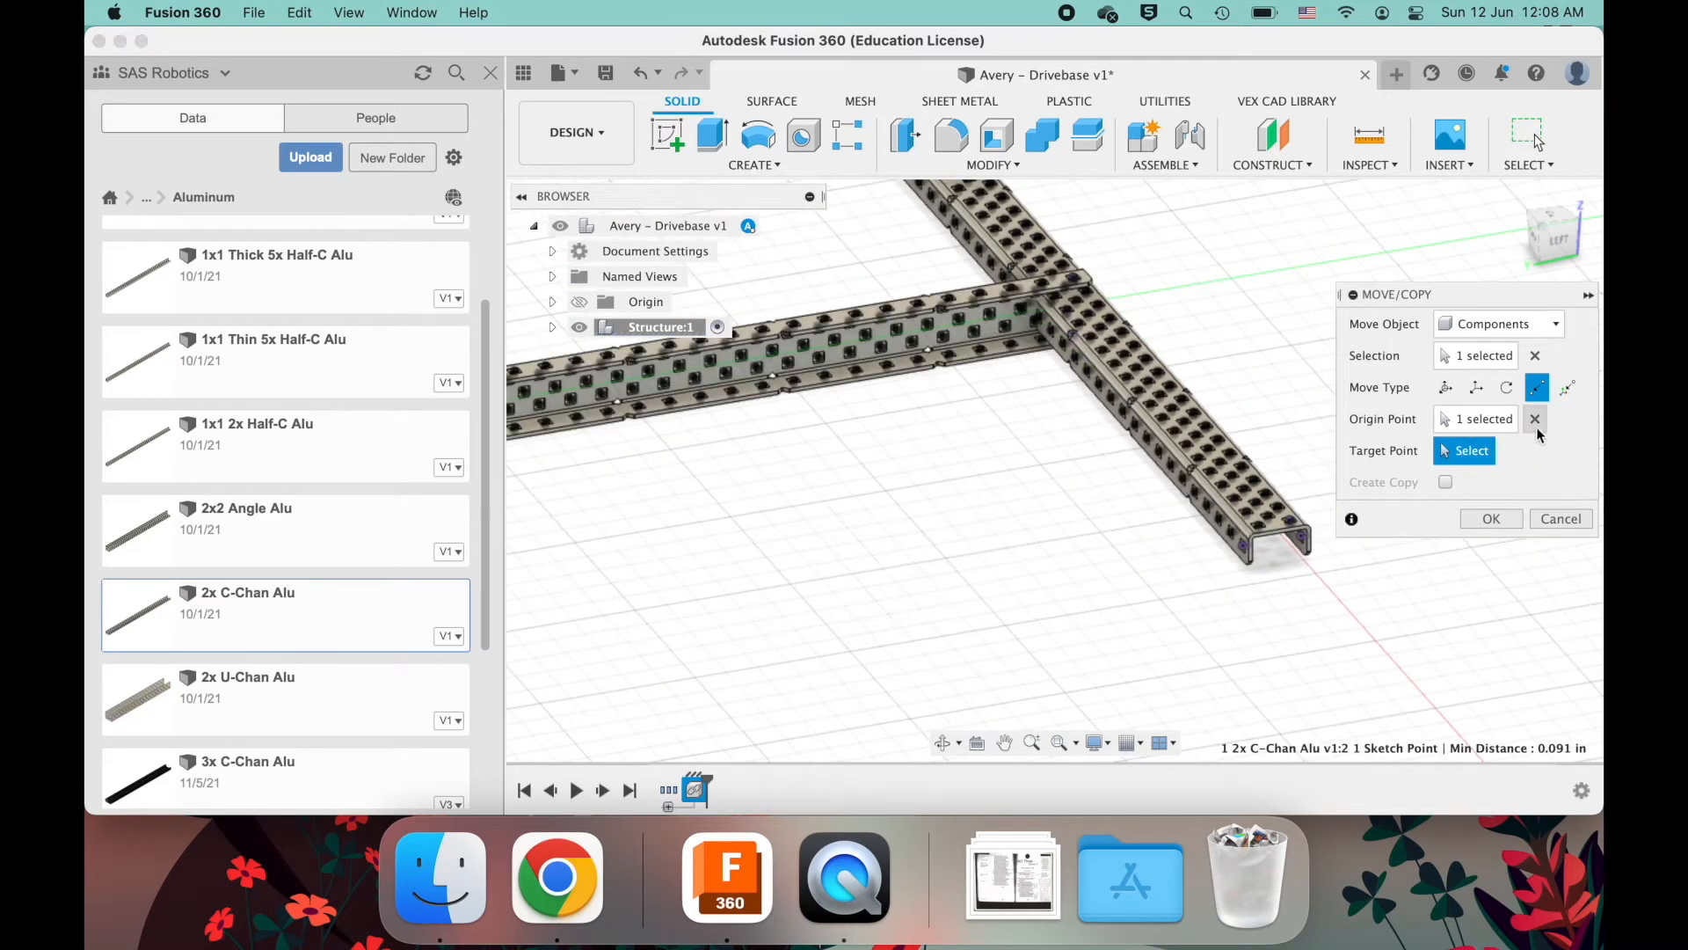
click(1535, 421)
- Pick a hole point on the underside of the second C-channel's lower flange as the new origin point
scroll(866, 556, left, 8)
scroll(866, 563, up, 5)
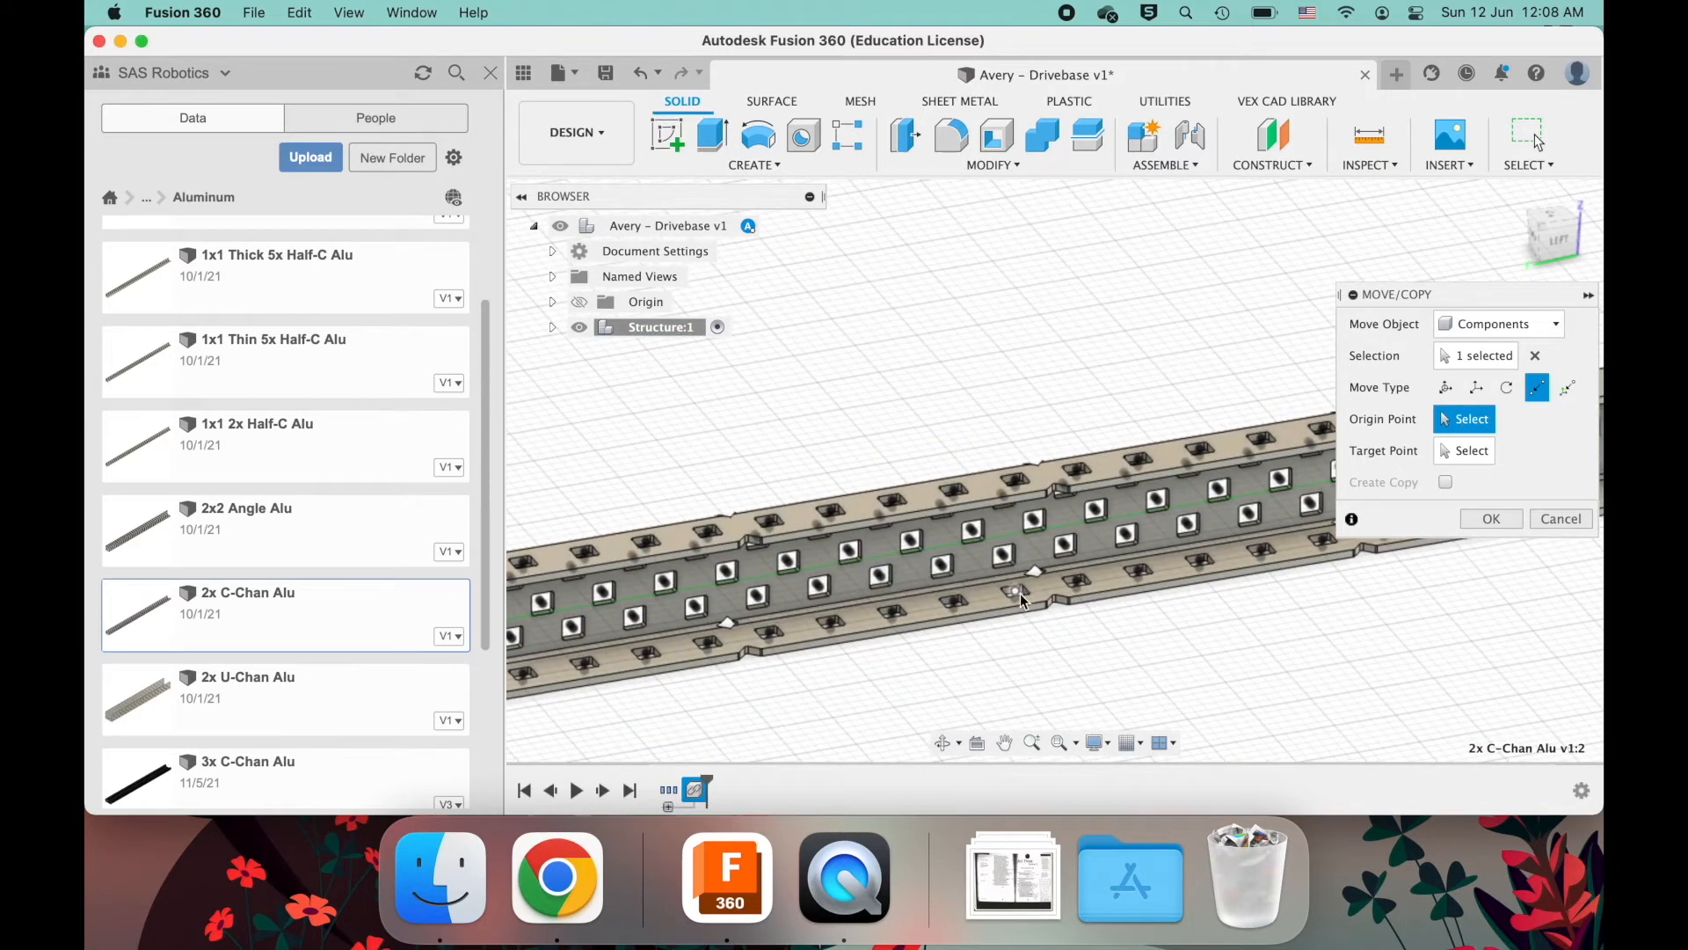
scroll(1017, 595, down, 5)
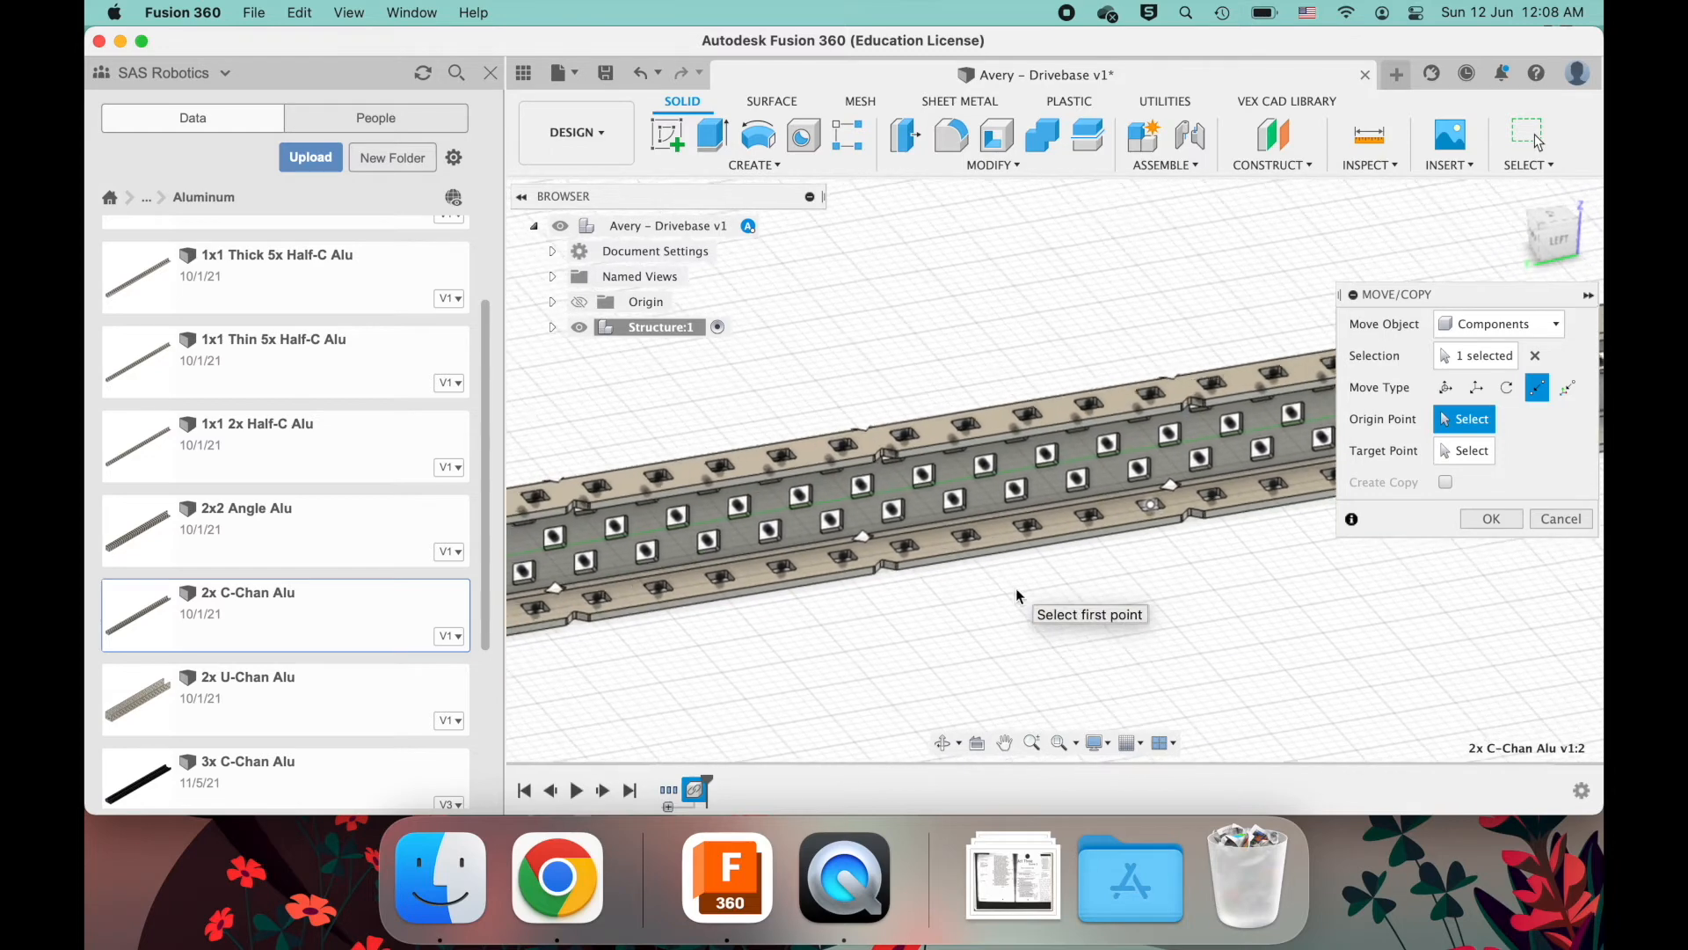
scroll(1017, 596, up, 1)
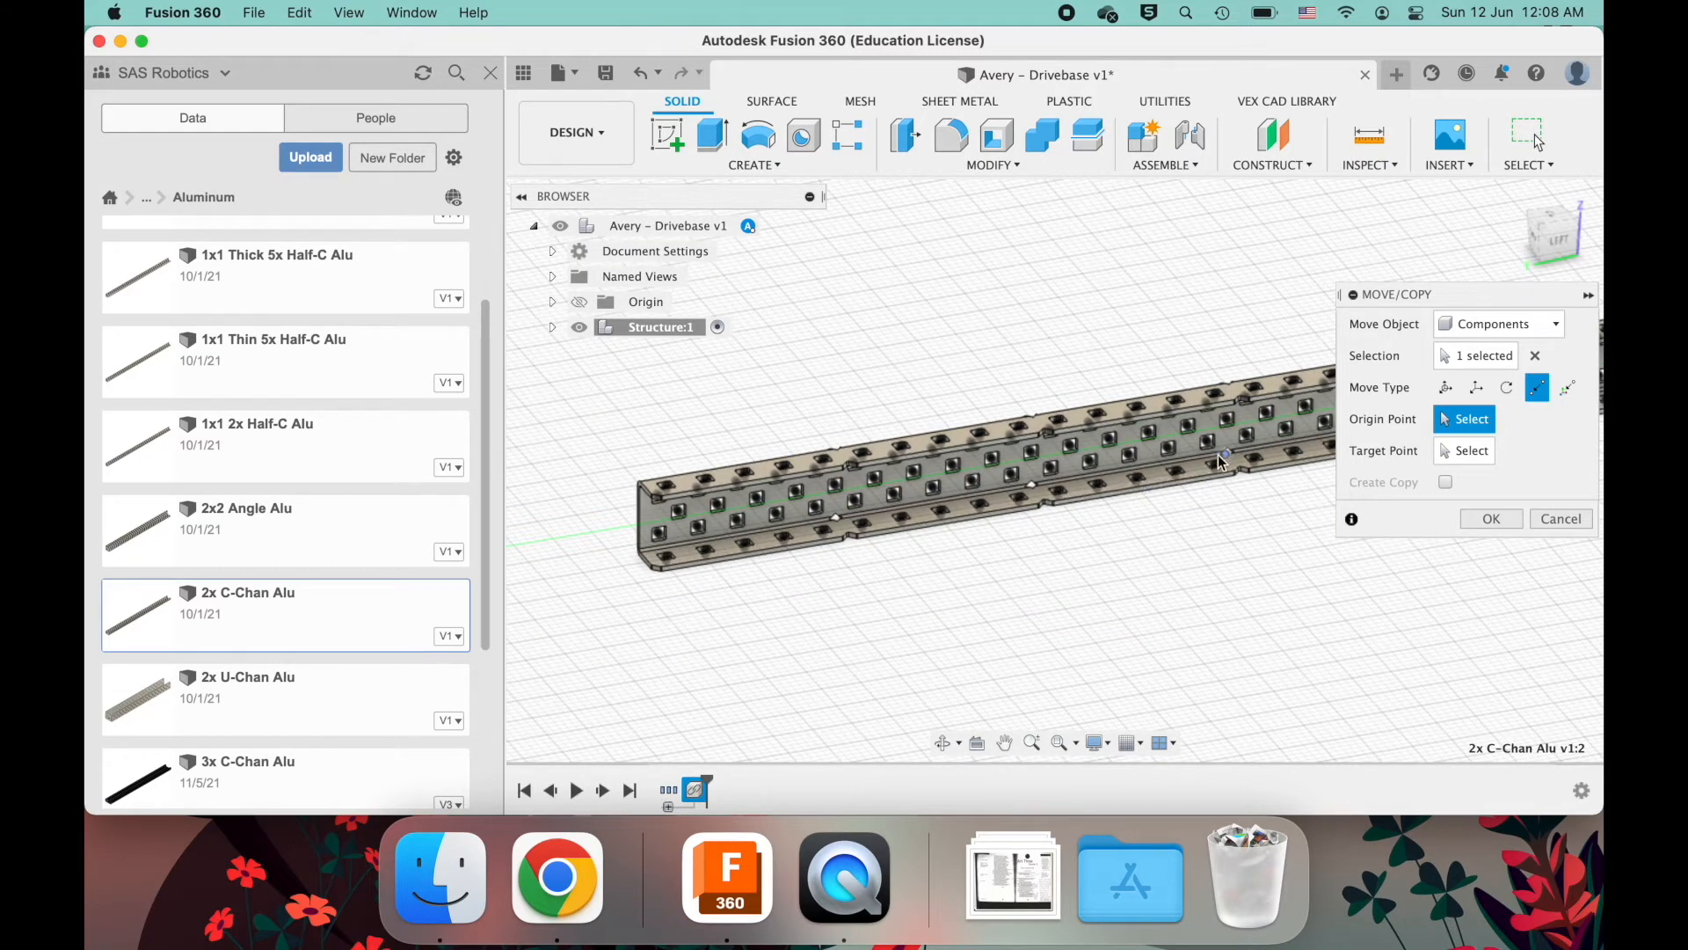
shift+scroll(1227, 483, down, 8)
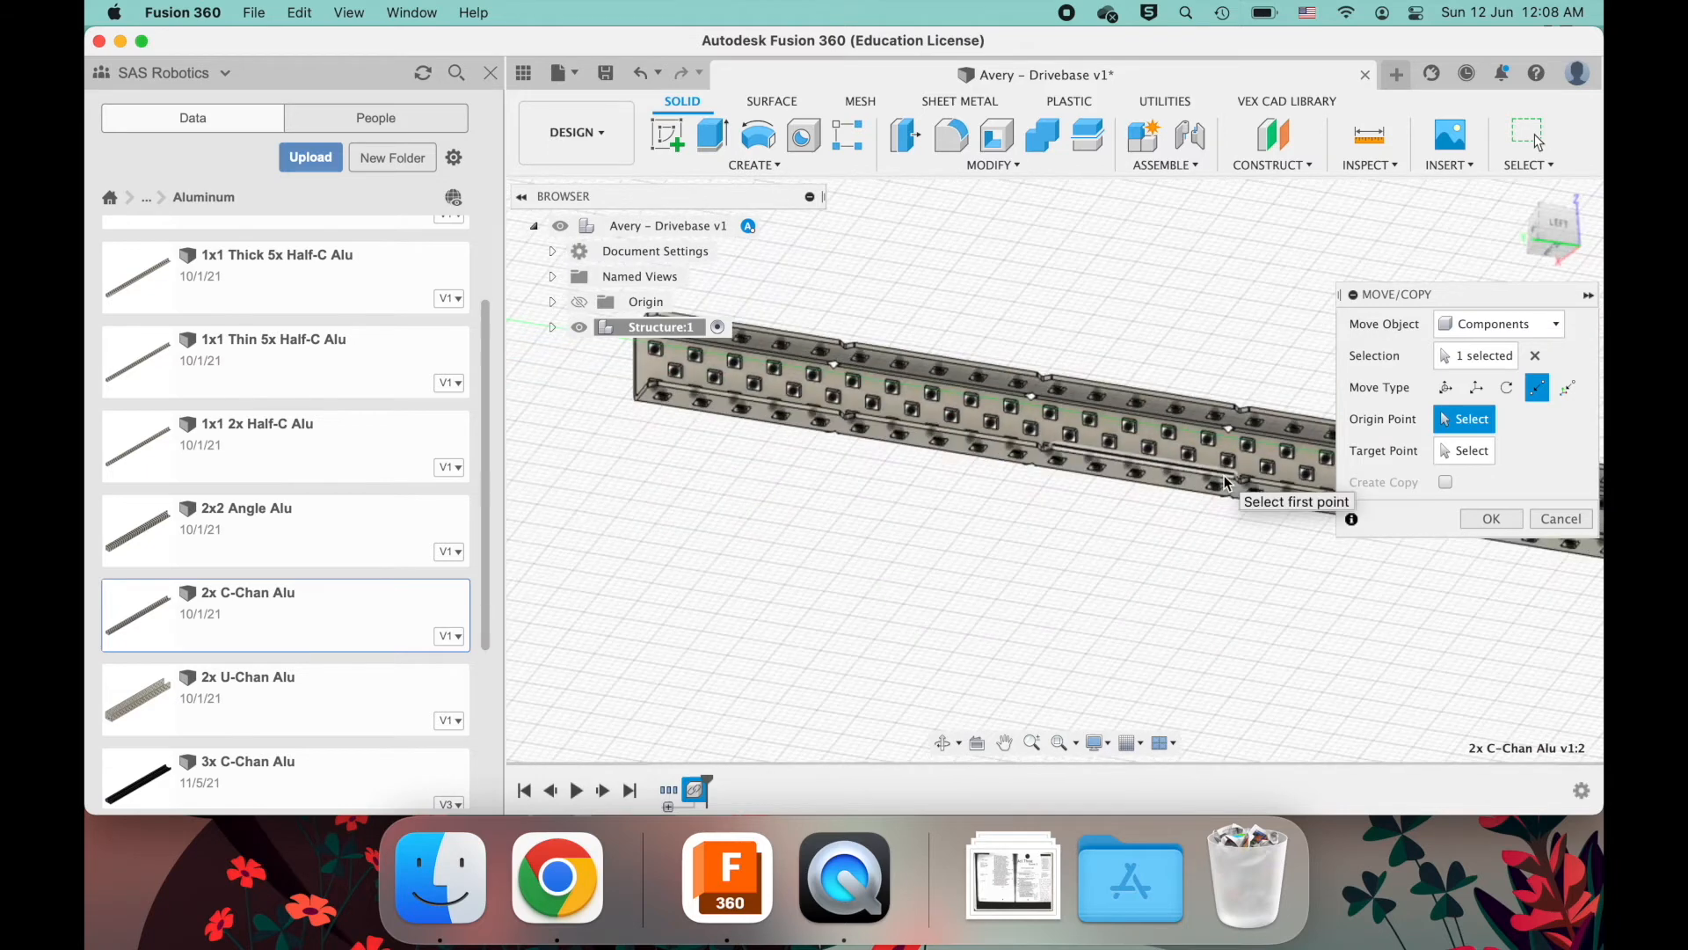
scroll(1226, 483, up, 4)
scroll(1222, 479, up, 6)
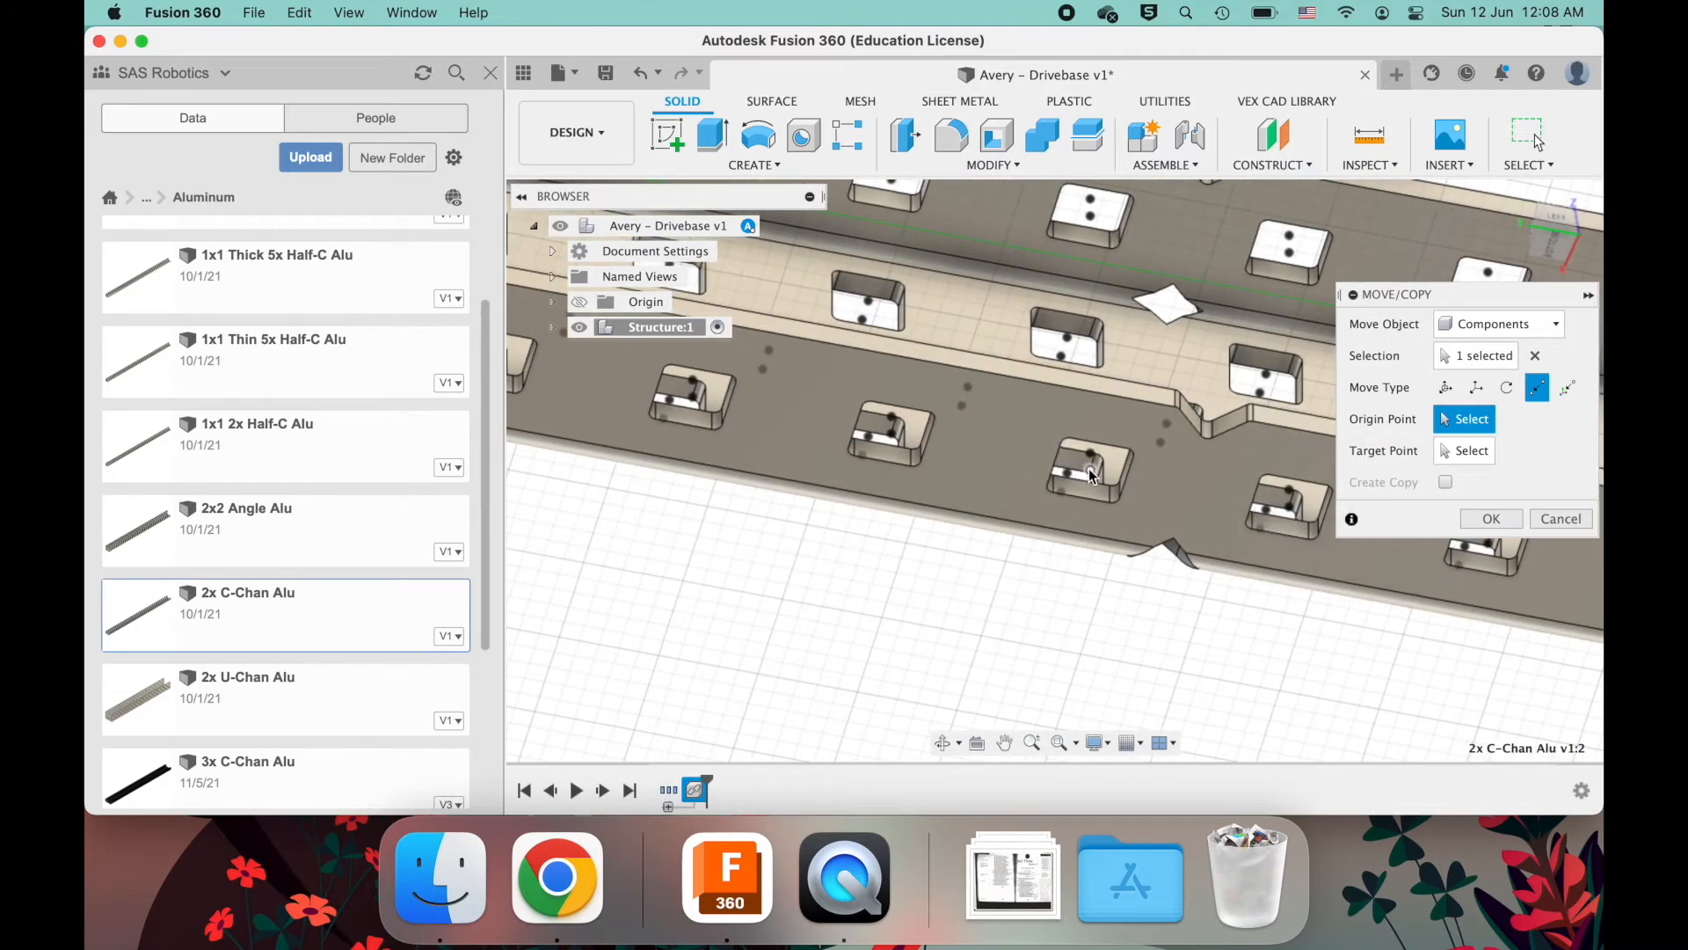
click(1090, 453)
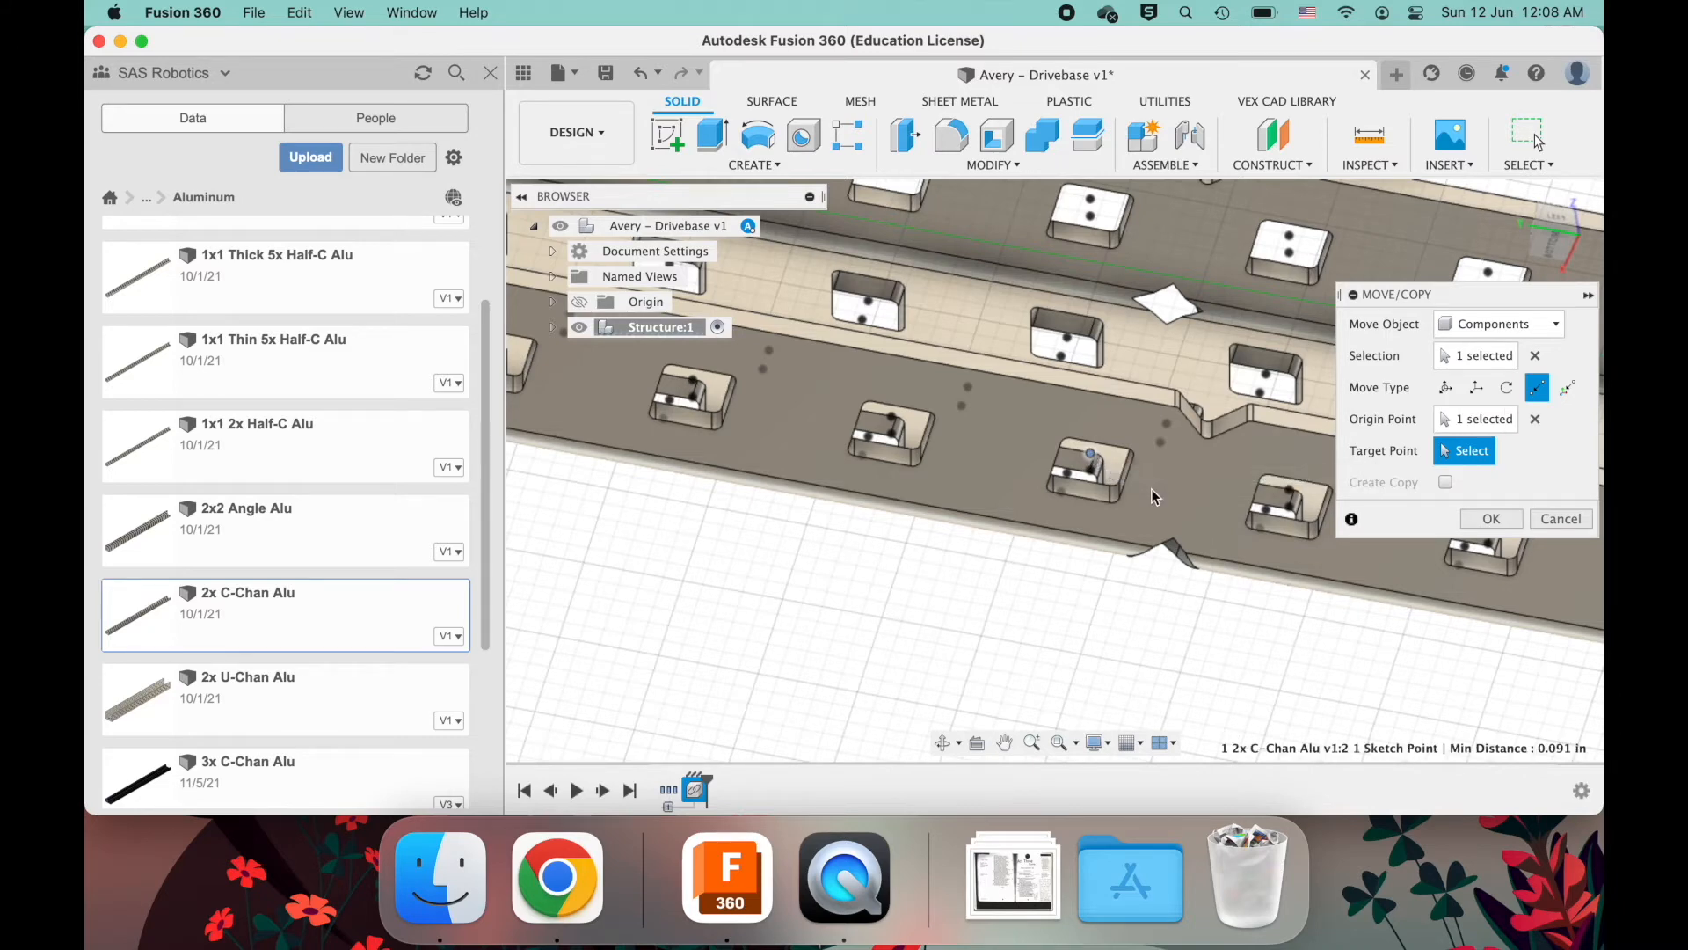
- Set the target point at the end hole on the first C-channel's top face and check the resulting placement
scroll(1152, 489, down, 5)
shift+scroll(1152, 489, up, 5)
scroll(1152, 494, down, 10)
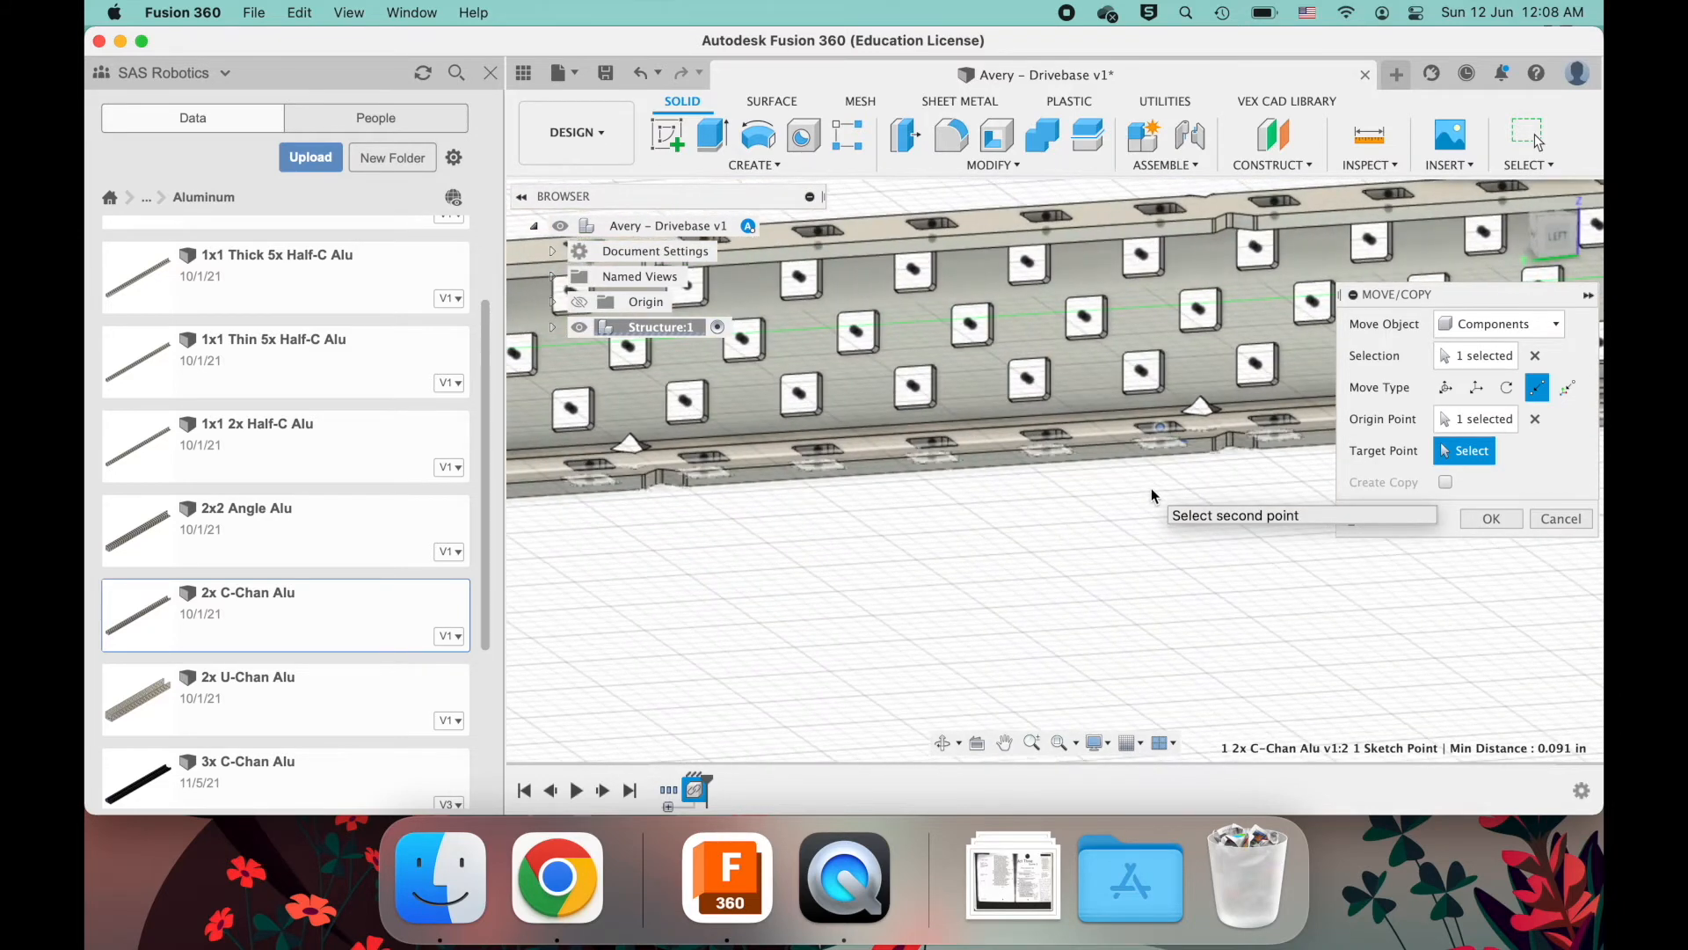
scroll(1152, 496, right, 15)
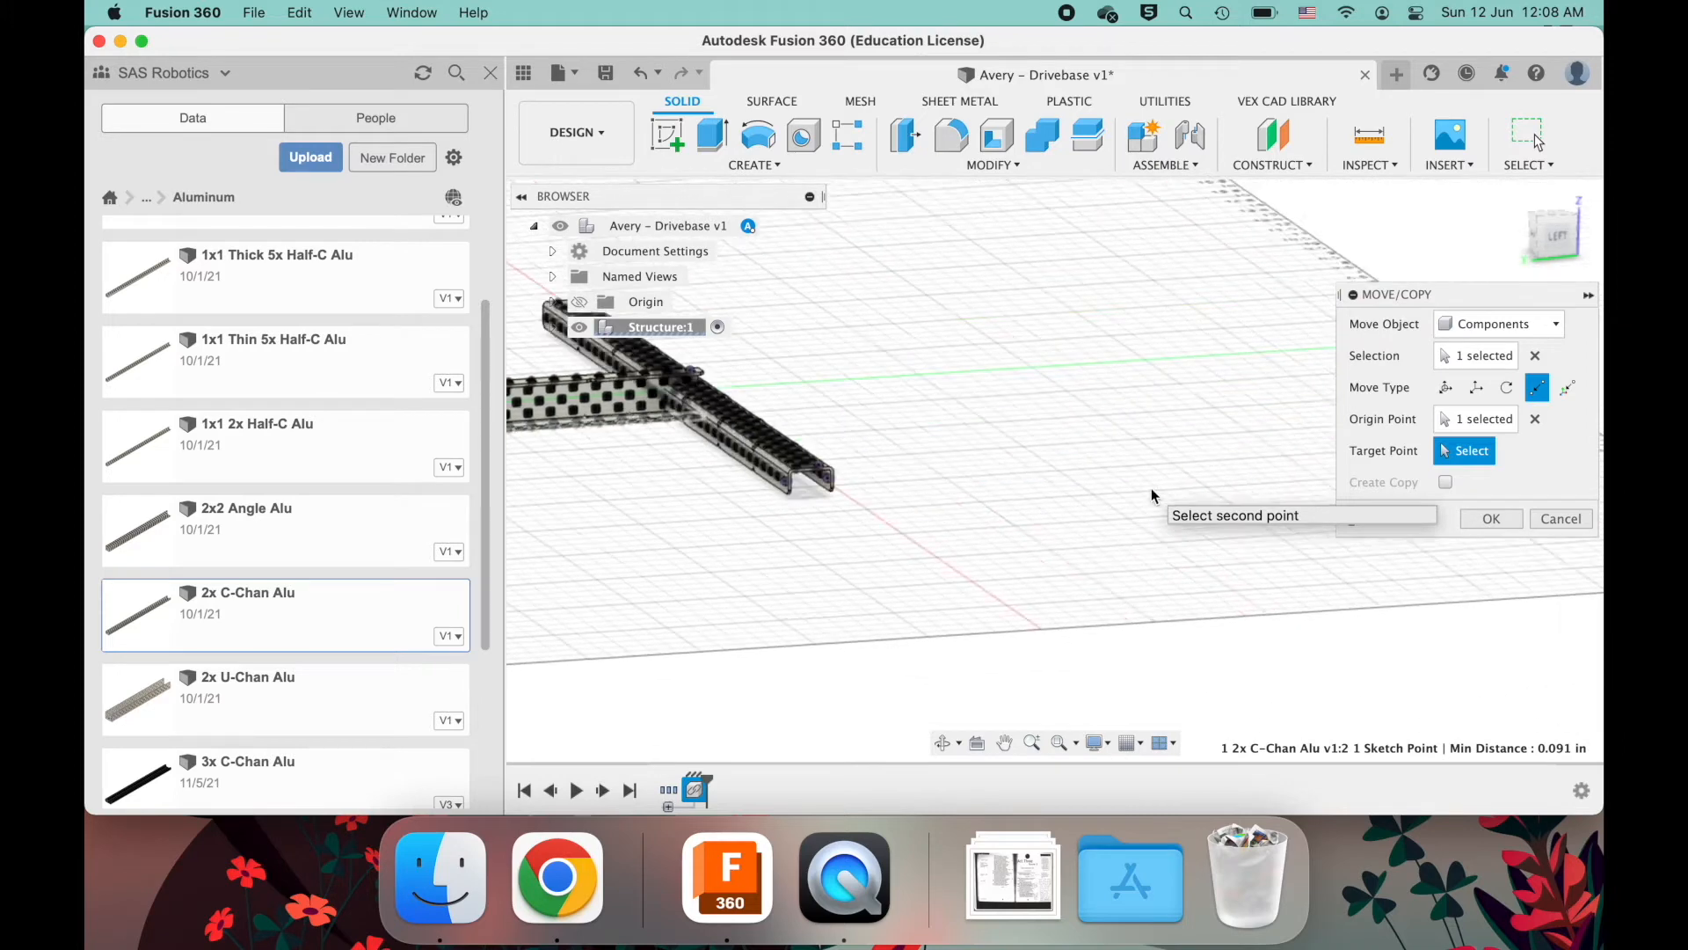
scroll(1157, 489, left, 5)
scroll(1154, 488, up, 10)
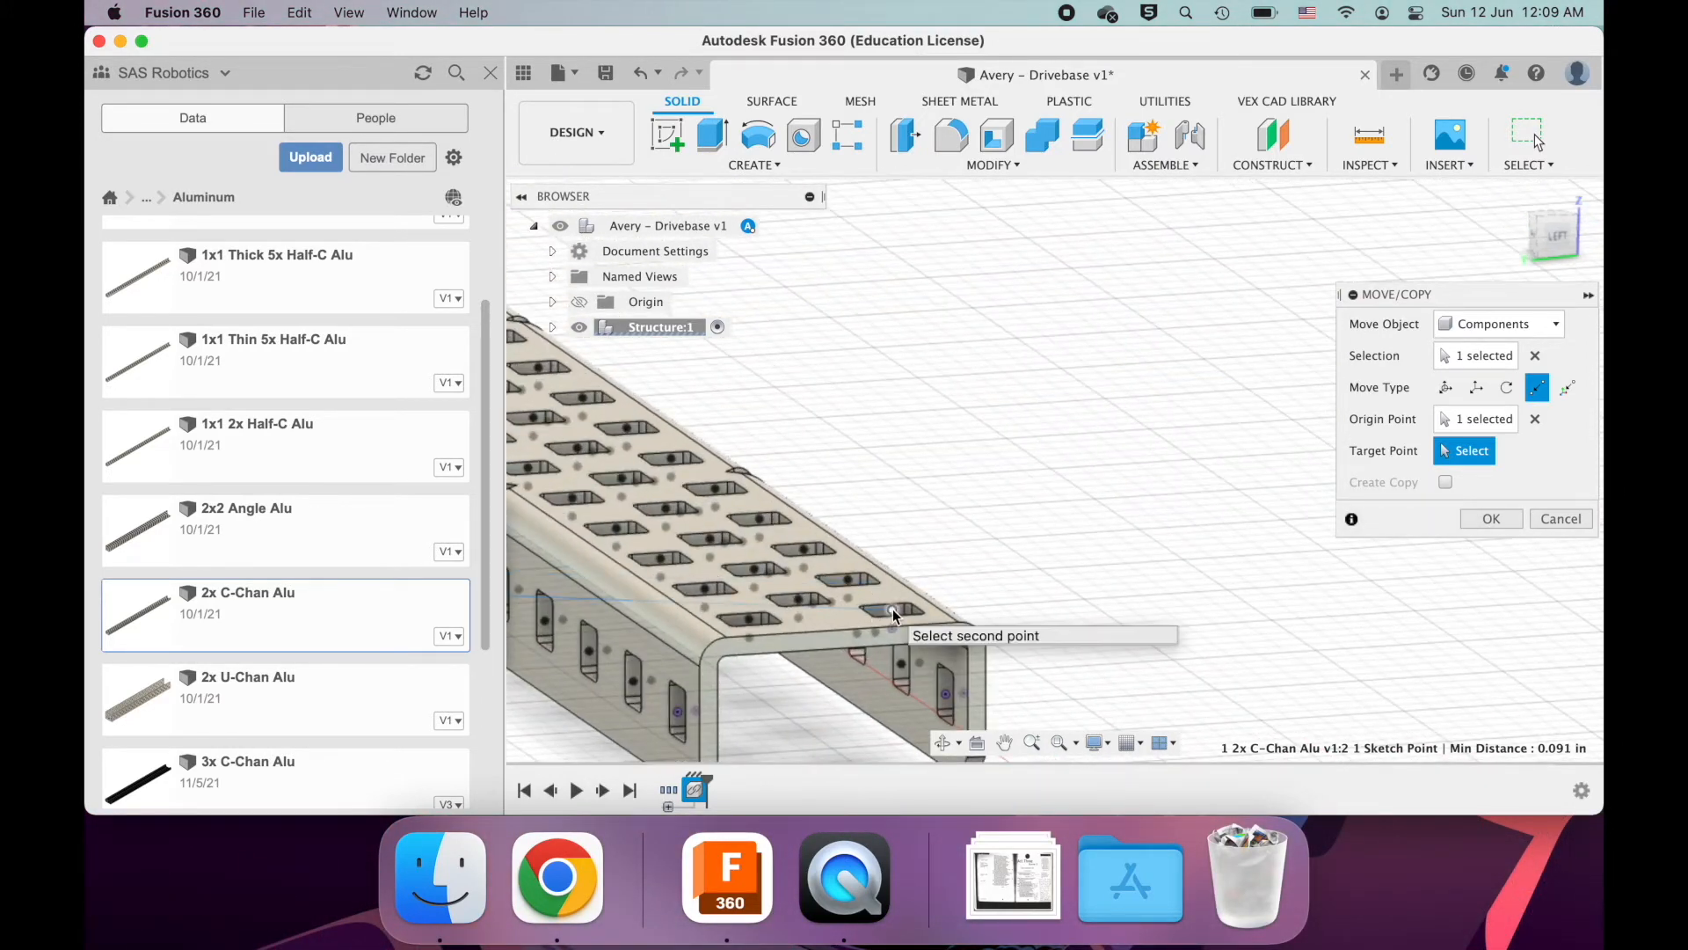
click(893, 612)
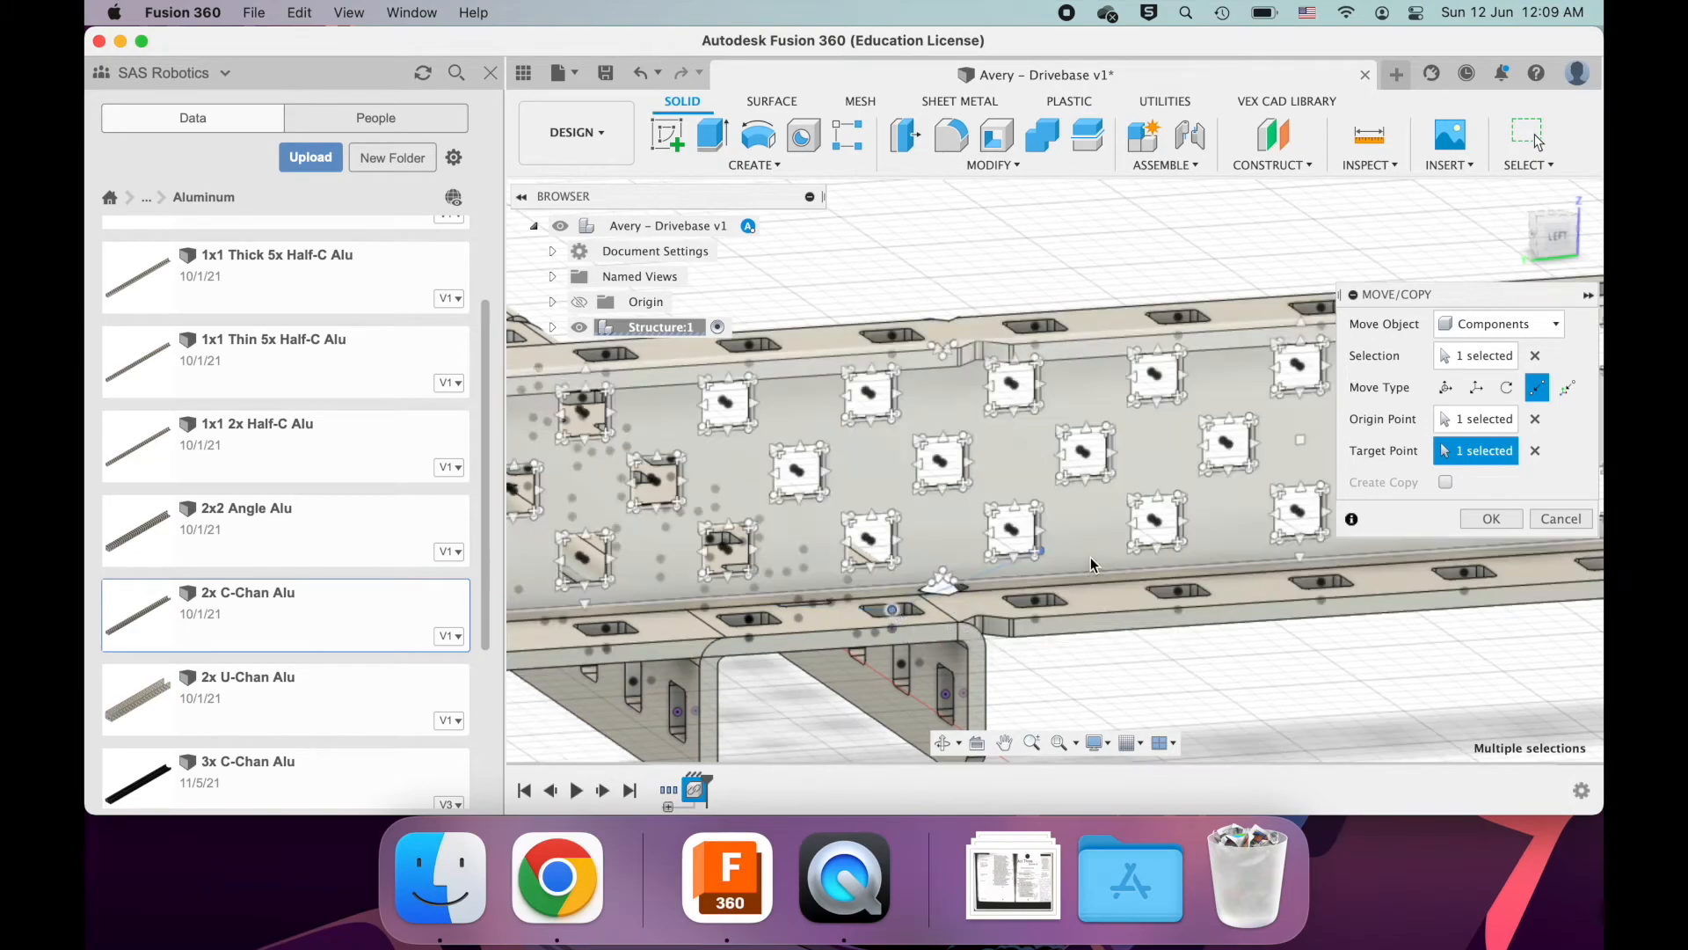
scroll(1090, 560, down, 10)
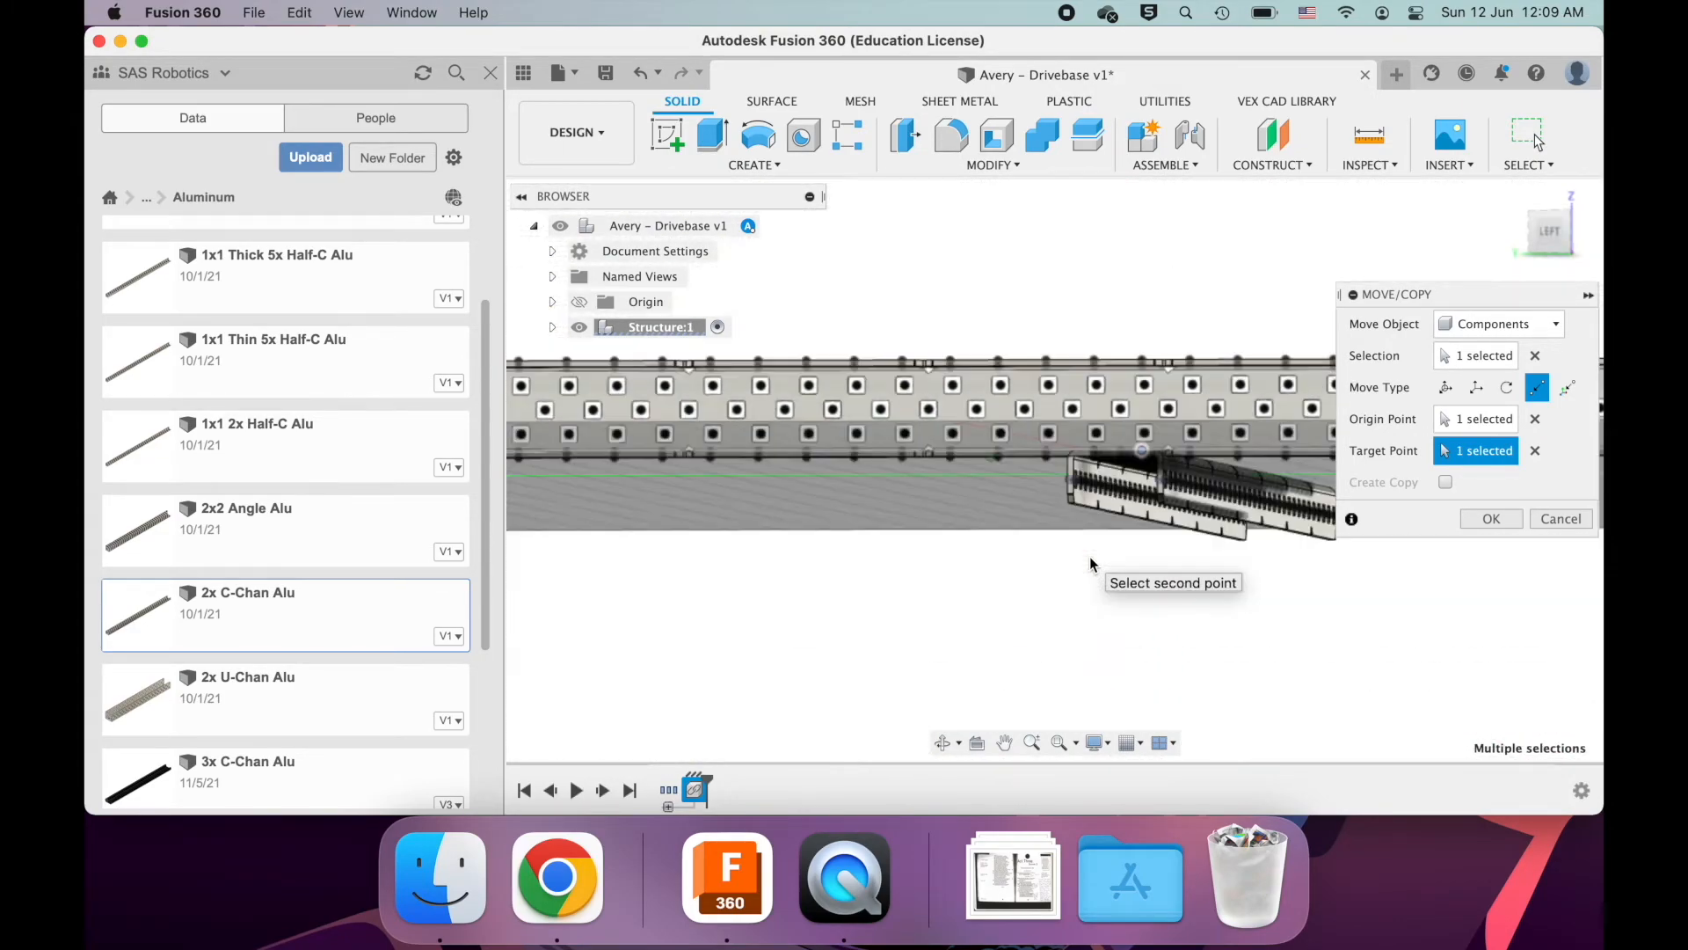
shift+scroll(1089, 555, up, 10)
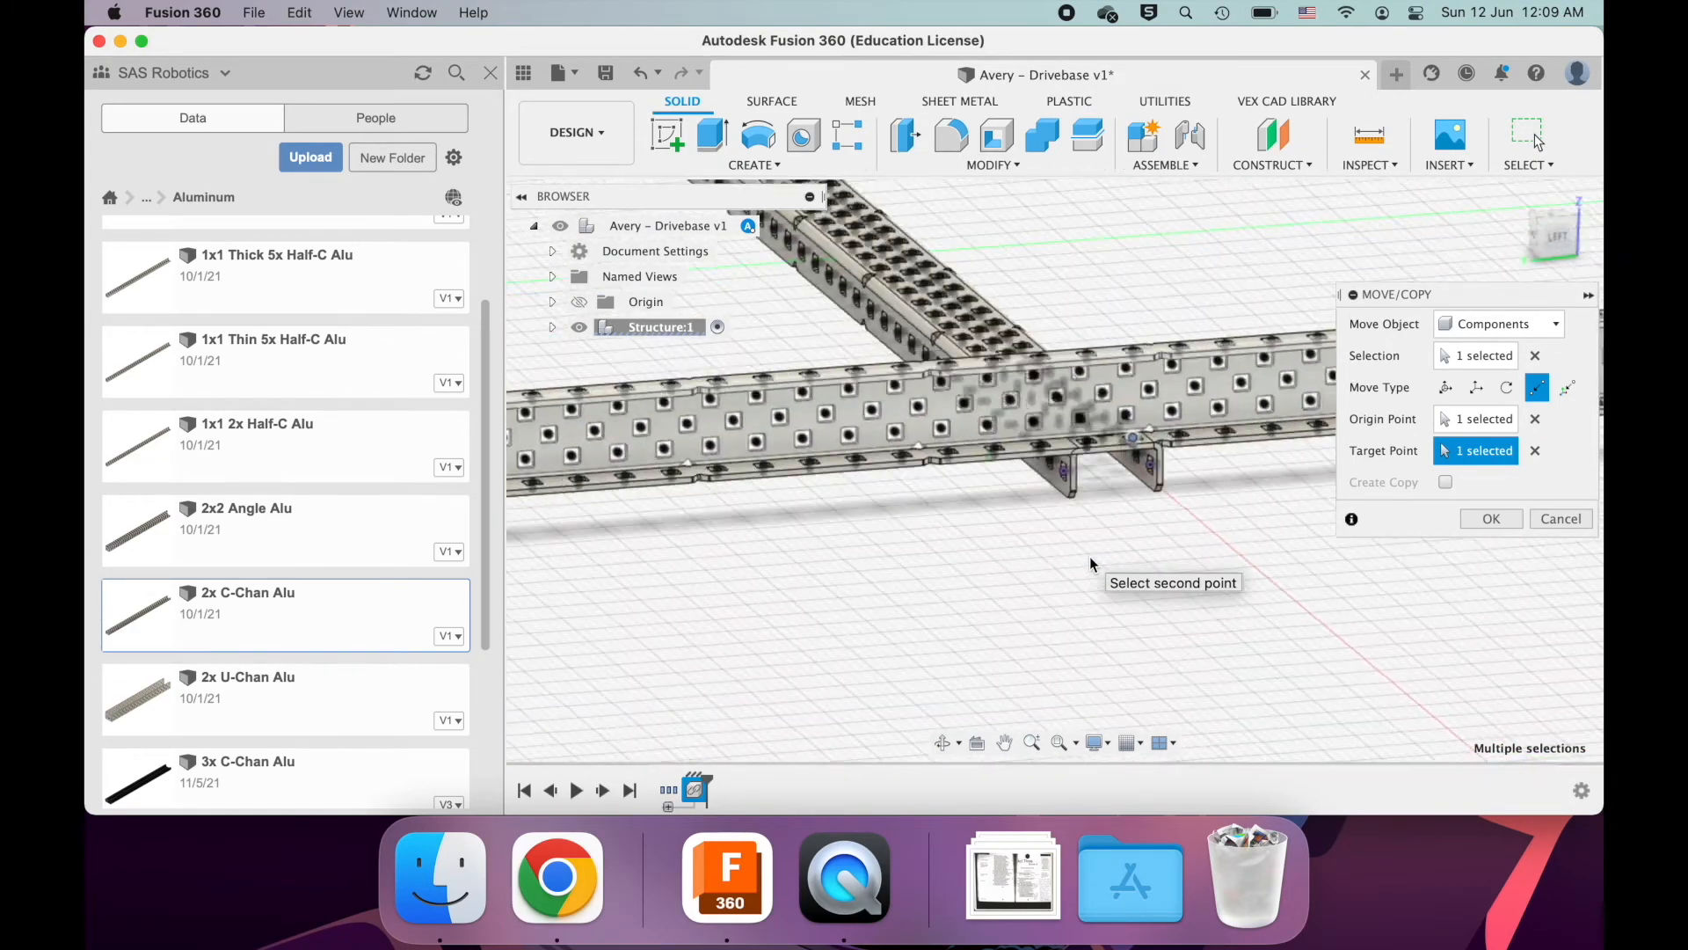
- Examine how the second C-channel's lower flange holes line up with the first C-channel at the crossing
scroll(1091, 560, up, 8)
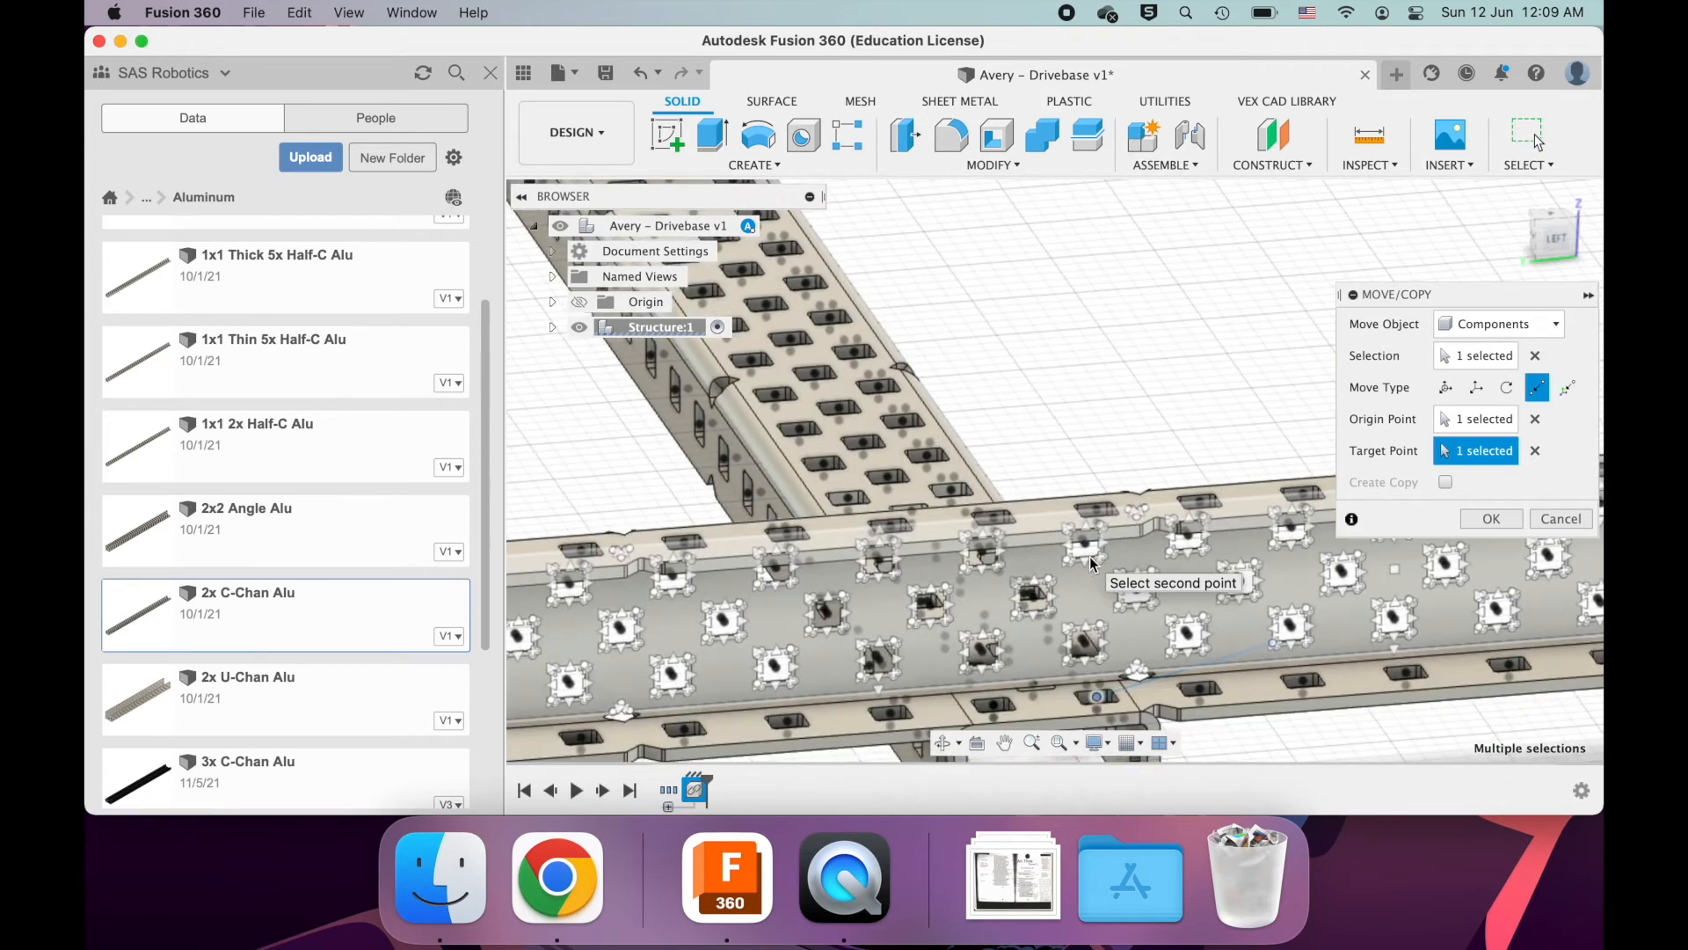
shift+scroll(1090, 556, up, 10)
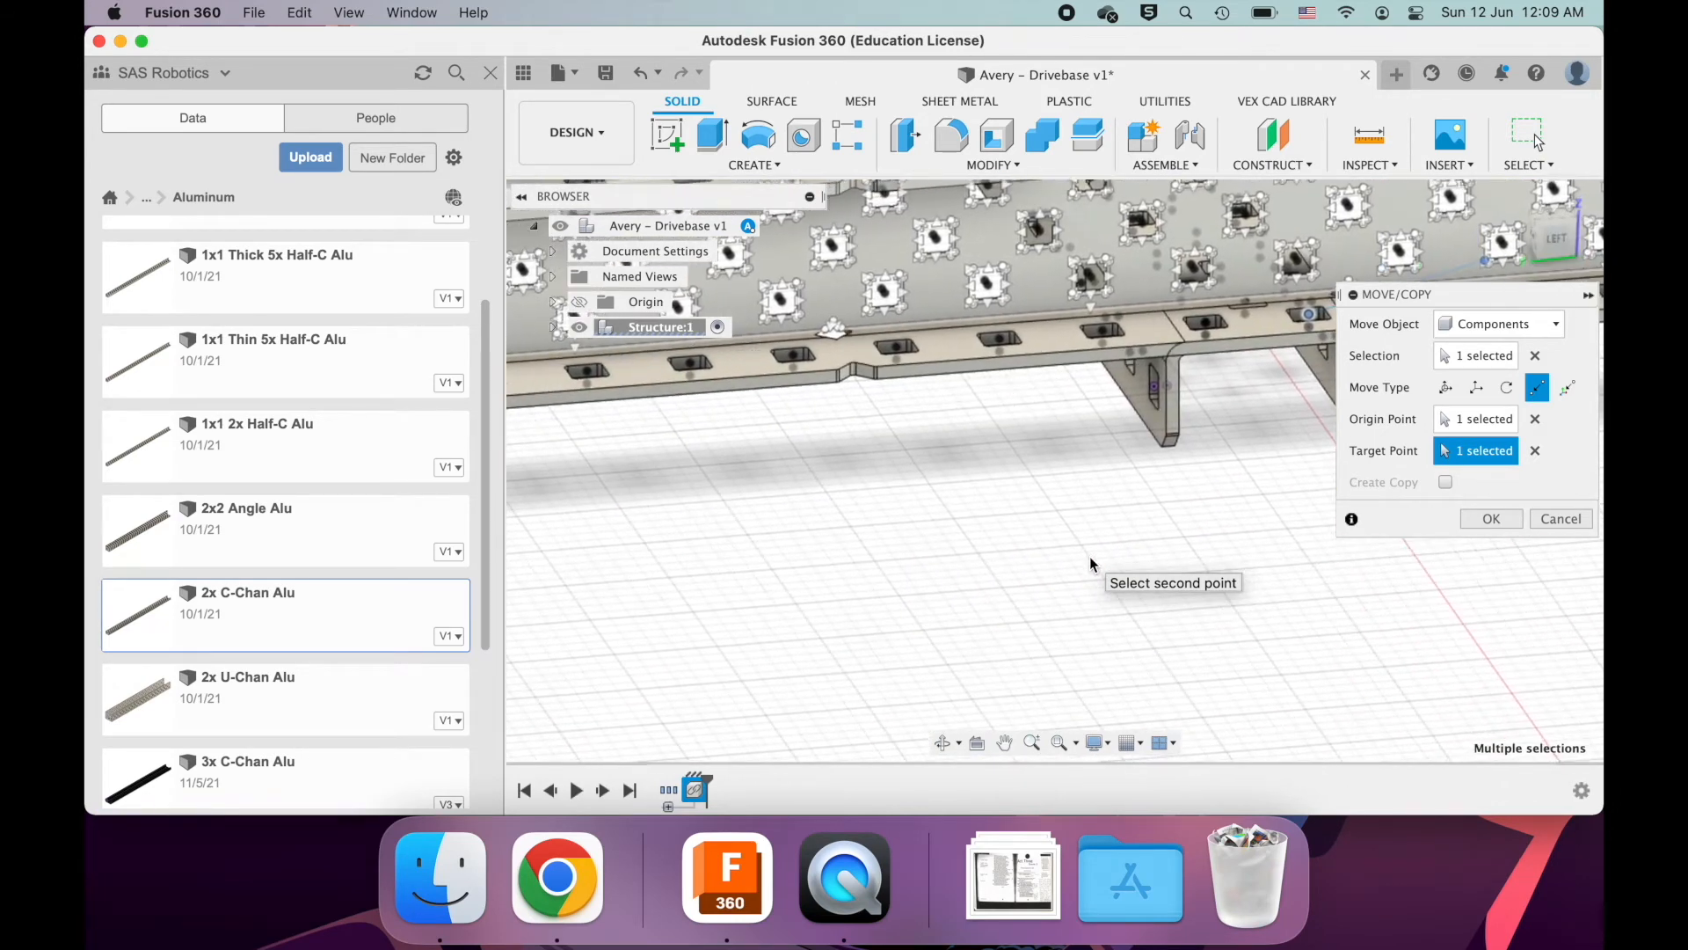
shift+scroll(1089, 555, up, 8)
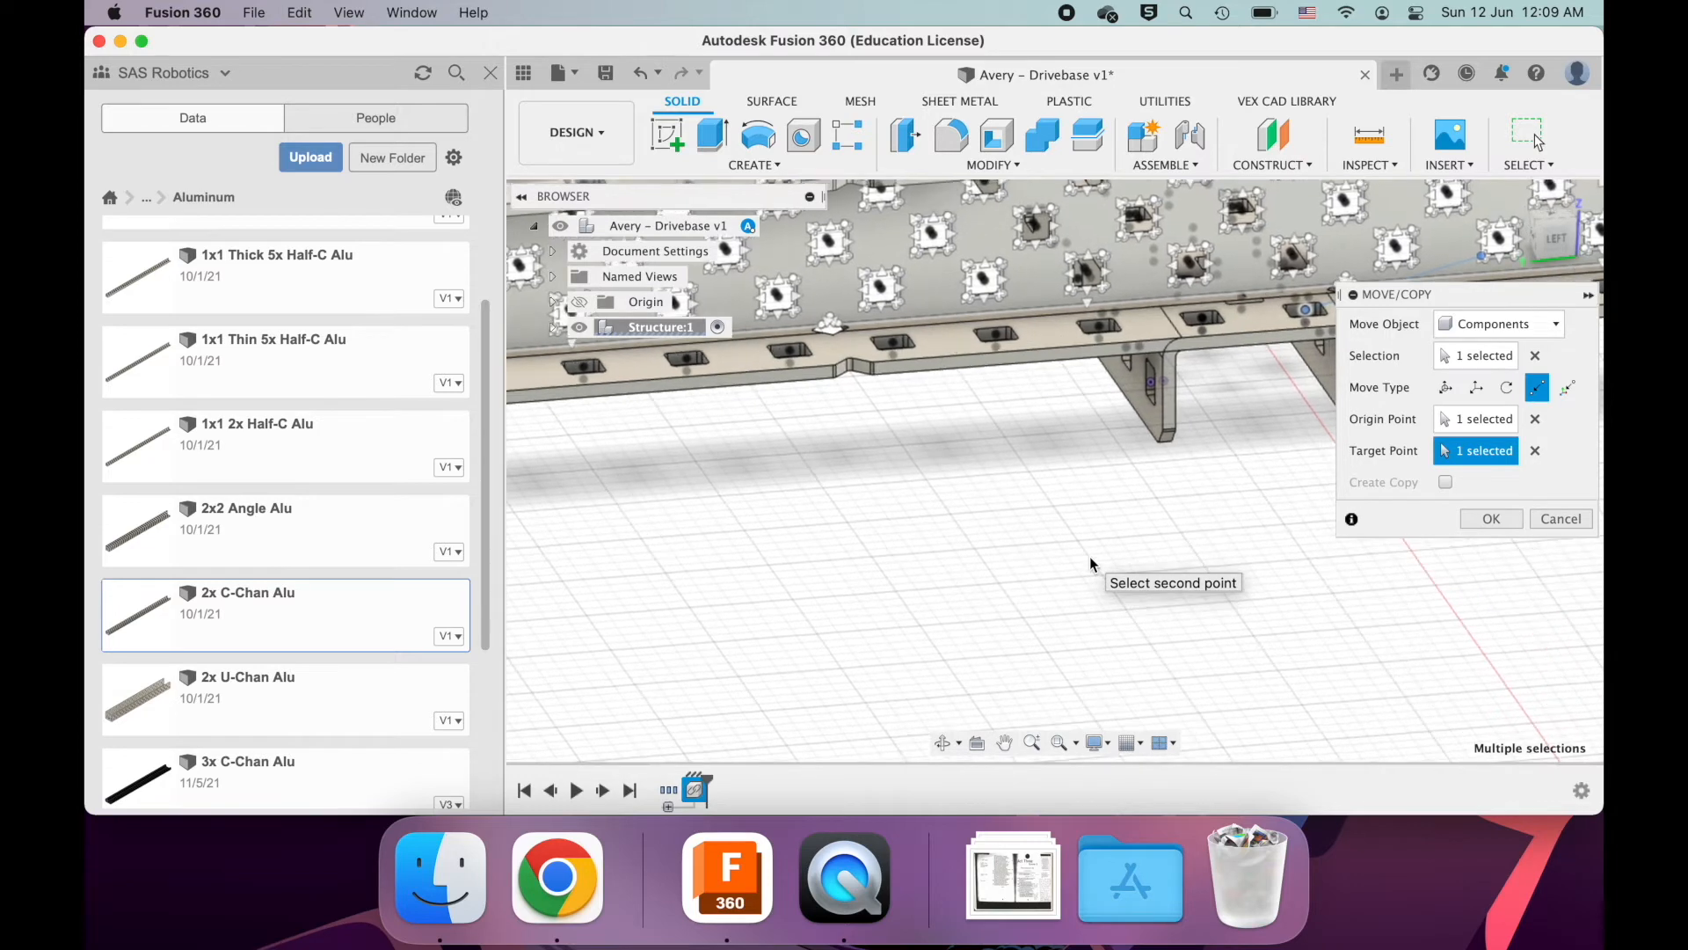
scroll(1090, 556, up, 2)
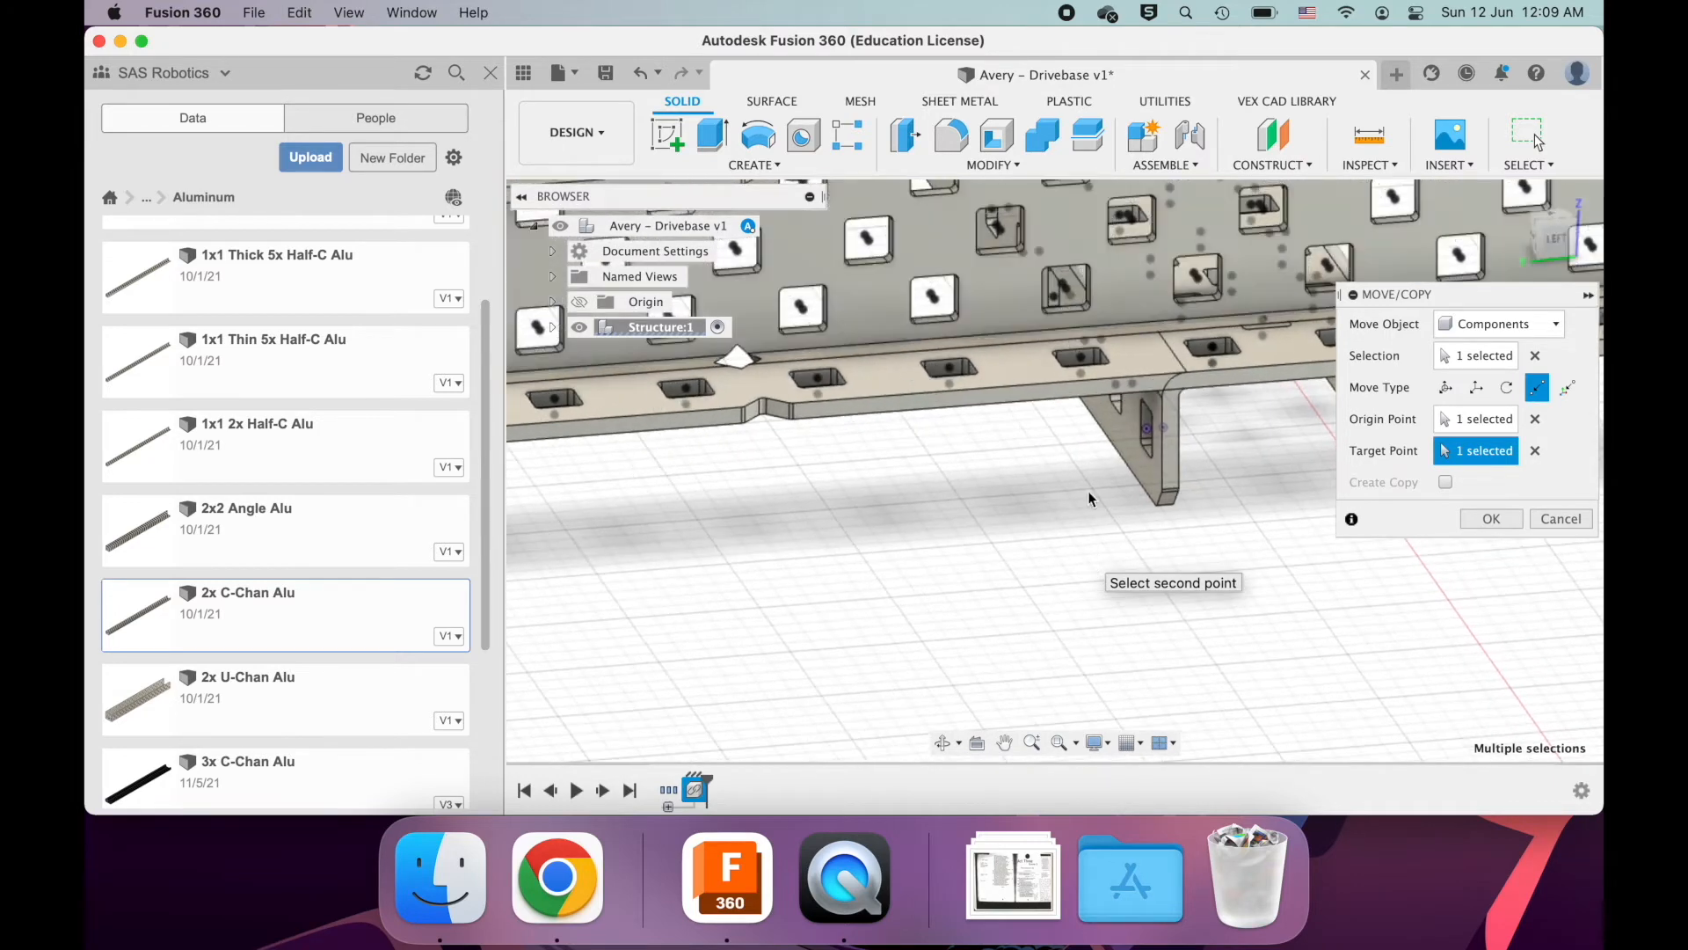
scroll(1073, 431, left, 4)
shift+scroll(1073, 430, up, 10)
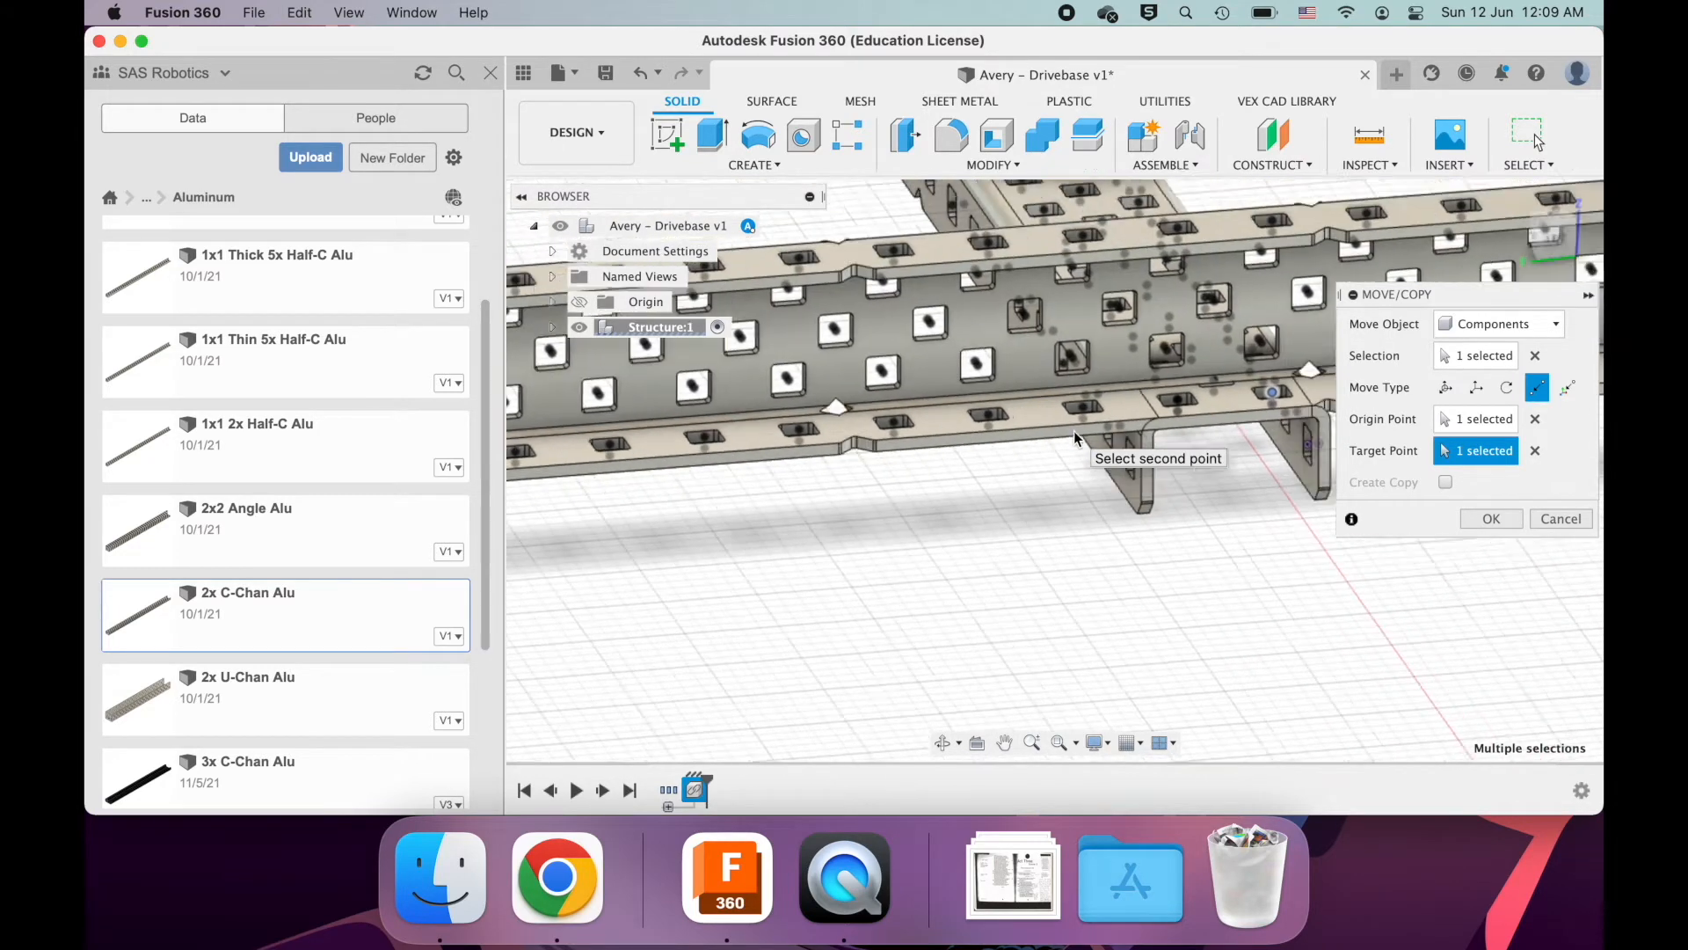
scroll(1073, 431, up, 5)
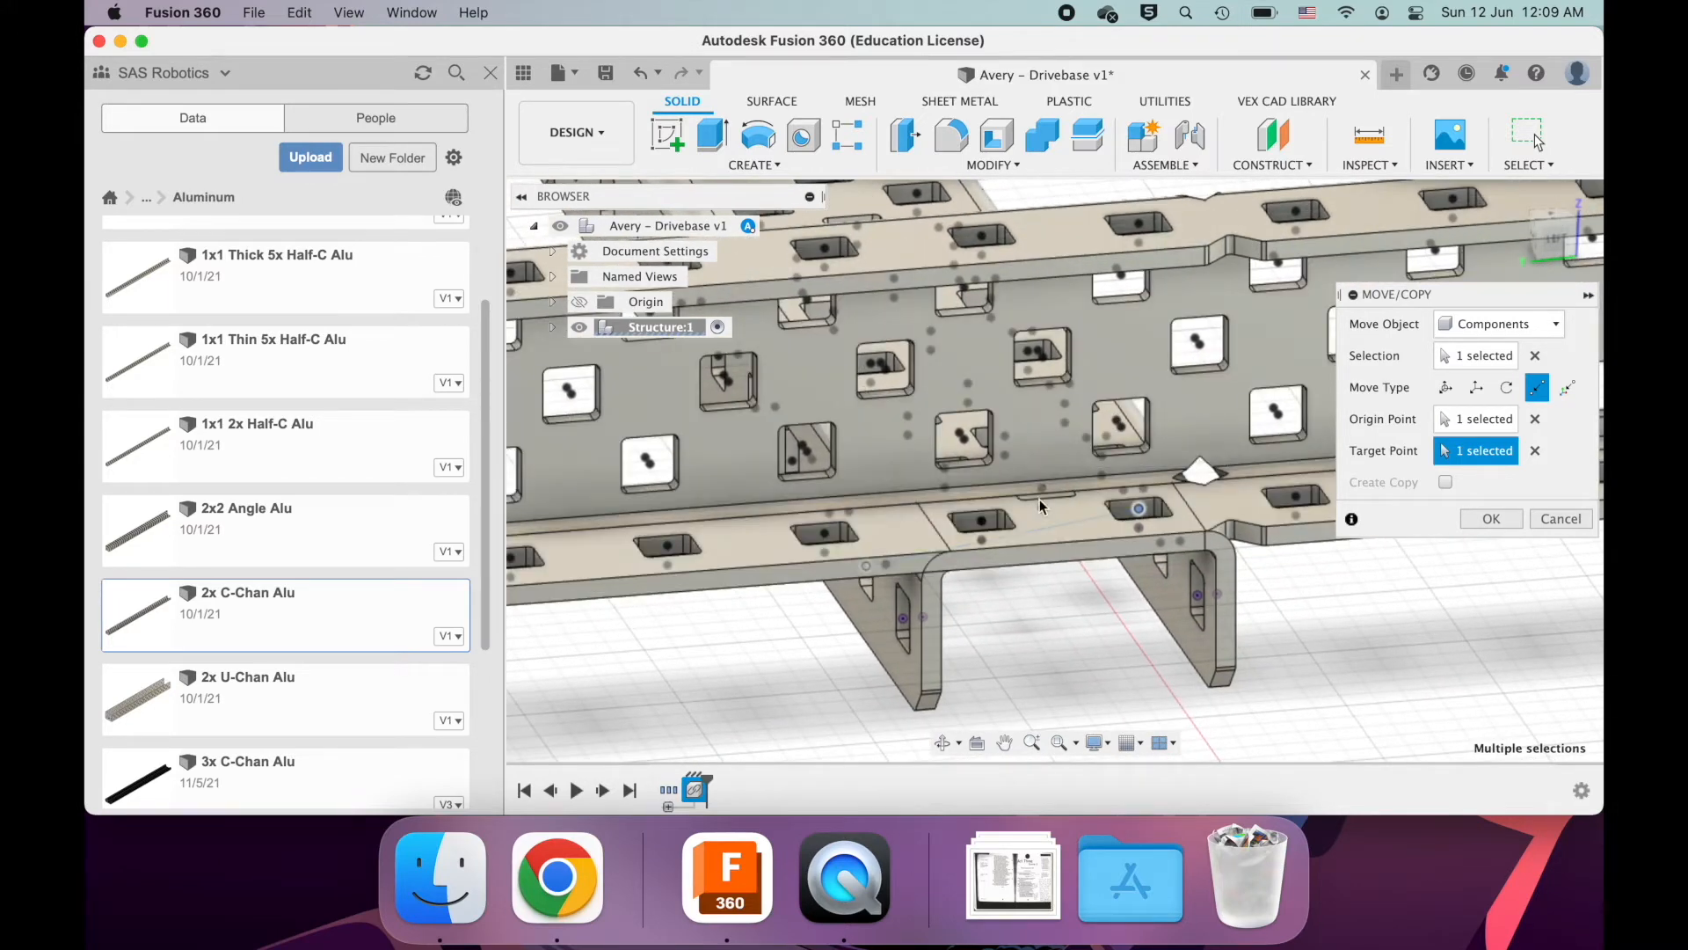
click(803, 543)
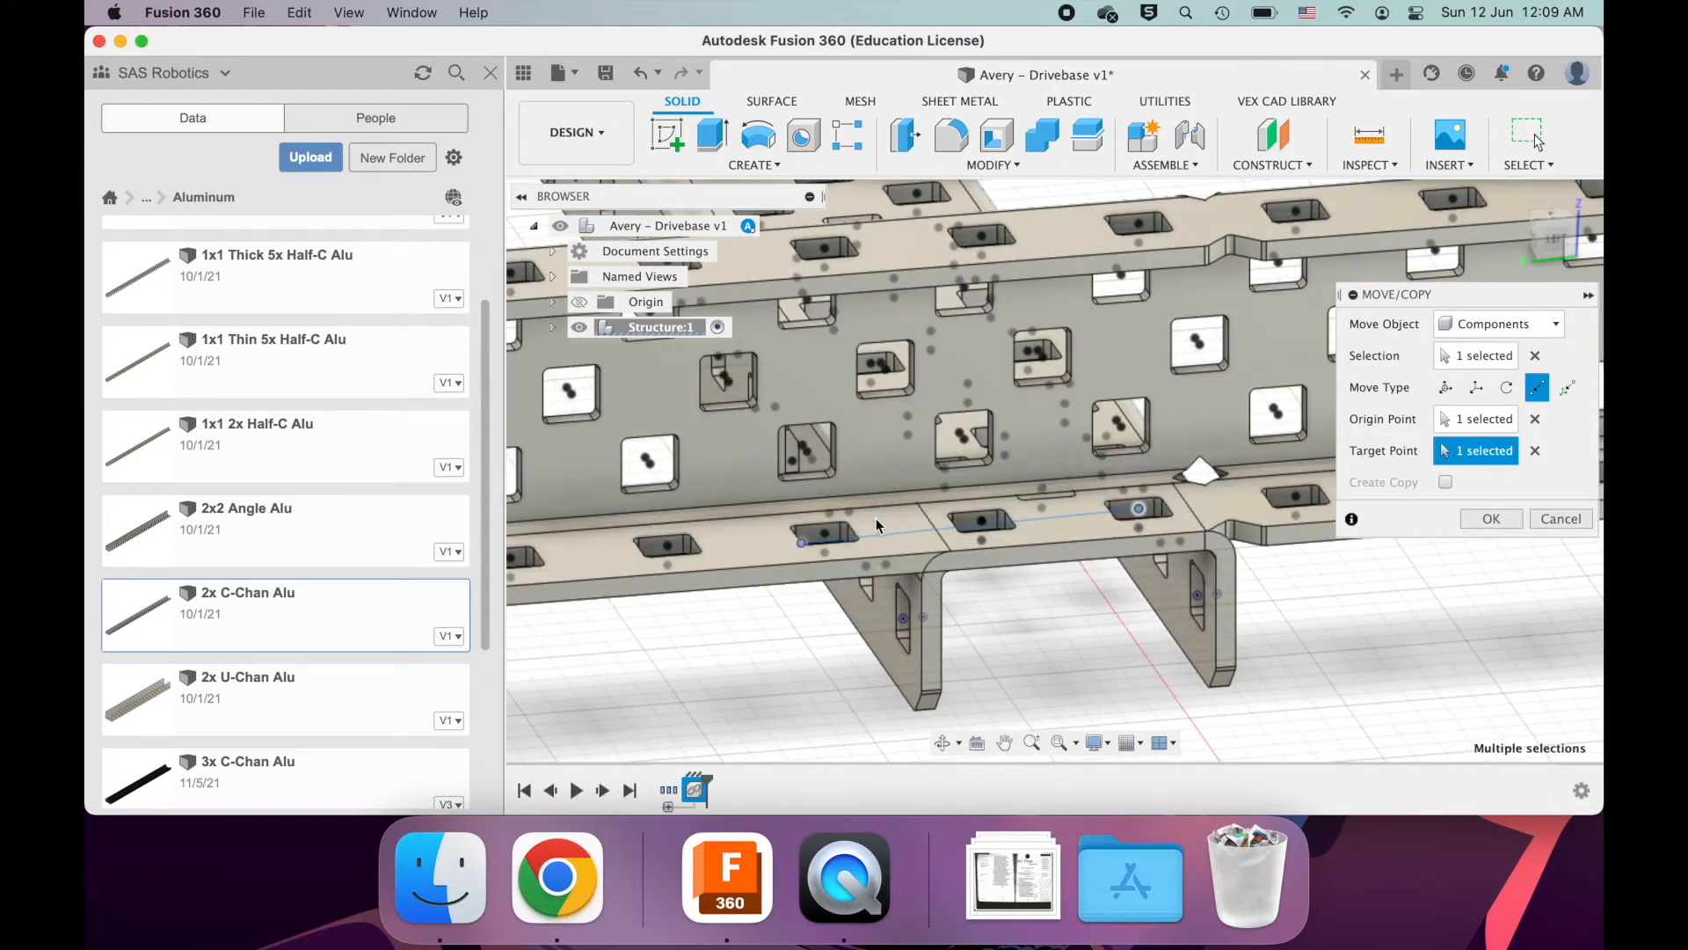
click(1143, 509)
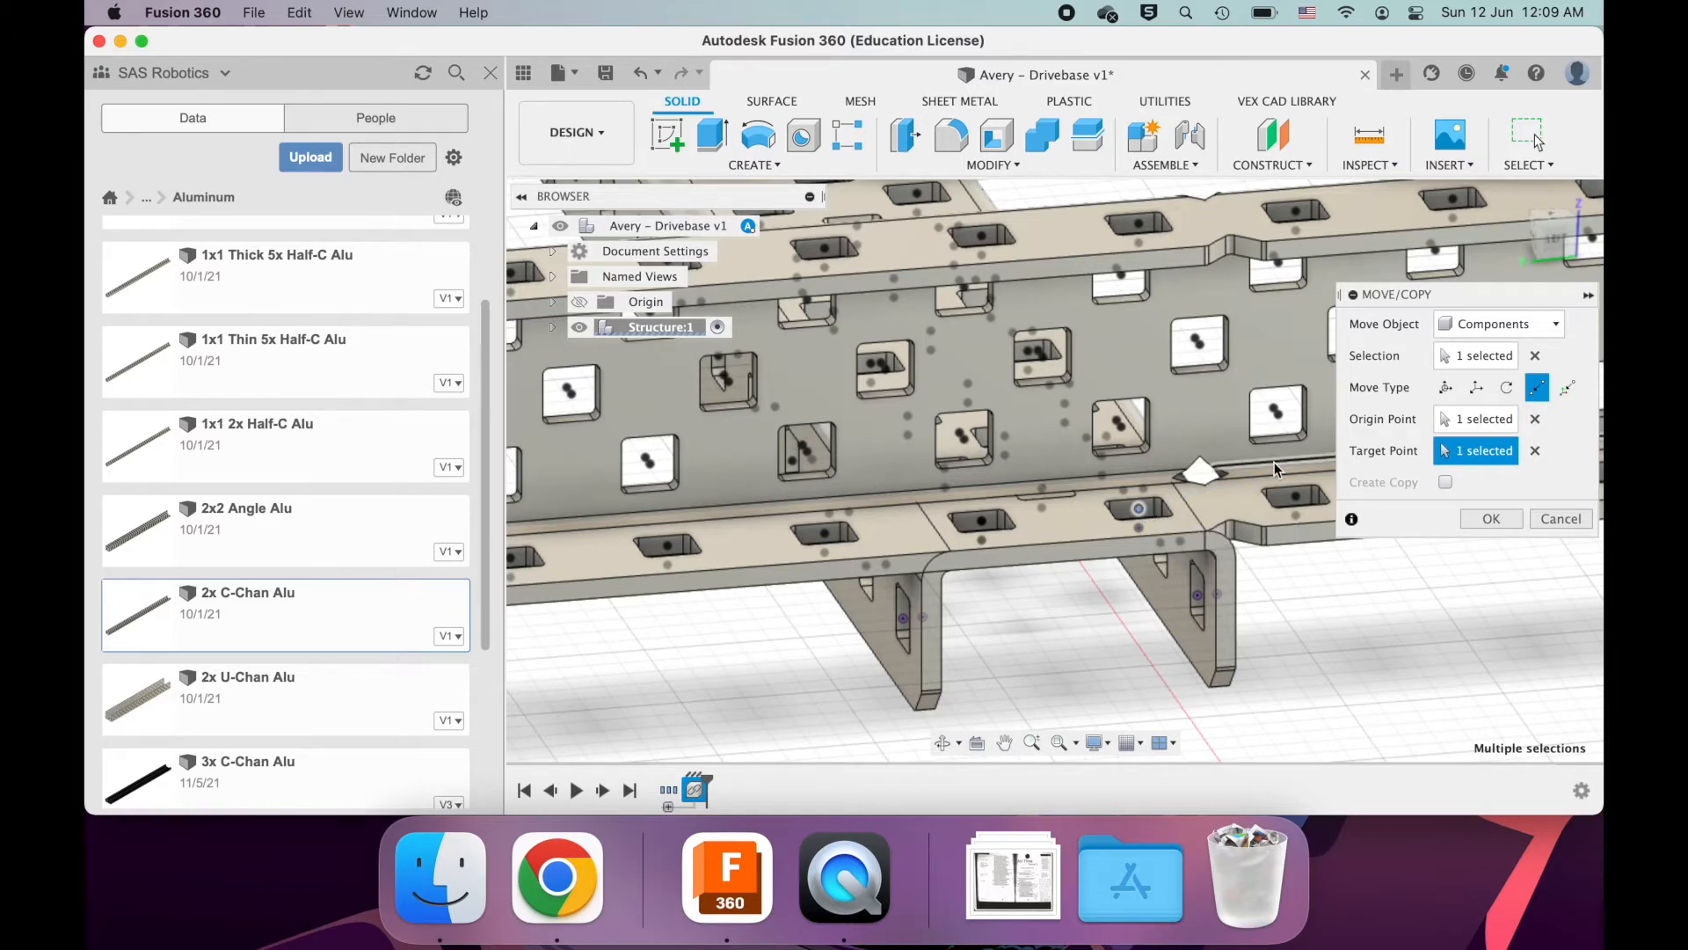
scroll(1283, 456, down, 10)
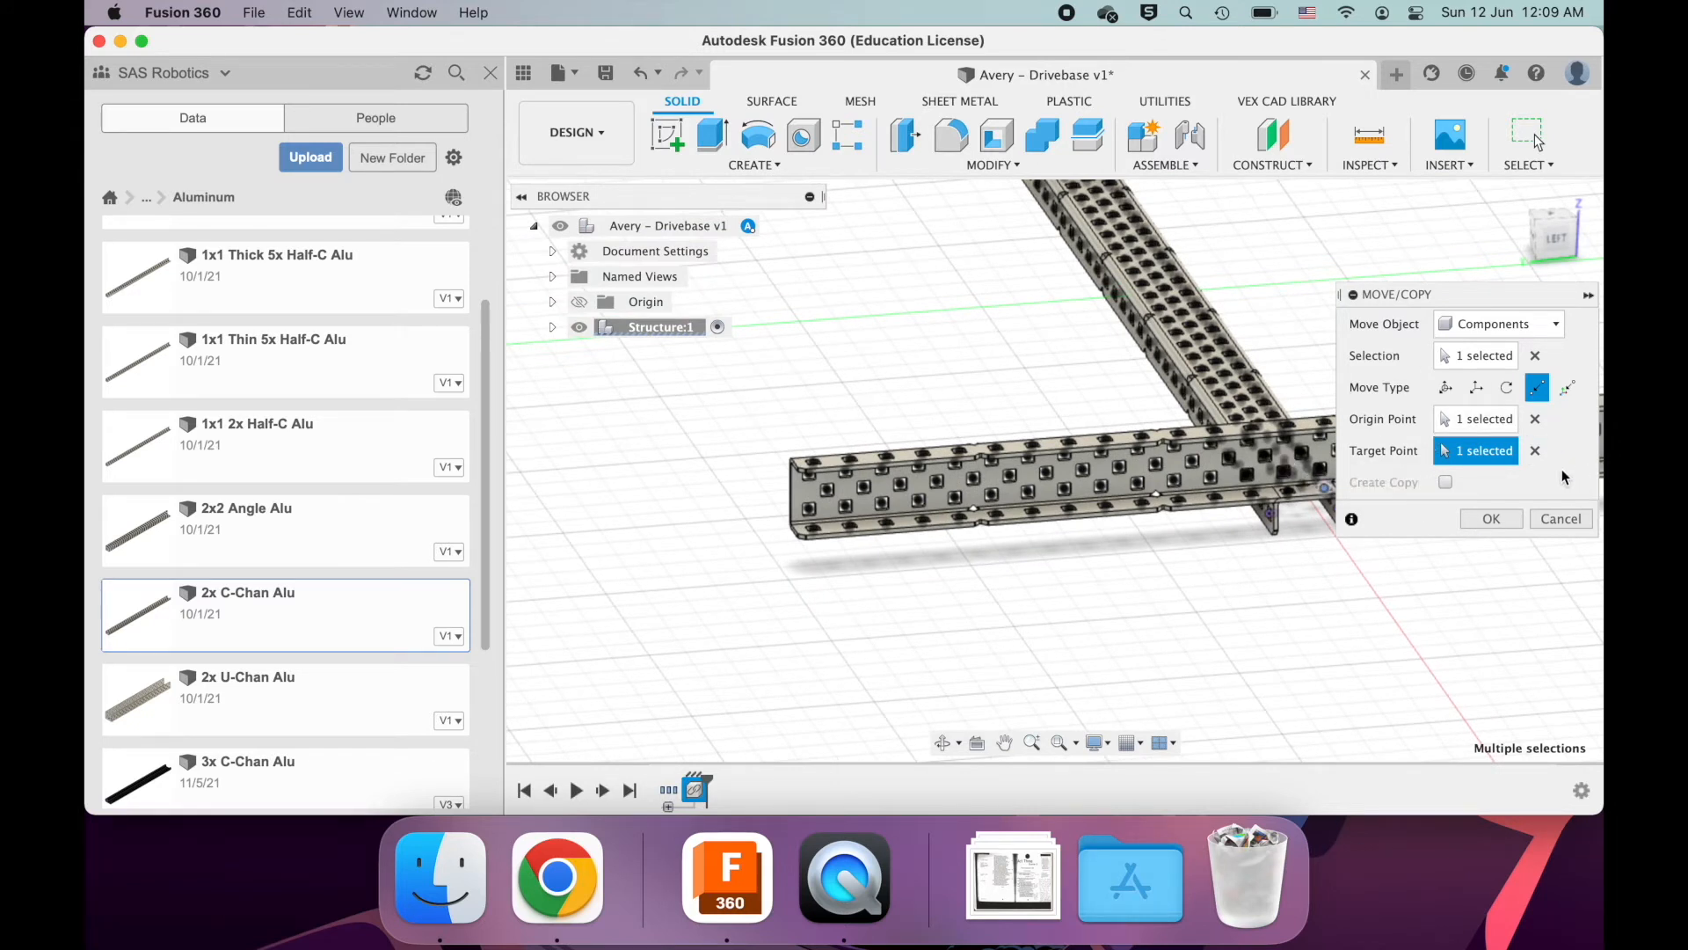
- Switch to a free move and raise the second C-channel 2.00 in above the first
click(1445, 388)
scroll(1083, 485, right, 5)
scroll(1079, 488, right, 3)
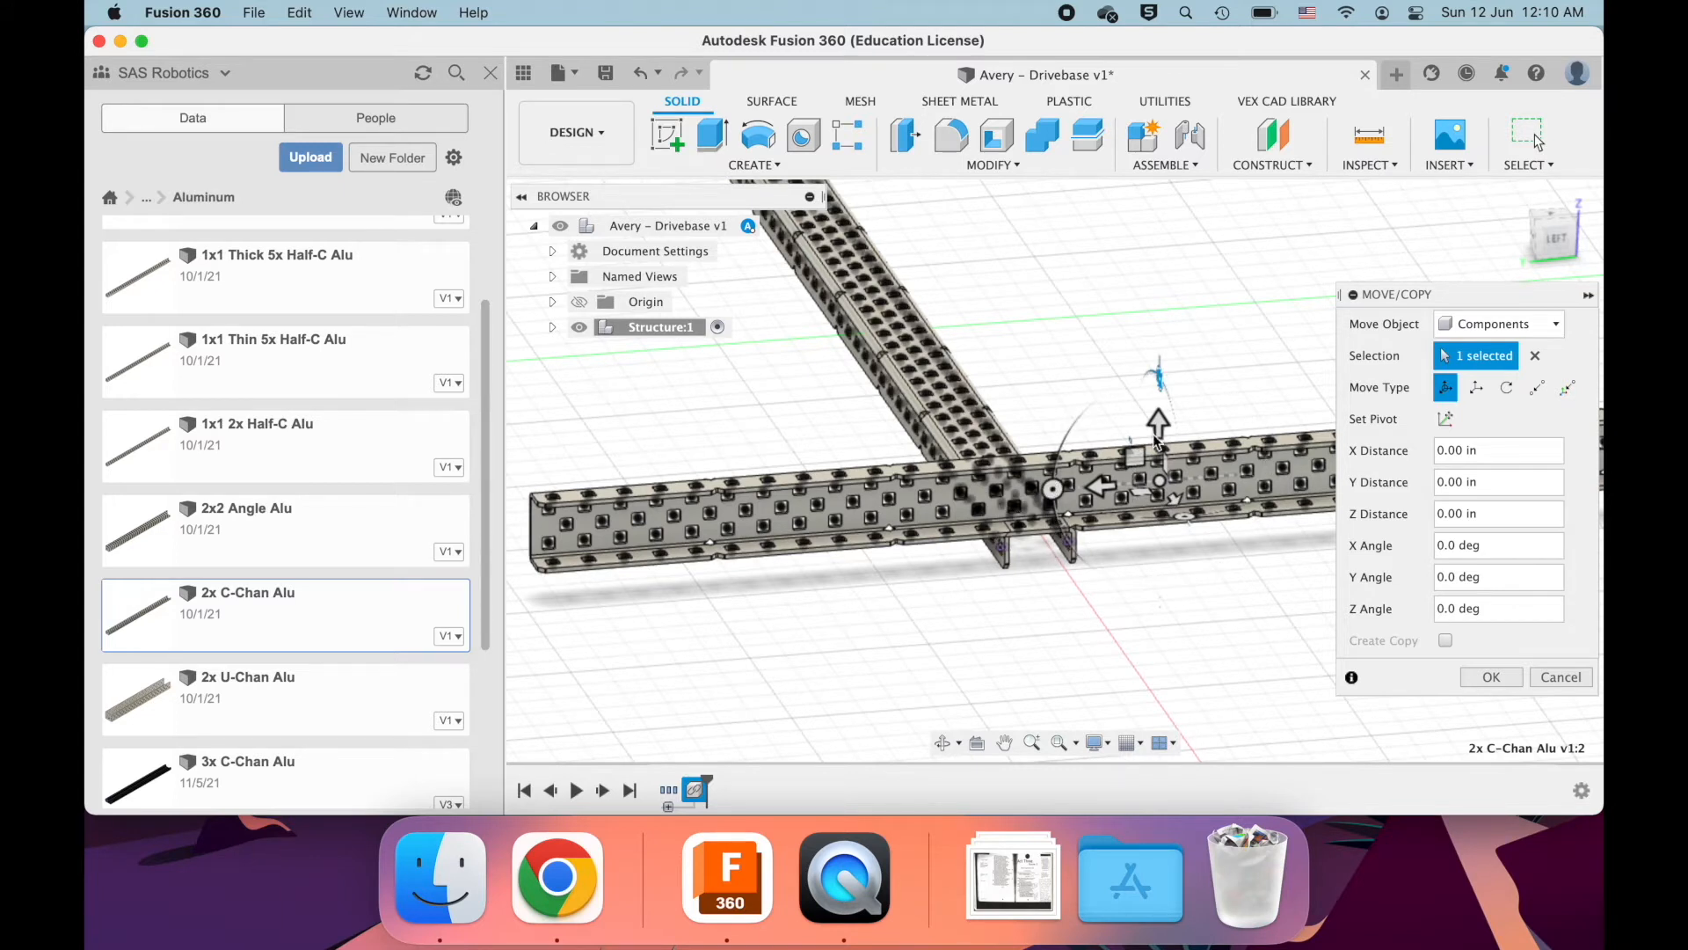
click(1160, 425)
drag(1161, 425, 1156, 285)
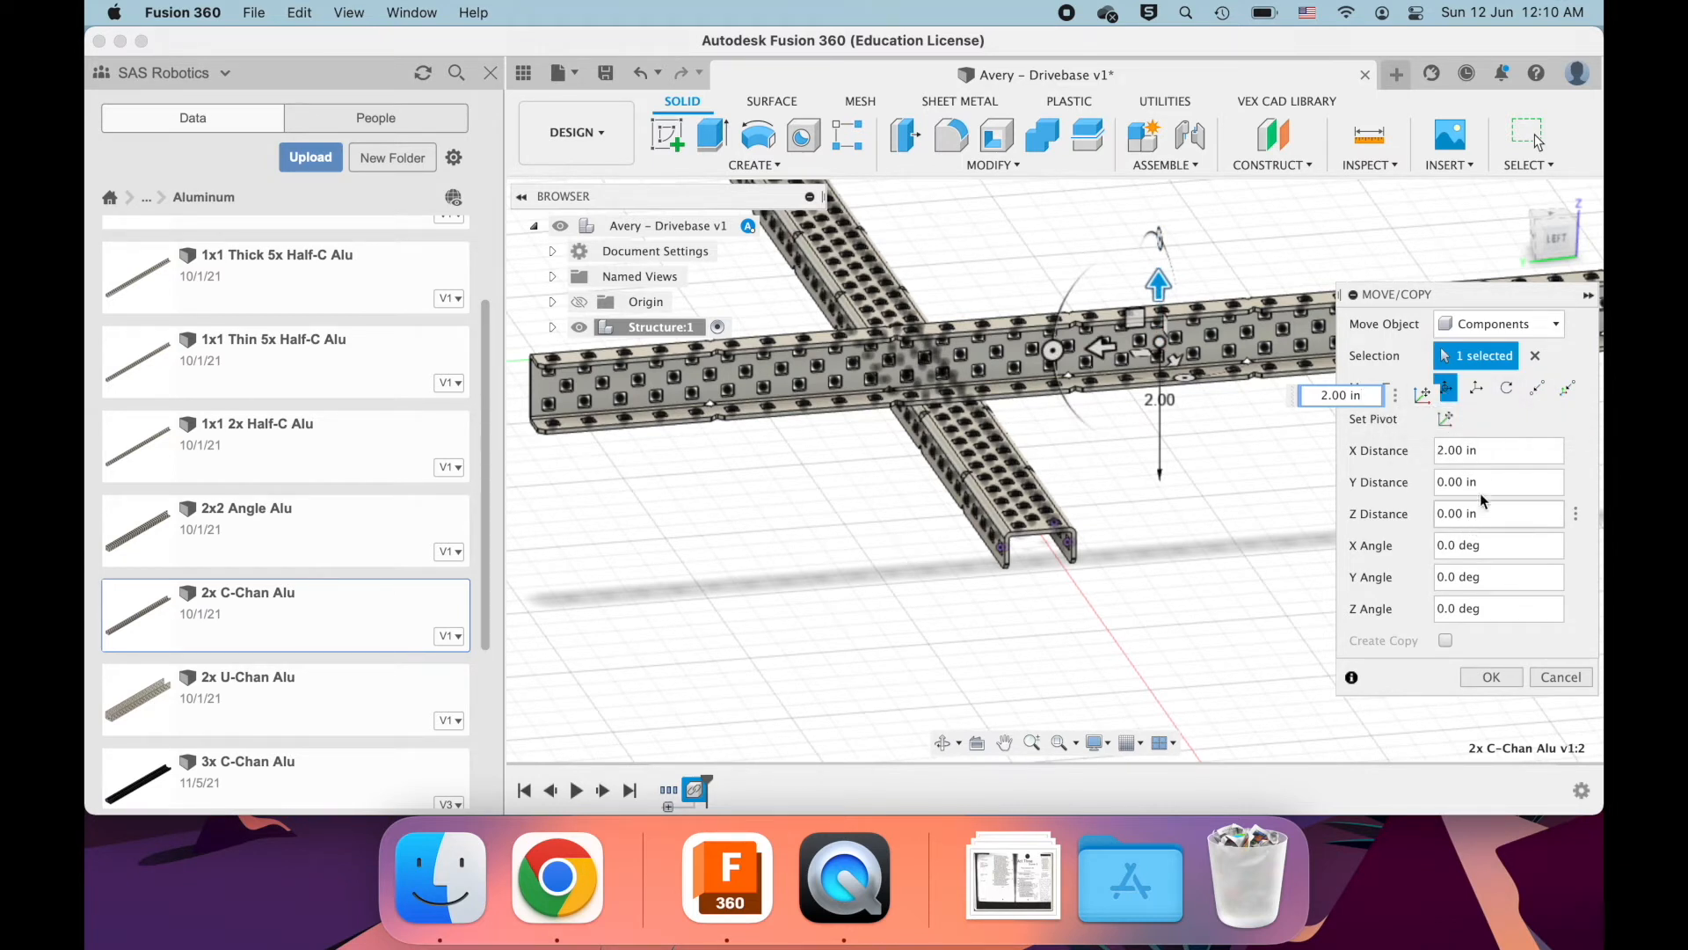
- Change the move type to point to point and pick a hole point on the raised C-channel's lower flange as origin
click(1541, 396)
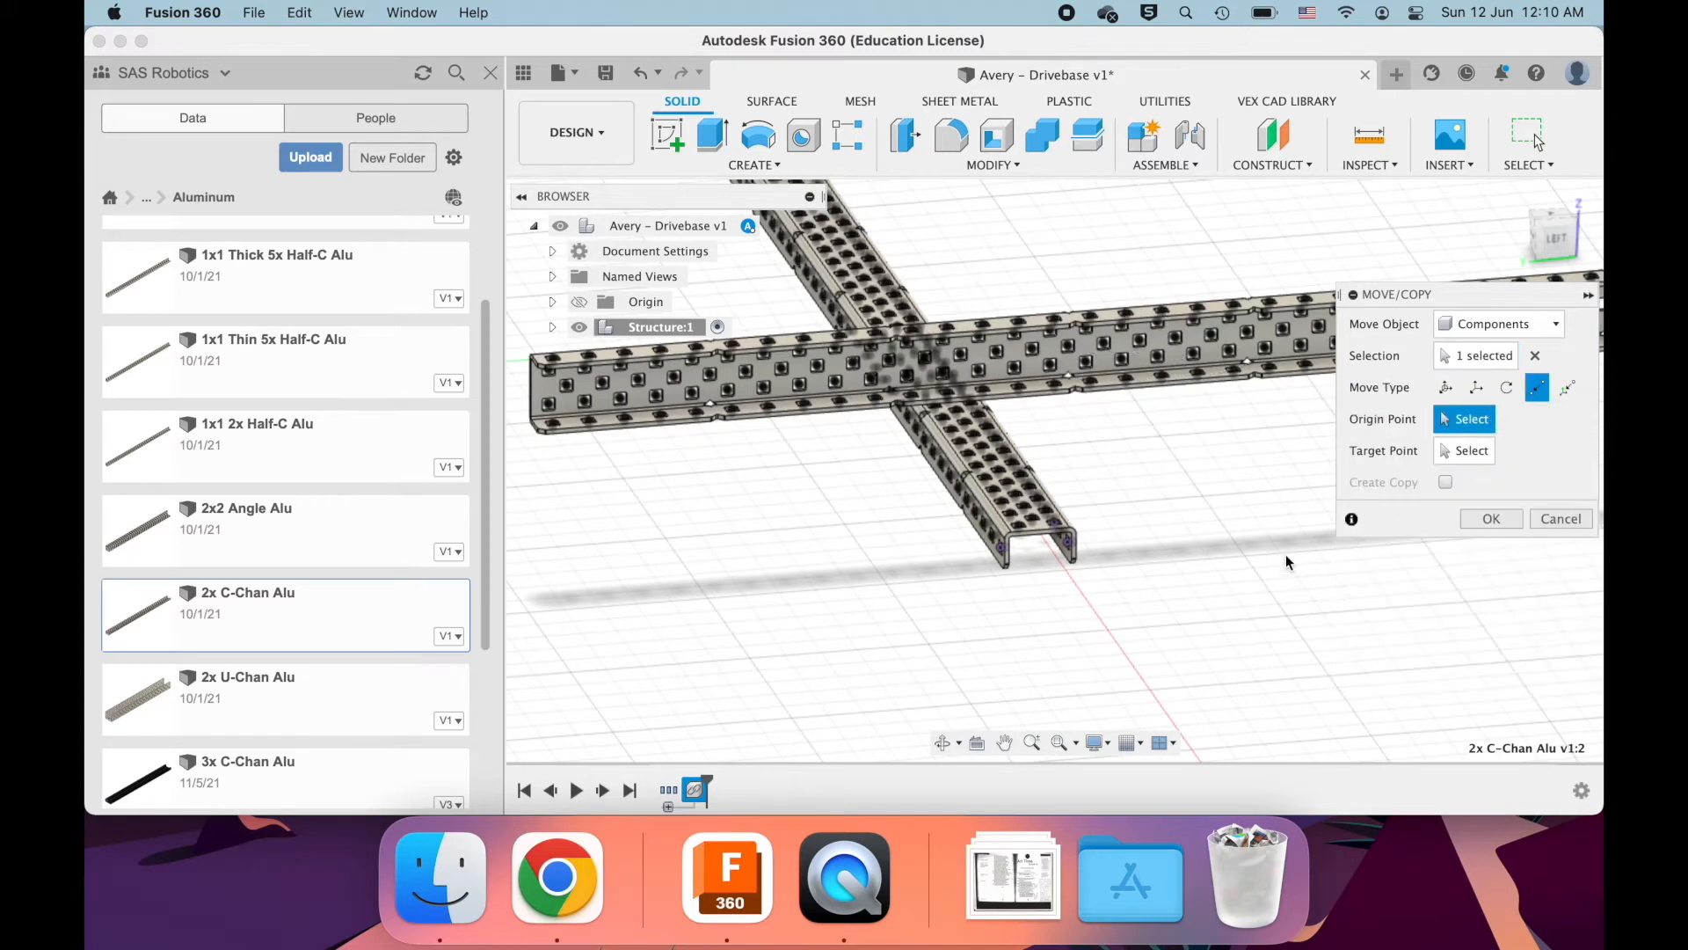
scroll(1286, 556, left, 4)
scroll(1285, 556, up, 3)
shift+scroll(1138, 512, down, 5)
shift+scroll(1138, 510, left, 3)
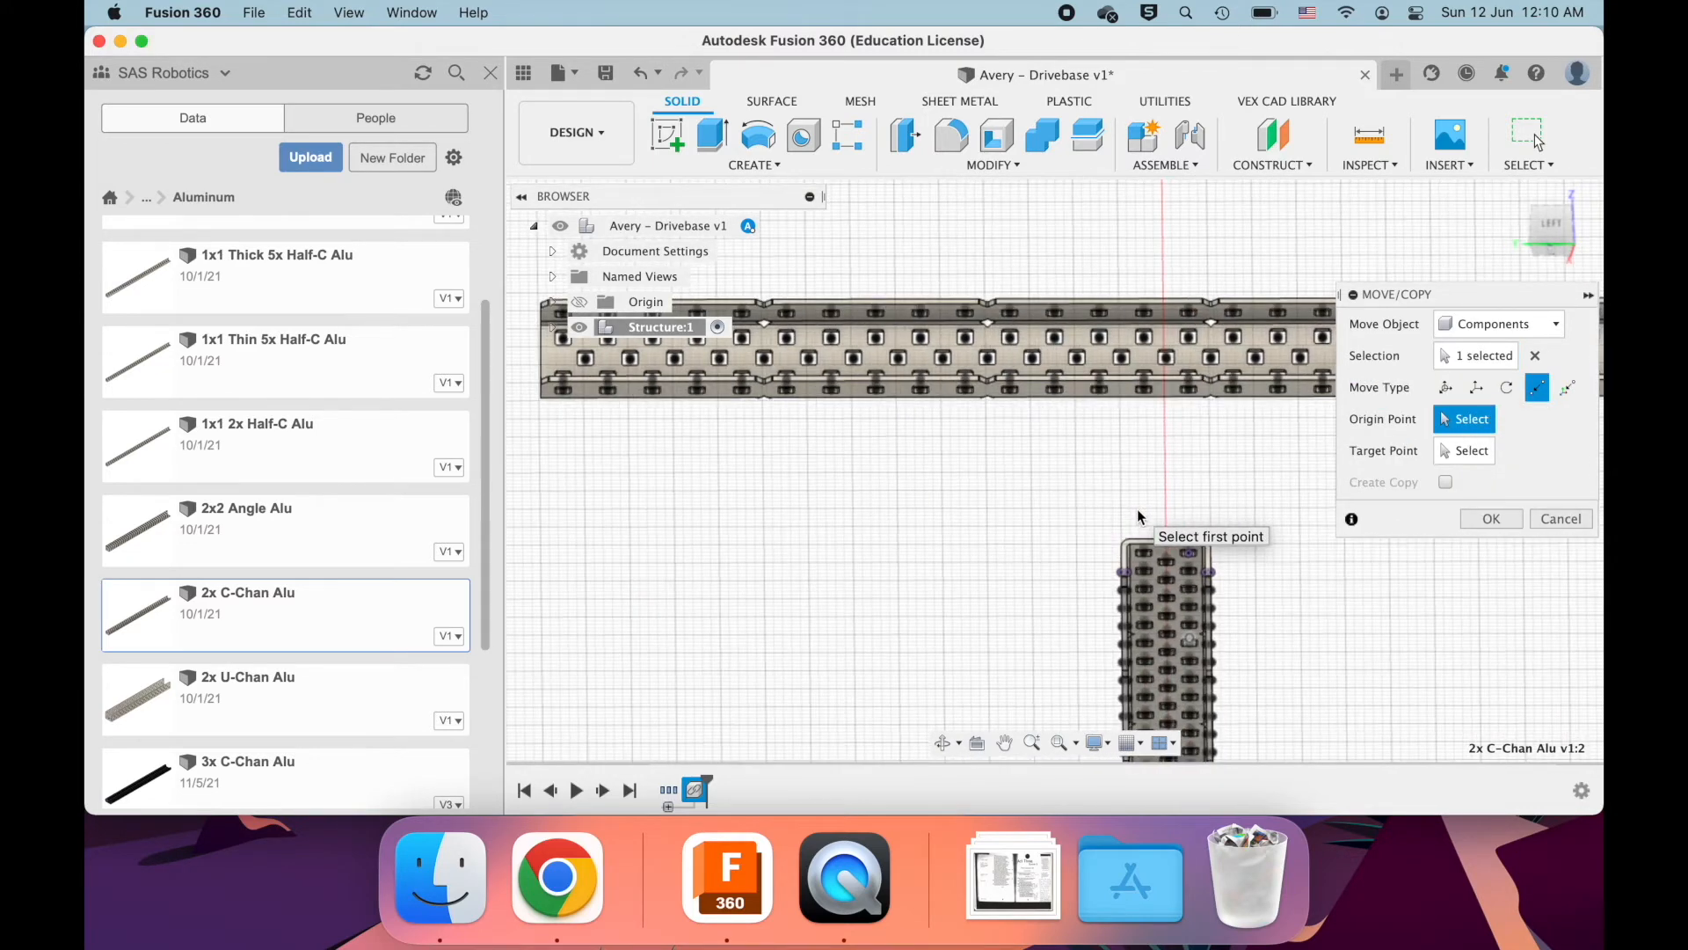
scroll(1138, 510, up, 8)
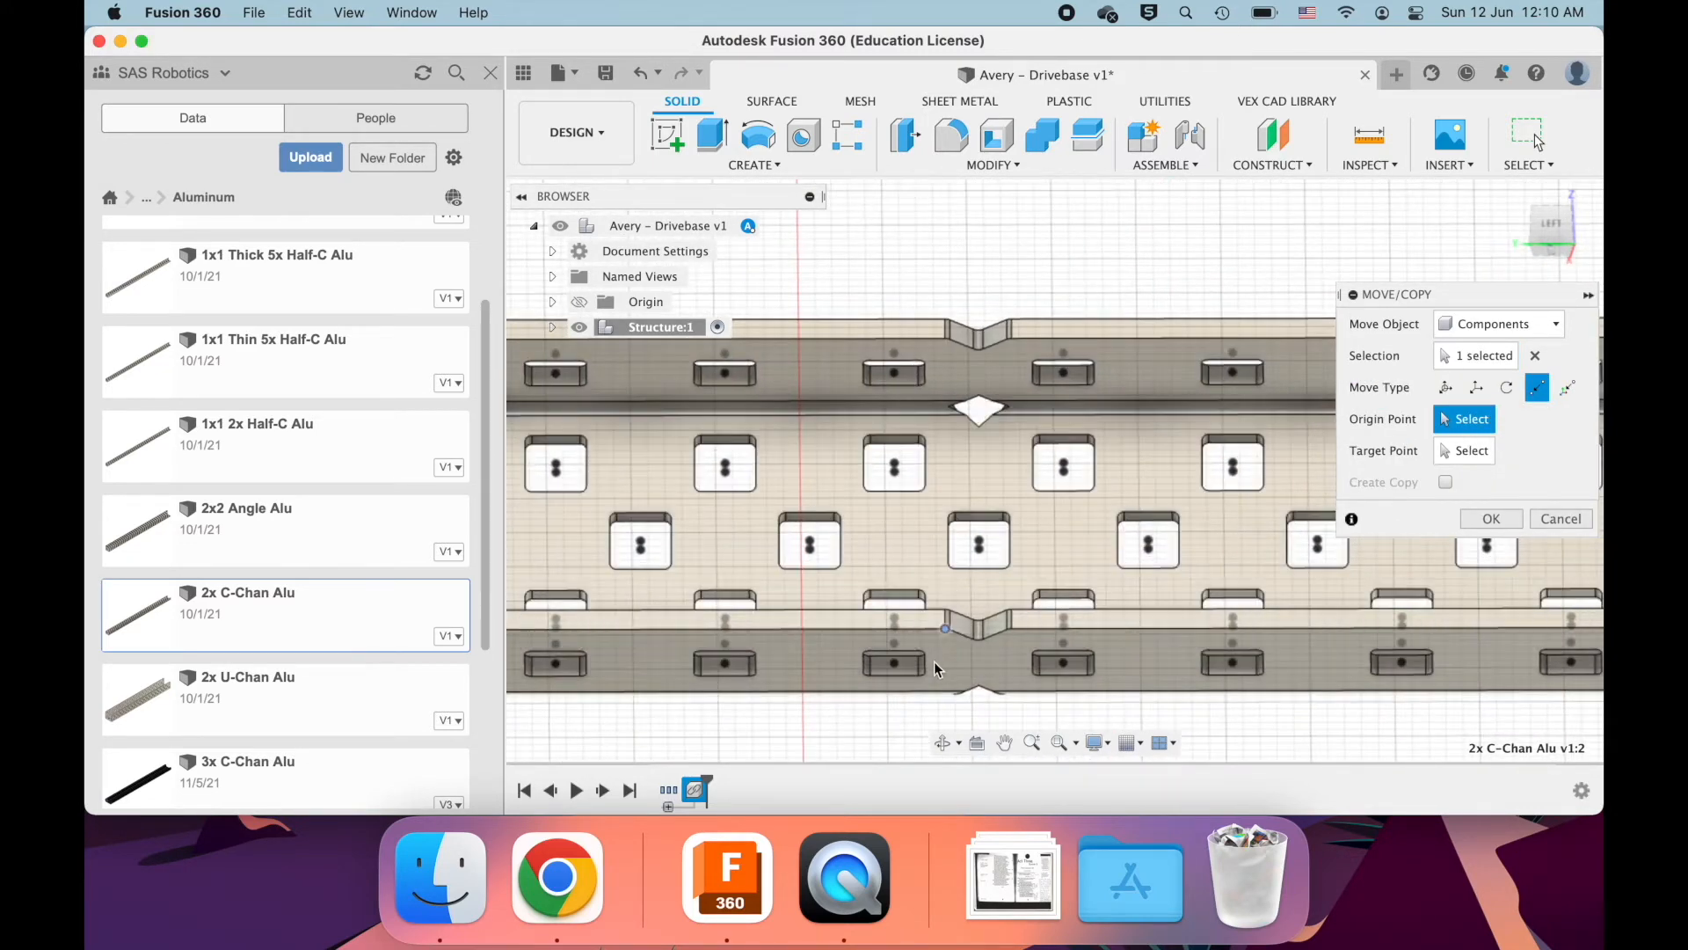
click(895, 664)
- Set the target point at the end hole on the first C-channel's top face
scroll(895, 665, down, 10)
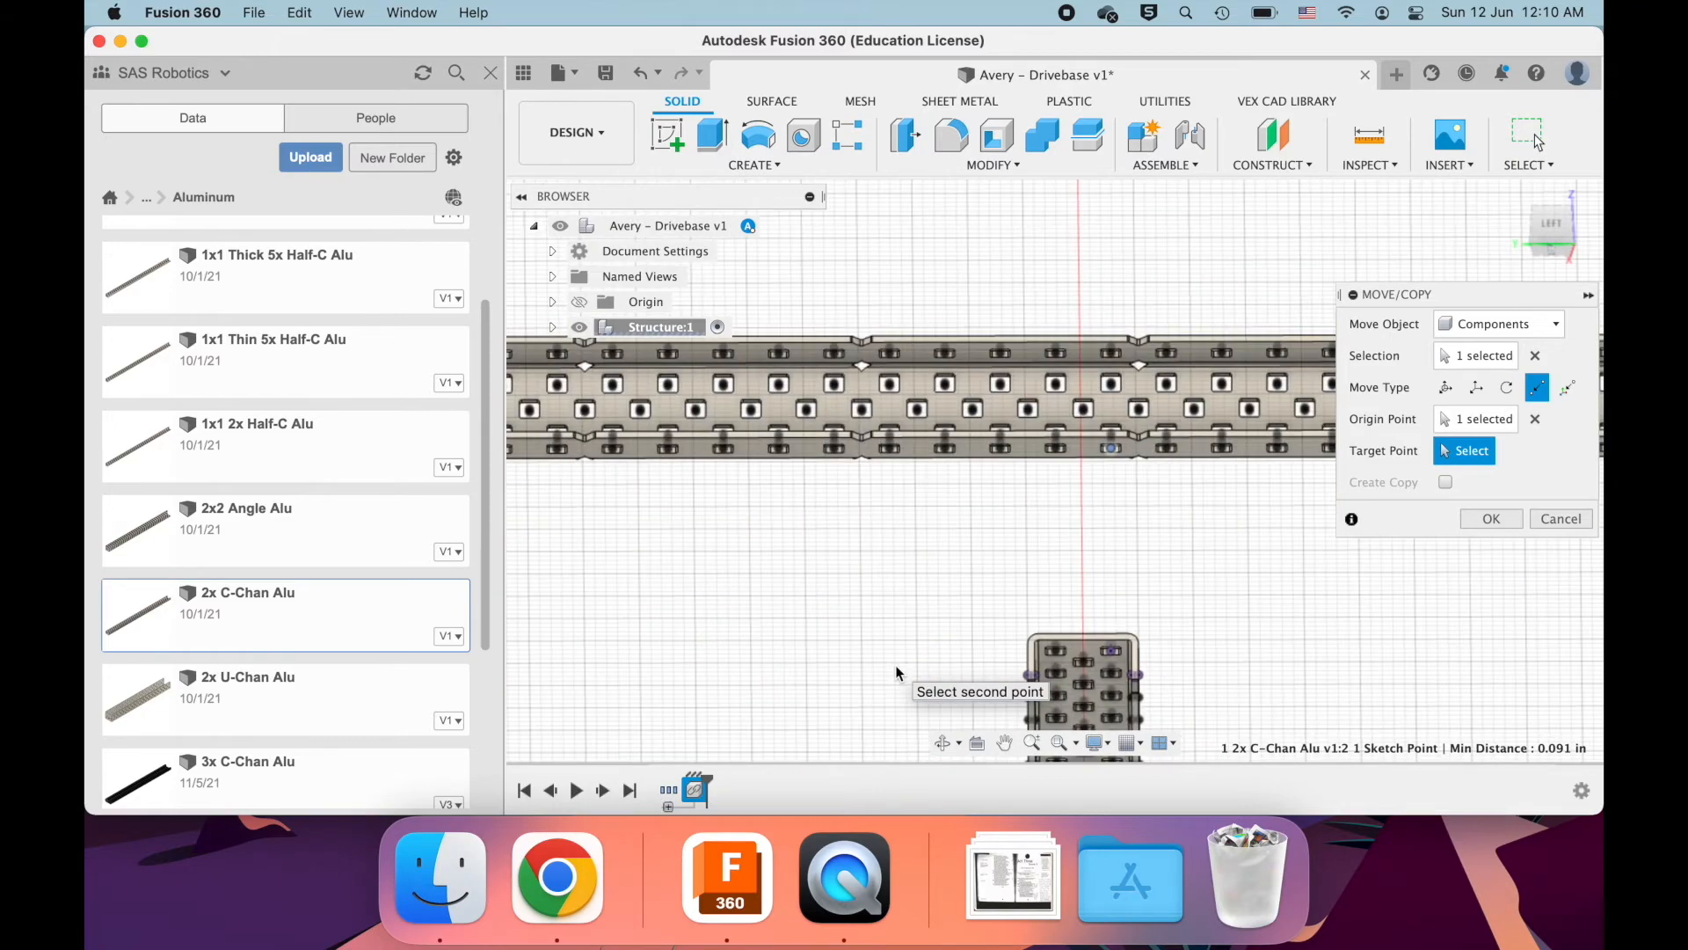
shift+scroll(967, 636, up, 8)
scroll(967, 637, up, 5)
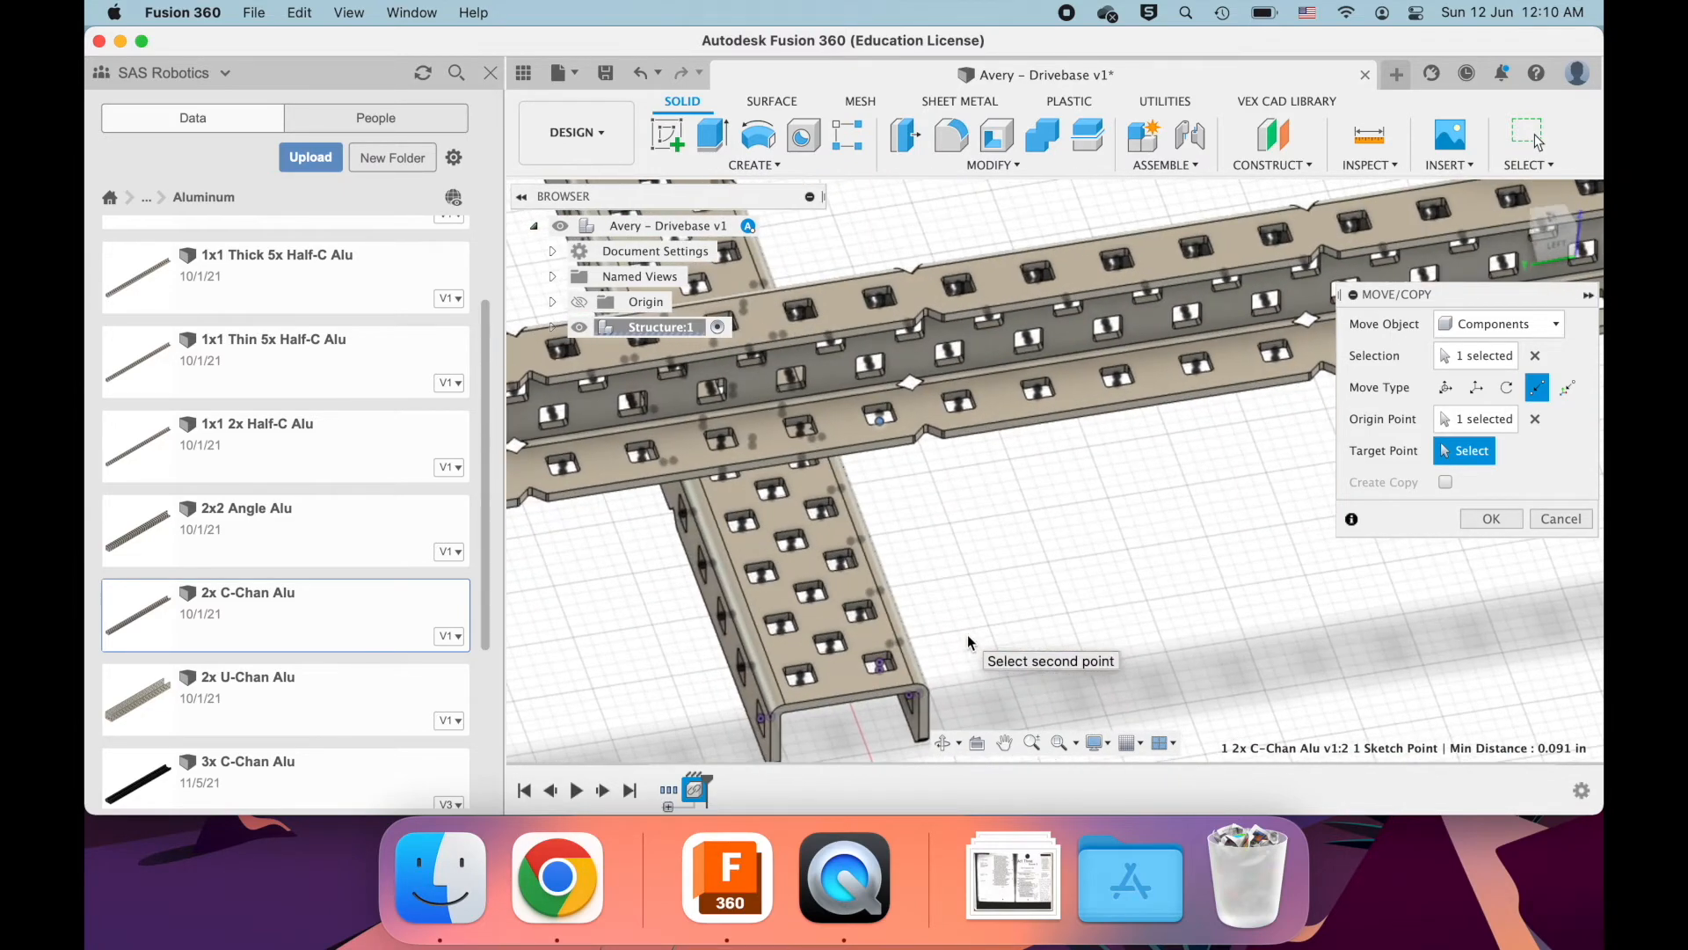
click(889, 676)
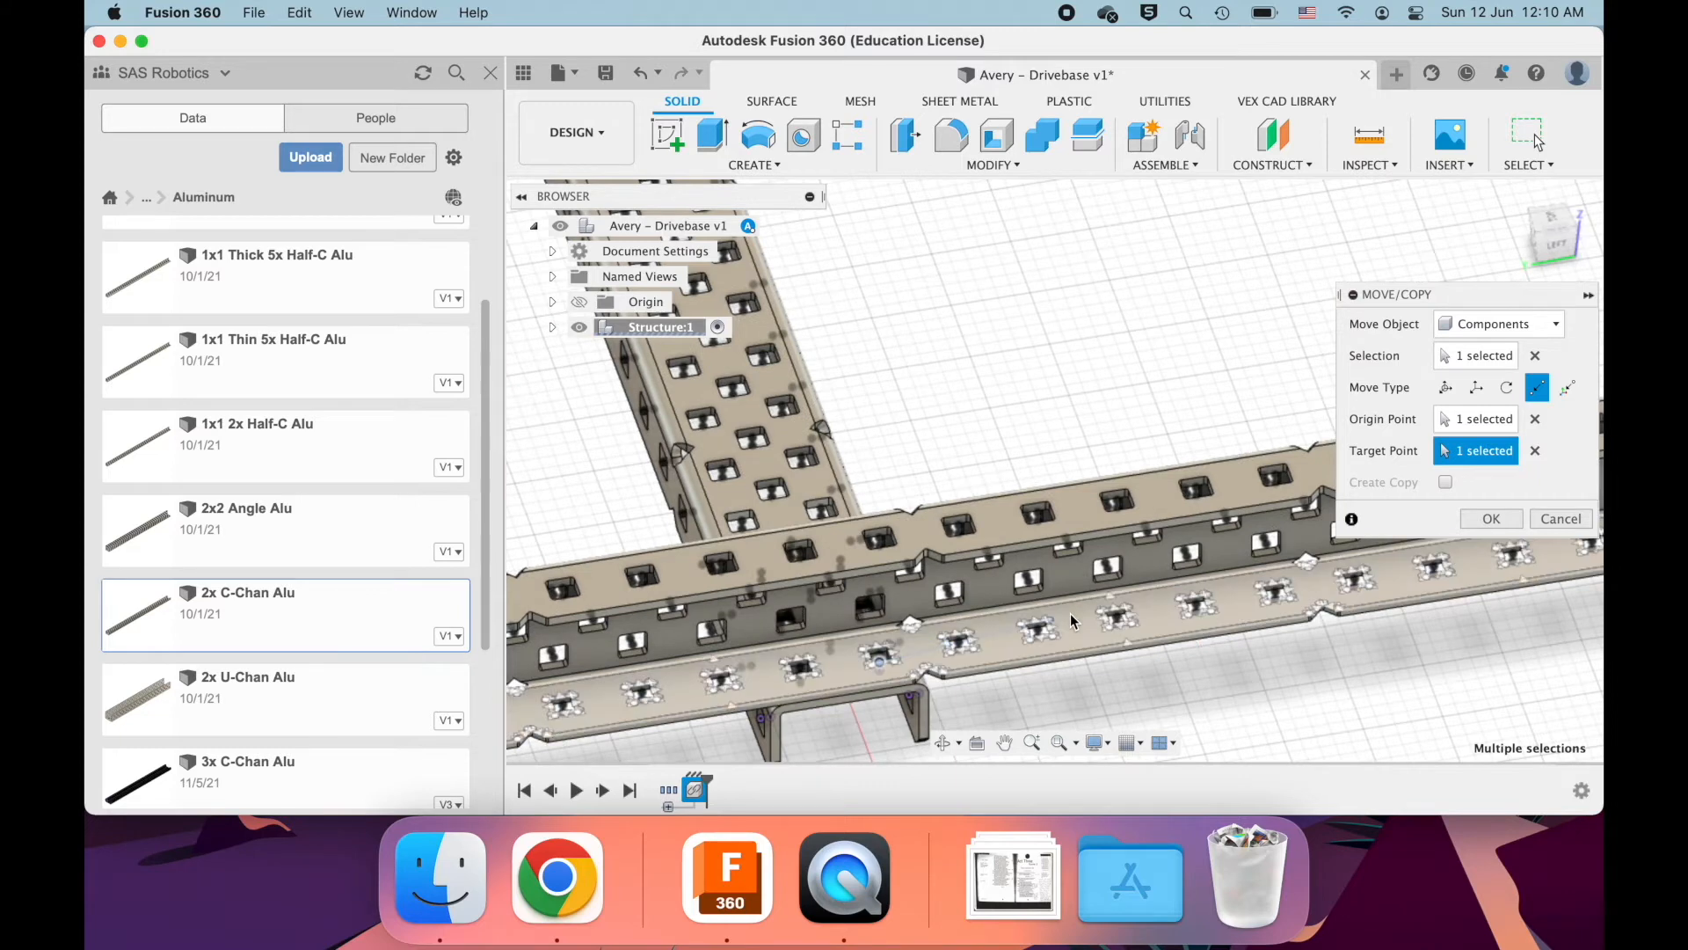
- Confirm the second C-channel's move and accept its length of 35 holes, 17.50 in
scroll(1069, 614, down, 2)
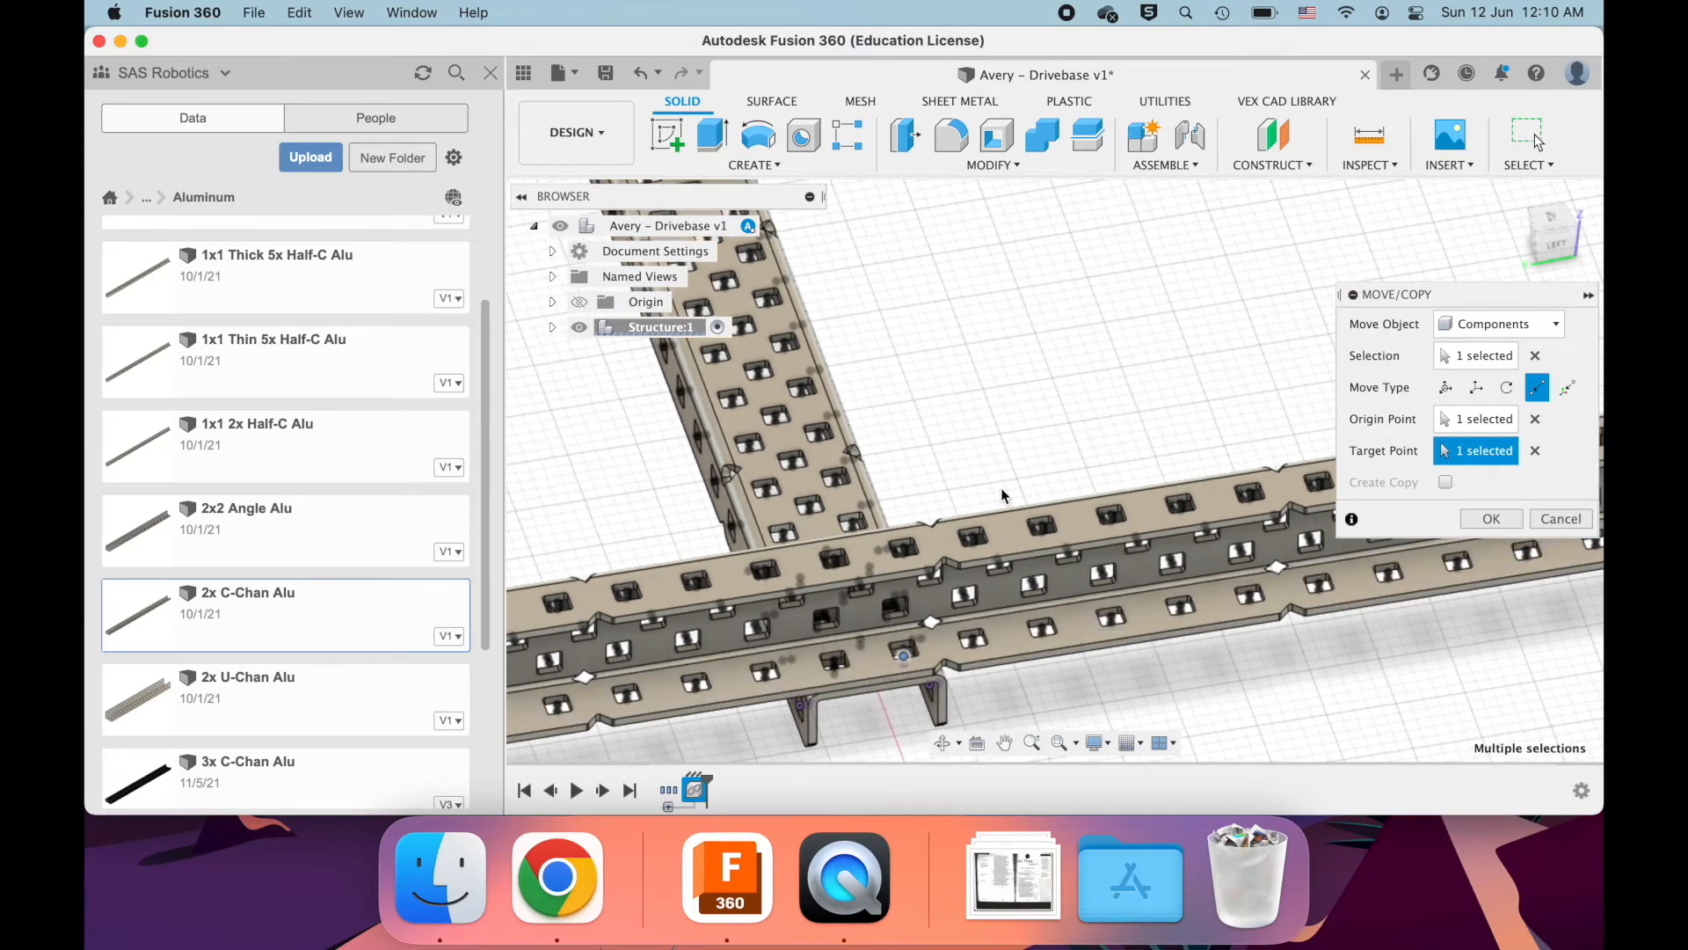
scroll(1000, 487, left, 5)
scroll(1011, 471, down, 3)
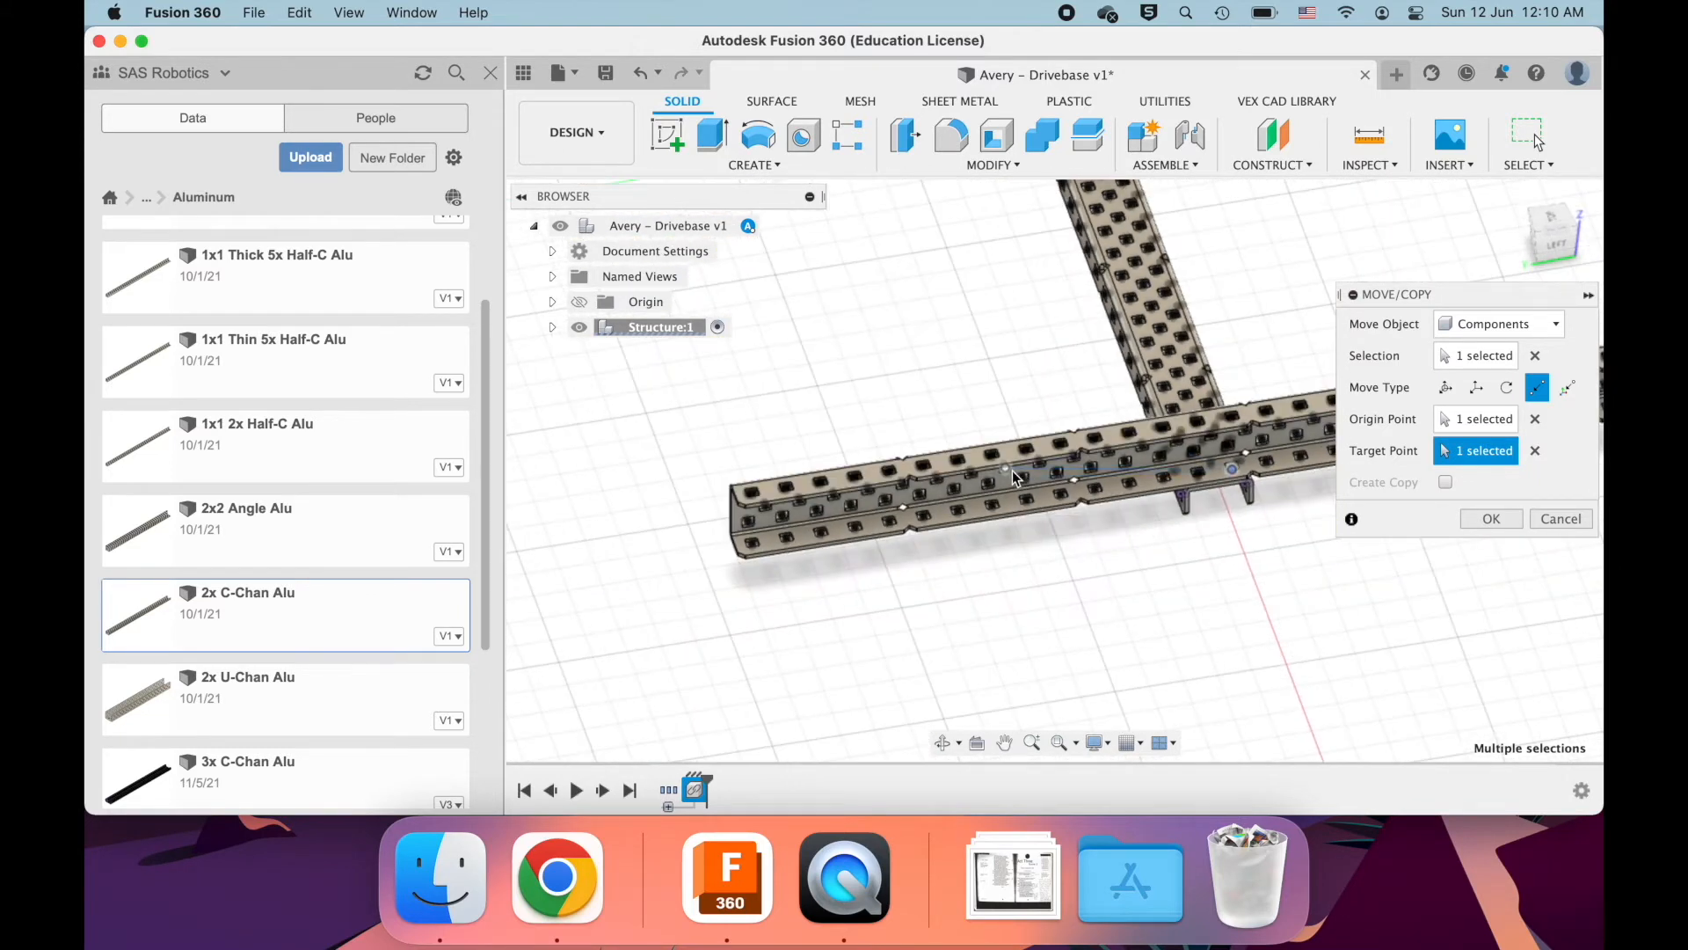
shift+scroll(1011, 472, left, 10)
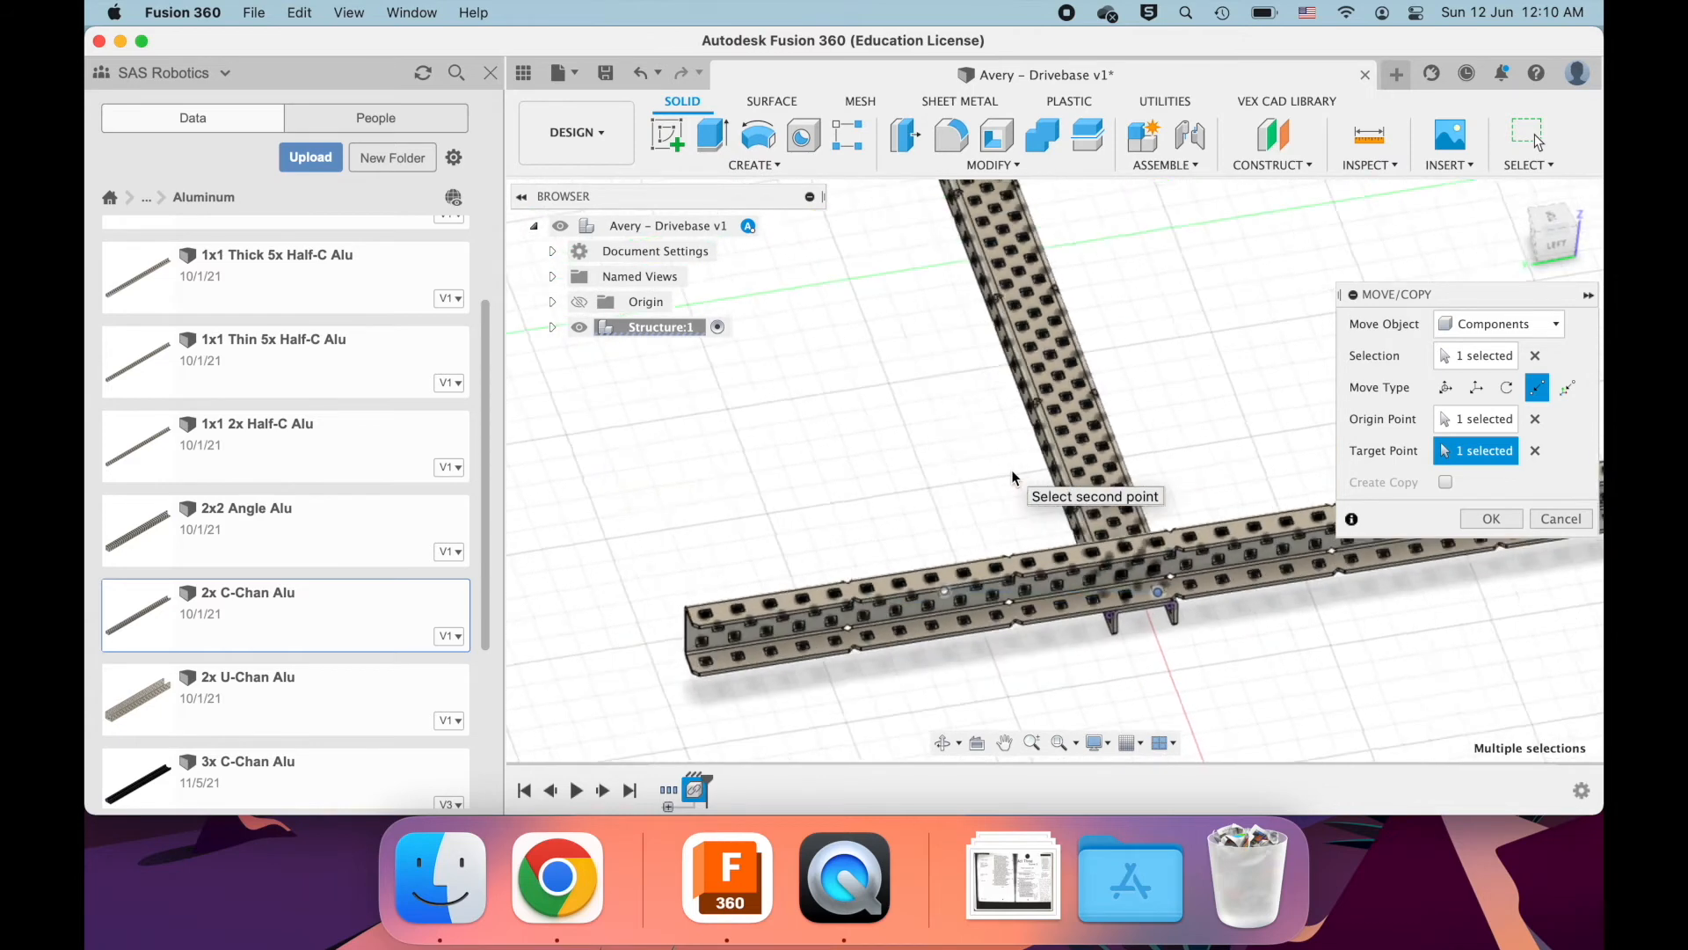
shift+scroll(1012, 475, left, 12)
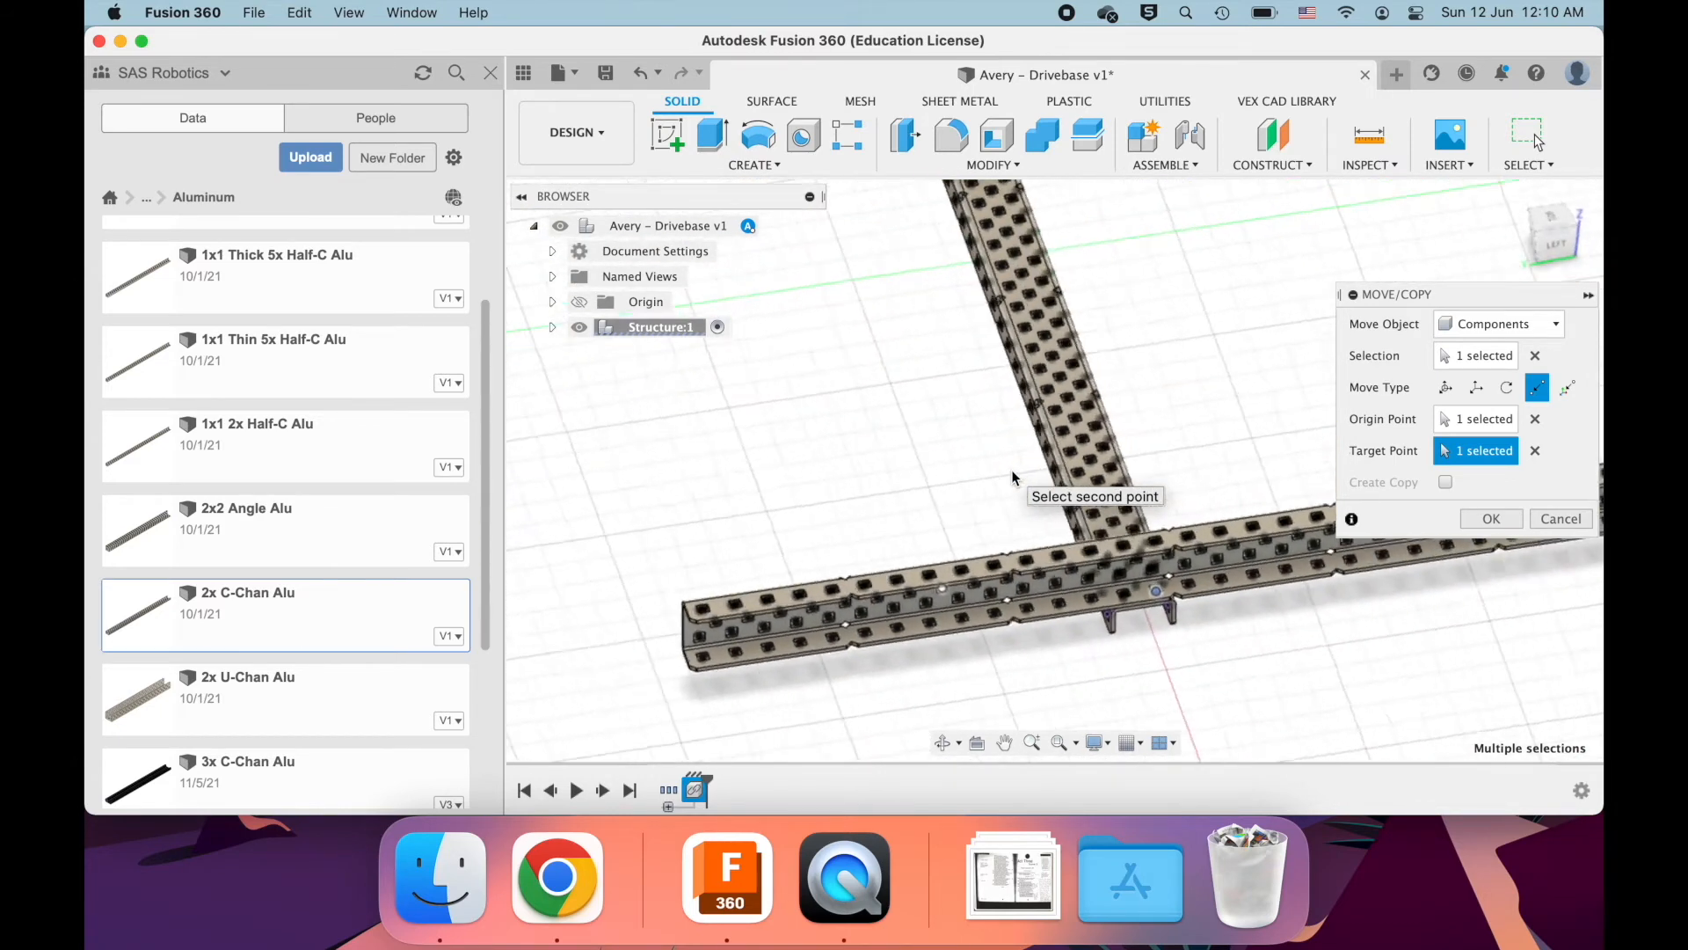
click(1507, 517)
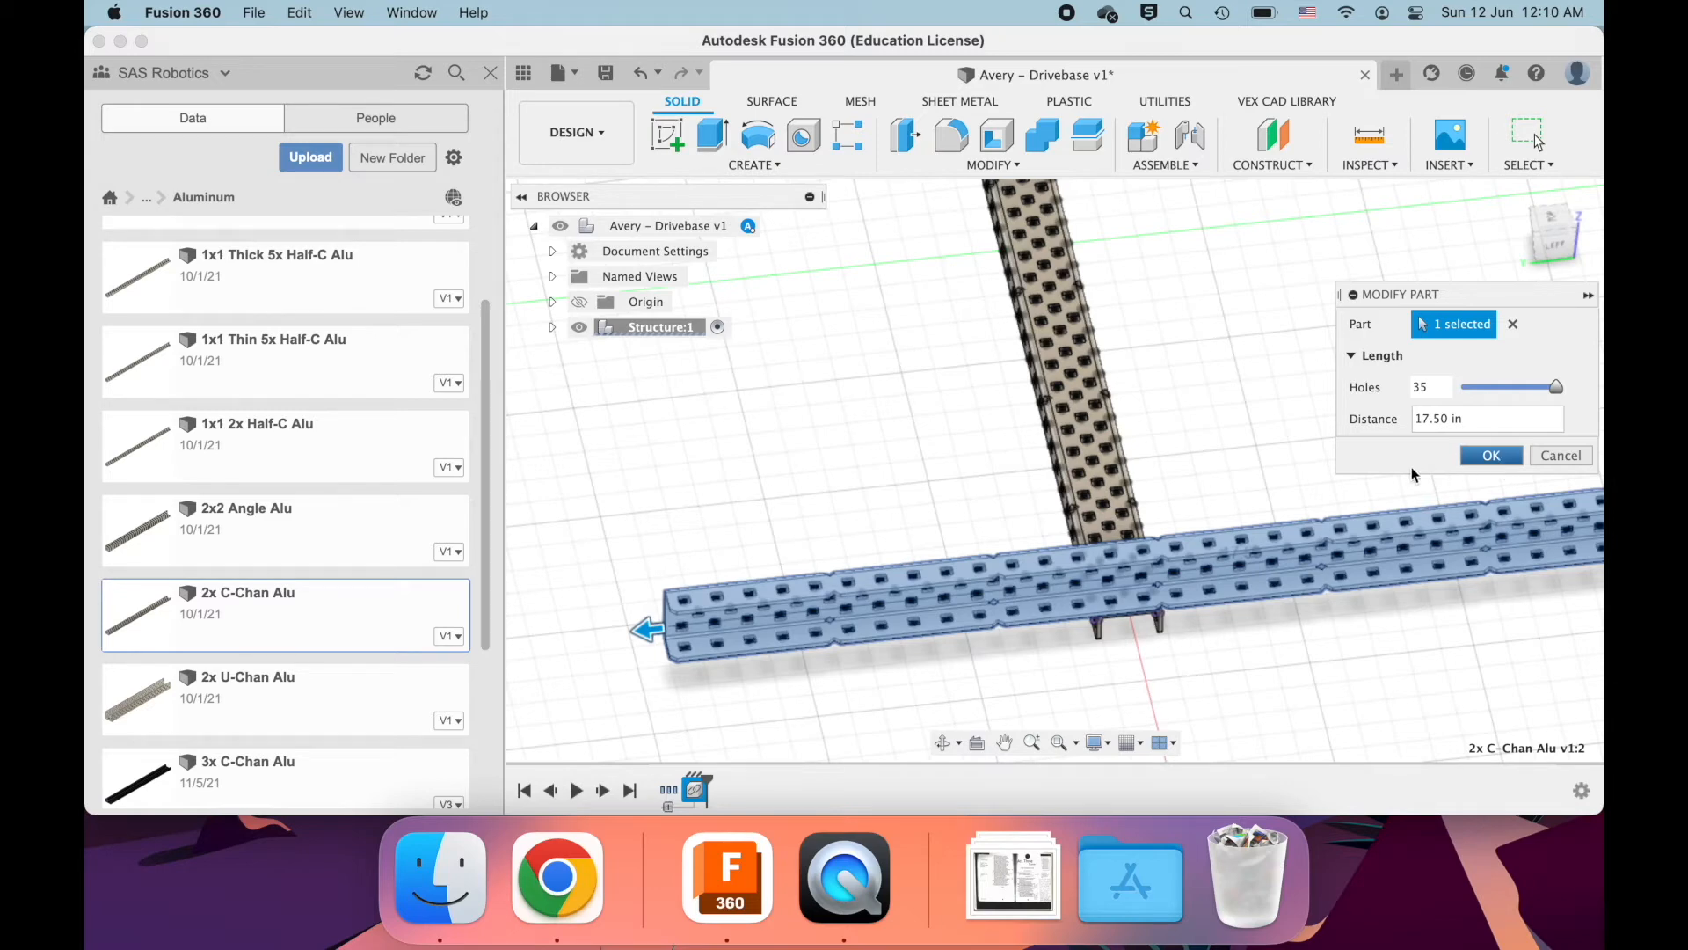
key(Return)
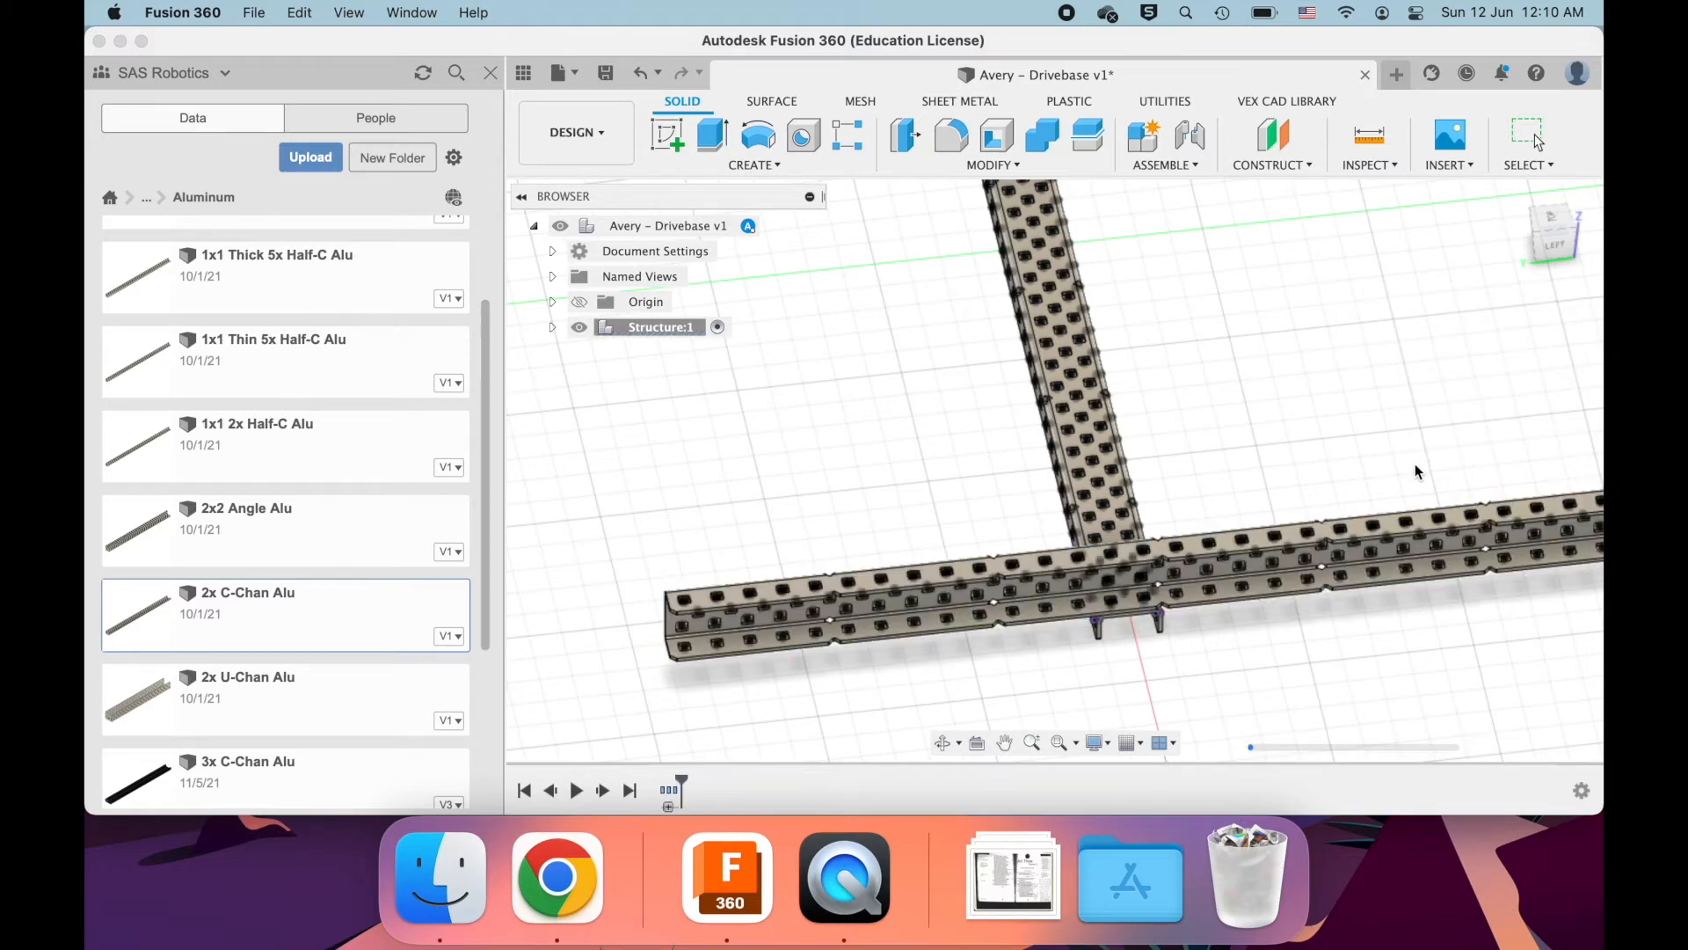
- Inspect the crossing of the two C-channels from several sides
scroll(1414, 463, down, 3)
scroll(1414, 462, down, 3)
scroll(1414, 463, up, 3)
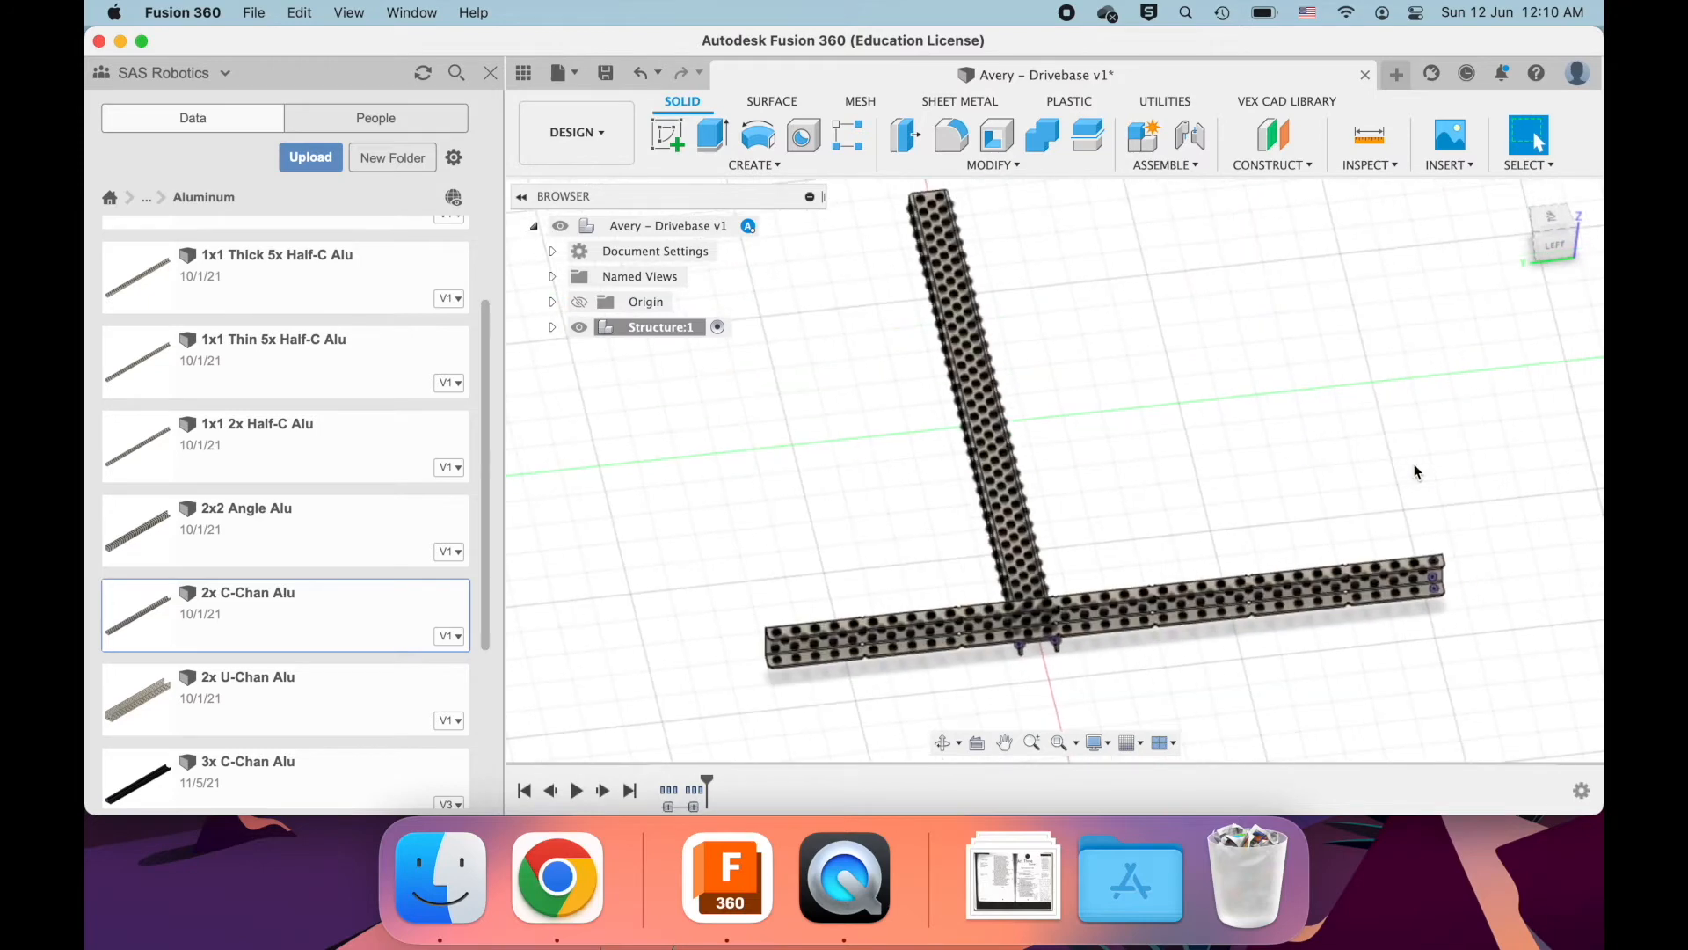
scroll(1376, 453, up, 3)
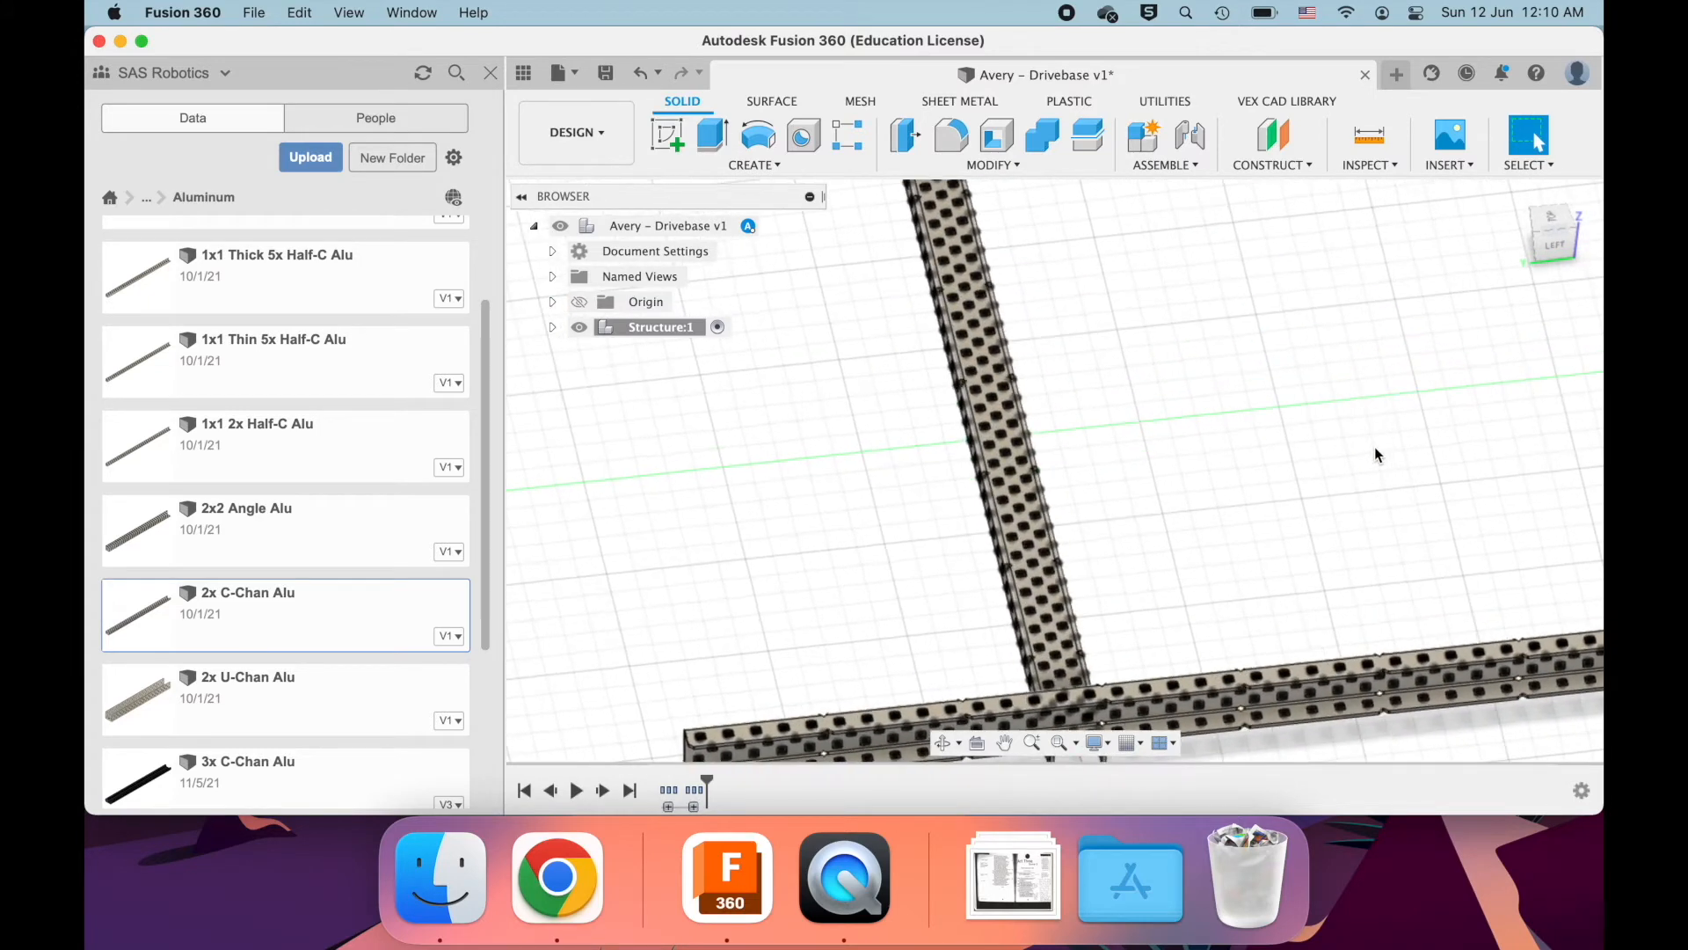
scroll(1376, 453, down, 3)
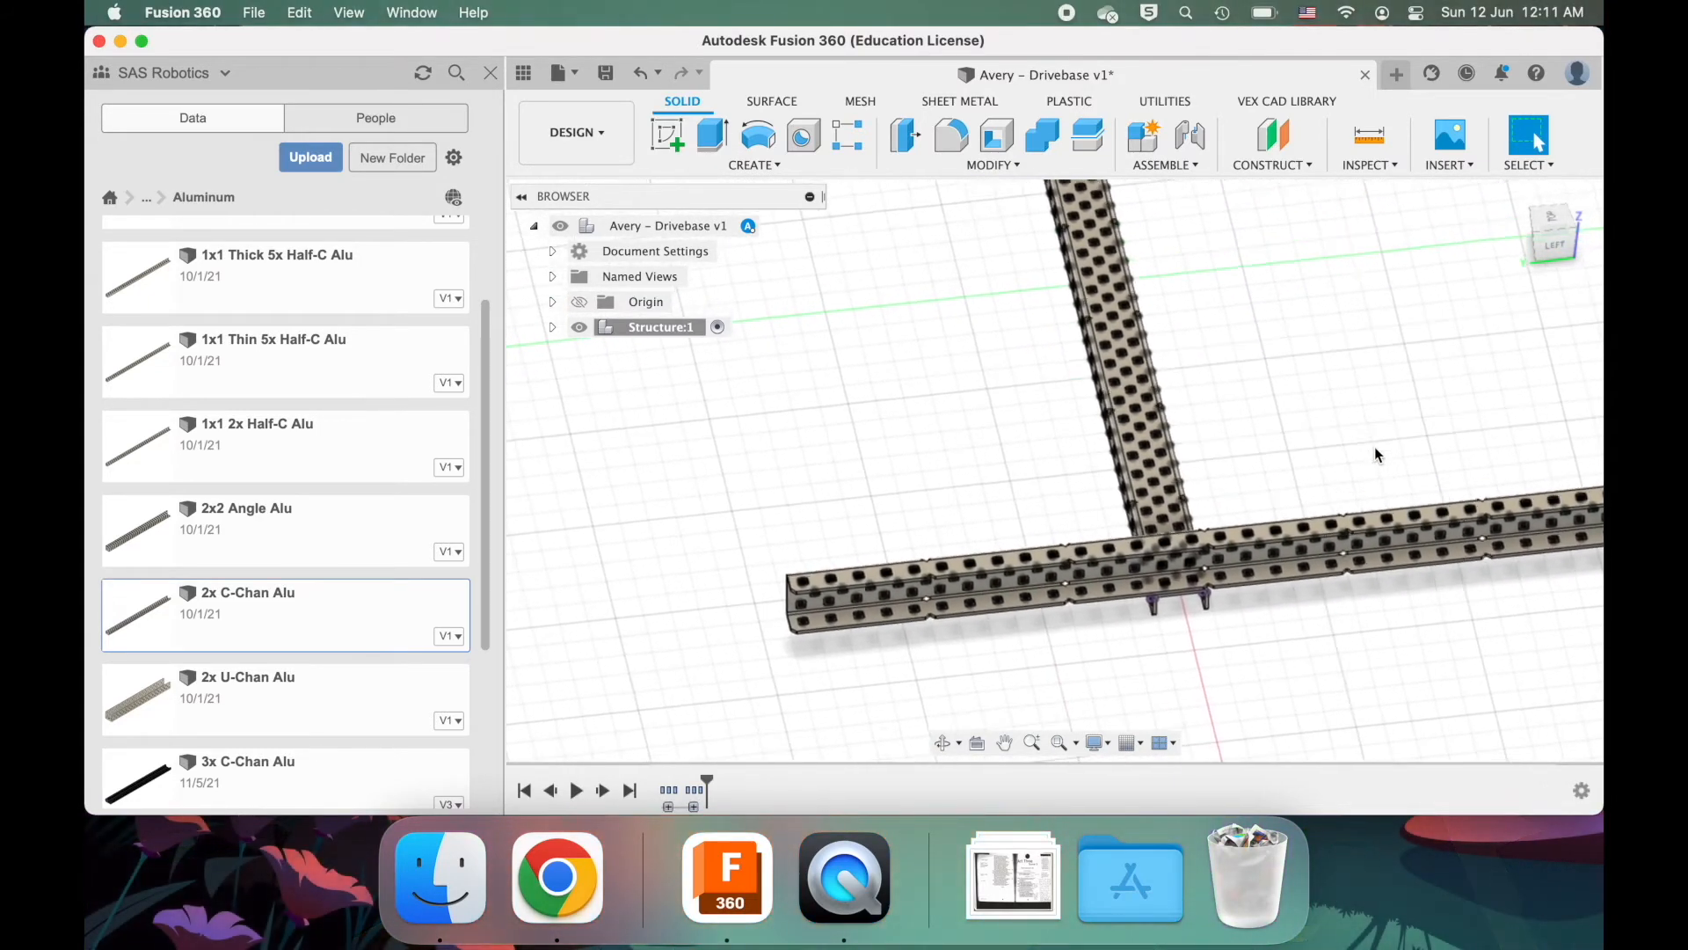
scroll(1376, 453, up, 2)
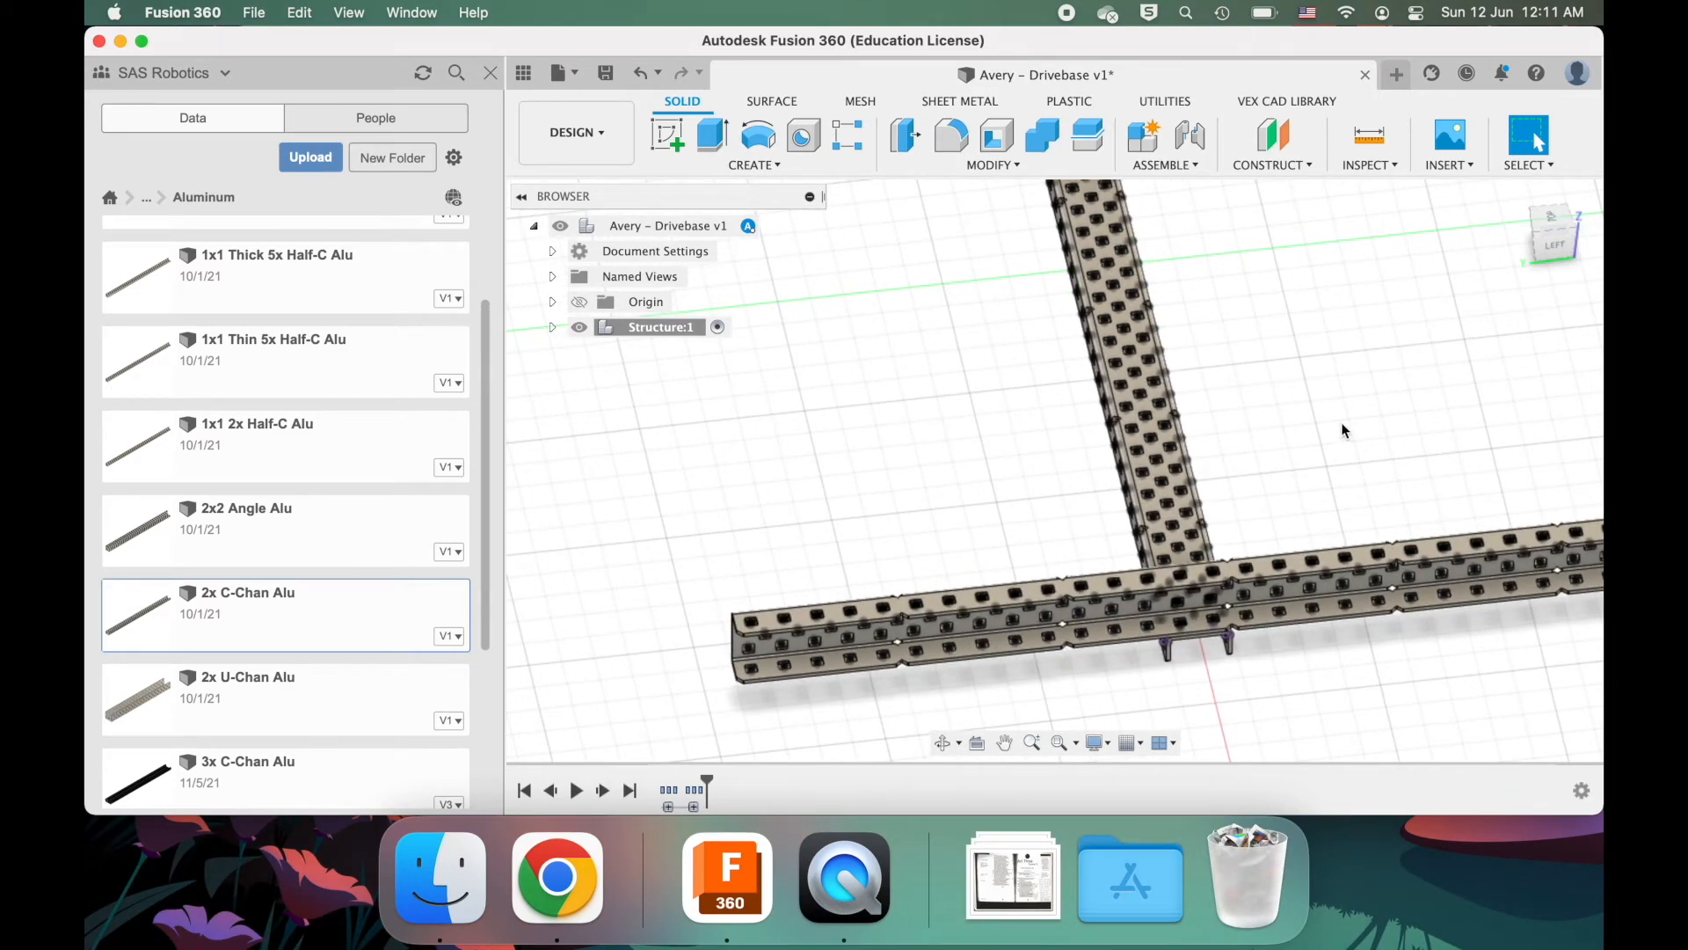
shift+scroll(1035, 448, left, 5)
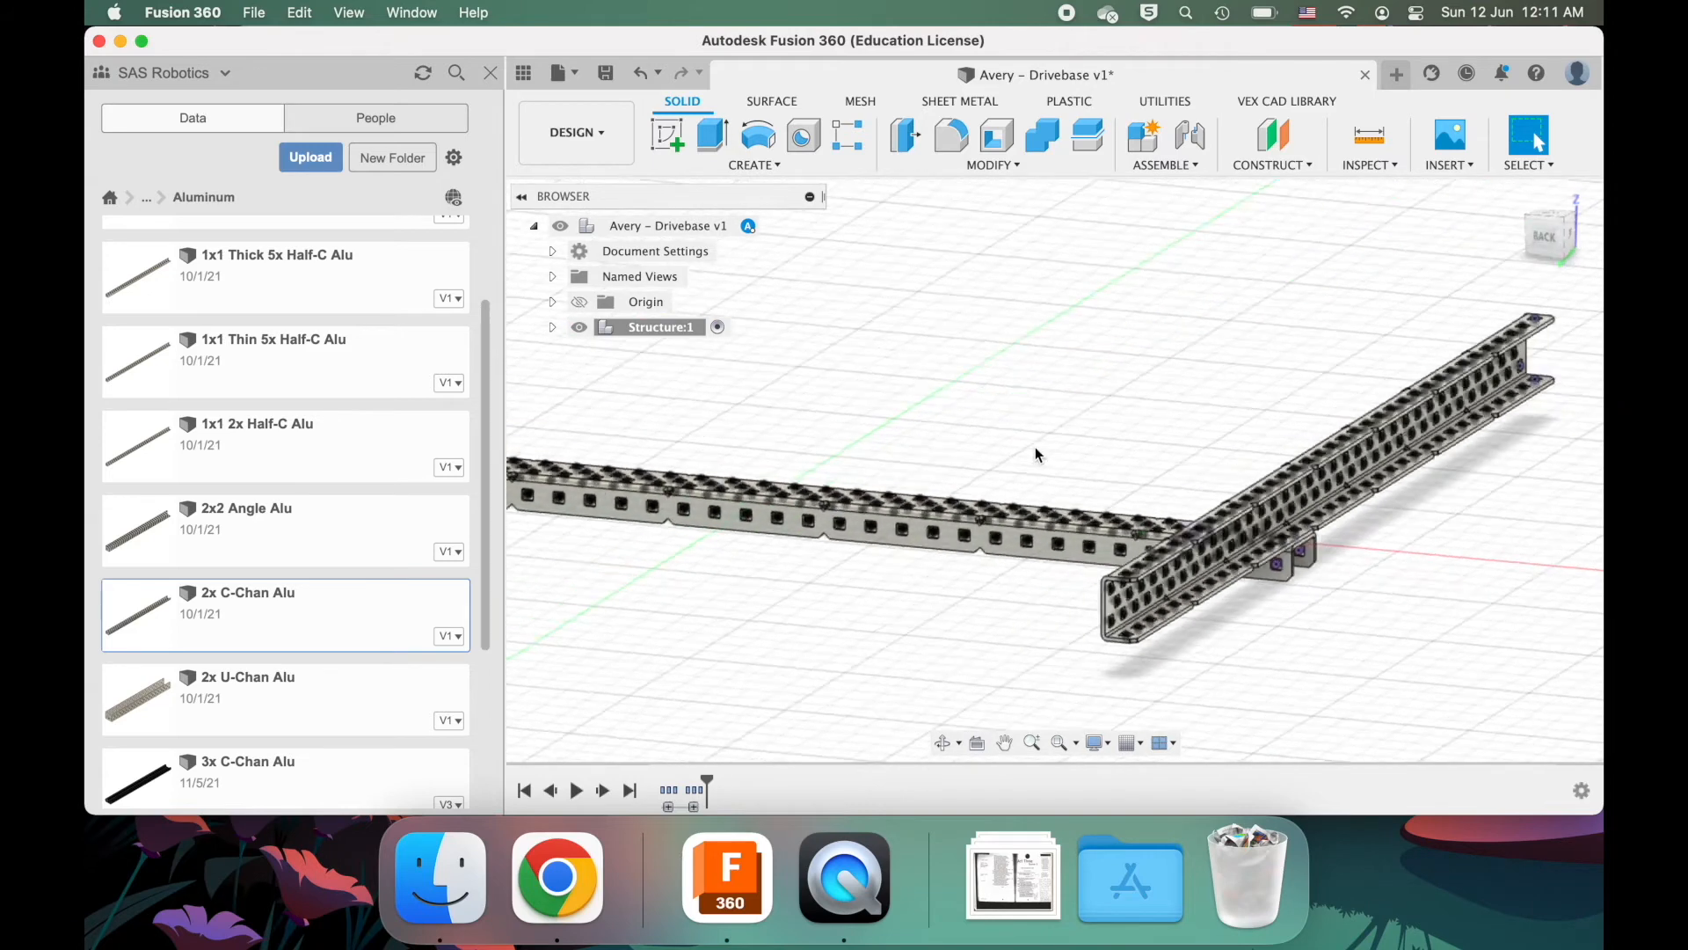
shift+scroll(1036, 449, right, 5)
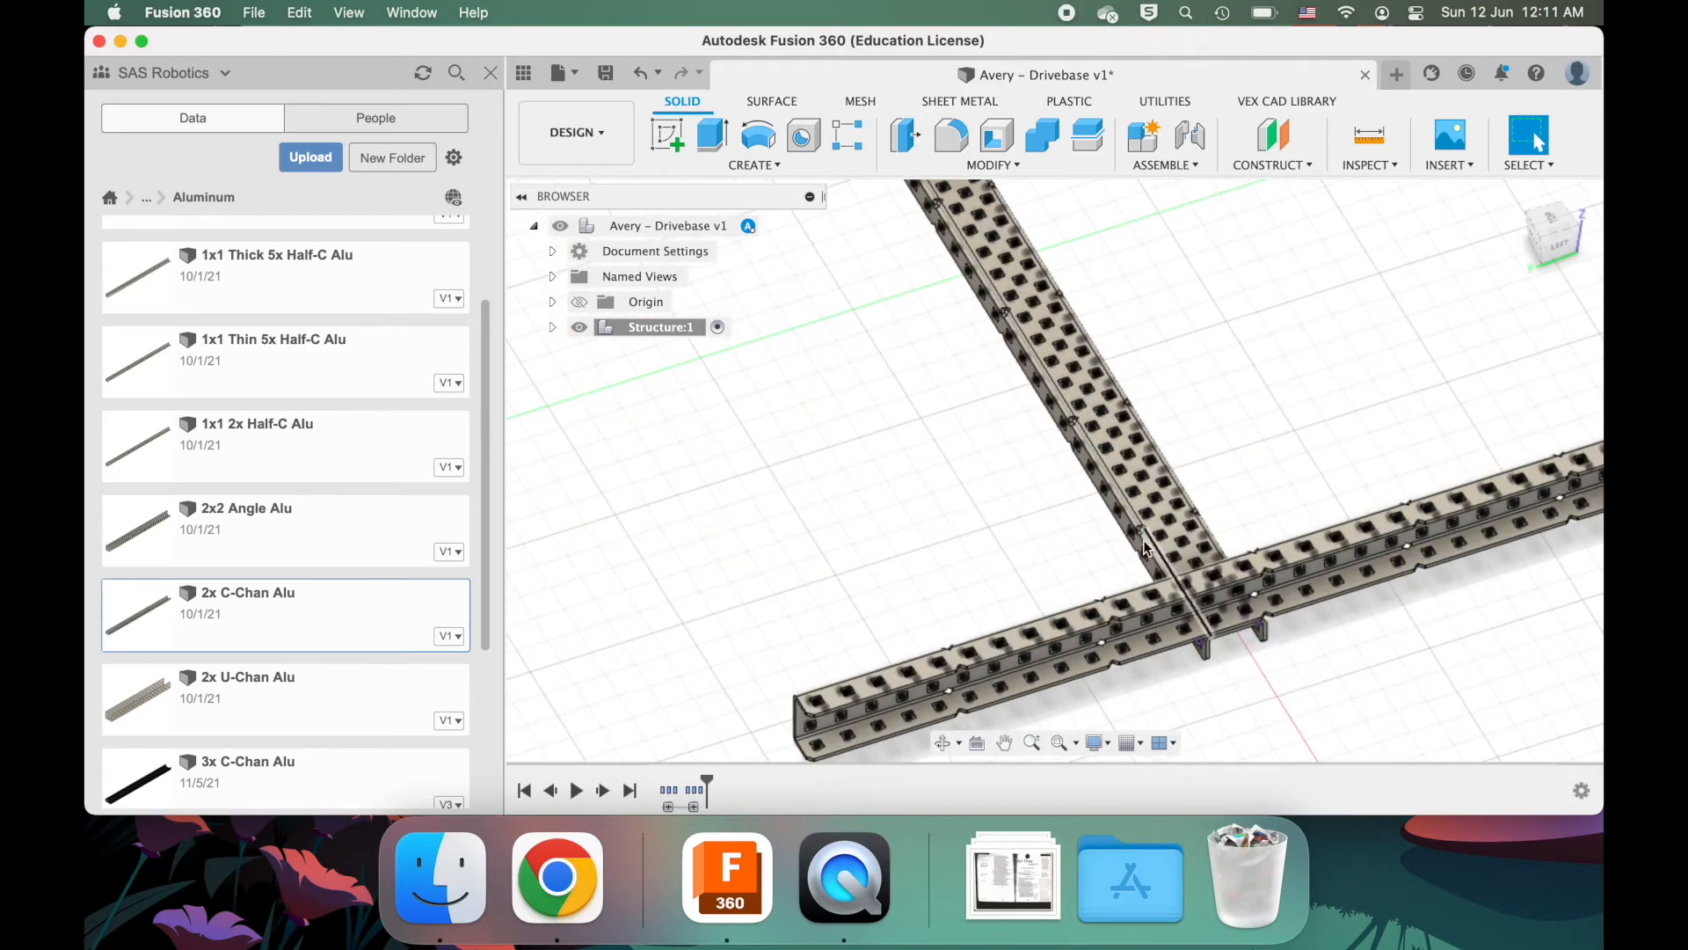
- Duplicate the C-channel running along the red axis and slide the copy about -3.50 in in X, parallel to the original
click(1143, 542)
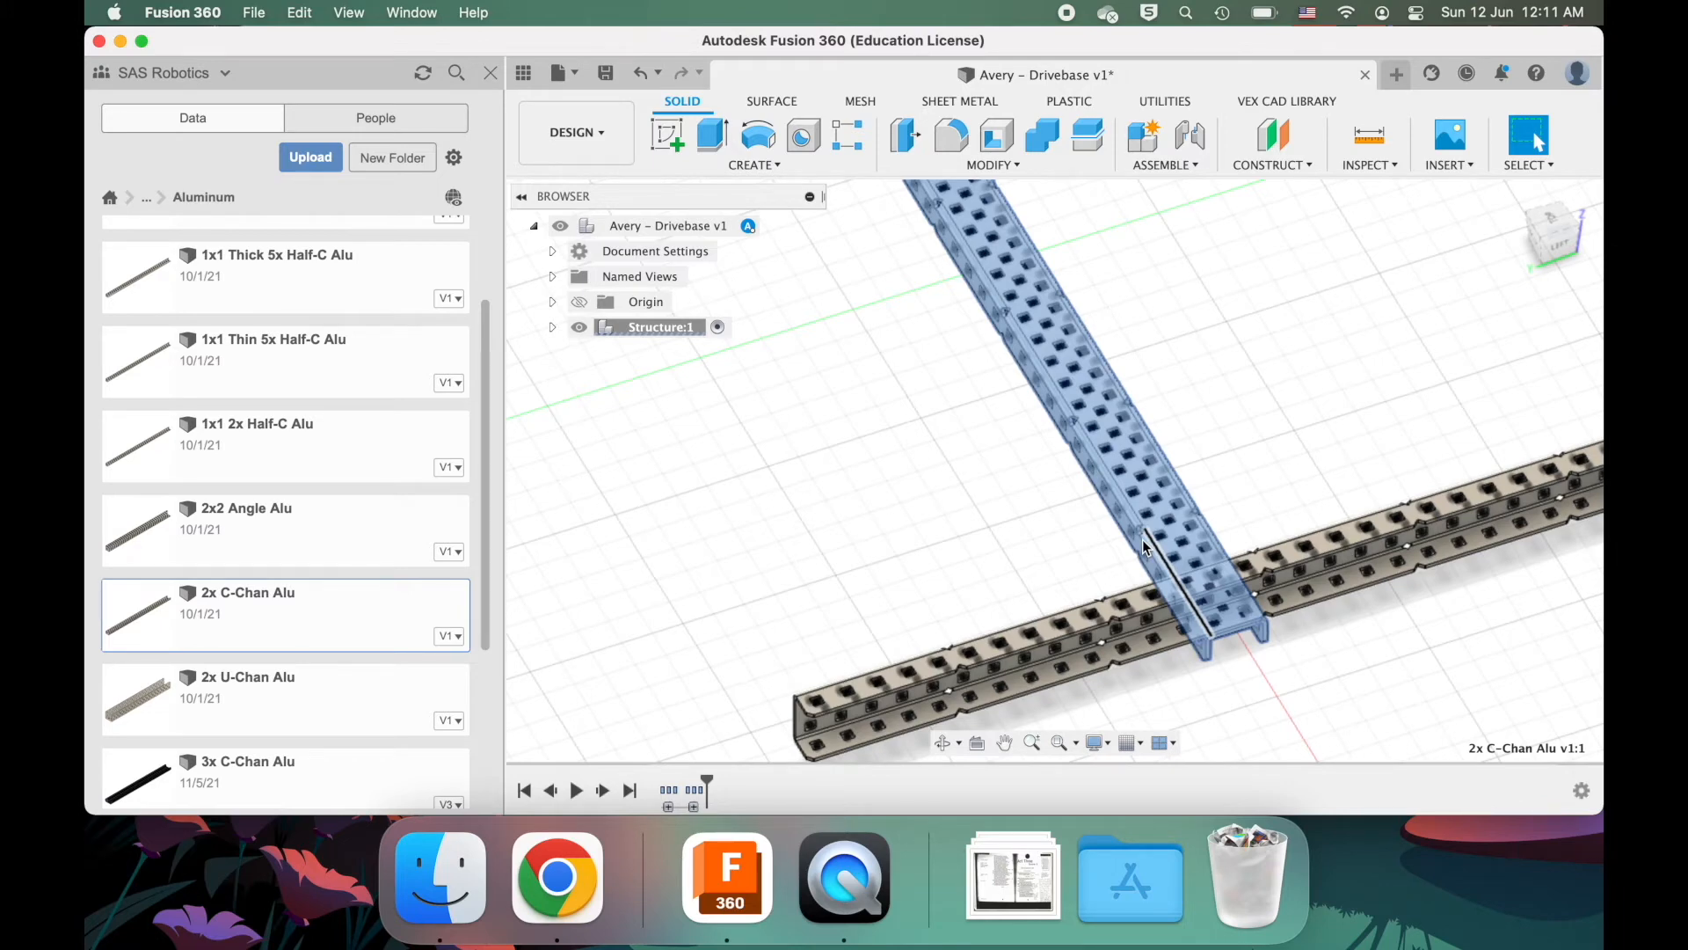
scroll(1142, 540, down, 6)
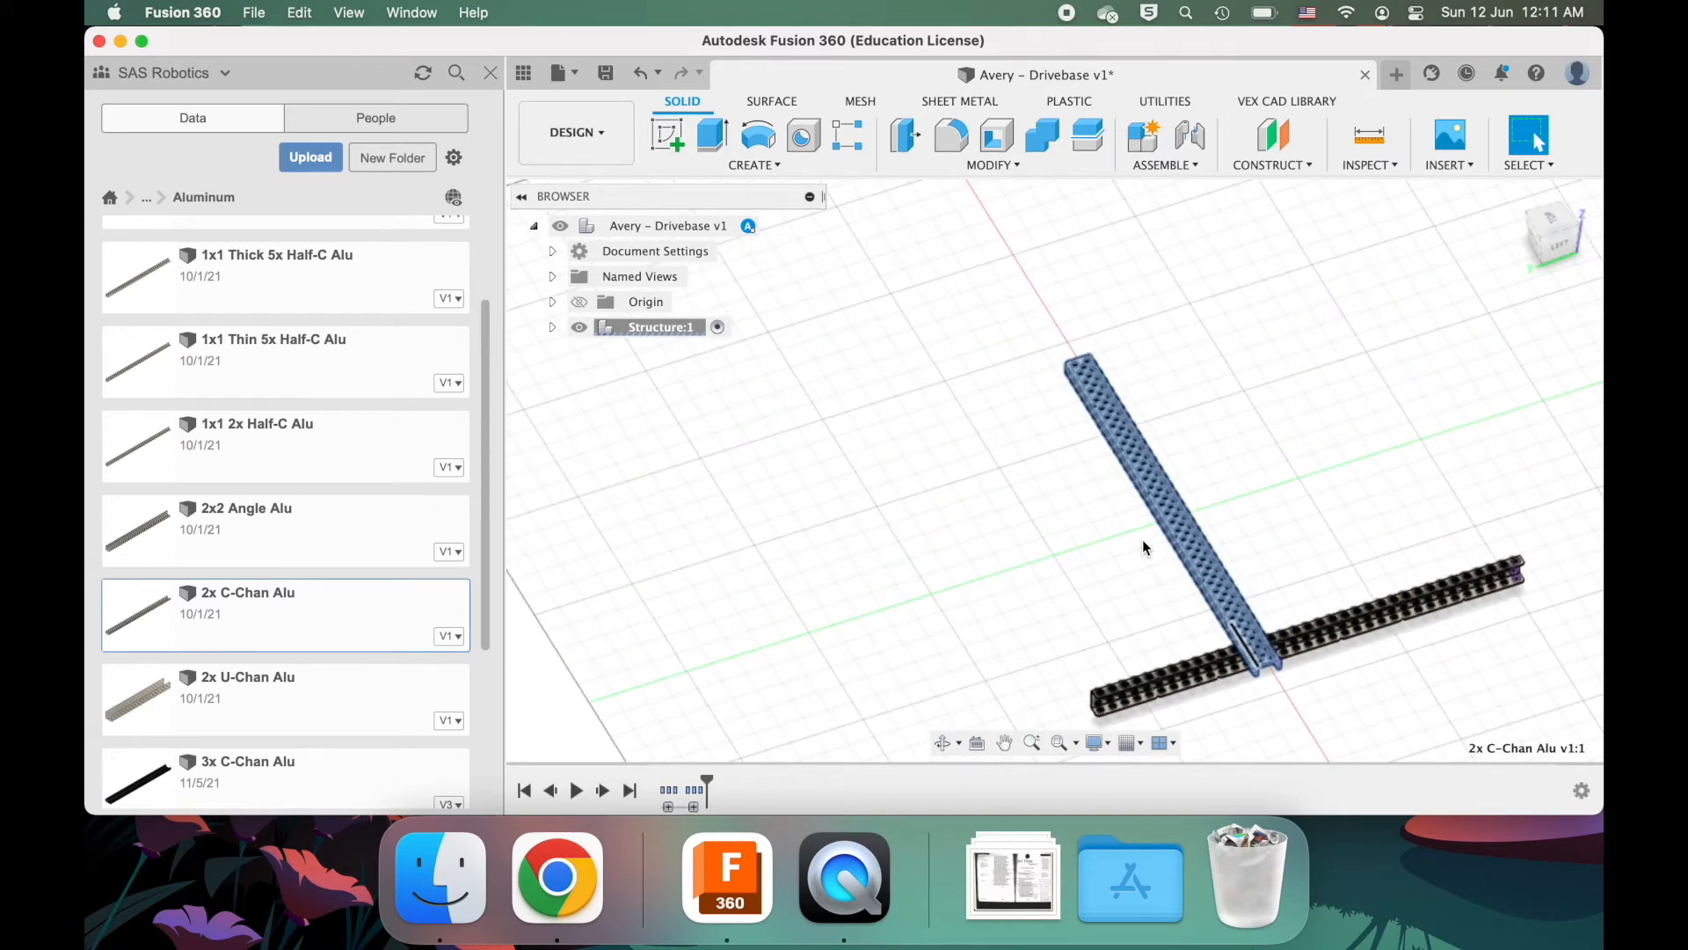
key(m)
scroll(1142, 540, up, 5)
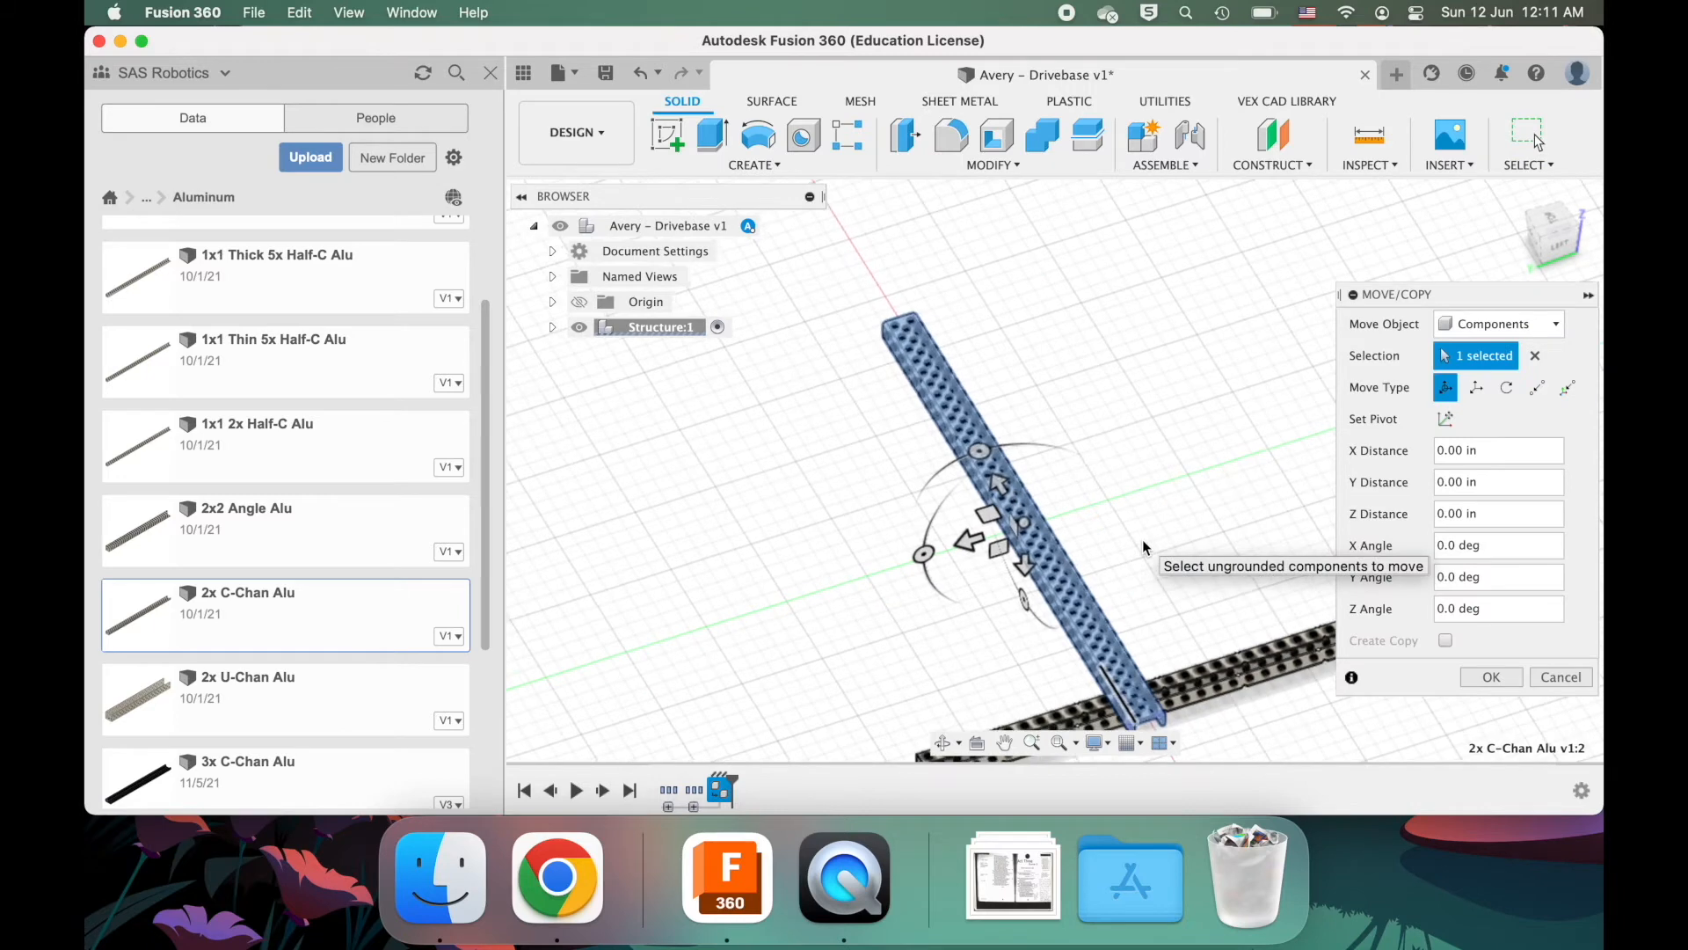
scroll(1142, 540, up, 3)
click(751, 476)
drag(751, 476, 892, 440)
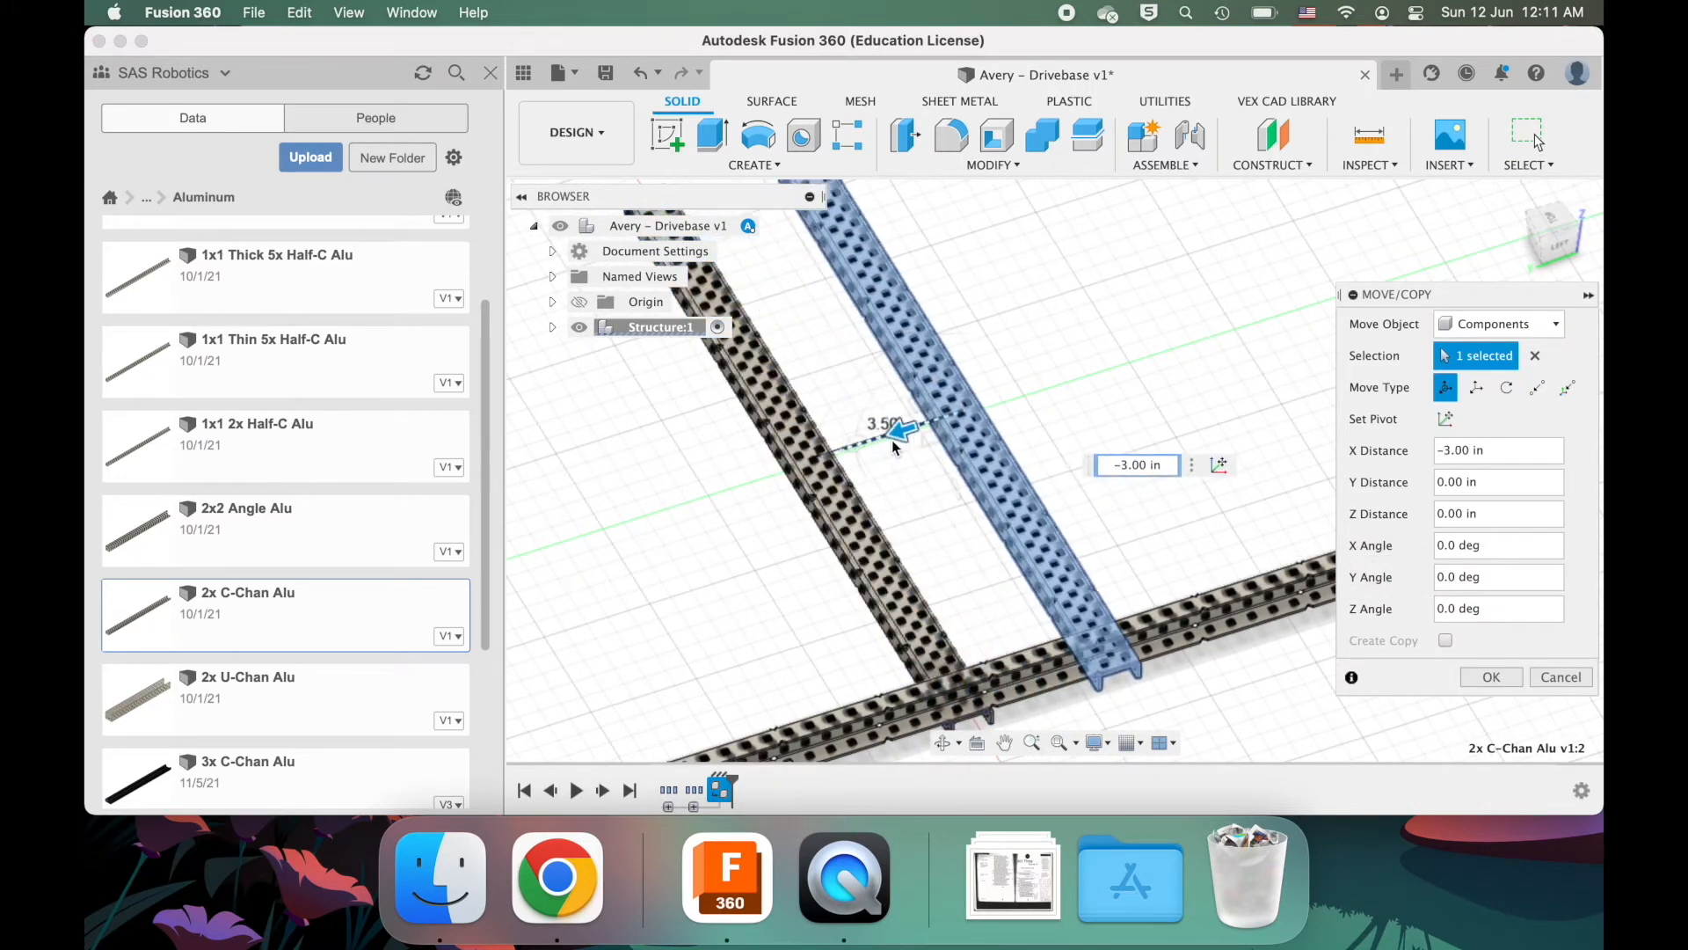
scroll(900, 519, down, 5)
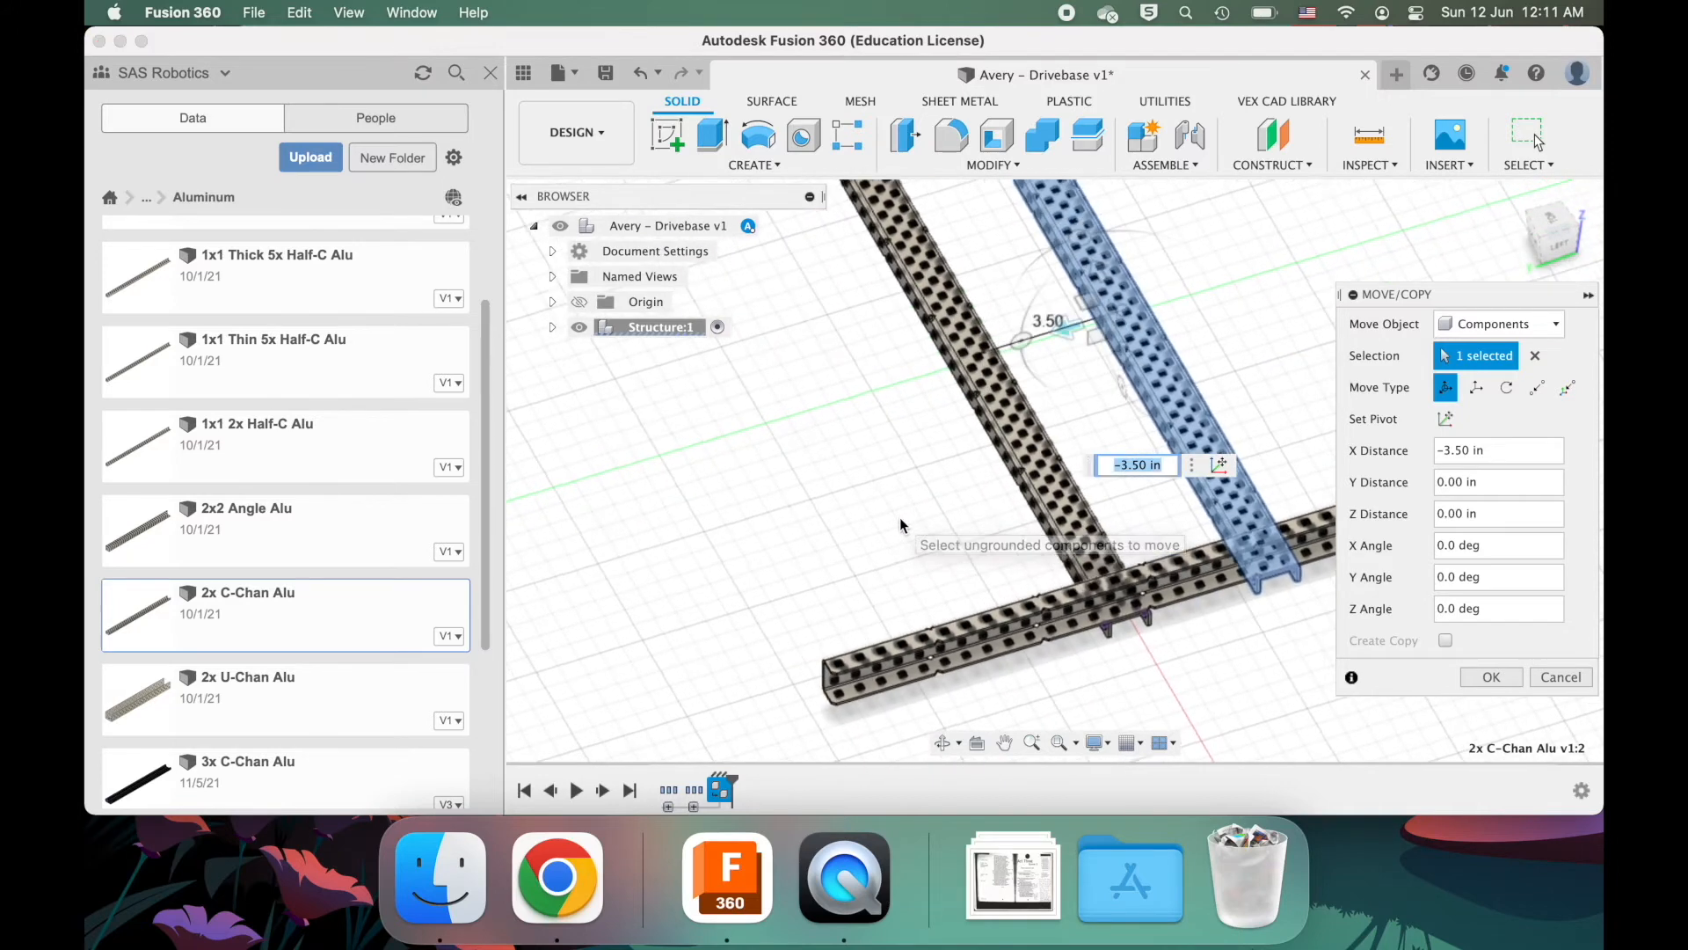
scroll(900, 518, up, 4)
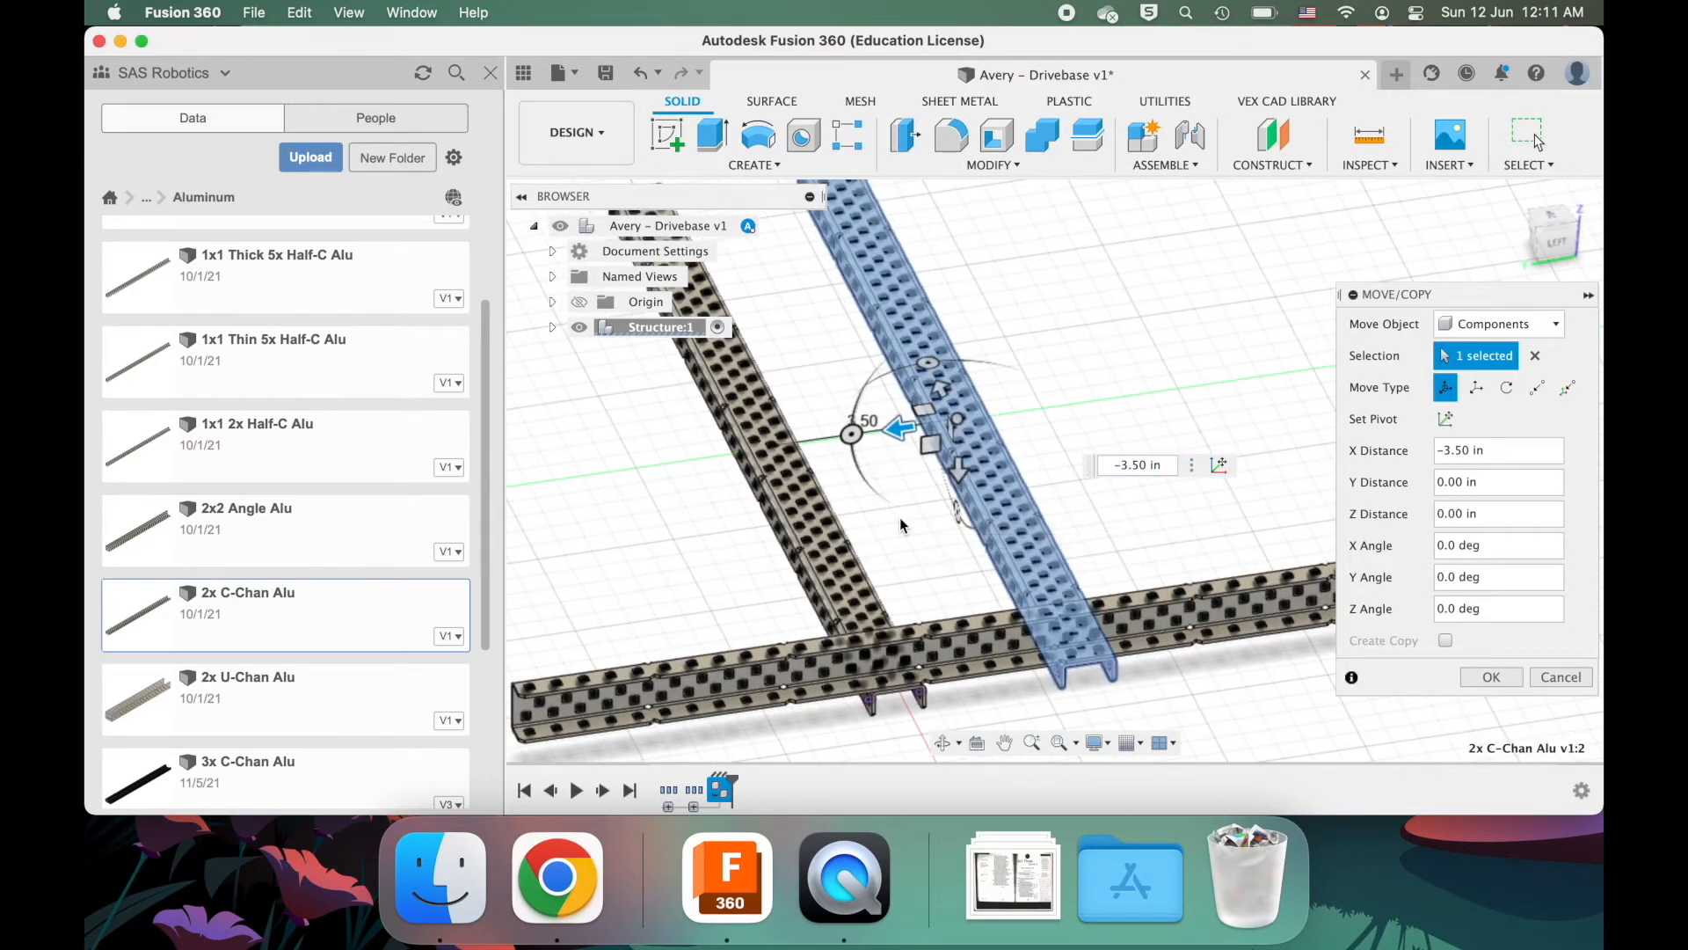
- Set the copied C-channel's X distance to -3.5 in and confirm the move
click(1143, 466)
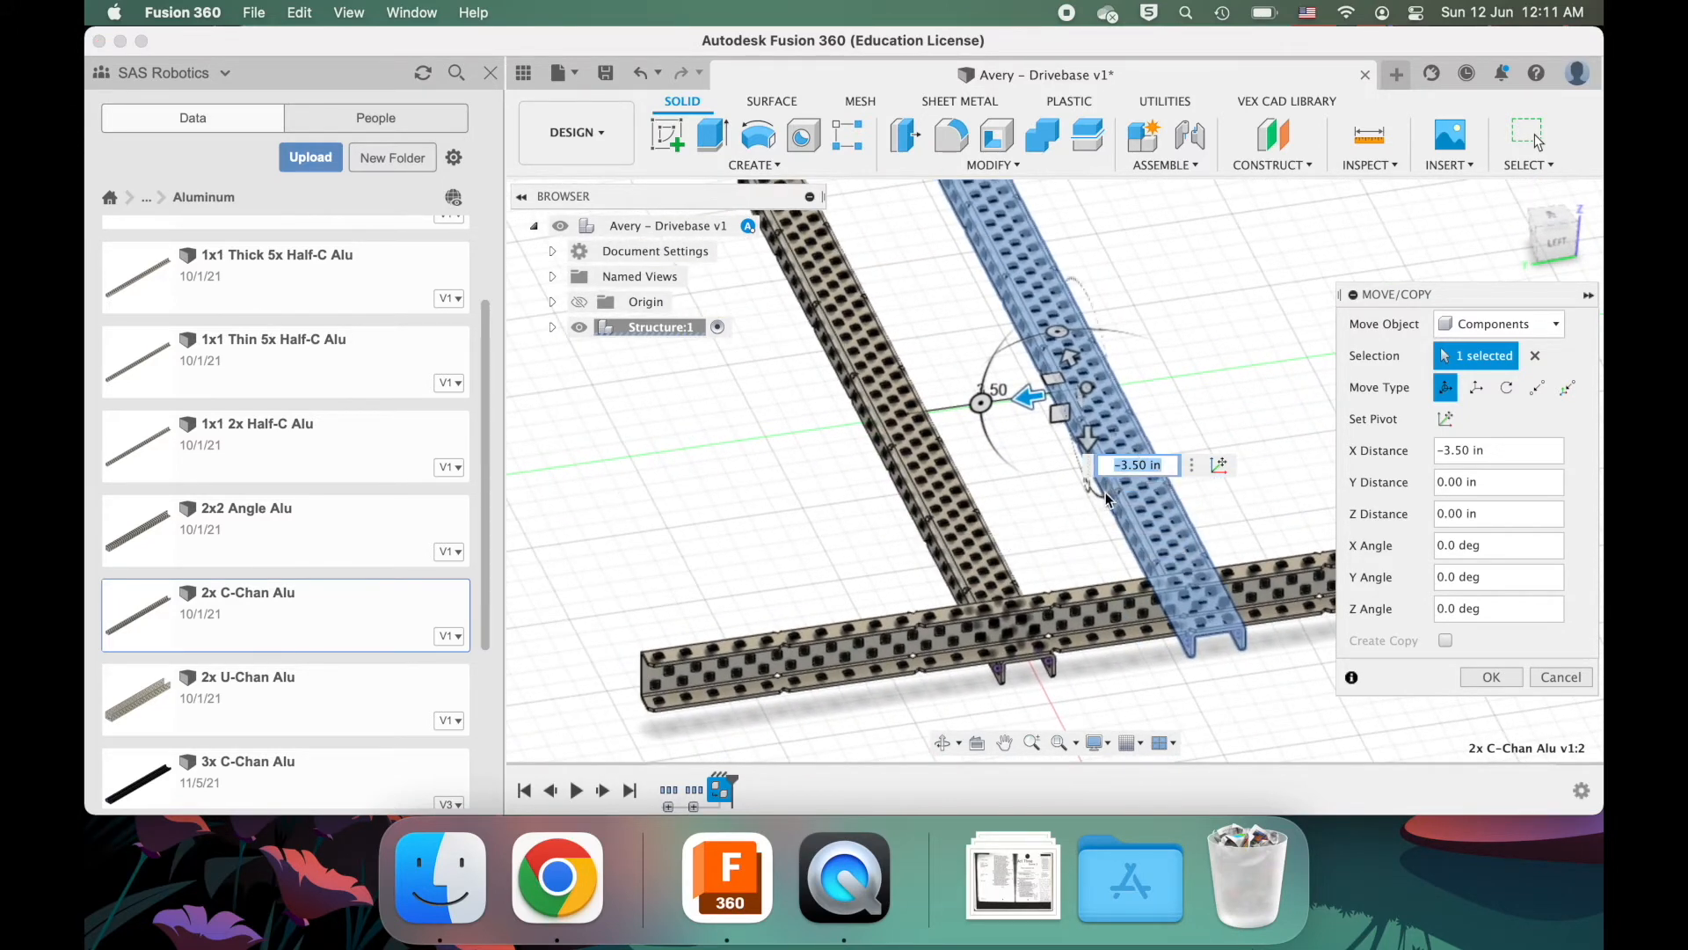
scroll(1073, 520, up, 3)
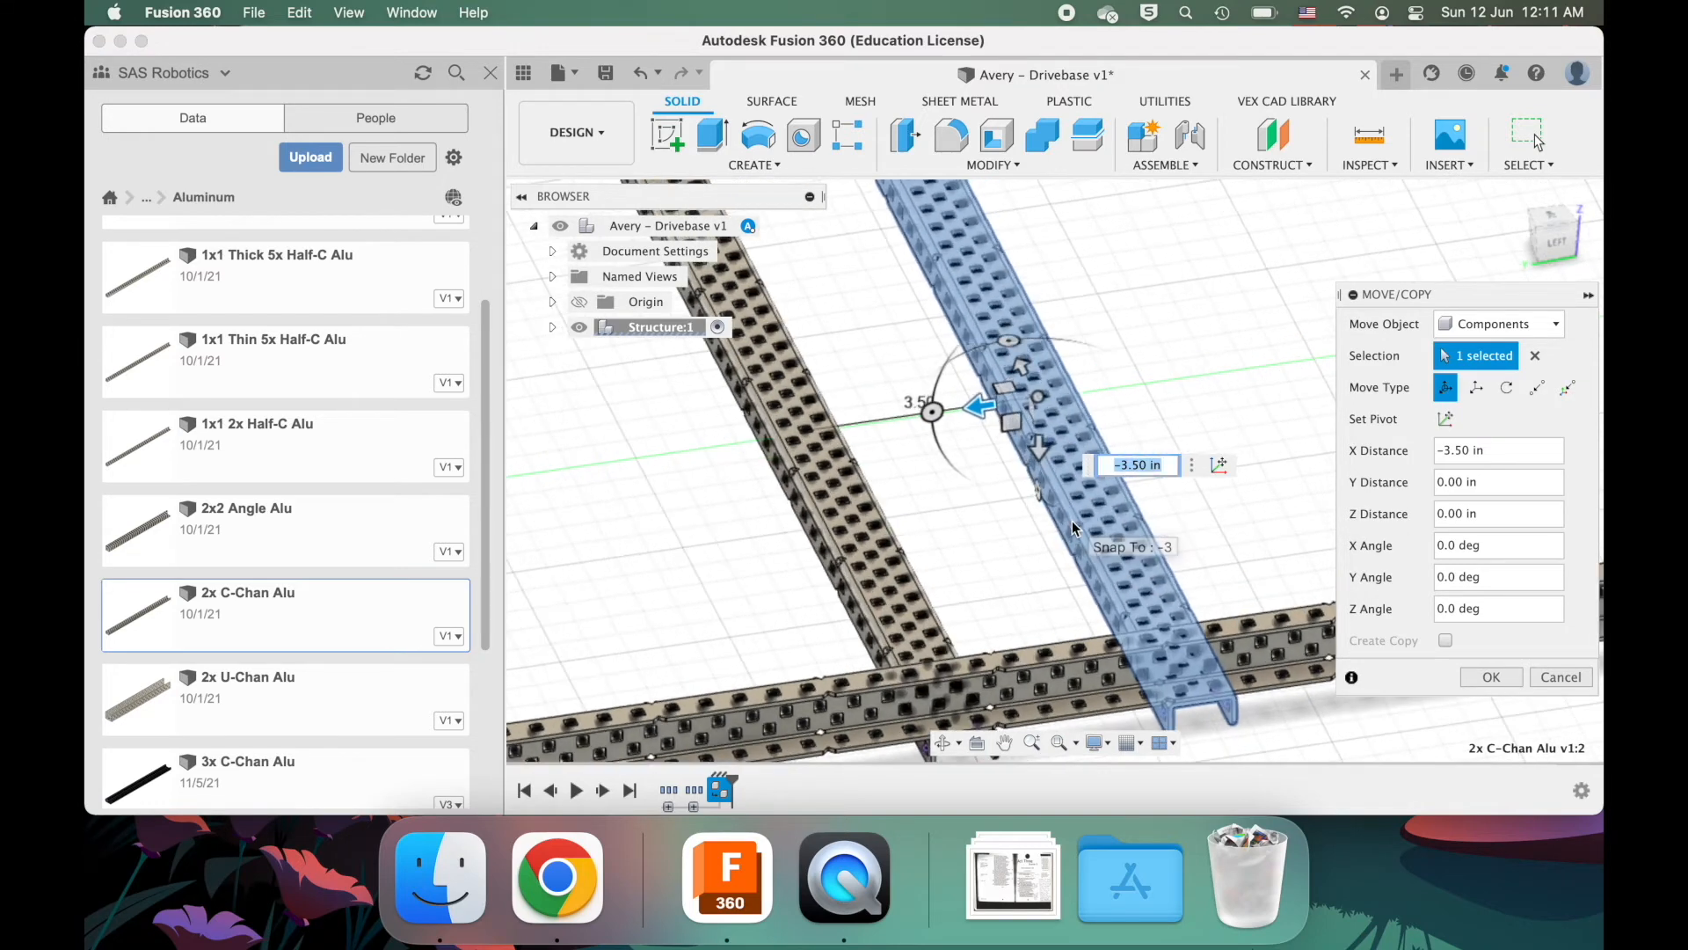
shift+scroll(1073, 520, down, 5)
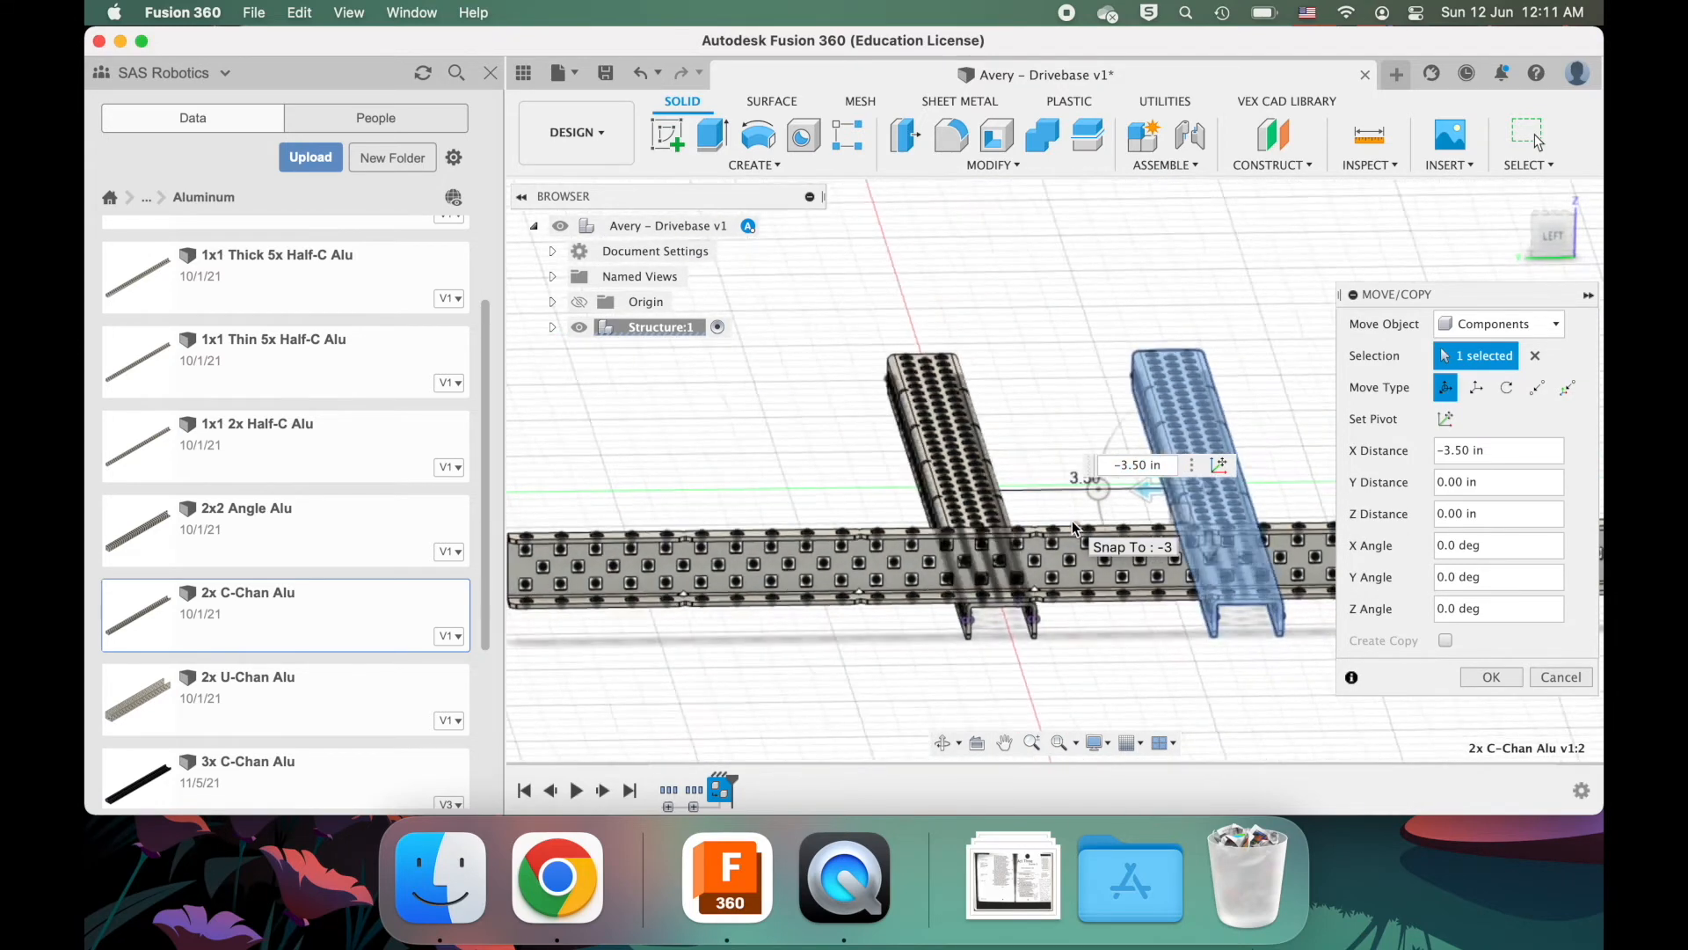
shift+scroll(1072, 520, left, 5)
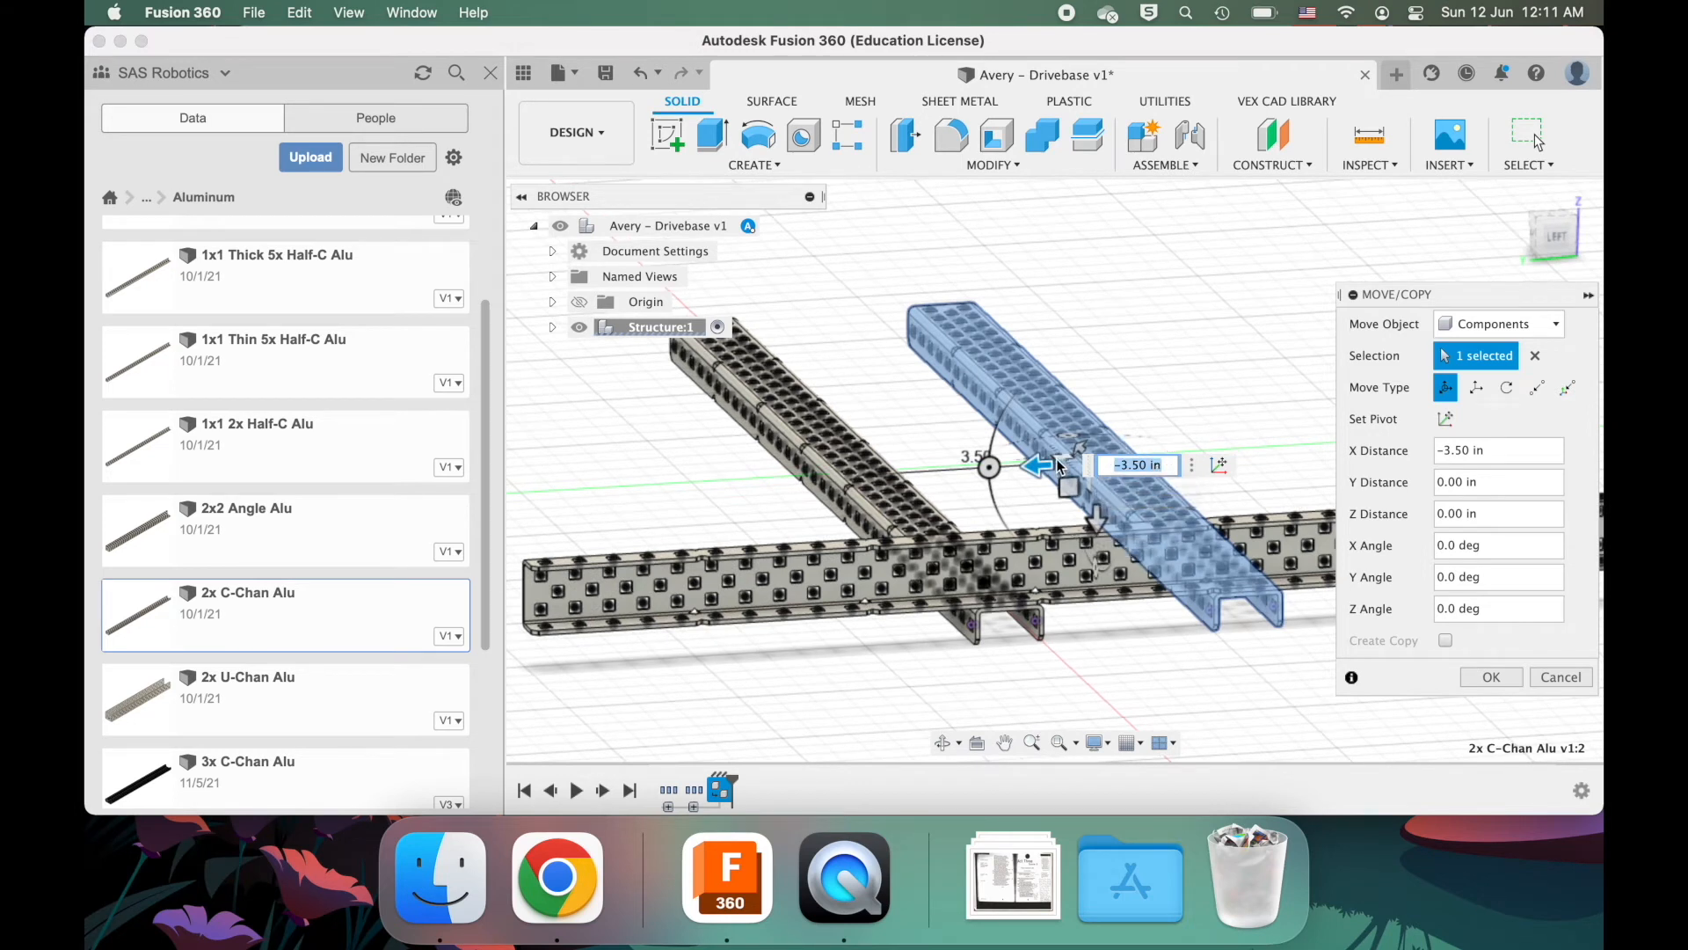
text(-3.5)
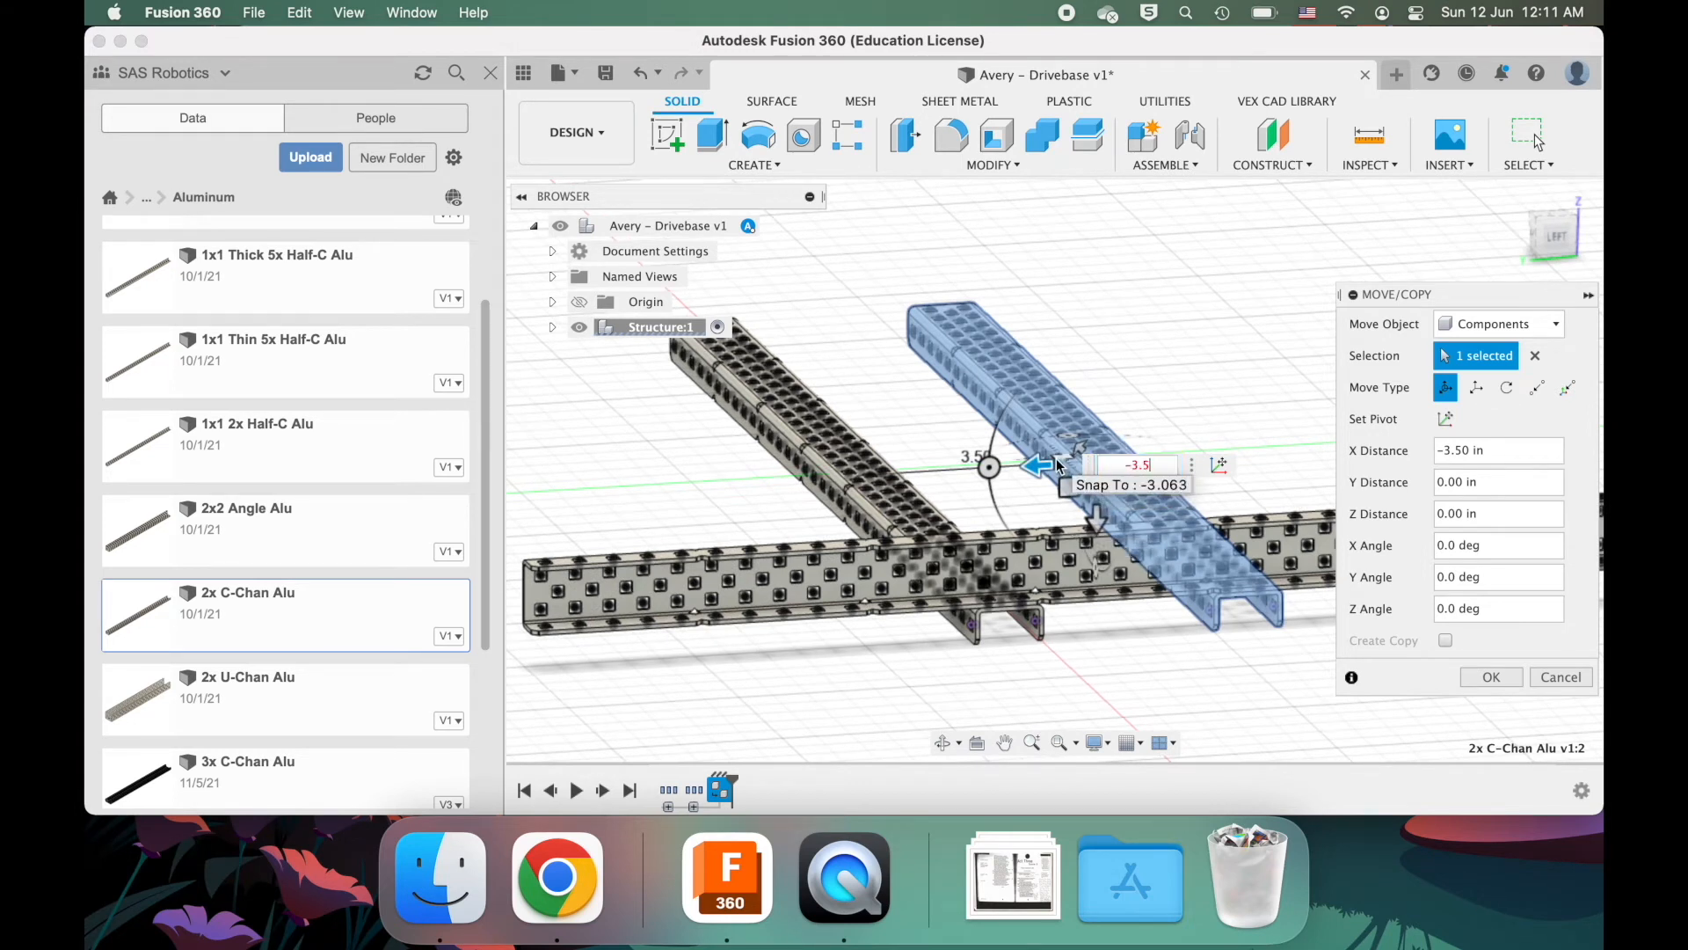
key(Tab)
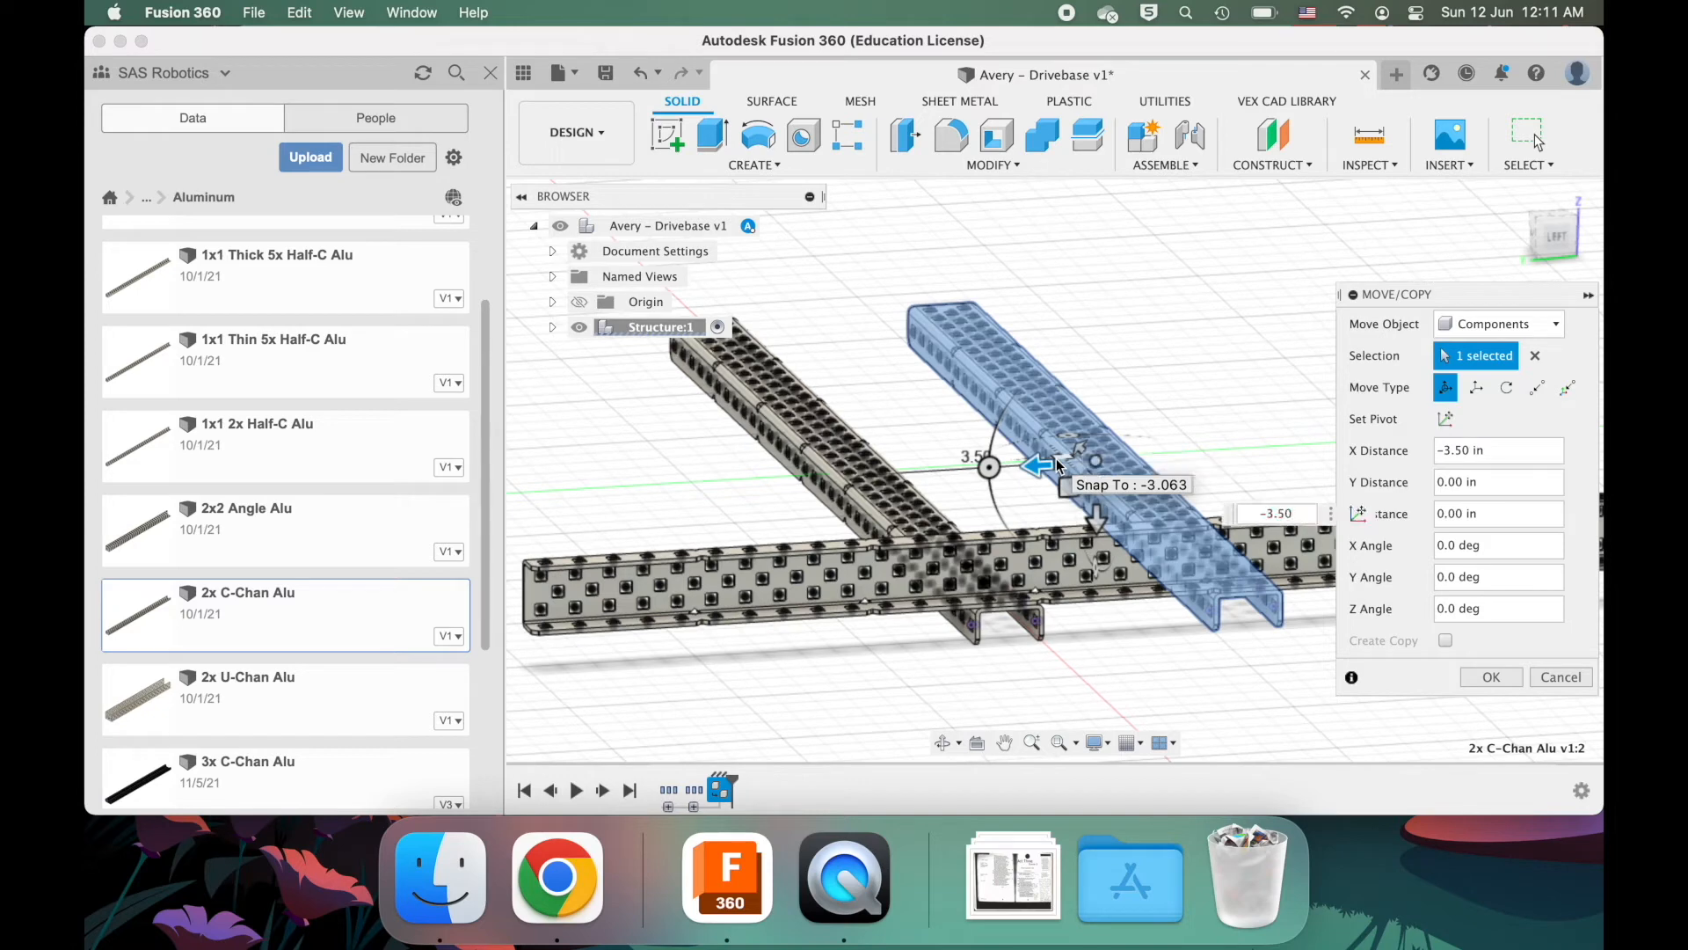
text(in)
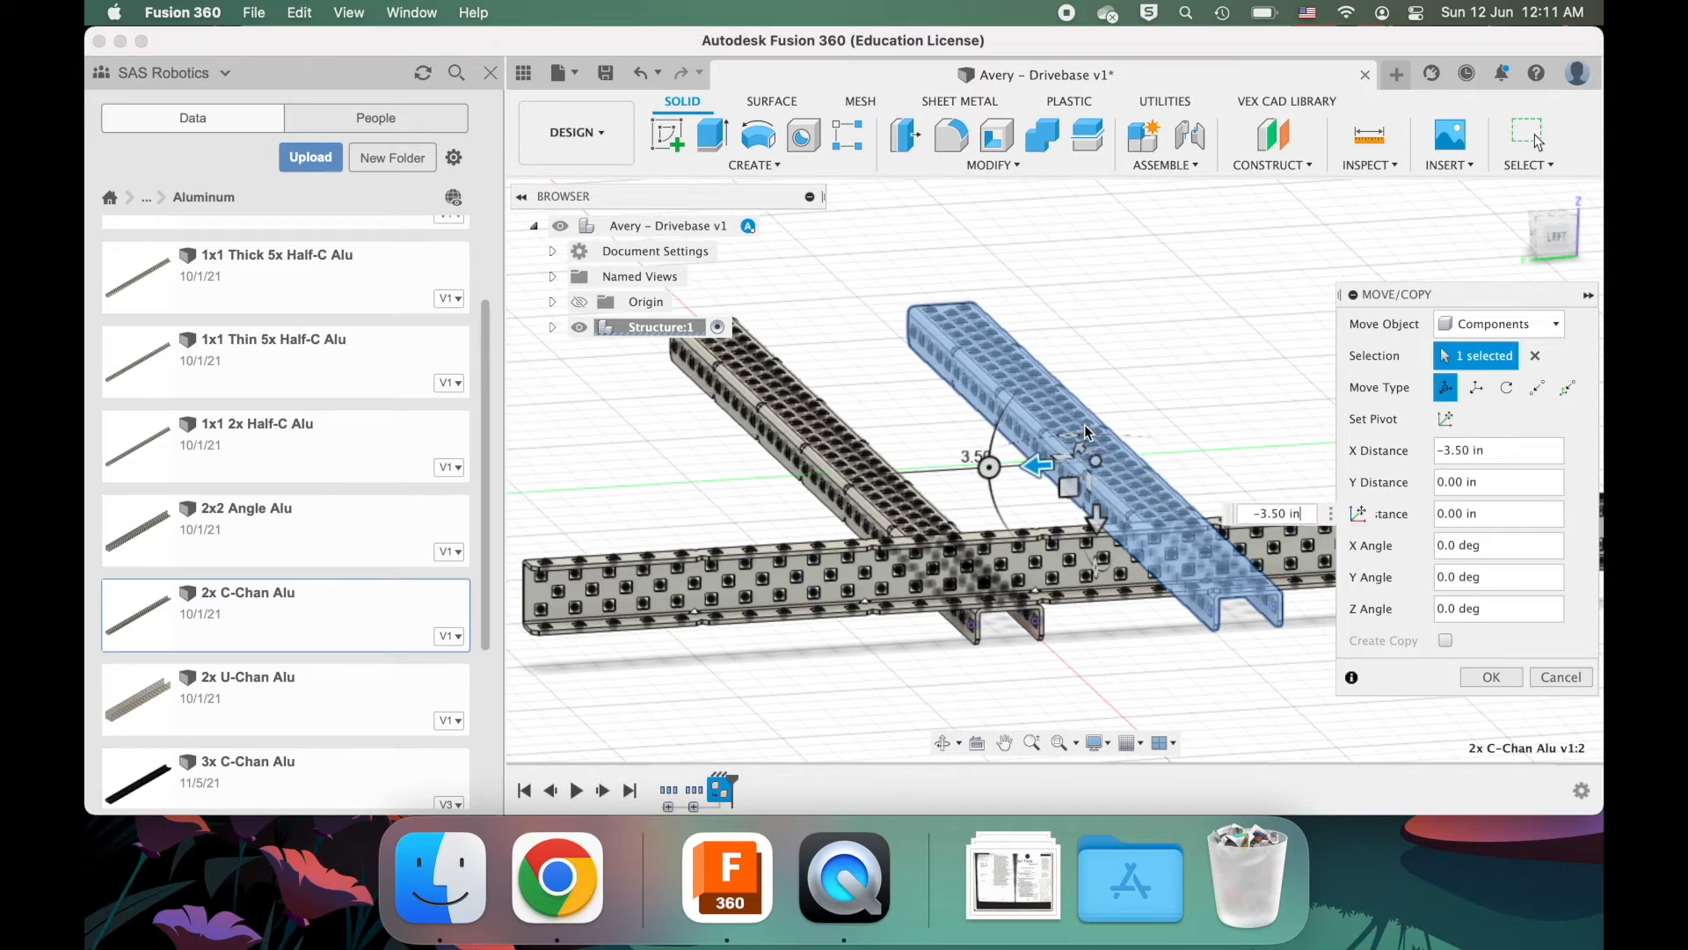
shift+scroll(1085, 425, up, 5)
key(Return)
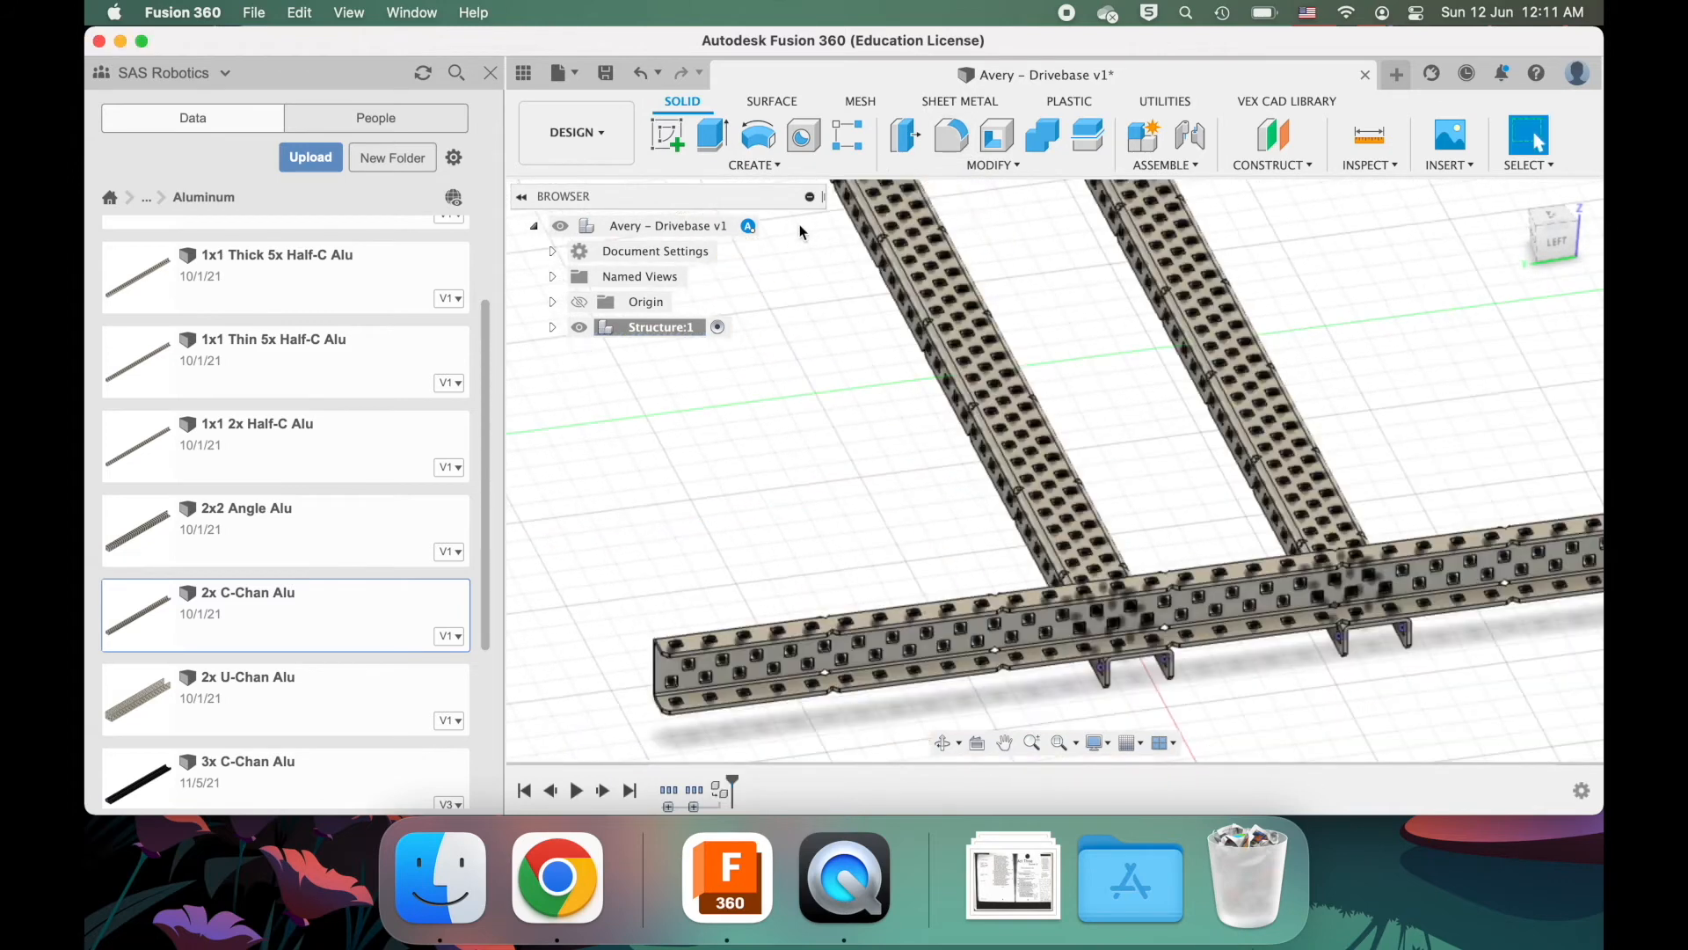
- Try the Millimeter unit type in the document's active units settings, restore Inch and cancel the change
click(552, 250)
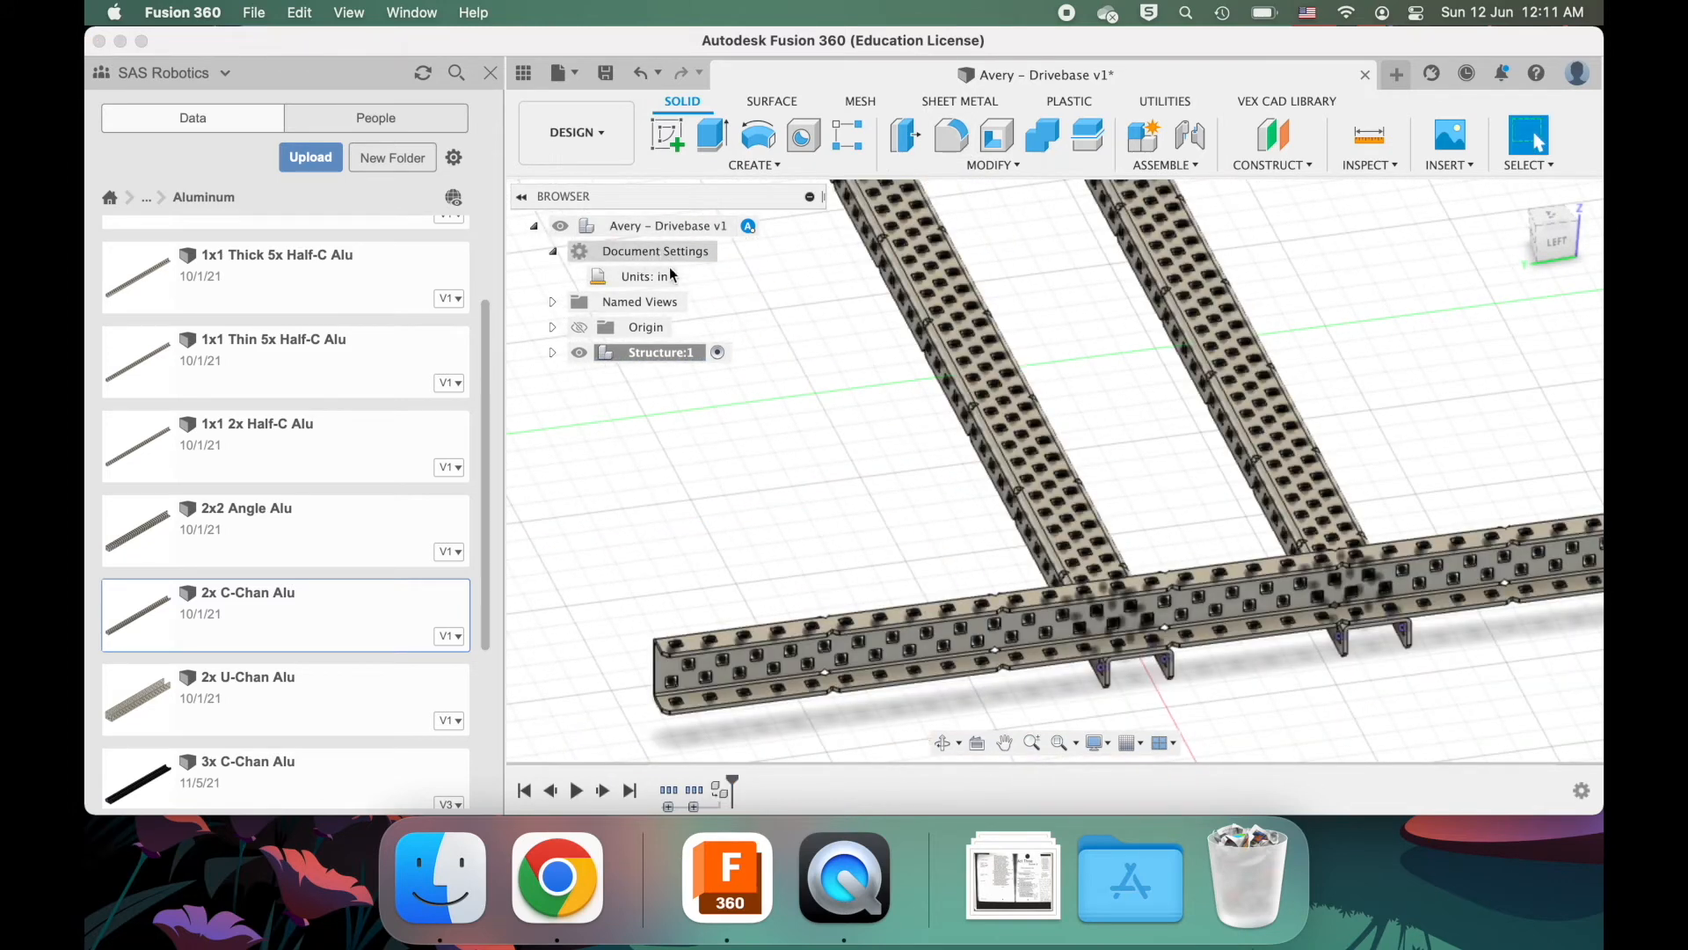
mouse_move(686, 276)
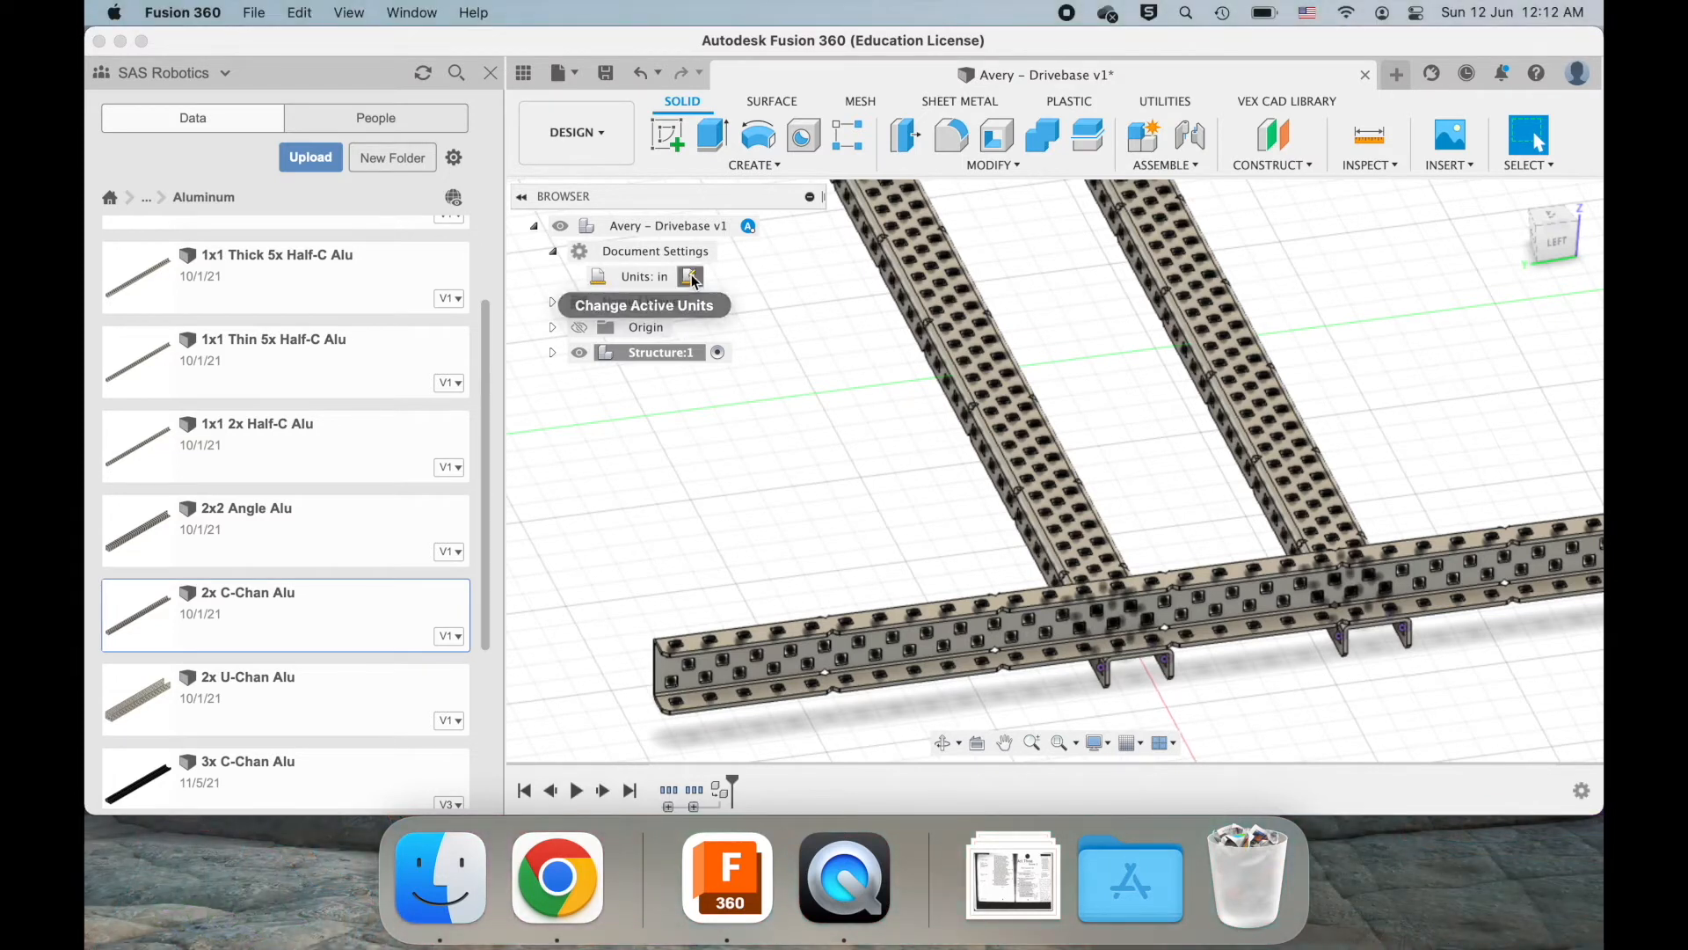
click(691, 277)
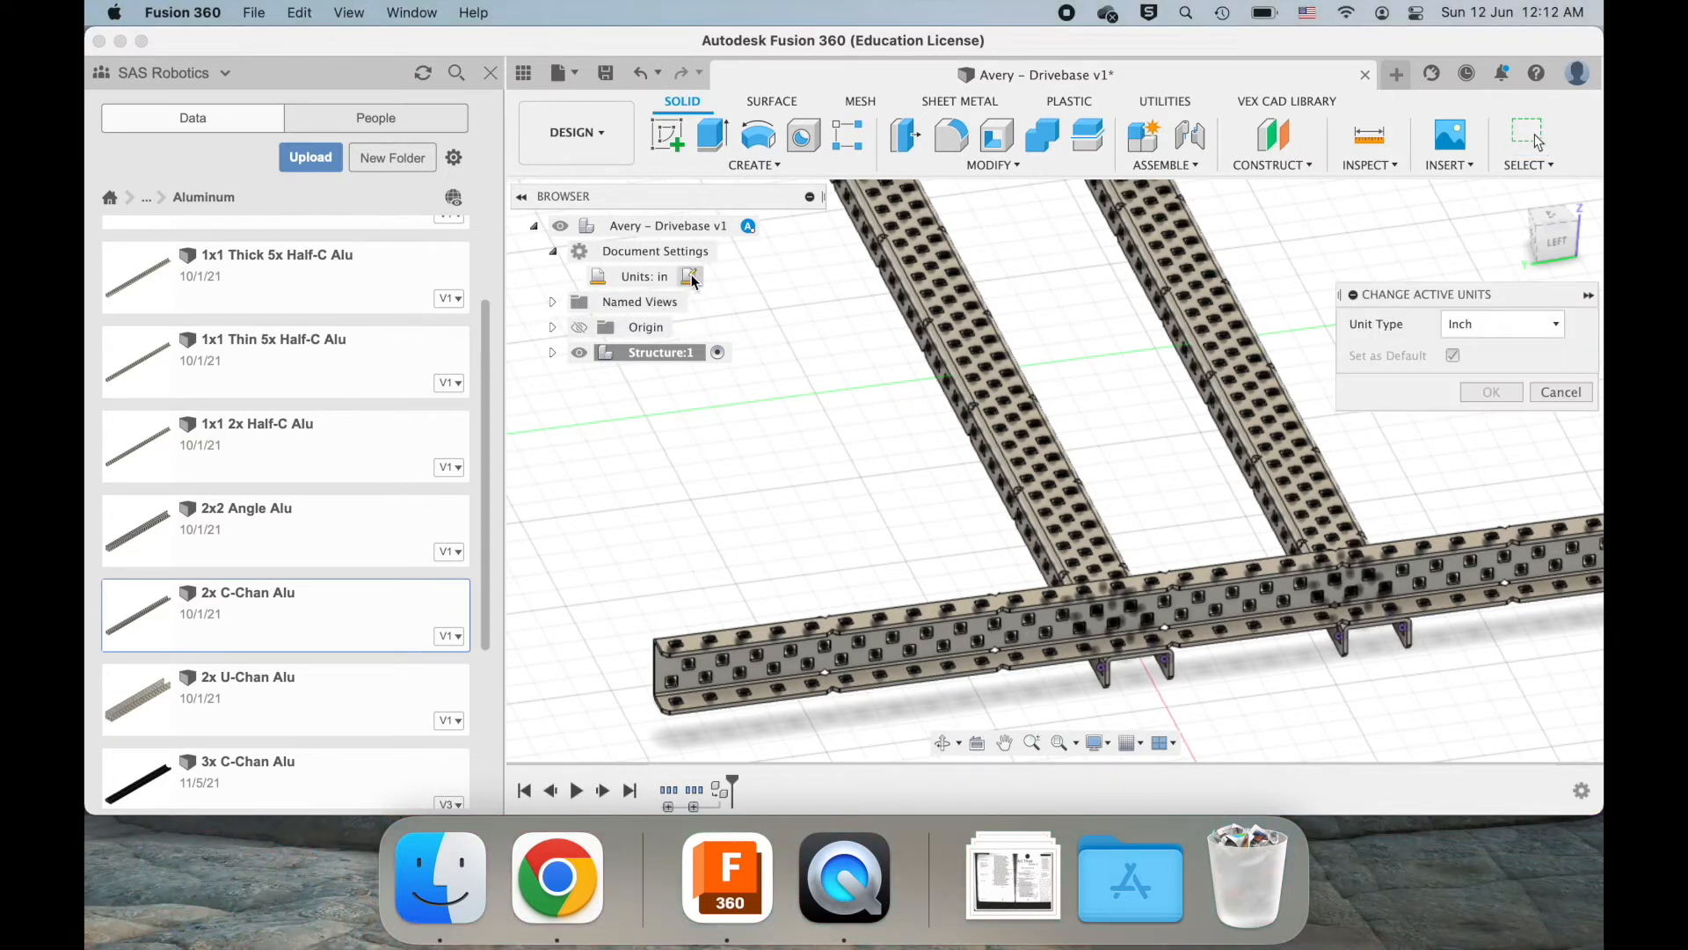
click(1518, 326)
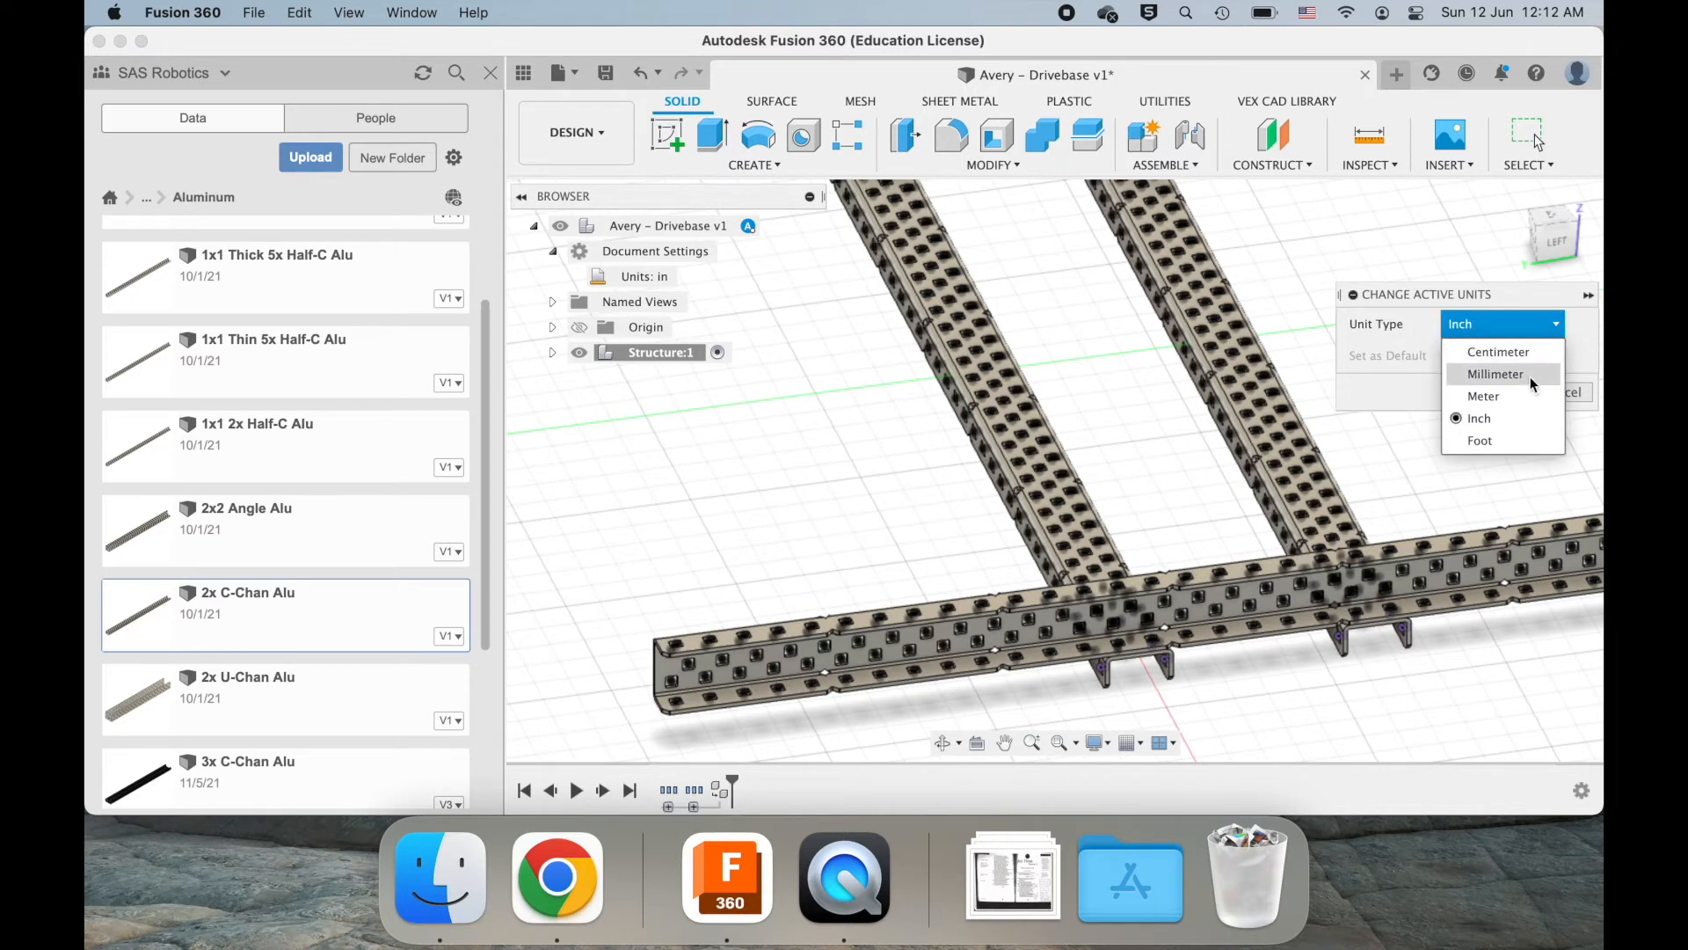
click(1528, 375)
click(1512, 326)
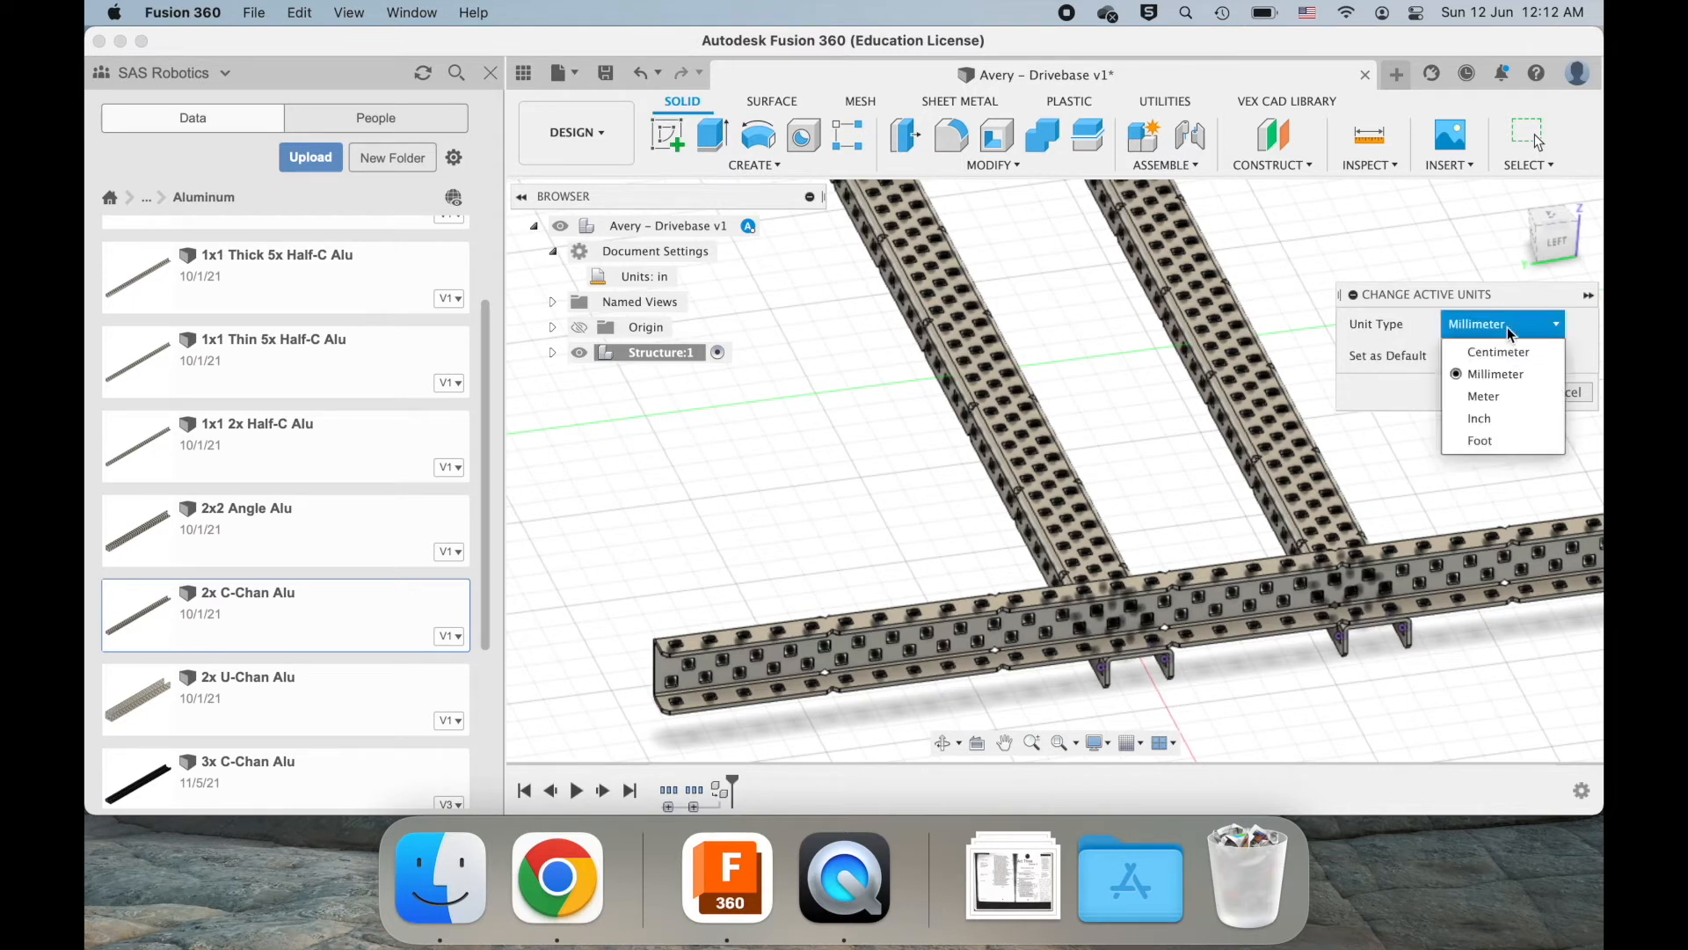
click(1477, 420)
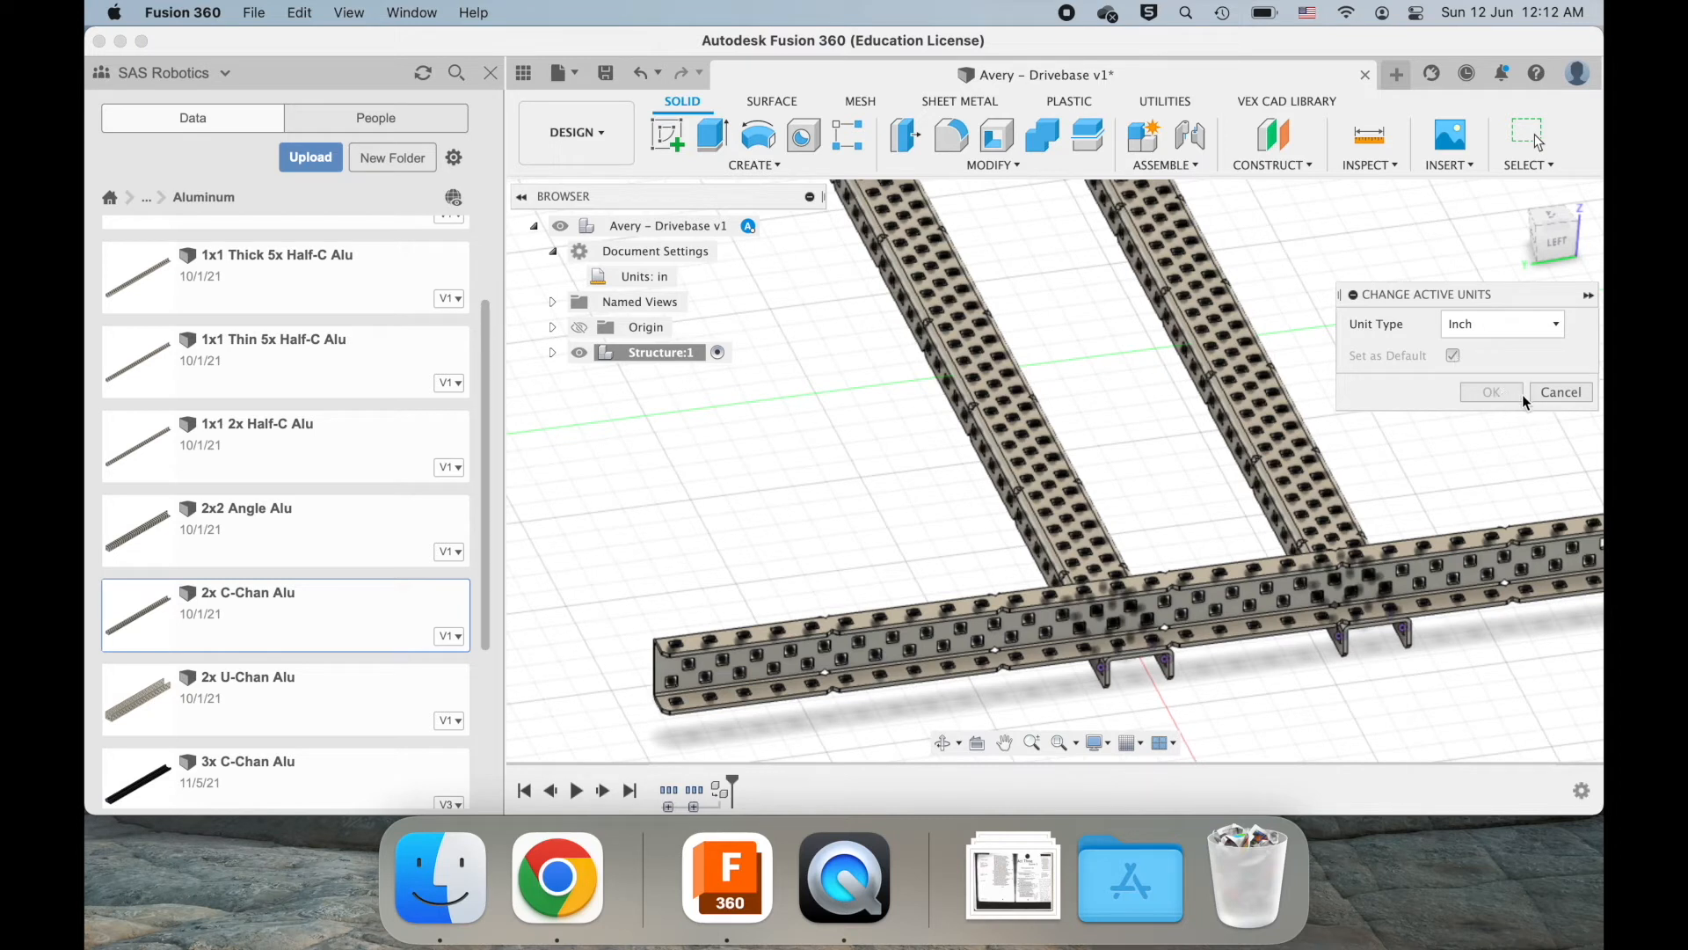
click(1557, 395)
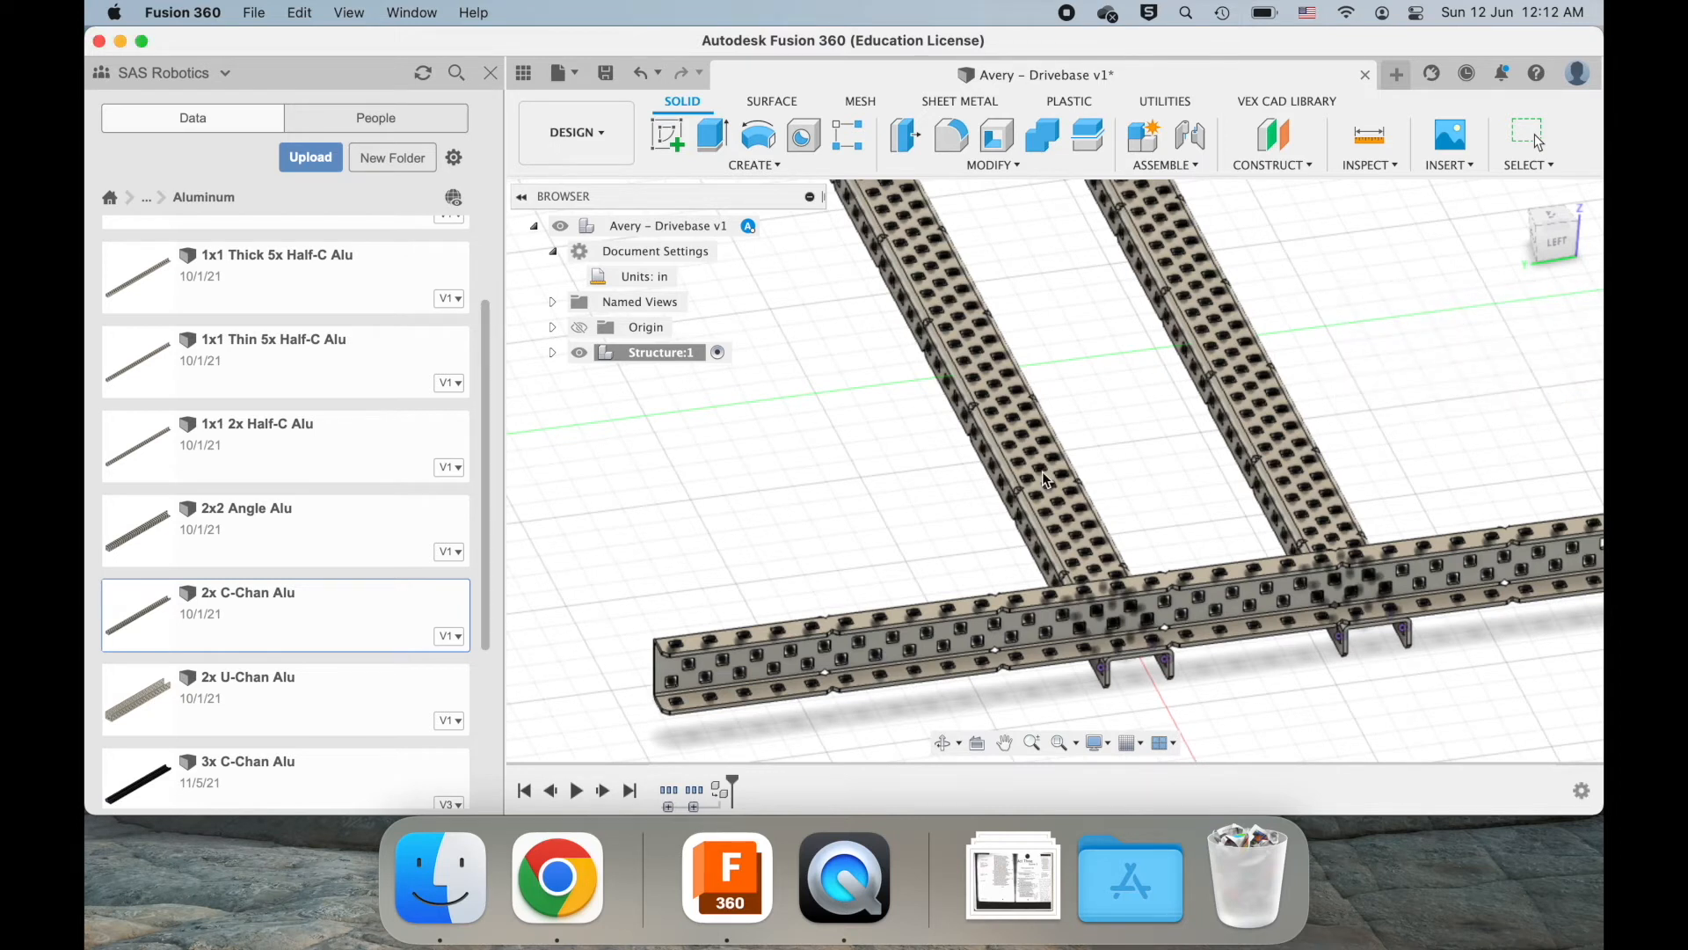
- Examine from several angles how the two parallel C-channels meet the crossing C-channel
scroll(1044, 394, left, 3)
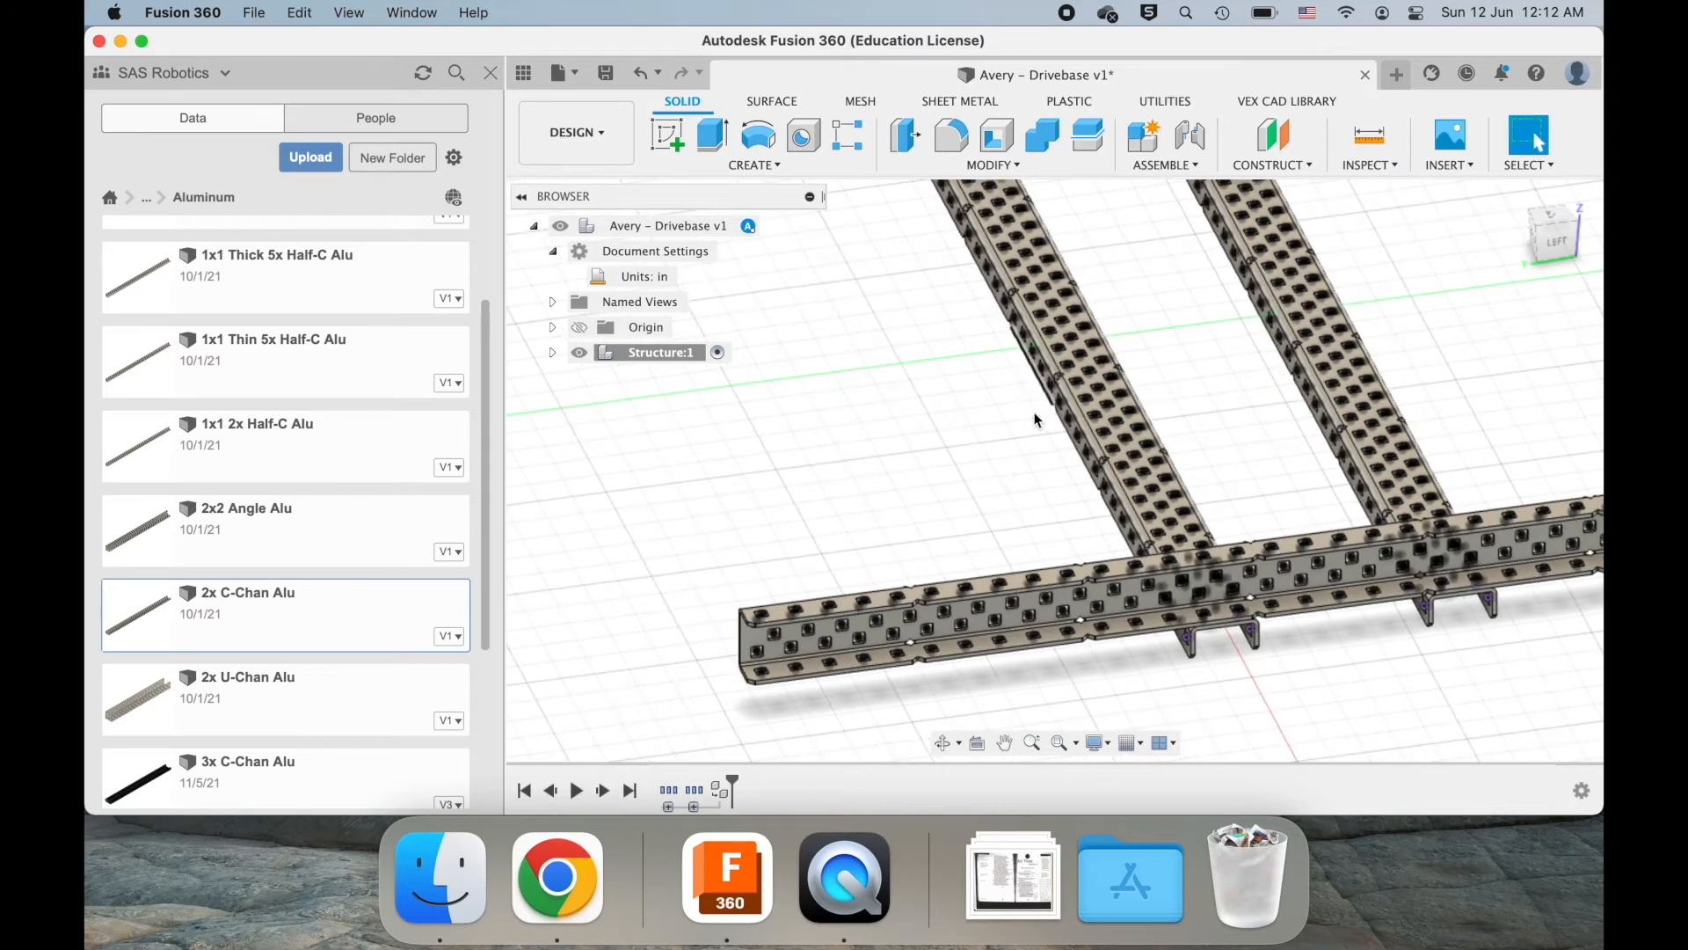
scroll(1126, 488, down, 5)
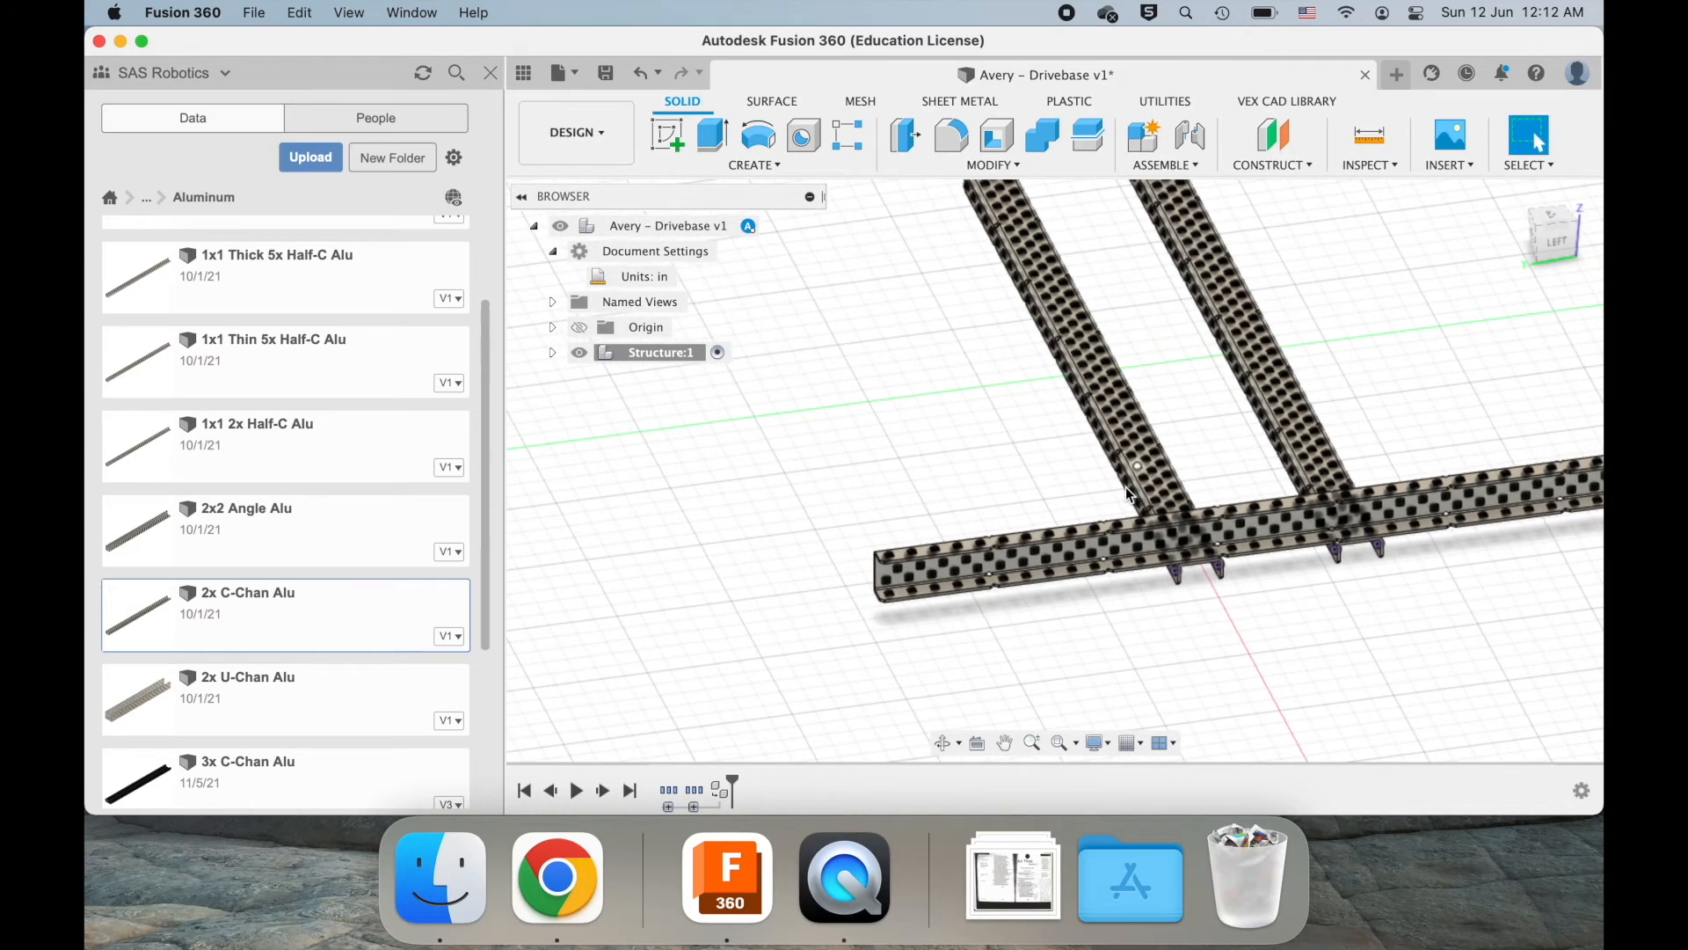
scroll(1126, 489, up, 5)
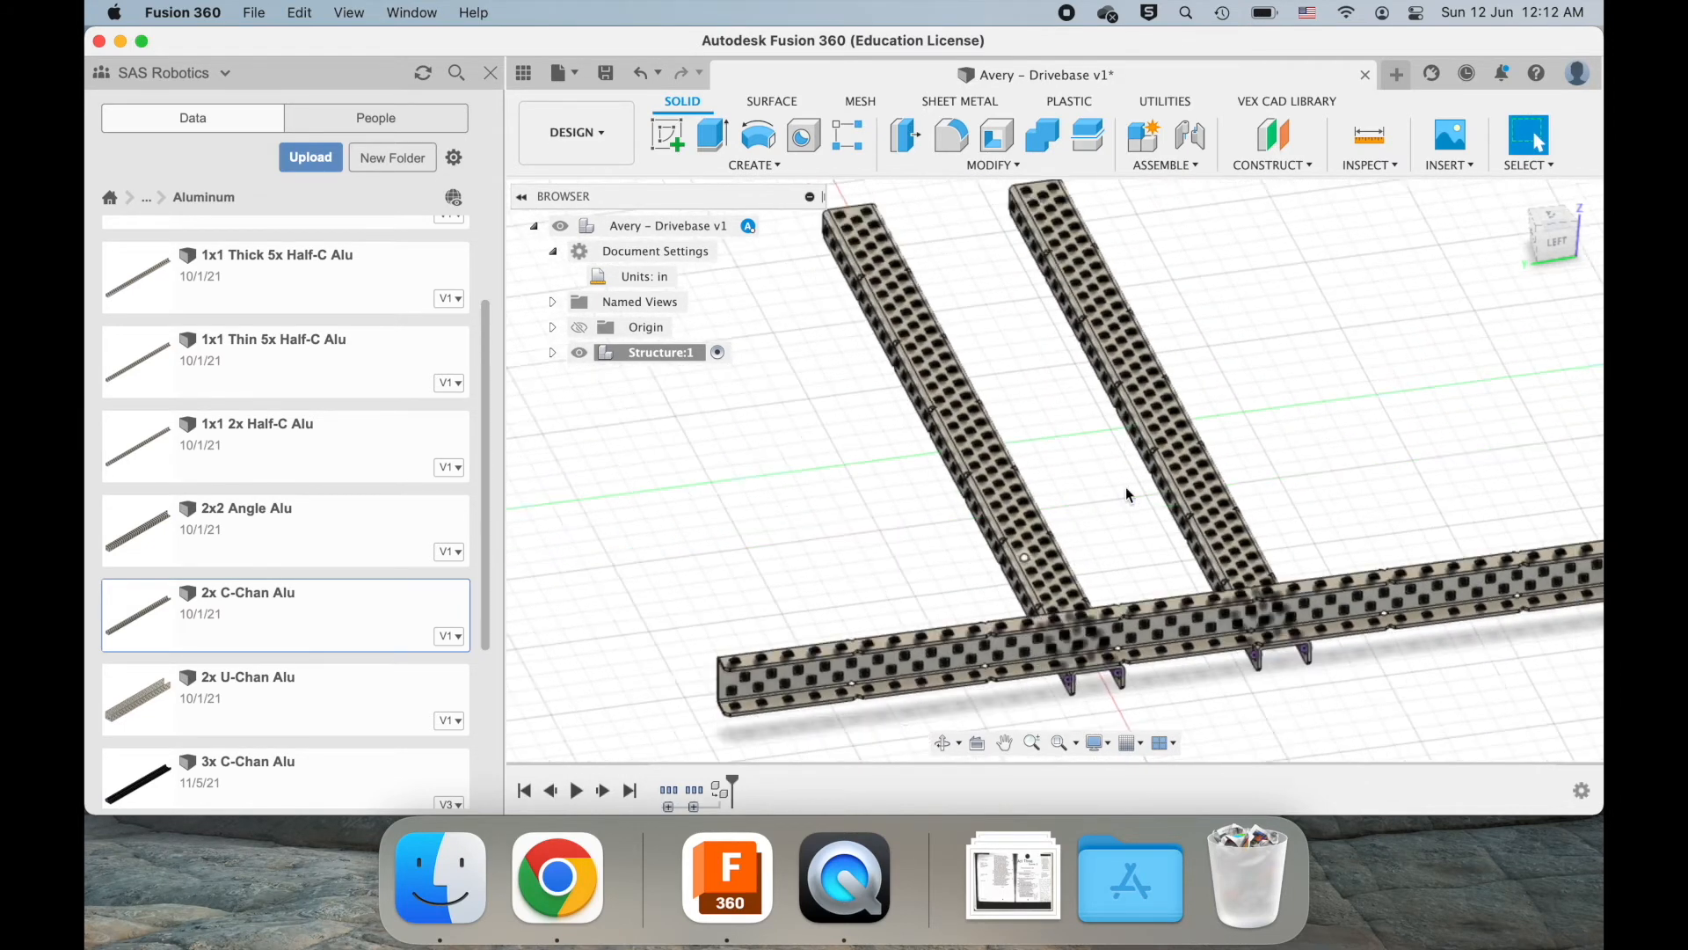
shift+scroll(1126, 487, right, 5)
shift+scroll(1126, 487, left, 10)
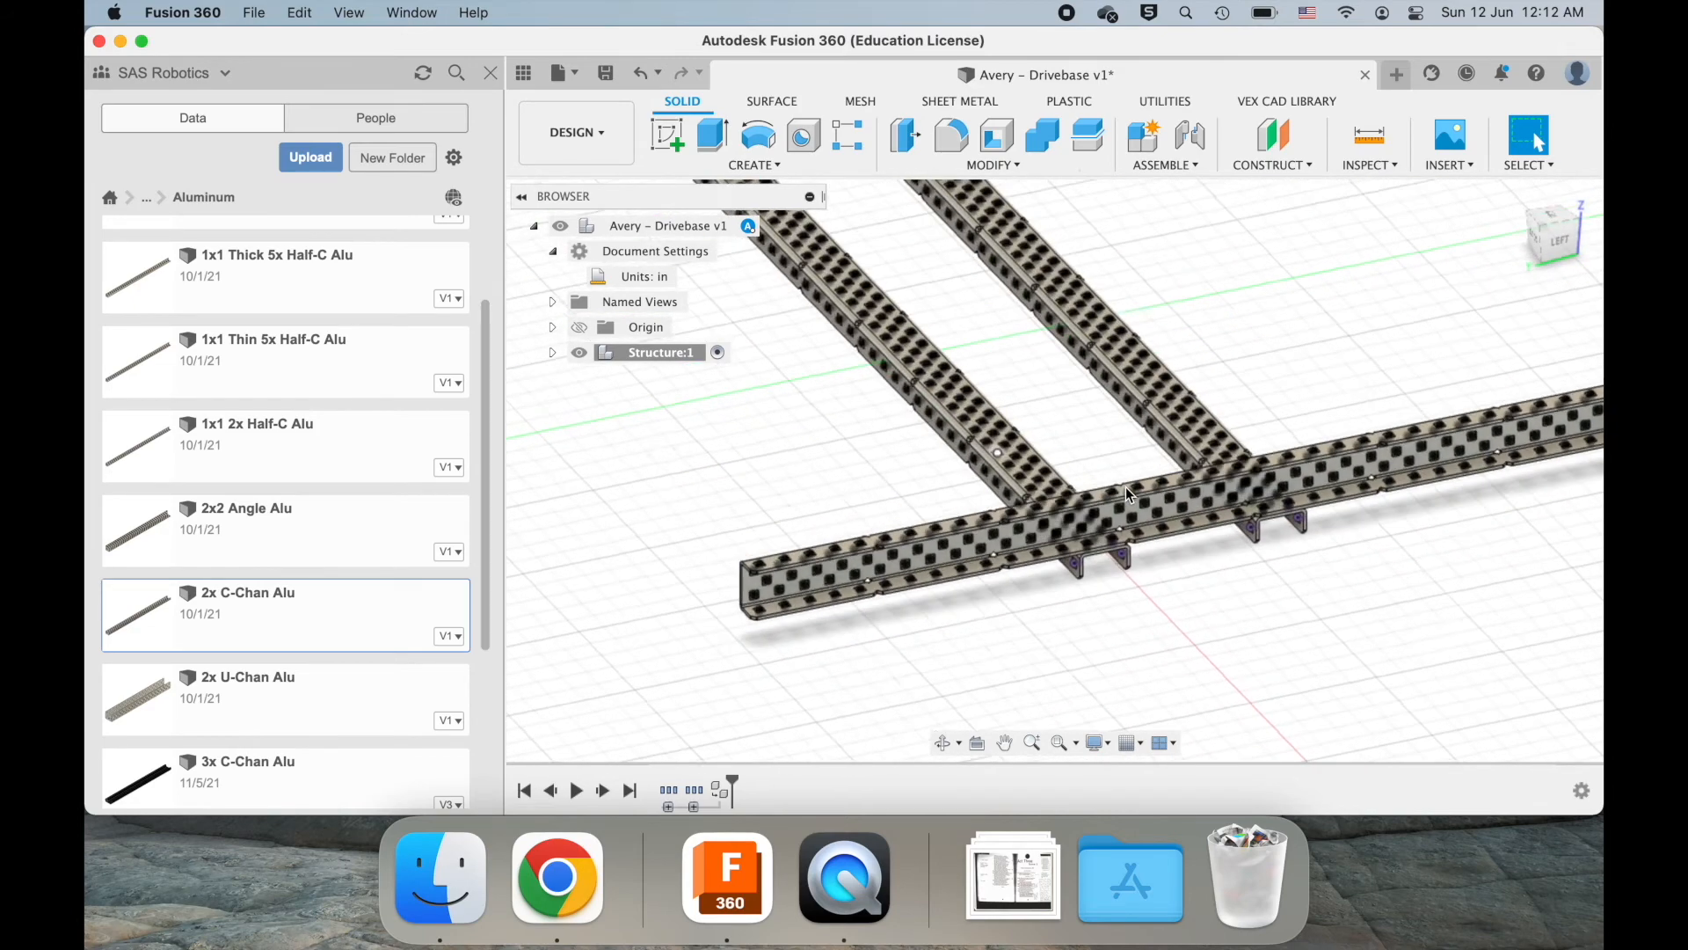
shift+scroll(1125, 487, left, 5)
shift+scroll(1125, 487, right, 10)
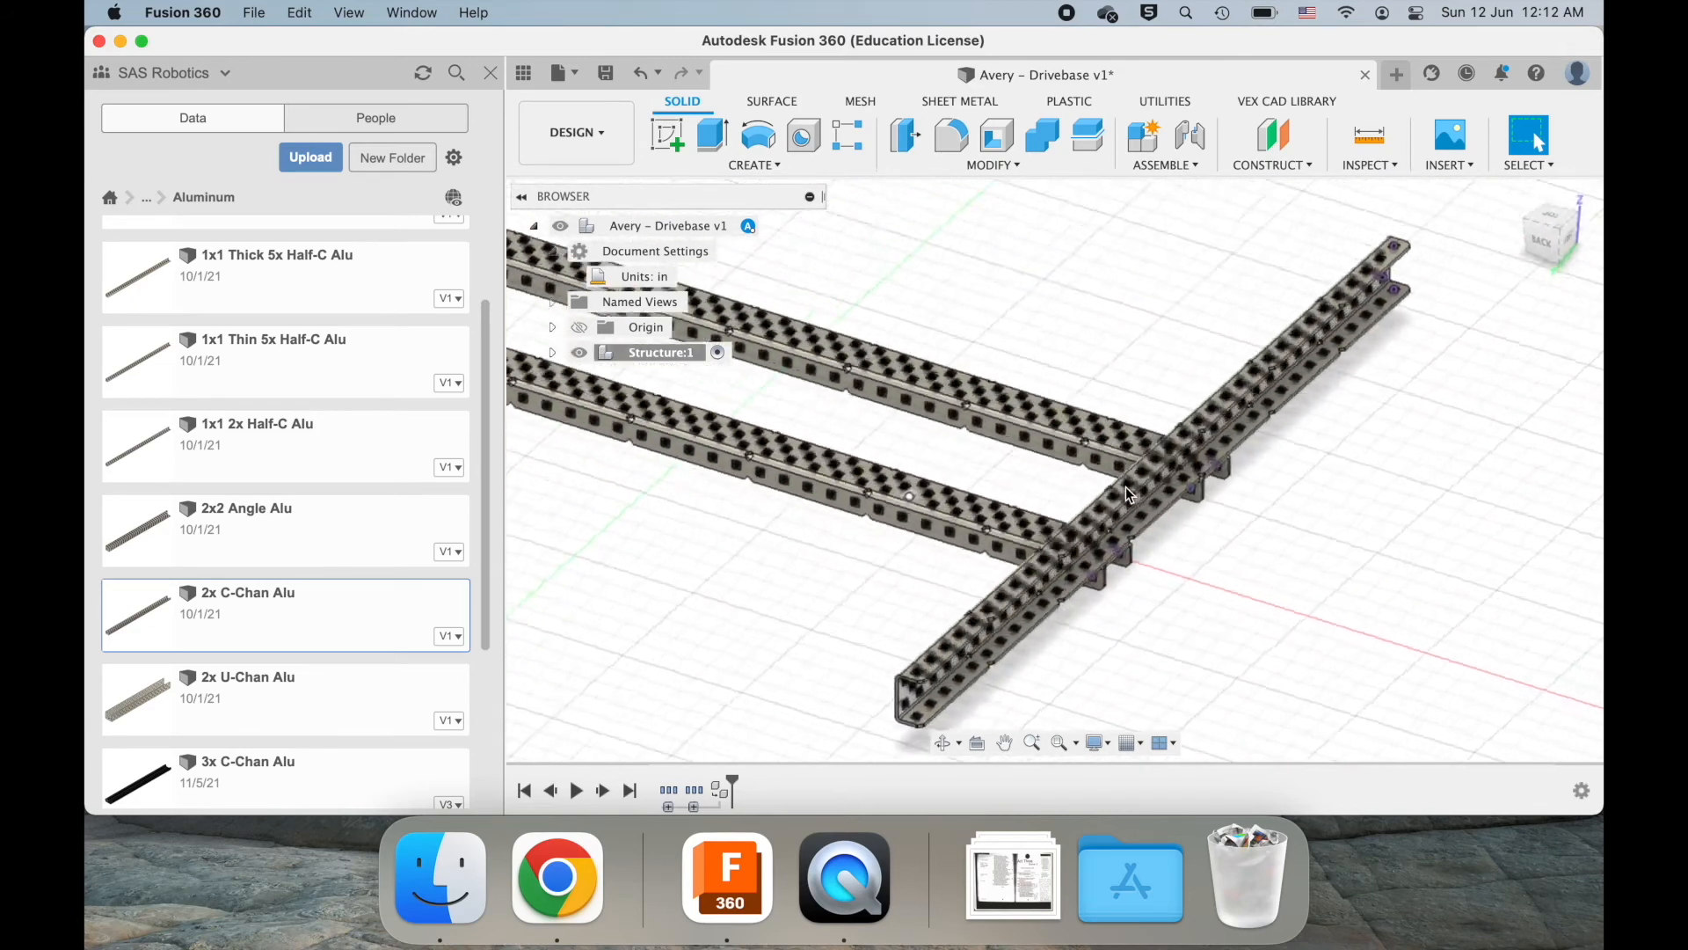
scroll(802, 399, left, 4)
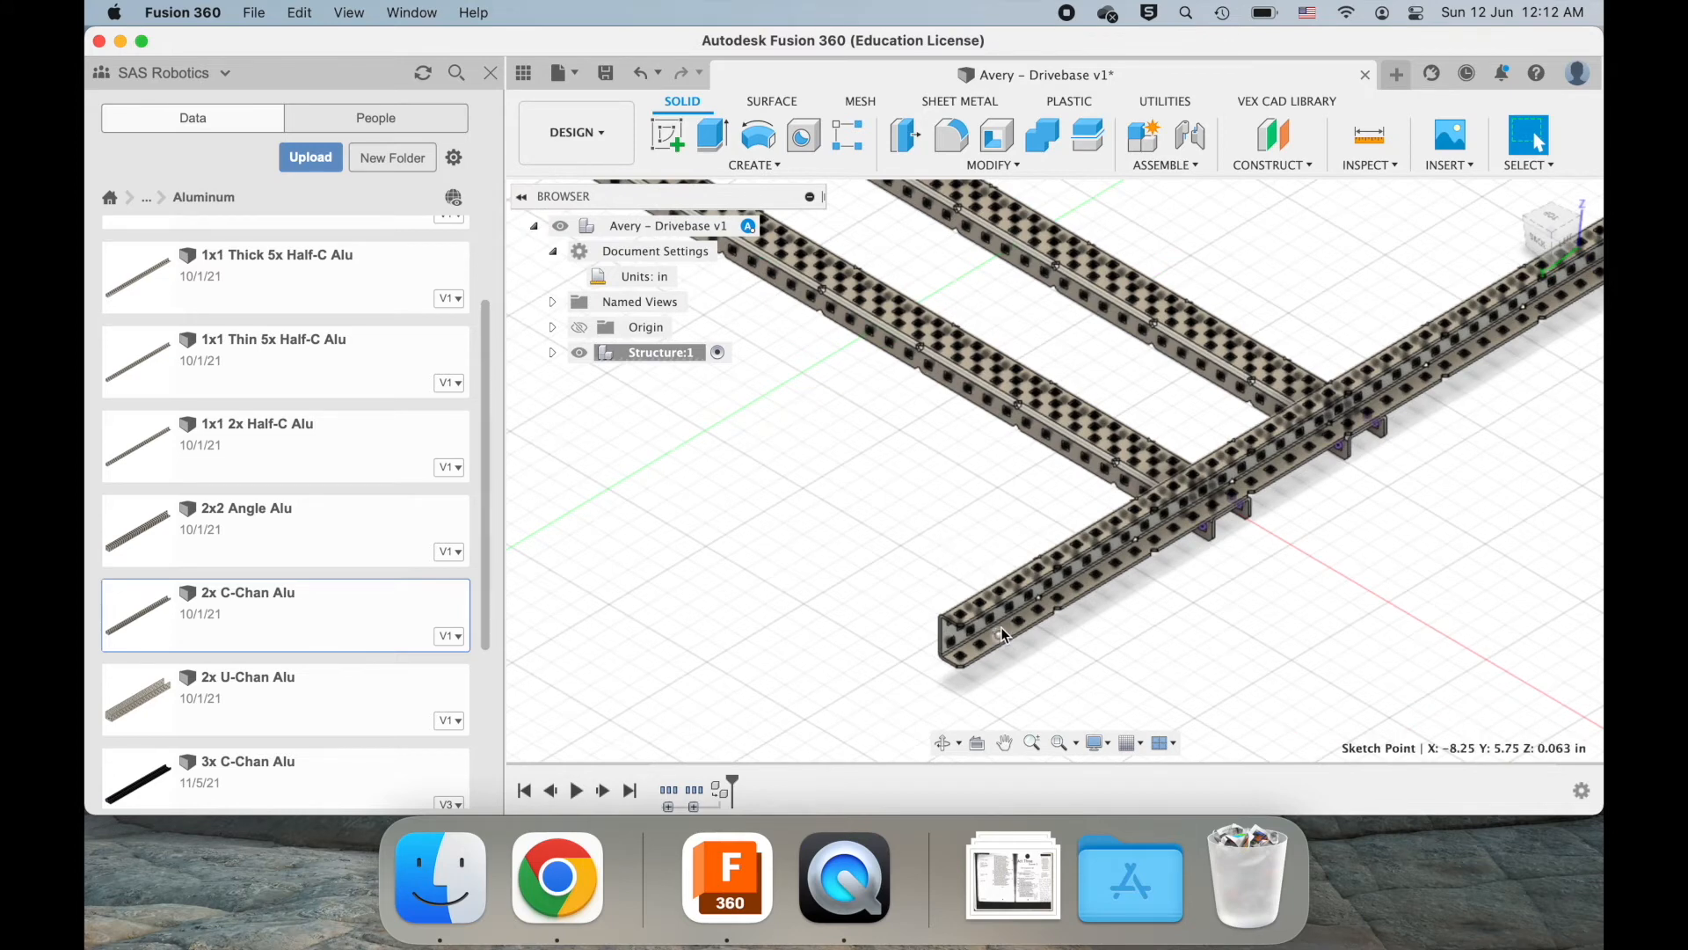
- Duplicate the crossing C-channel, shift the copy inward along the two parallel channels and raise it 1.00 in
scroll(1000, 626, up, 5)
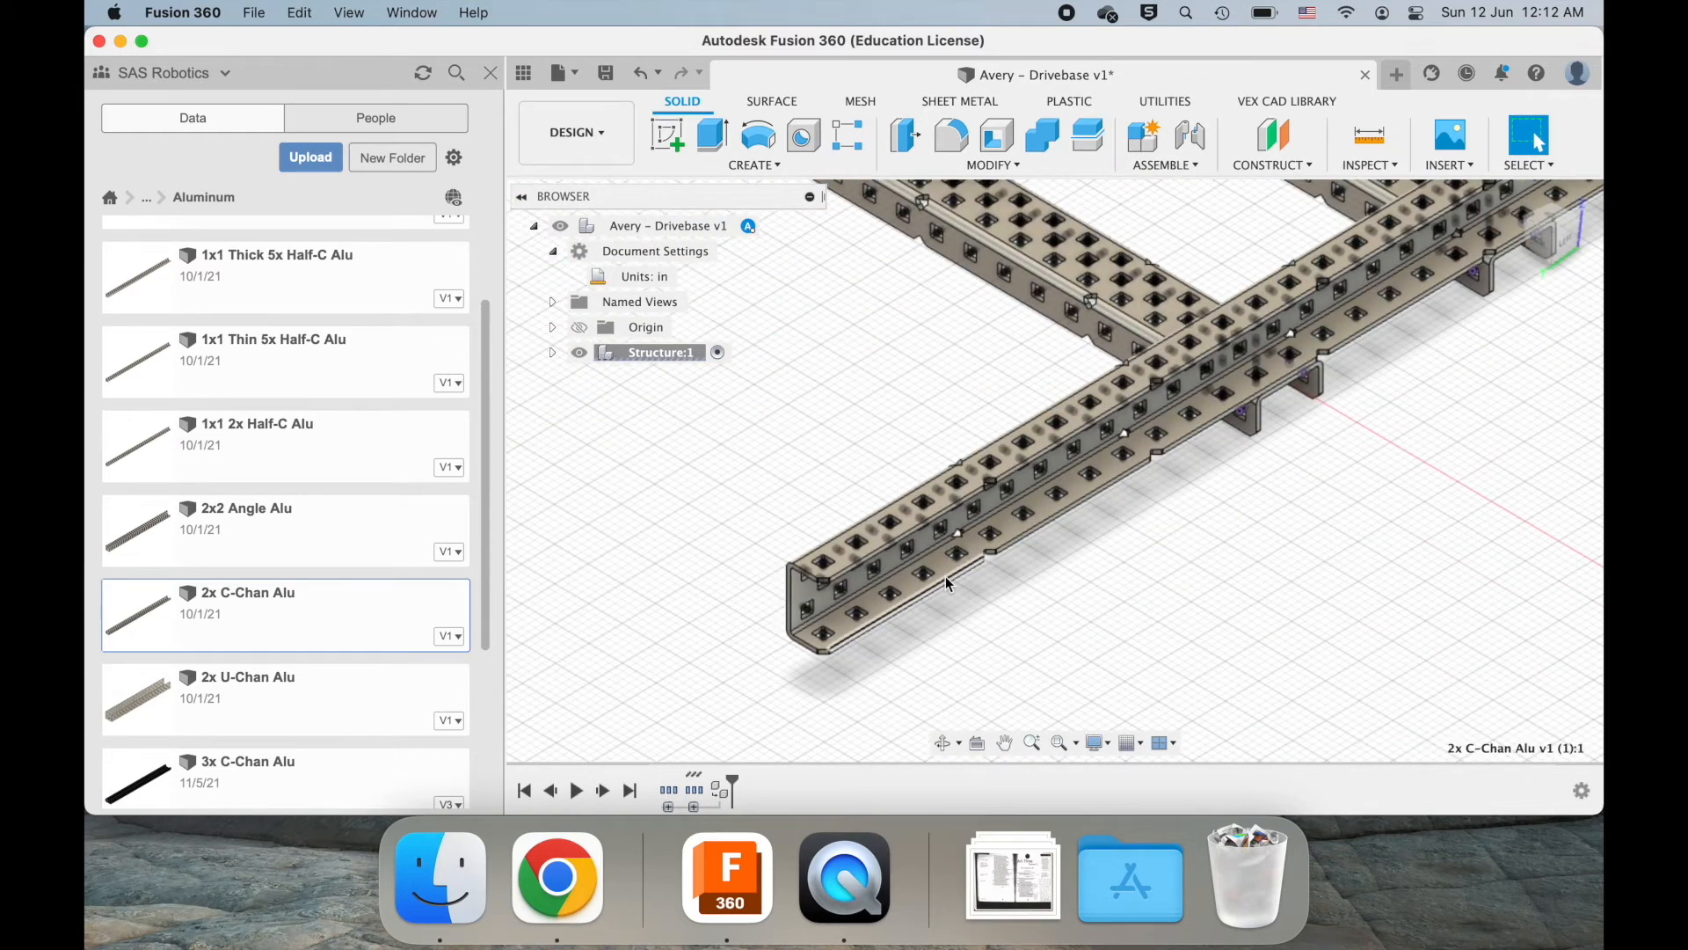
click(946, 577)
scroll(981, 562, down, 3)
scroll(981, 562, down, 3)
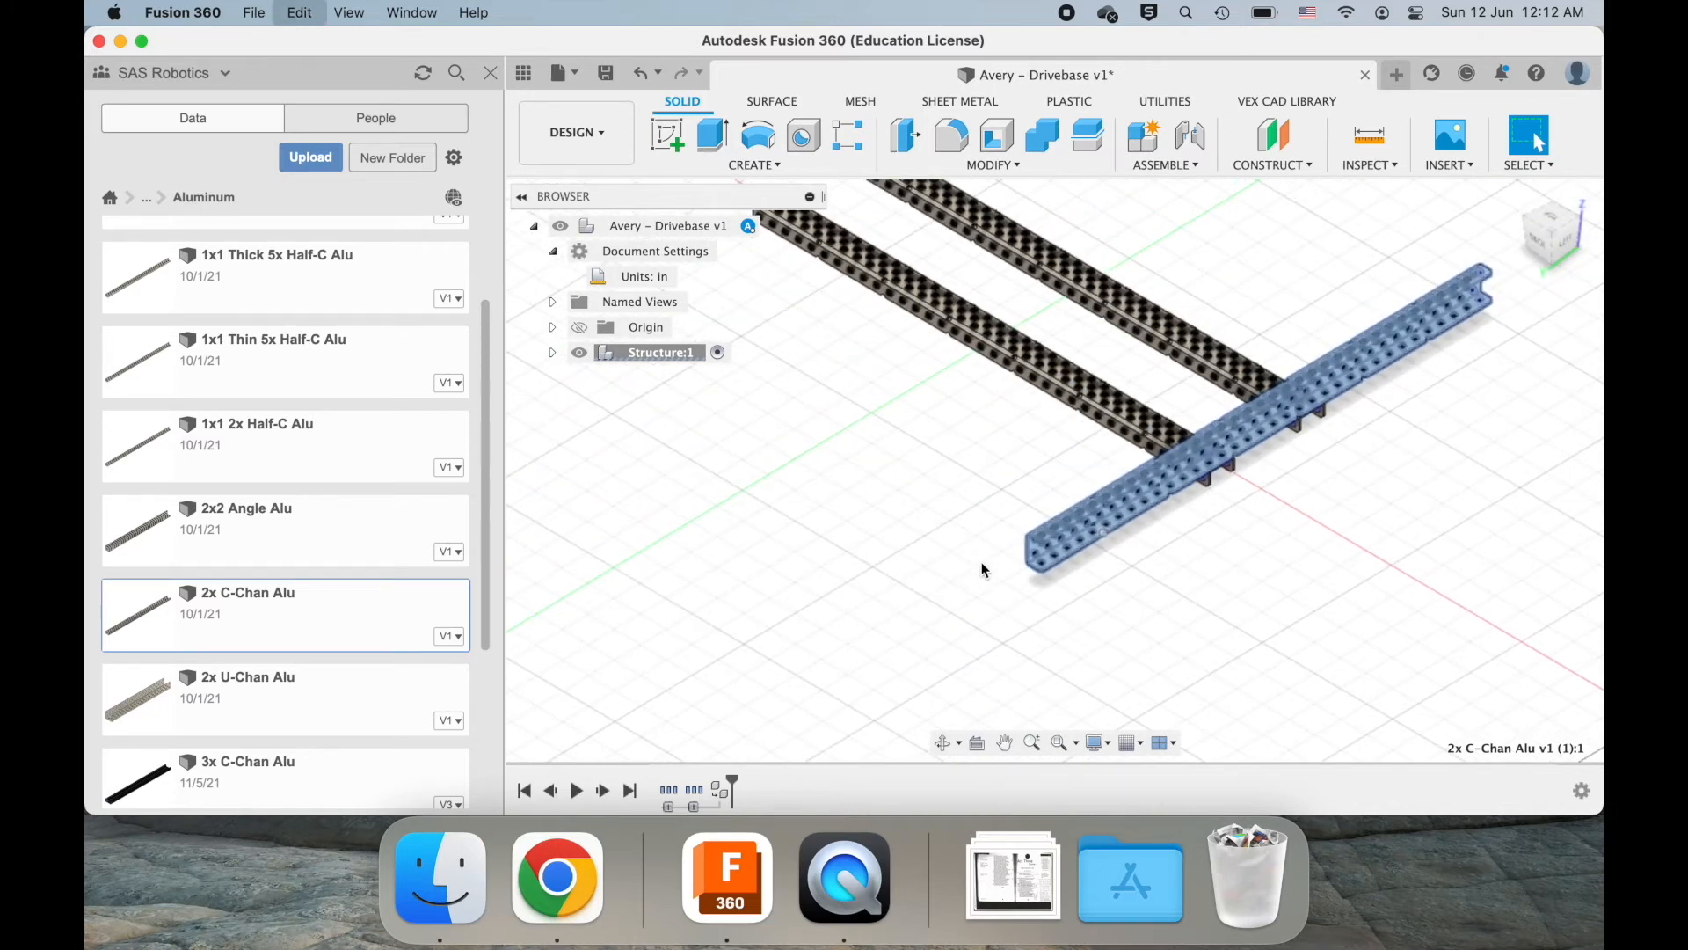
key(m)
scroll(1196, 463, up, 3)
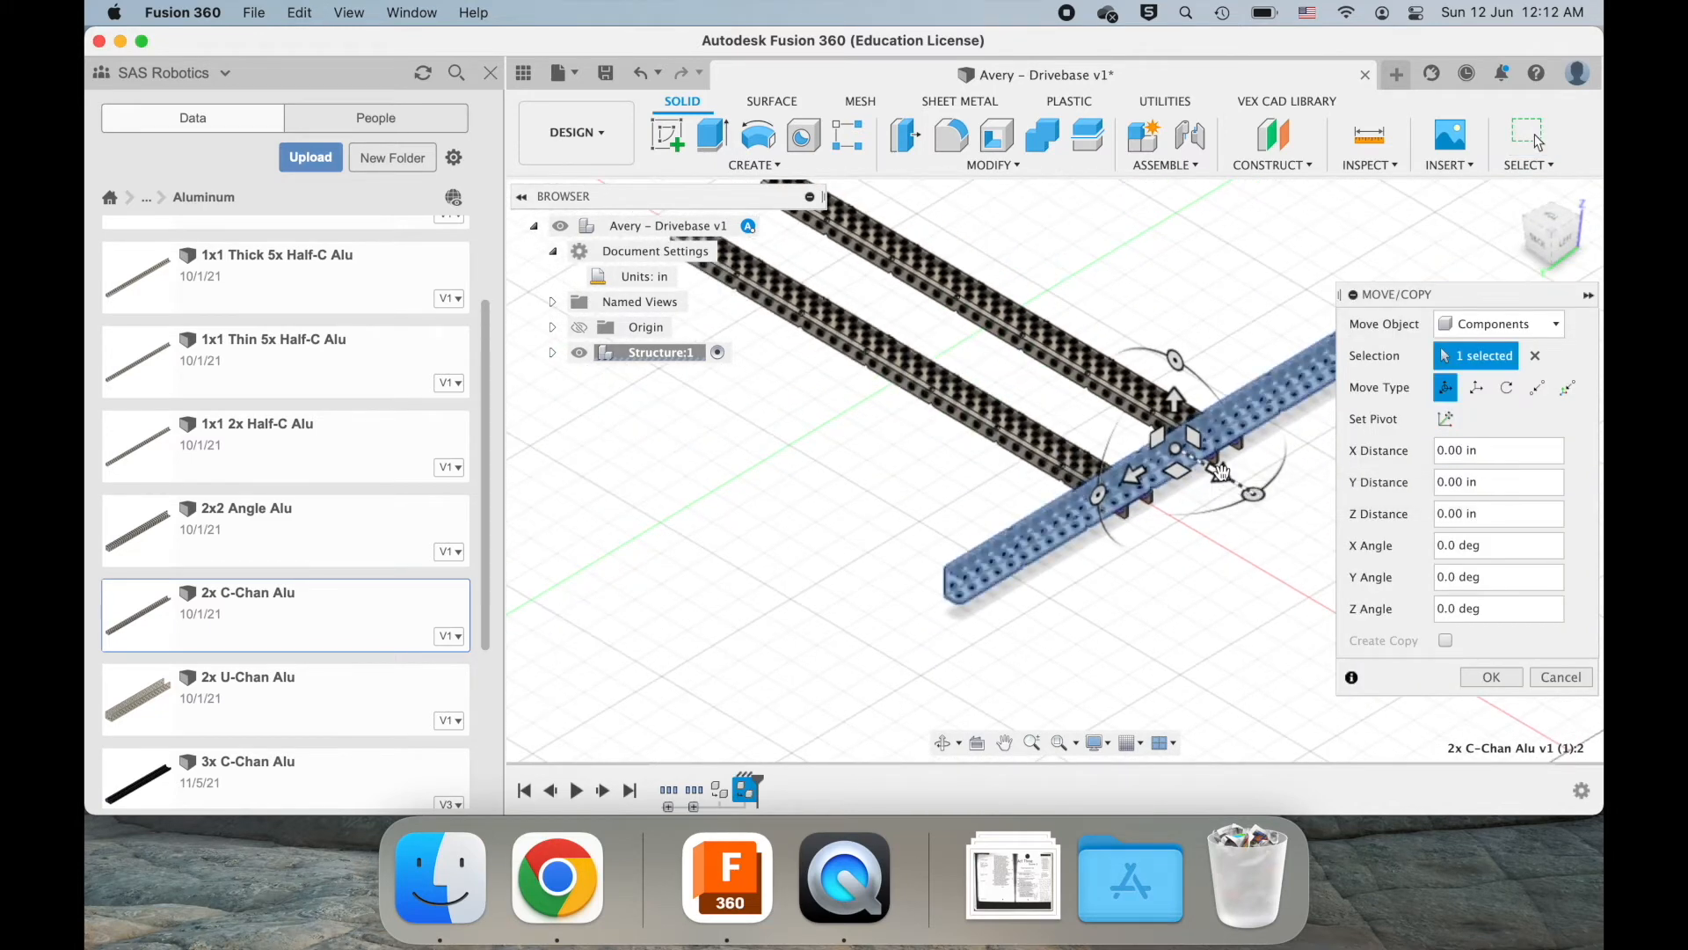
click(1207, 468)
drag(1206, 466, 1143, 413)
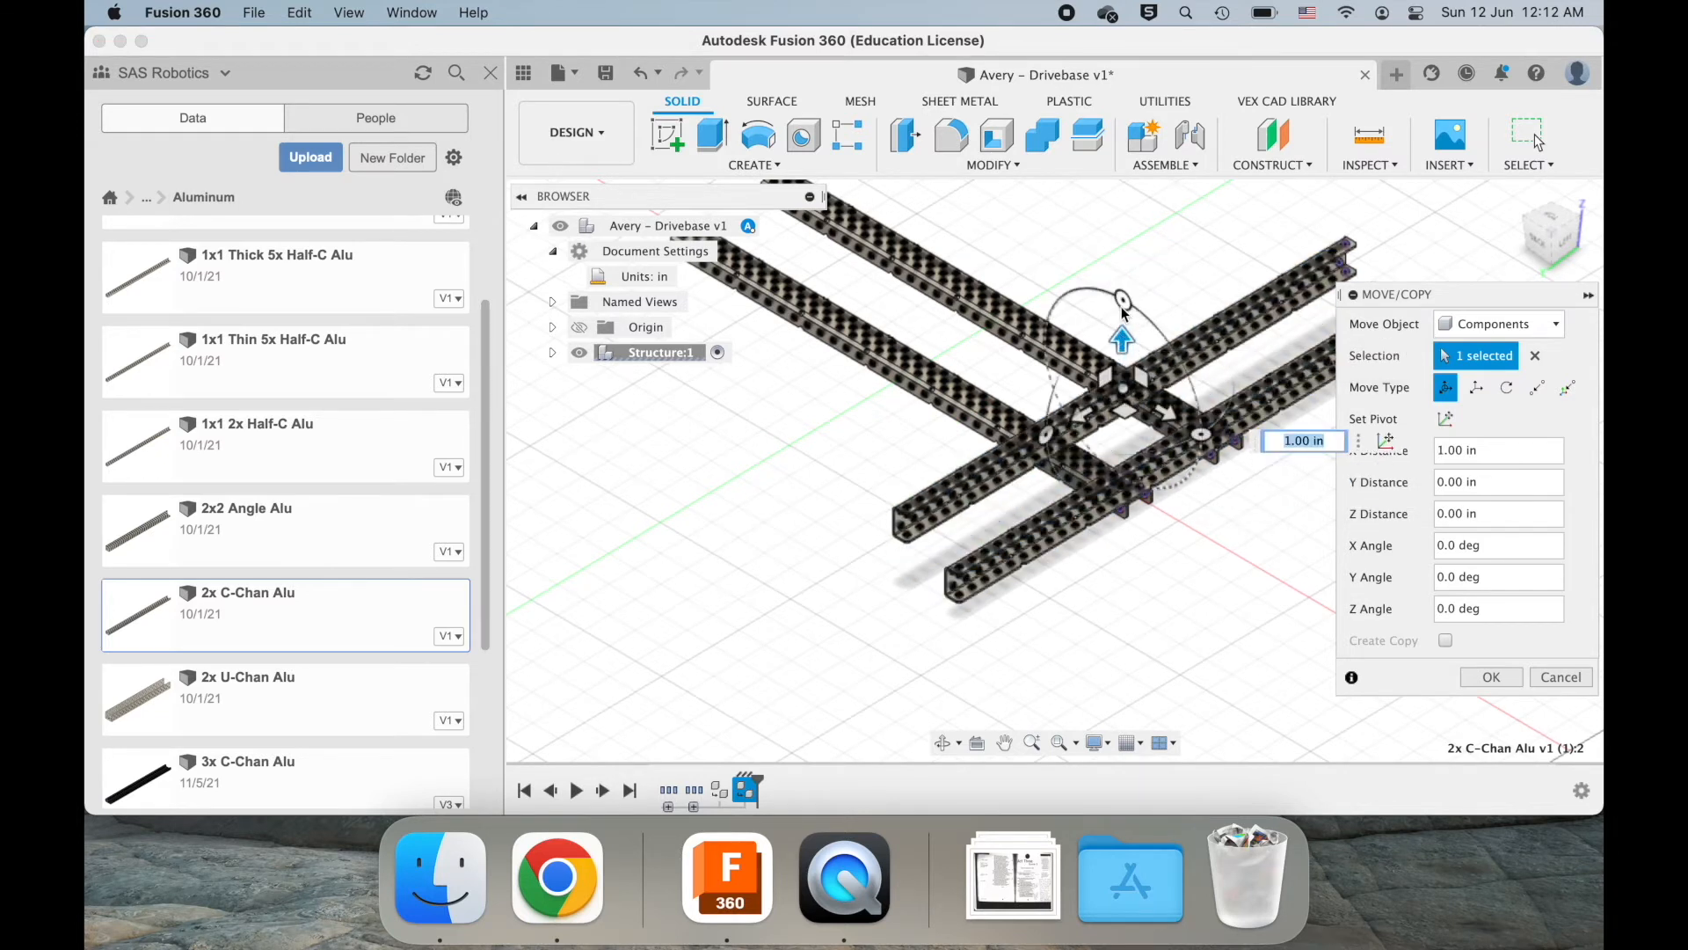
- Rotate the copied crossing C-channel 180 degrees about Y so its open side faces the opposite way
drag(1121, 306, 1131, 479)
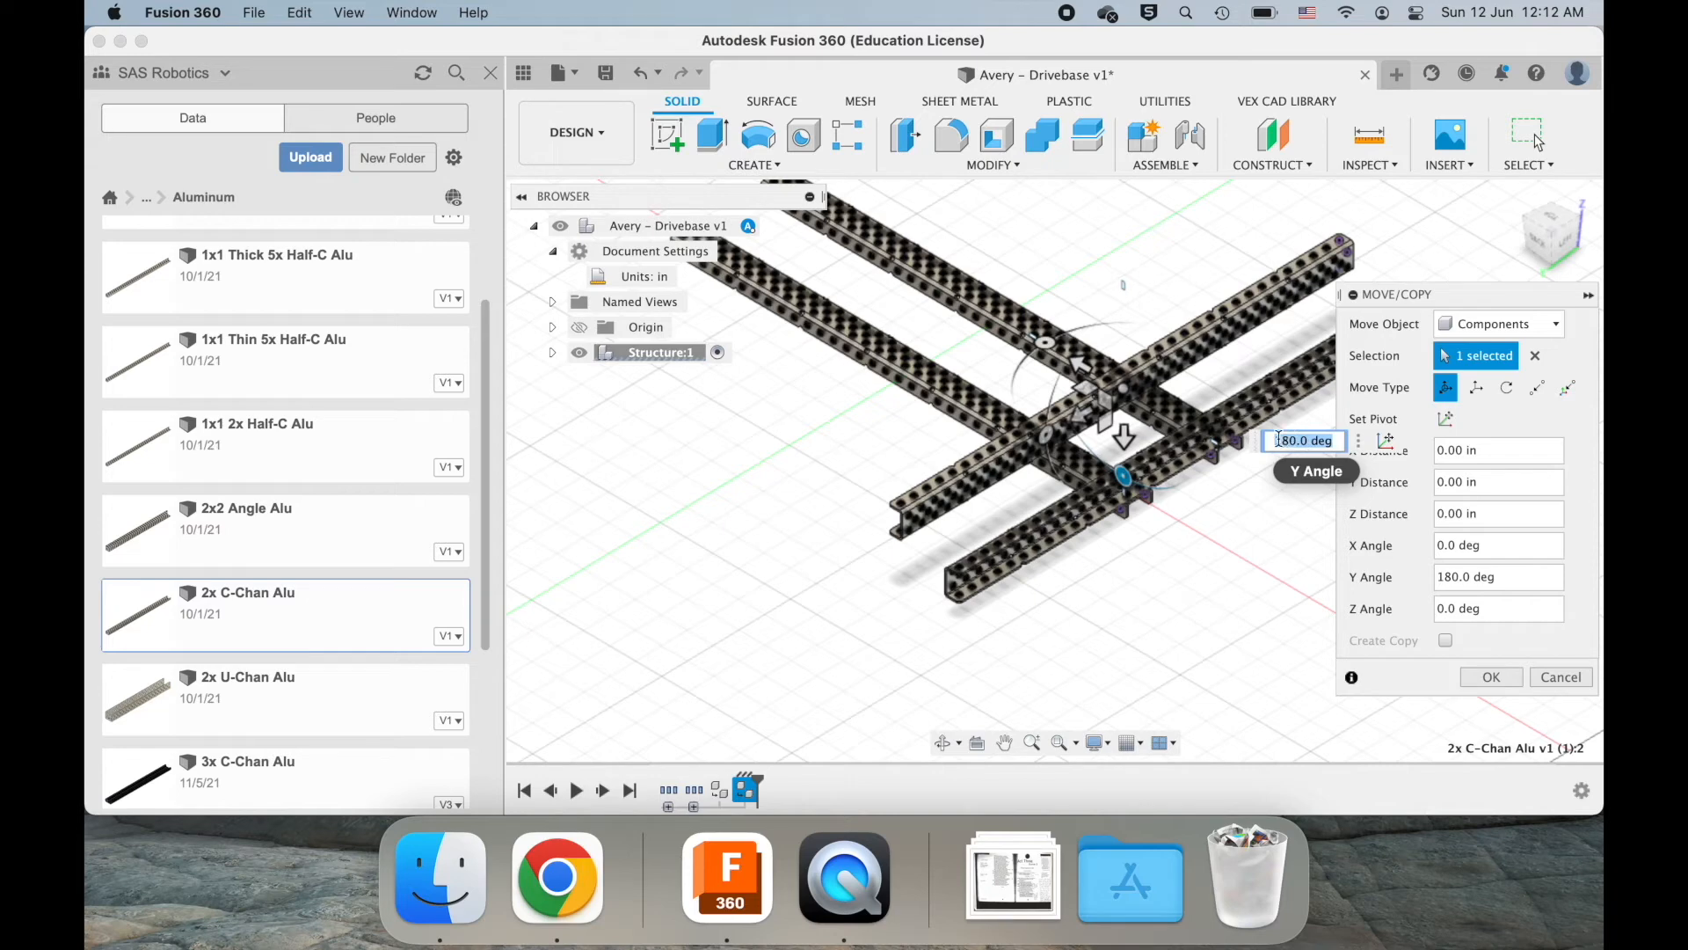
scroll(1048, 531, up, 5)
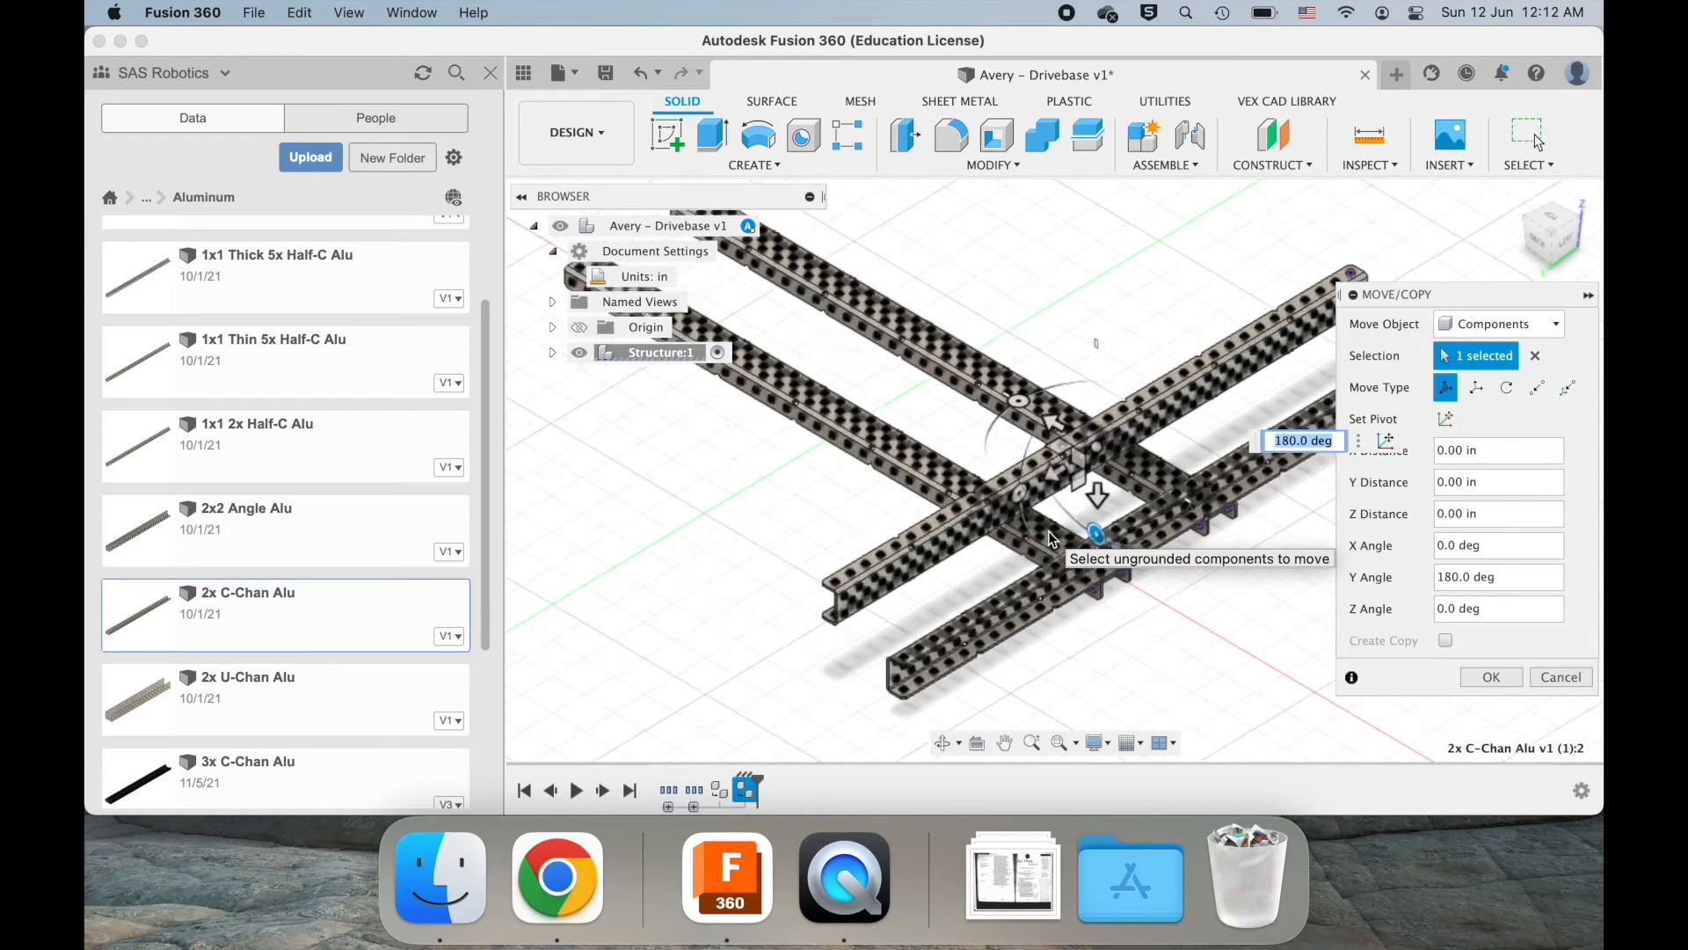
scroll(1048, 531, left, 5)
shift+scroll(931, 552, left, 8)
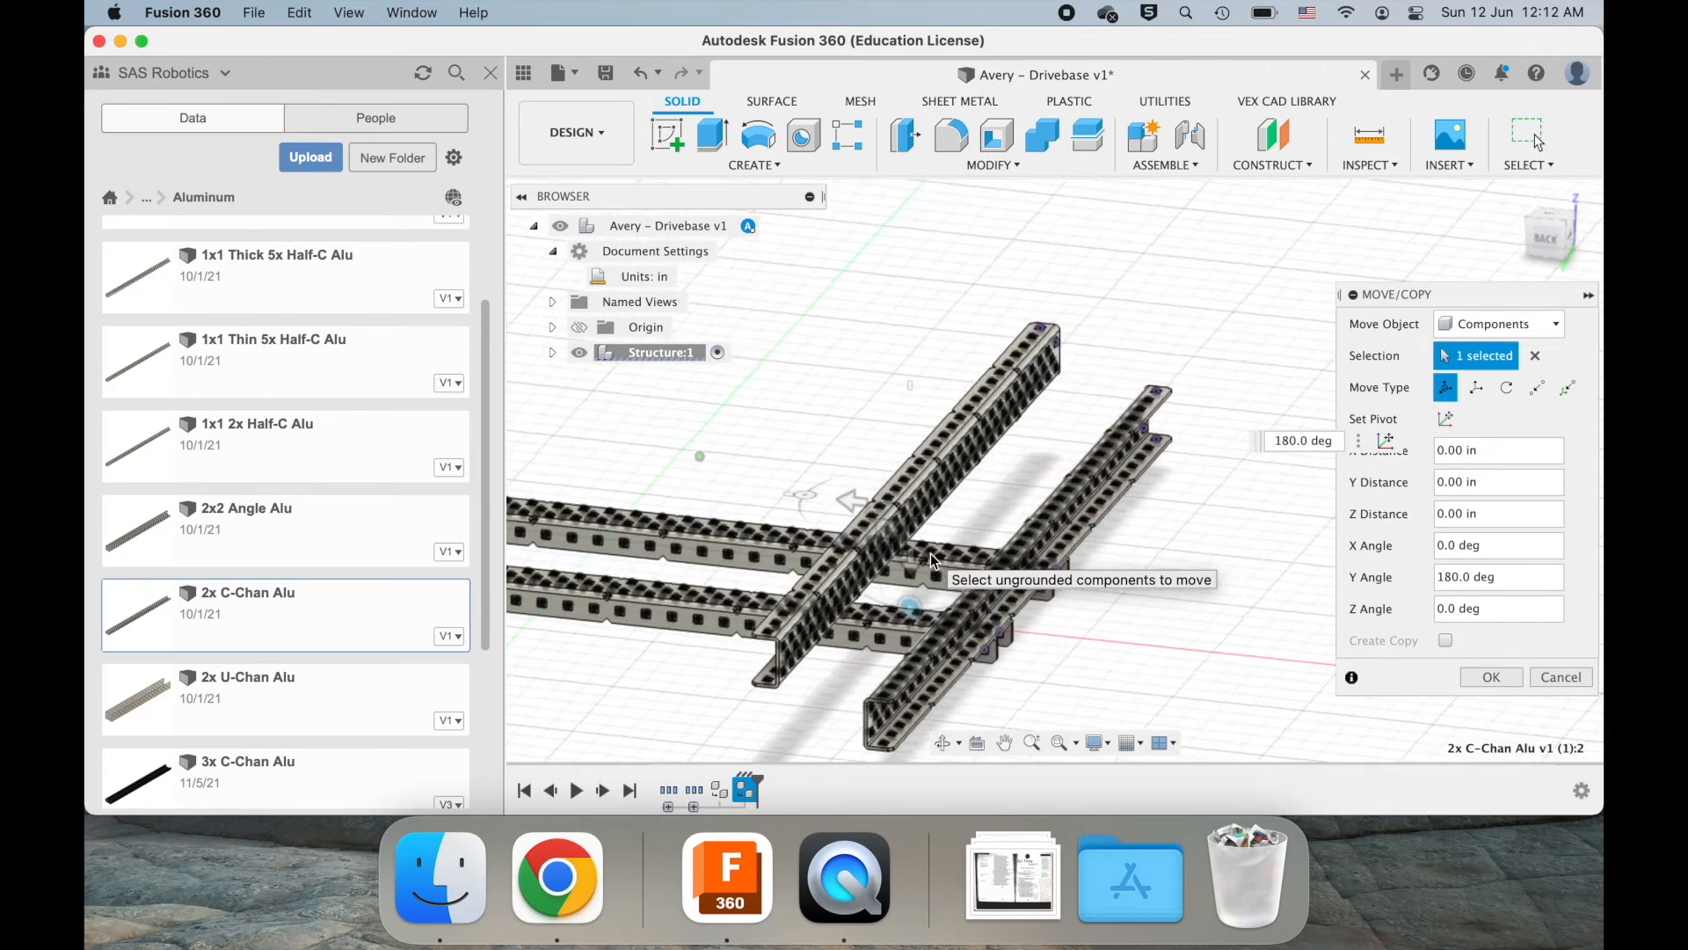
shift+scroll(930, 560, down, 5)
scroll(930, 561, down, 5)
scroll(930, 561, left, 5)
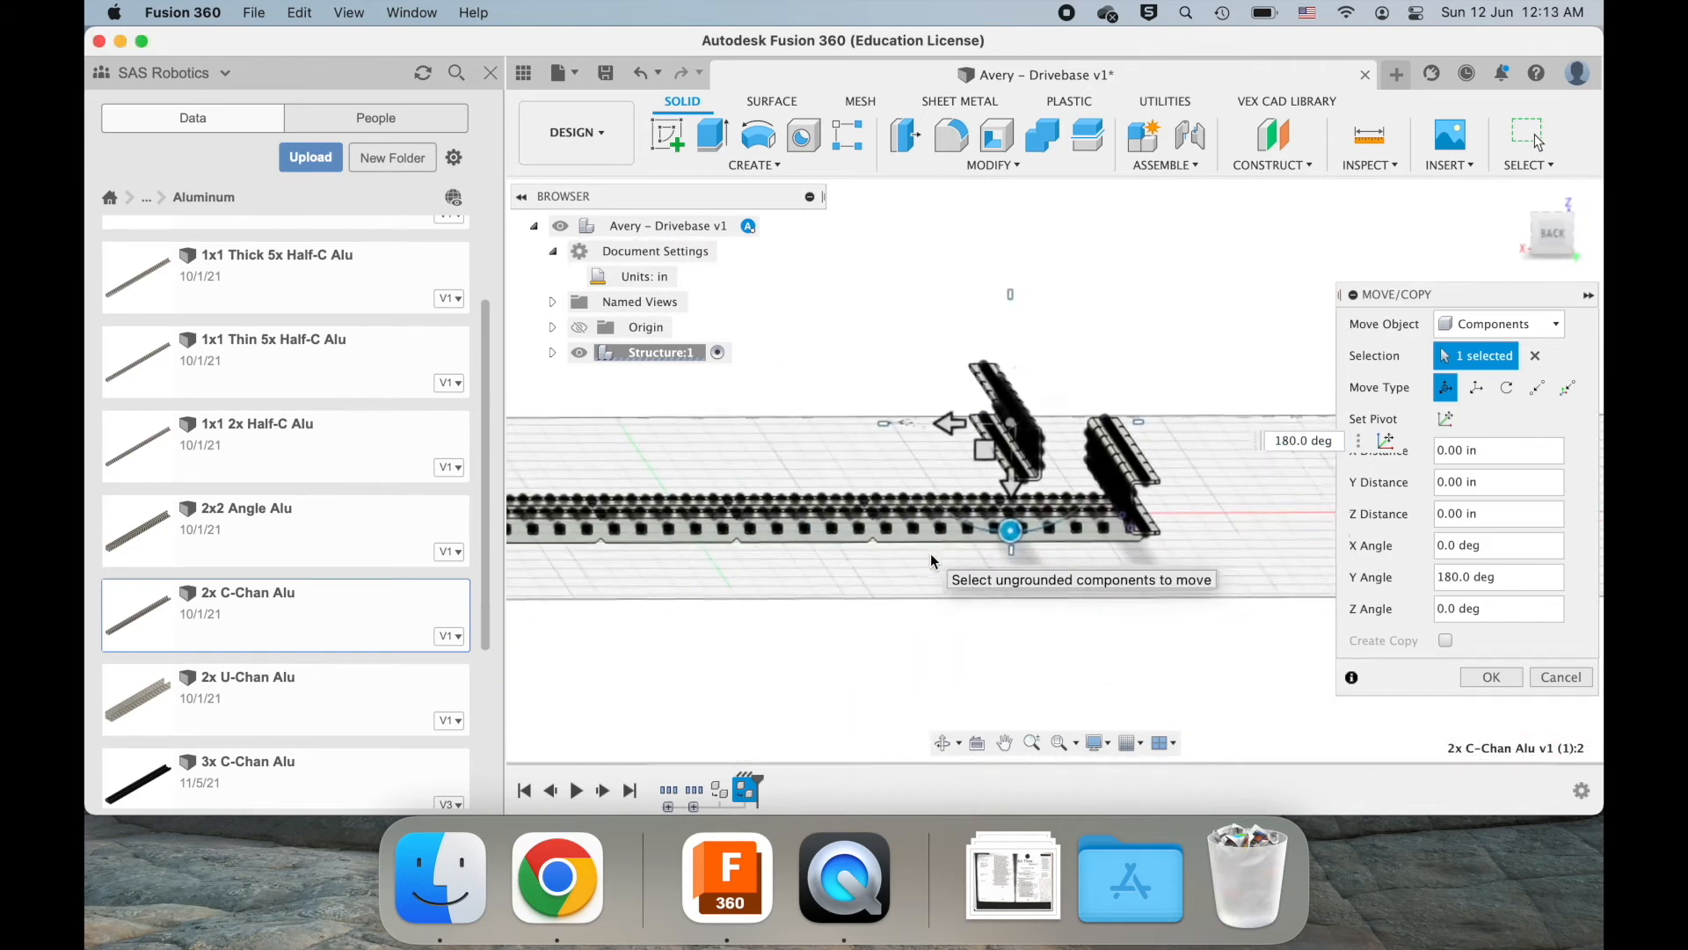
- Begin a point-to-point move of the copied crossing C-channel, using a hole centre on its lower flange as origin
scroll(930, 553, up, 3)
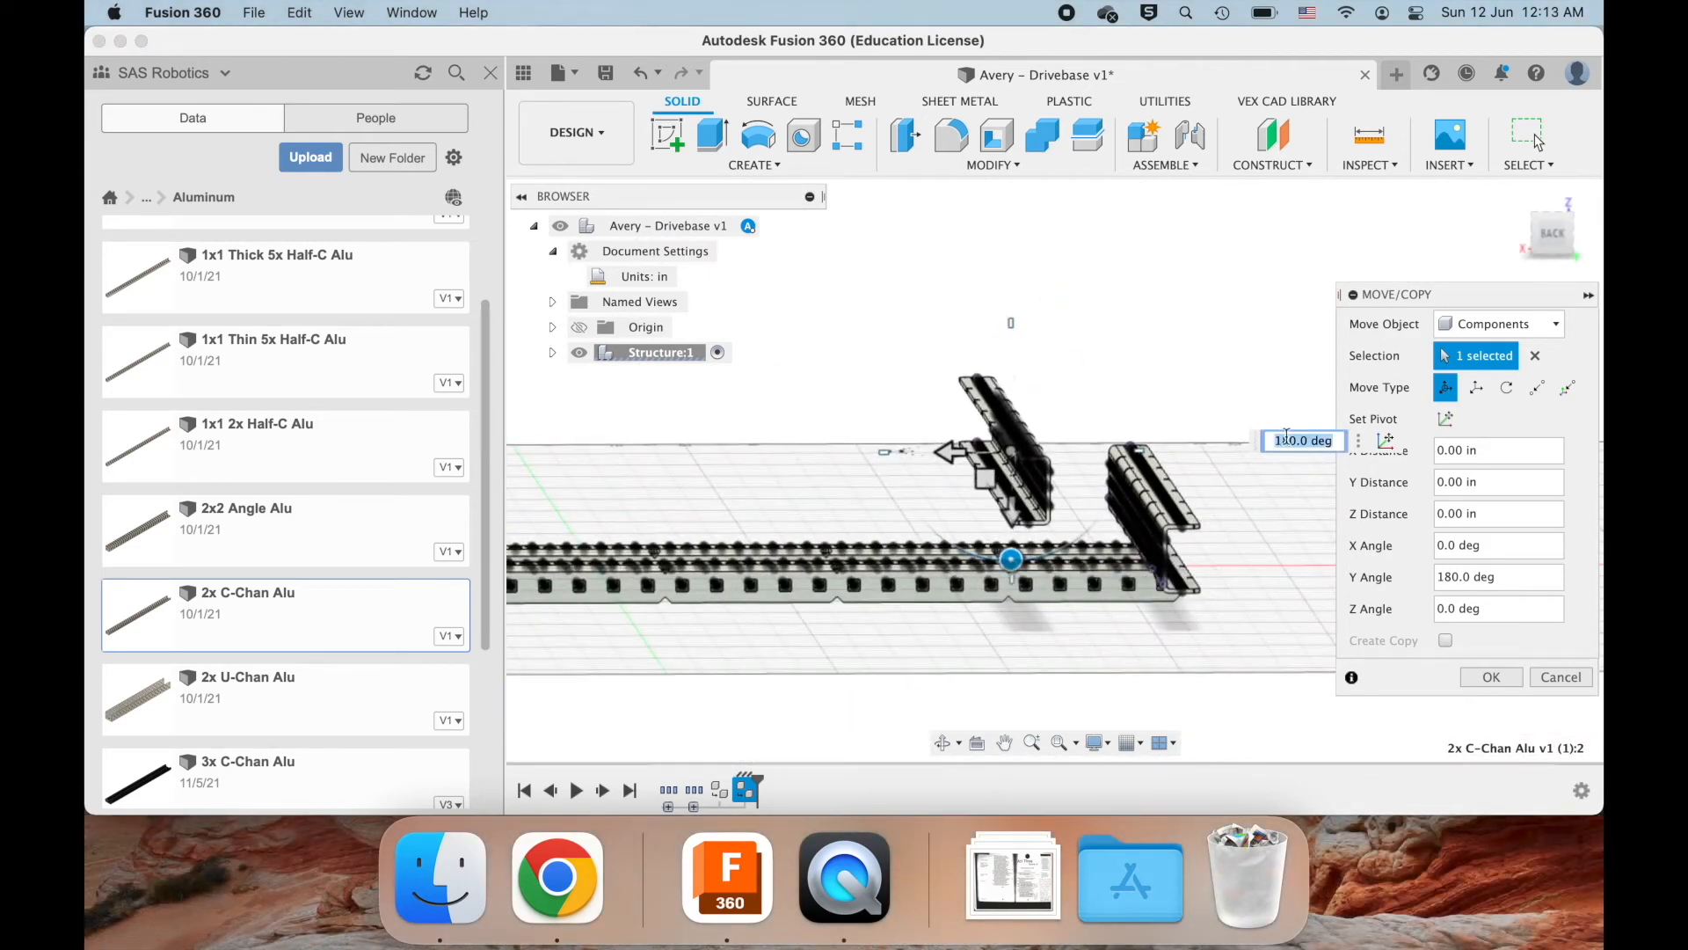
shift+scroll(1010, 499, up, 6)
scroll(1009, 499, left, 3)
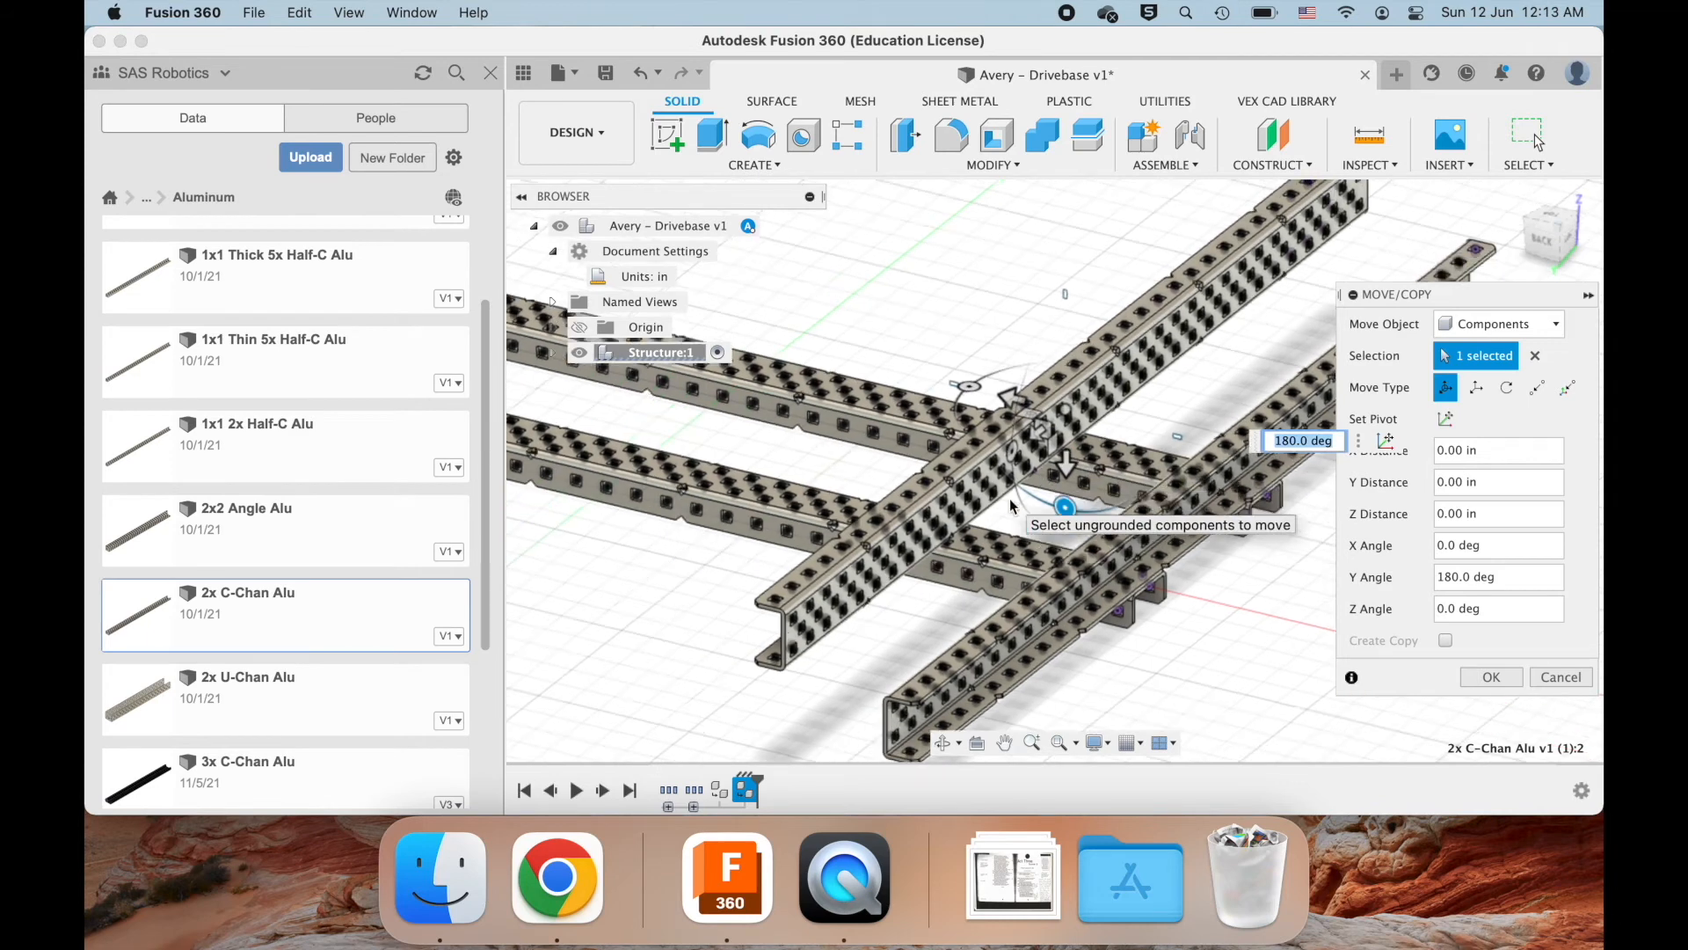
click(1539, 388)
shift+scroll(1138, 388, down, 5)
shift+scroll(1140, 396, down, 5)
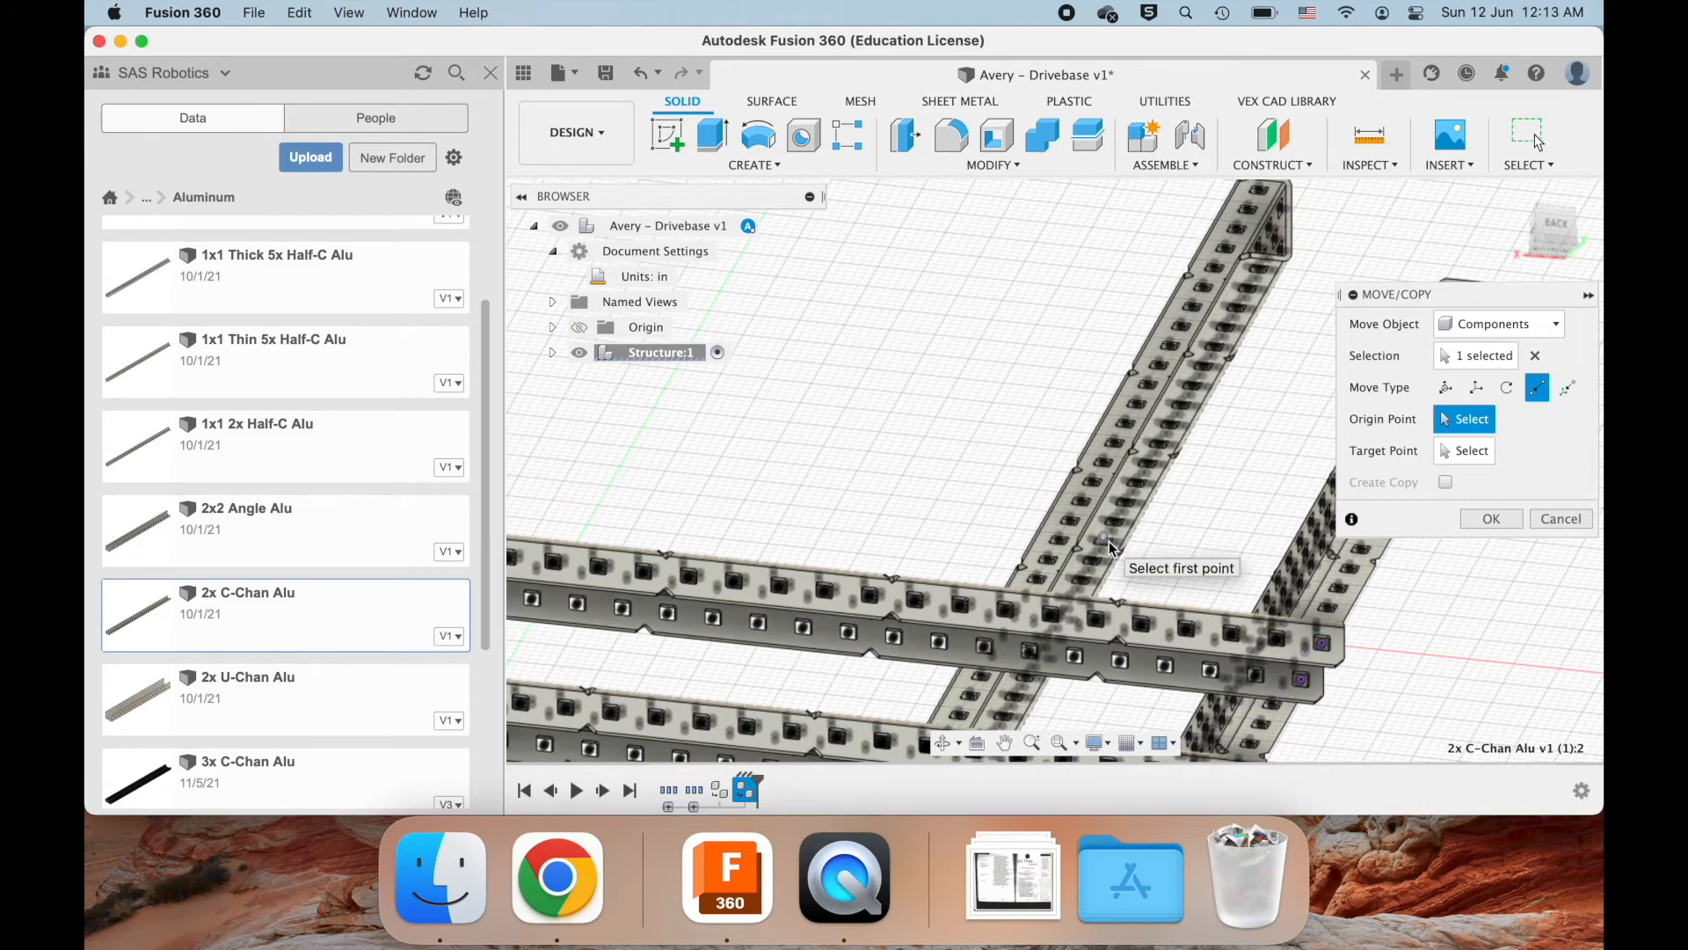
scroll(1108, 541, up, 5)
scroll(995, 509, down, 3)
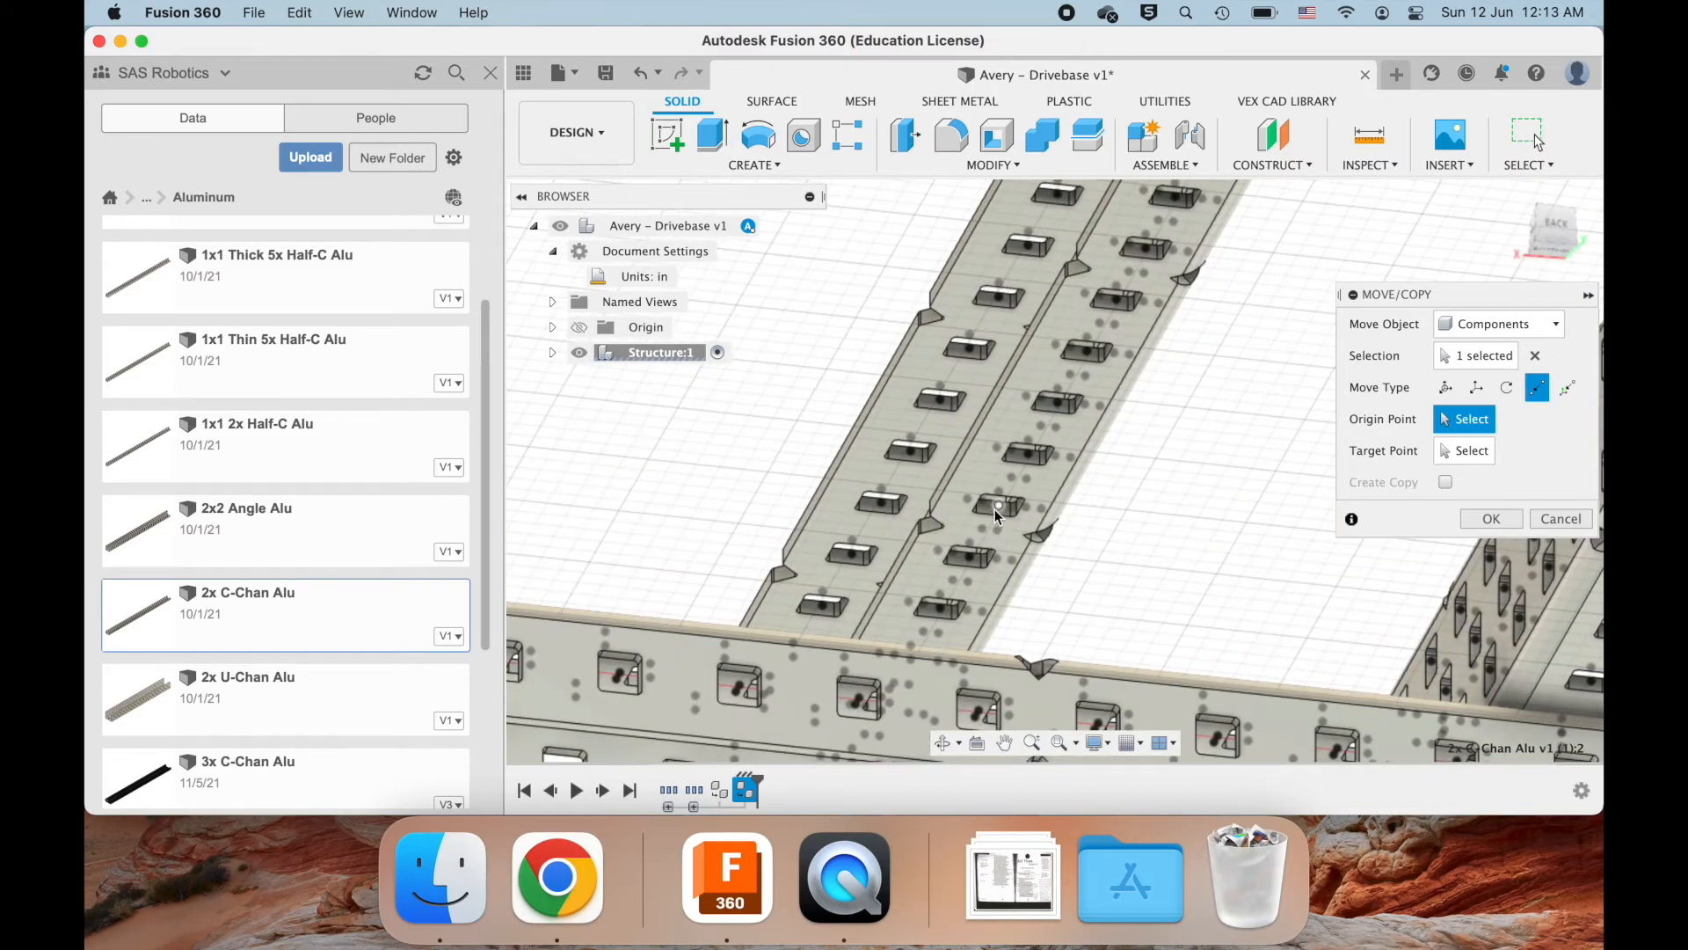
click(995, 507)
- Align the crossing C-channel's origin hole with the matching hole on top of the parallel C-channel and accept the move
scroll(1067, 519, down, 3)
shift+scroll(1067, 516, up, 10)
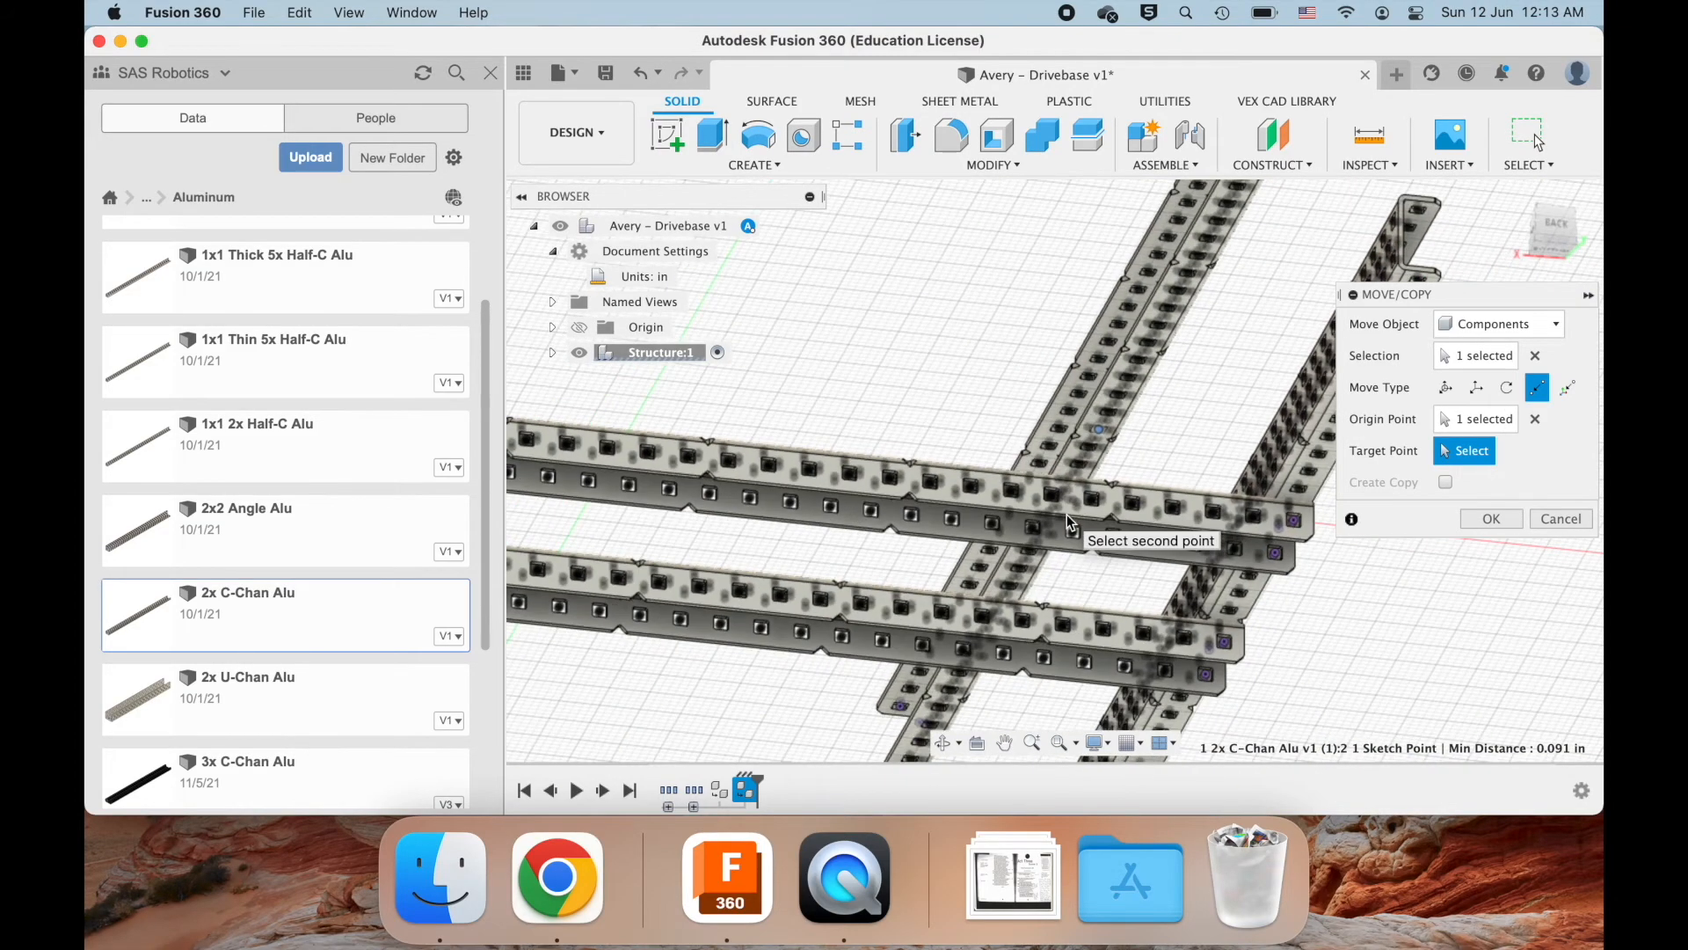
scroll(1067, 514, up, 5)
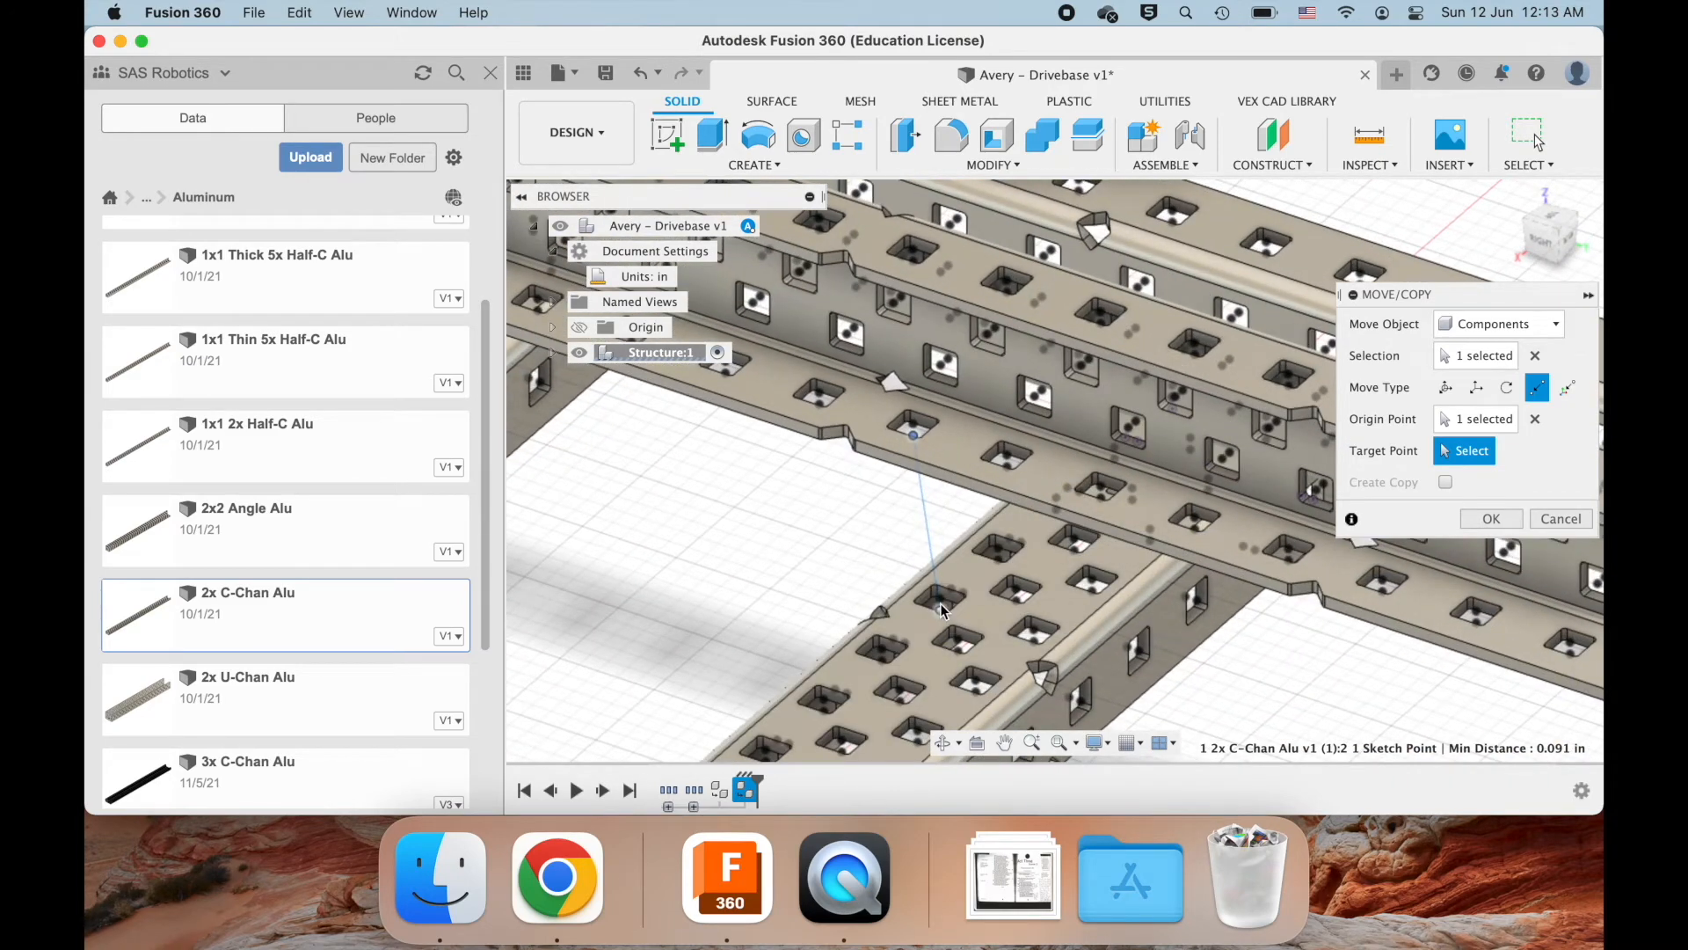
click(950, 595)
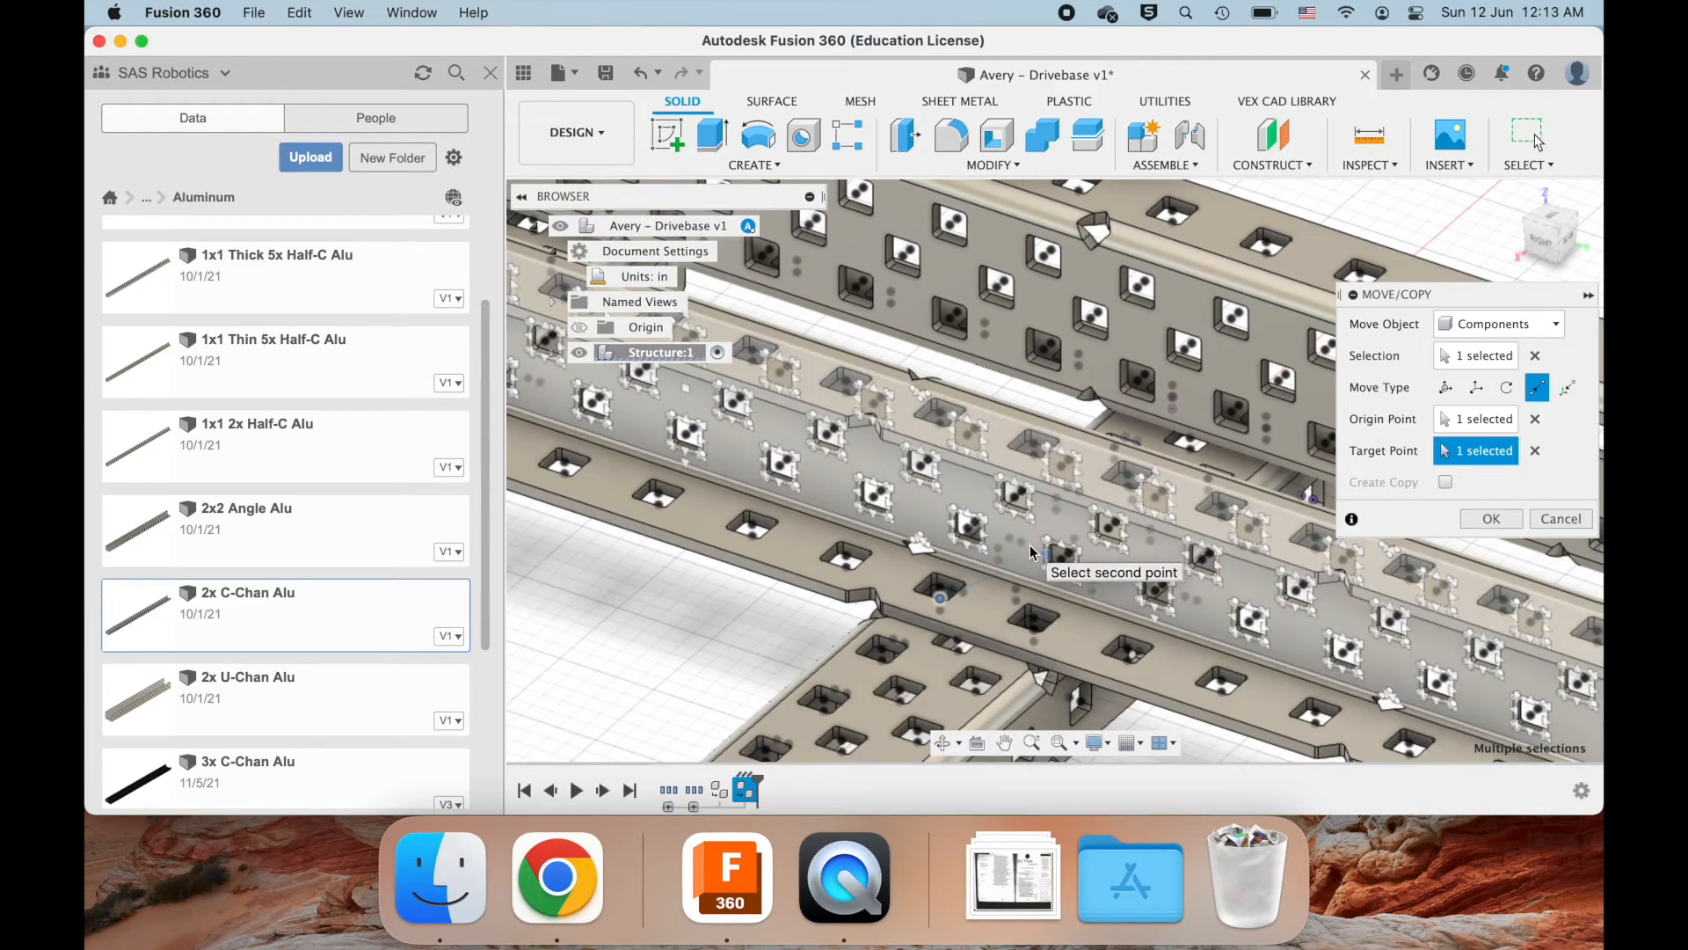
scroll(1122, 445, down, 5)
shift+scroll(1127, 443, right, 10)
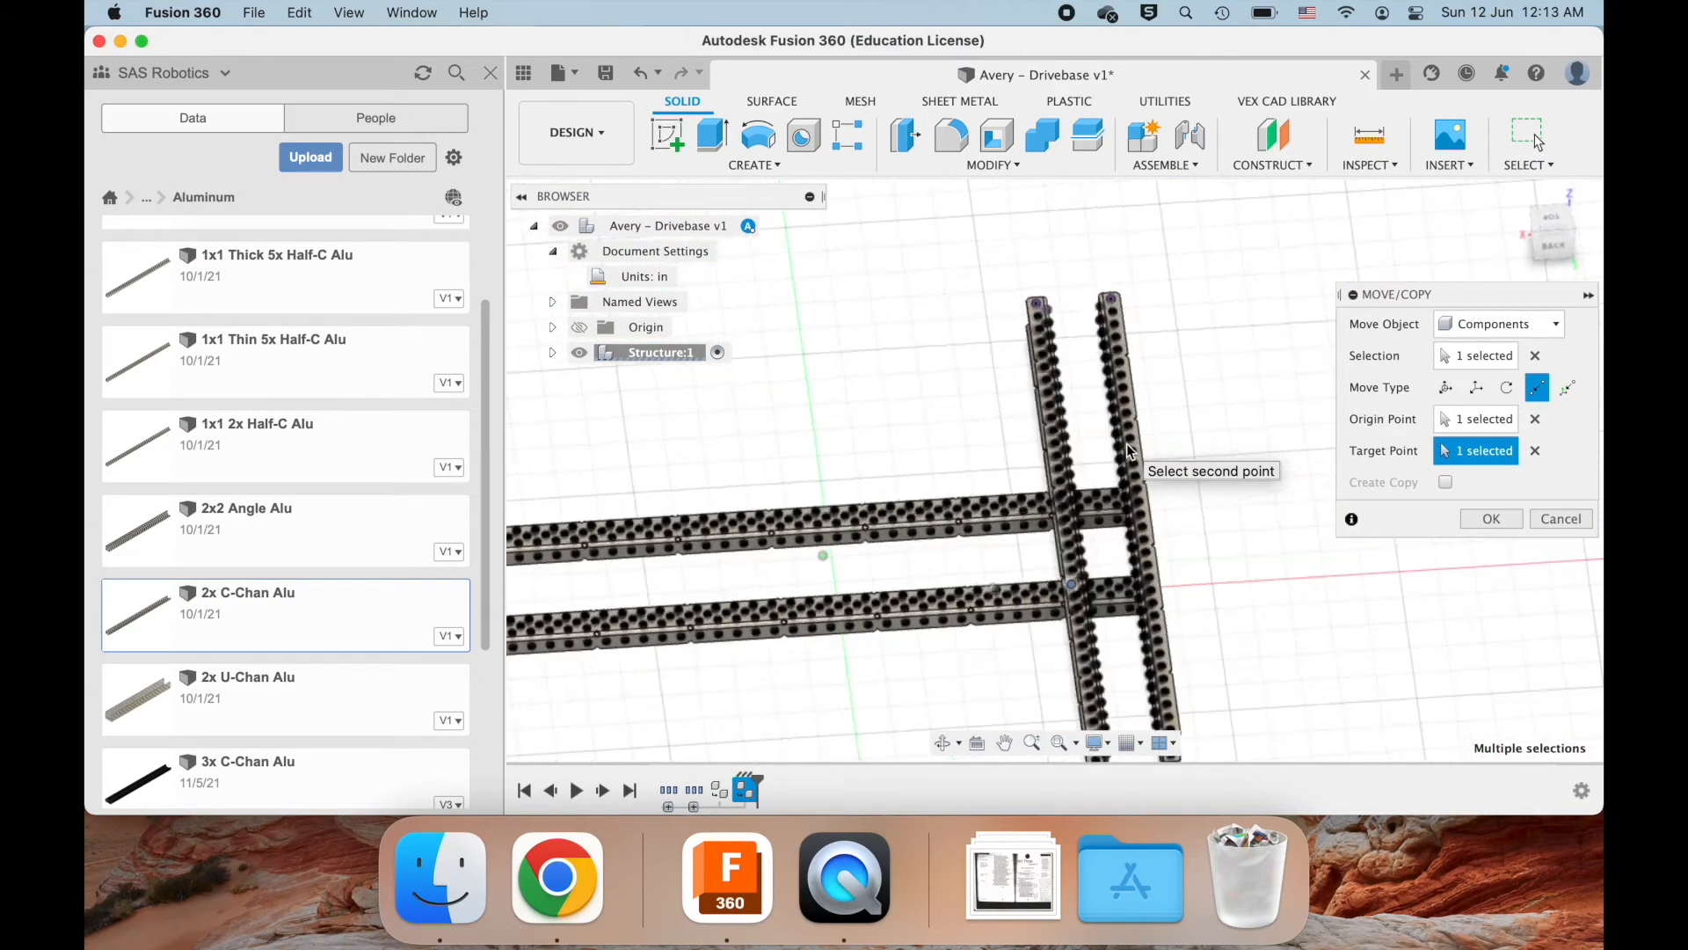
scroll(1126, 443, down, 5)
scroll(1126, 443, up, 5)
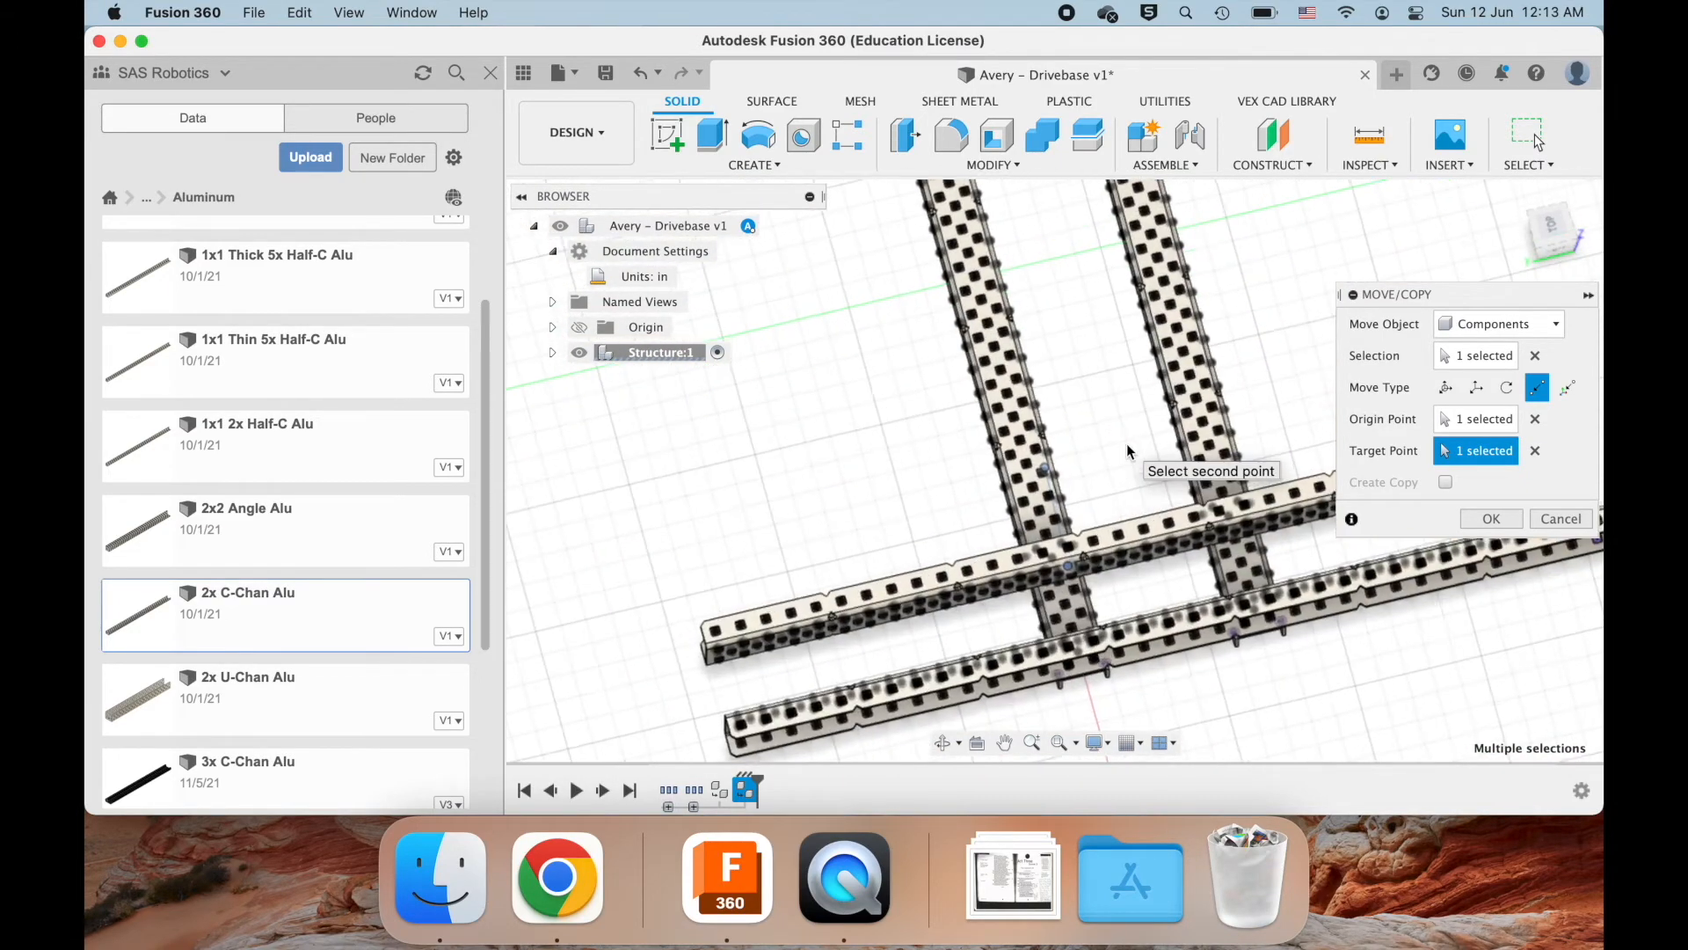
scroll(1127, 443, down, 3)
shift+scroll(1052, 499, down, 5)
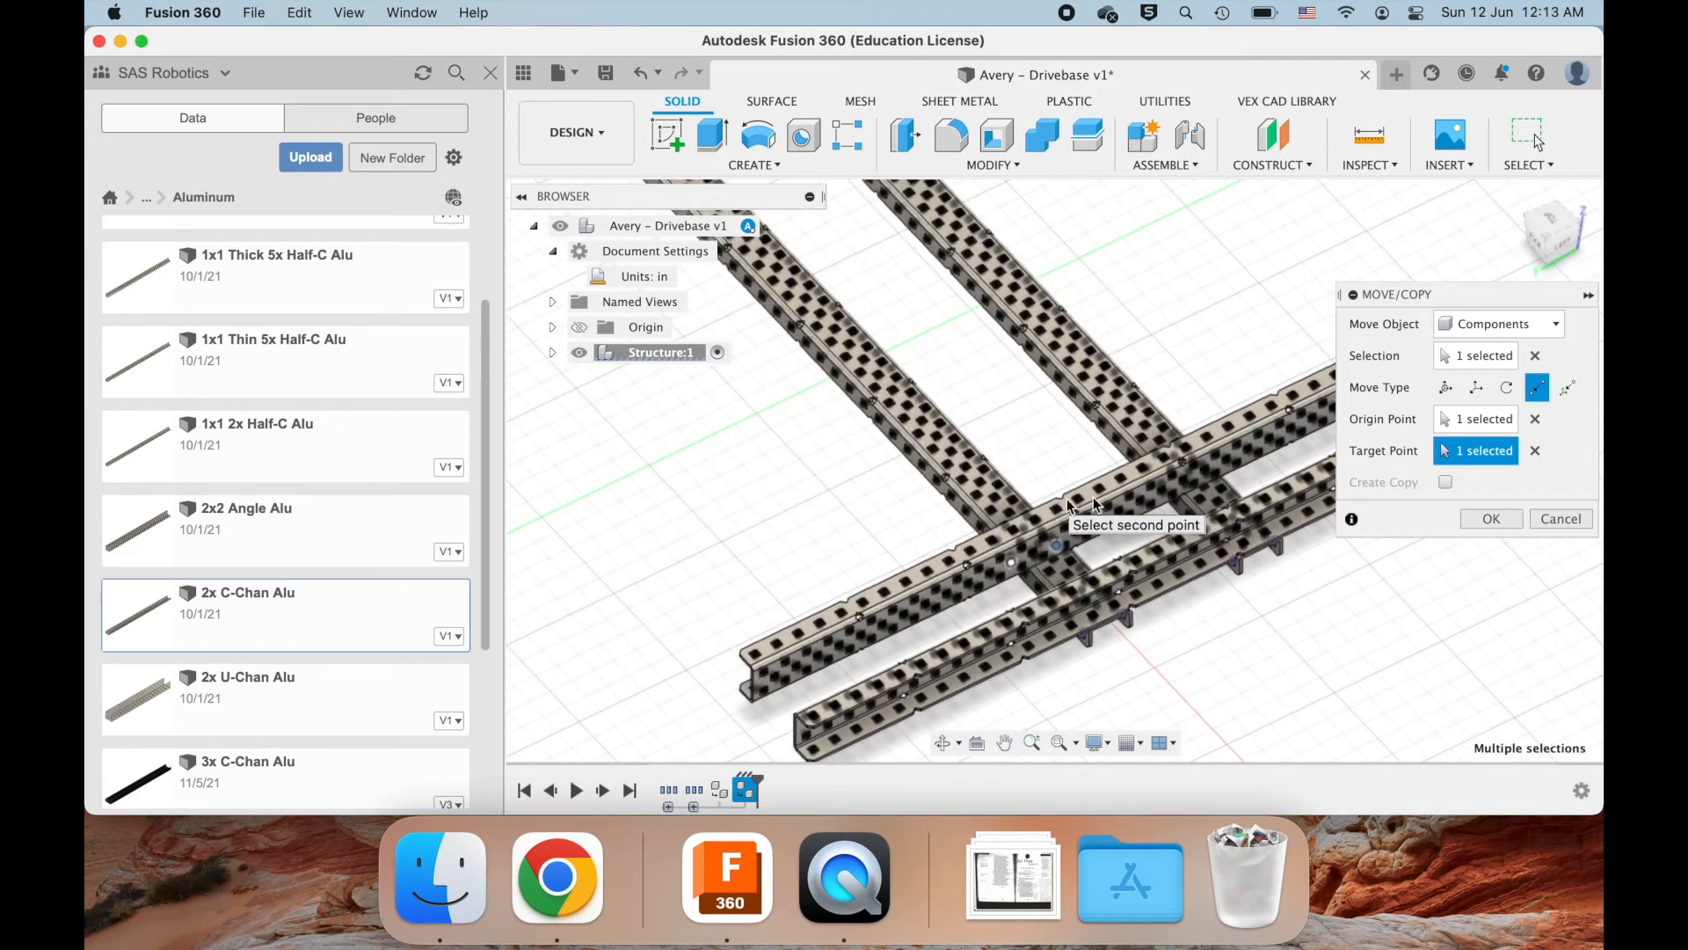
click(1468, 510)
scroll(1055, 518, left, 5)
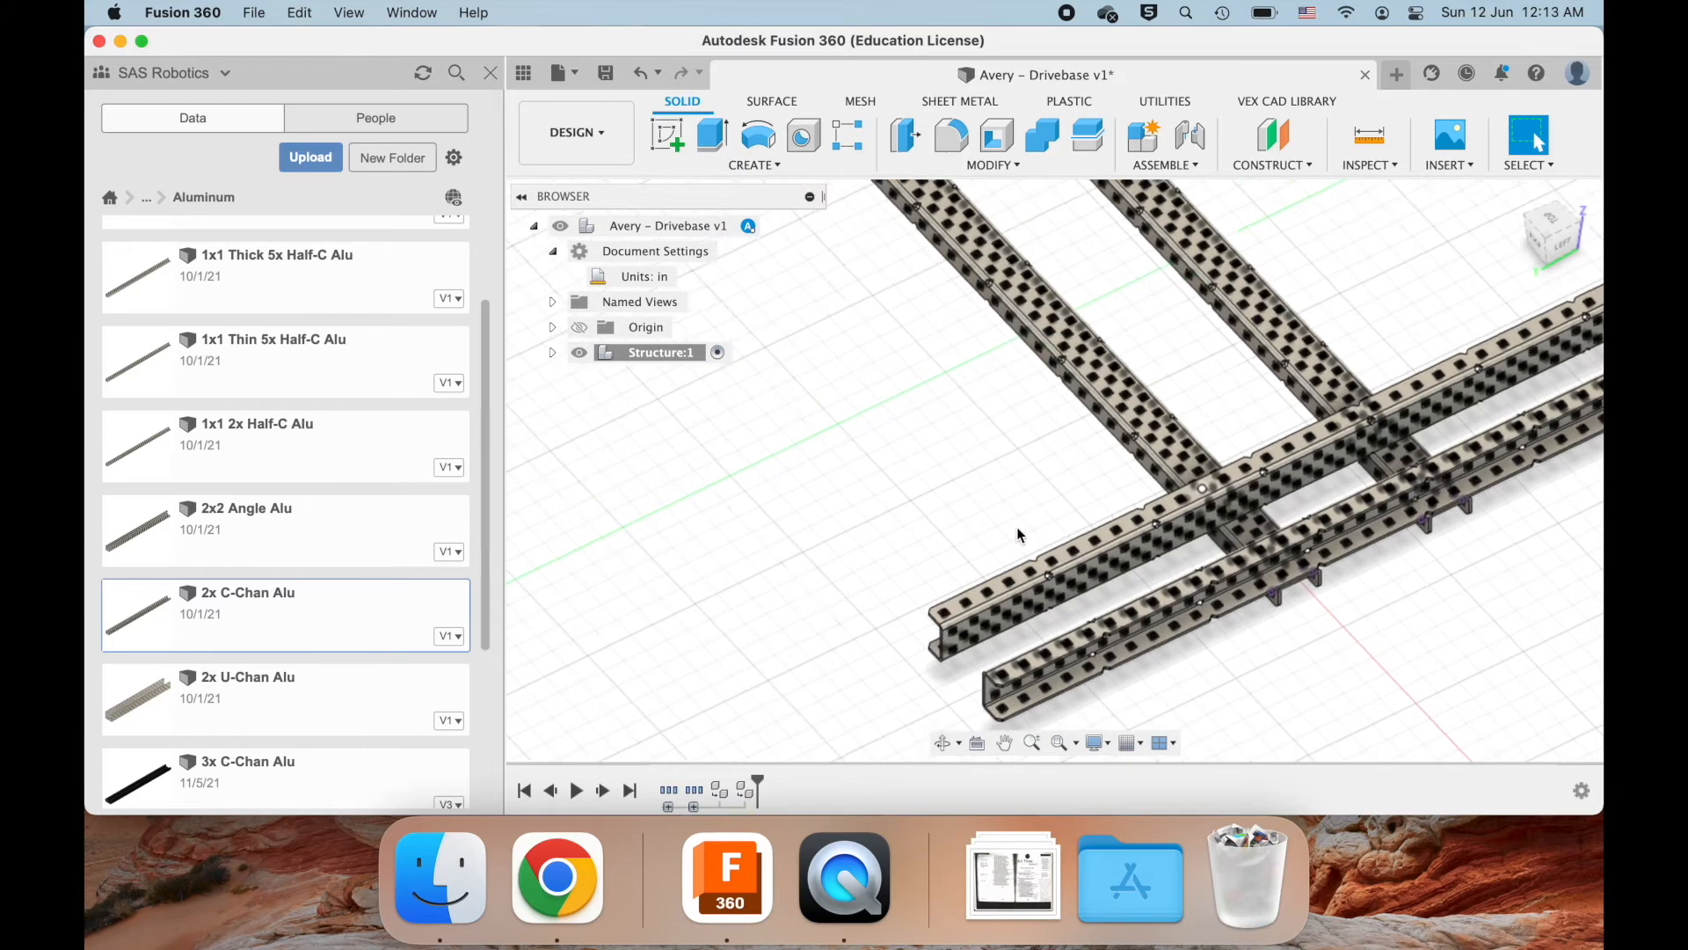
scroll(1053, 517, down, 5)
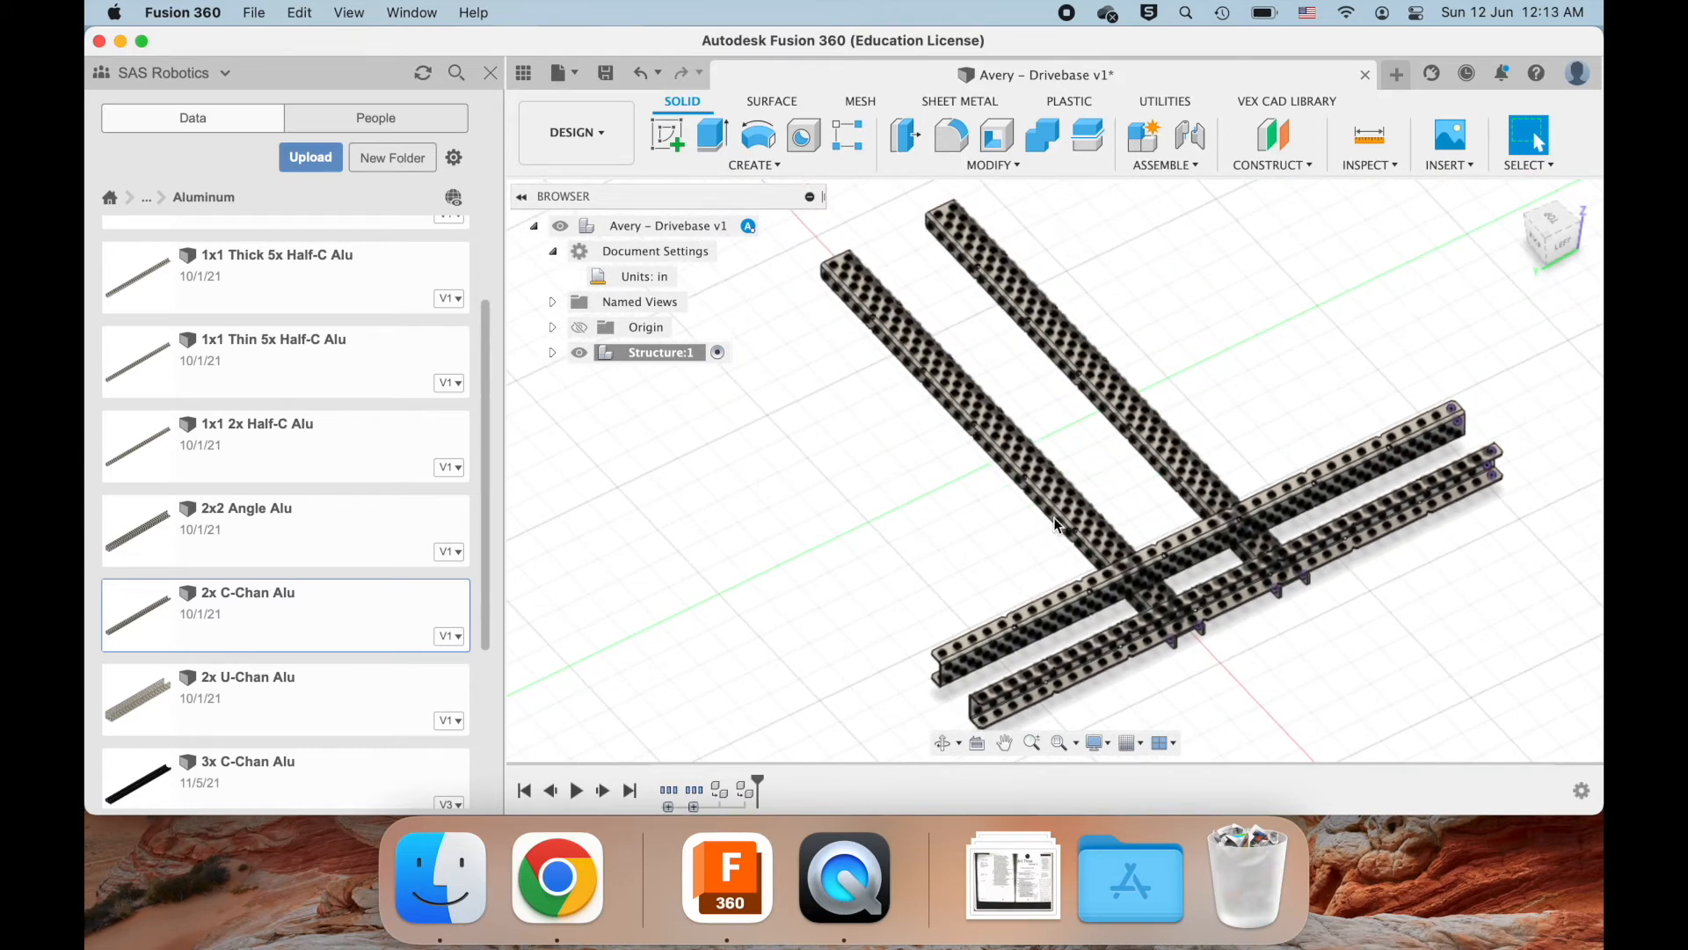
scroll(1055, 519, up, 5)
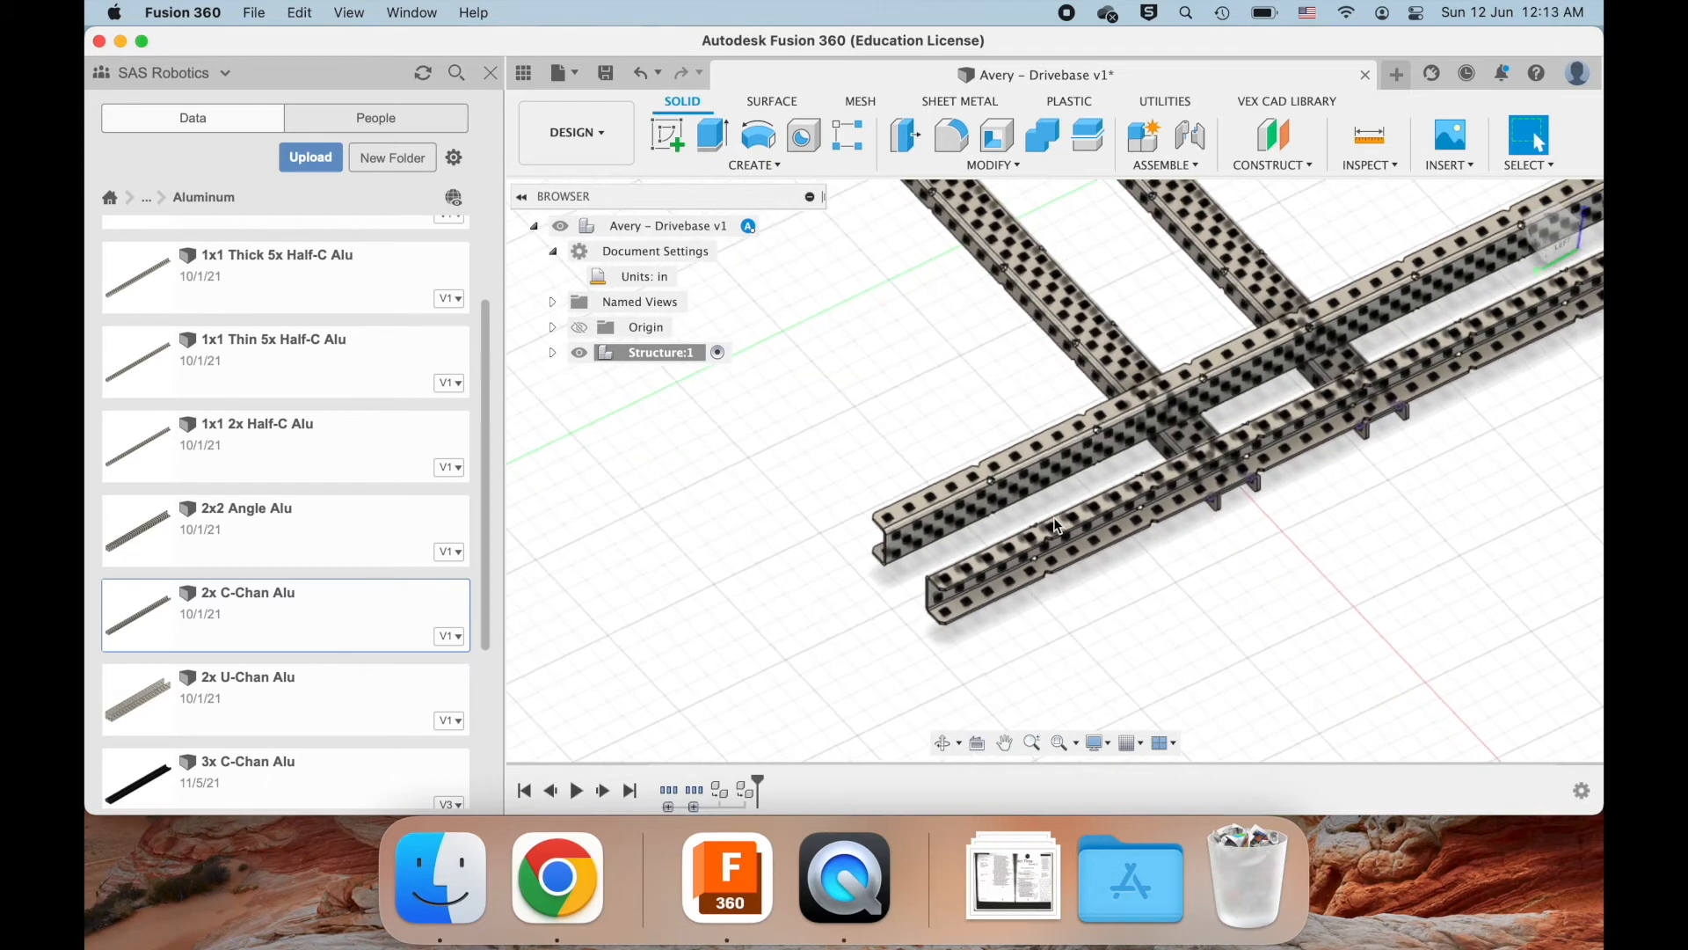
scroll(1067, 448, up, 3)
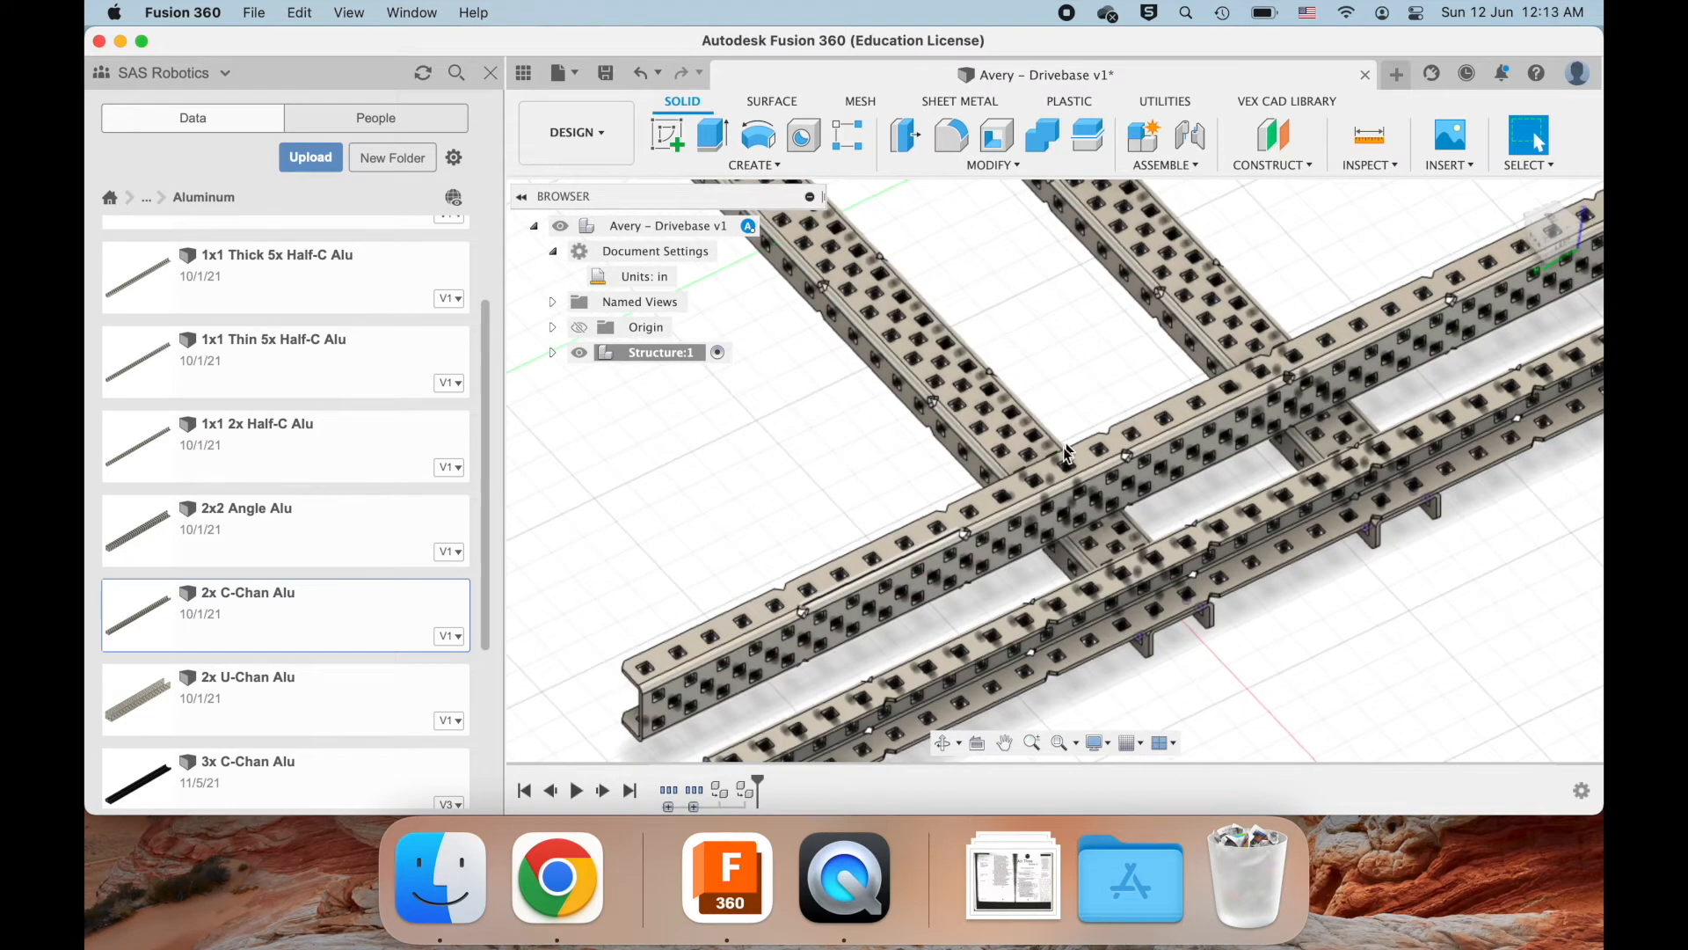
double_click(930, 553)
scroll(930, 552, down, 3)
scroll(930, 553, left, 3)
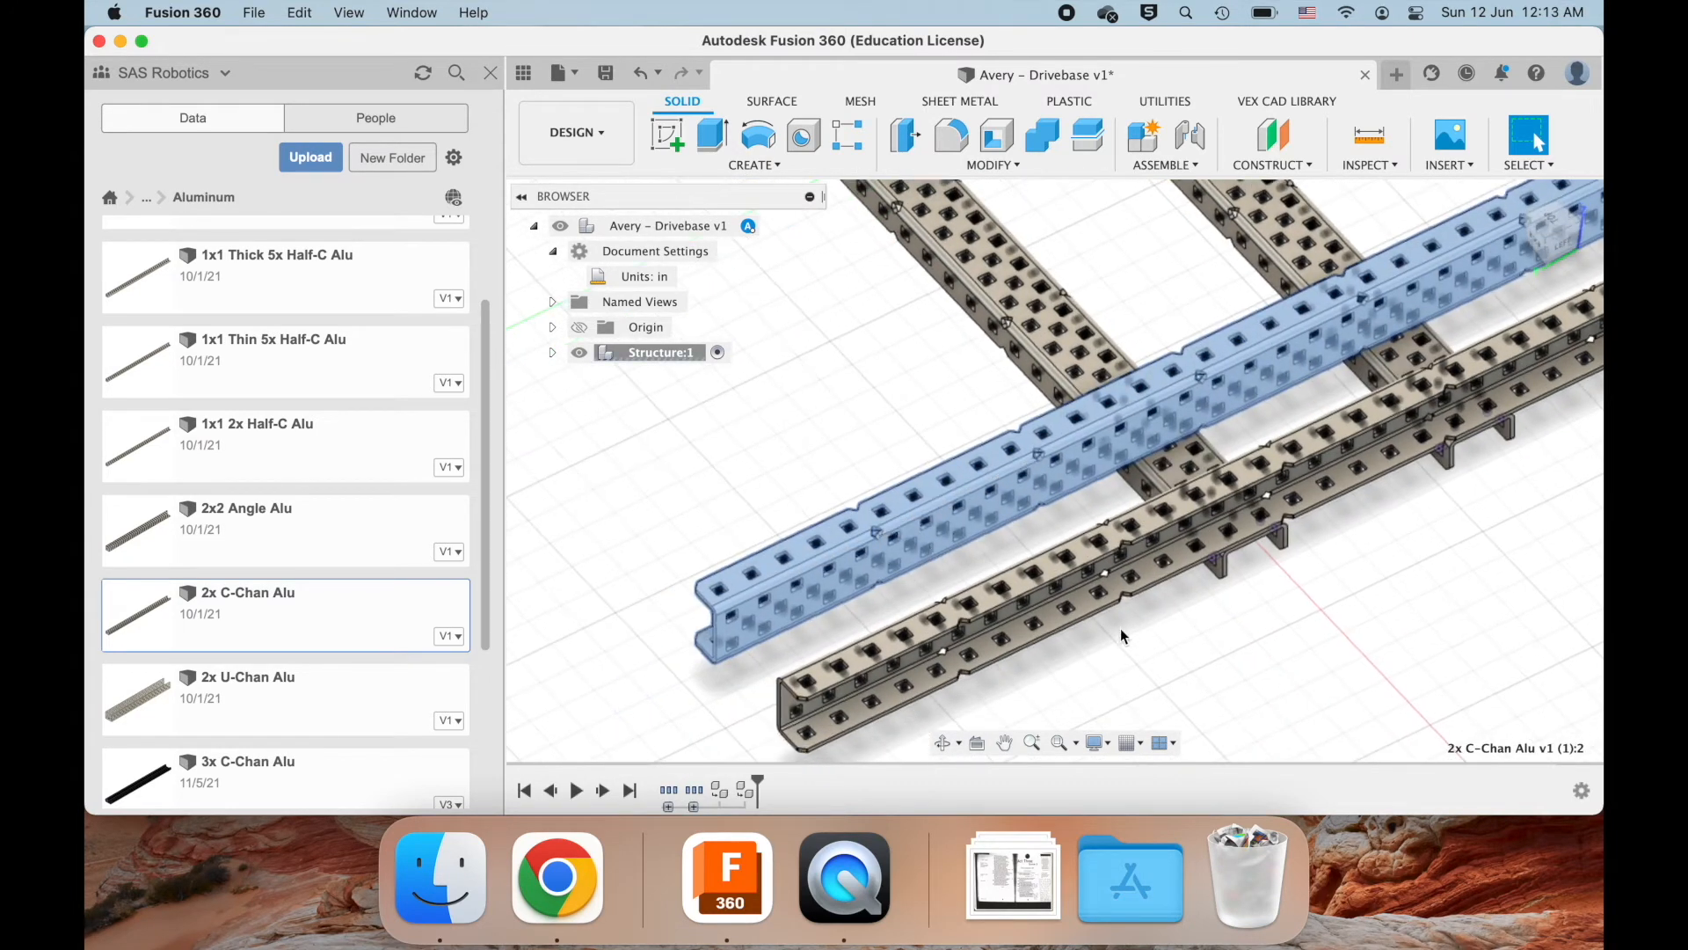
click(1087, 603)
double_click(1087, 604)
scroll(1080, 560, down, 6)
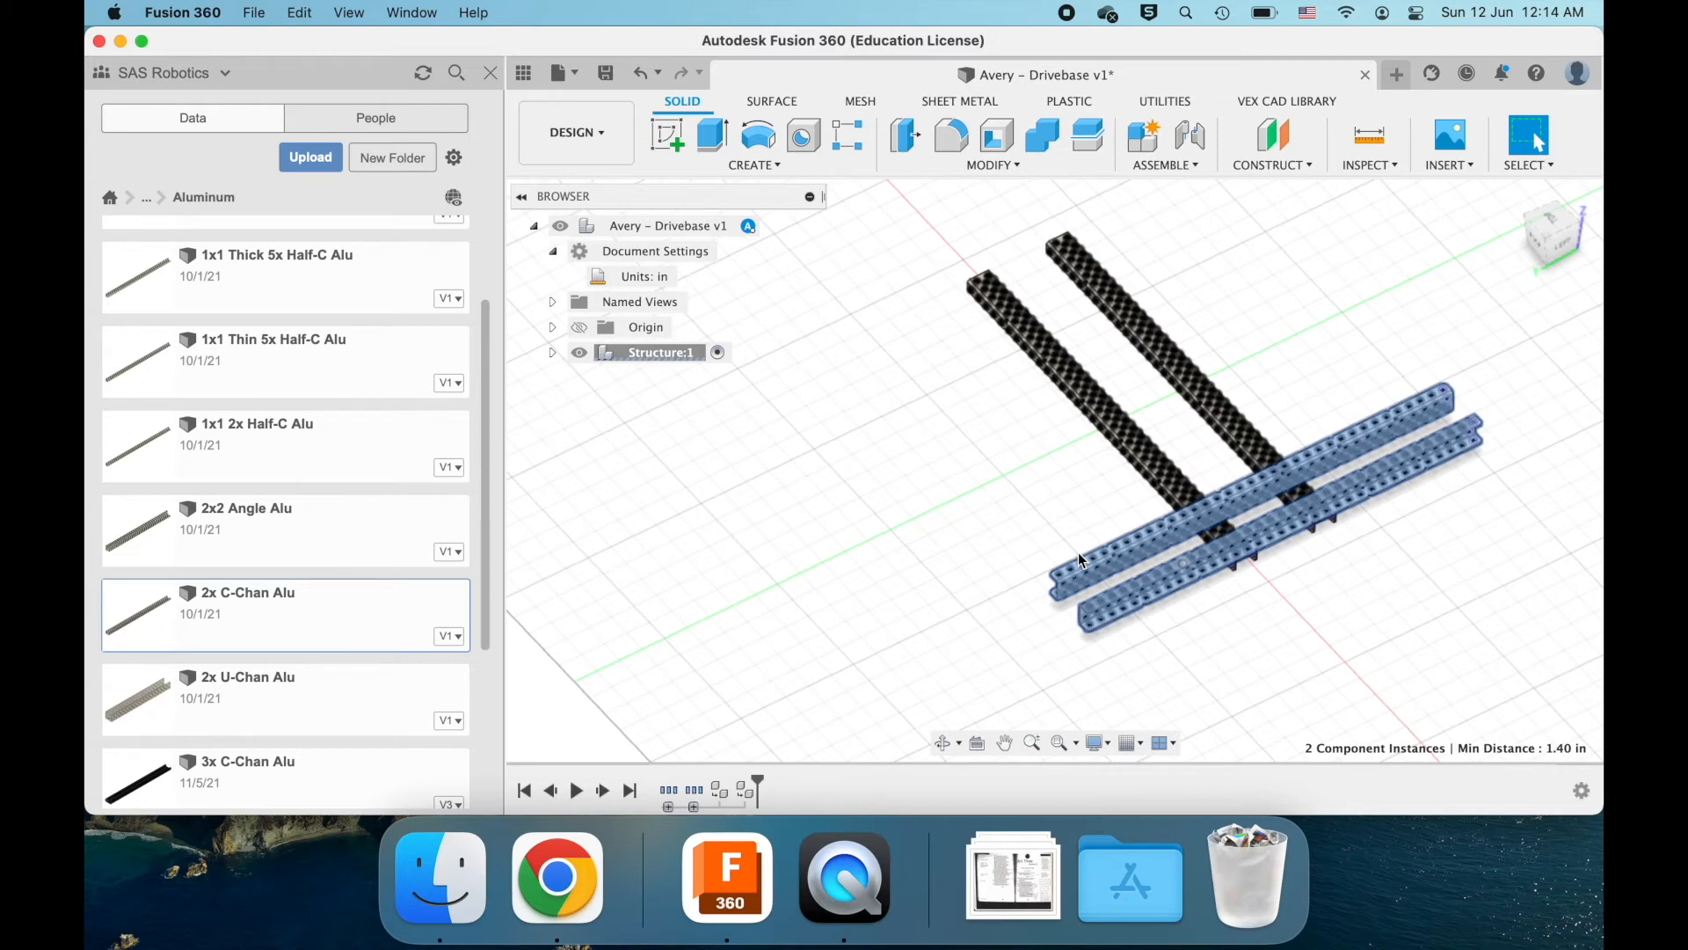
click(972, 542)
- Move both crossing C-channels together 0.50 in along the parallel channels, inward from their ends
scroll(973, 540, down, 5)
scroll(973, 541, up, 5)
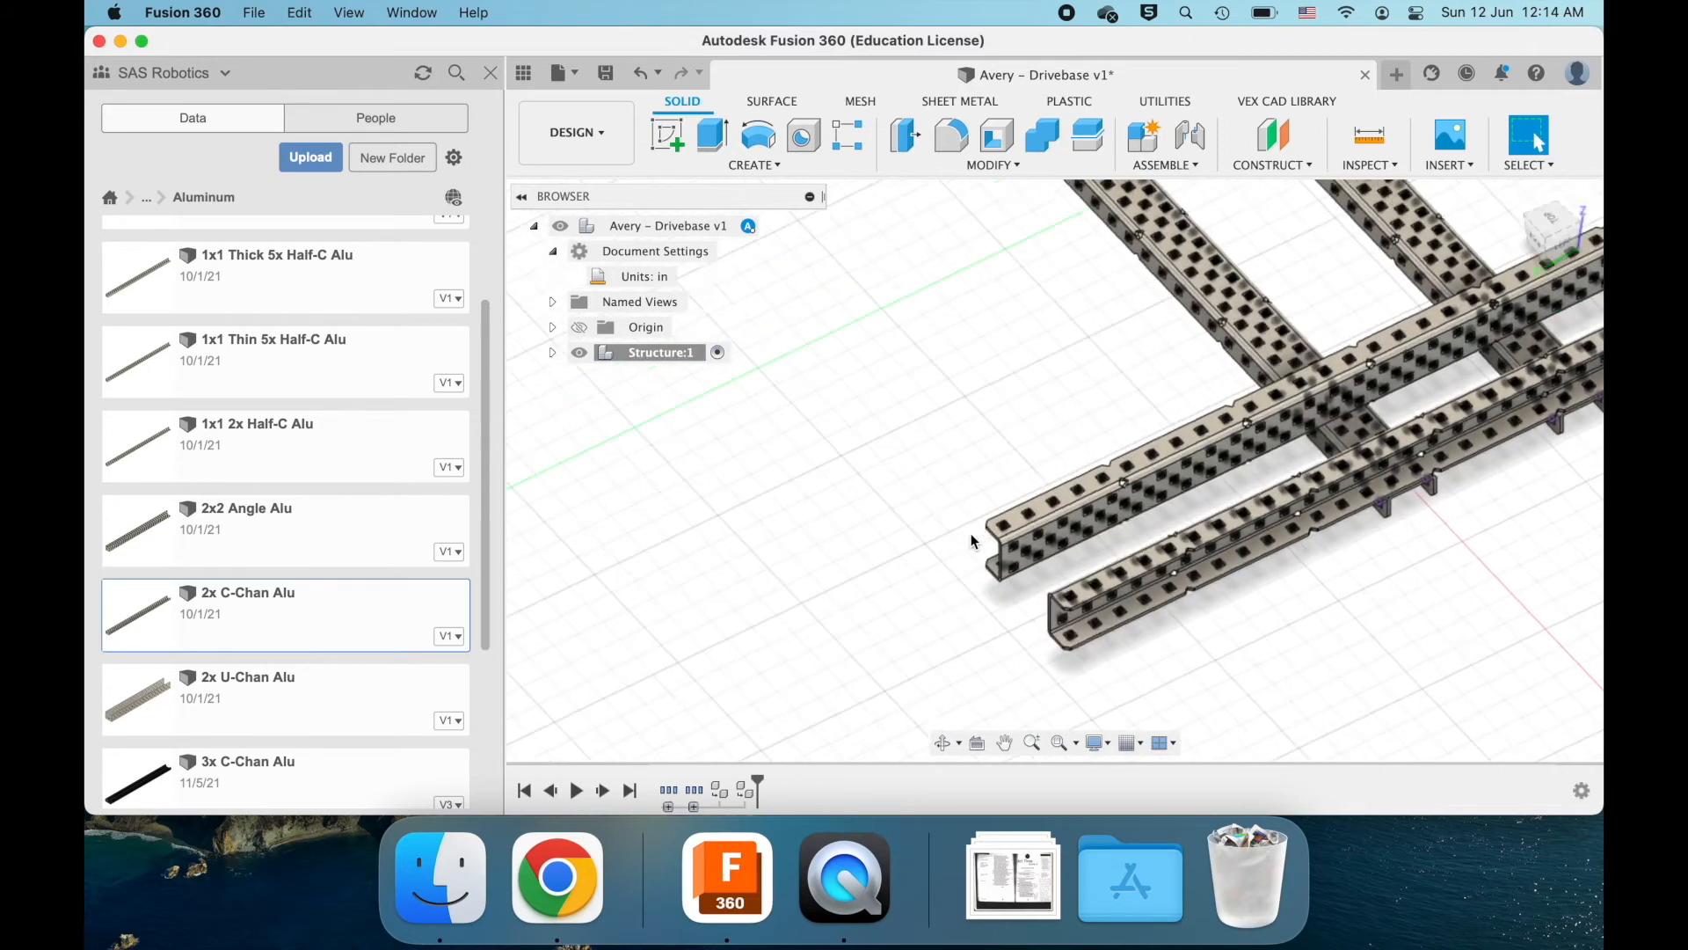
scroll(1095, 547, up, 3)
scroll(1094, 545, up, 2)
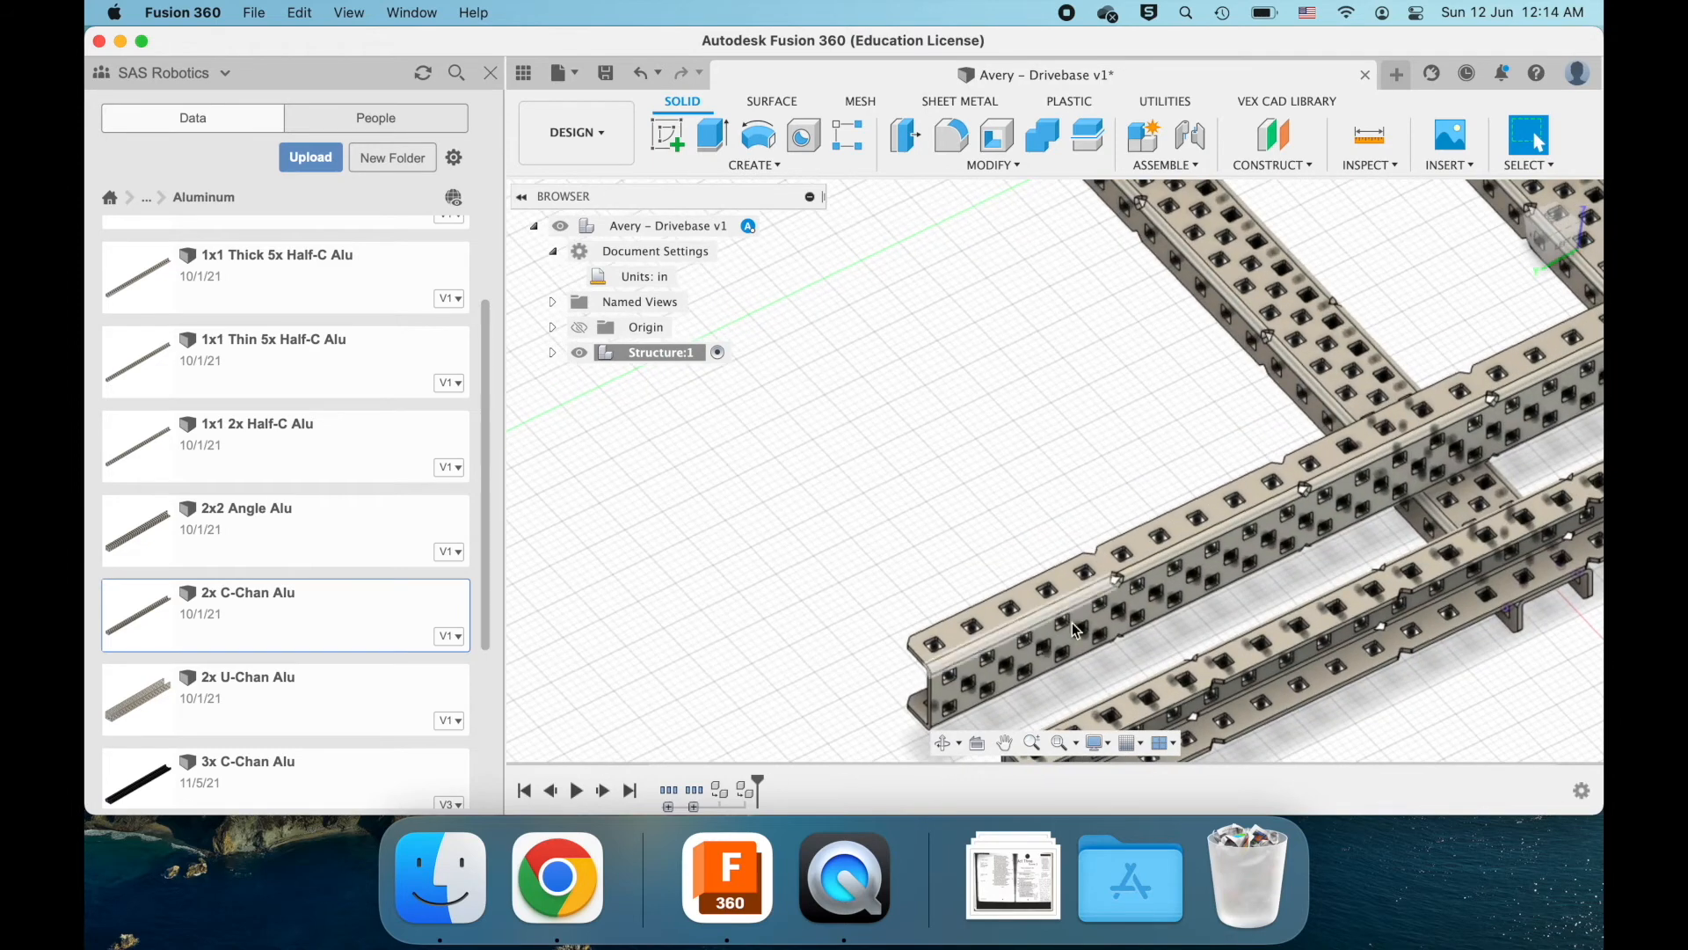
click(1073, 622)
scroll(1283, 642, down, 4)
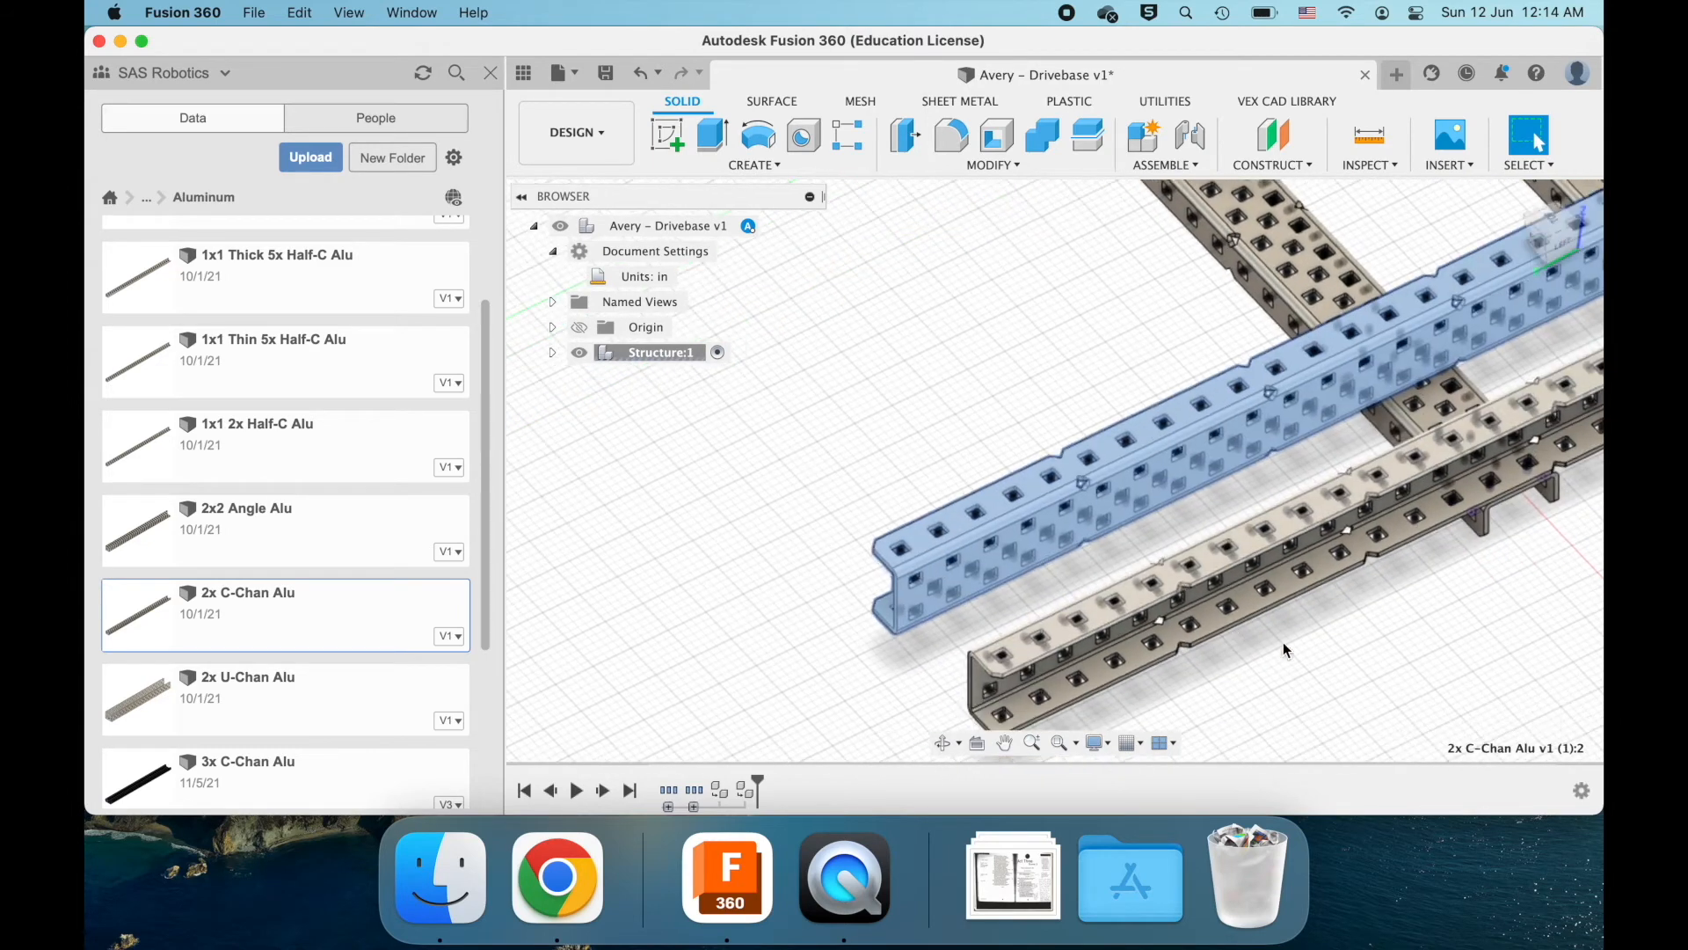
click(1173, 645)
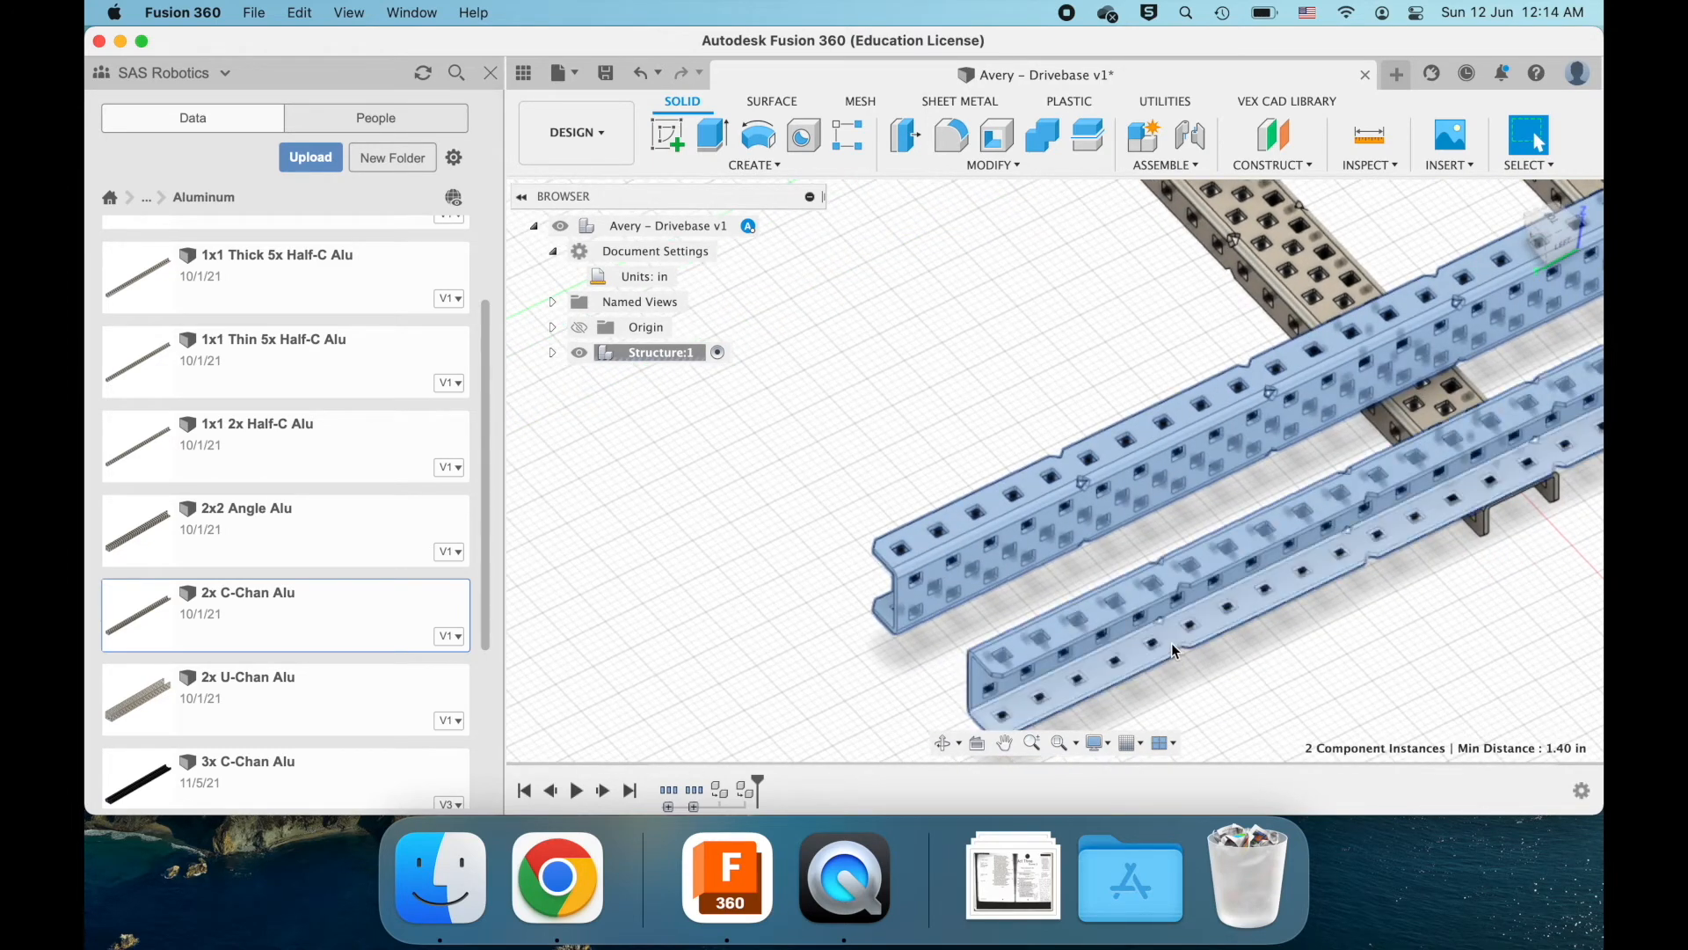
key(m)
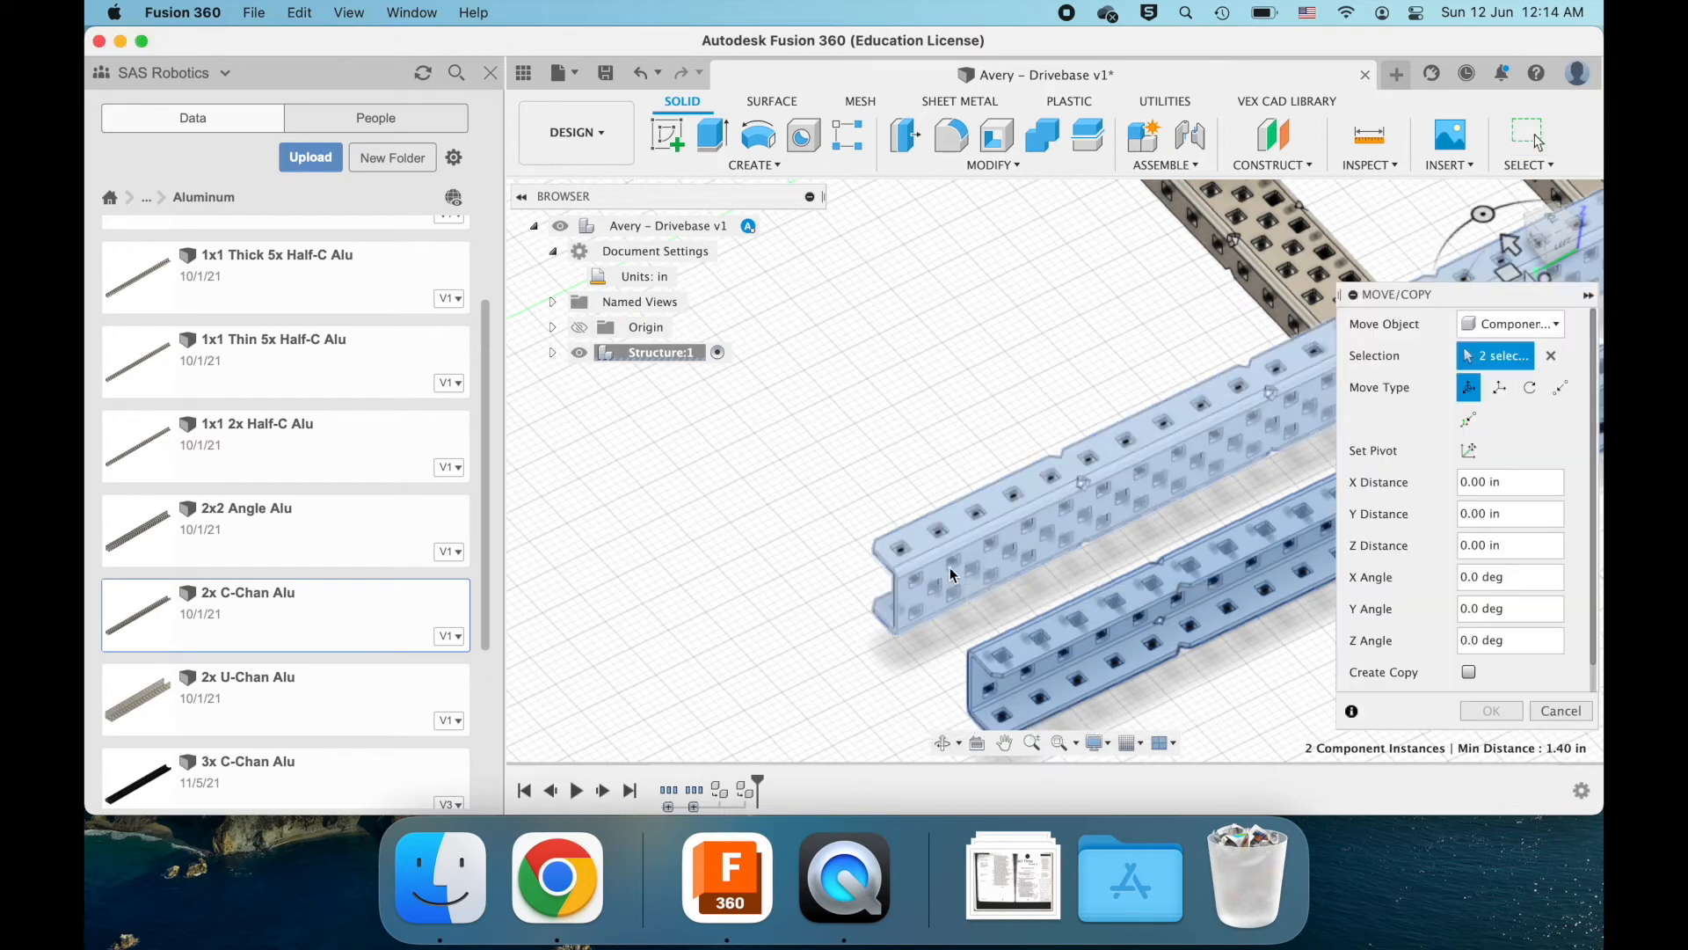
scroll(950, 567, down, 5)
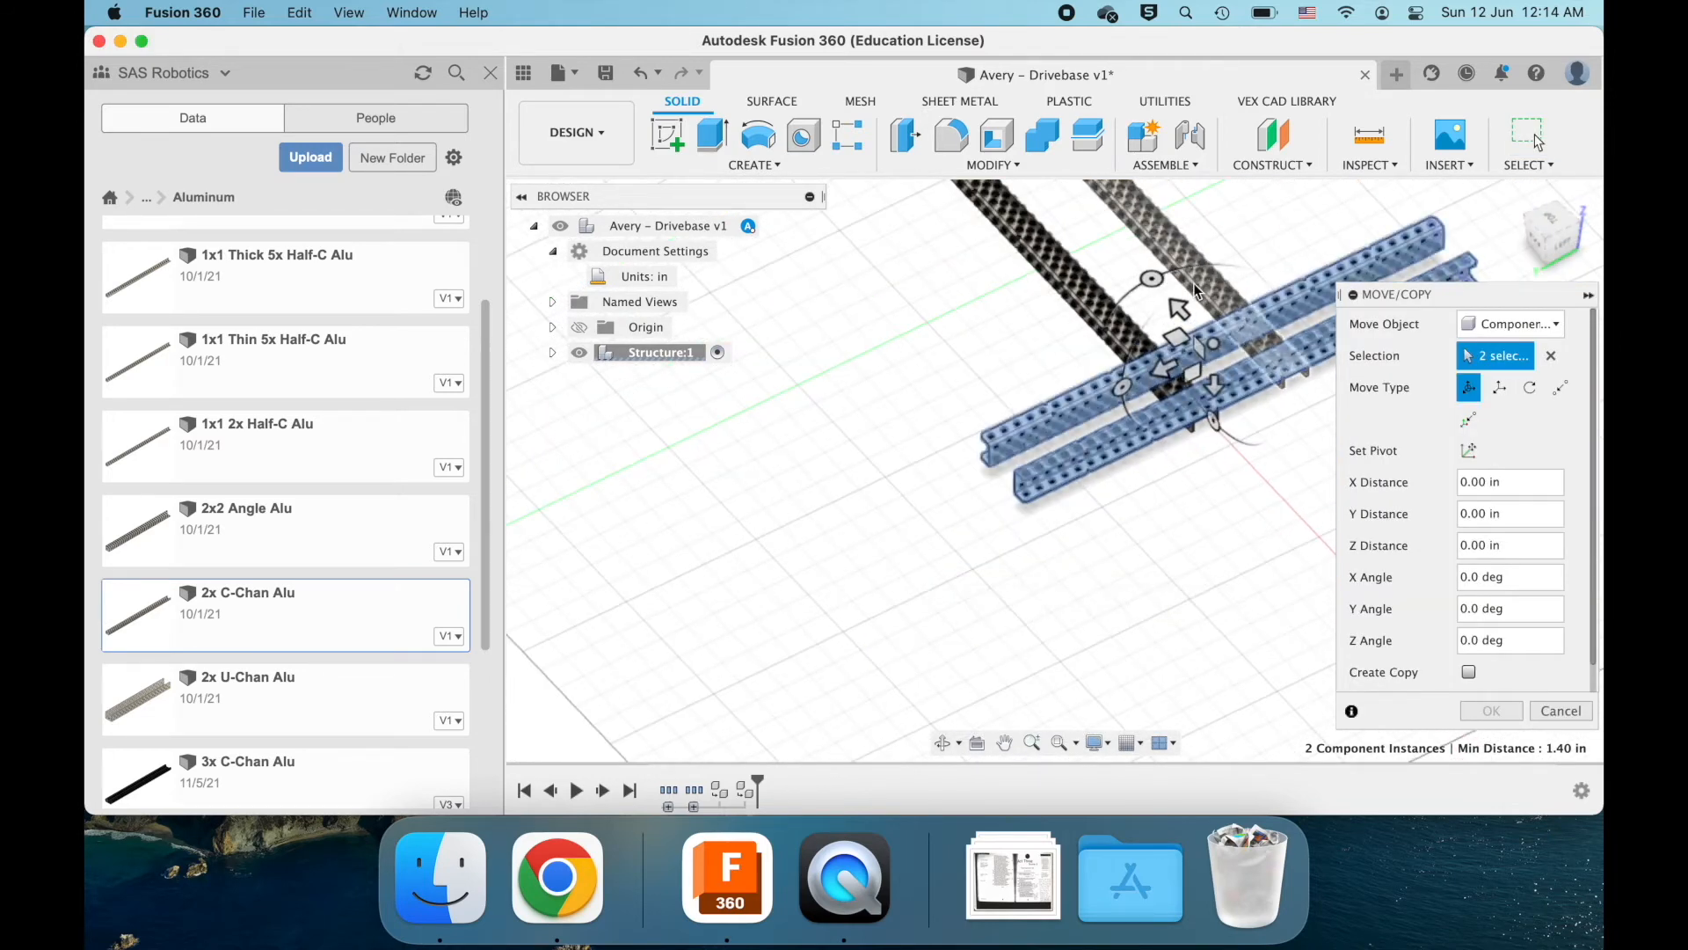
scroll(1115, 433, up, 5)
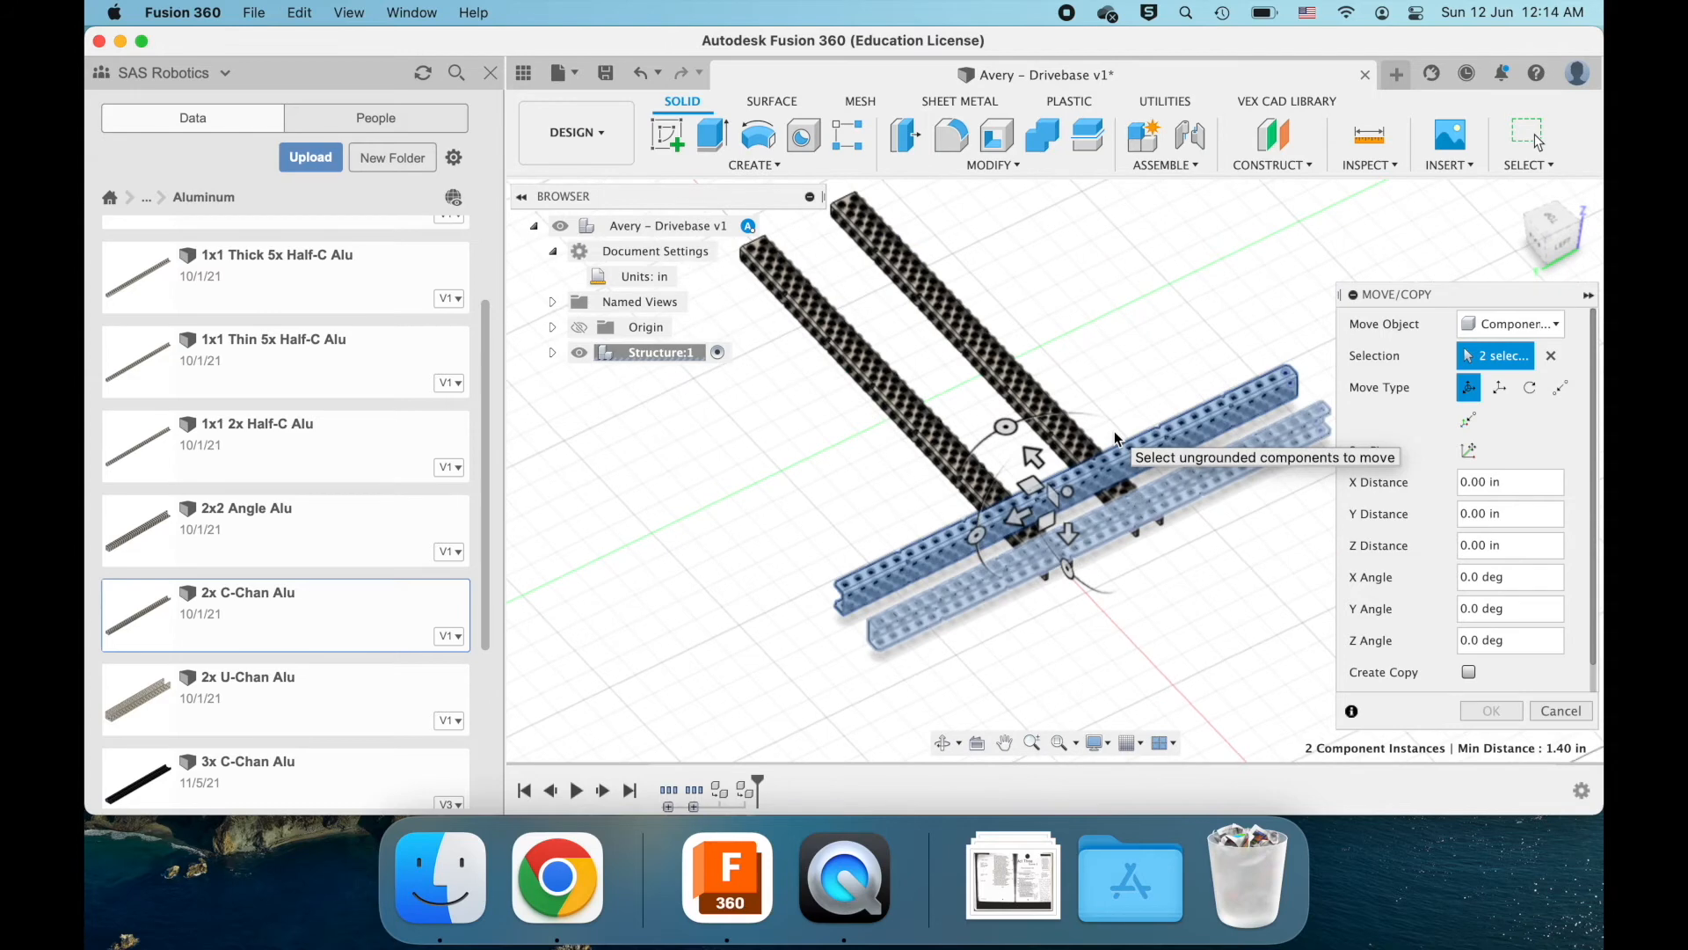
scroll(1115, 431, up, 3)
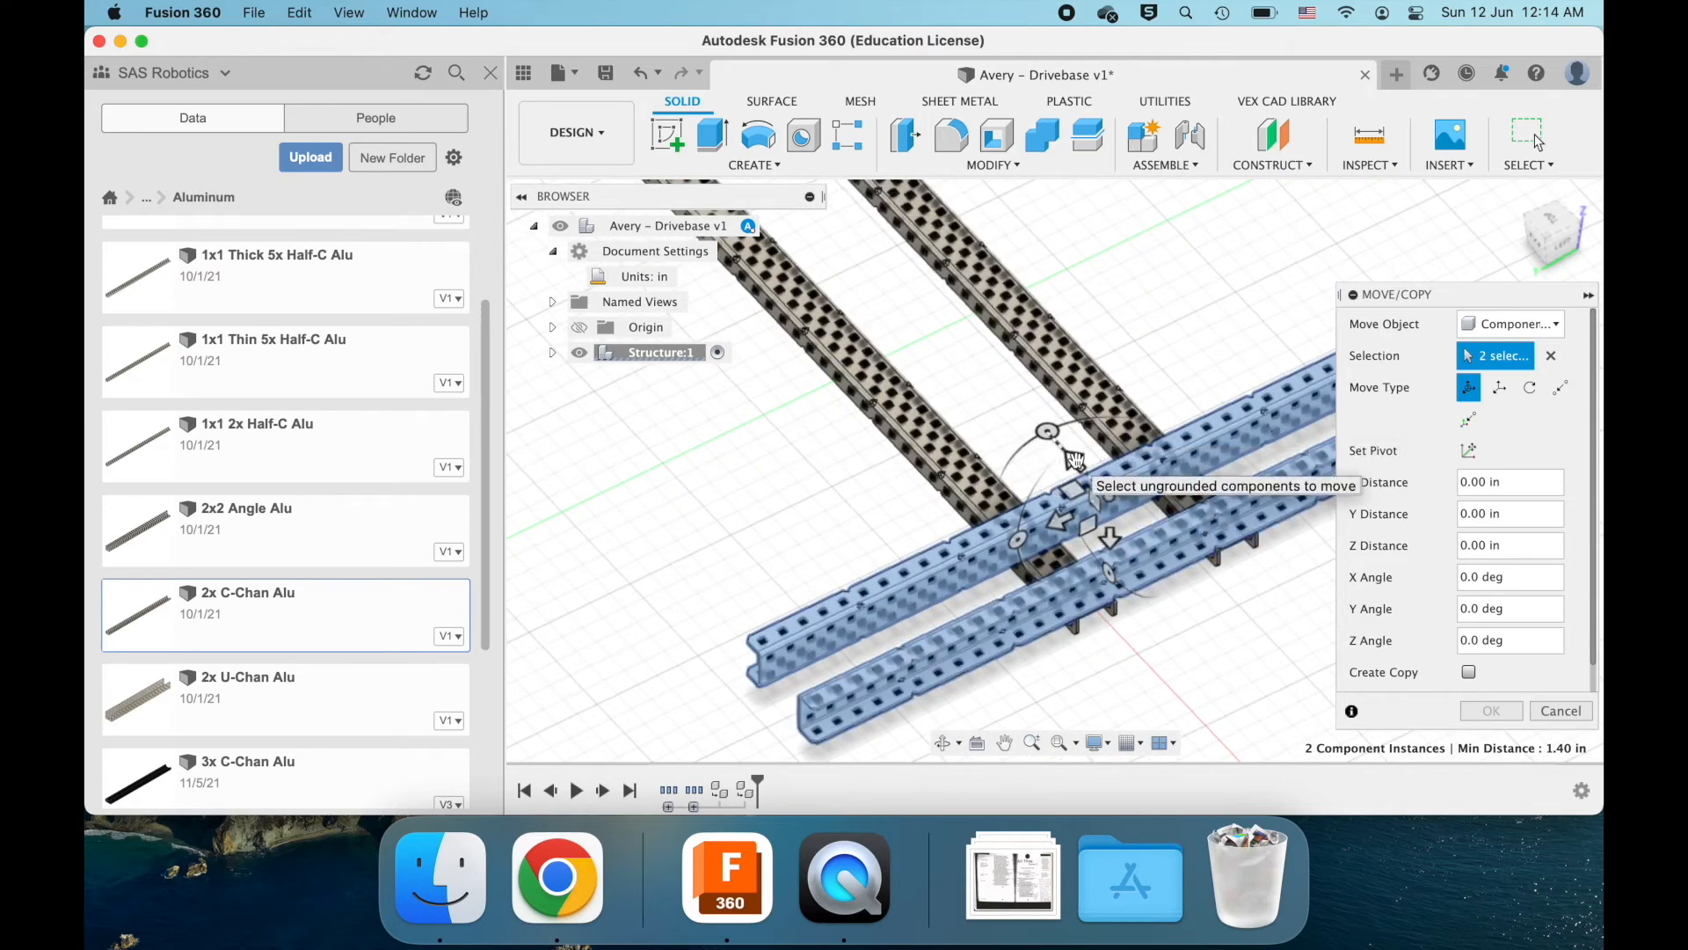
click(1074, 459)
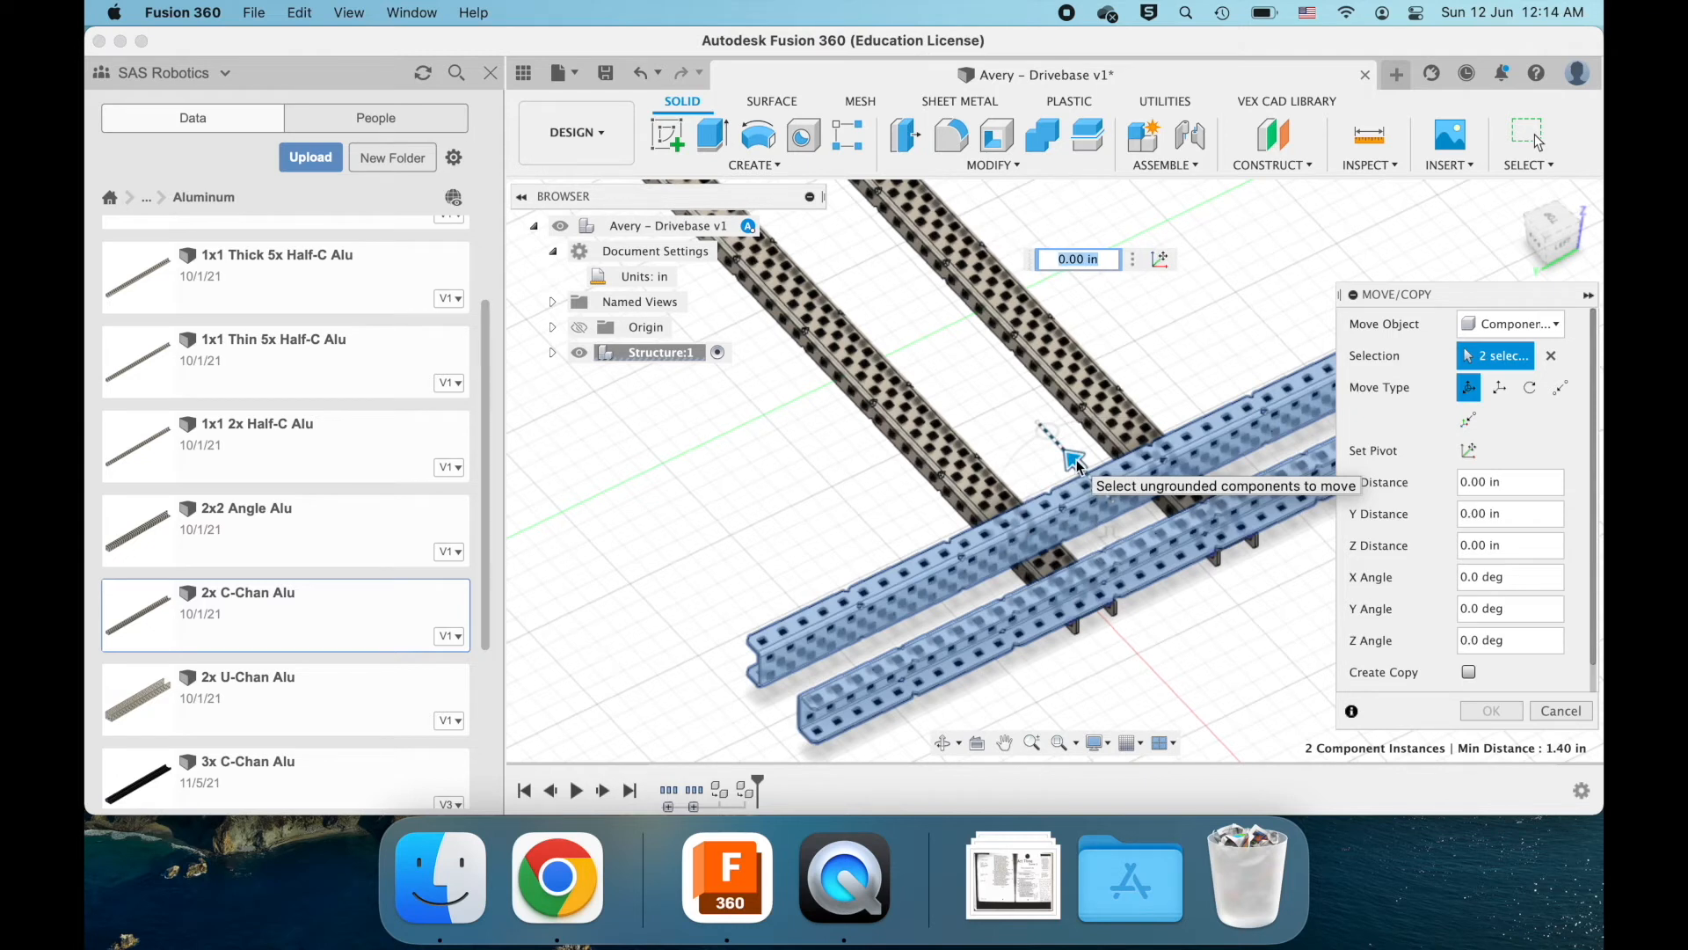
mouse_move(1075, 459)
mouse_down()
mouse_move(1044, 439)
mouse_move(1054, 456)
mouse_up()
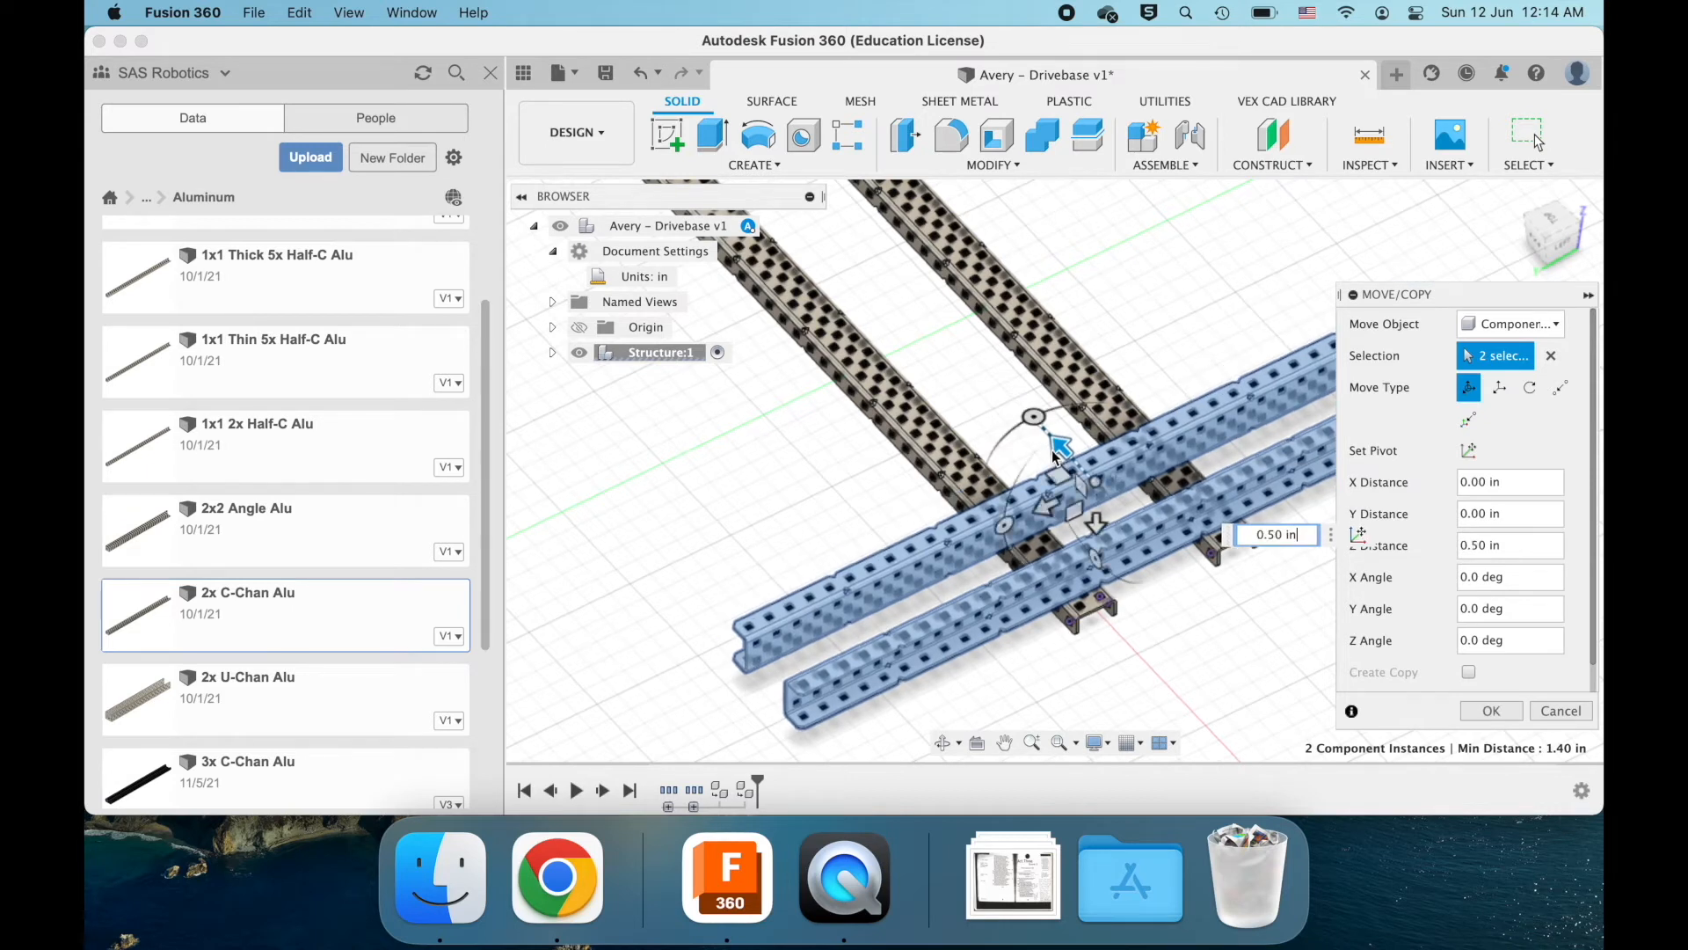
click(1492, 712)
click(1486, 716)
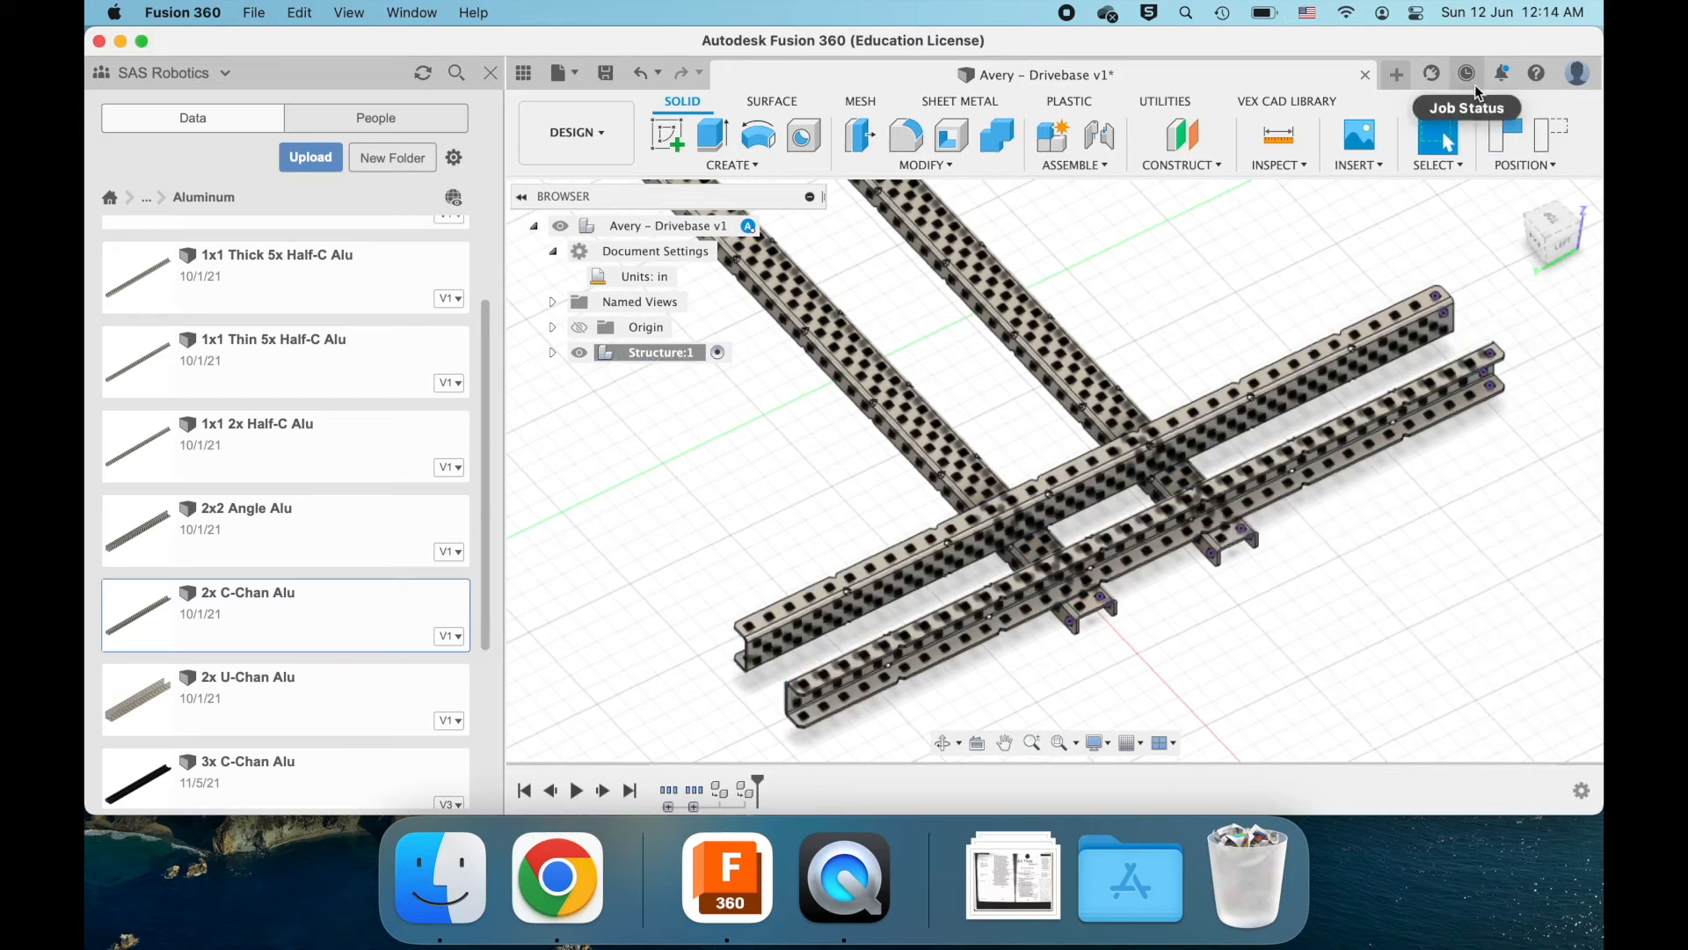
- Capture the moved C-channels' position and inspect the timeline features with the top-level Drivebase component active
click(1508, 128)
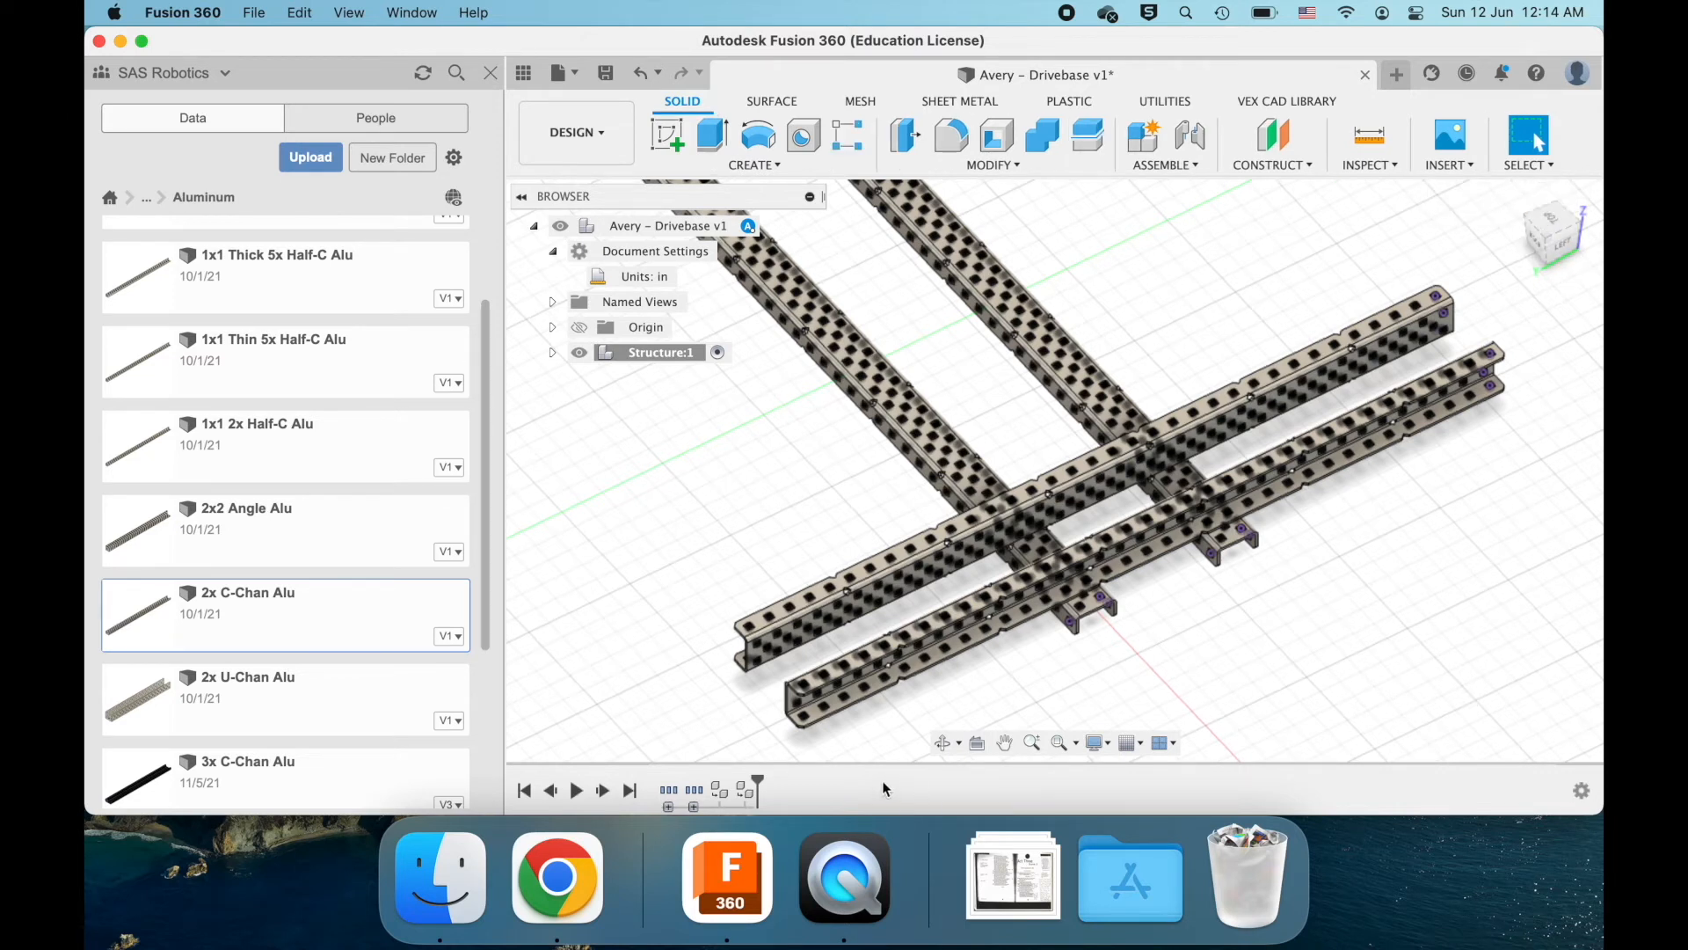
middle_drag(1042, 650, 1115, 613)
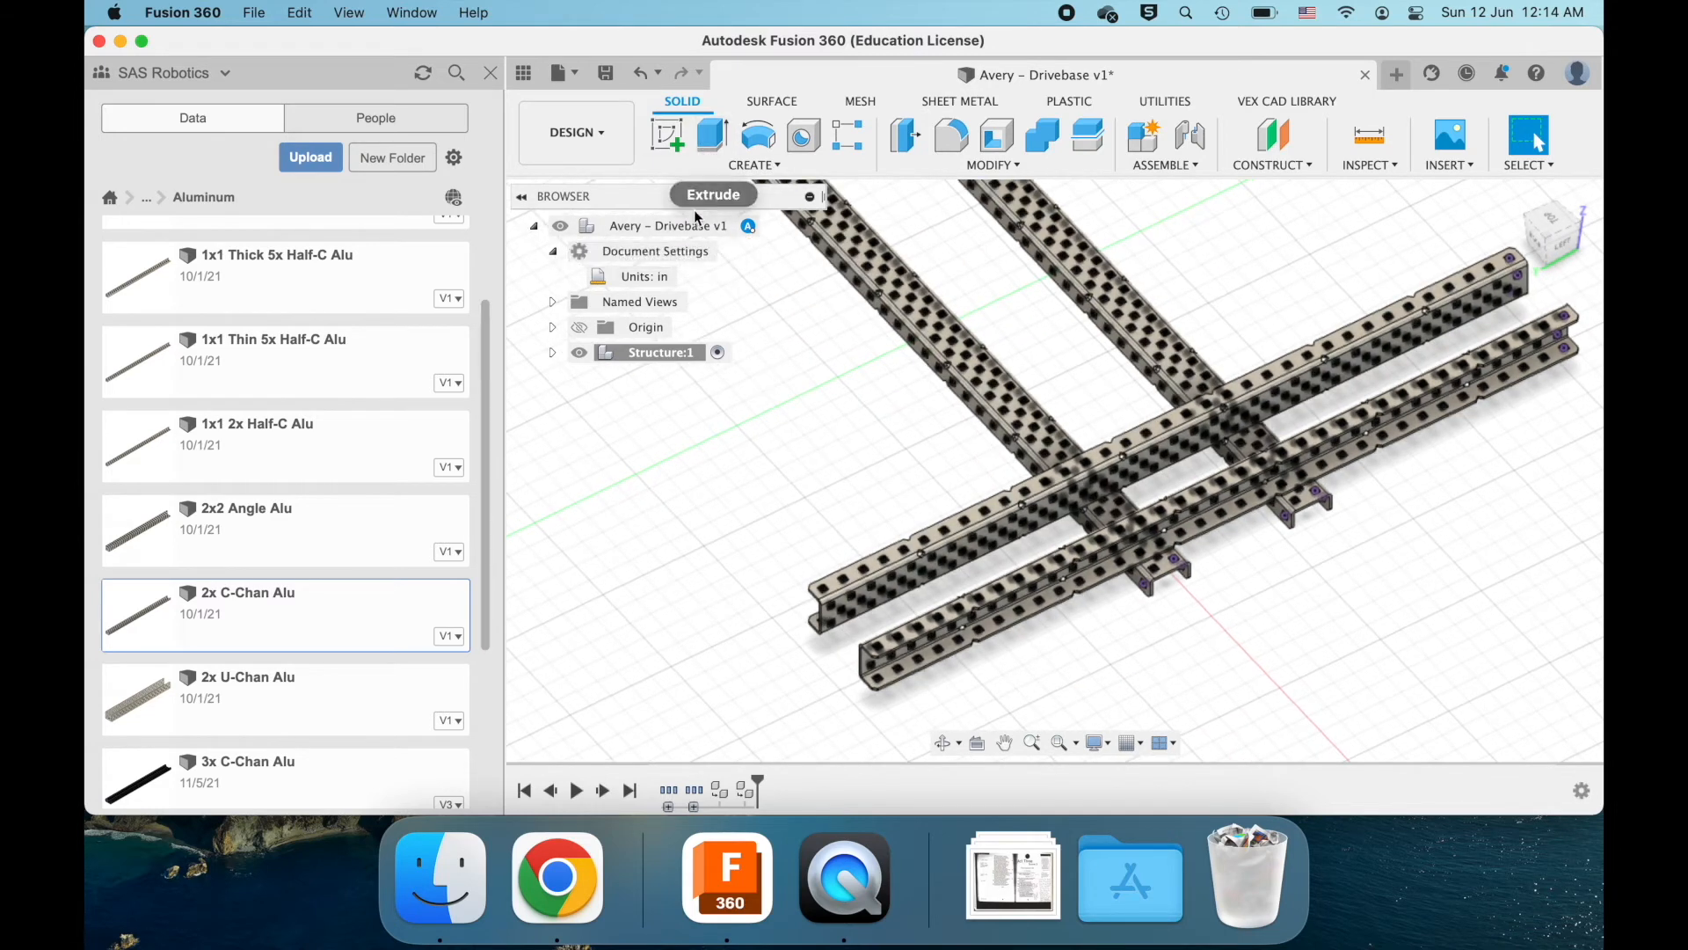
click(781, 227)
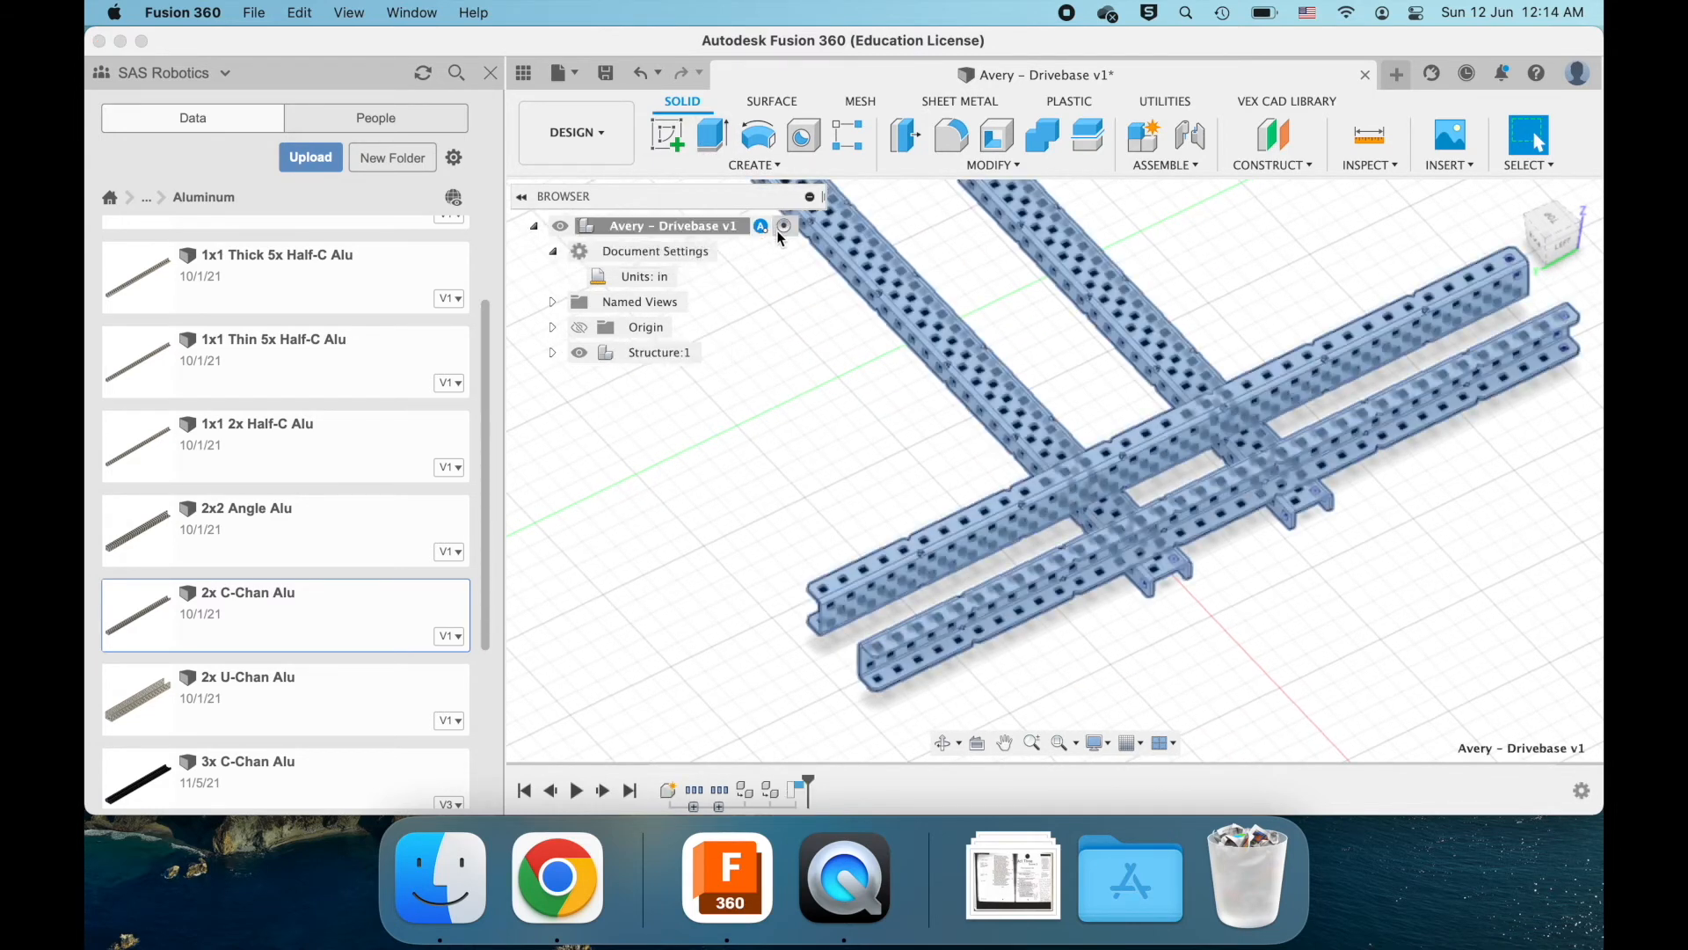
click(794, 779)
scroll(742, 655, right, 2)
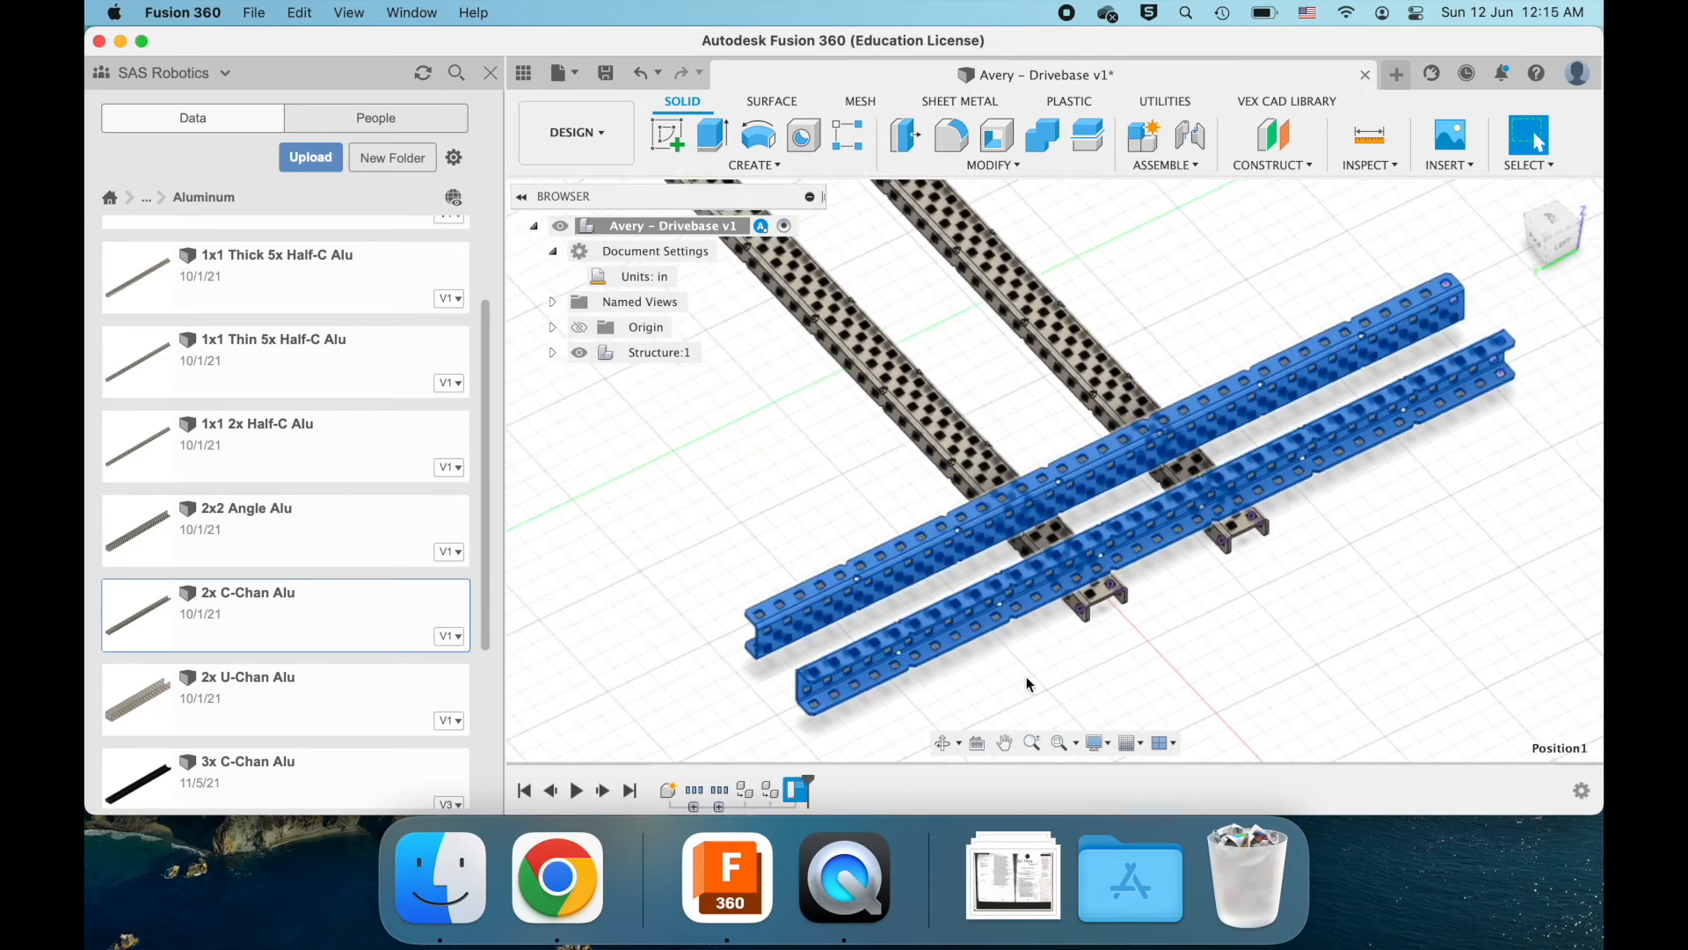
click(706, 683)
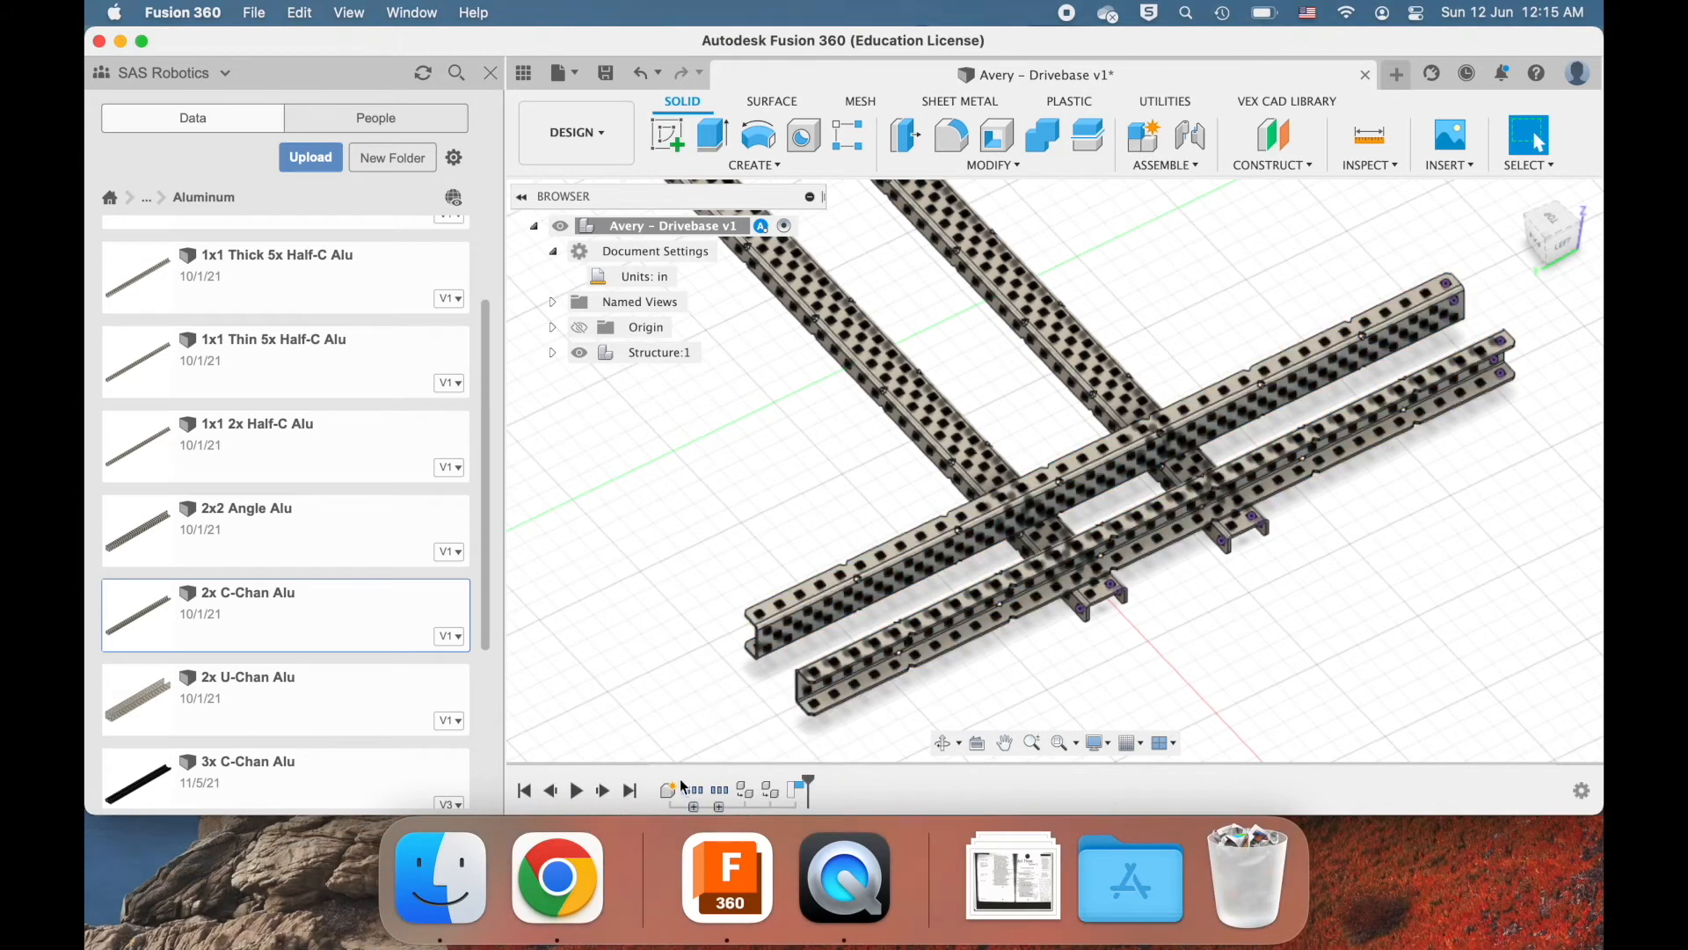
click(670, 788)
click(703, 716)
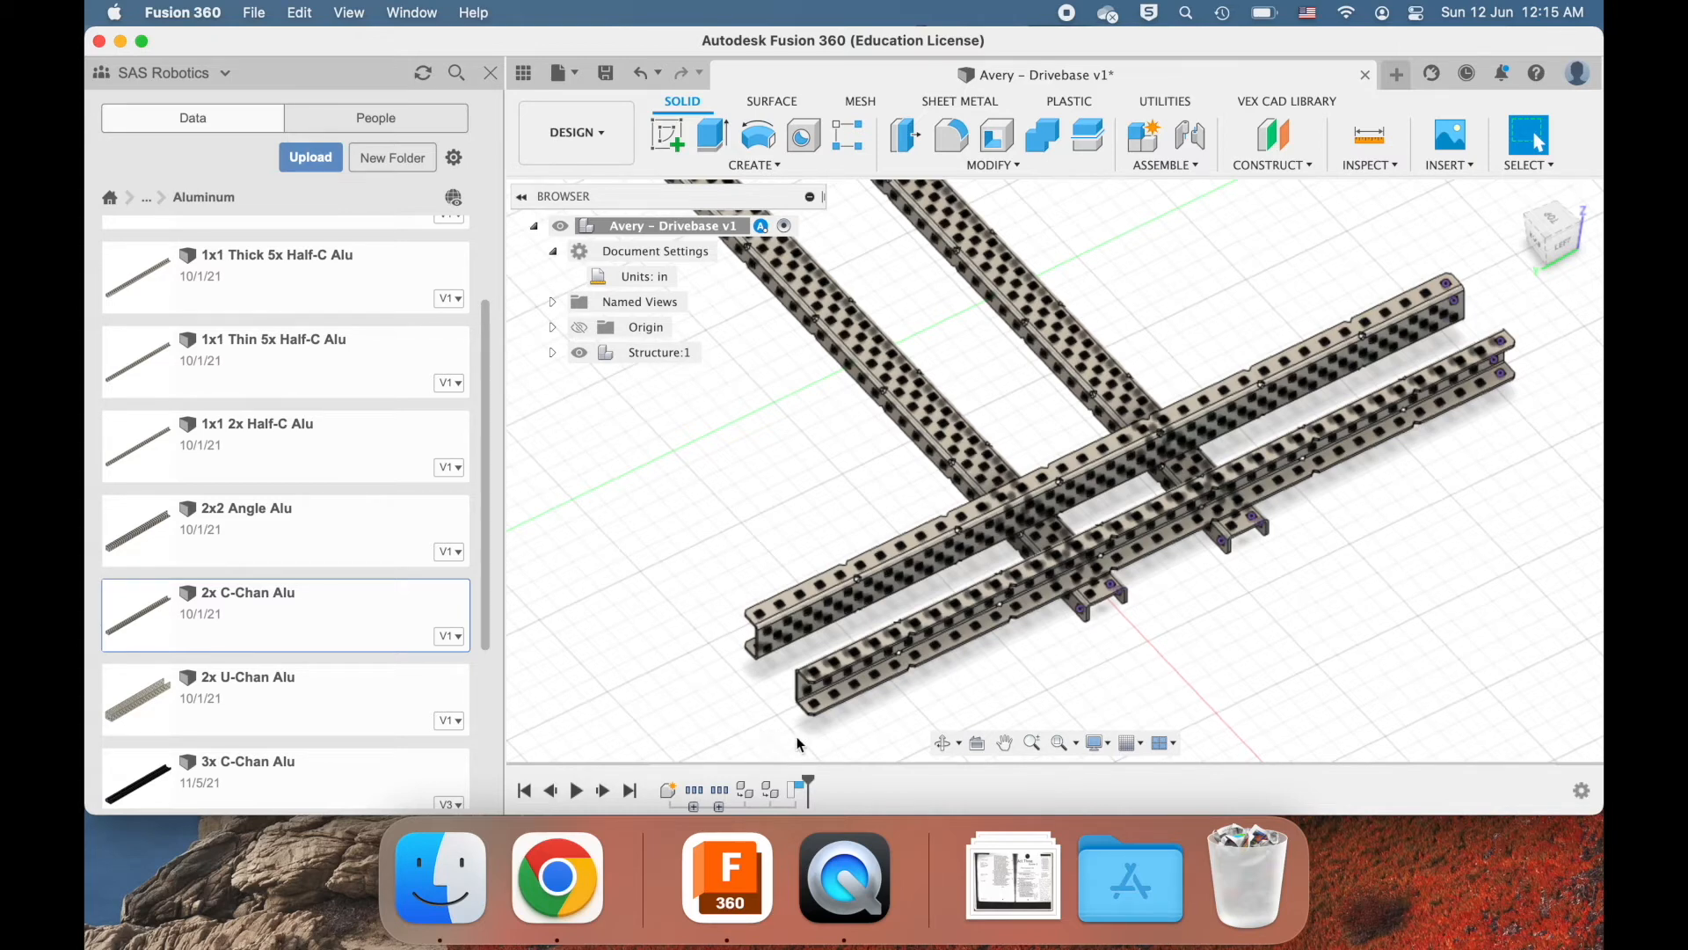
- Undo the top-level component activation and the position capture
click(793, 792)
key(super+z)
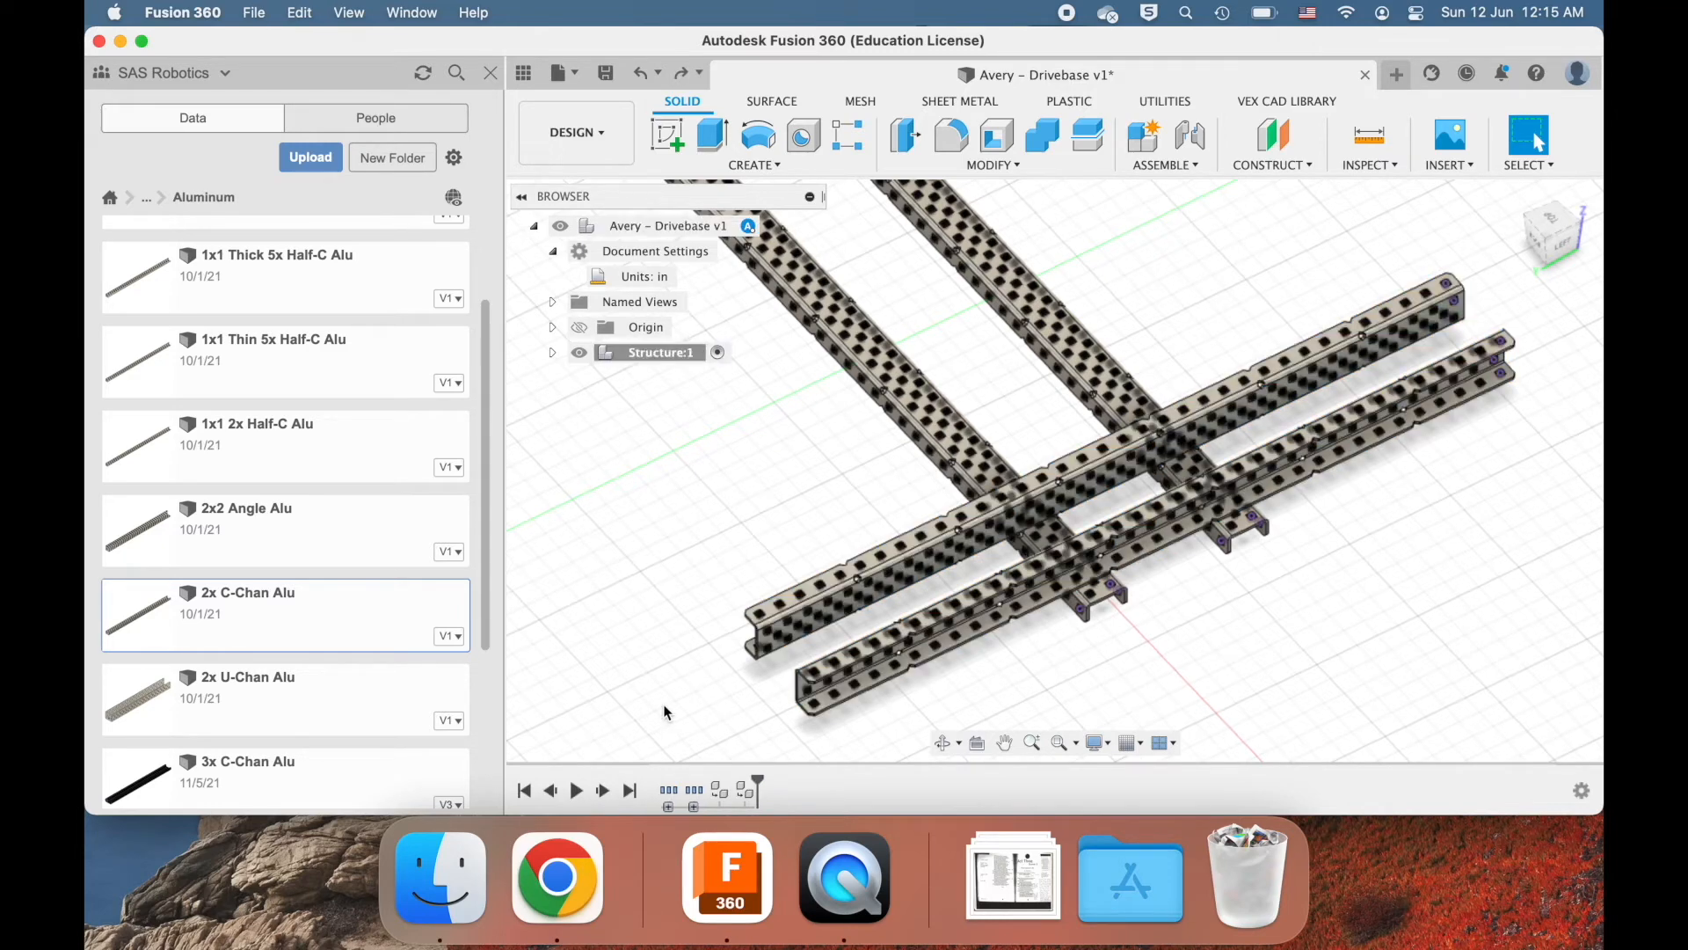
key(super+z)
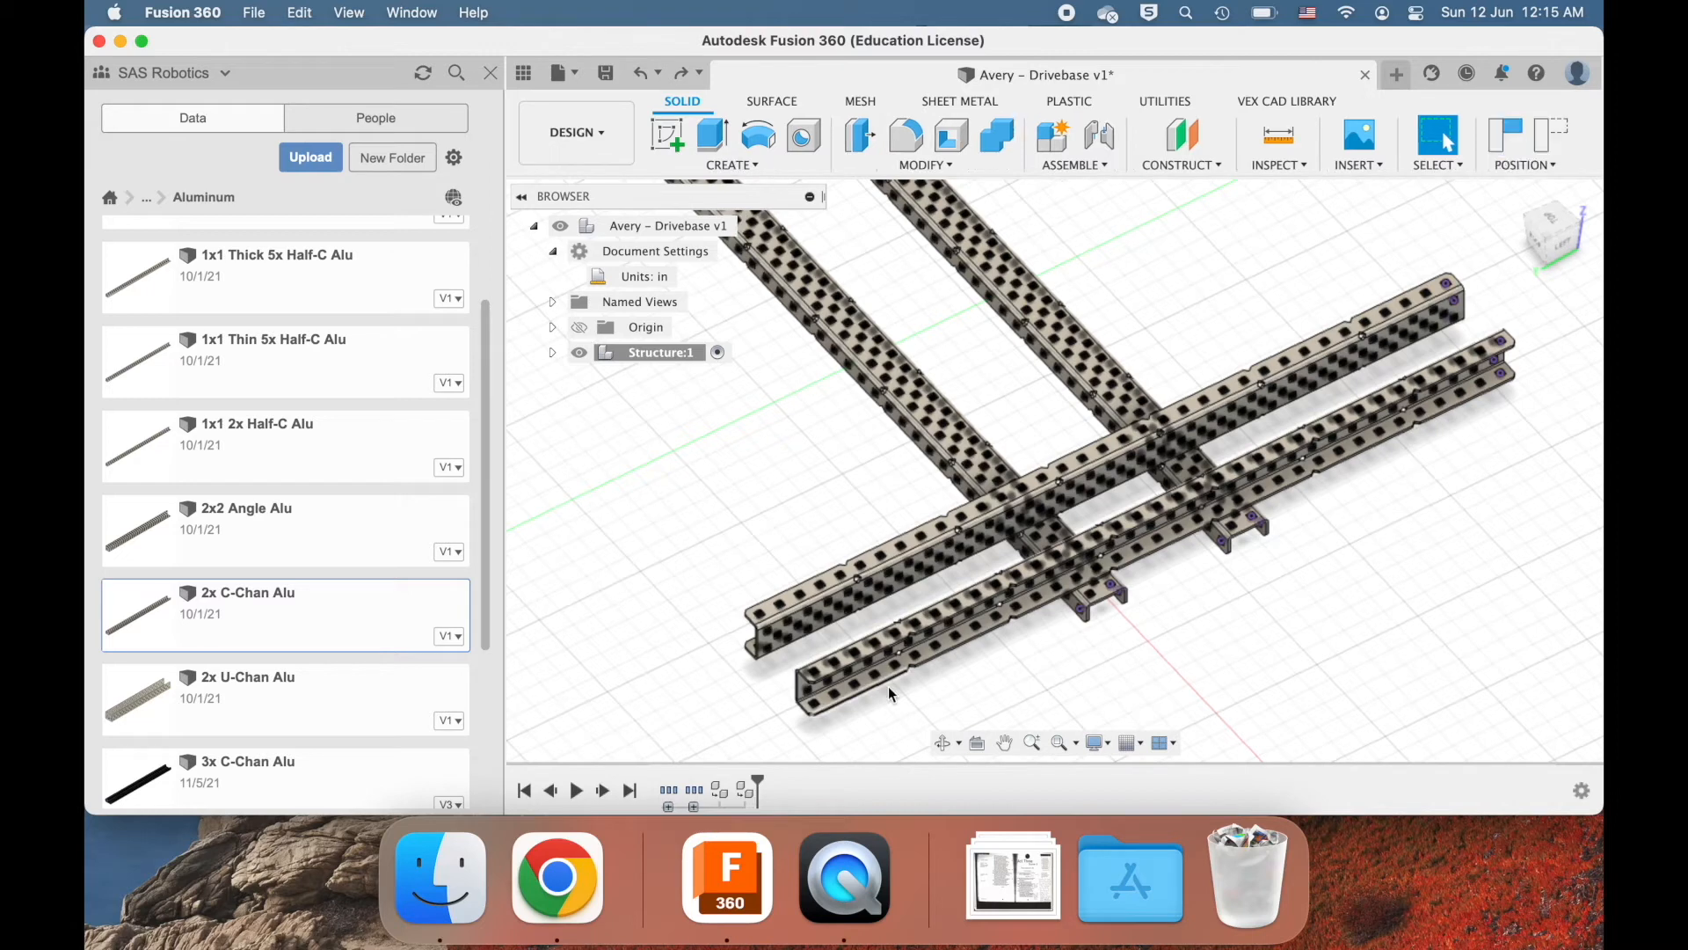
- Undo the 0.50 in move of the crossing C-channels and activate the top-level Drivebase component
key(super+z)
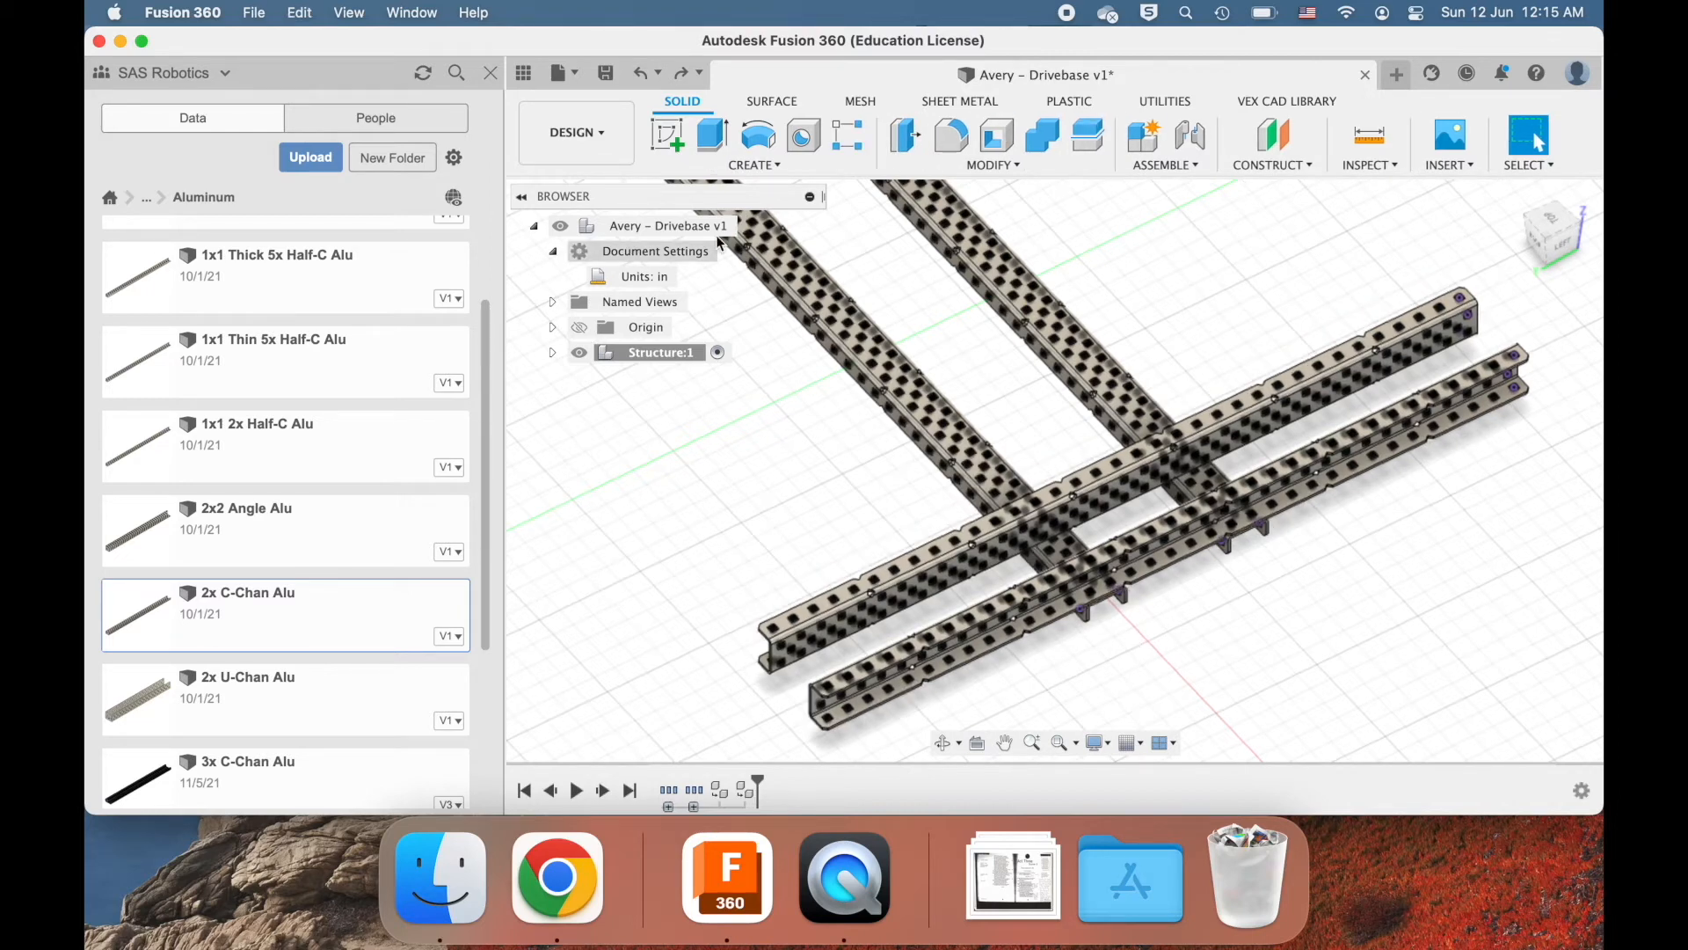
click(750, 227)
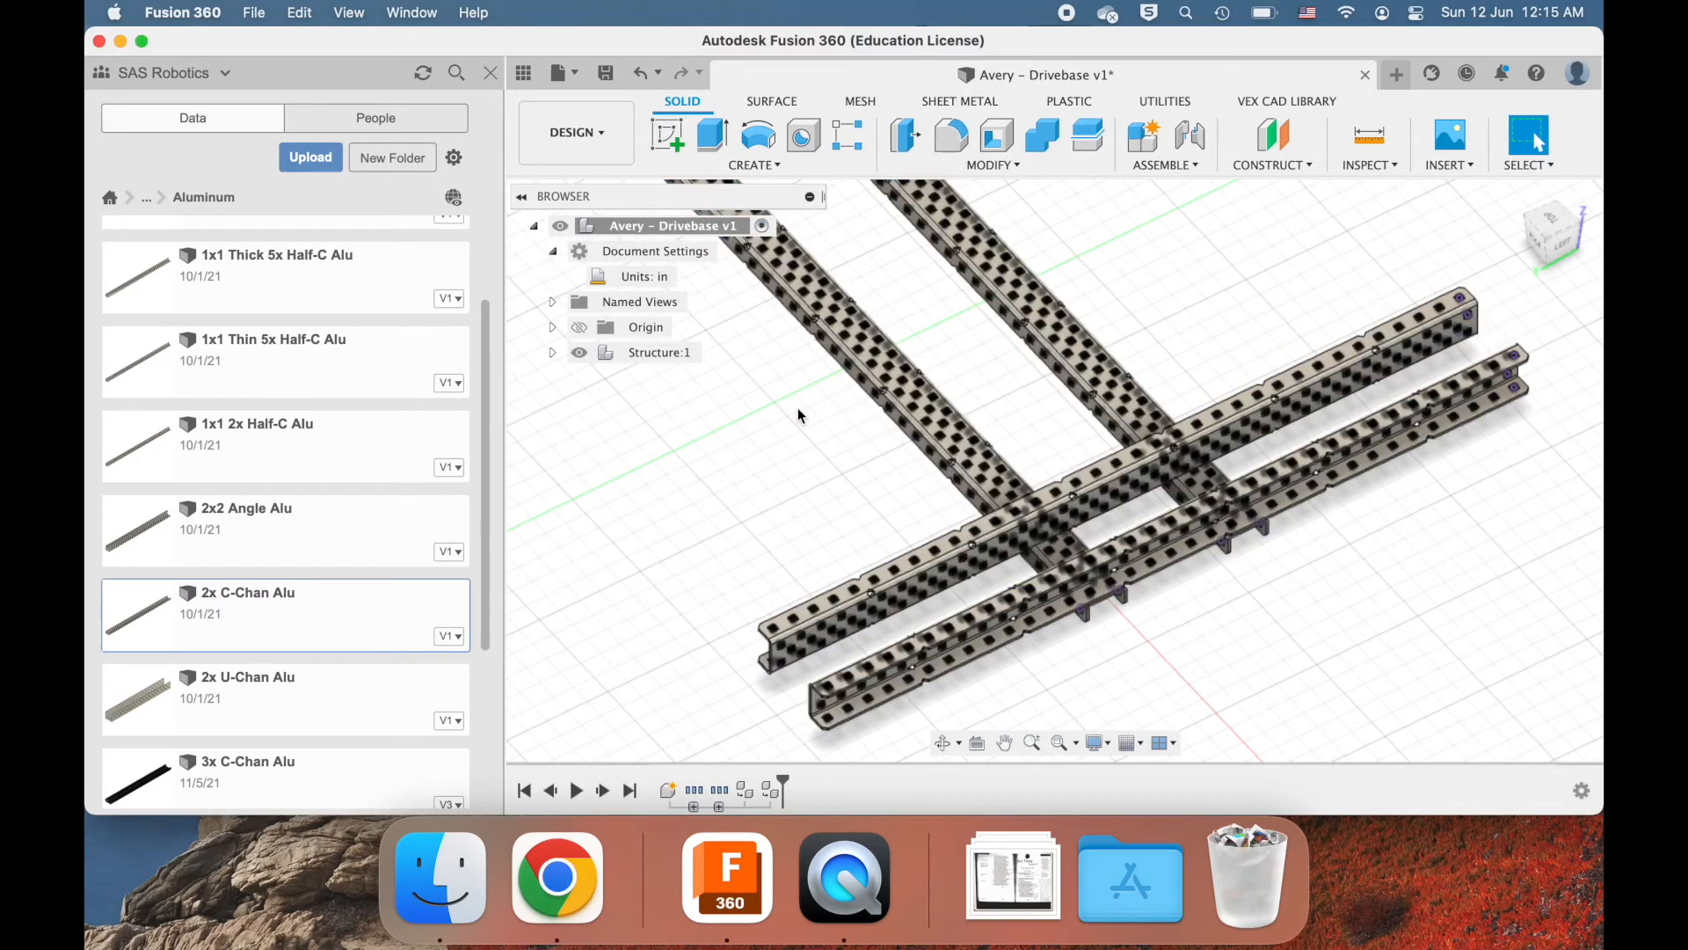
scroll(798, 408, up, 3)
scroll(798, 408, up, 3)
scroll(798, 408, right, 2)
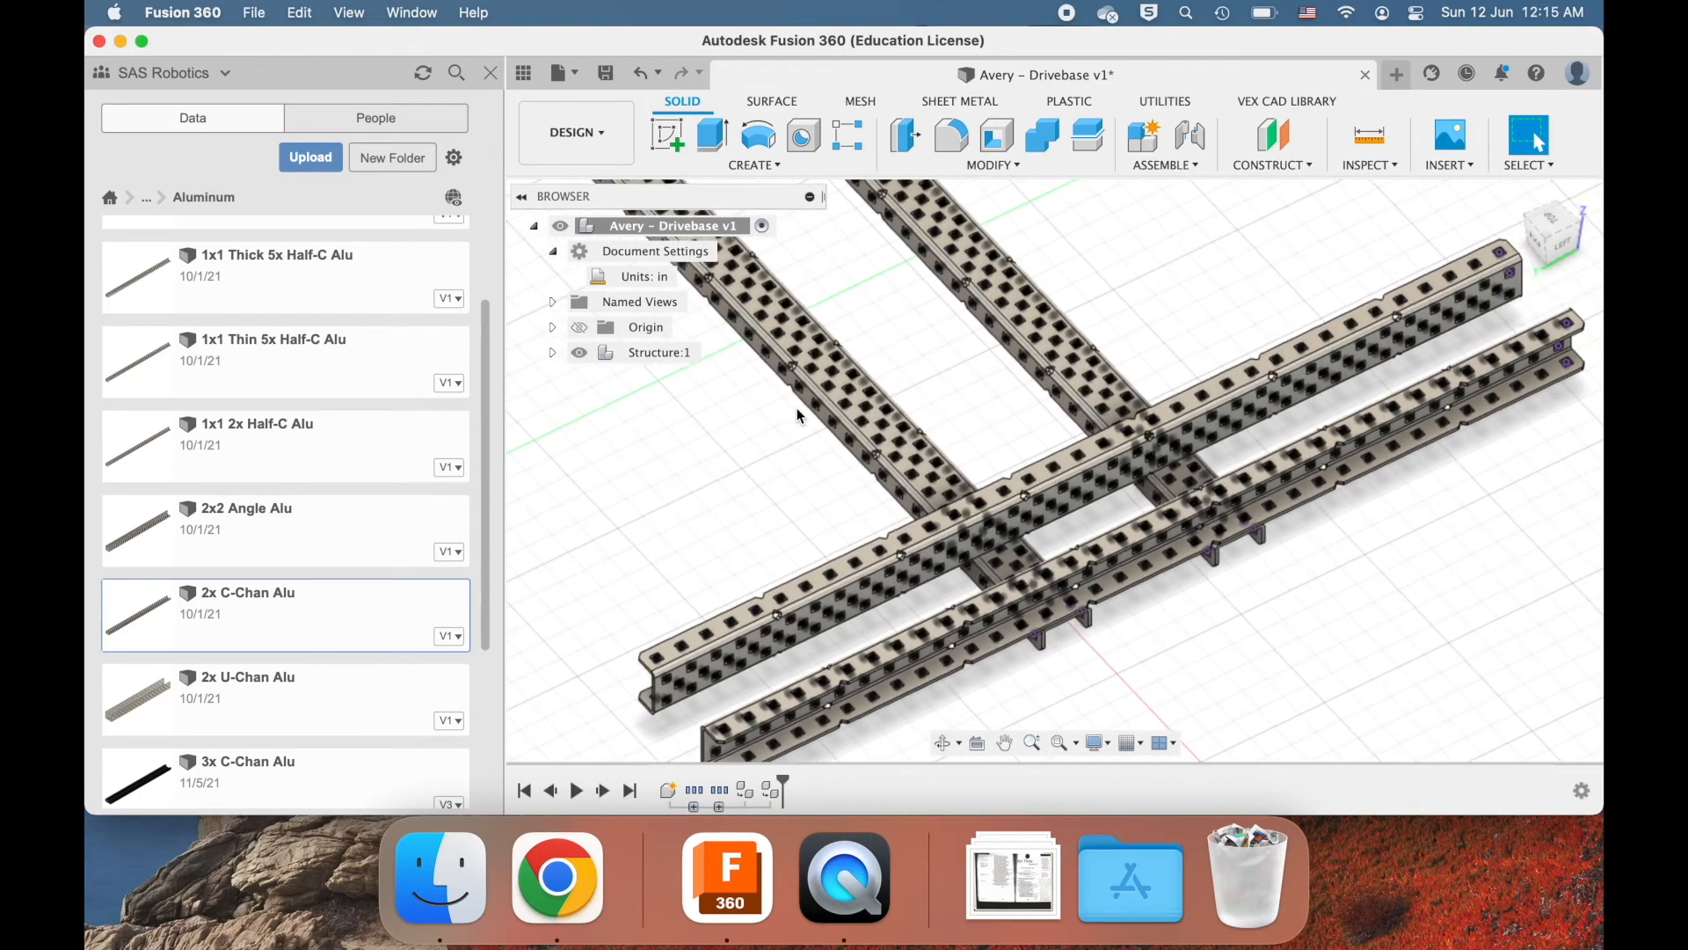
shift+scroll(1093, 498, right, 5)
shift+scroll(1094, 498, right, 4)
shift+scroll(1094, 497, left, 8)
shift+scroll(1094, 498, up, 4)
scroll(1083, 513, up, 5)
- Start moving both crossing C-channels as components with Create Copy enabled while the top-level component is active
click(982, 531)
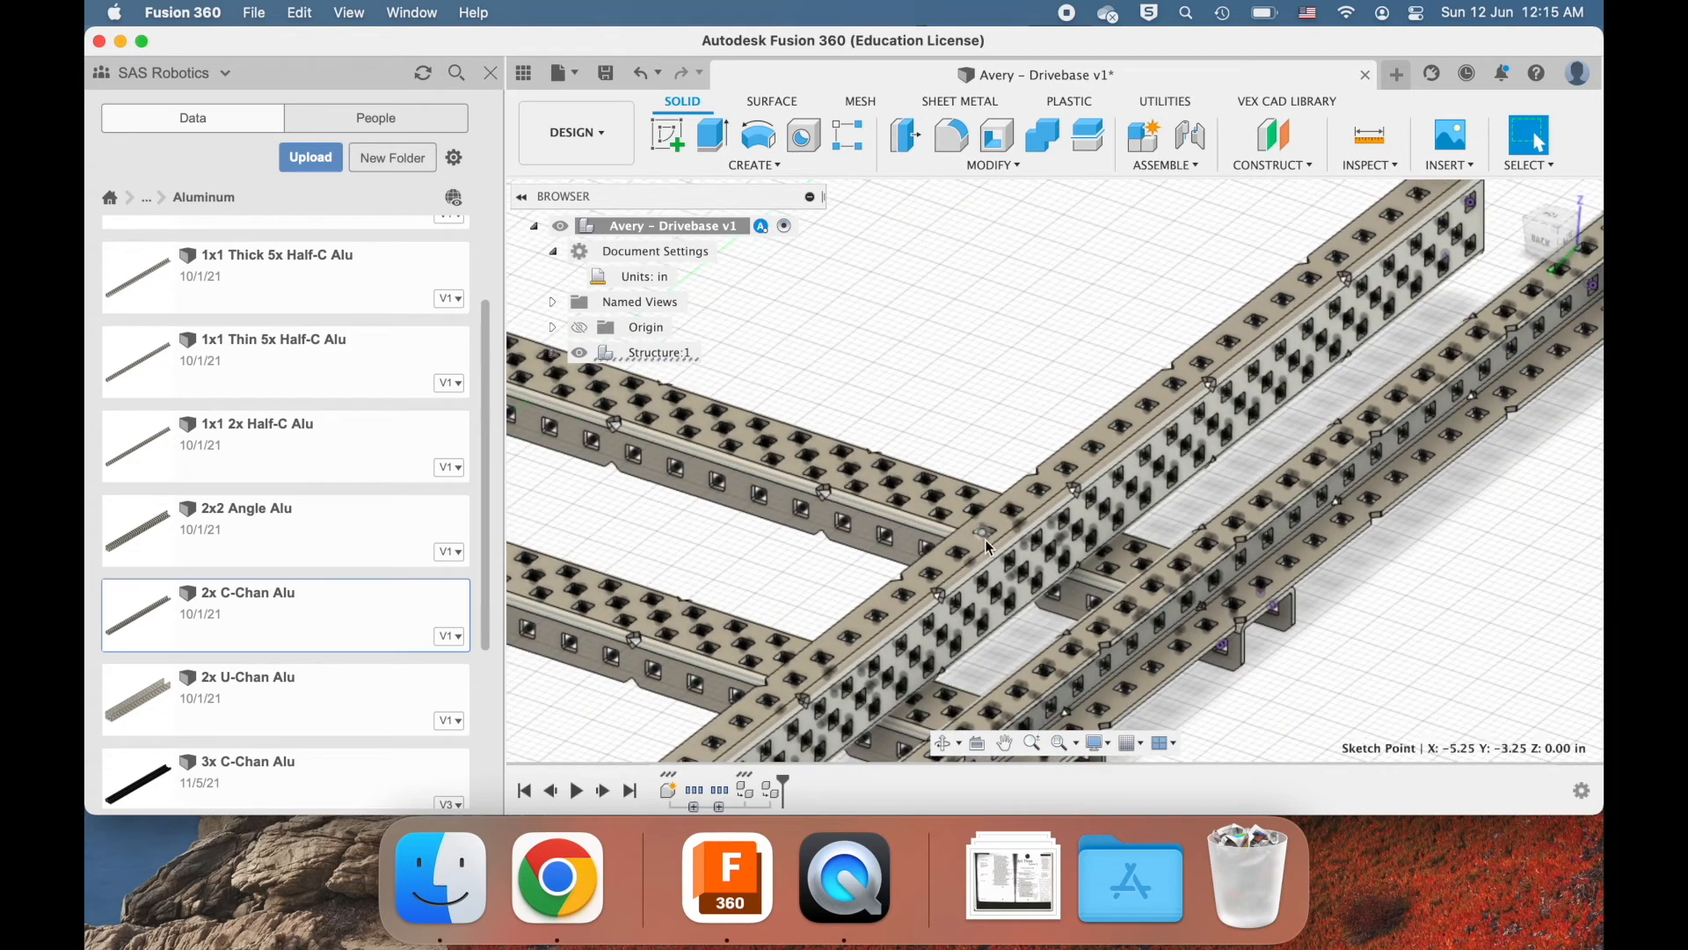
shift+click(971, 561)
scroll(1042, 568, down, 5)
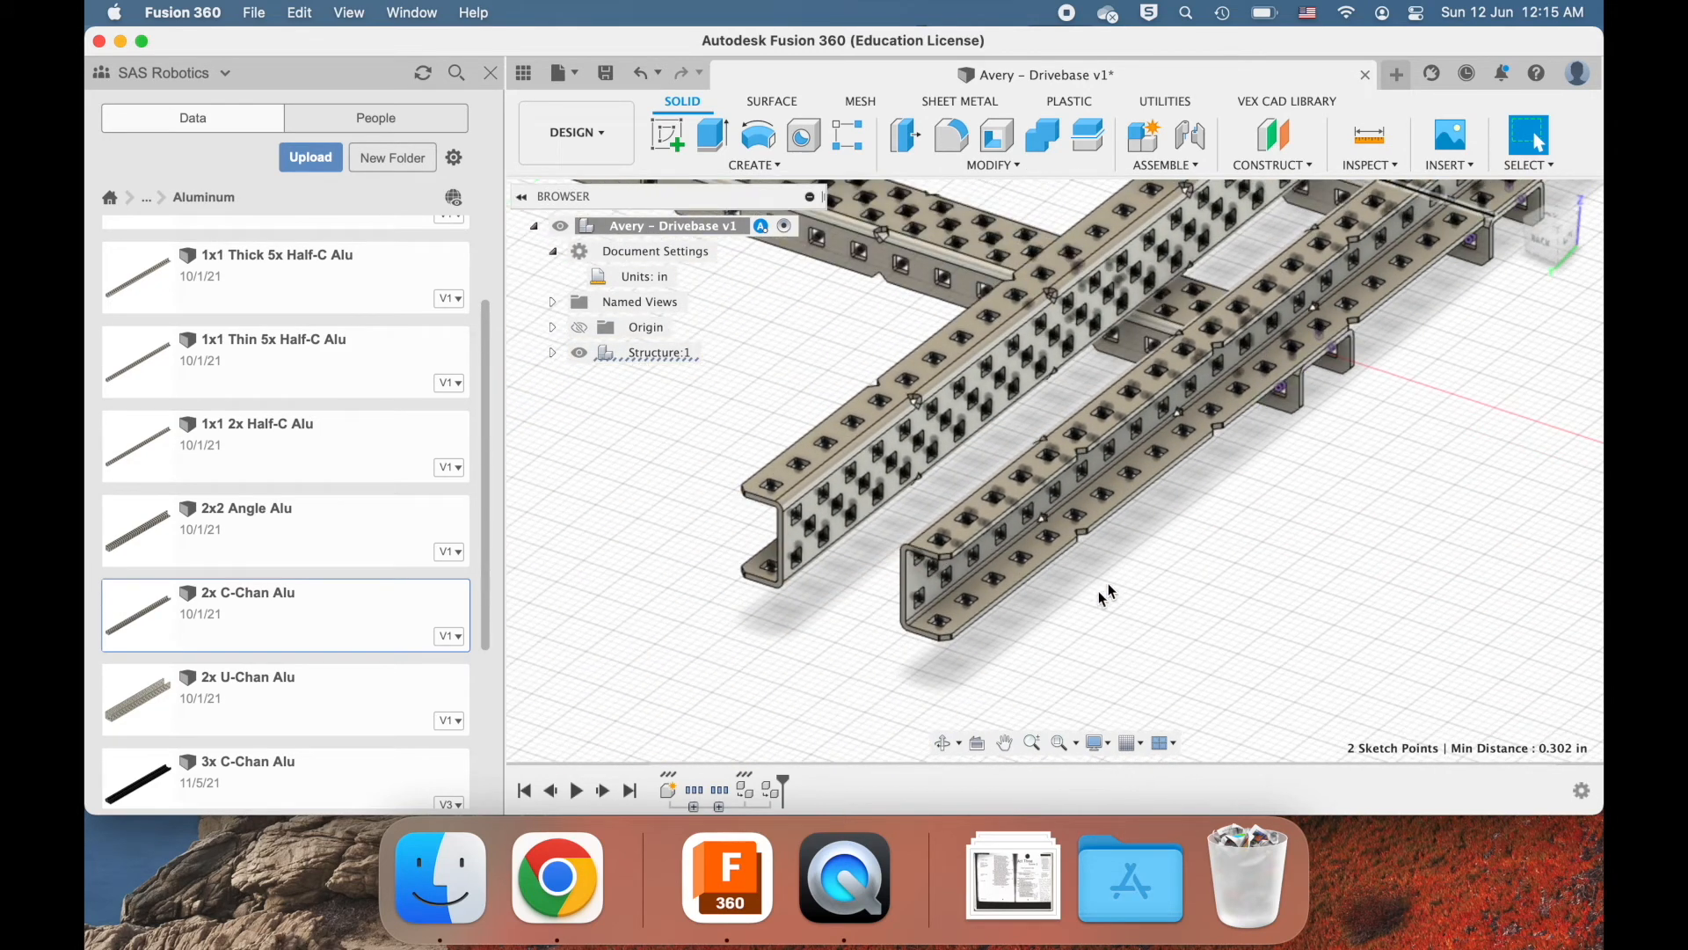
click(966, 632)
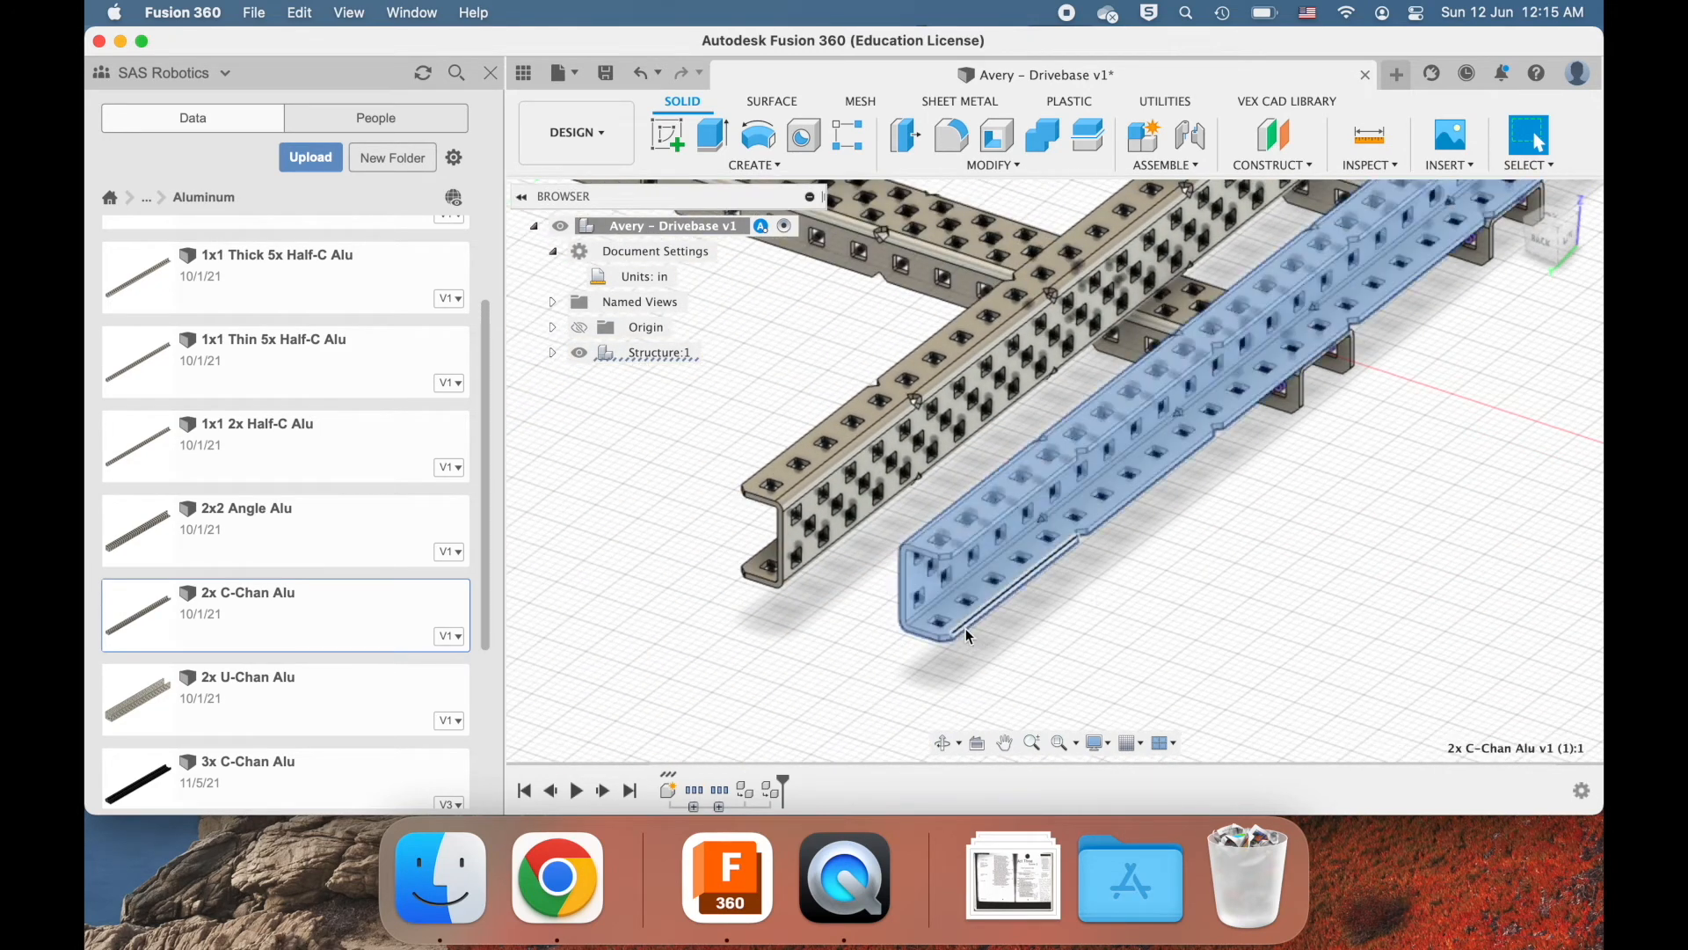
shift+click(810, 554)
shift+double_click(810, 553)
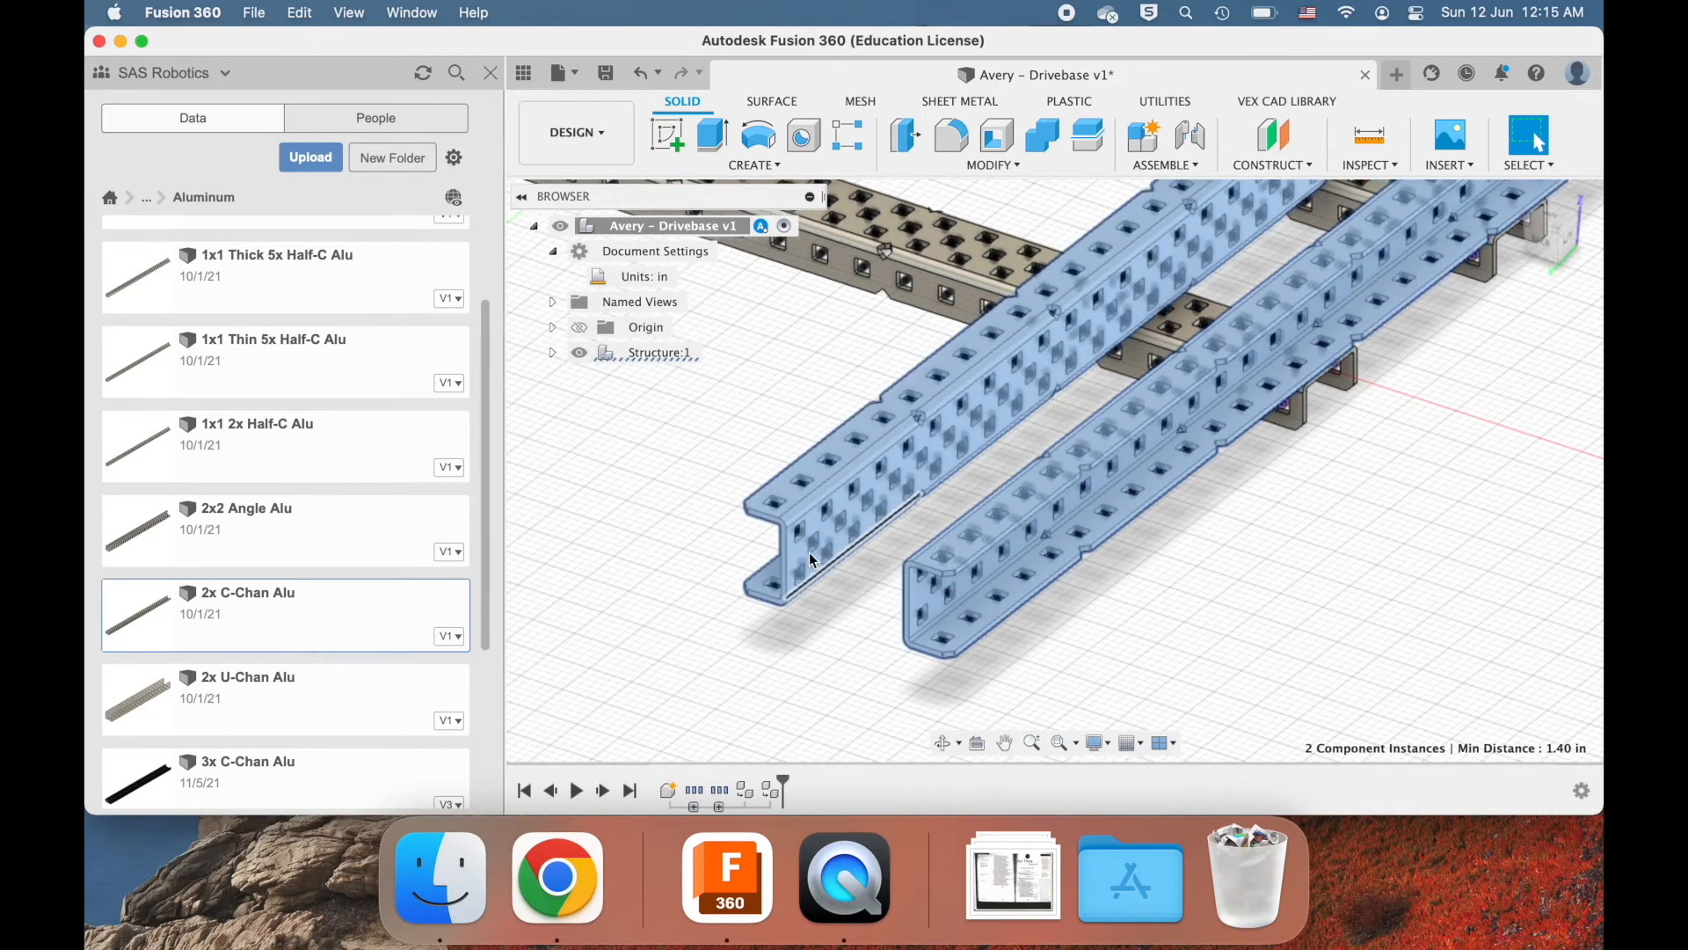
scroll(810, 553, down, 5)
scroll(810, 553, left, 5)
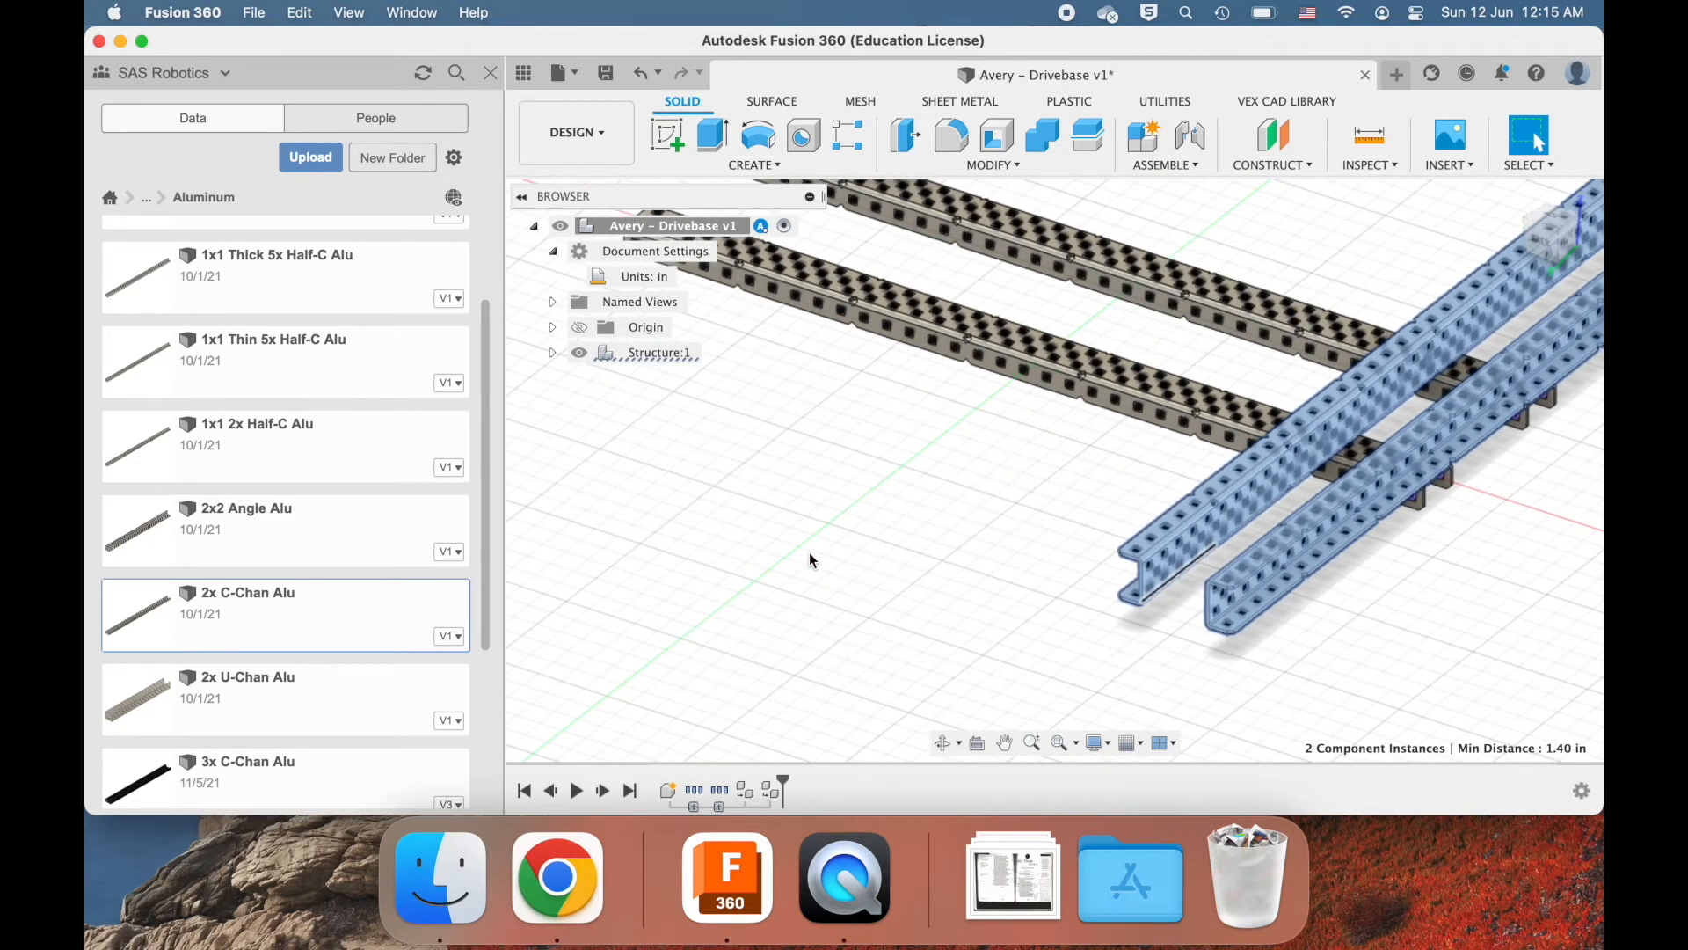
scroll(808, 552, down, 5)
key(m)
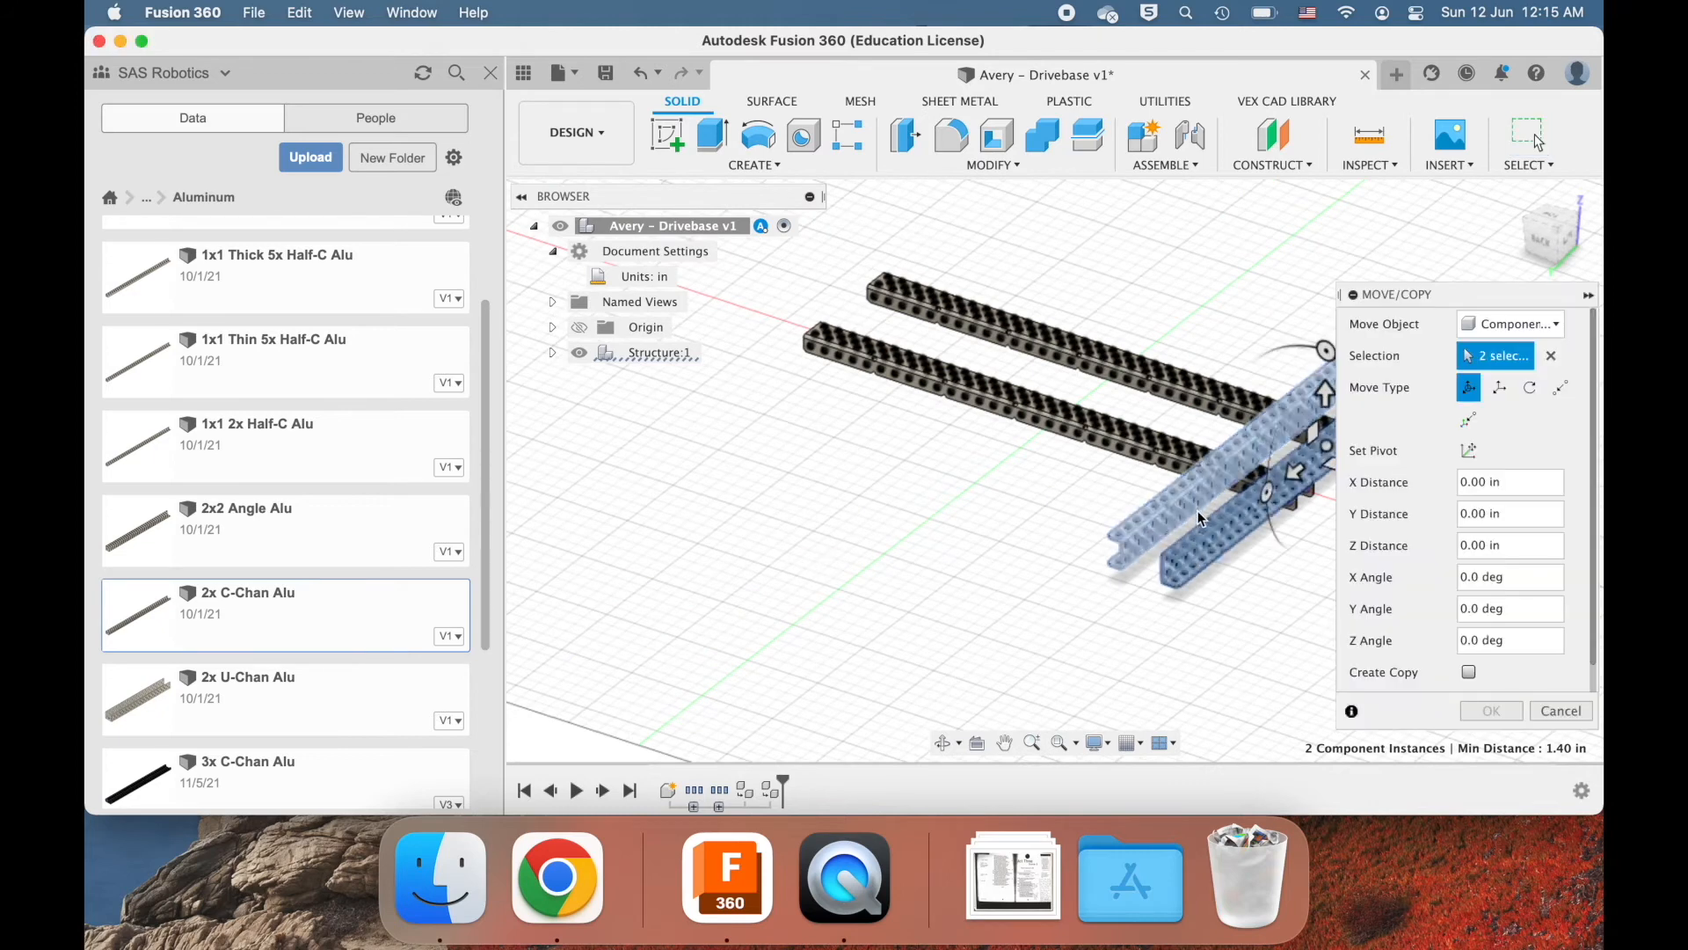
click(1469, 672)
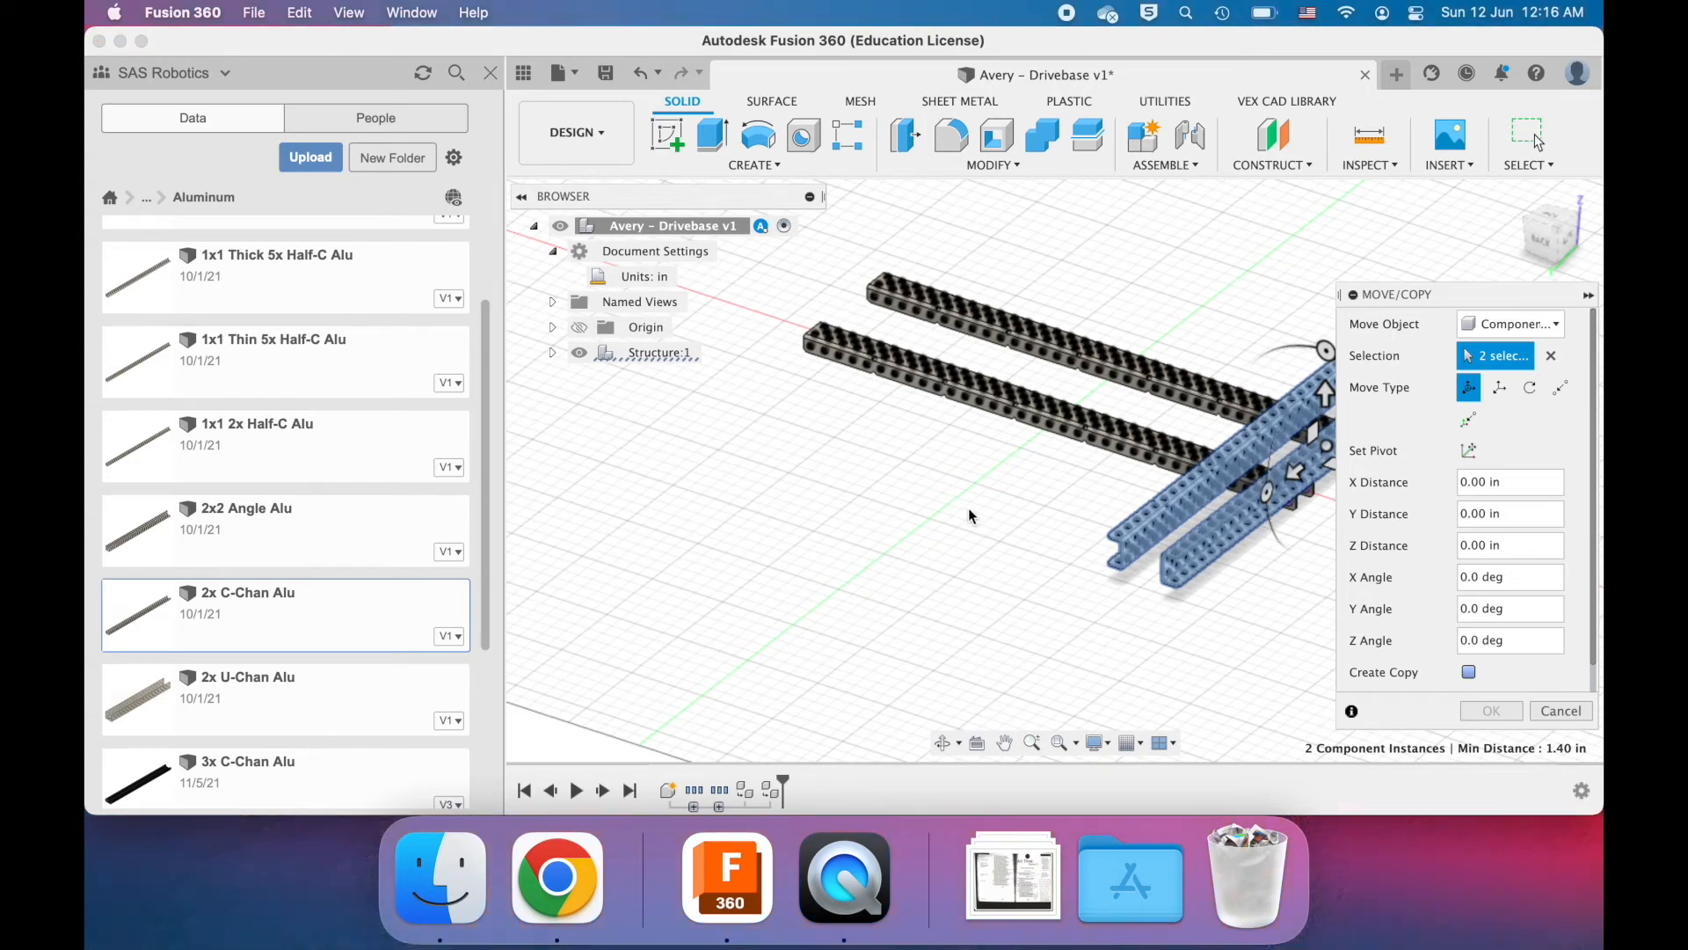
- Offset the copied crossing pair -15 in in Z, towards the parallel channels' opposite ends, after trying -16 in, and accept it
shift+scroll(969, 510, left, 10)
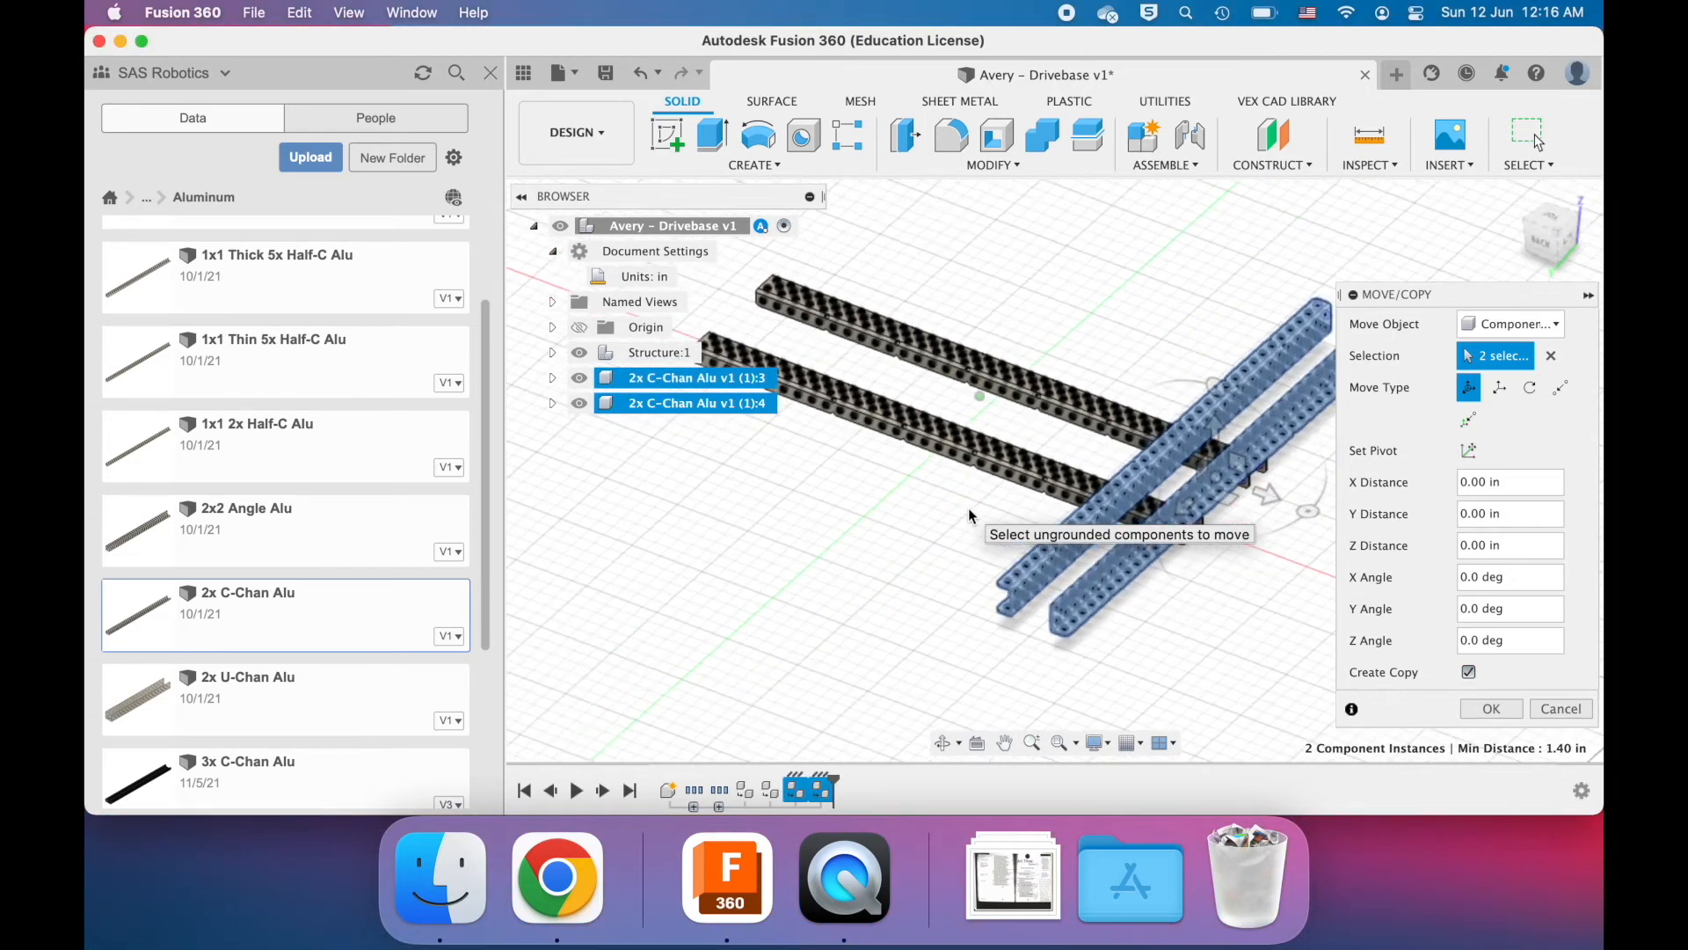
scroll(968, 510, up, 2)
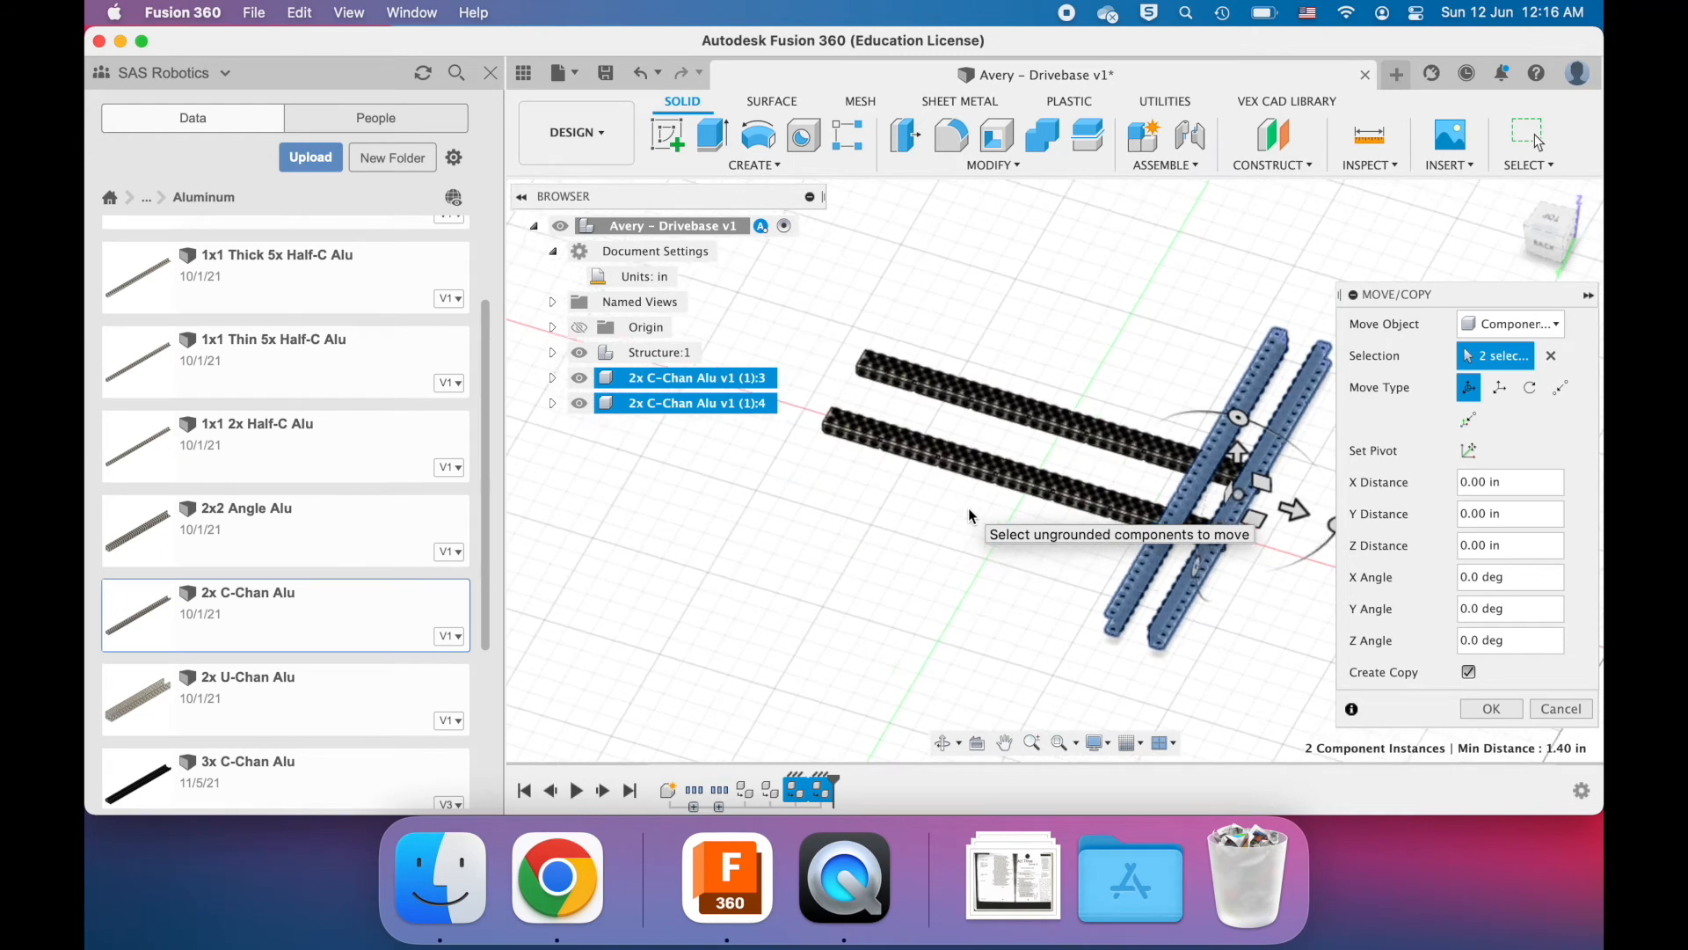
click(1310, 515)
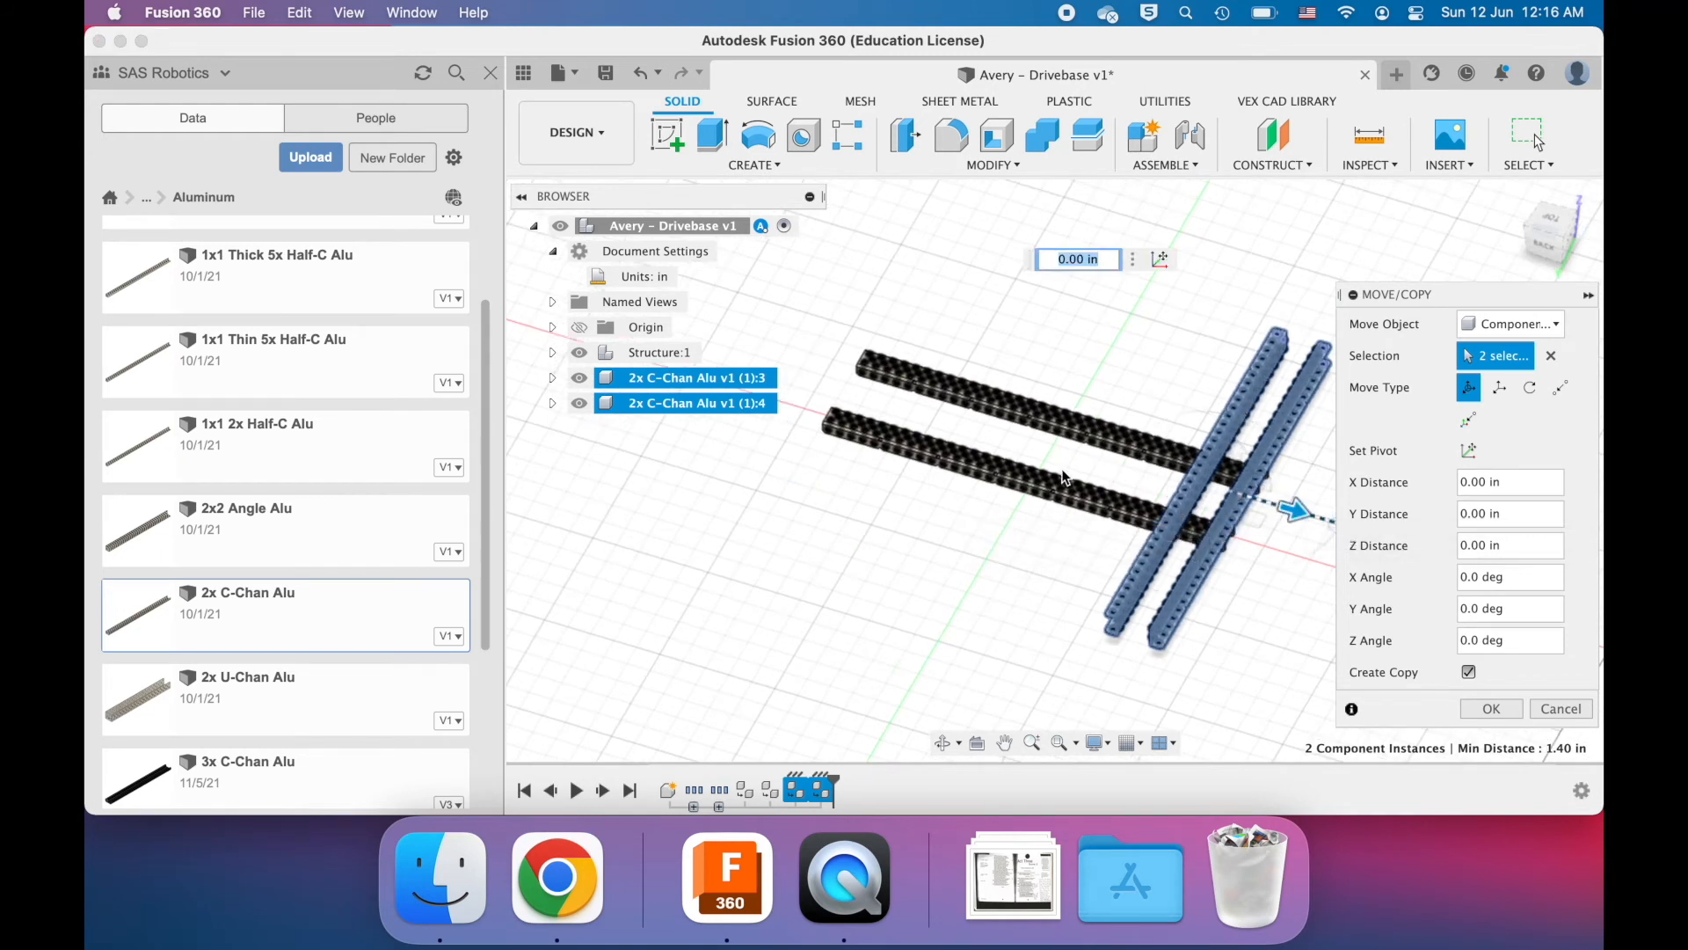
text(-16)
key(Return)
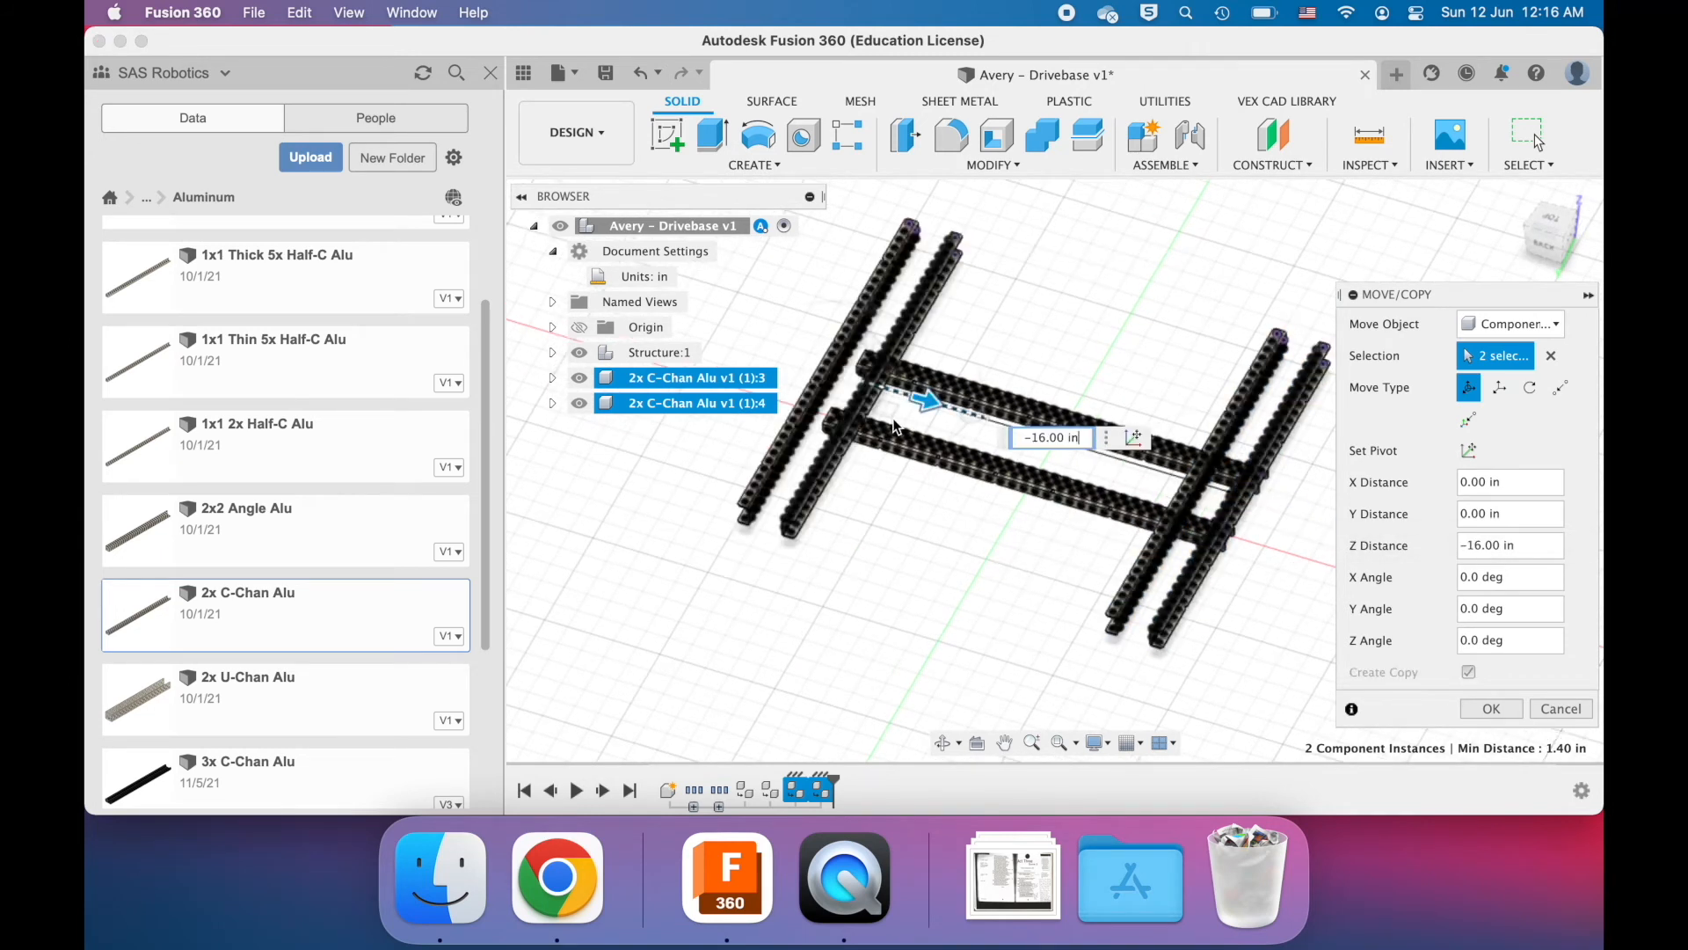
key(Down)
key(Up)
key(Up)
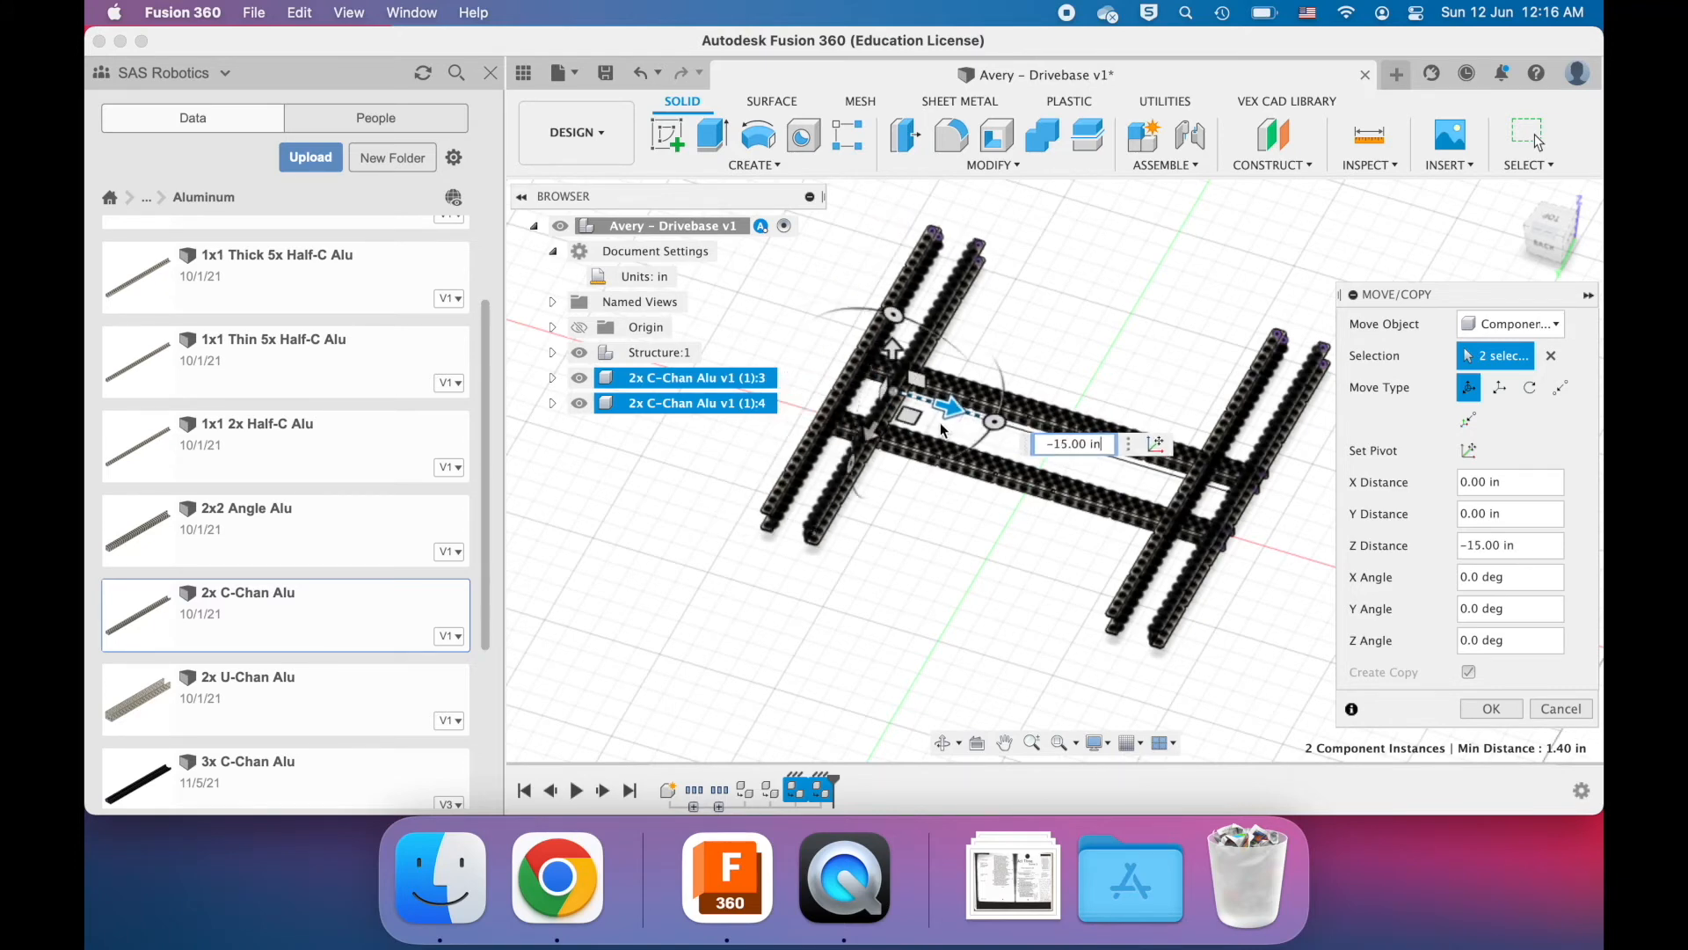
scroll(941, 431, left, 5)
scroll(941, 431, up, 5)
shift+scroll(1028, 479, left, 6)
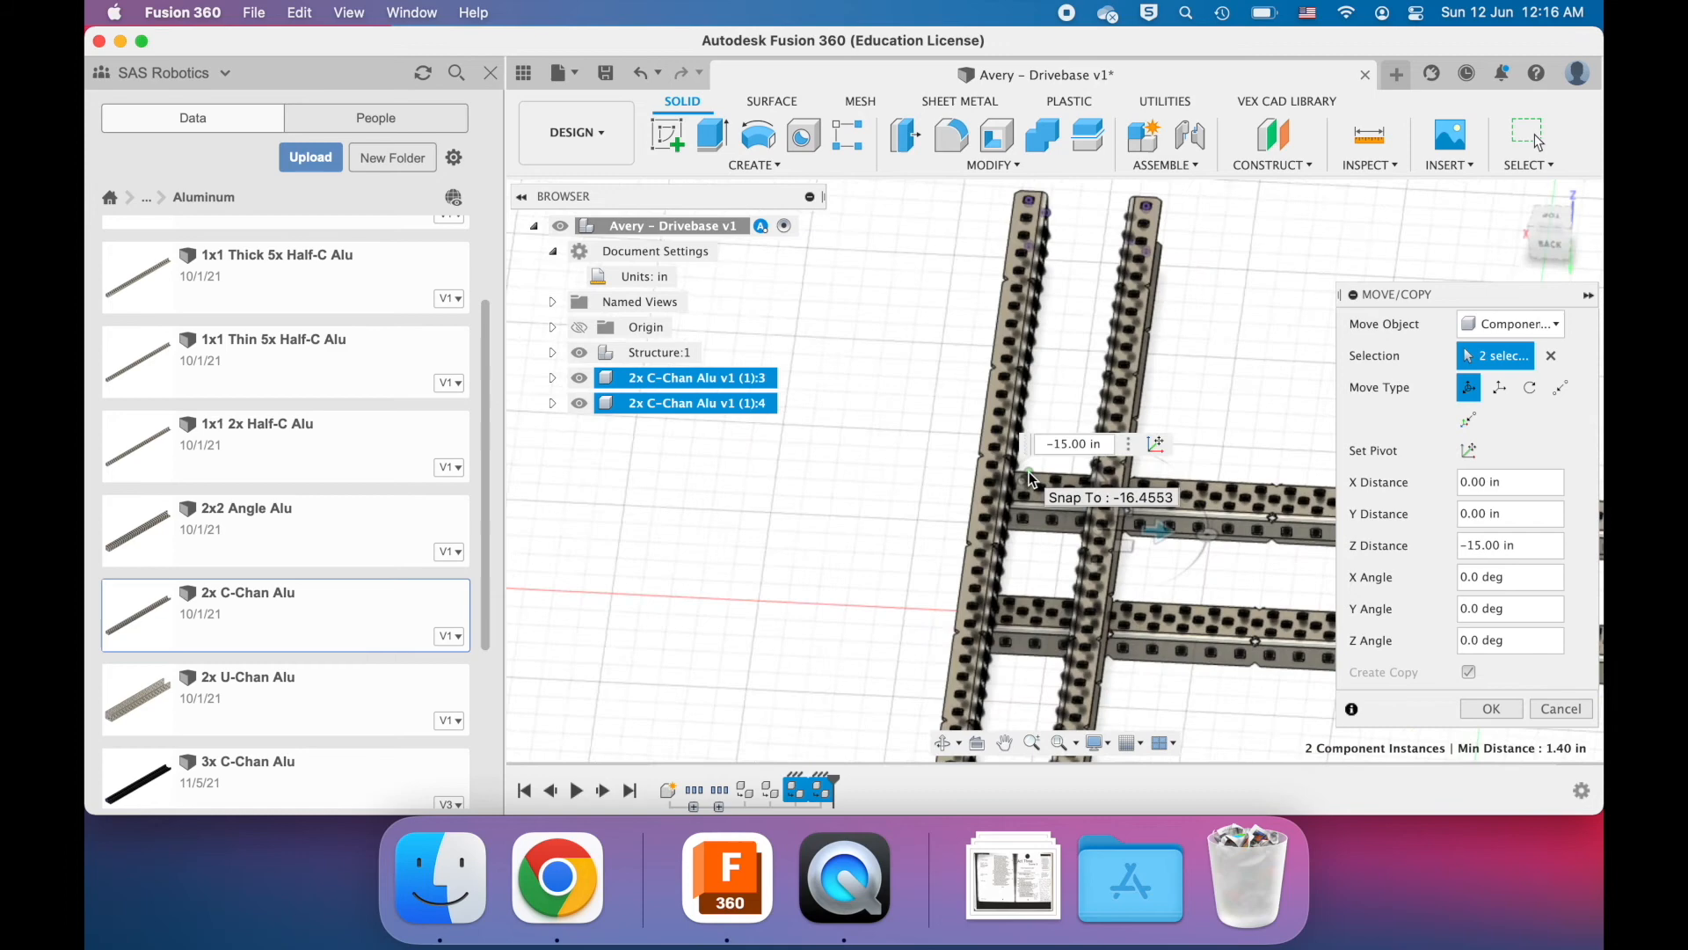
shift+scroll(1030, 479, left, 8)
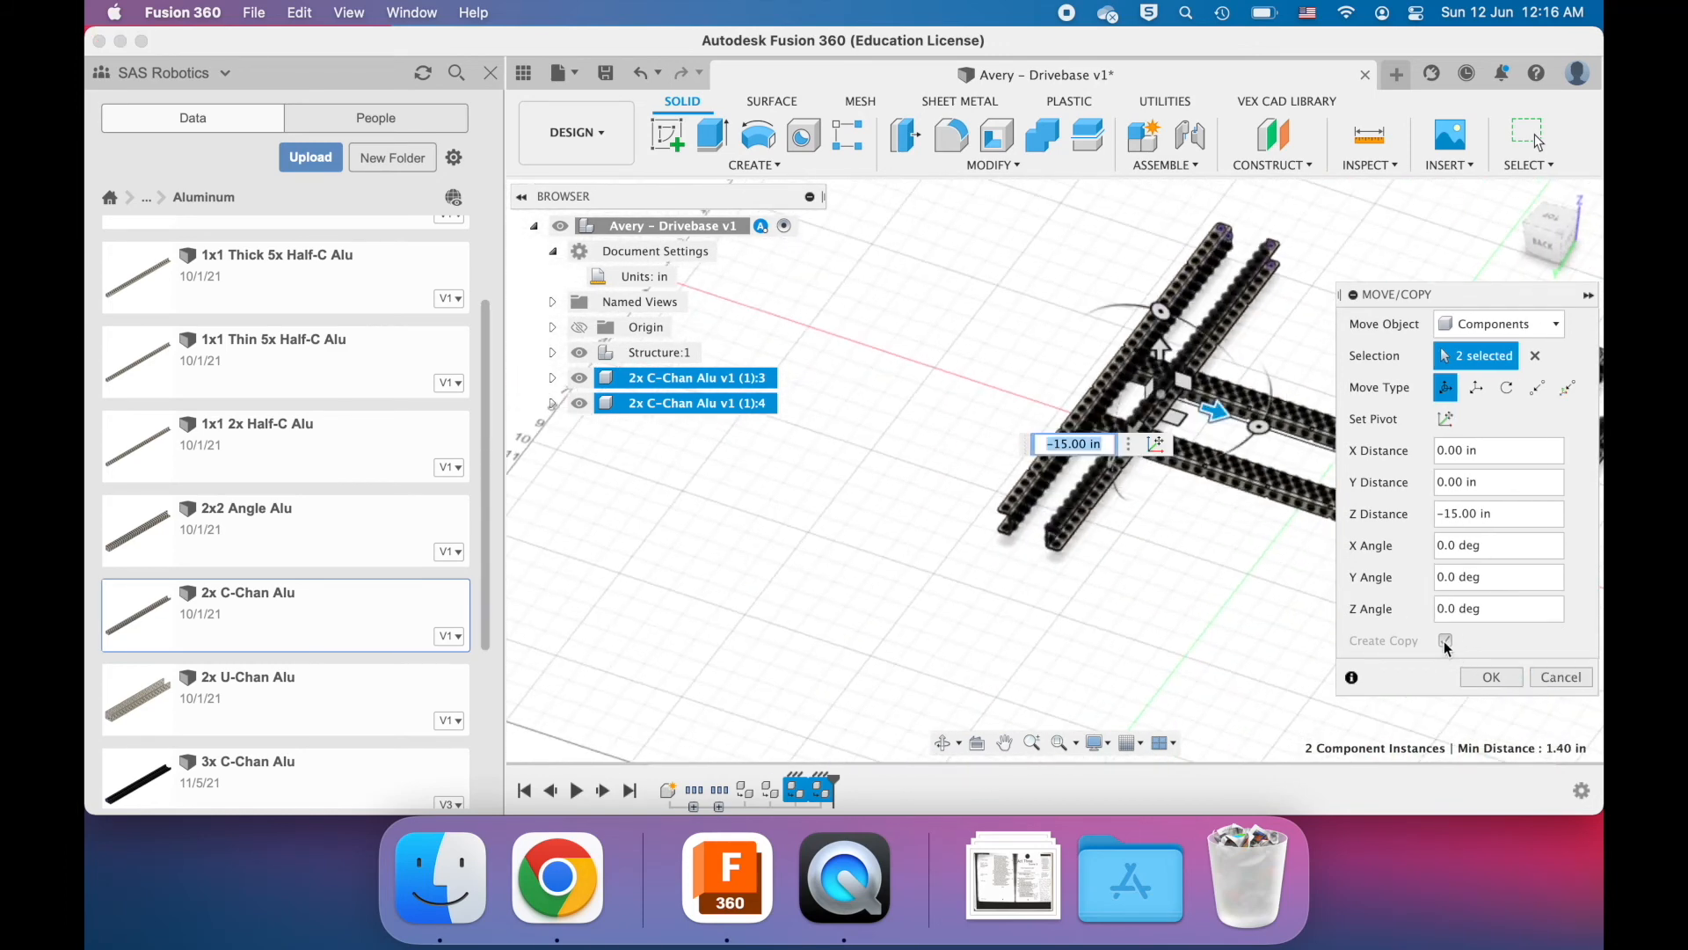
scroll(1157, 608, right, 5)
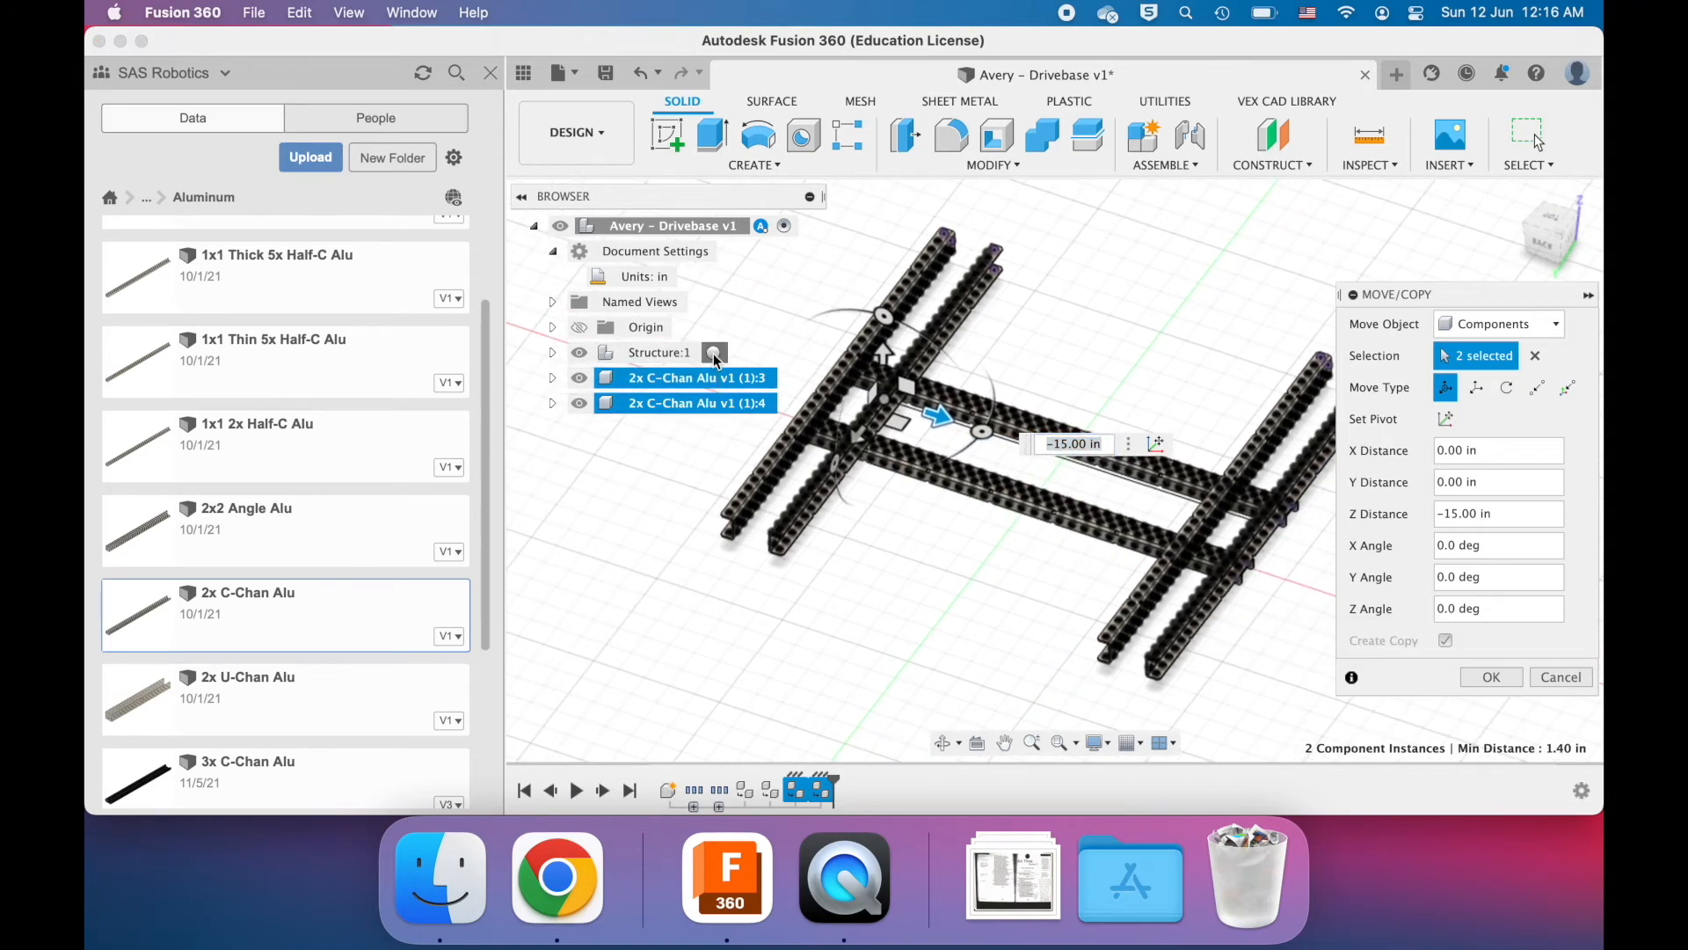
key(Return)
- Check the copied pair's place in the component tree with Structure active, and undo the activation and the copy
click(714, 353)
click(717, 352)
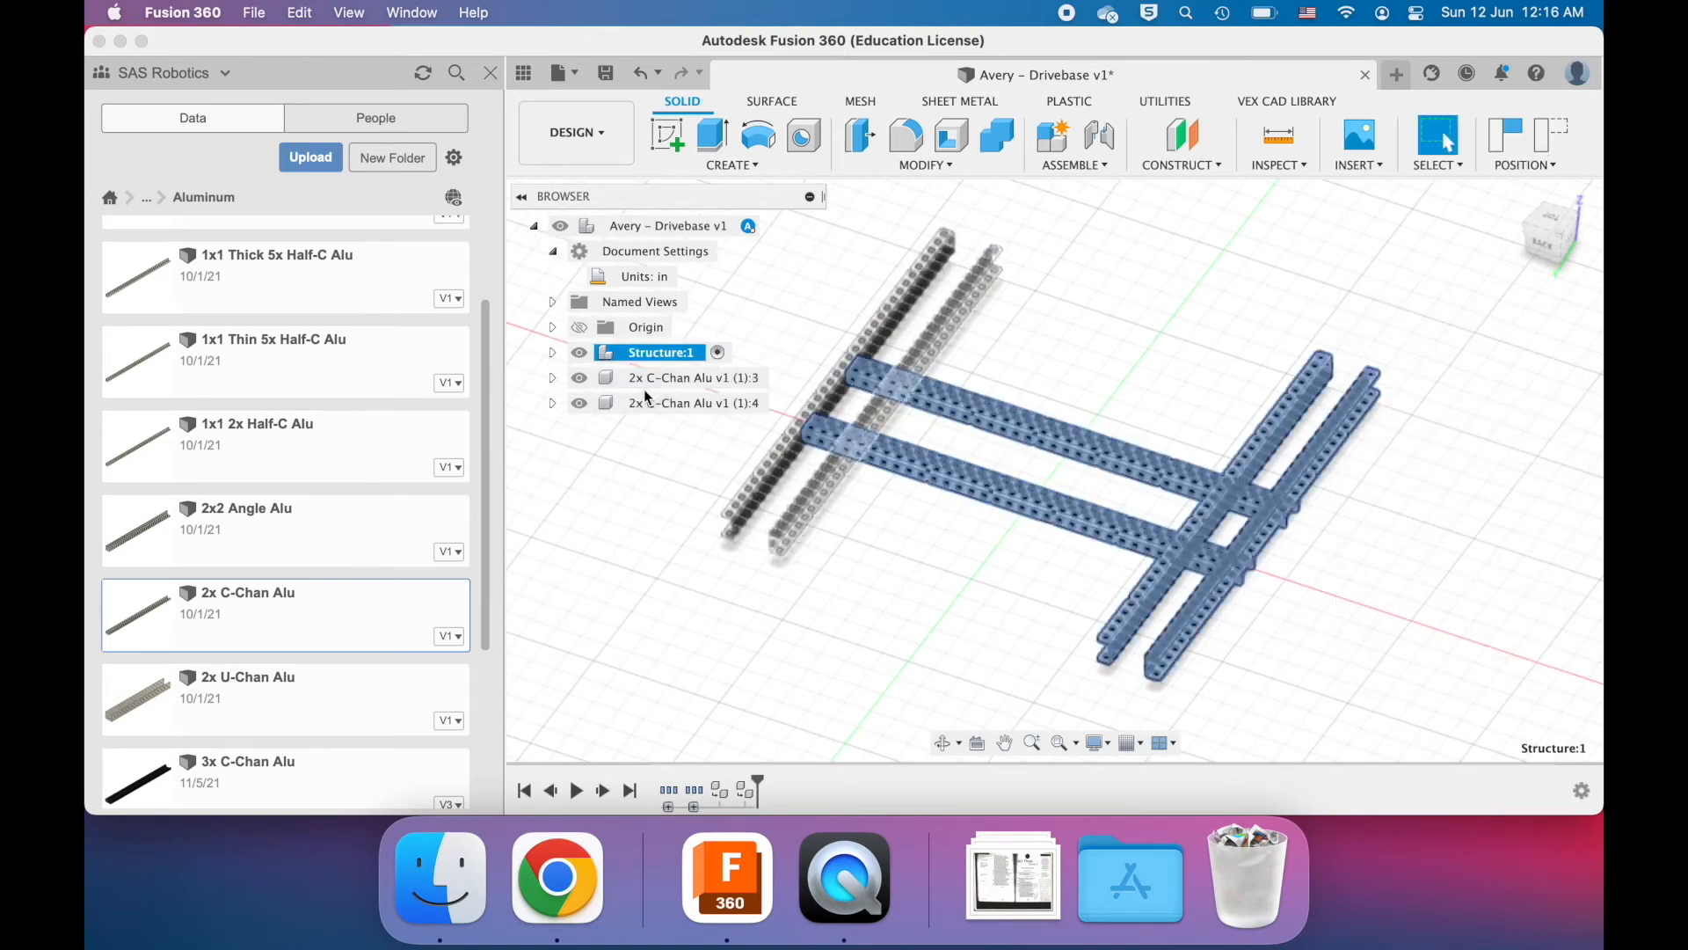
click(1046, 371)
key(super+z)
key(super+z)
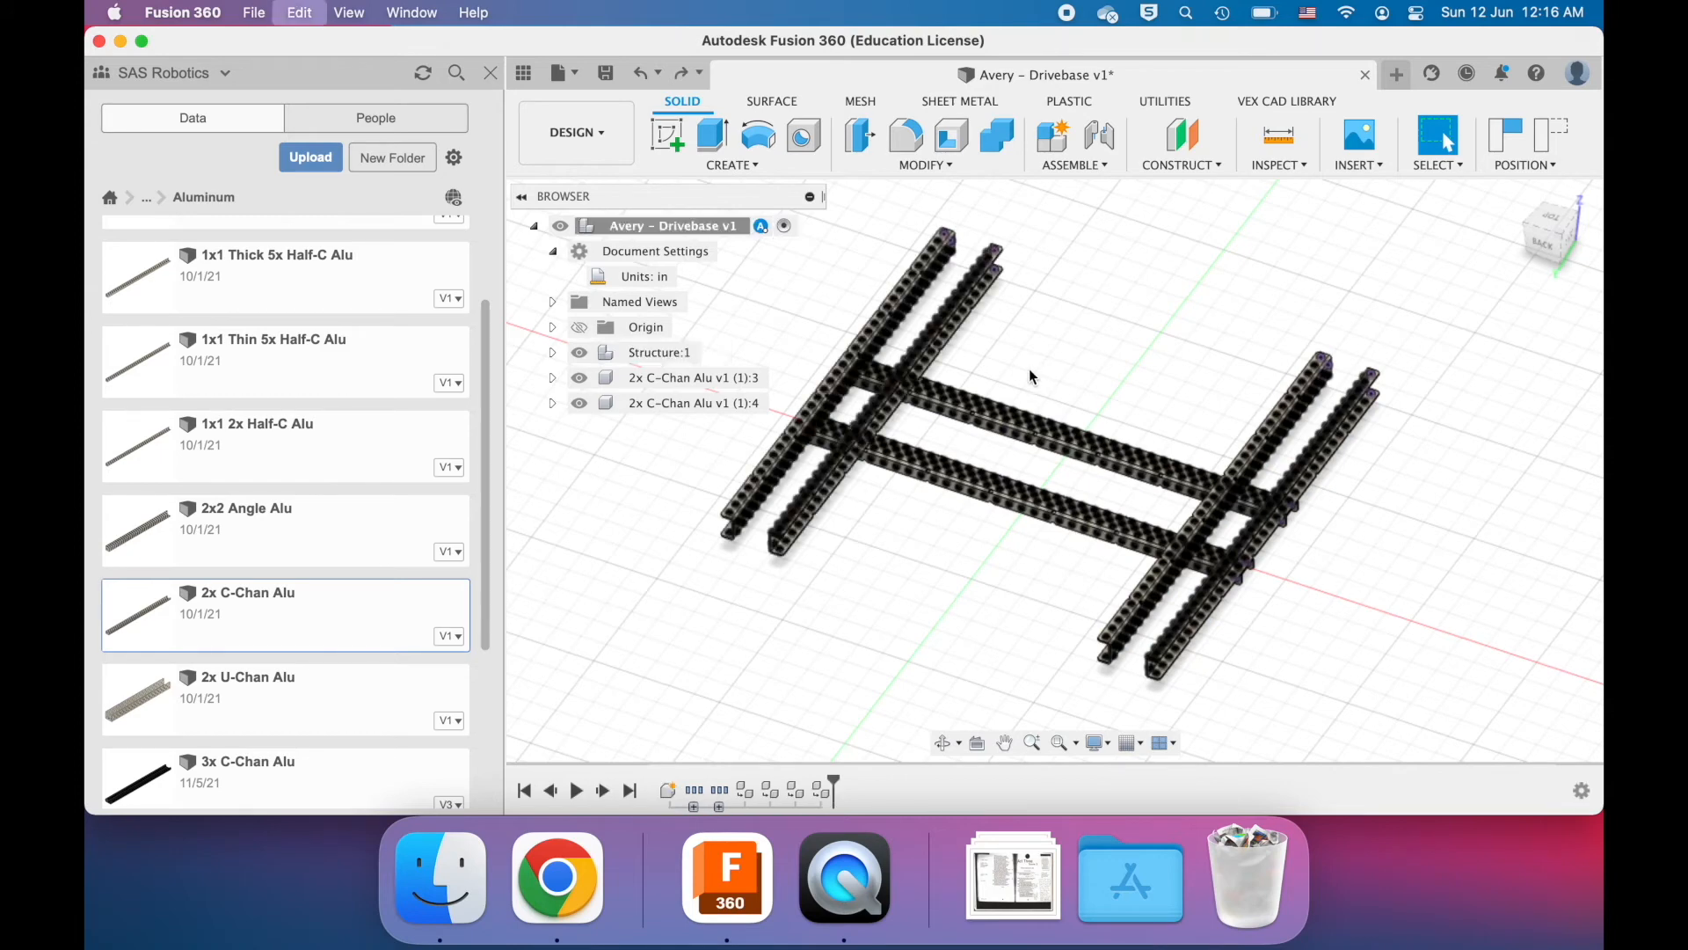
click(672, 351)
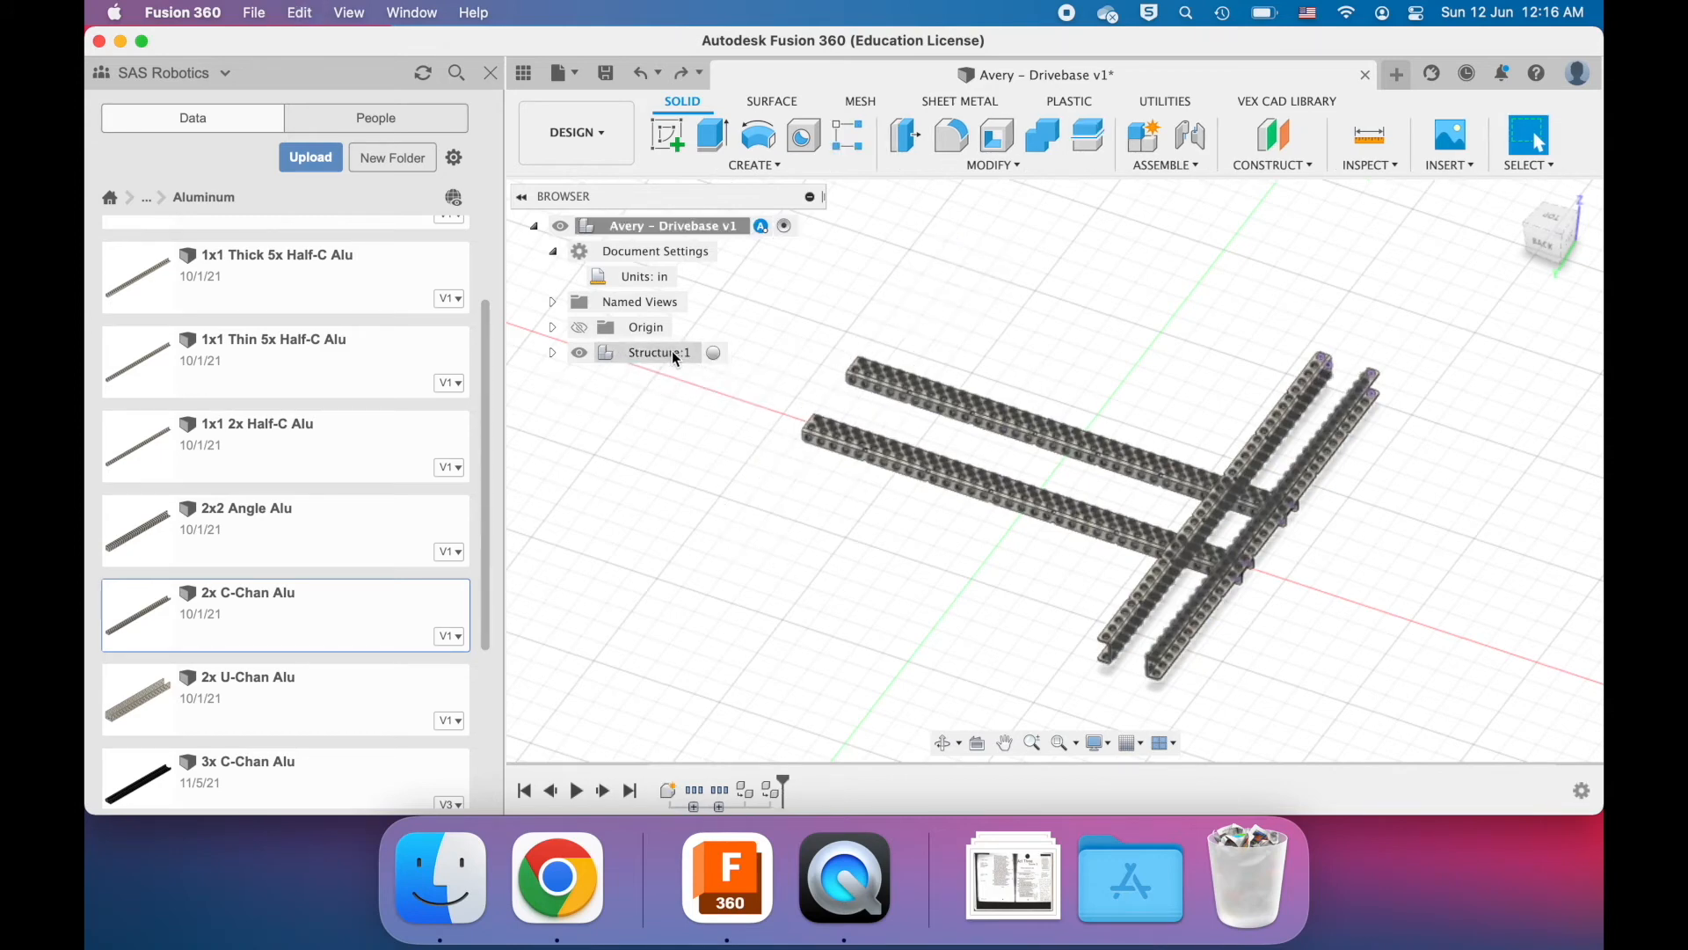
- Activate the Structure component
click(719, 353)
click(580, 435)
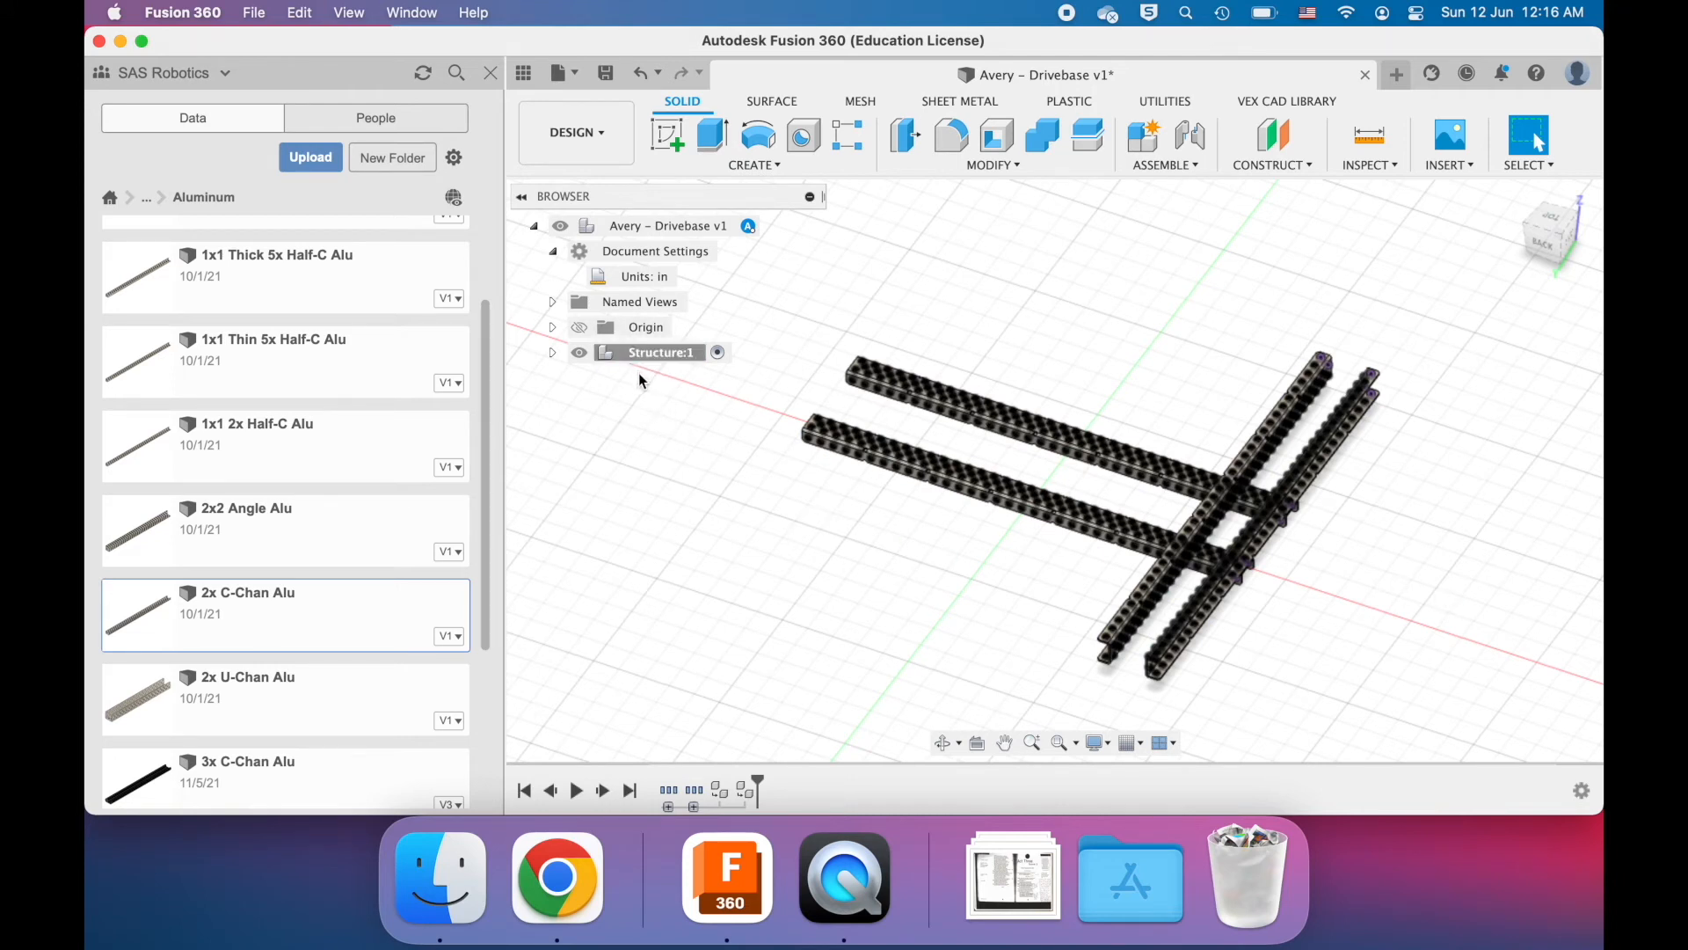
mouse_move(772, 228)
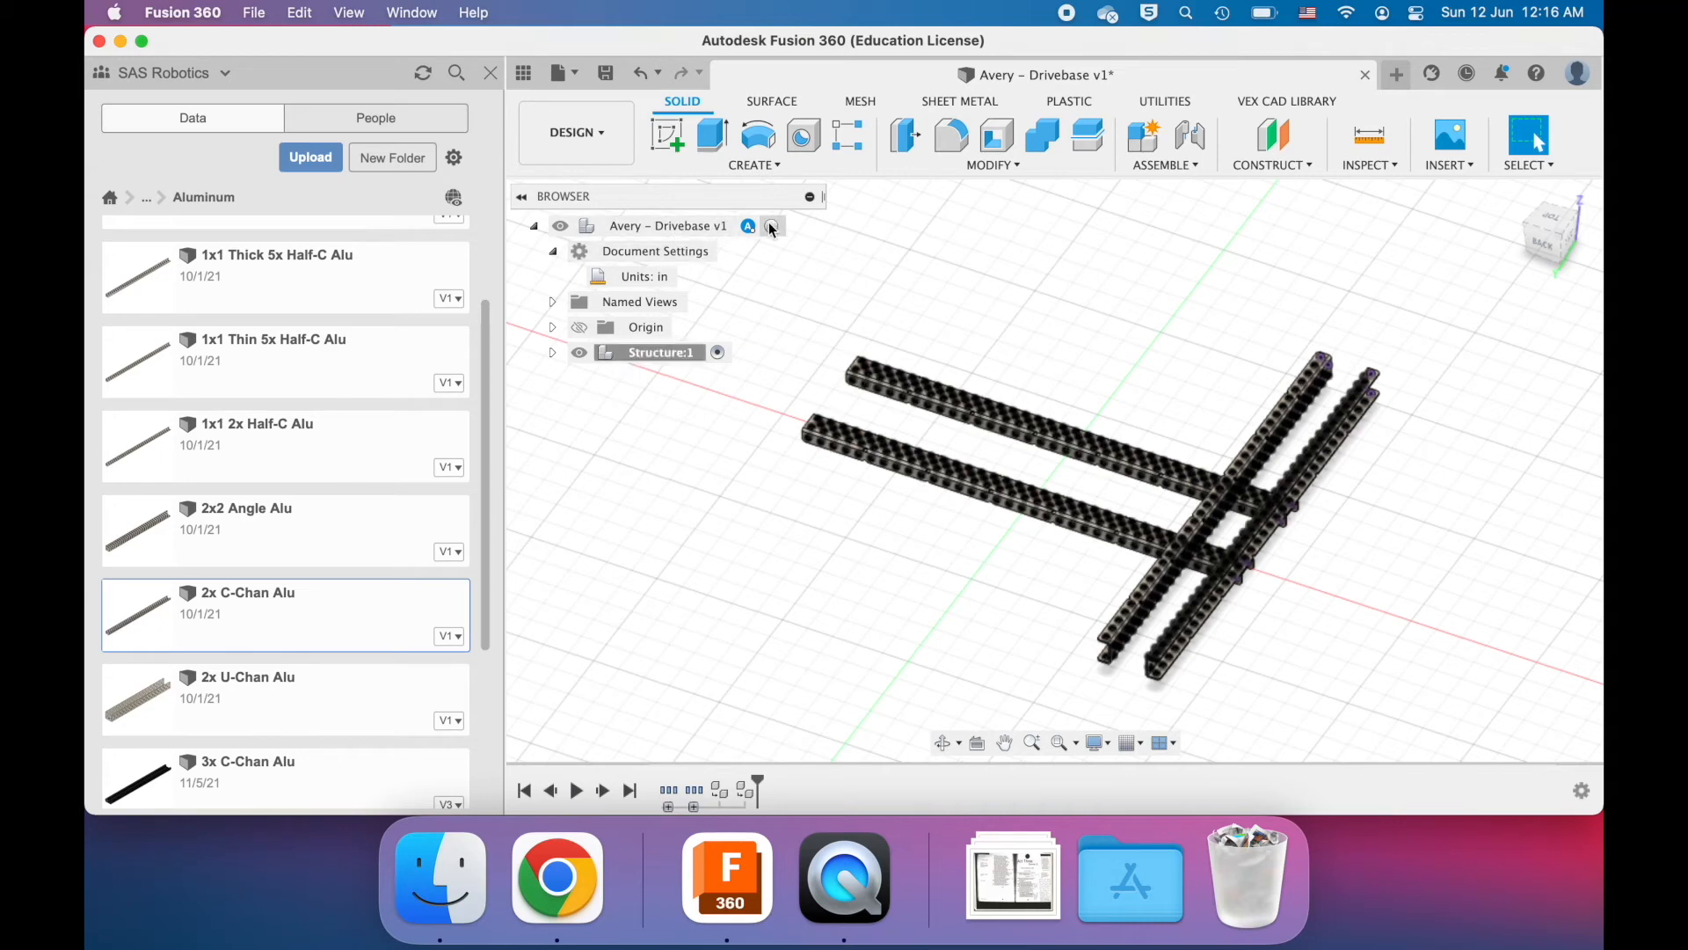
click(697, 354)
click(717, 352)
- Start moving the two crossing C-channels inside the active Structure component with Create Copy enabled
scroll(851, 540, up, 5)
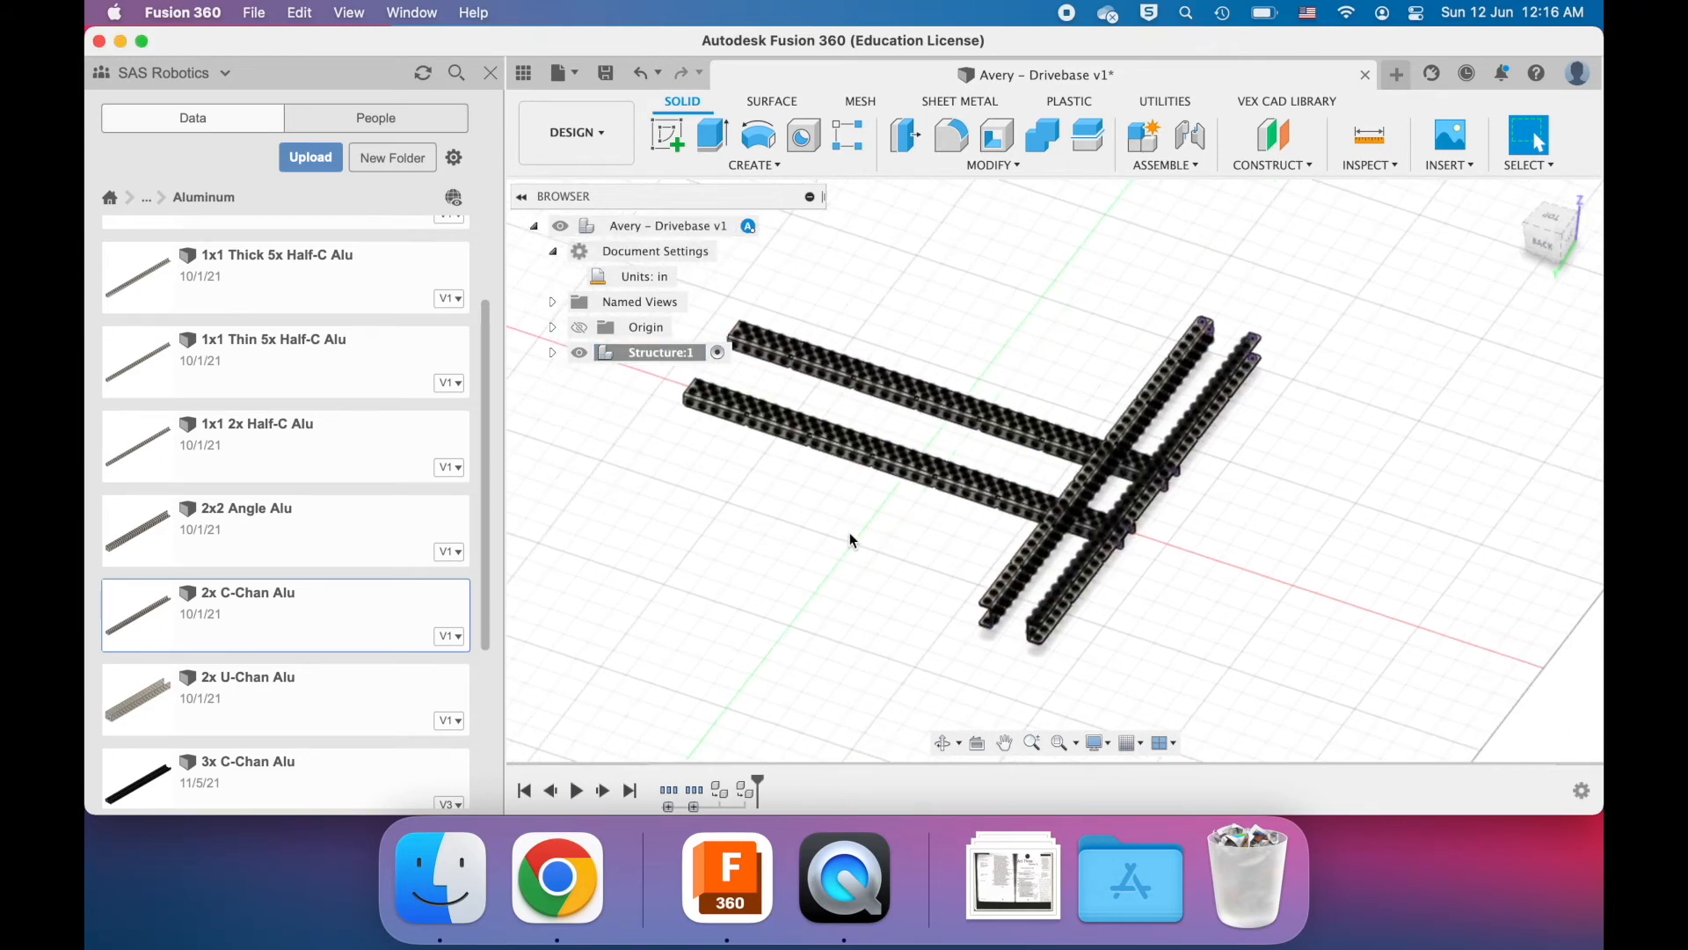
scroll(849, 531, up, 2)
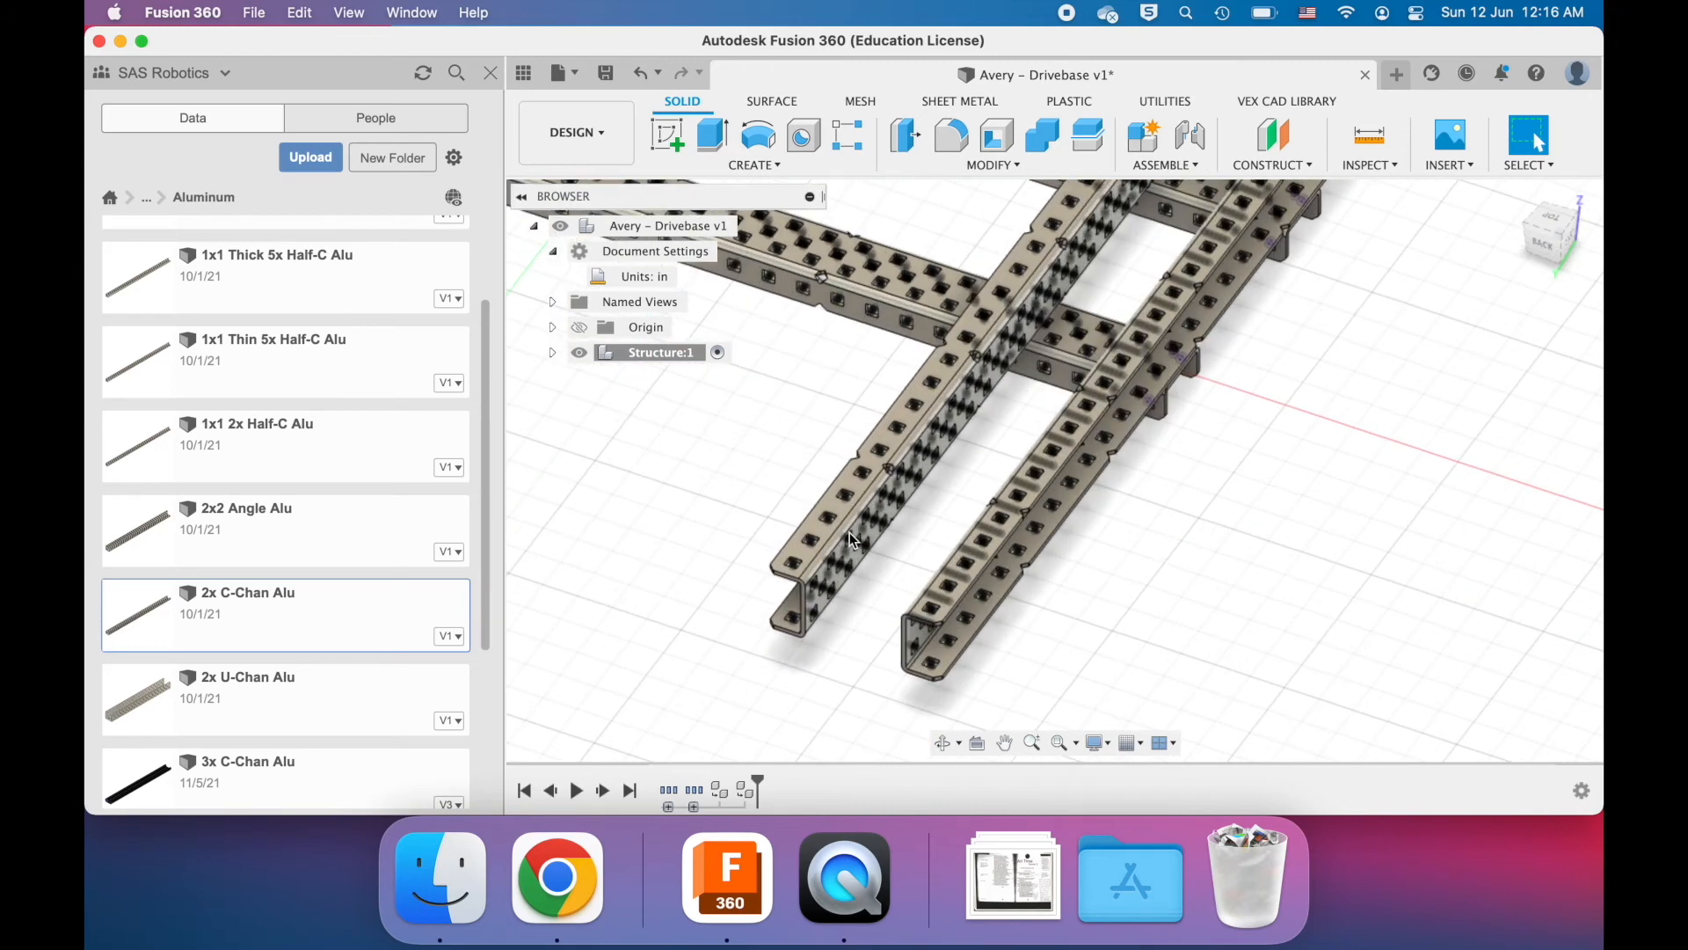
click(850, 531)
shift+click(957, 669)
scroll(1099, 671, down, 3)
scroll(1100, 670, down, 3)
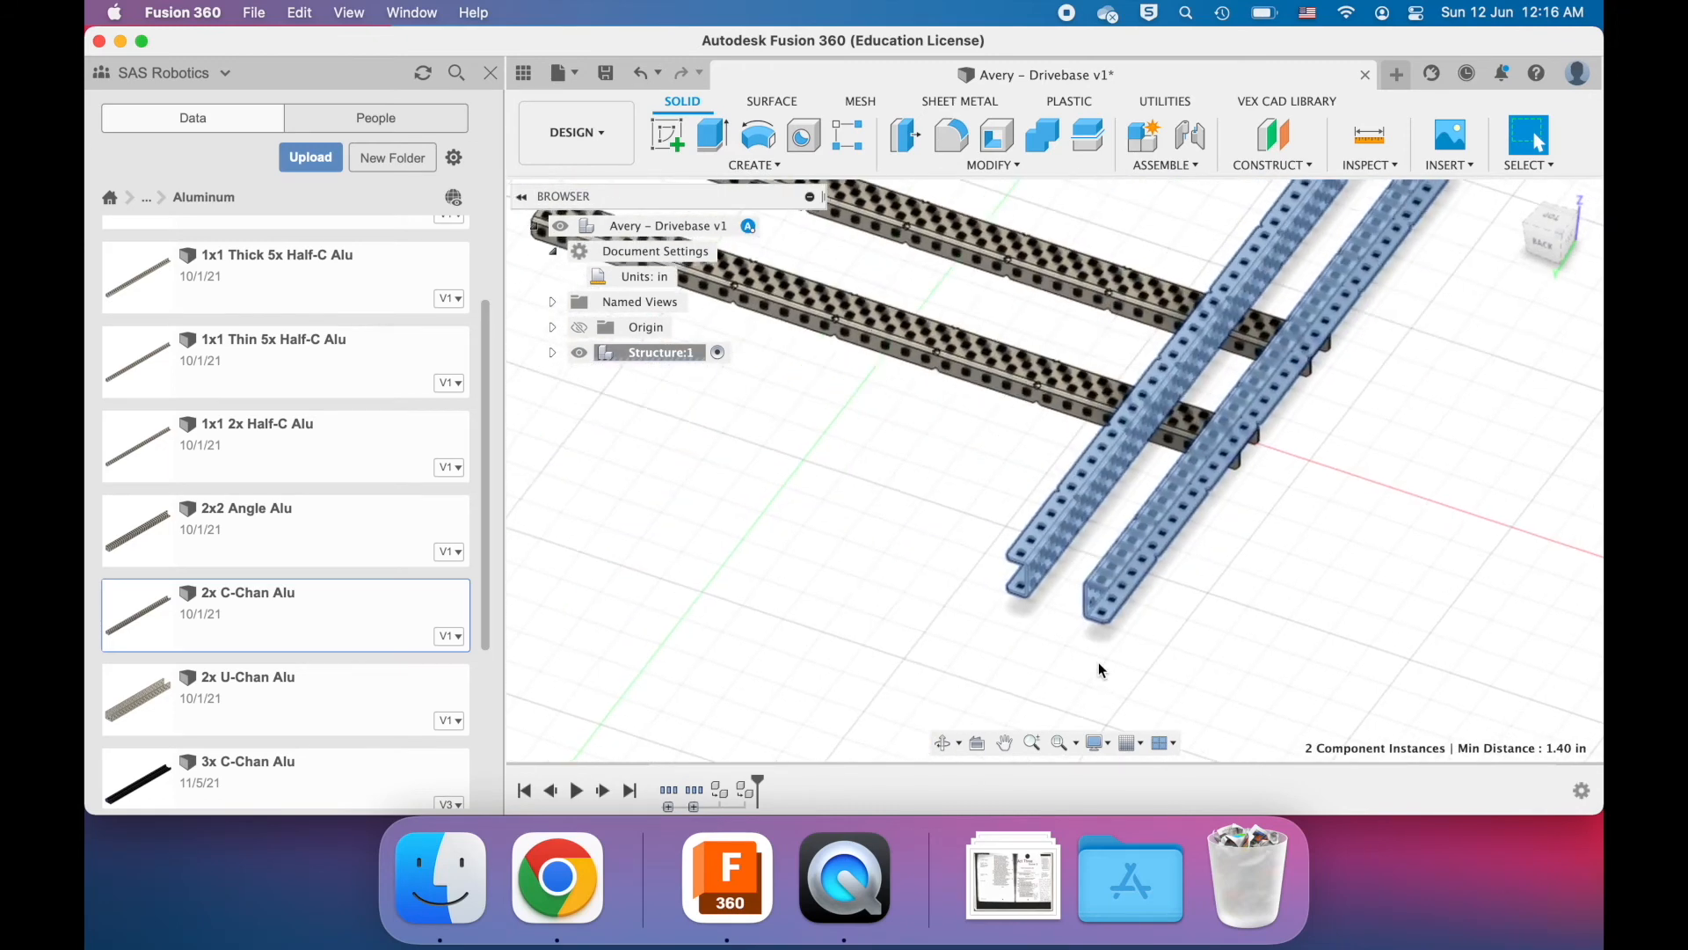
key(m)
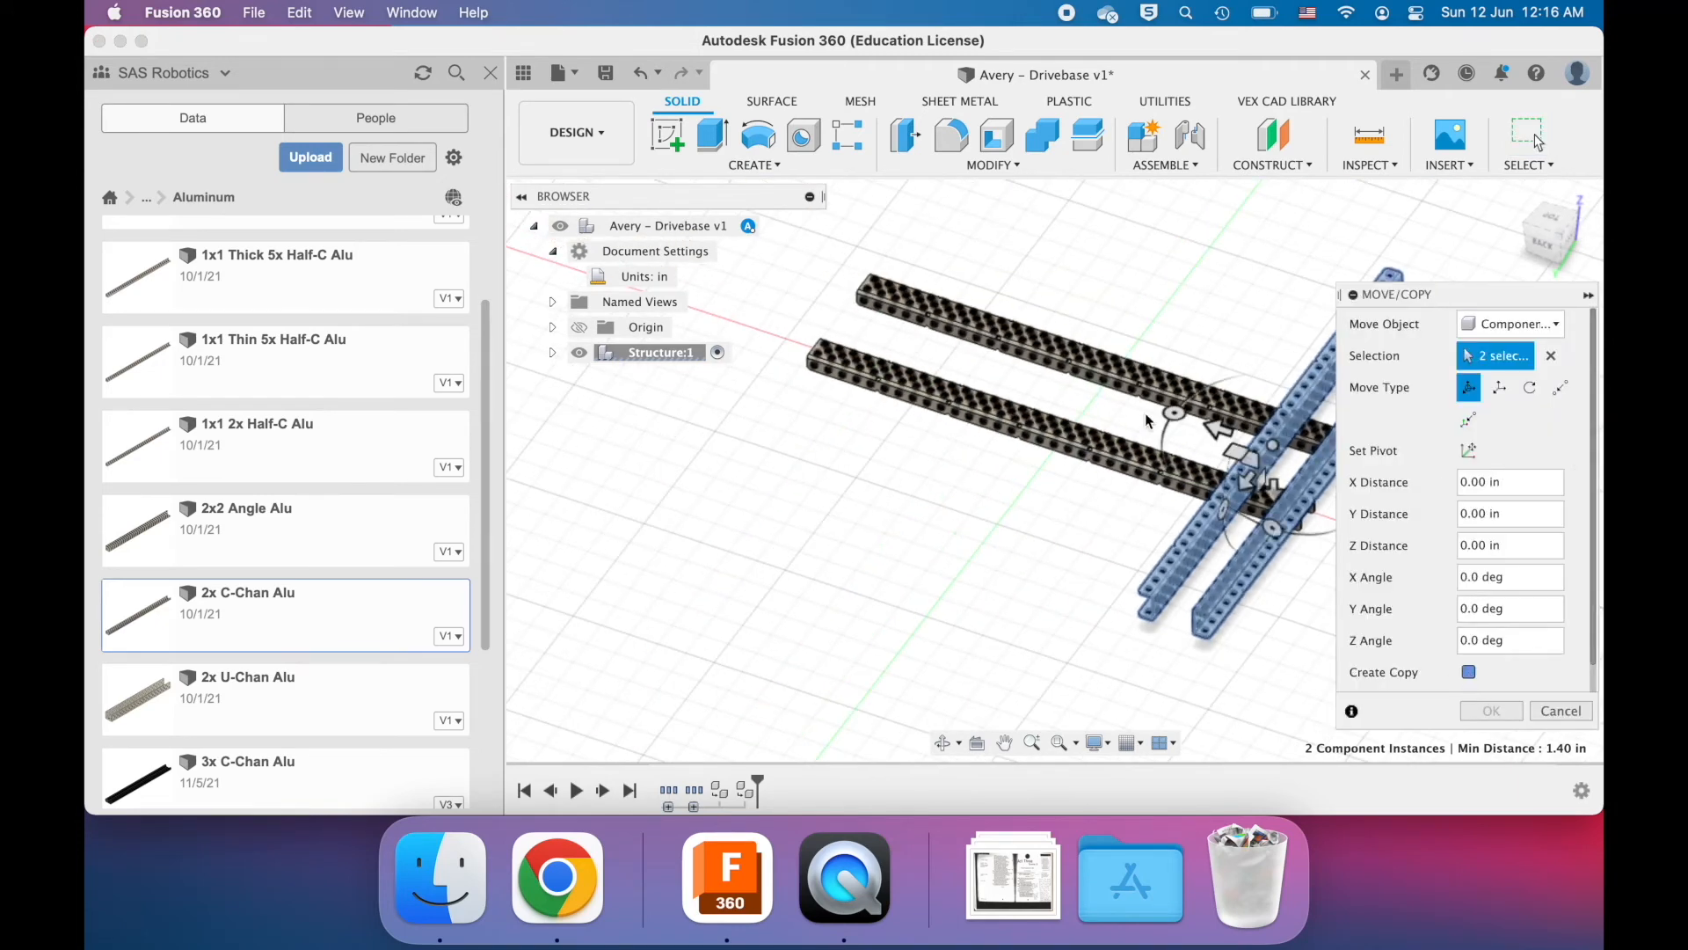
- Place the copied crossing pair at a Z distance of 15 in, near the parallel channels' opposite ends, and accept the copy
drag(1216, 430, 1081, 400)
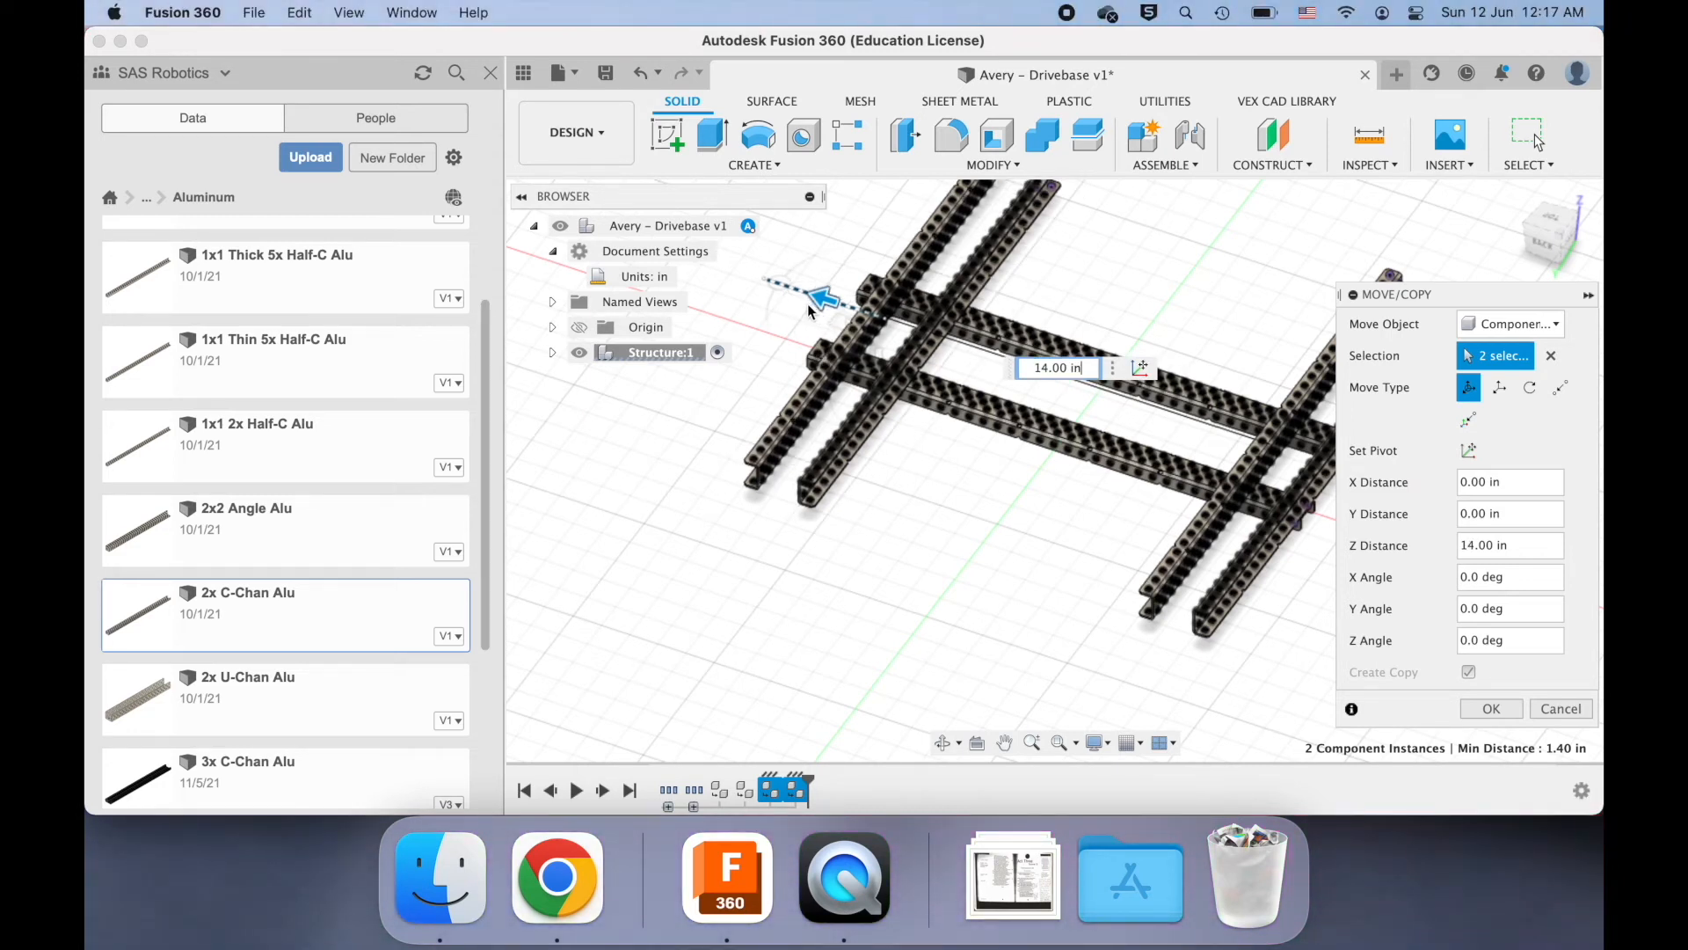
drag(798, 298, 798, 298)
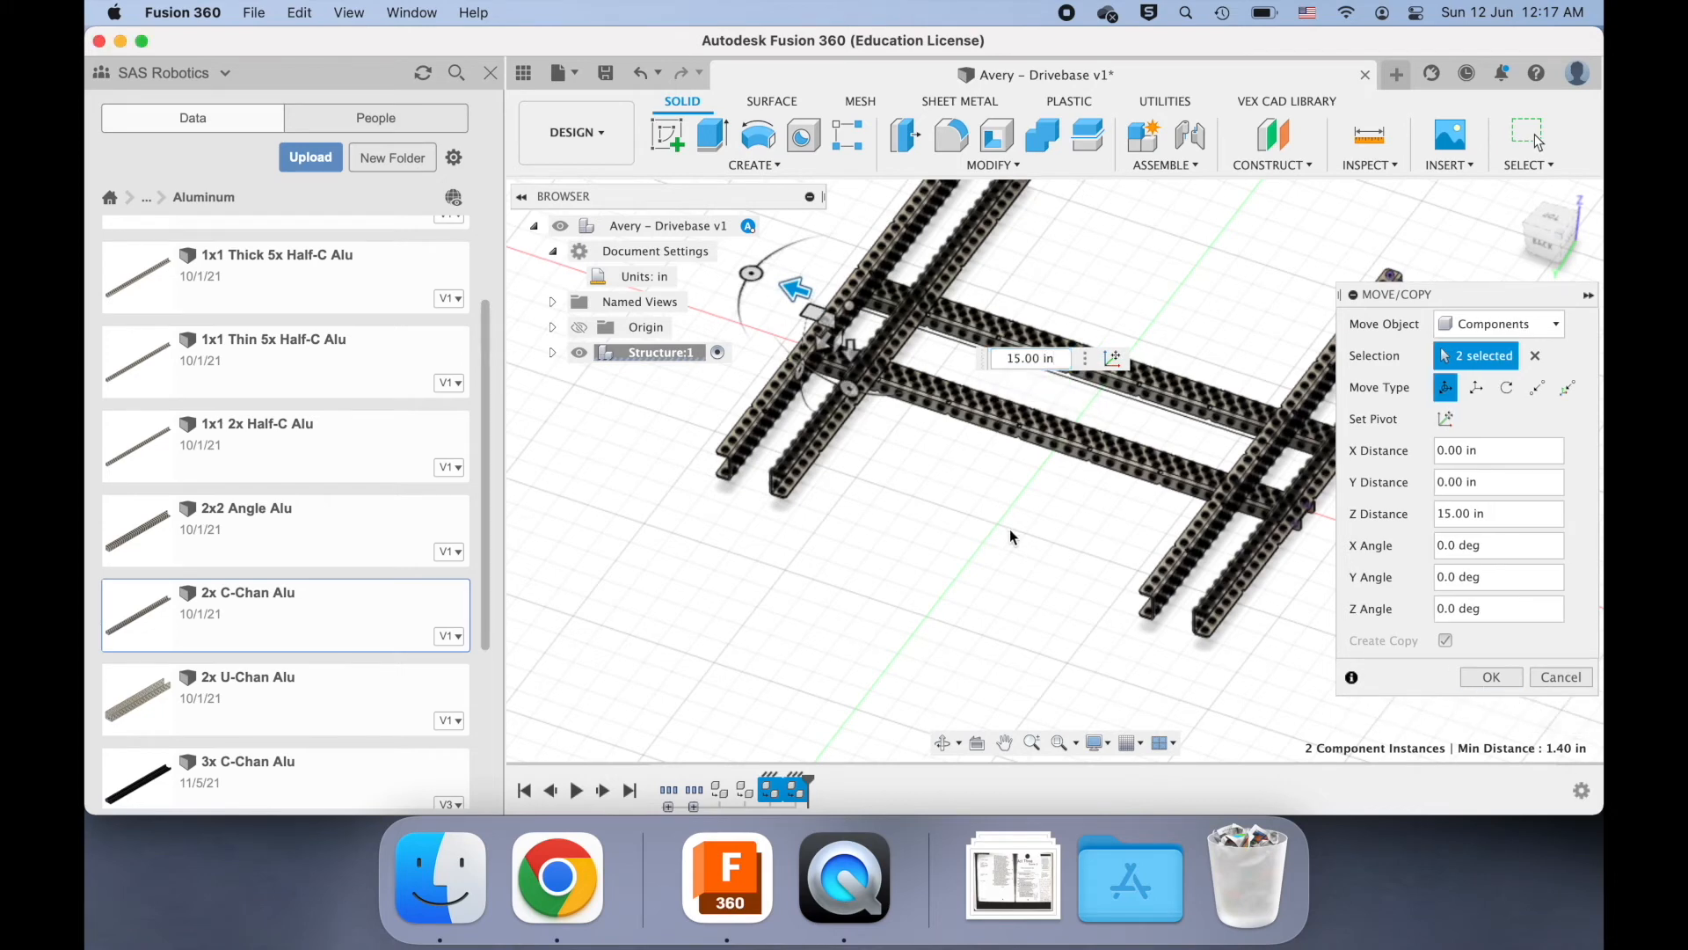
scroll(1010, 535, left, 5)
scroll(1010, 535, right, 10)
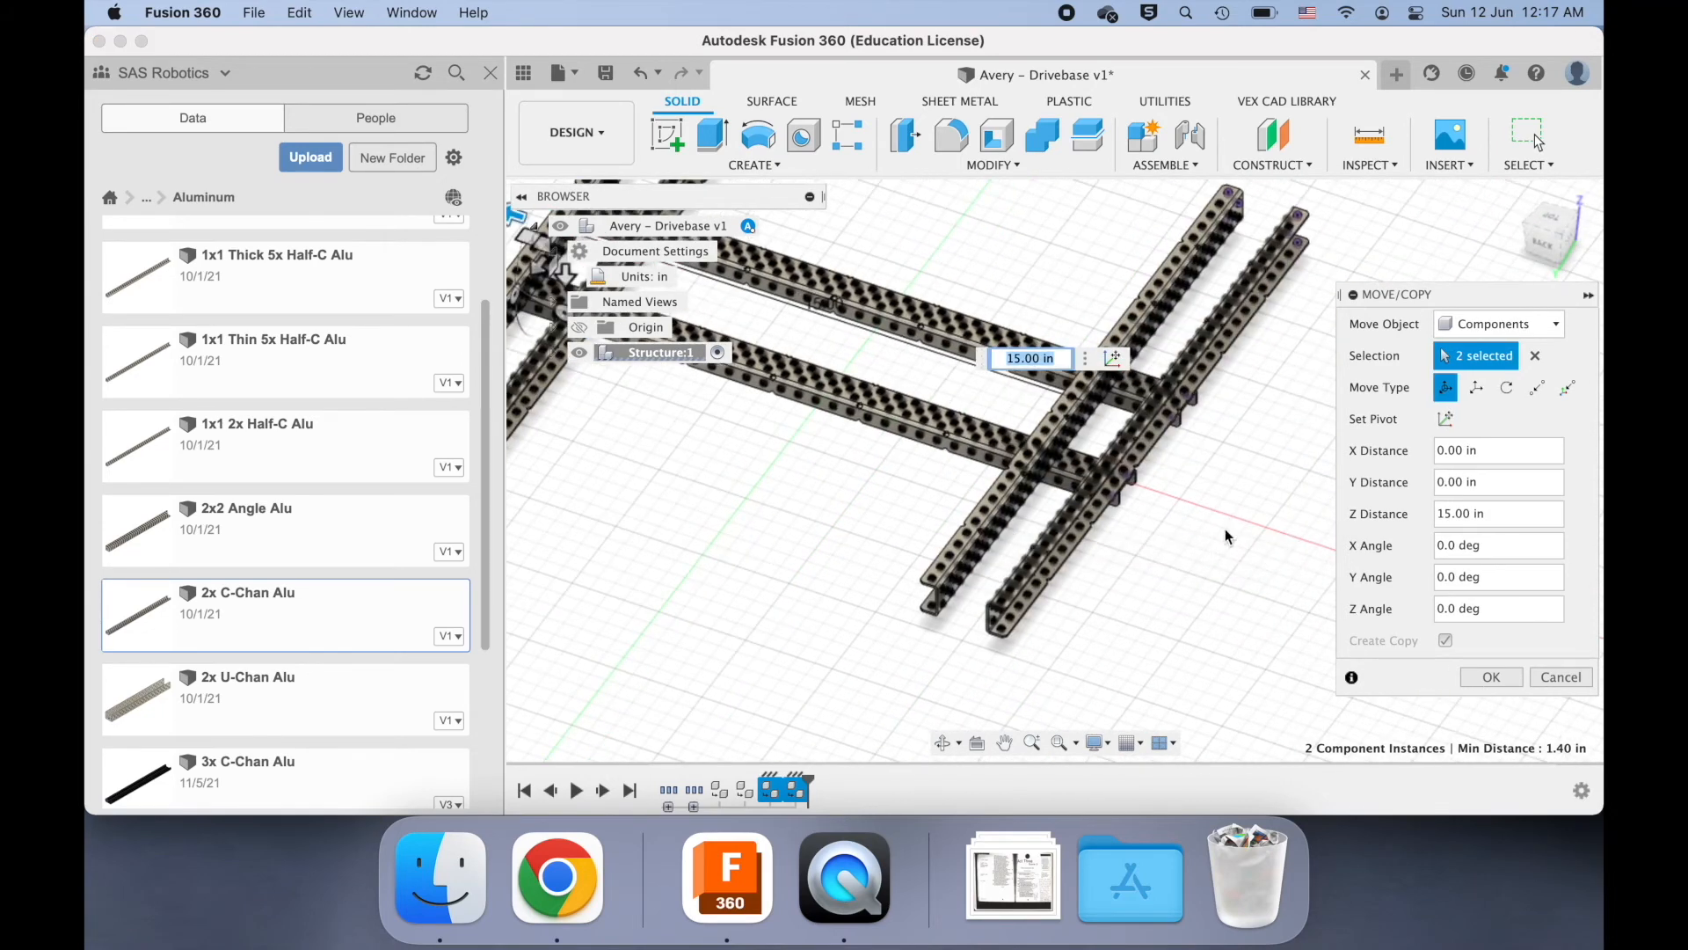
scroll(1107, 590, left, 5)
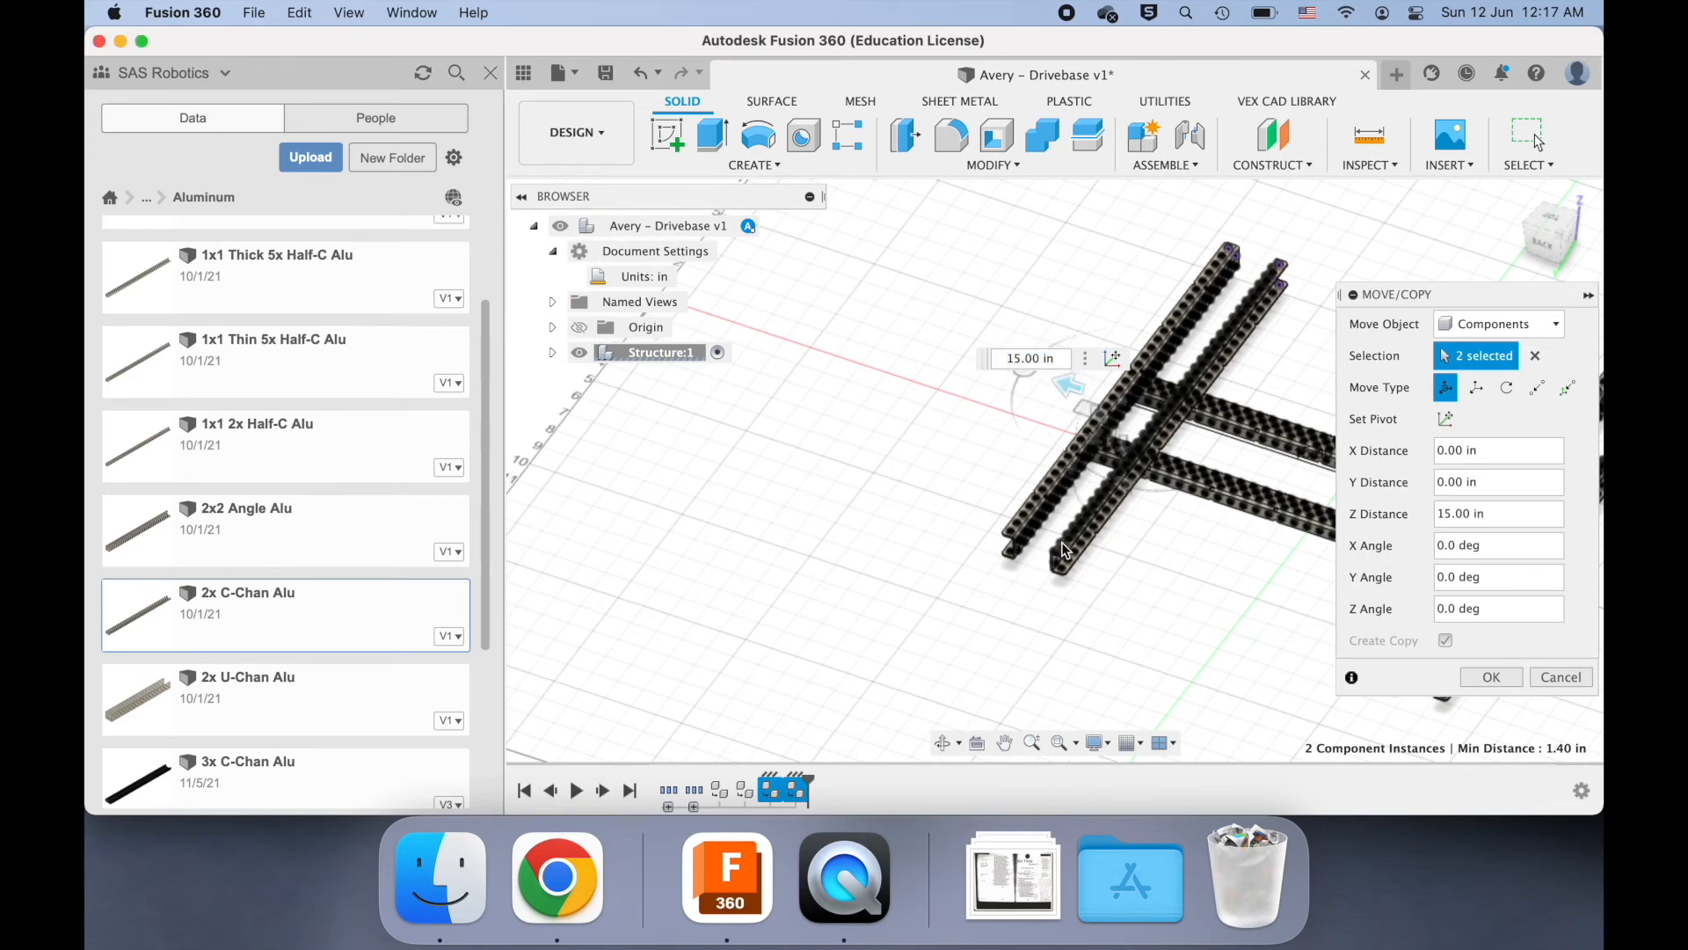
shift+scroll(1062, 550, down, 5)
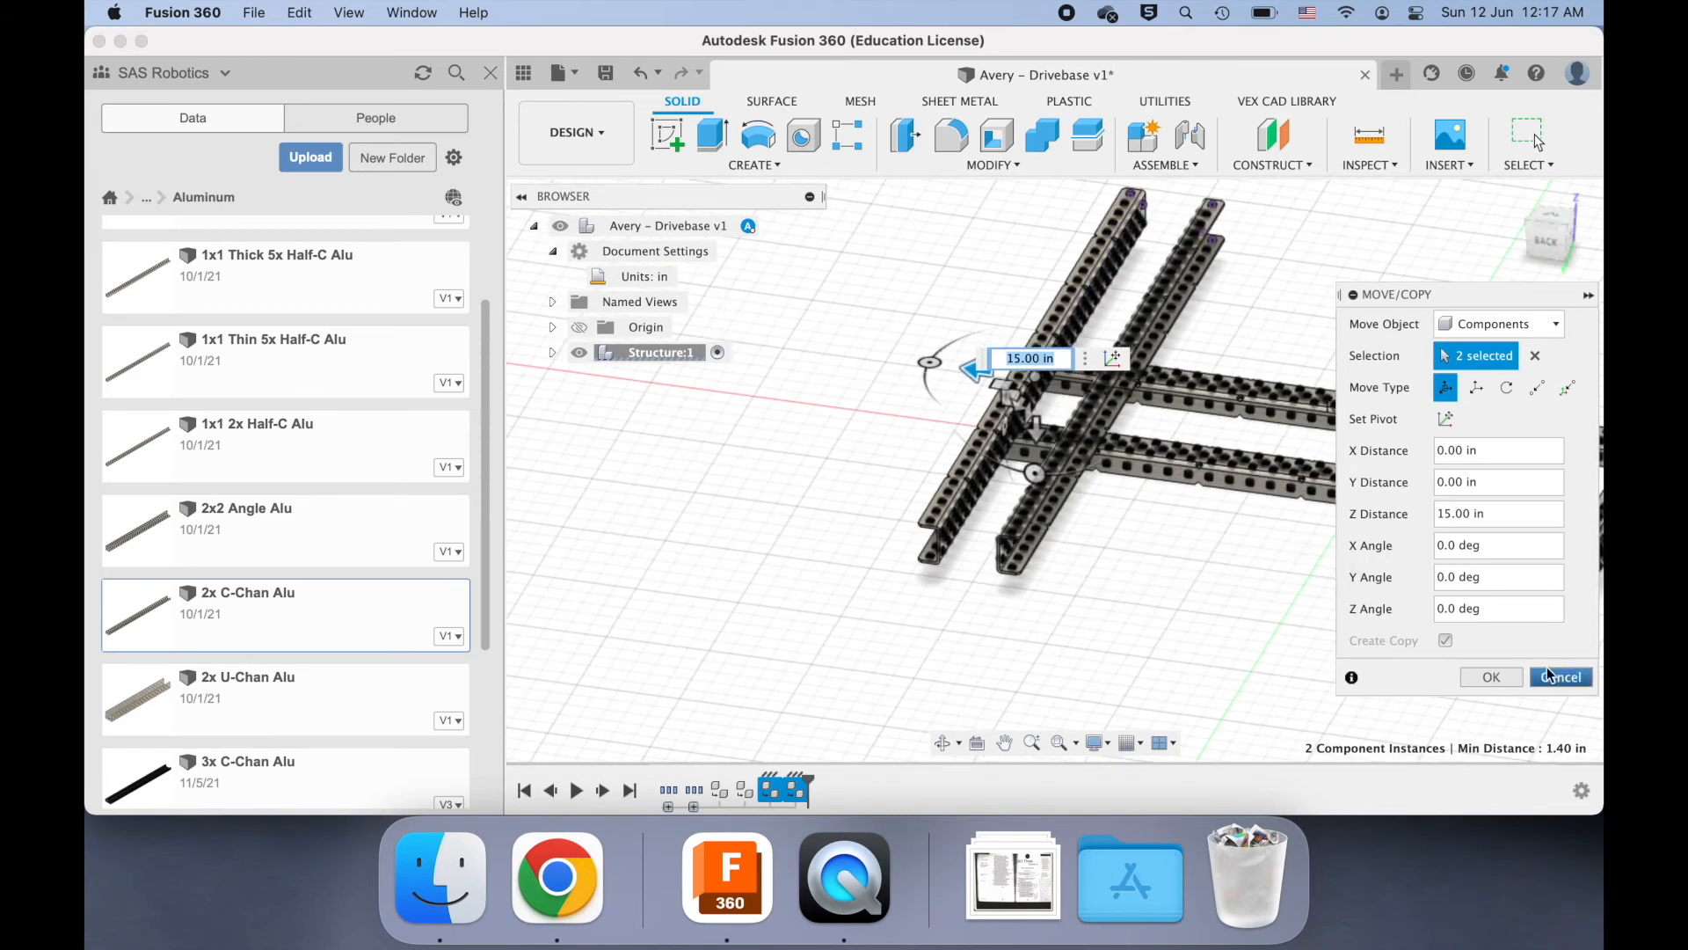
click(1510, 682)
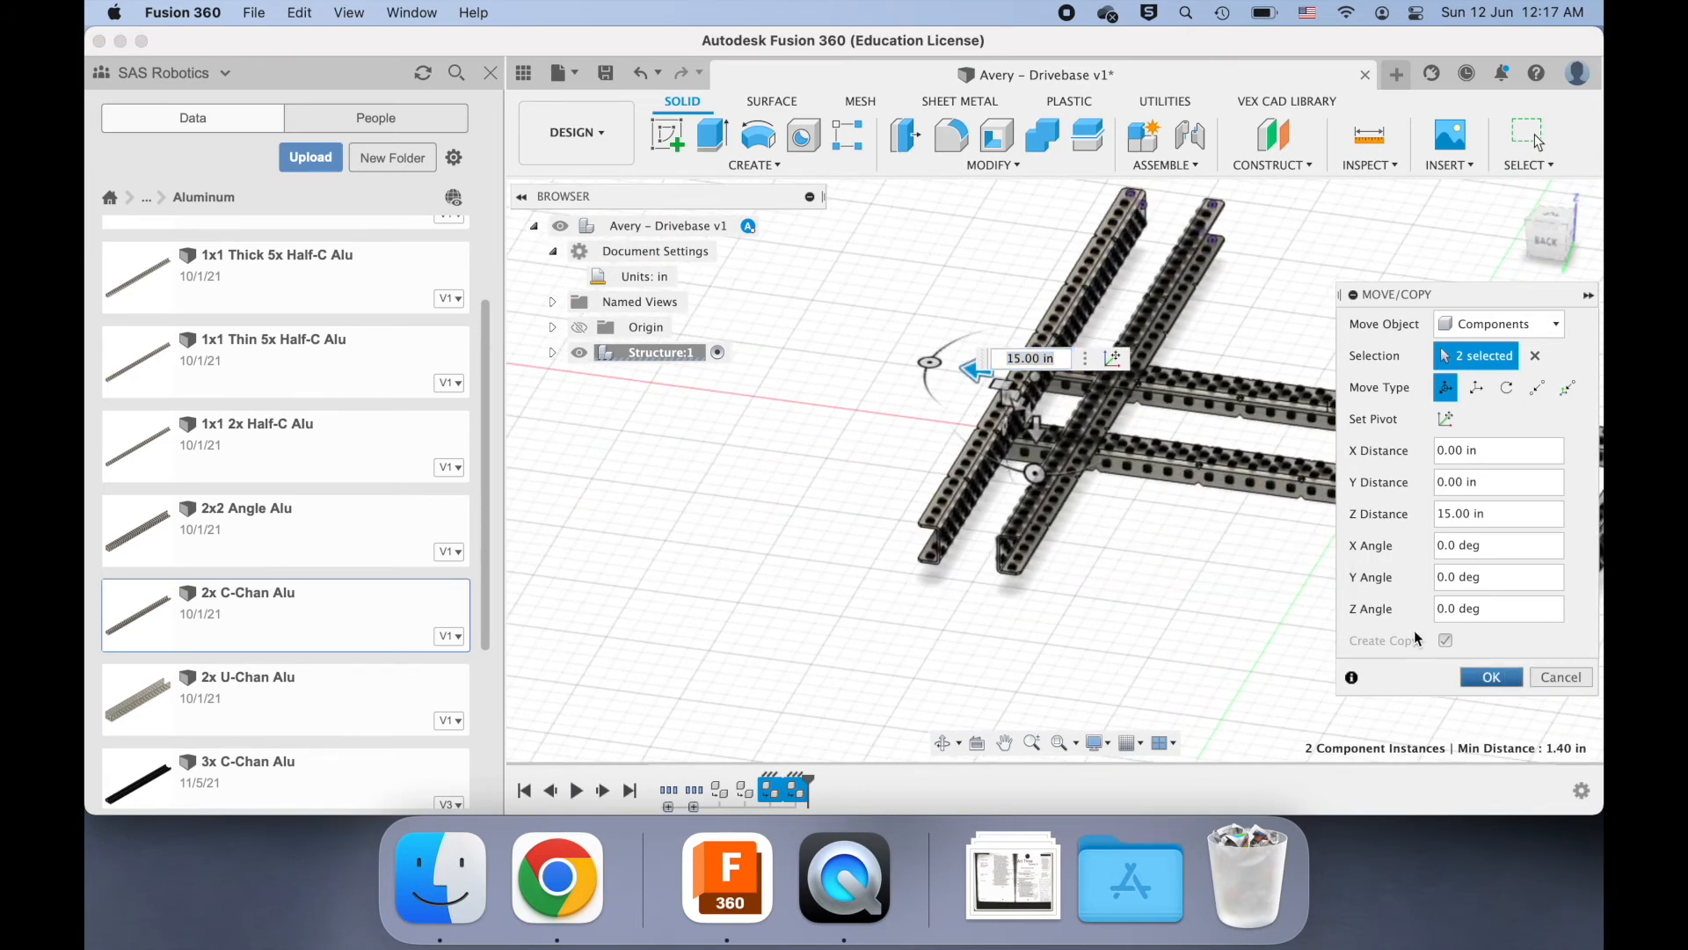
- Examine the H-shaped frame from several angles, checking both crossing pairs against the parallel C-channels
scroll(1417, 638, down, 5)
shift+scroll(1417, 638, right, 5)
shift+scroll(1418, 638, right, 5)
shift+scroll(1417, 639, down, 4)
shift+scroll(1417, 638, left, 8)
shift+scroll(1418, 638, up, 4)
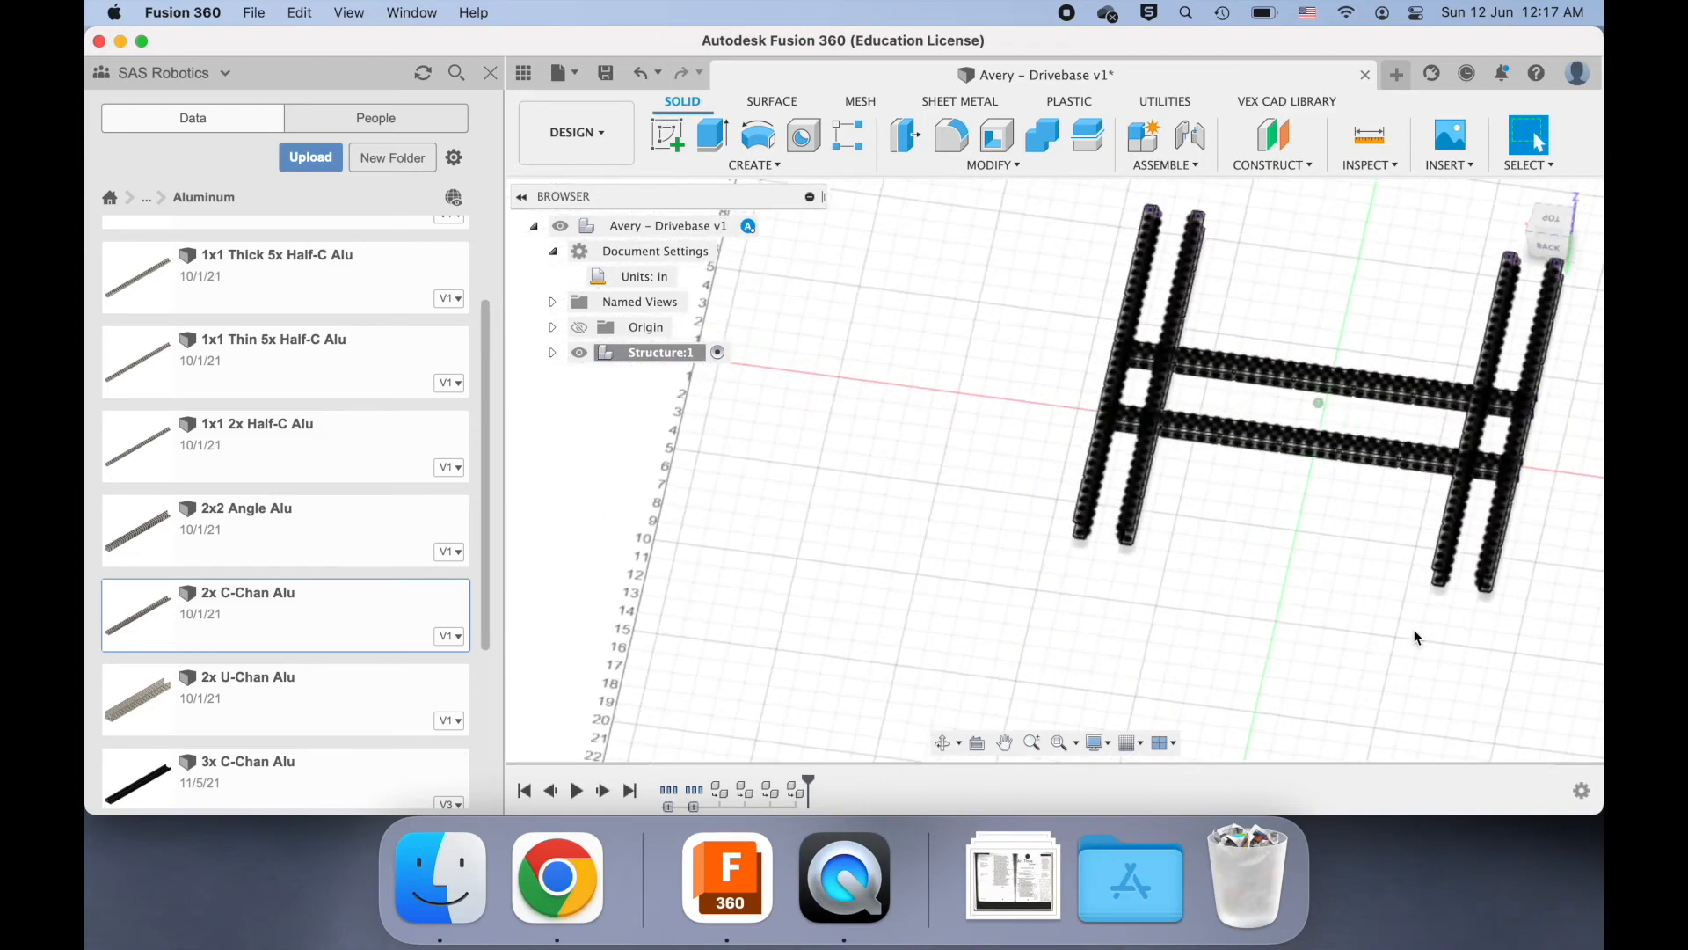
shift+scroll(1418, 638, right, 4)
scroll(1417, 639, right, 4)
scroll(1417, 639, up, 4)
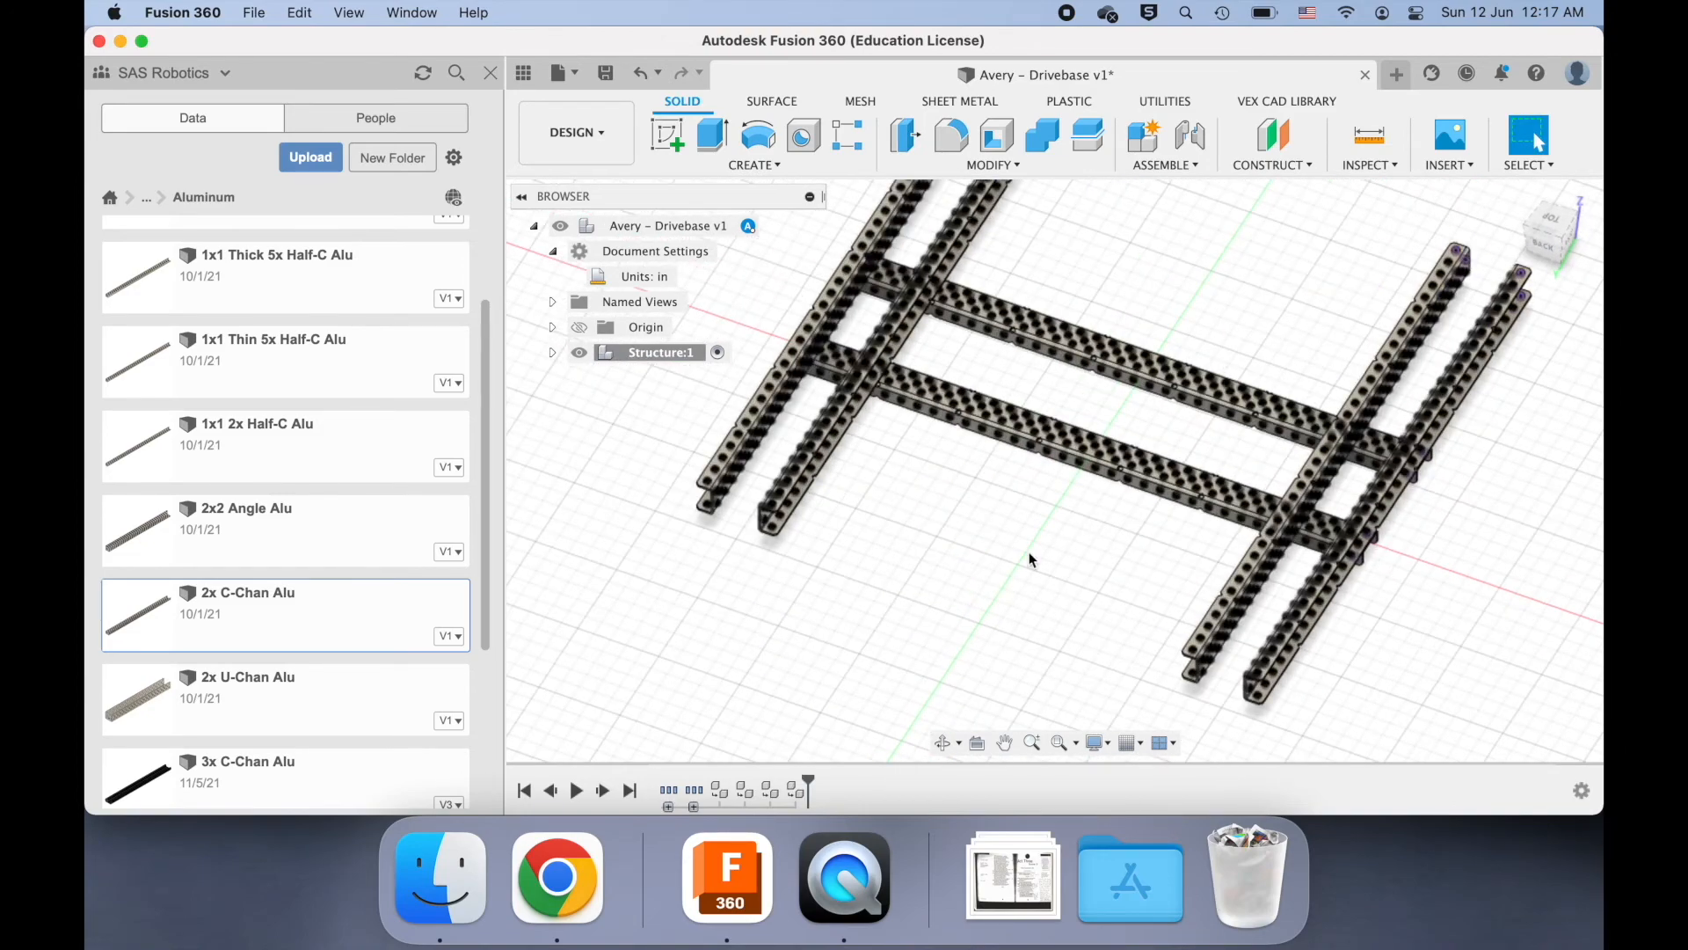
- Expand the Structure component and identify which two listed C-channels are the long parallel ones
click(553, 353)
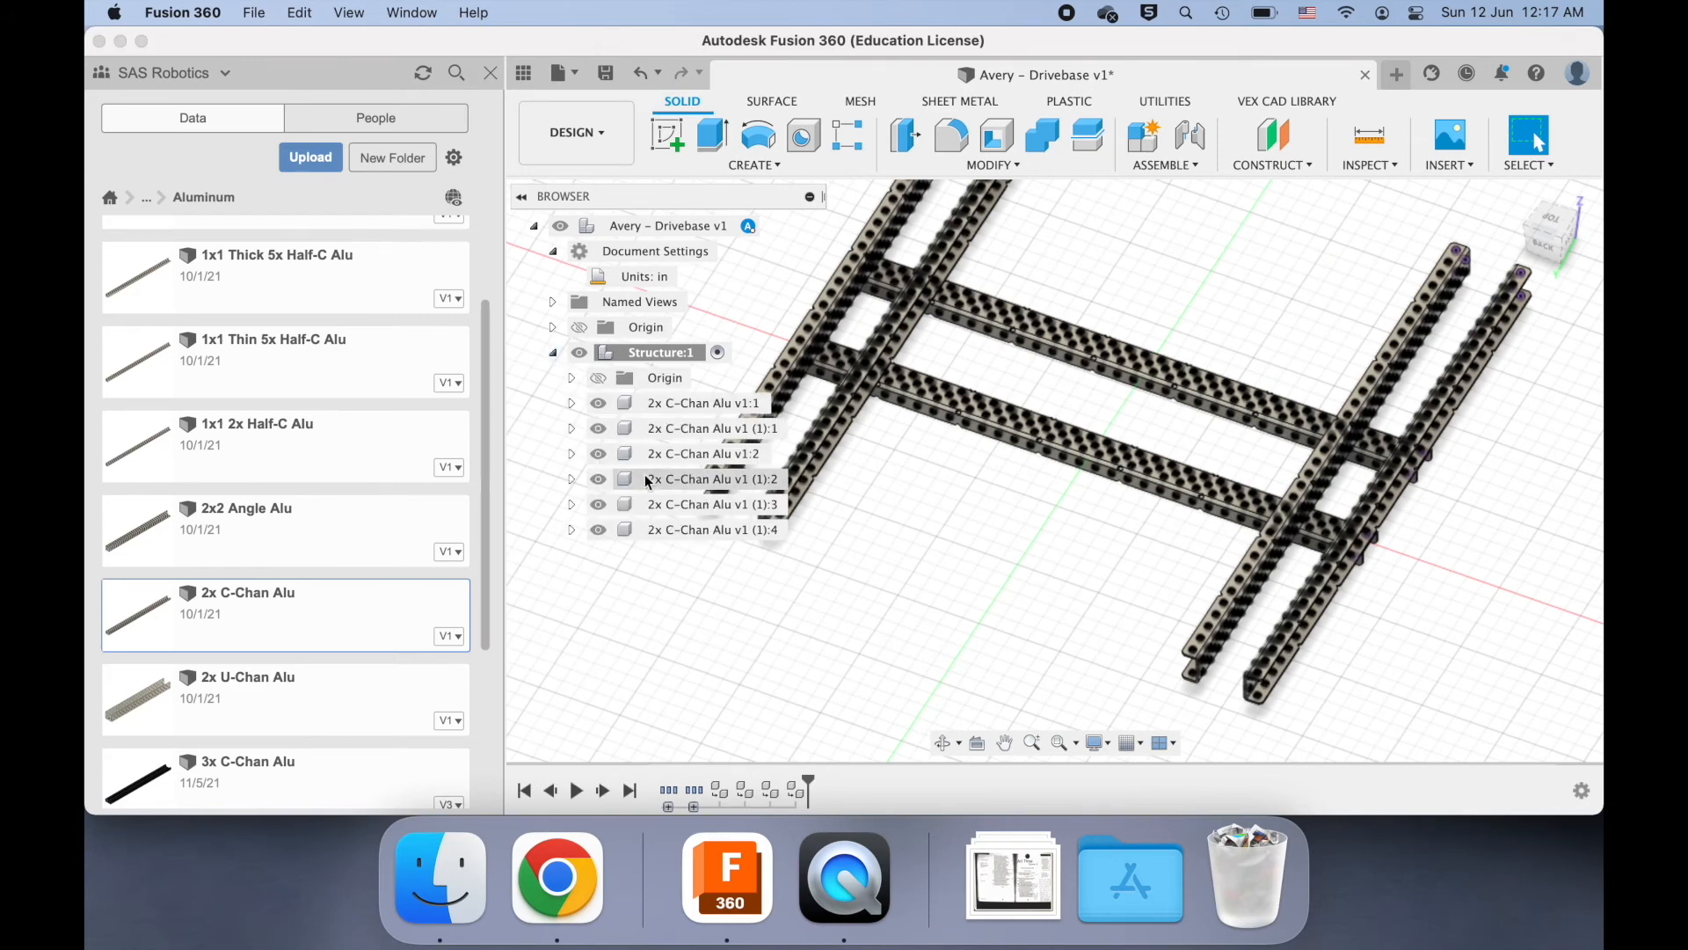
click(685, 403)
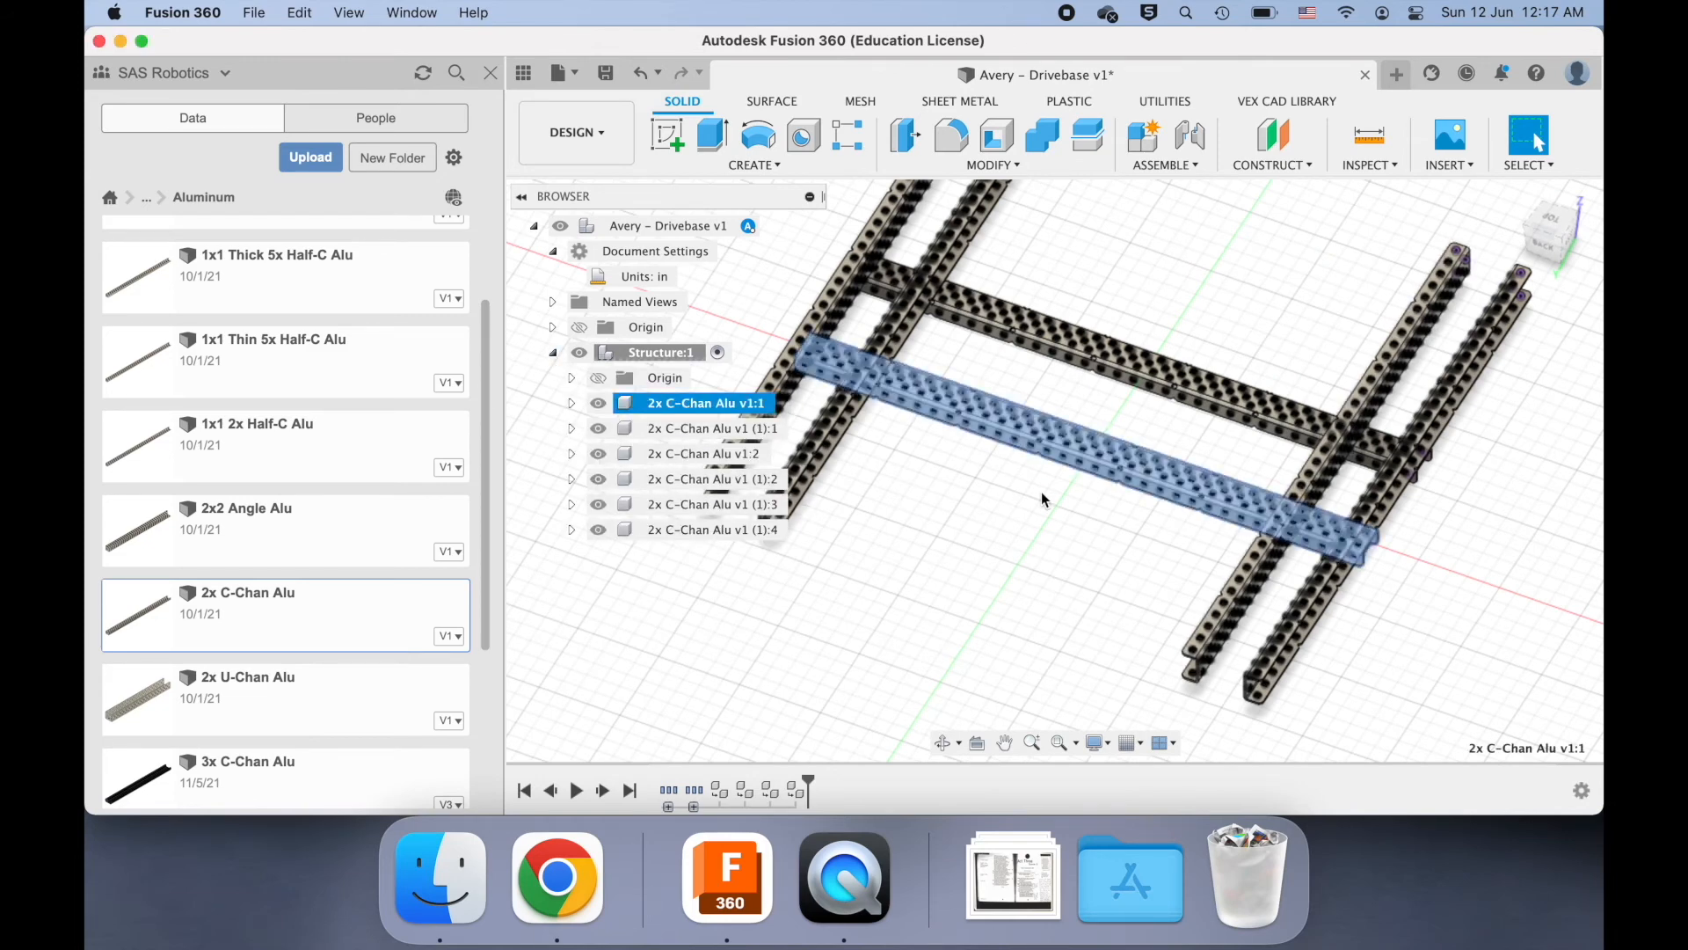
scroll(1041, 493, down, 3)
scroll(1041, 492, left, 2)
scroll(1041, 492, right, 4)
click(703, 453)
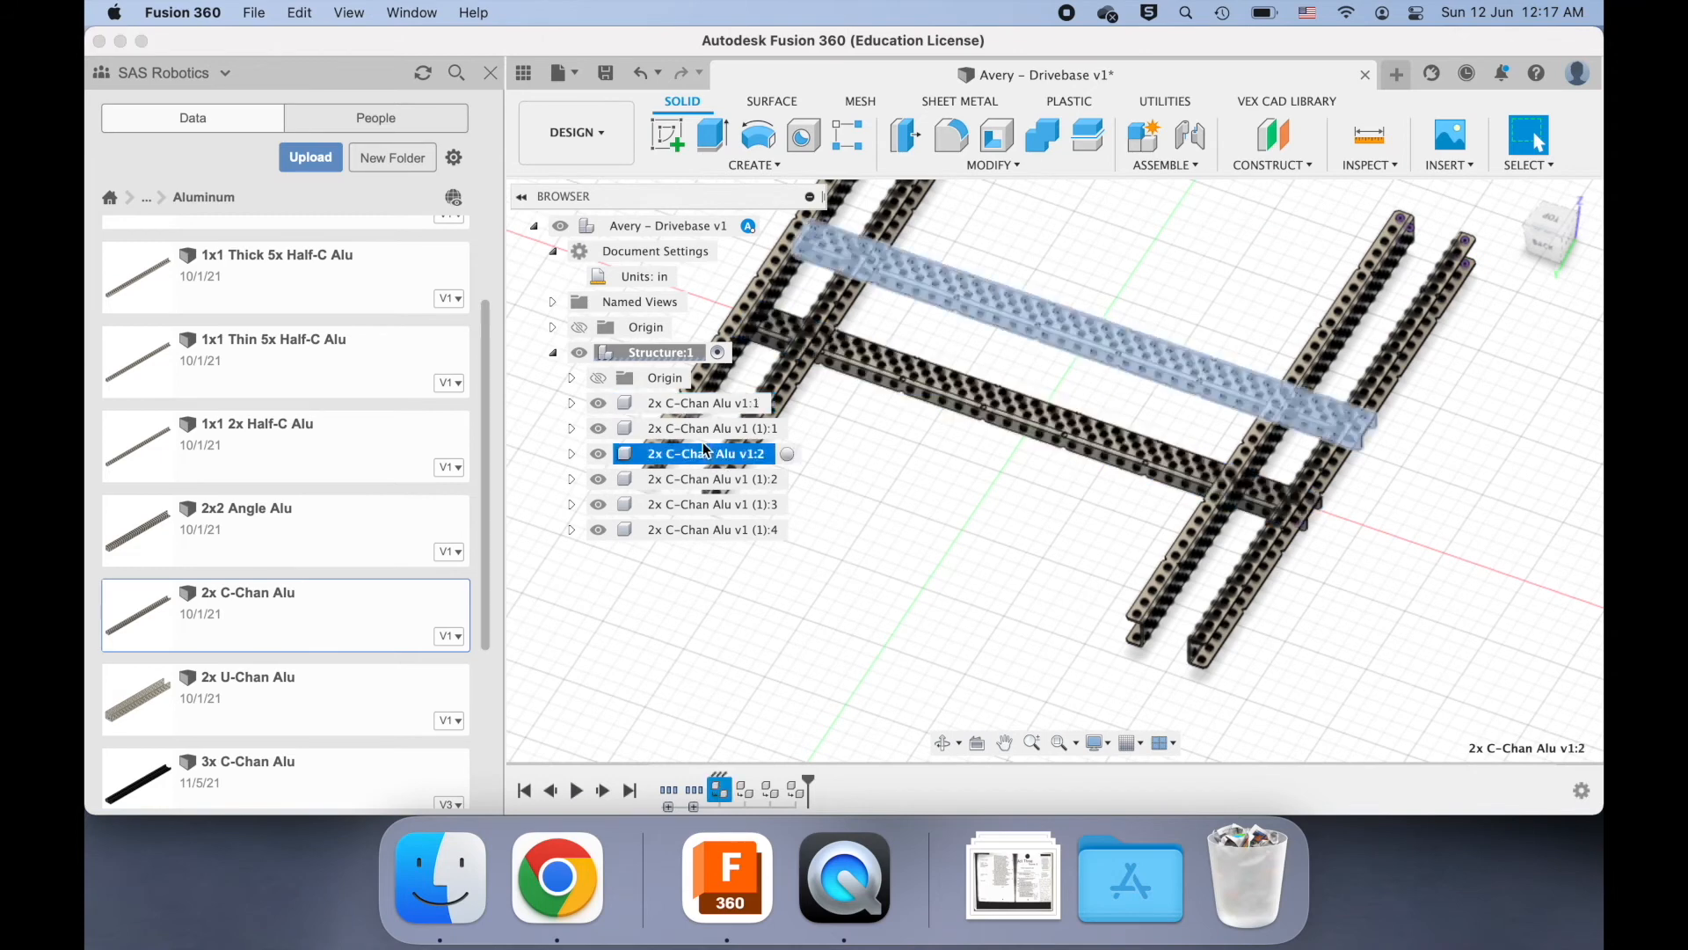
click(1076, 548)
scroll(1096, 446, left, 3)
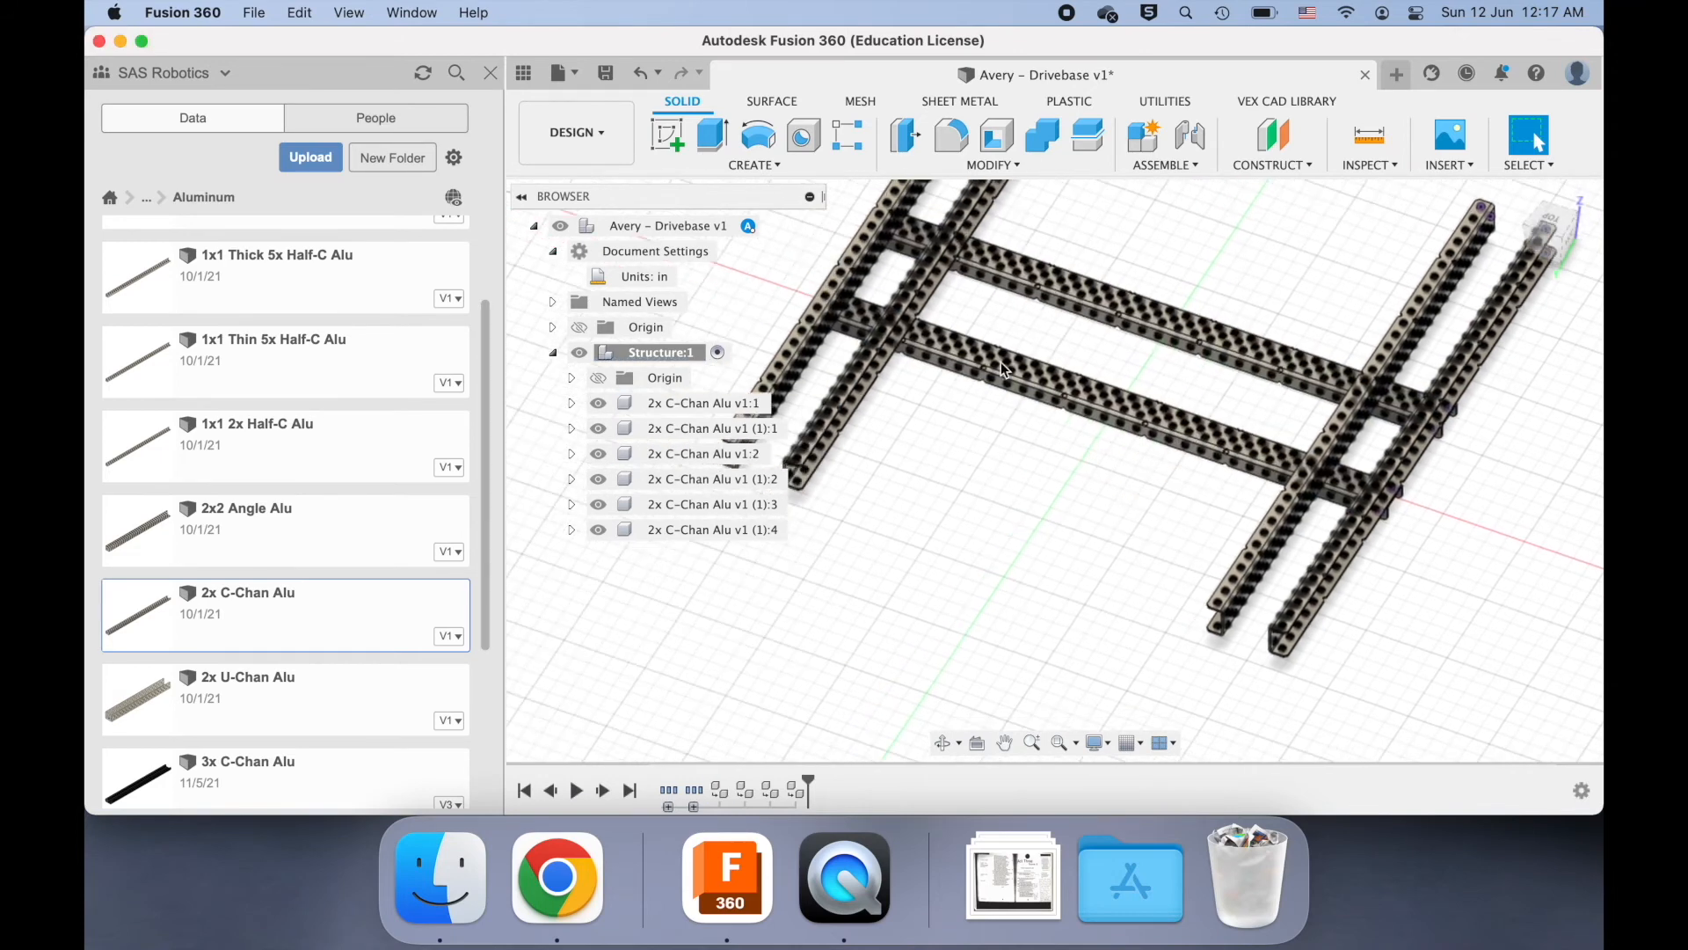
- Examine the whole frame from several angles, comparing the two parallel C-channels with the four crossing ones
scroll(1187, 539, down, 3)
scroll(1186, 539, left, 1)
shift+scroll(1186, 539, right, 6)
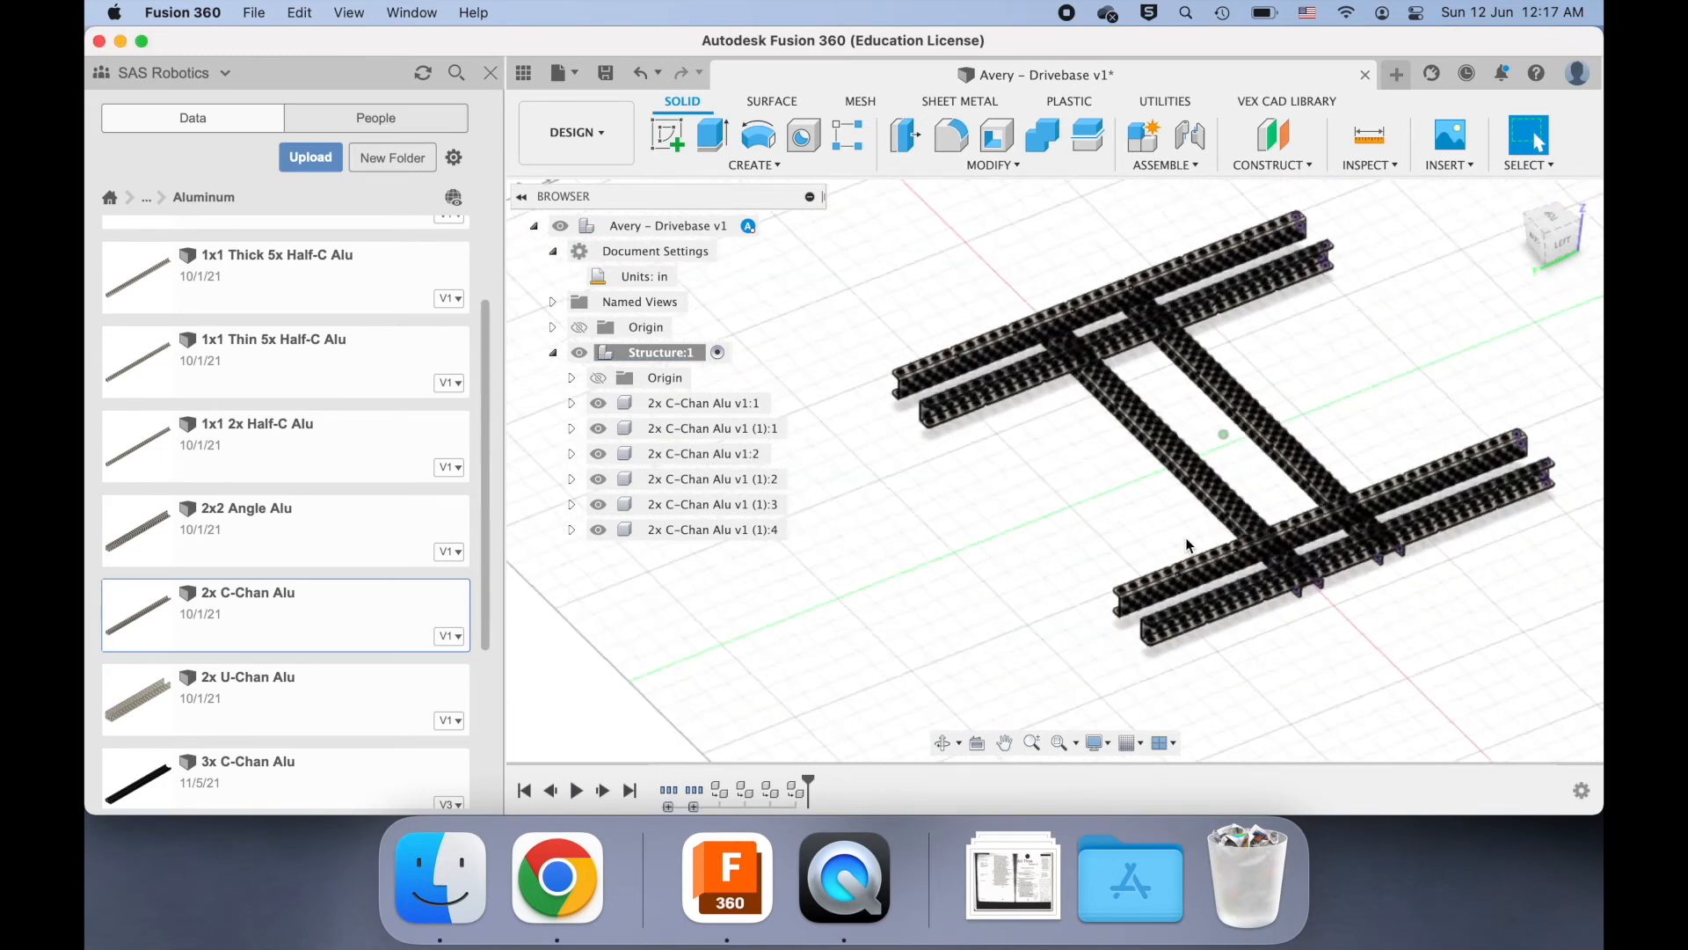
shift+scroll(1188, 544, right, 10)
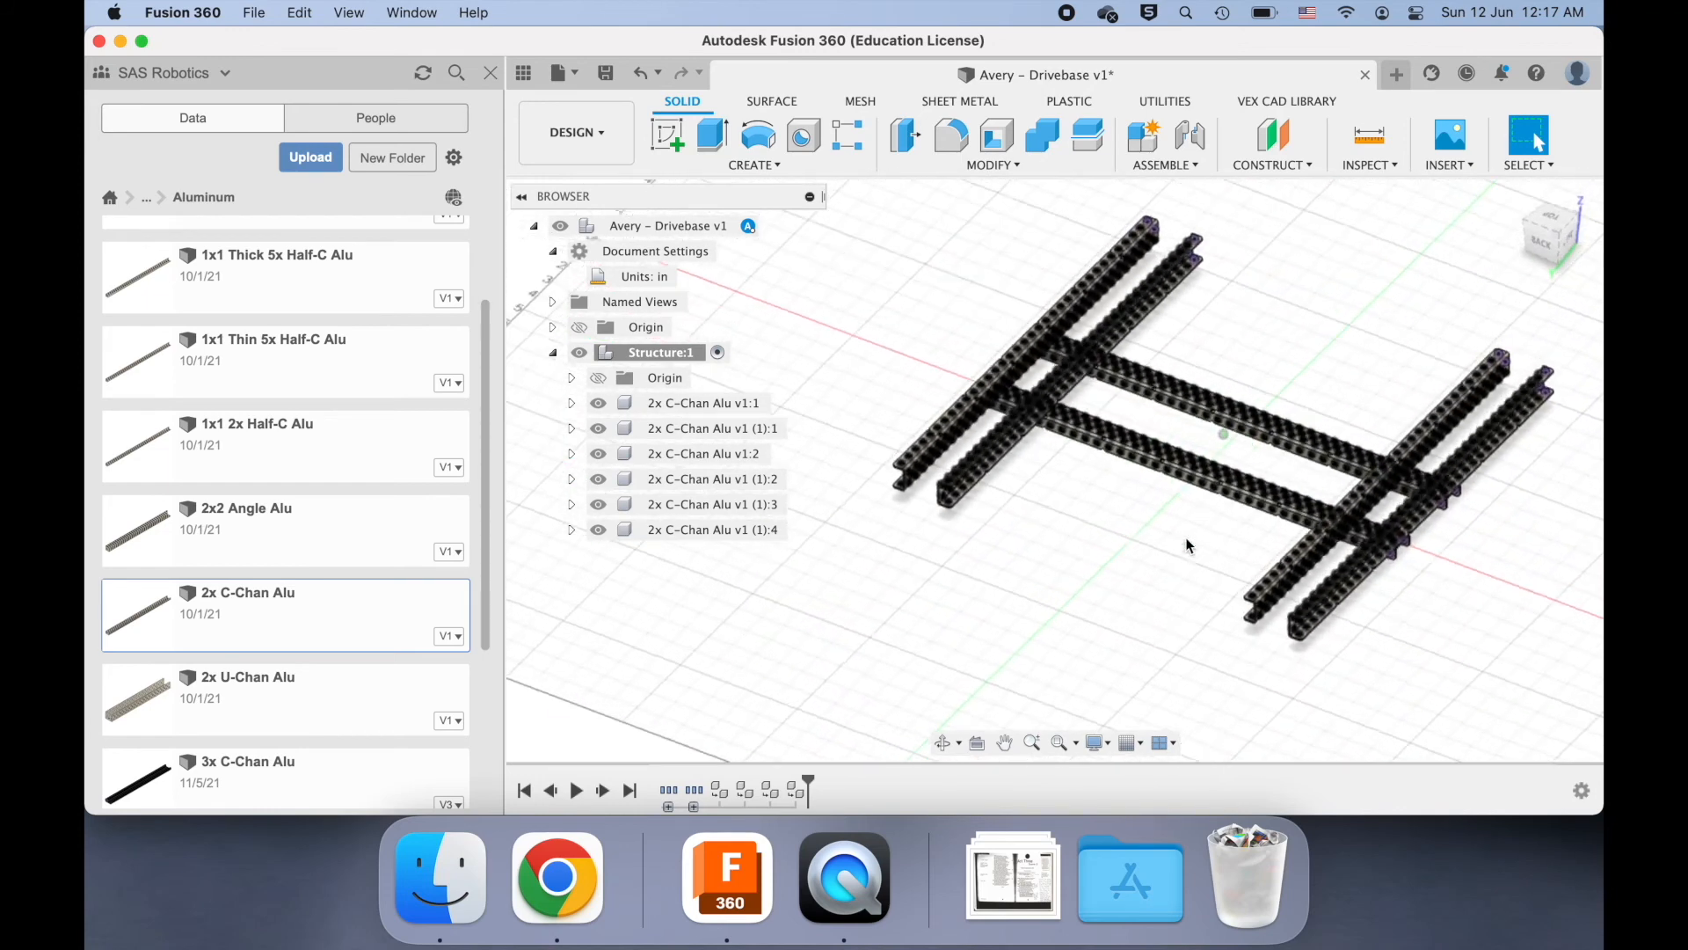
scroll(1187, 545, up, 3)
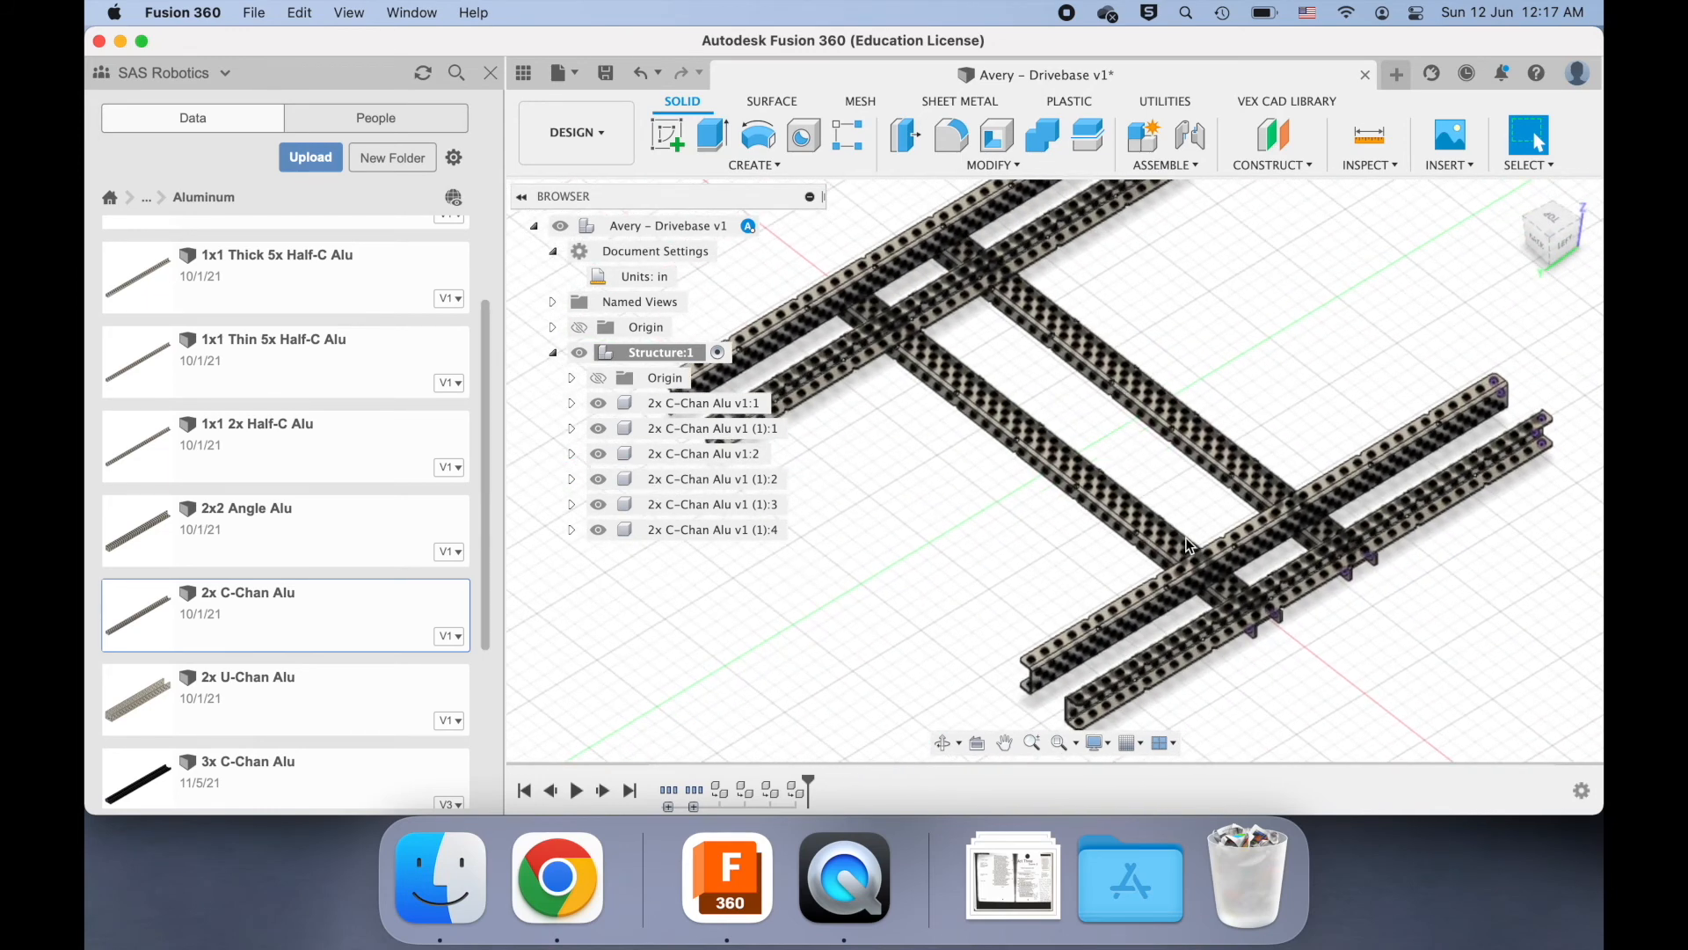
scroll(1186, 545, left, 3)
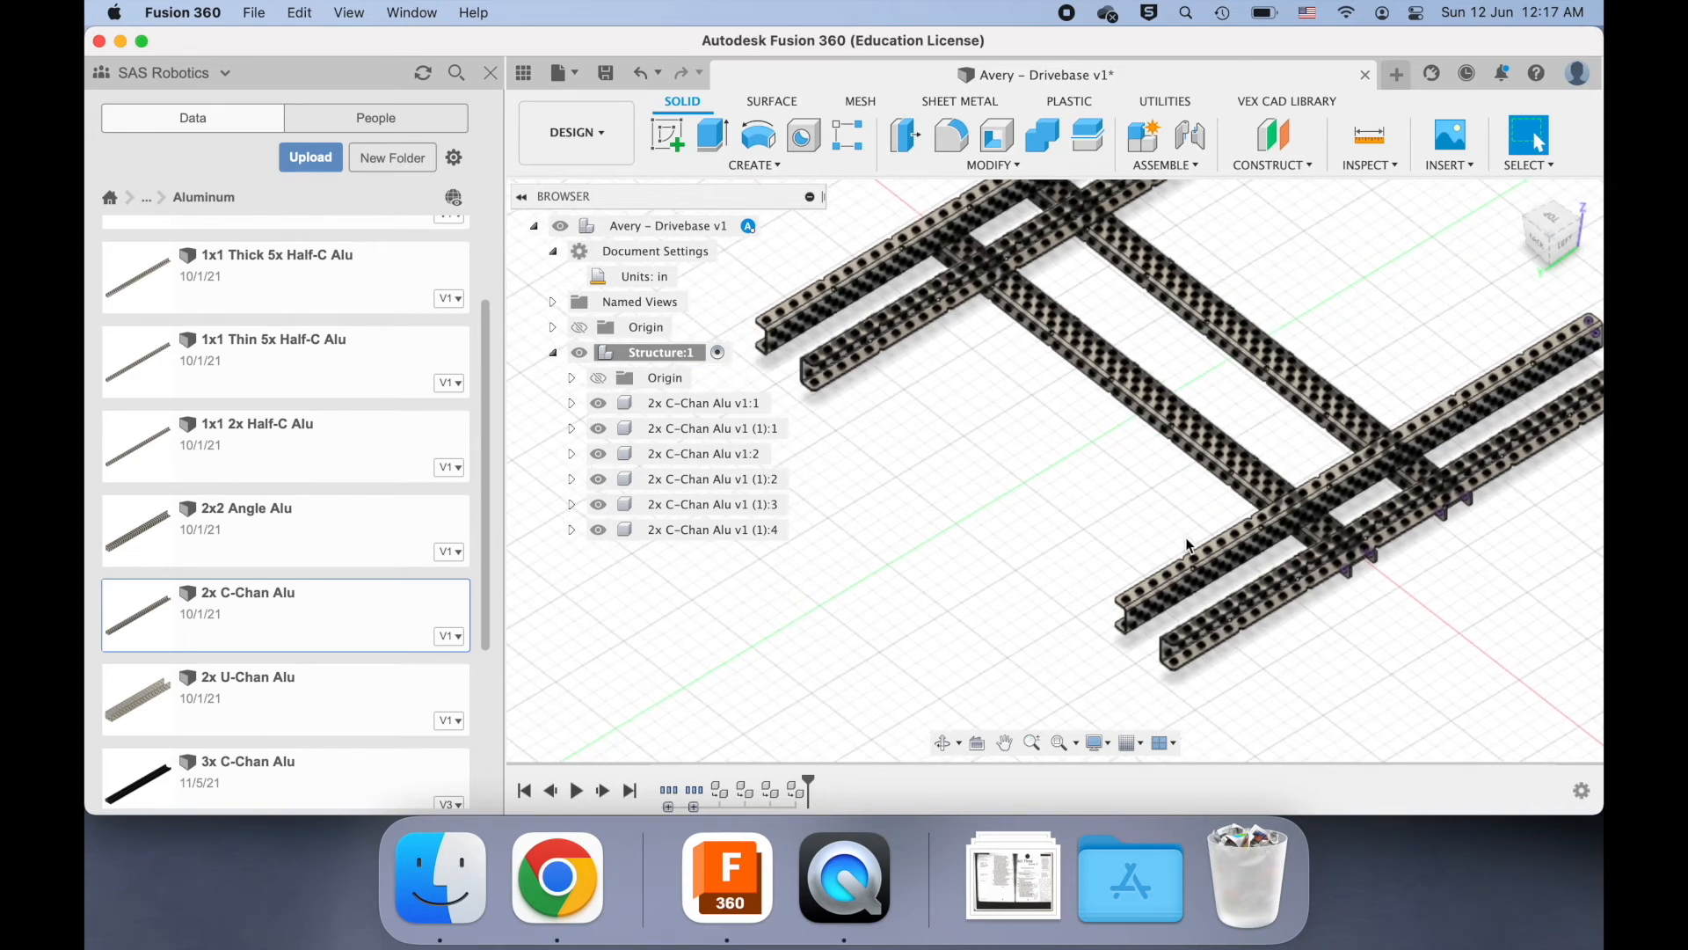
scroll(1017, 508, up, 3)
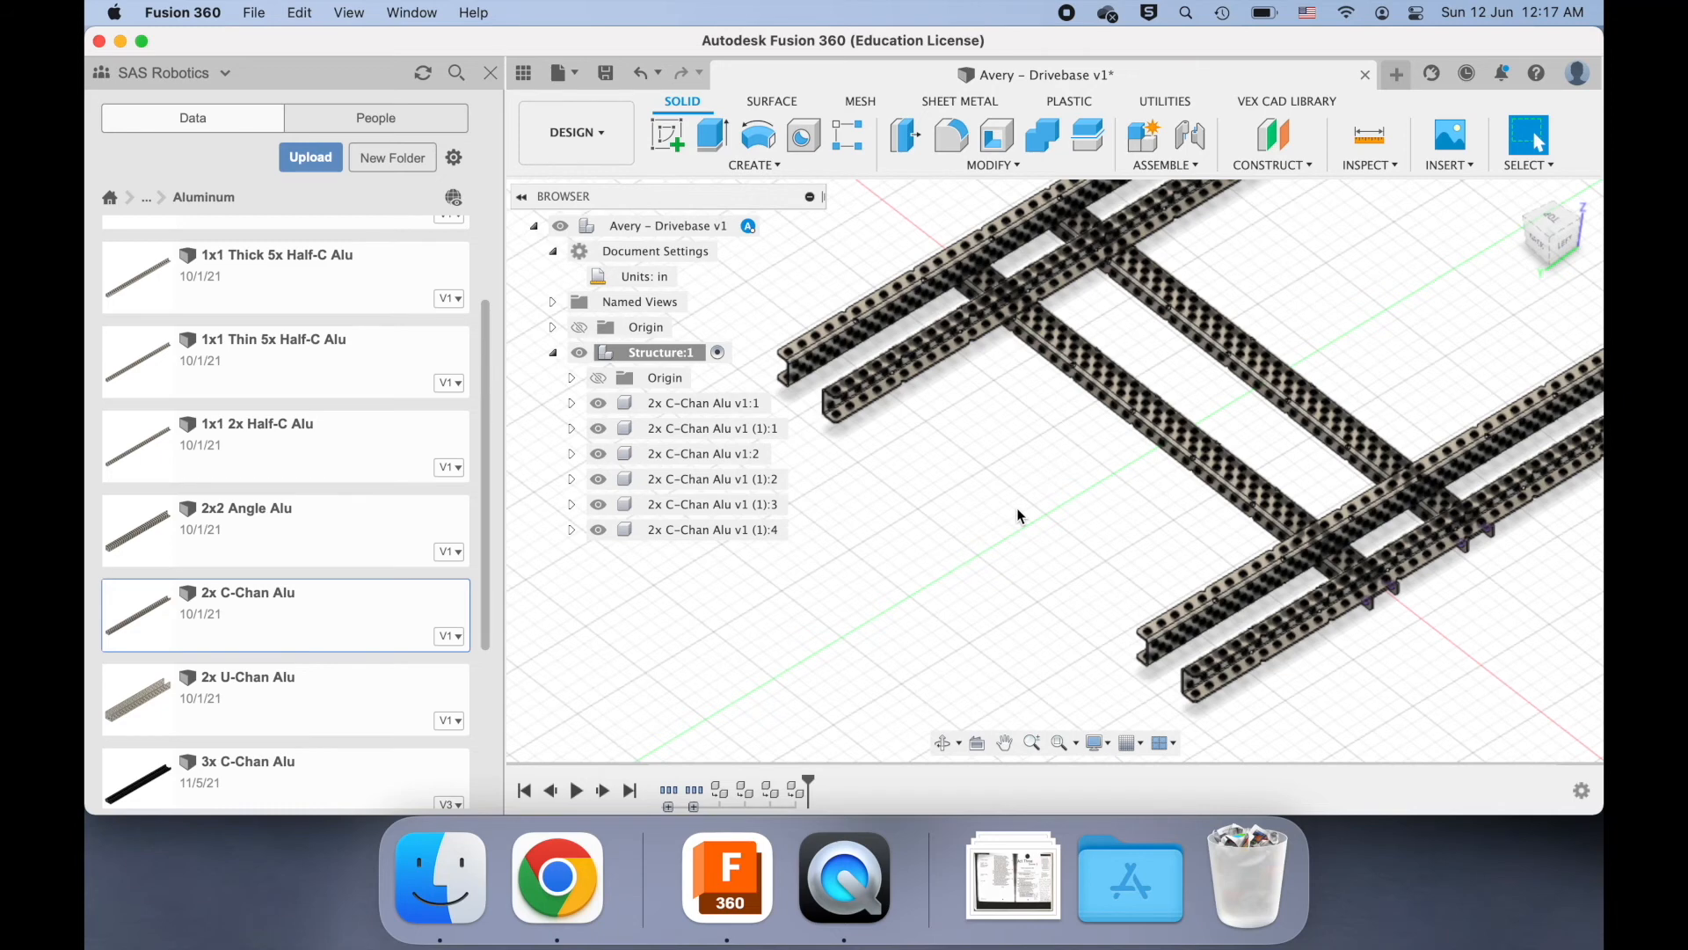
scroll(1016, 508, down, 5)
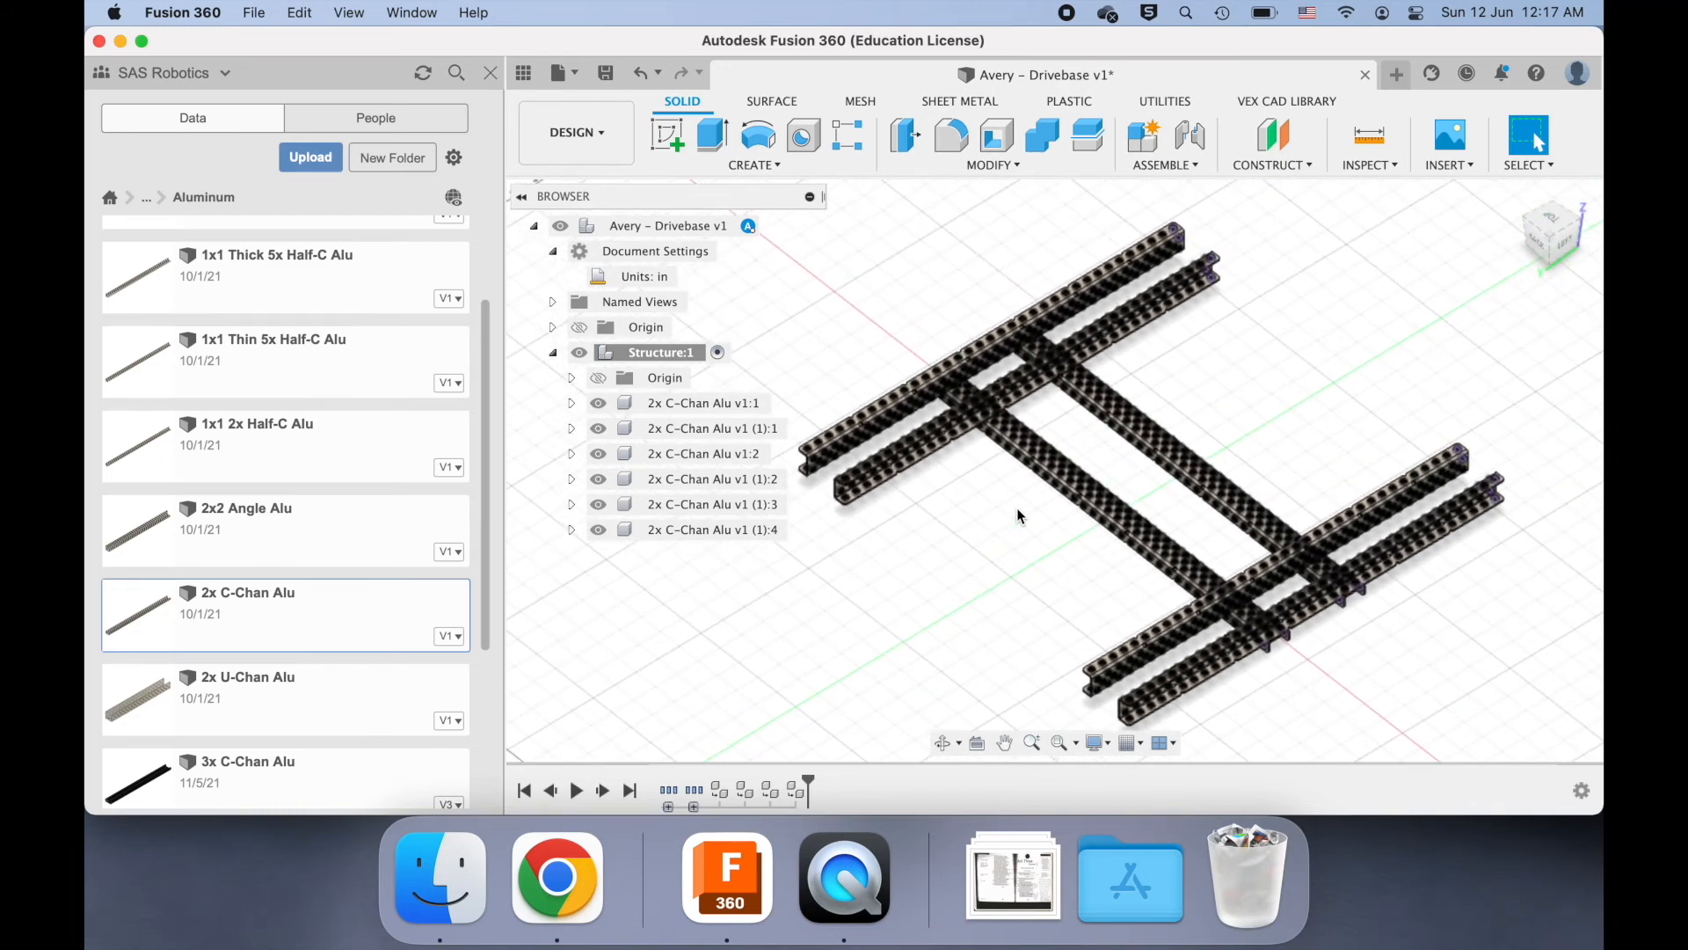
- Show the VEX CAD Library's Modify Part tool and check which parallel C-channels the instances v1:1 and v1:2 refer to
click(1271, 103)
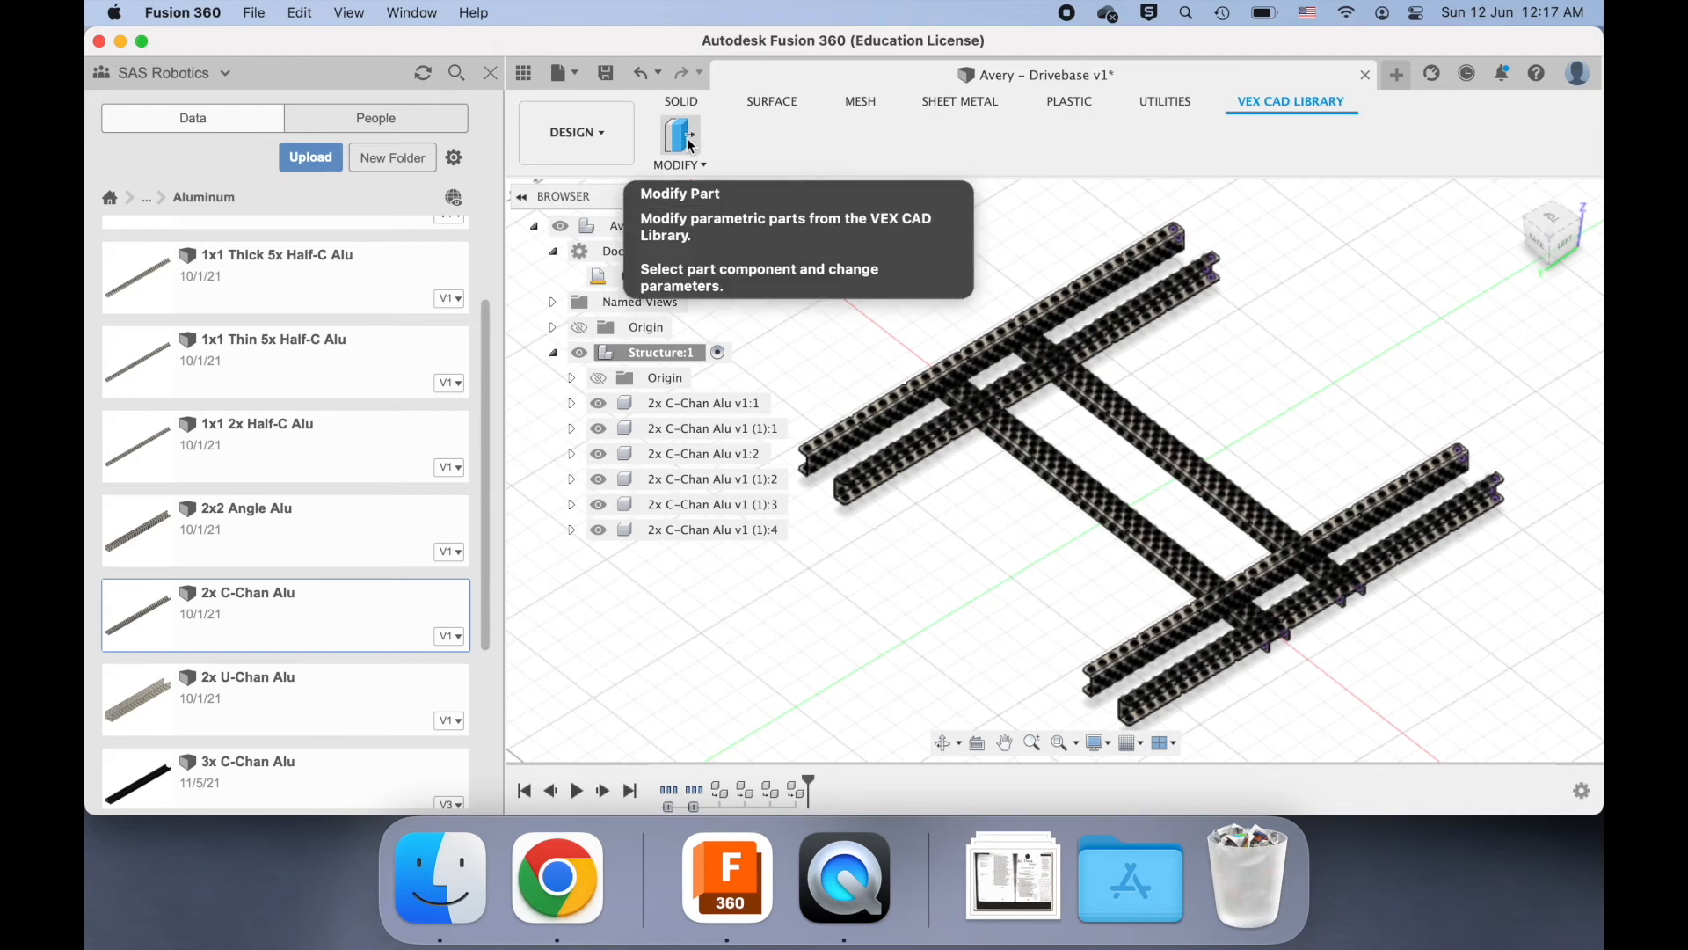
click(722, 406)
click(703, 453)
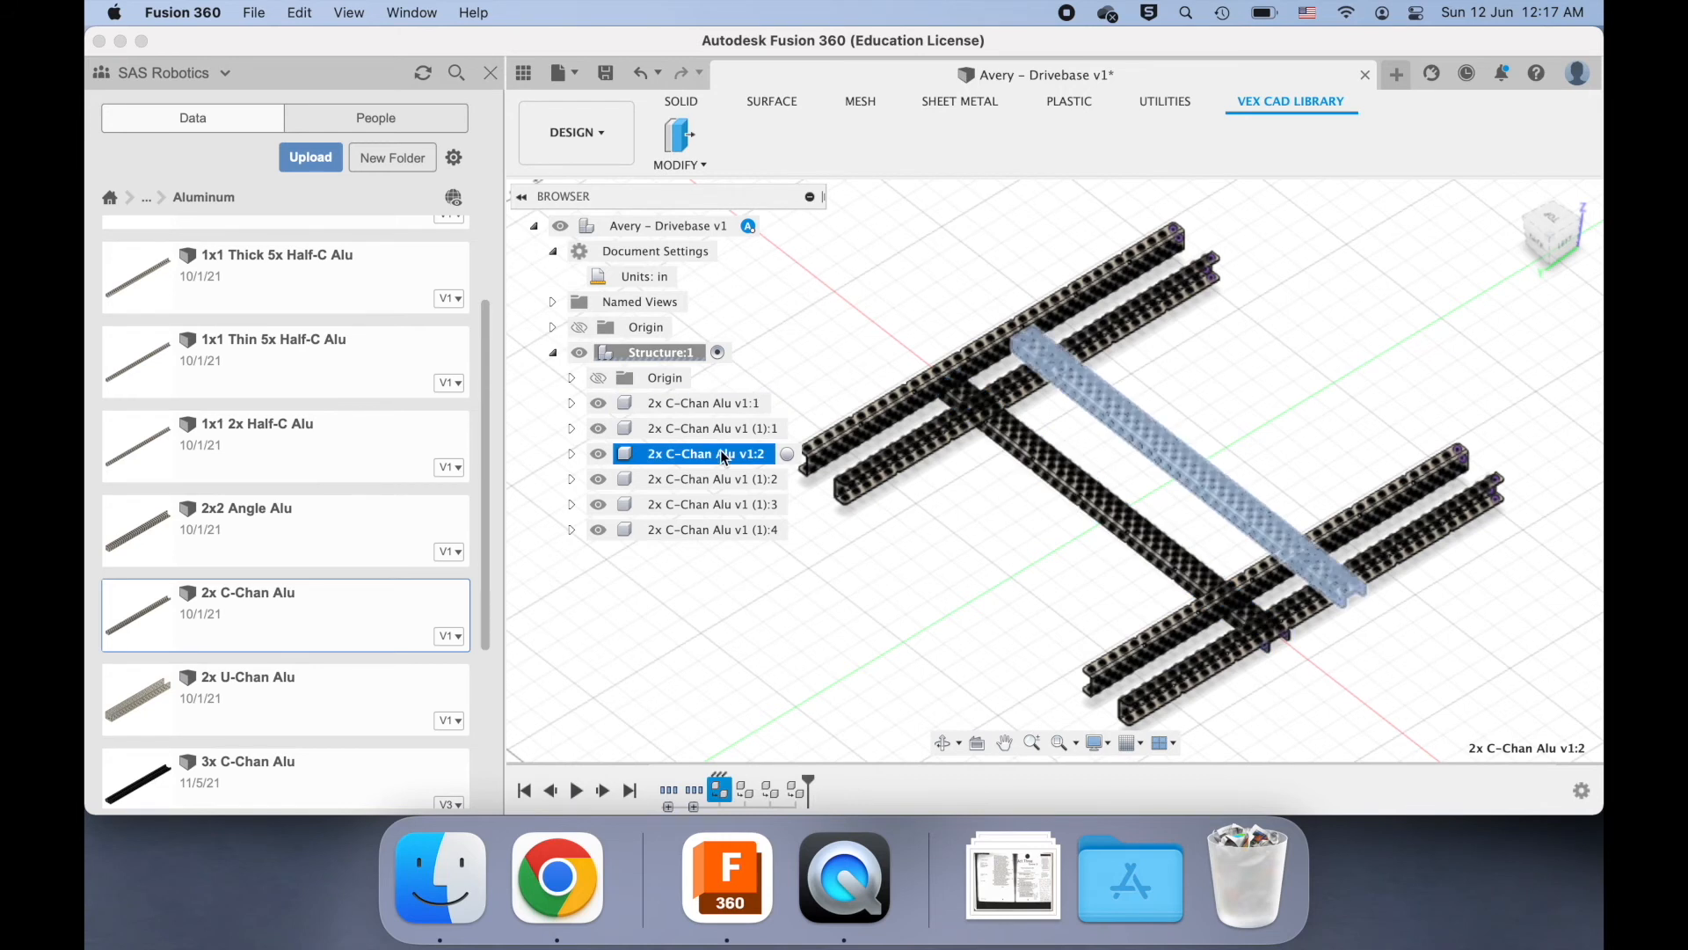
click(837, 333)
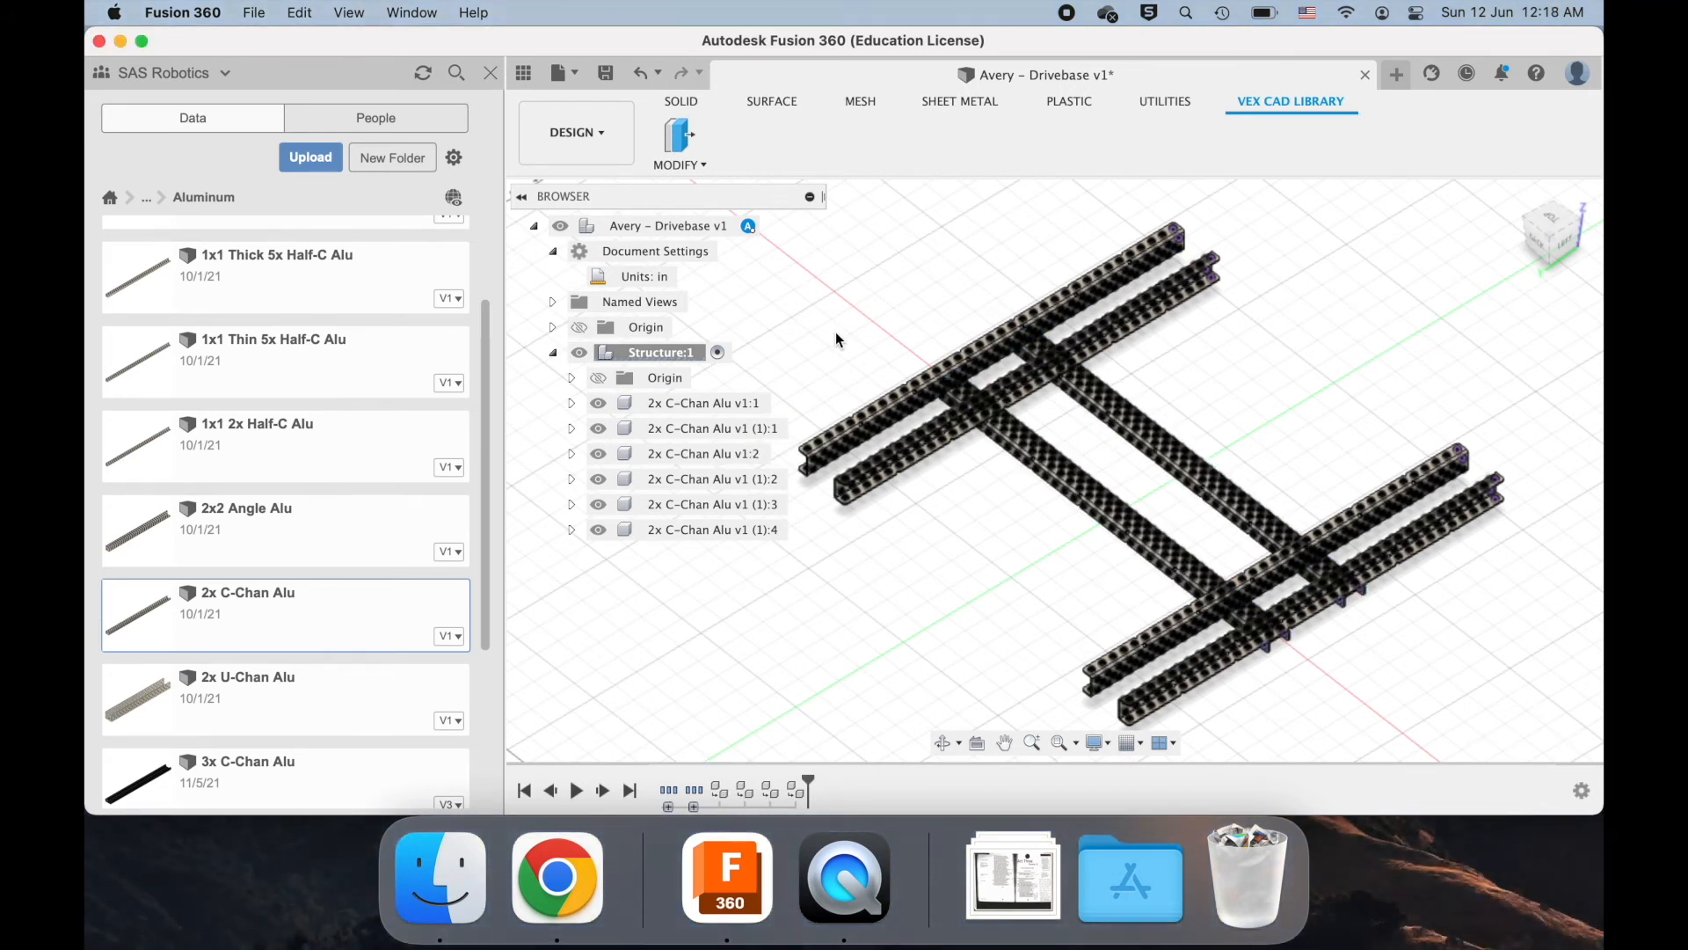
click(730, 454)
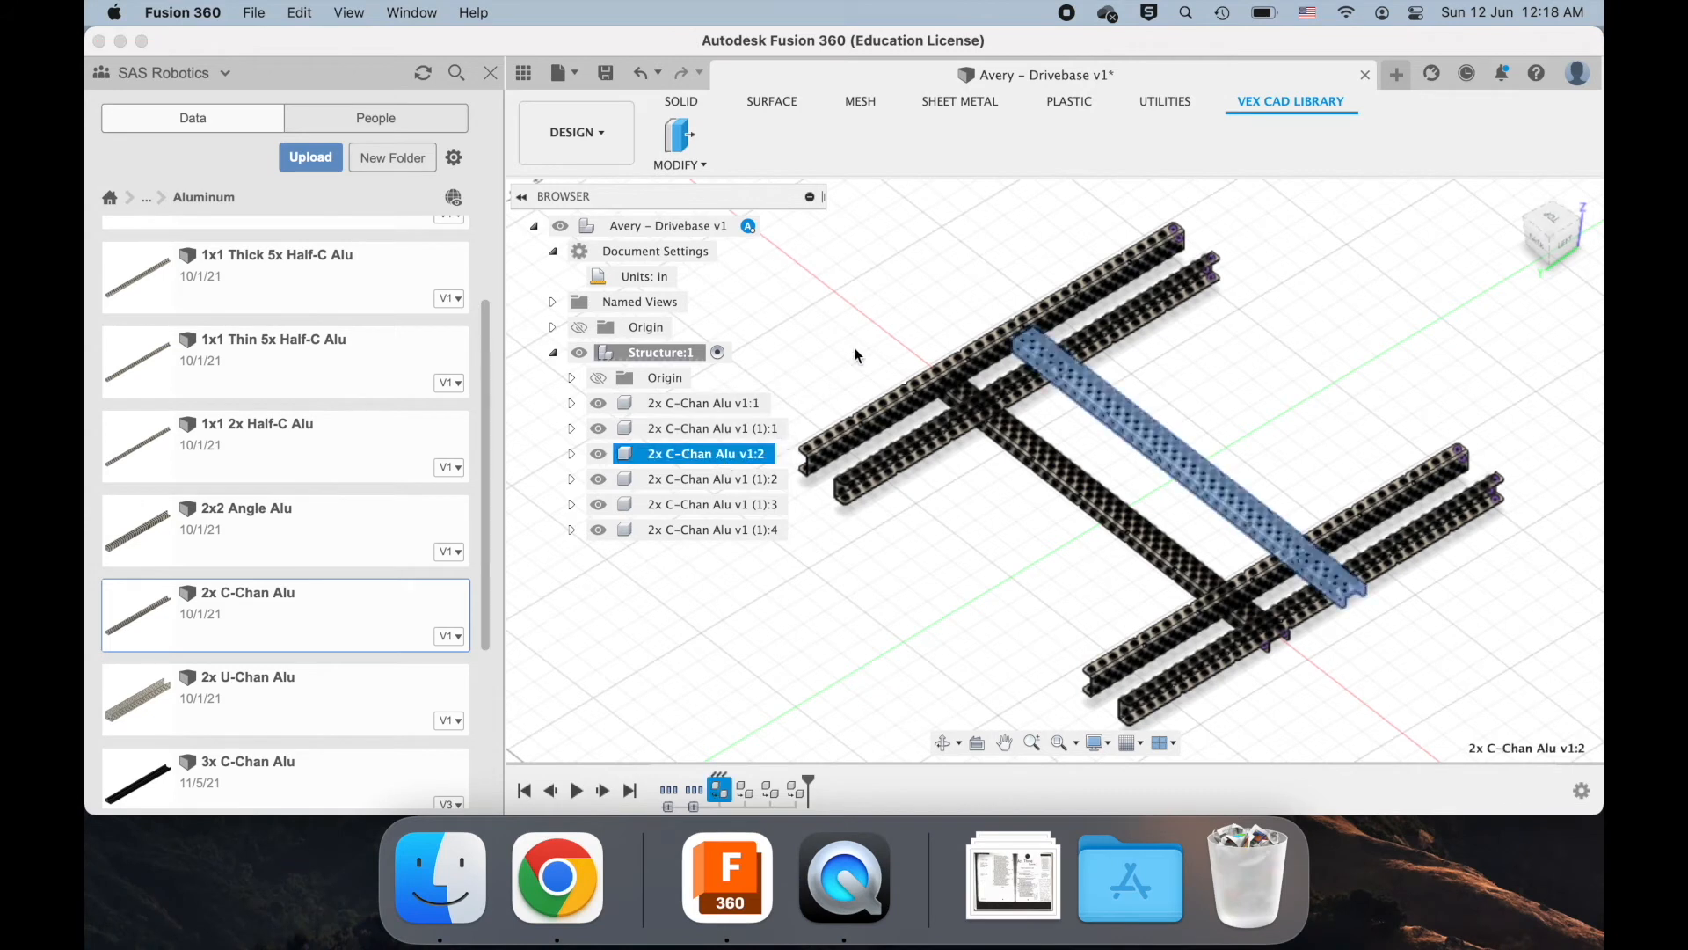
click(895, 319)
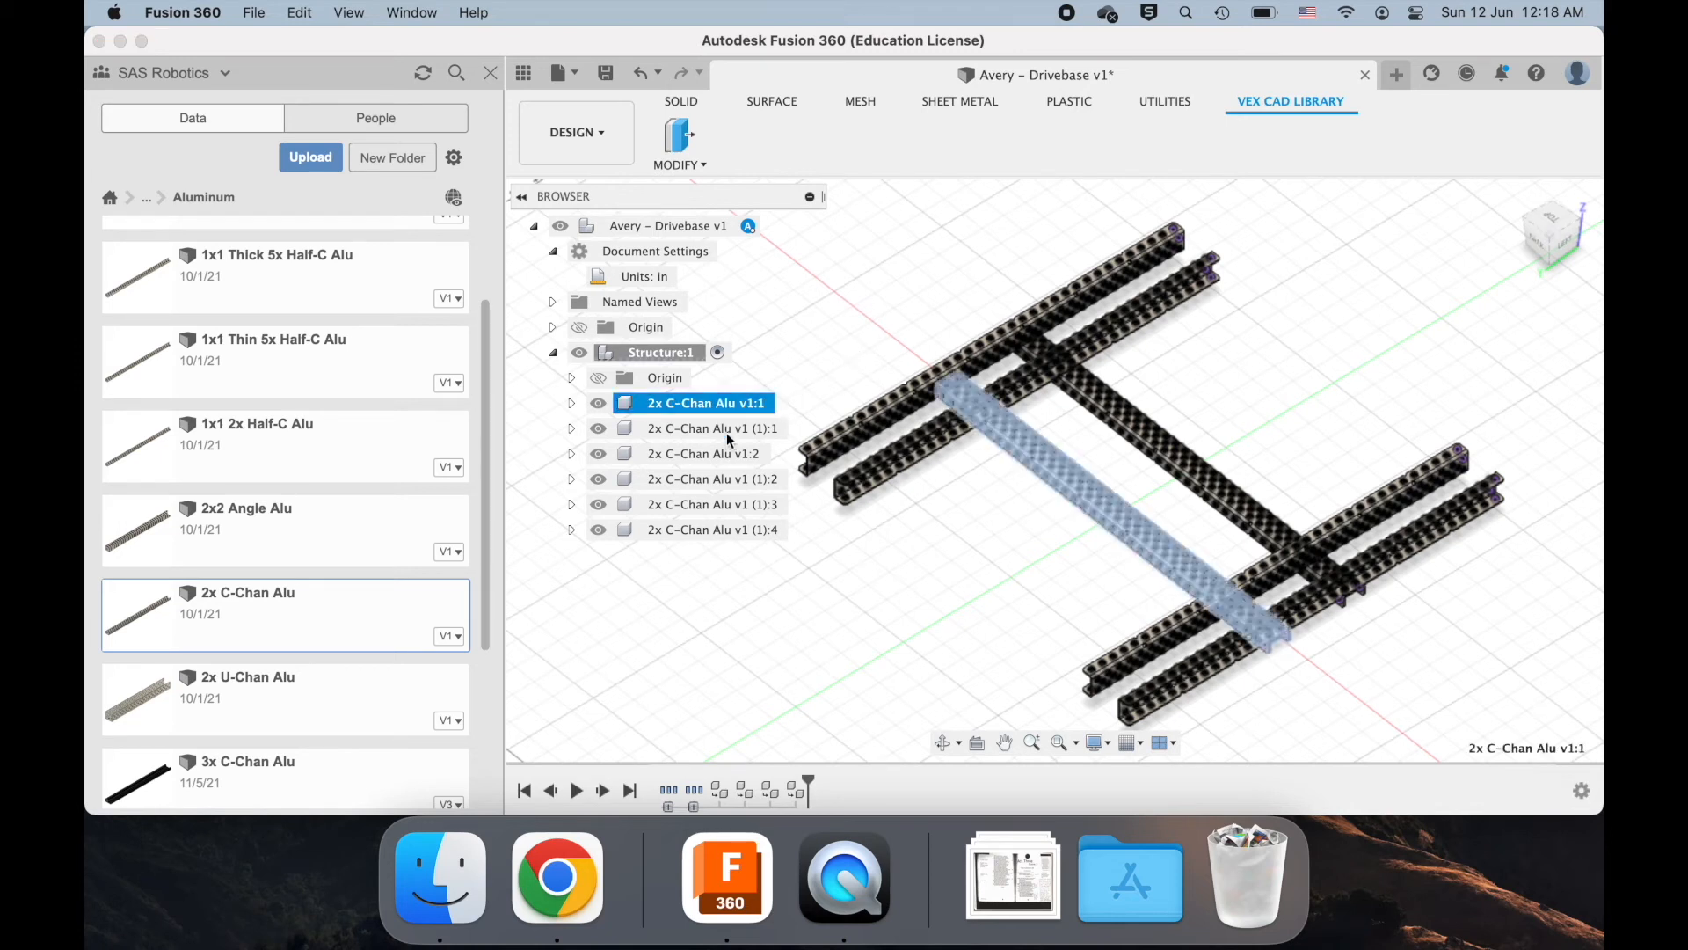
click(754, 456)
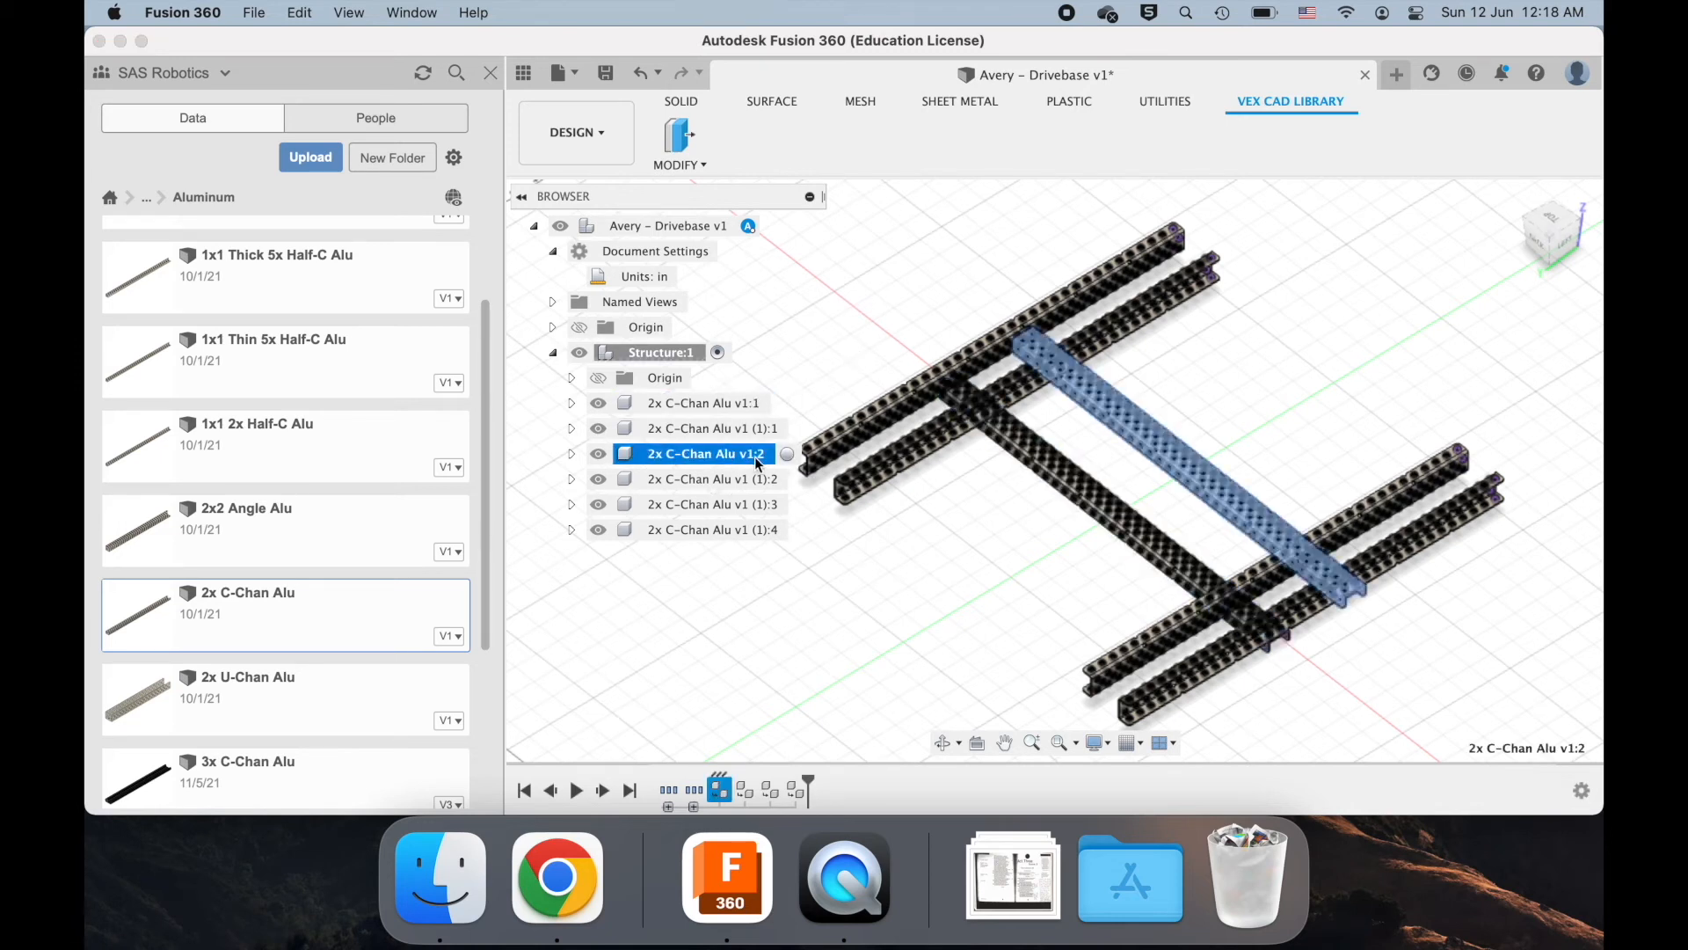
click(708, 404)
click(834, 336)
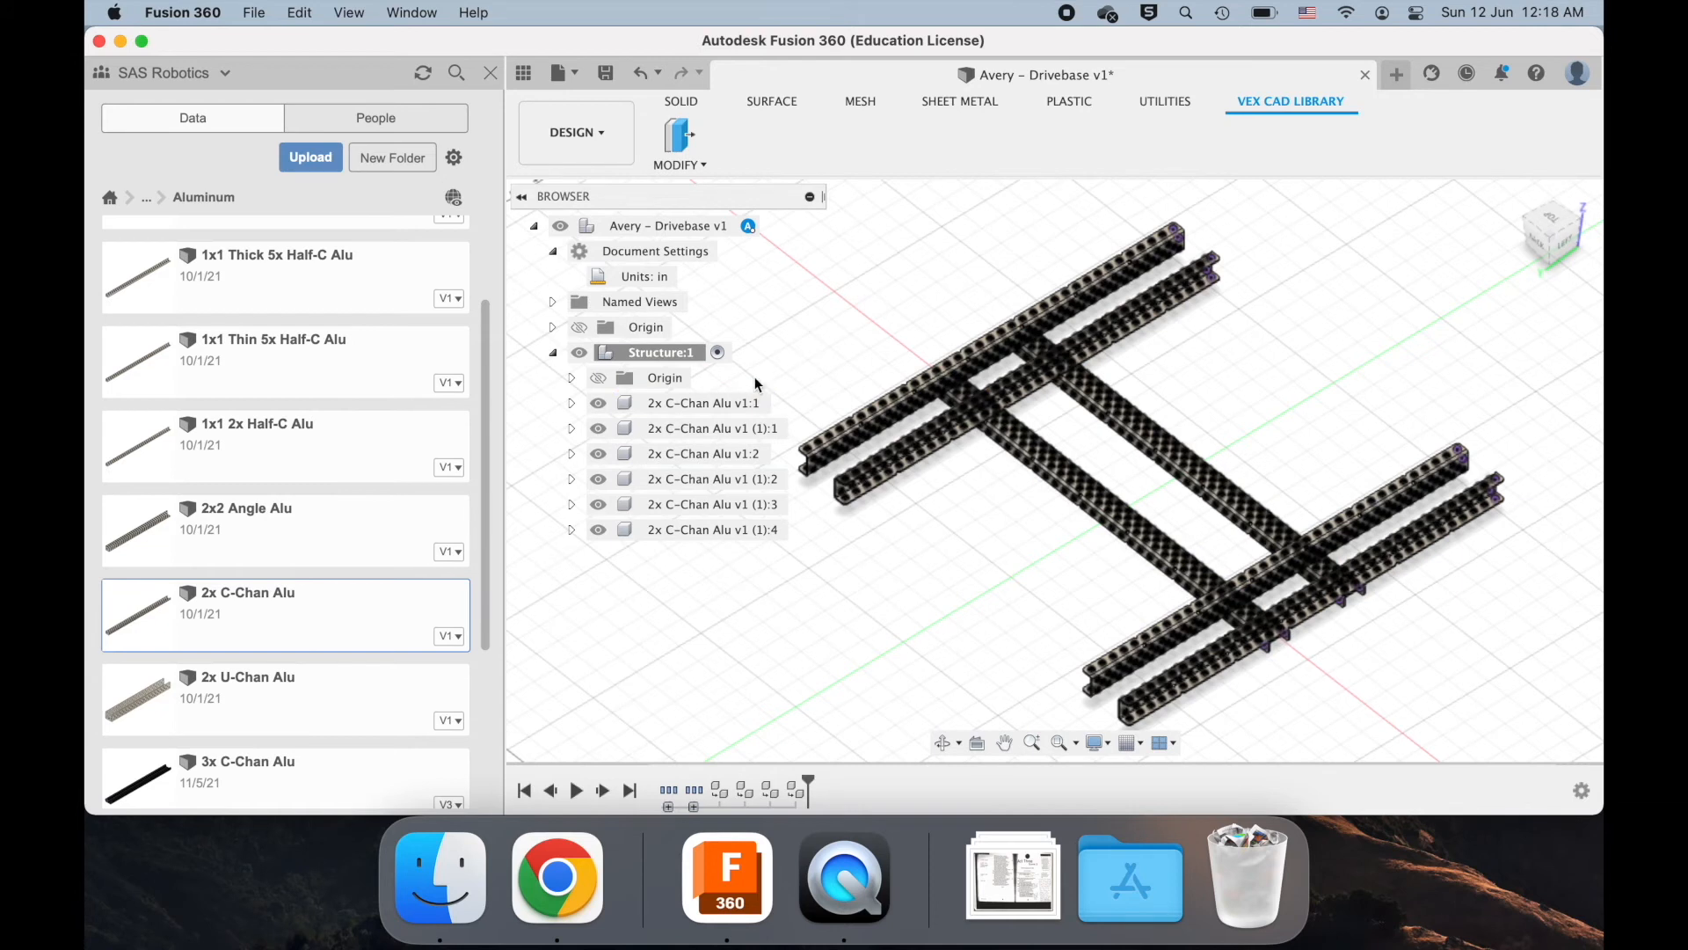
click(755, 455)
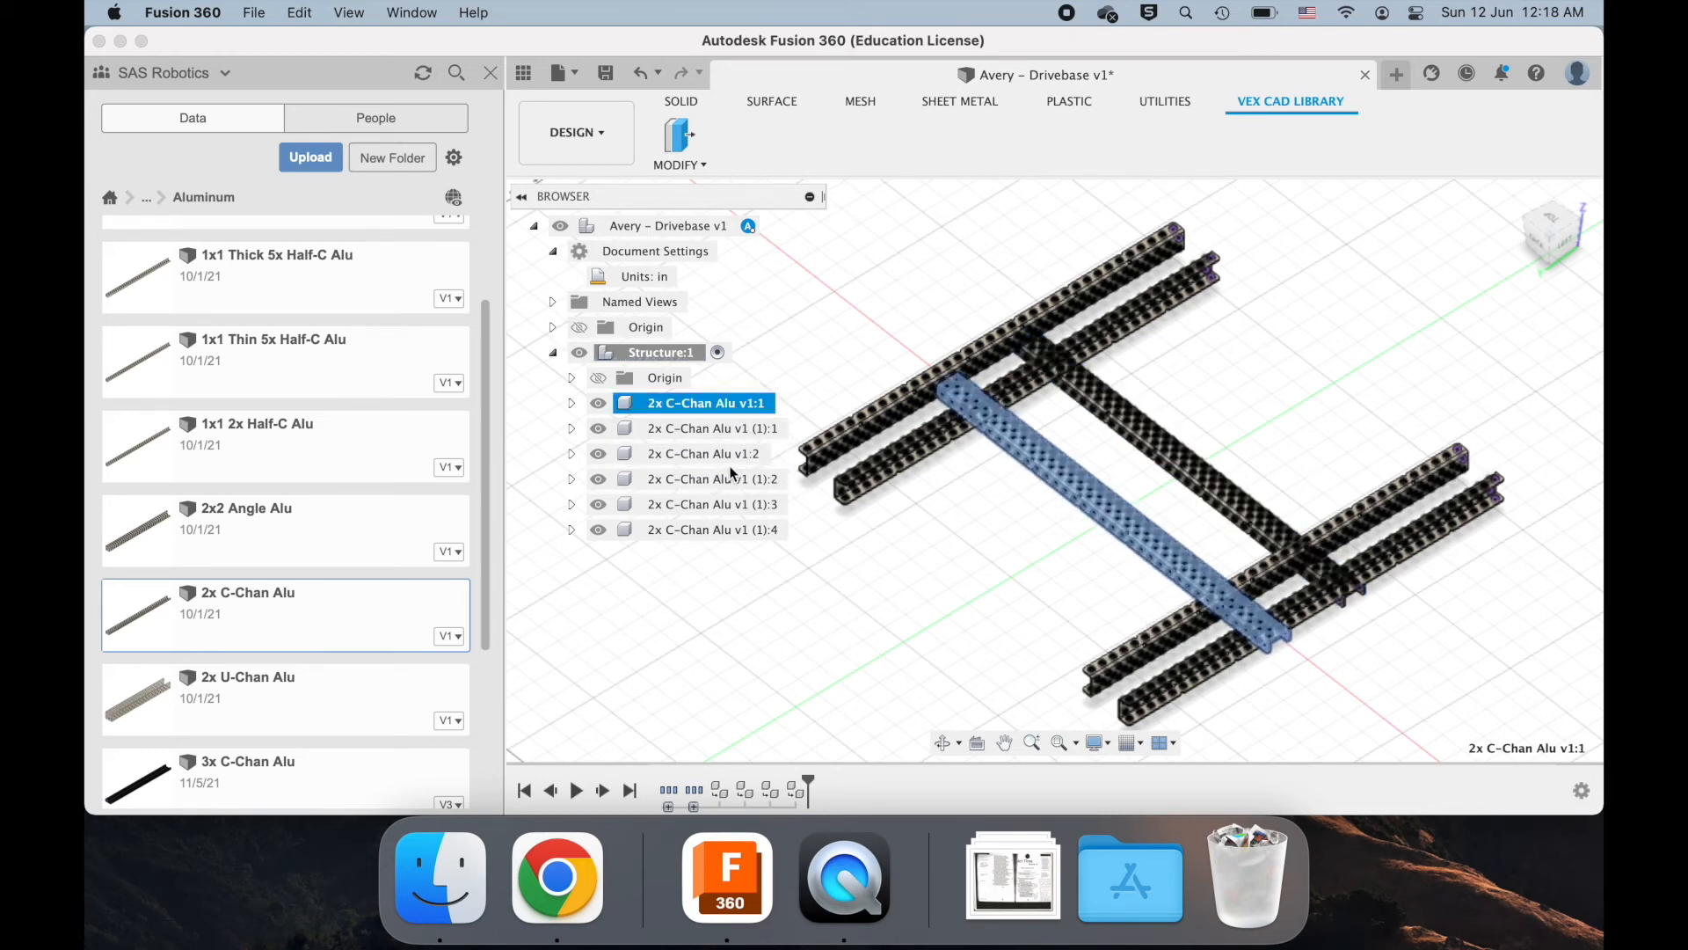
click(835, 357)
scroll(834, 356, up, 5)
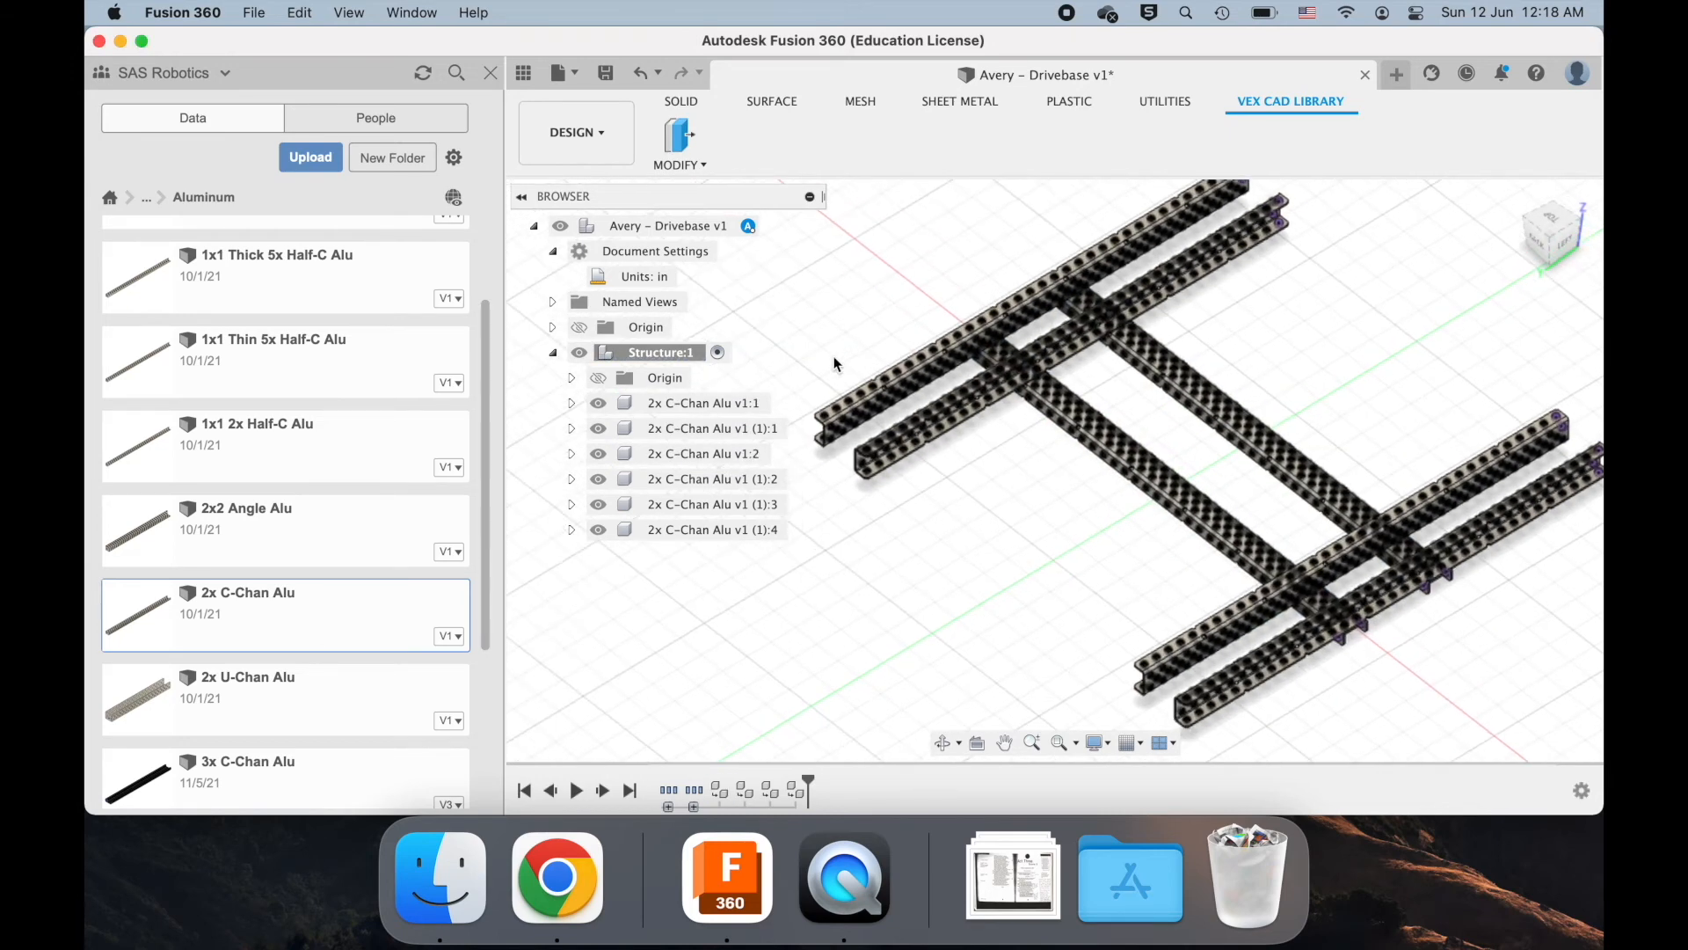
click(715, 450)
click(717, 427)
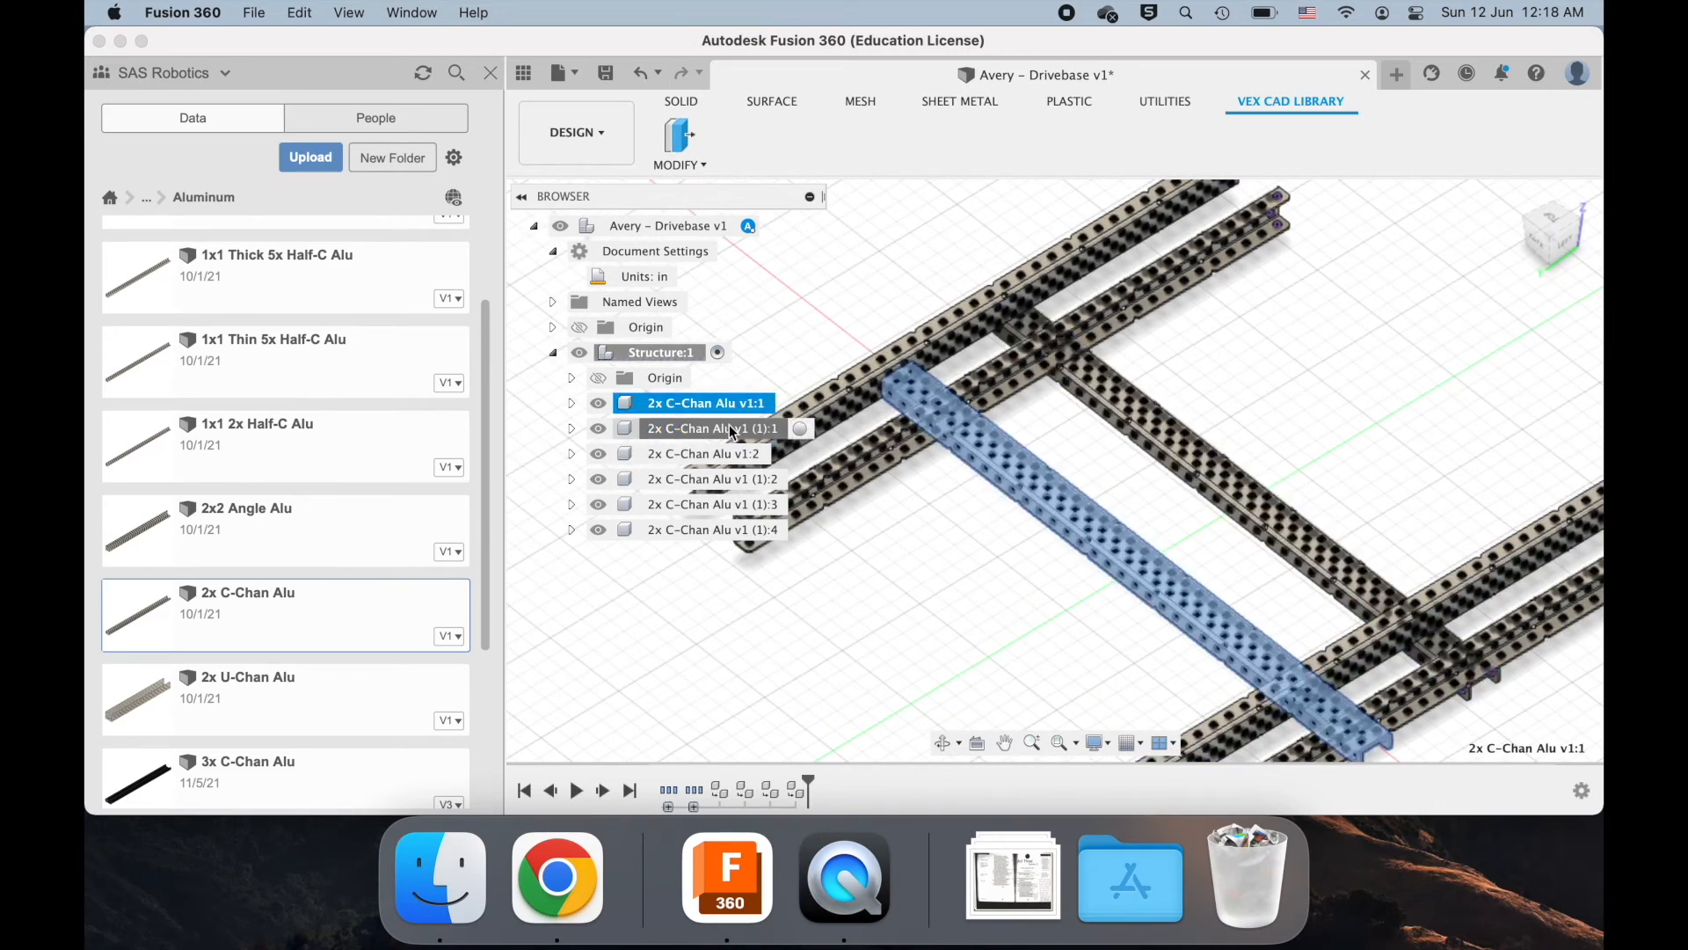
scroll(943, 446, down, 3)
click(942, 447)
scroll(943, 446, right, 1)
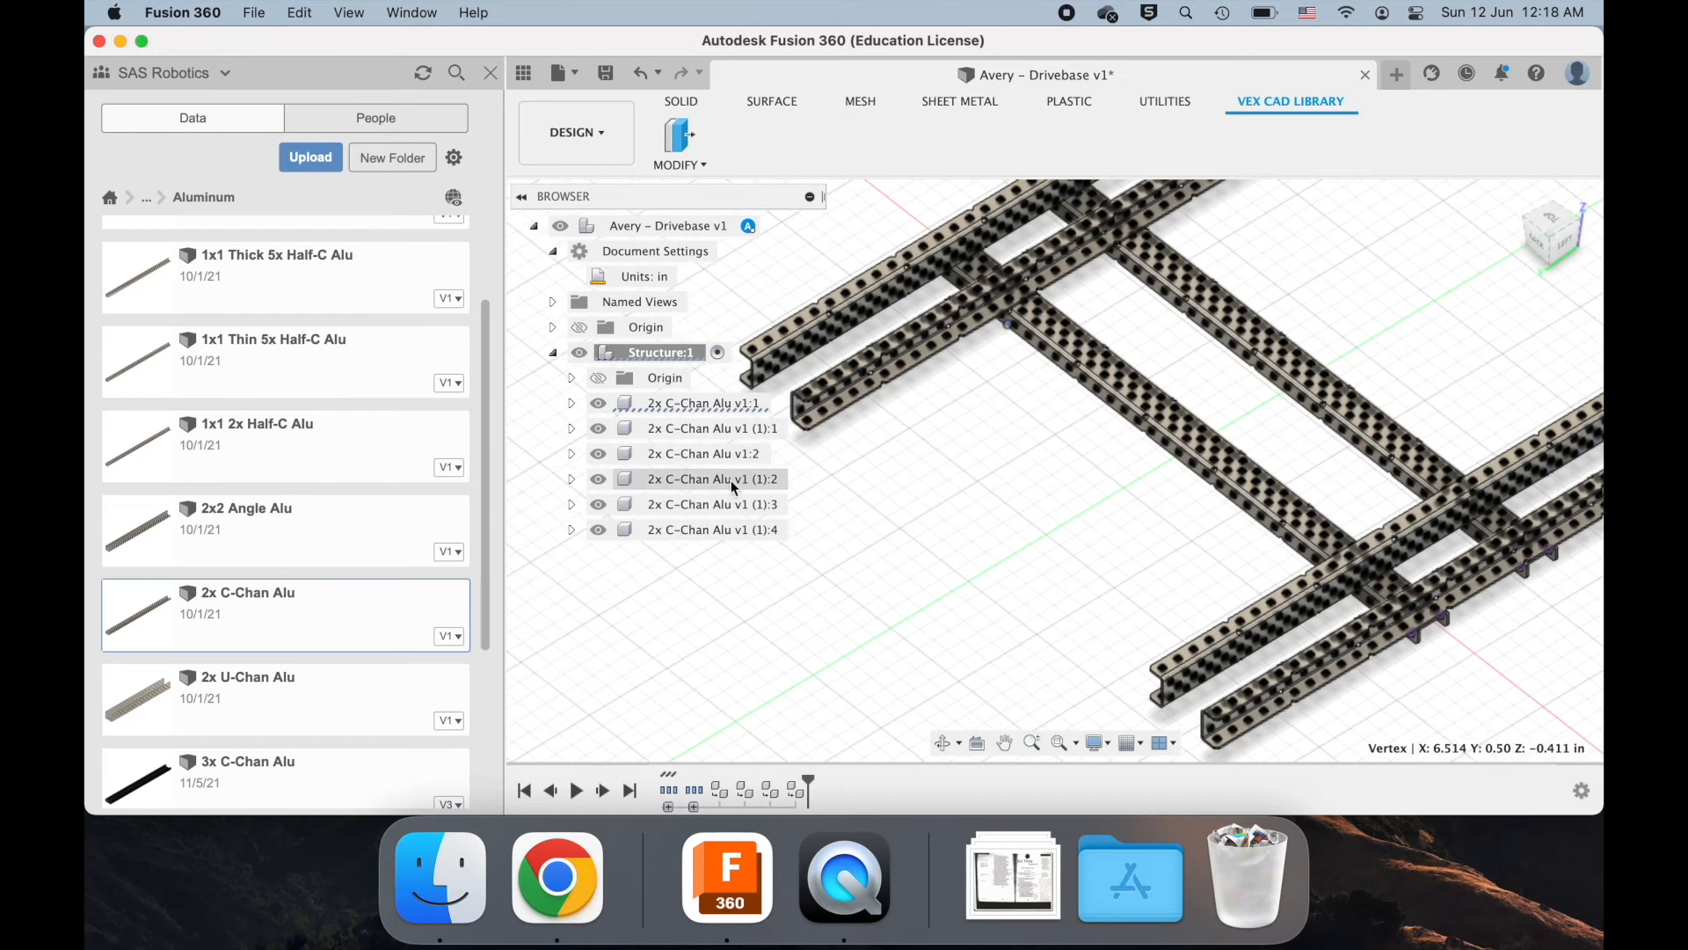
- Check which crossing C-channels the 2x C-Chan Alu v1 (1) instances 1 to 4 refer to
click(735, 434)
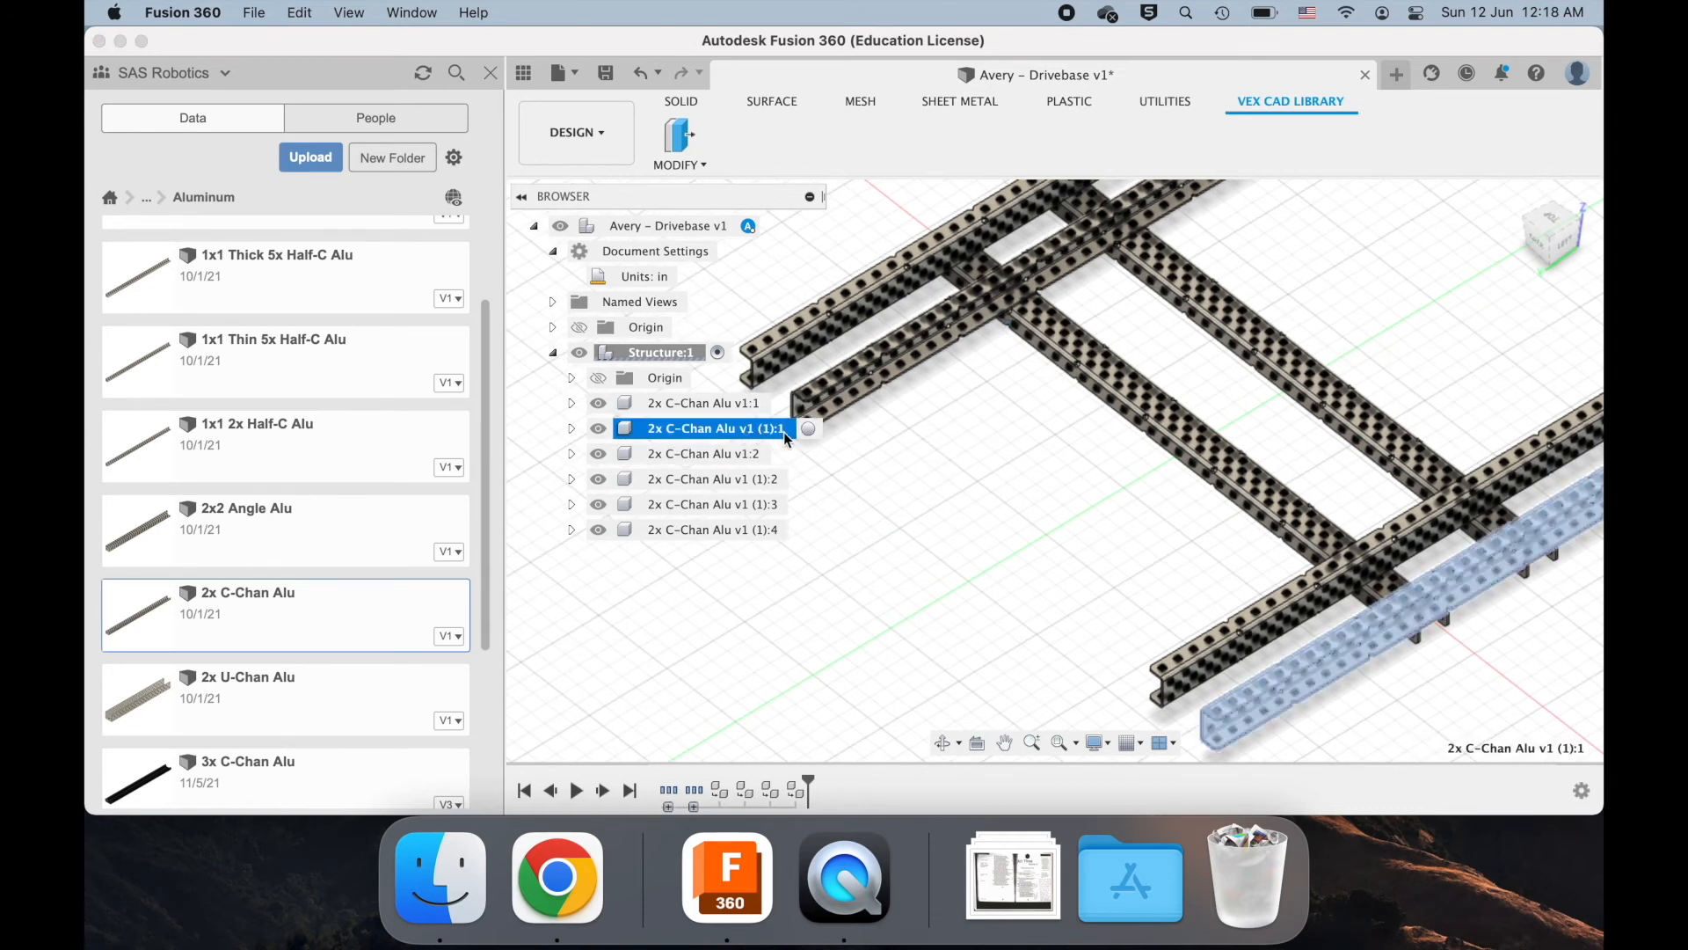
click(780, 480)
click(750, 507)
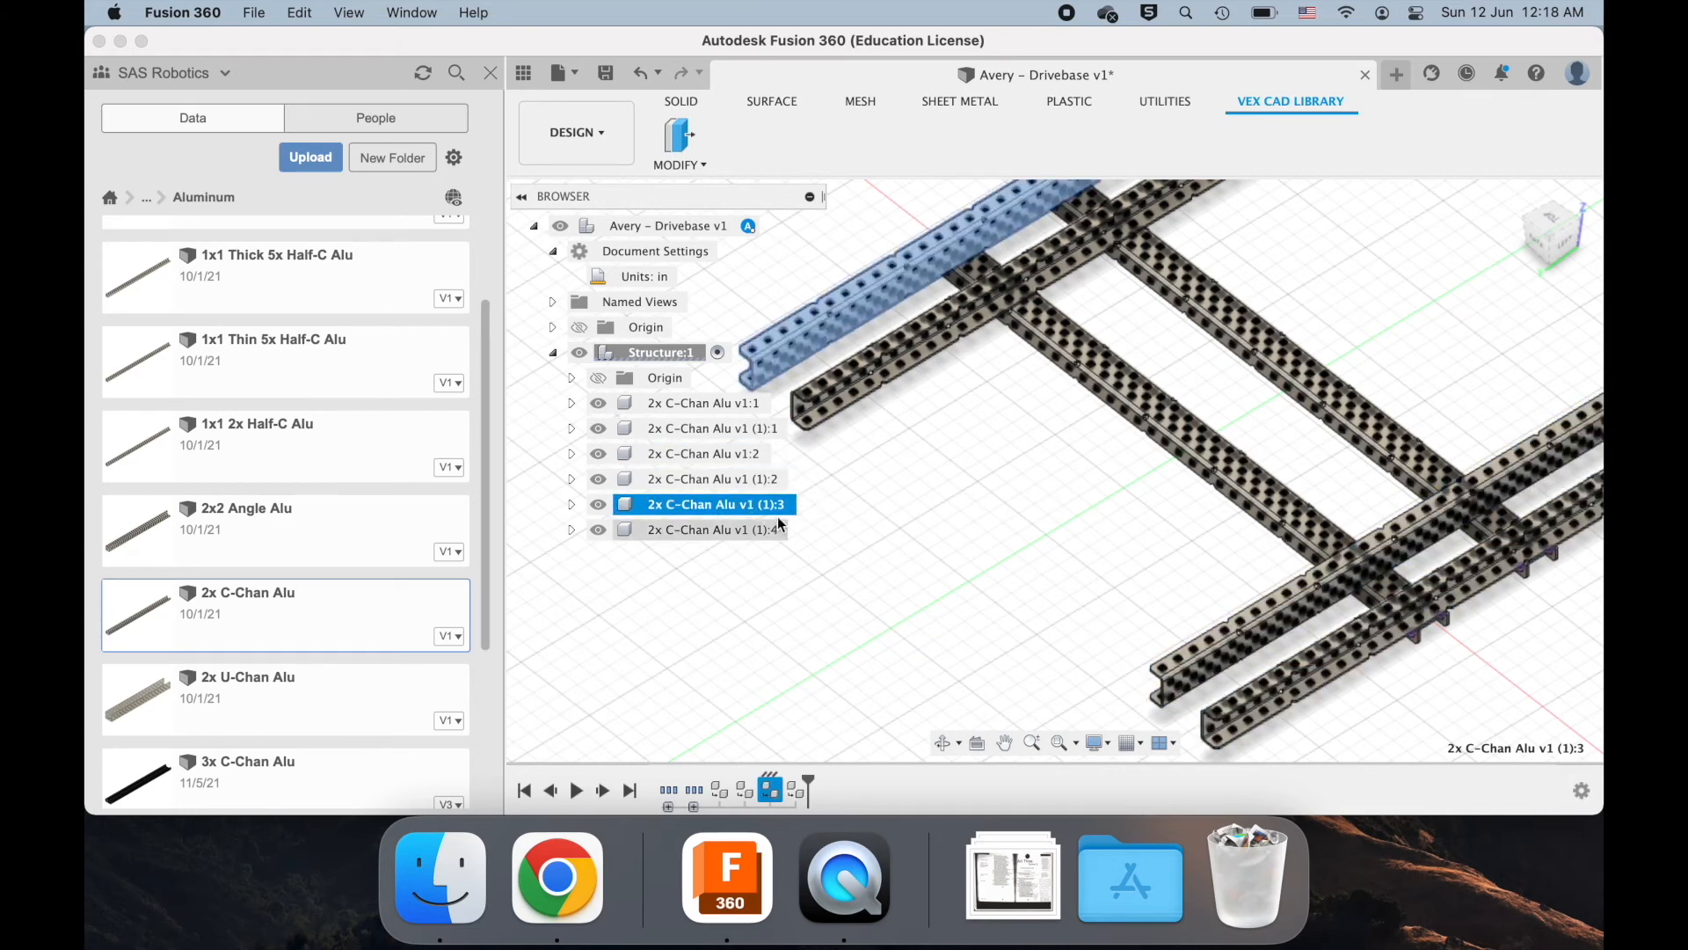
click(758, 530)
click(939, 494)
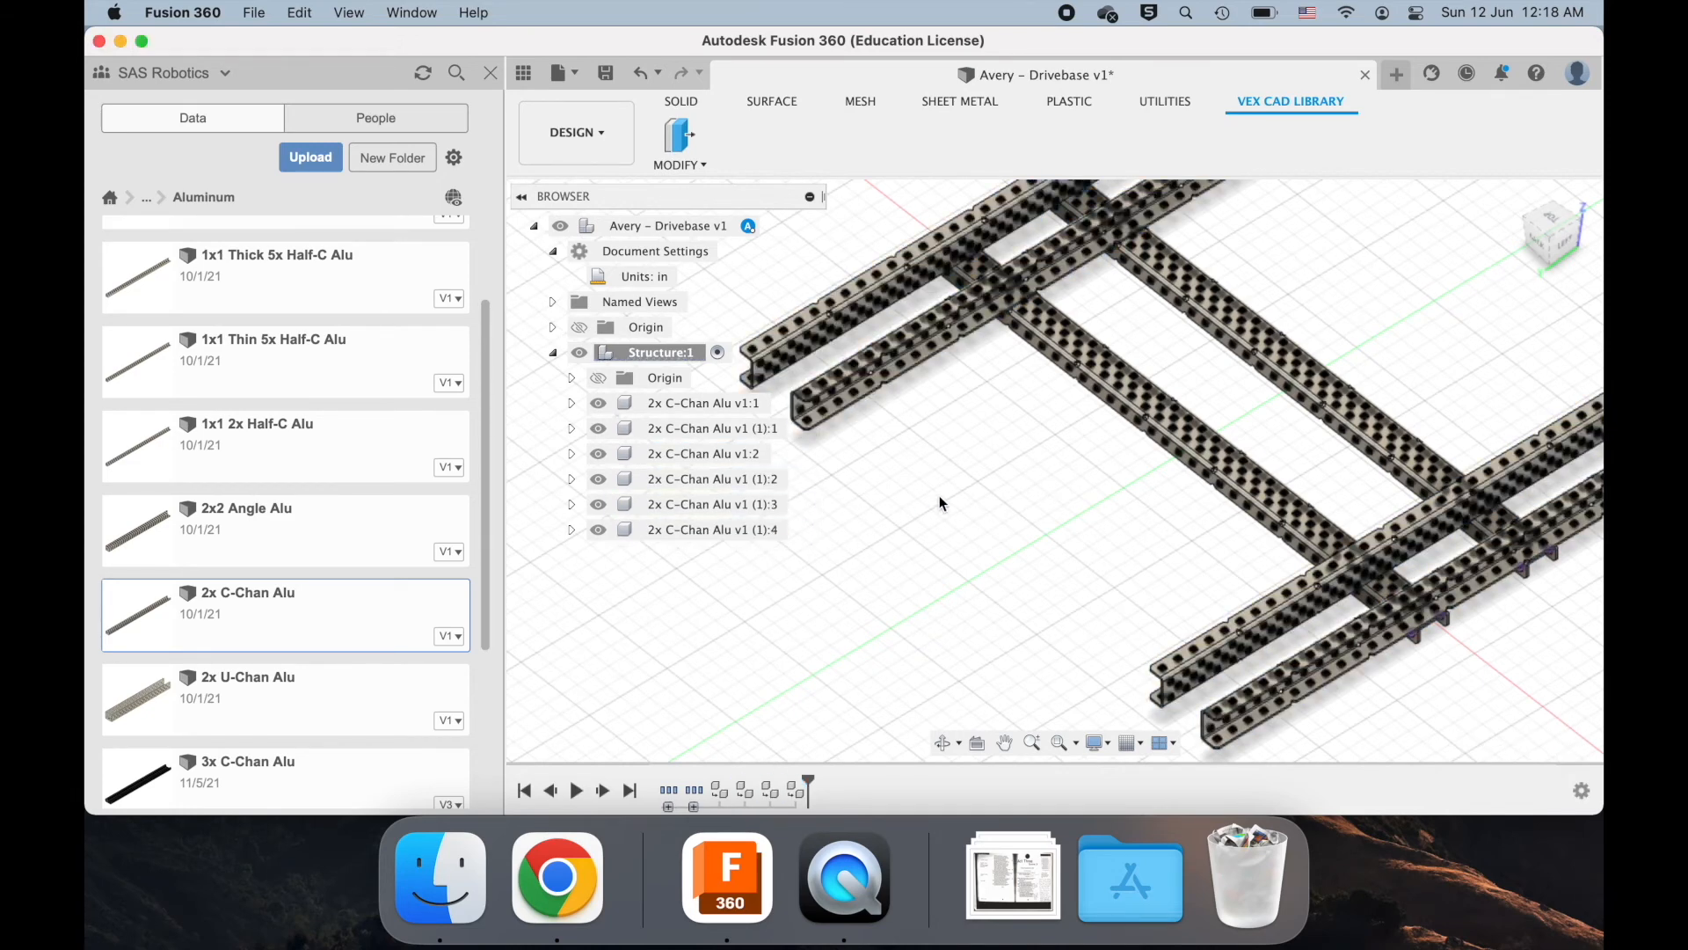
scroll(939, 494, down, 5)
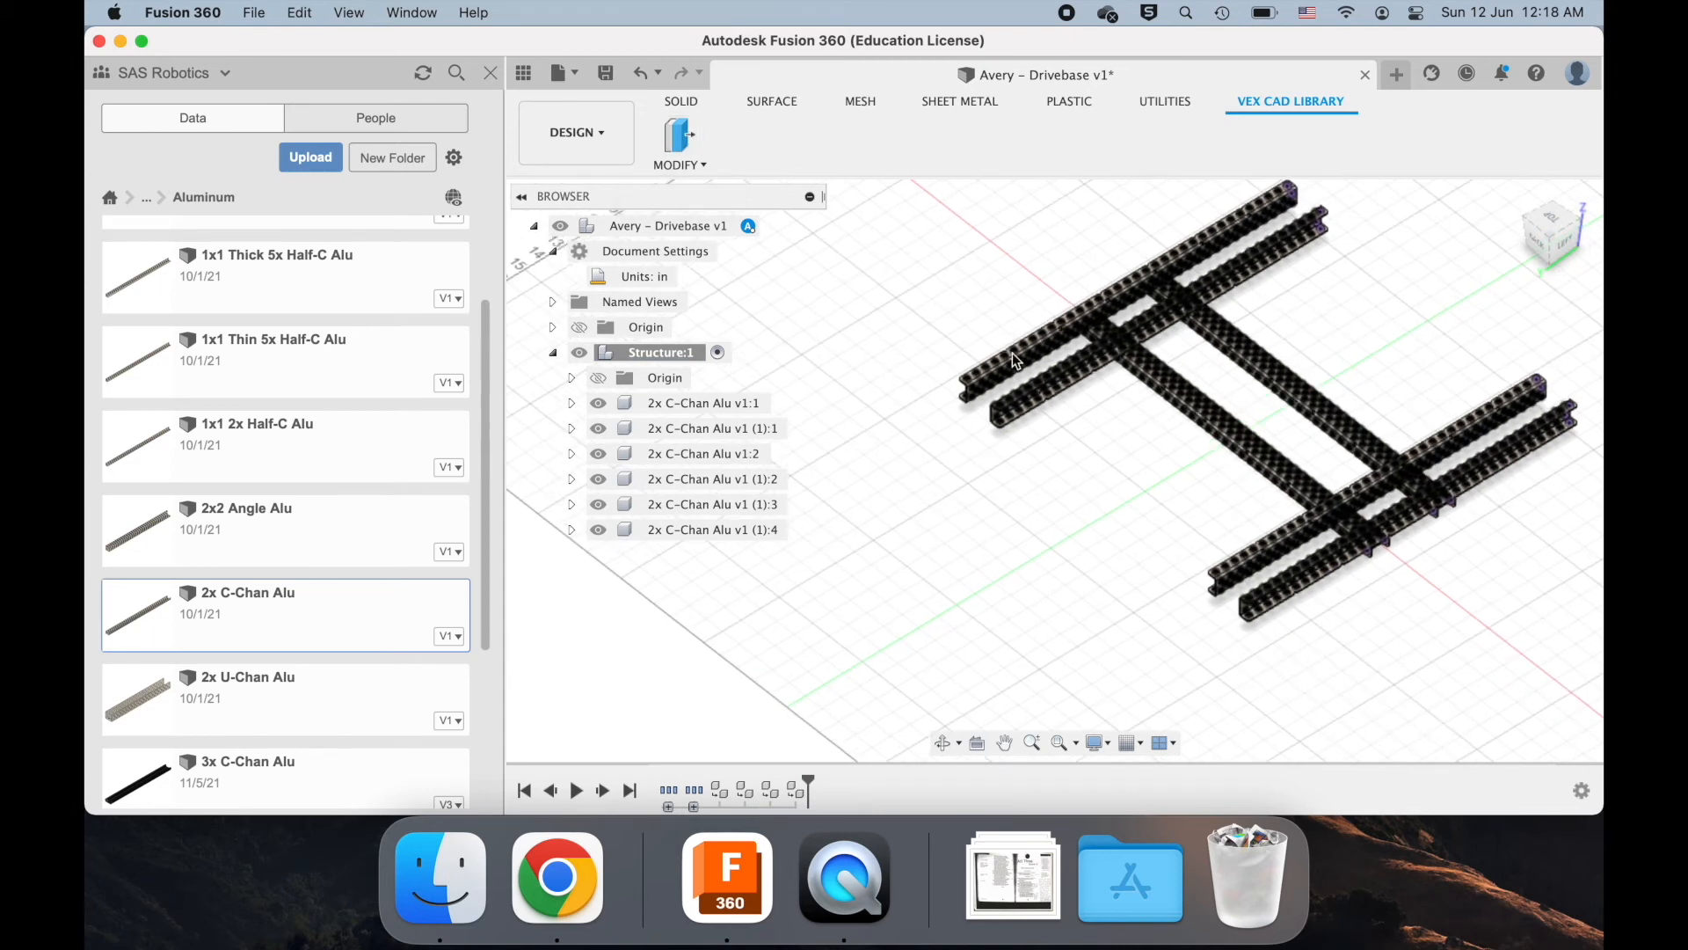
- Use Modify Part to set the length of crossing C-channel 2x C-Chan Alu v1 (1):1 to 30 holes
click(787, 429)
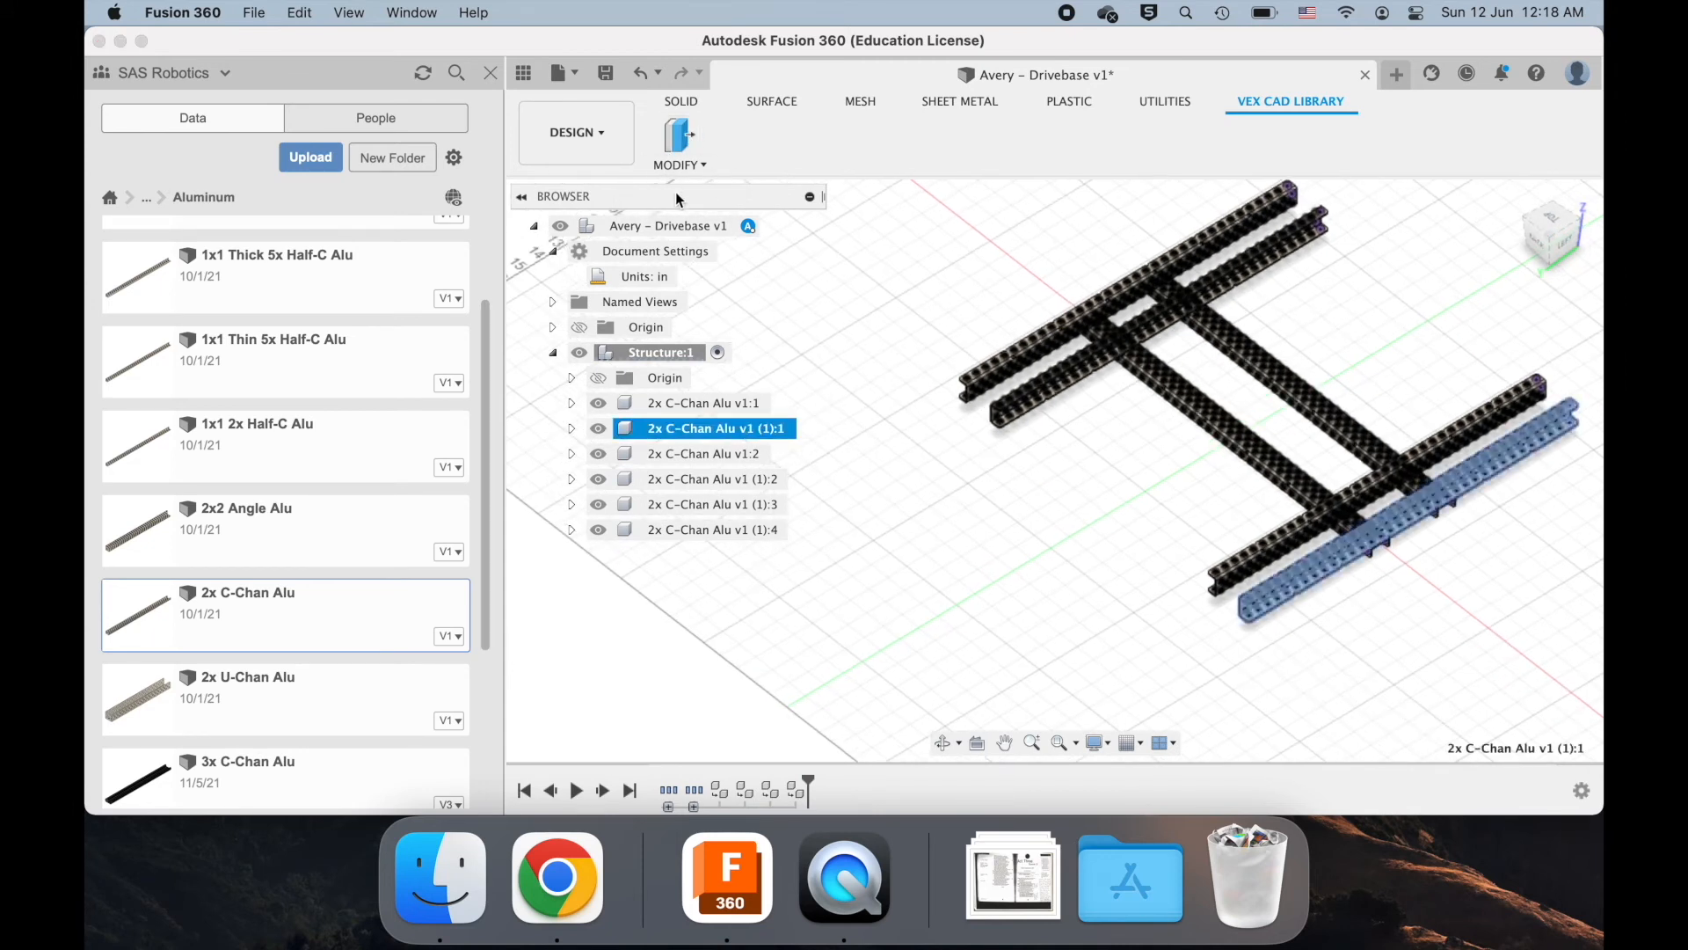
click(680, 137)
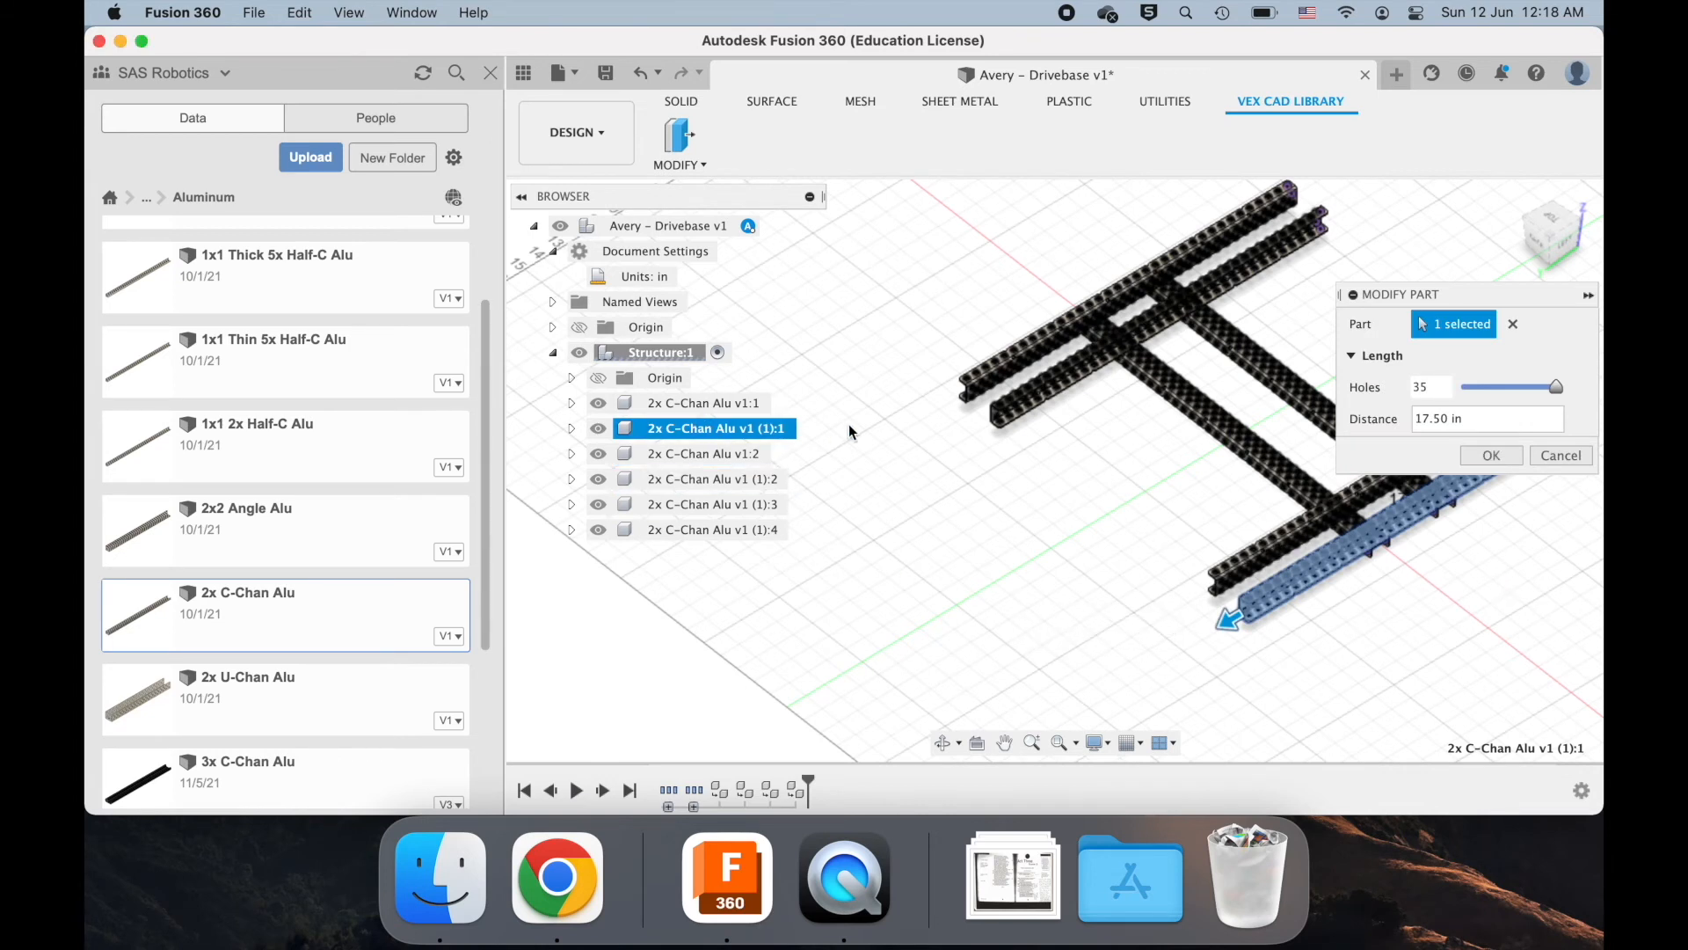
scroll(851, 432, right, 4)
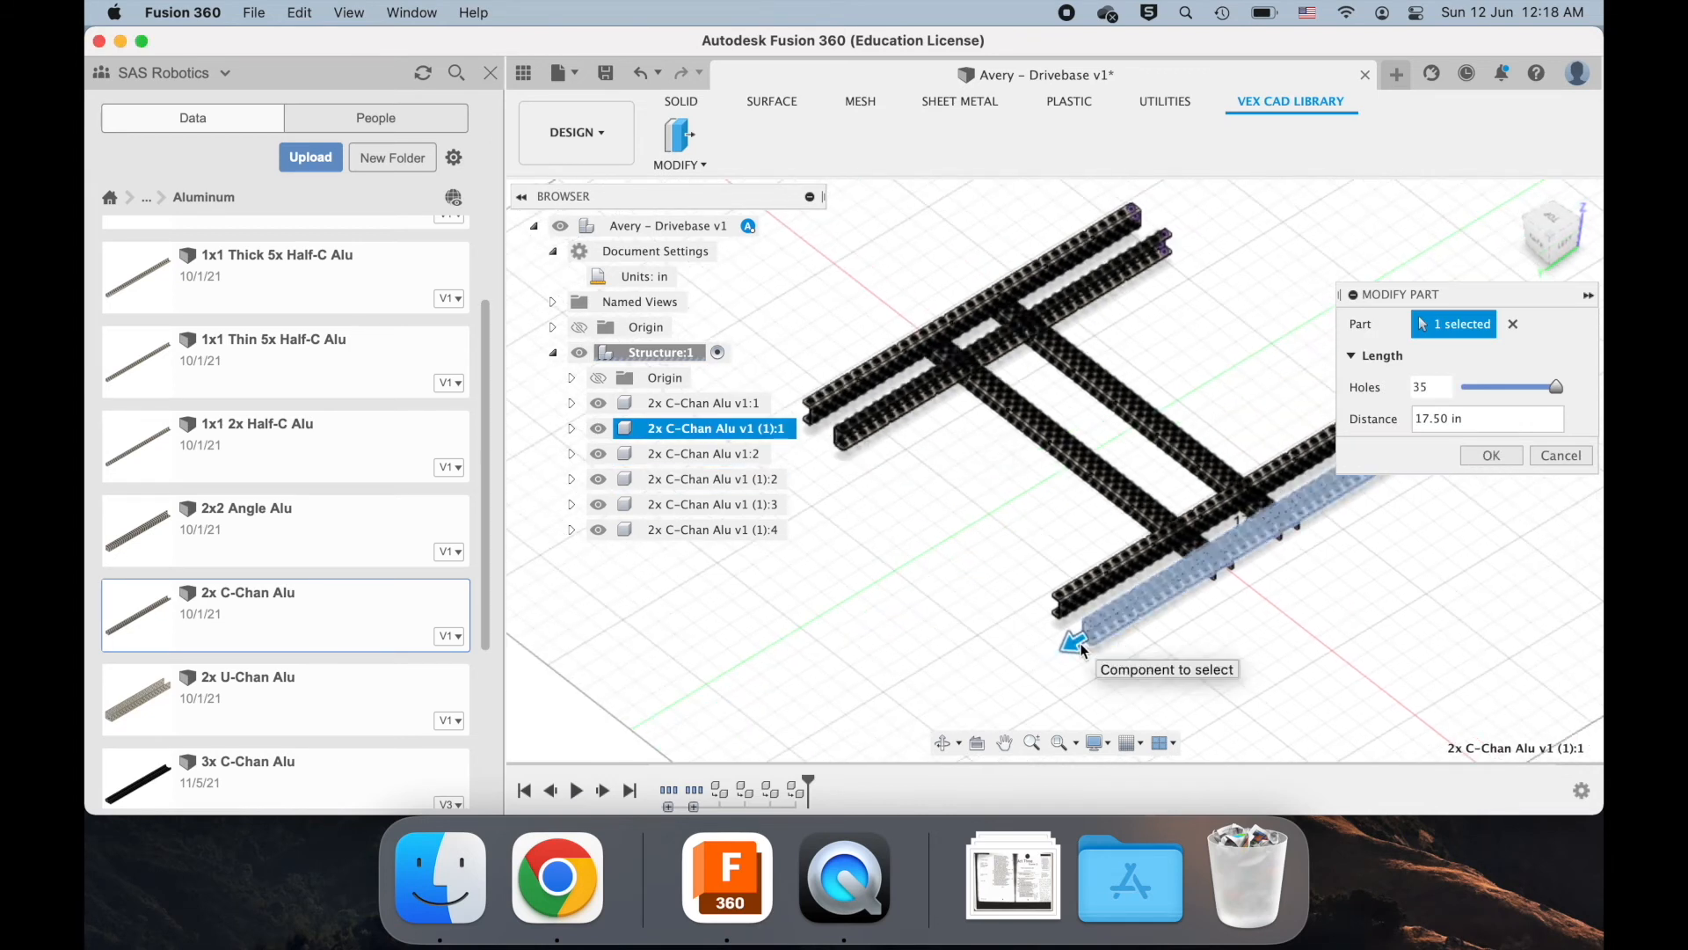
click(1440, 387)
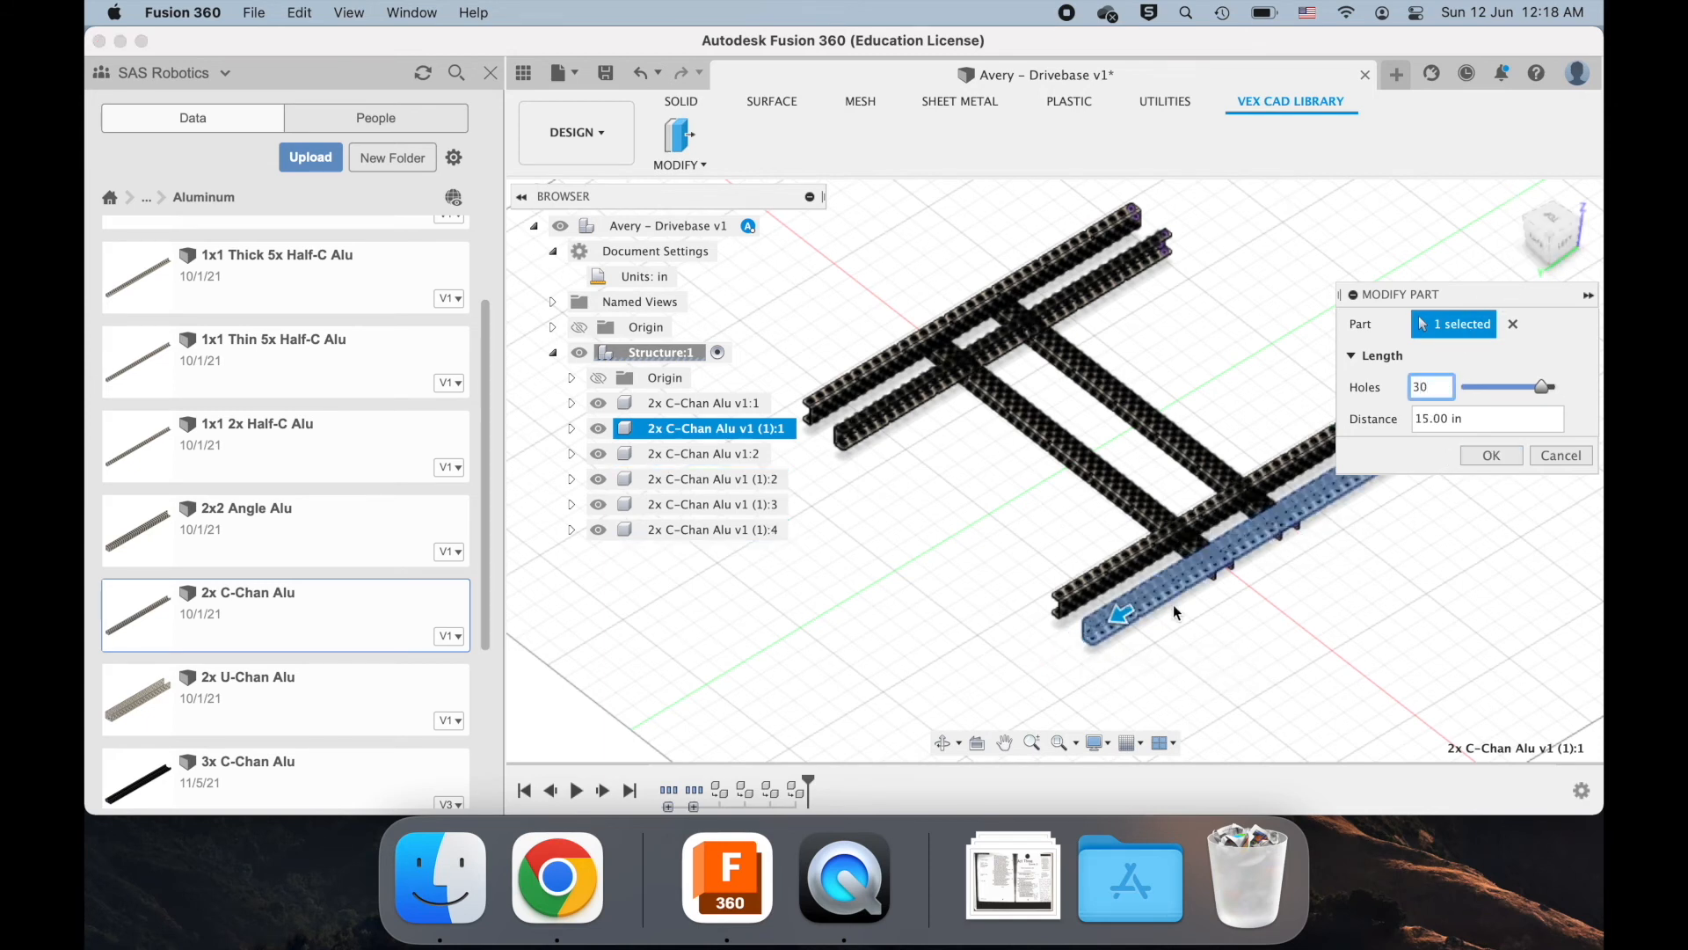
click(1496, 456)
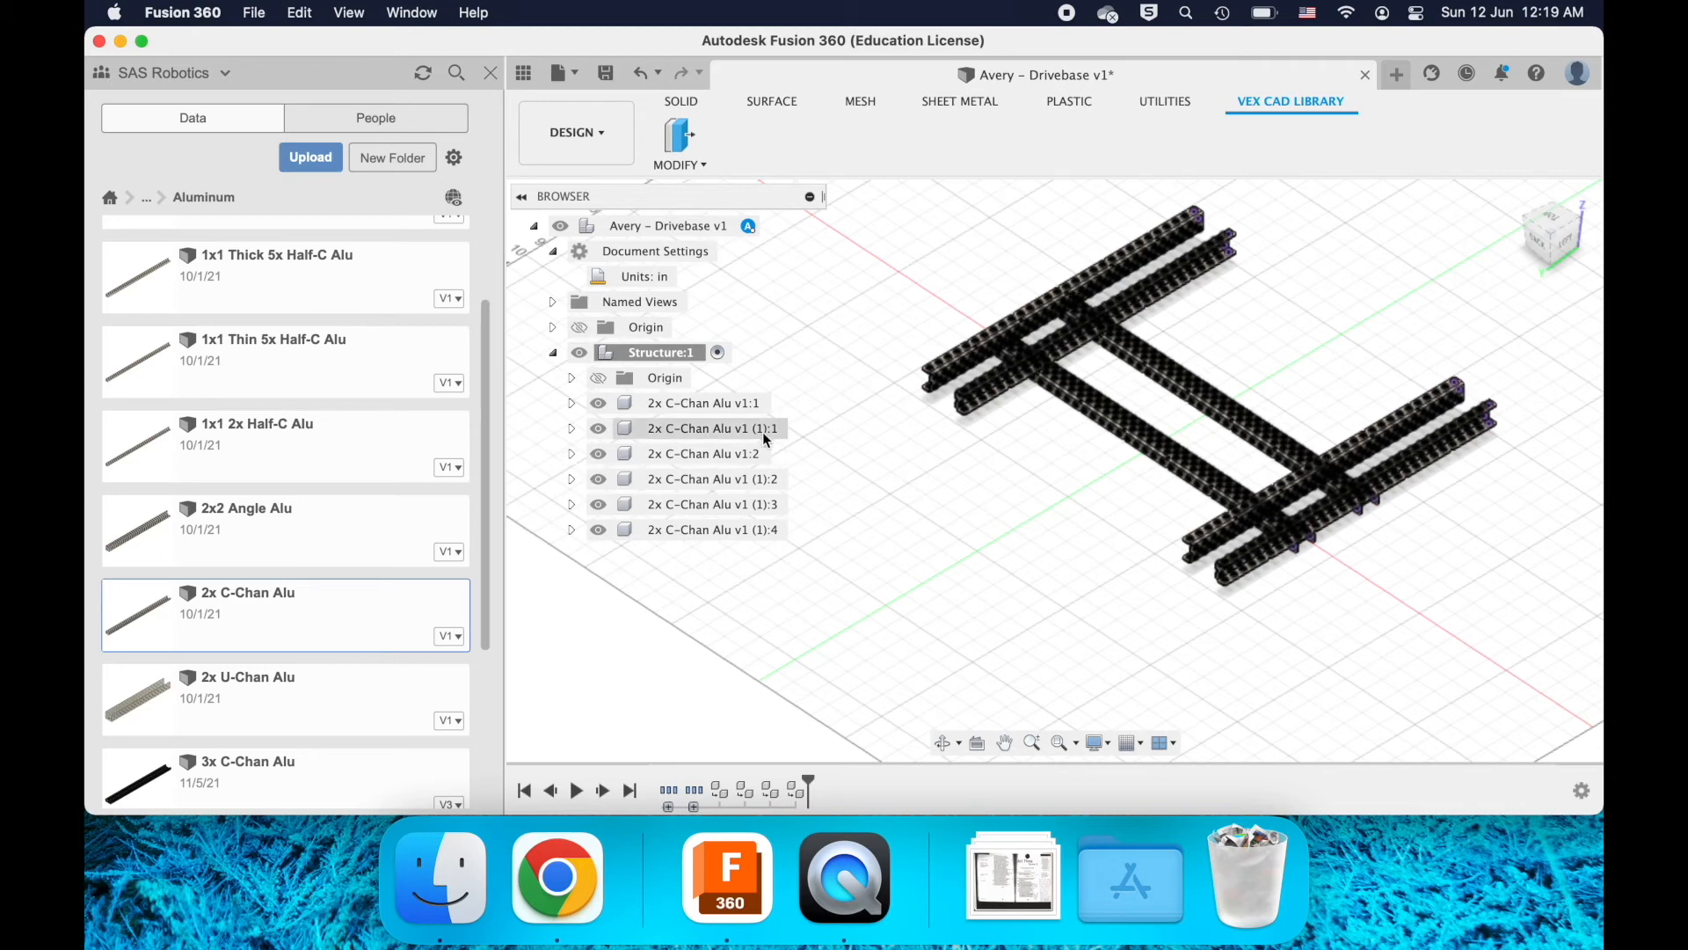
- Examine the lengths of all four crossing C-channels and their ends on both sides of the frame
scroll(1210, 647, up, 5)
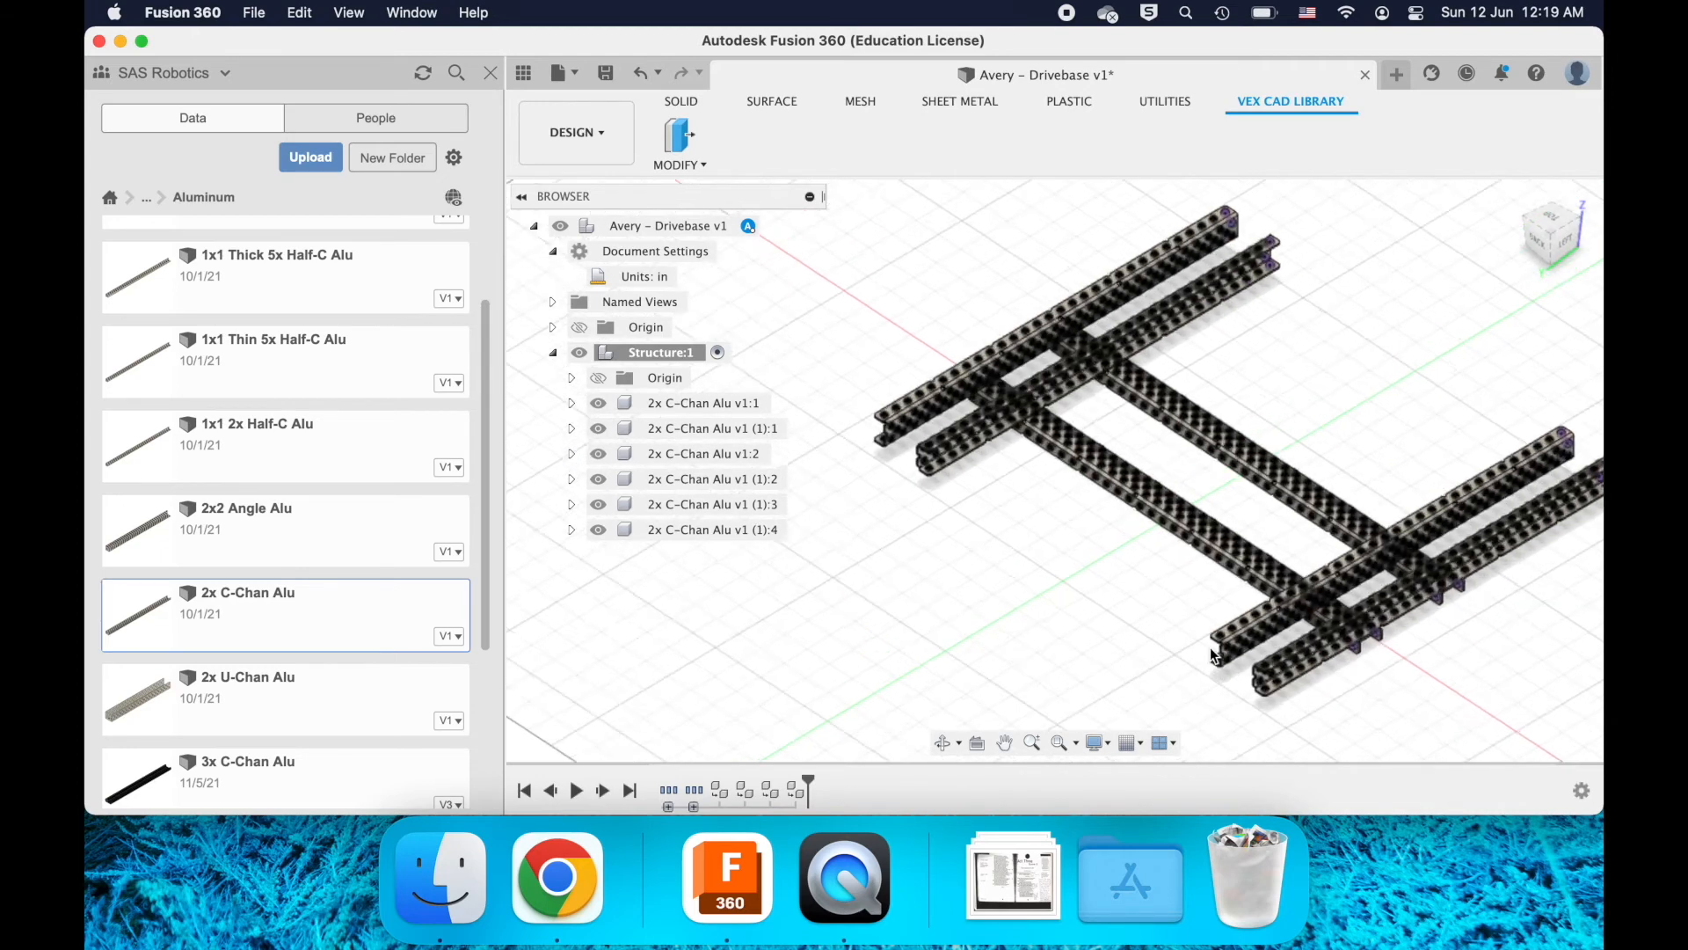
shift+scroll(1210, 647, up, 5)
shift+scroll(1210, 647, down, 8)
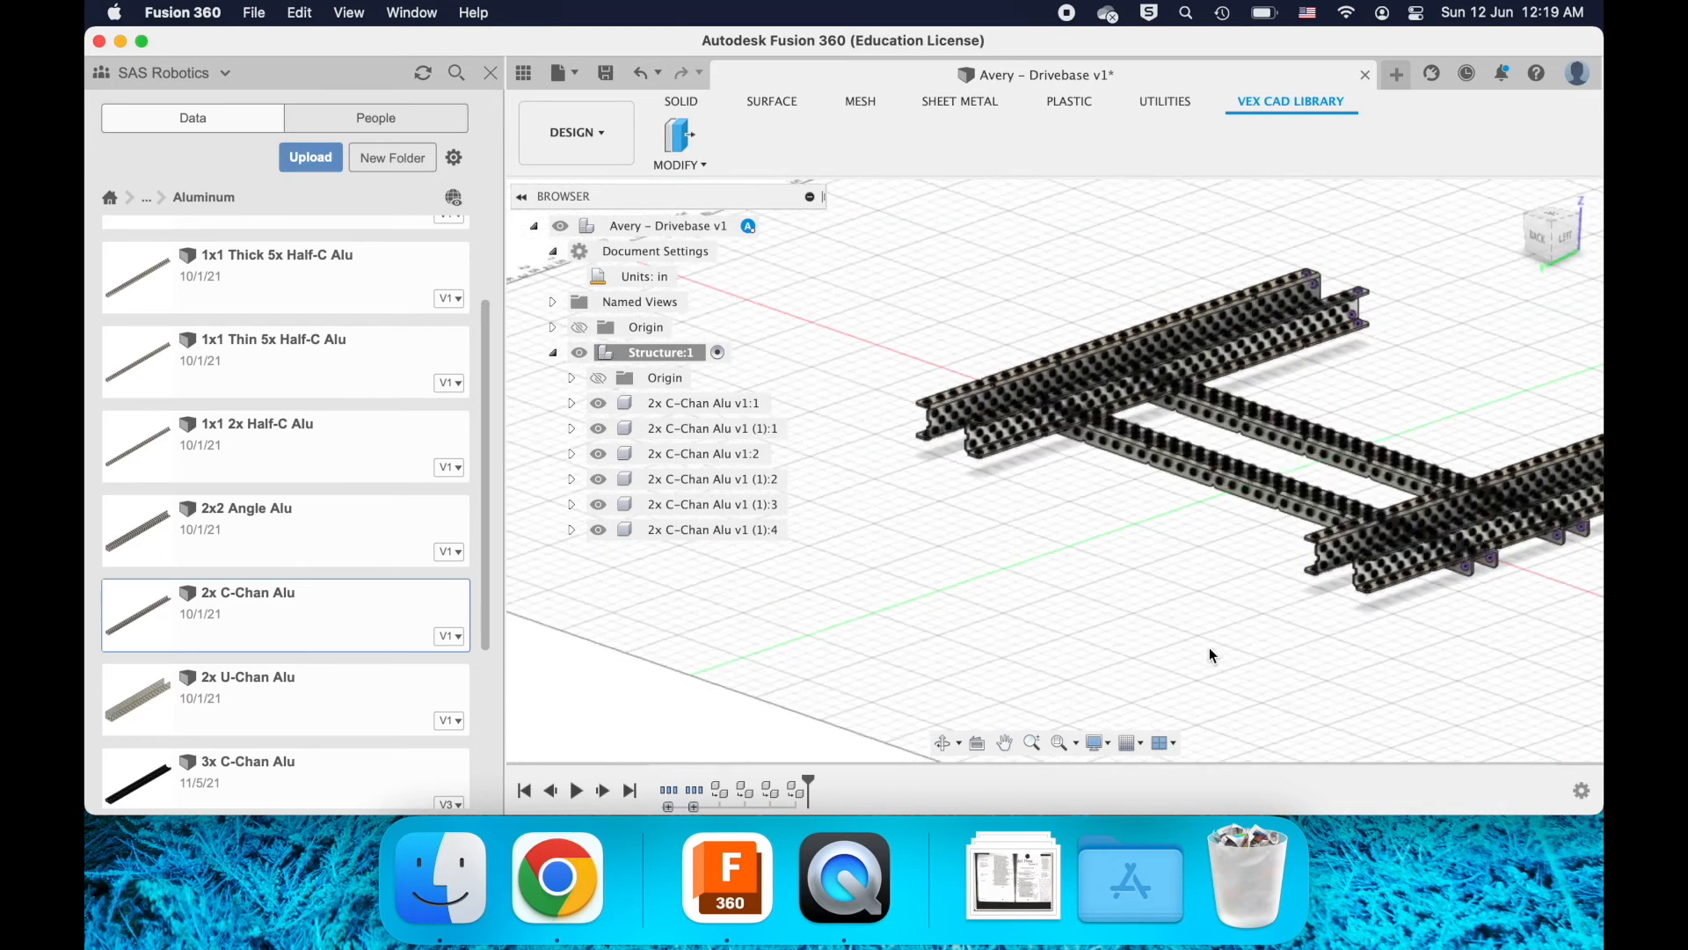
shift+scroll(1210, 647, up, 3)
shift+scroll(1210, 649, up, 3)
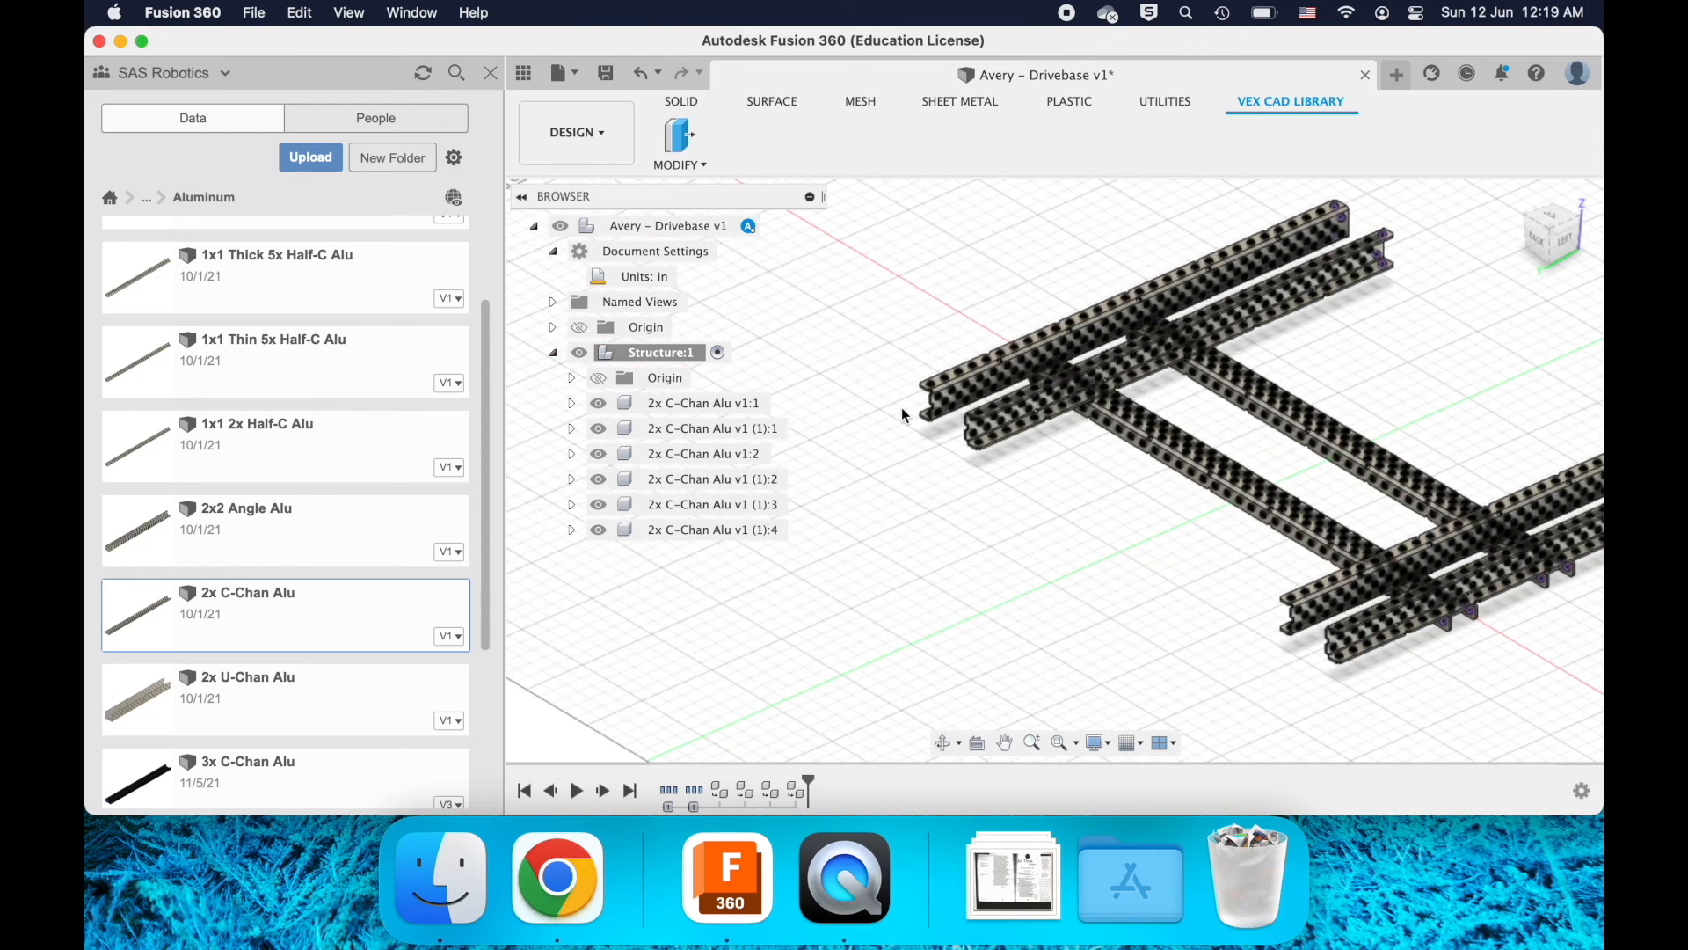
scroll(1415, 636, up, 5)
scroll(1334, 673, down, 5)
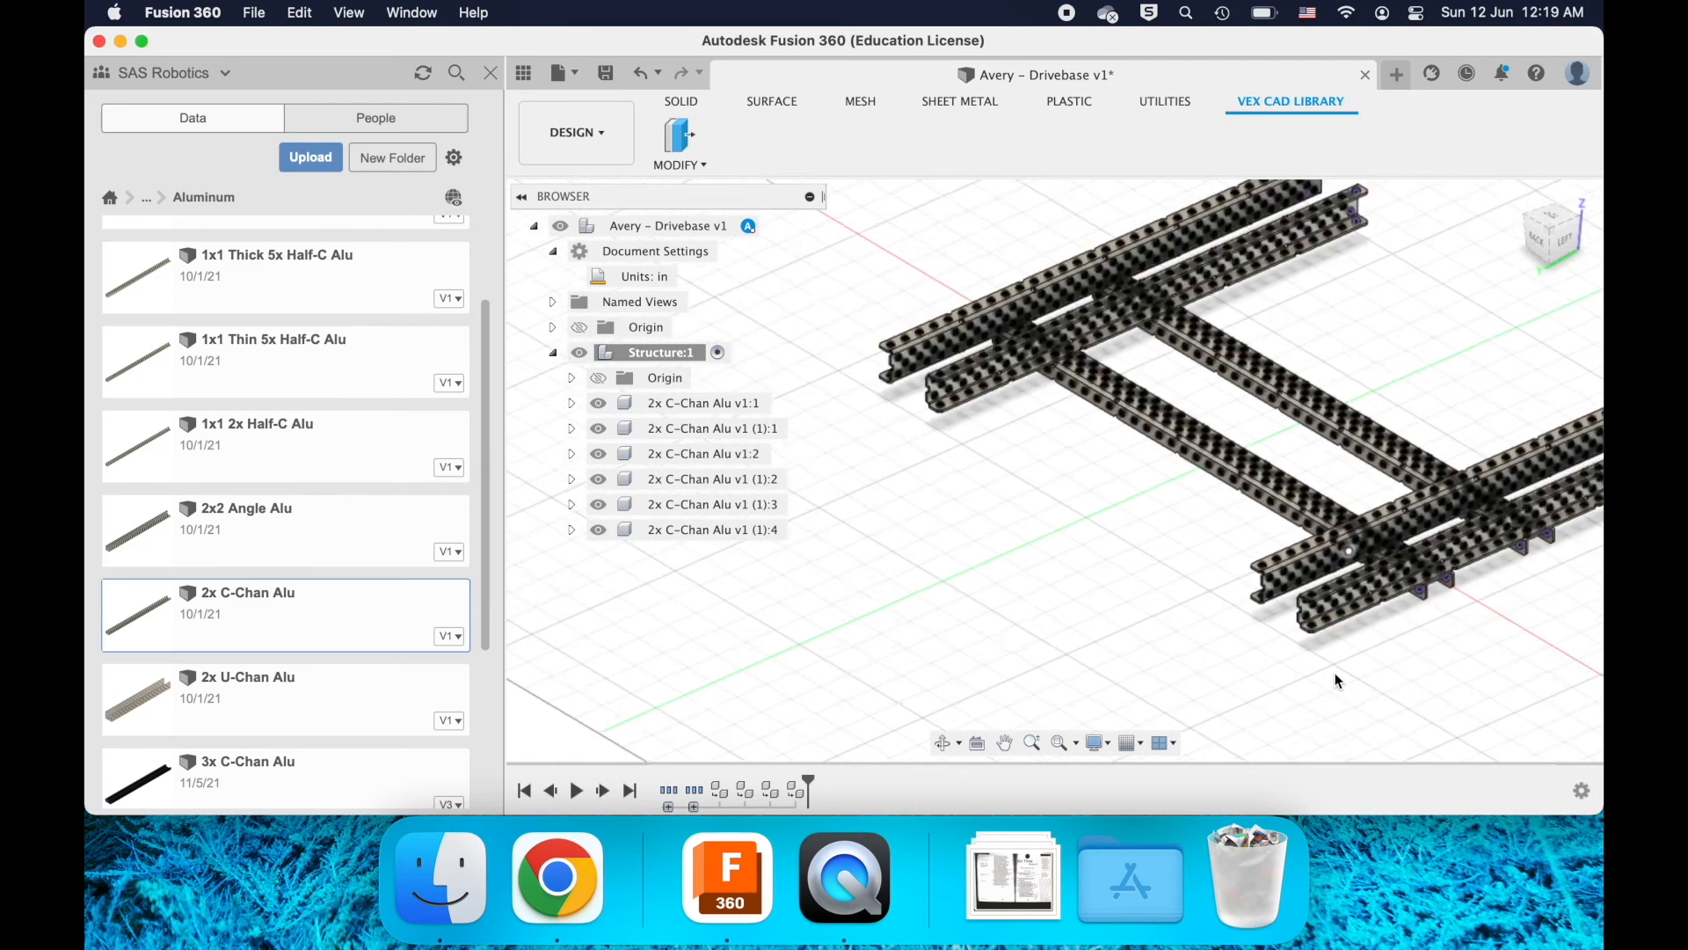
scroll(1335, 674, right, 1)
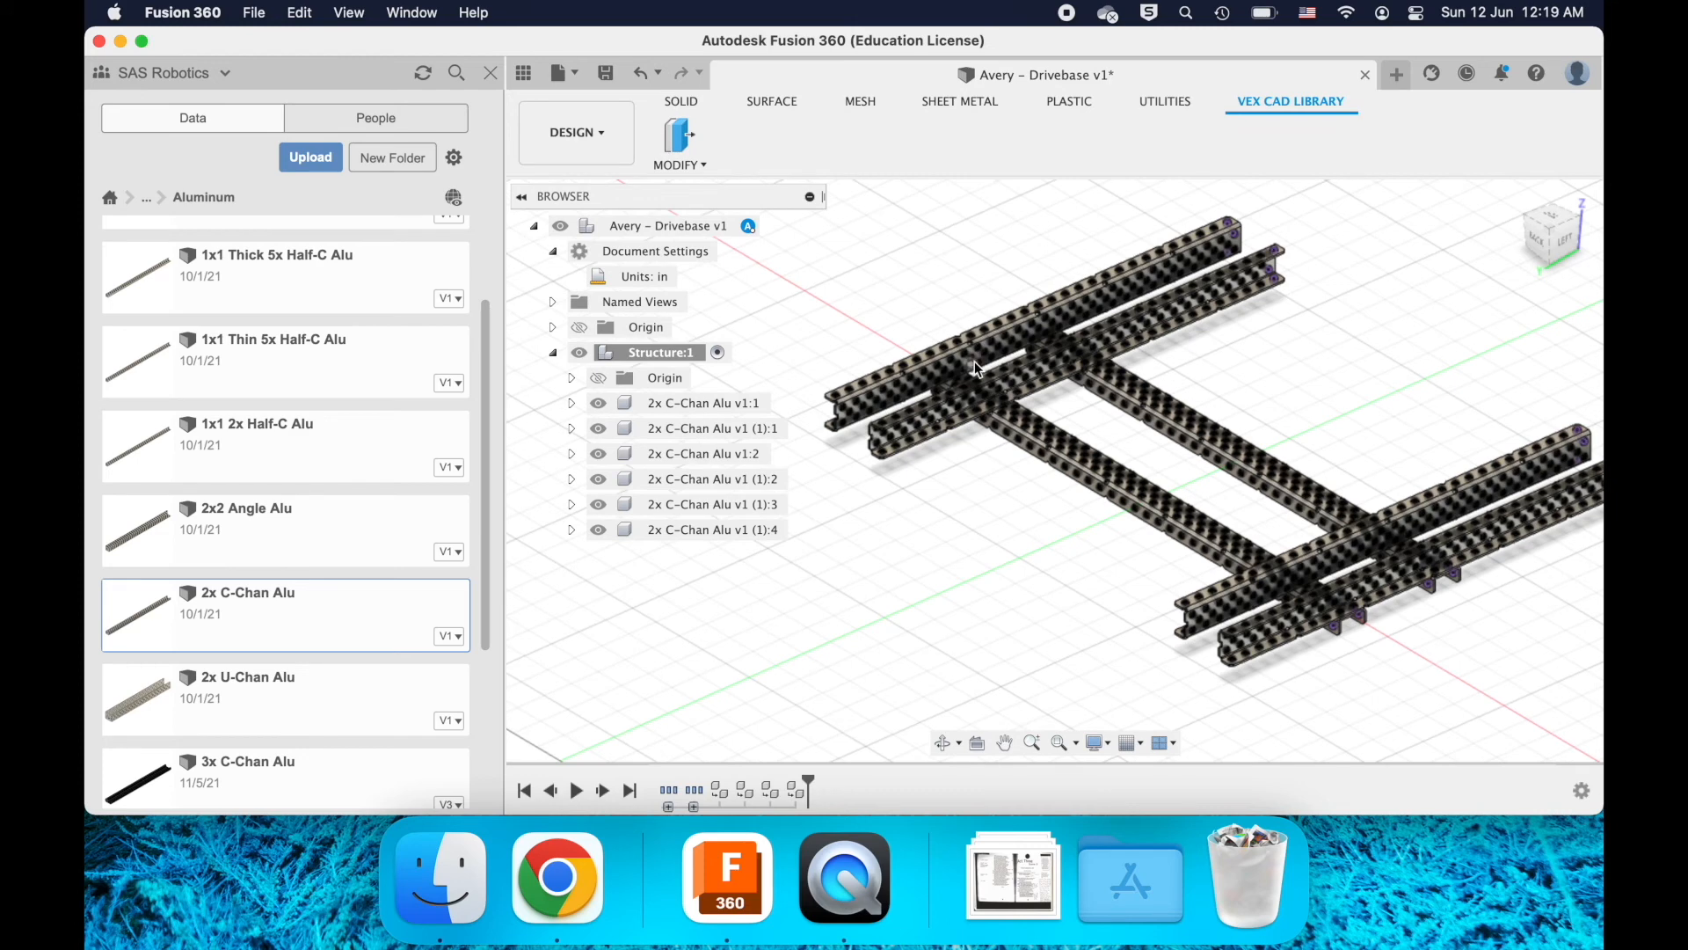
- Start moving the outer C-channel 2x C-Chan Alu v1 (1):3 and set a pivot point partway along it
scroll(995, 393, up, 5)
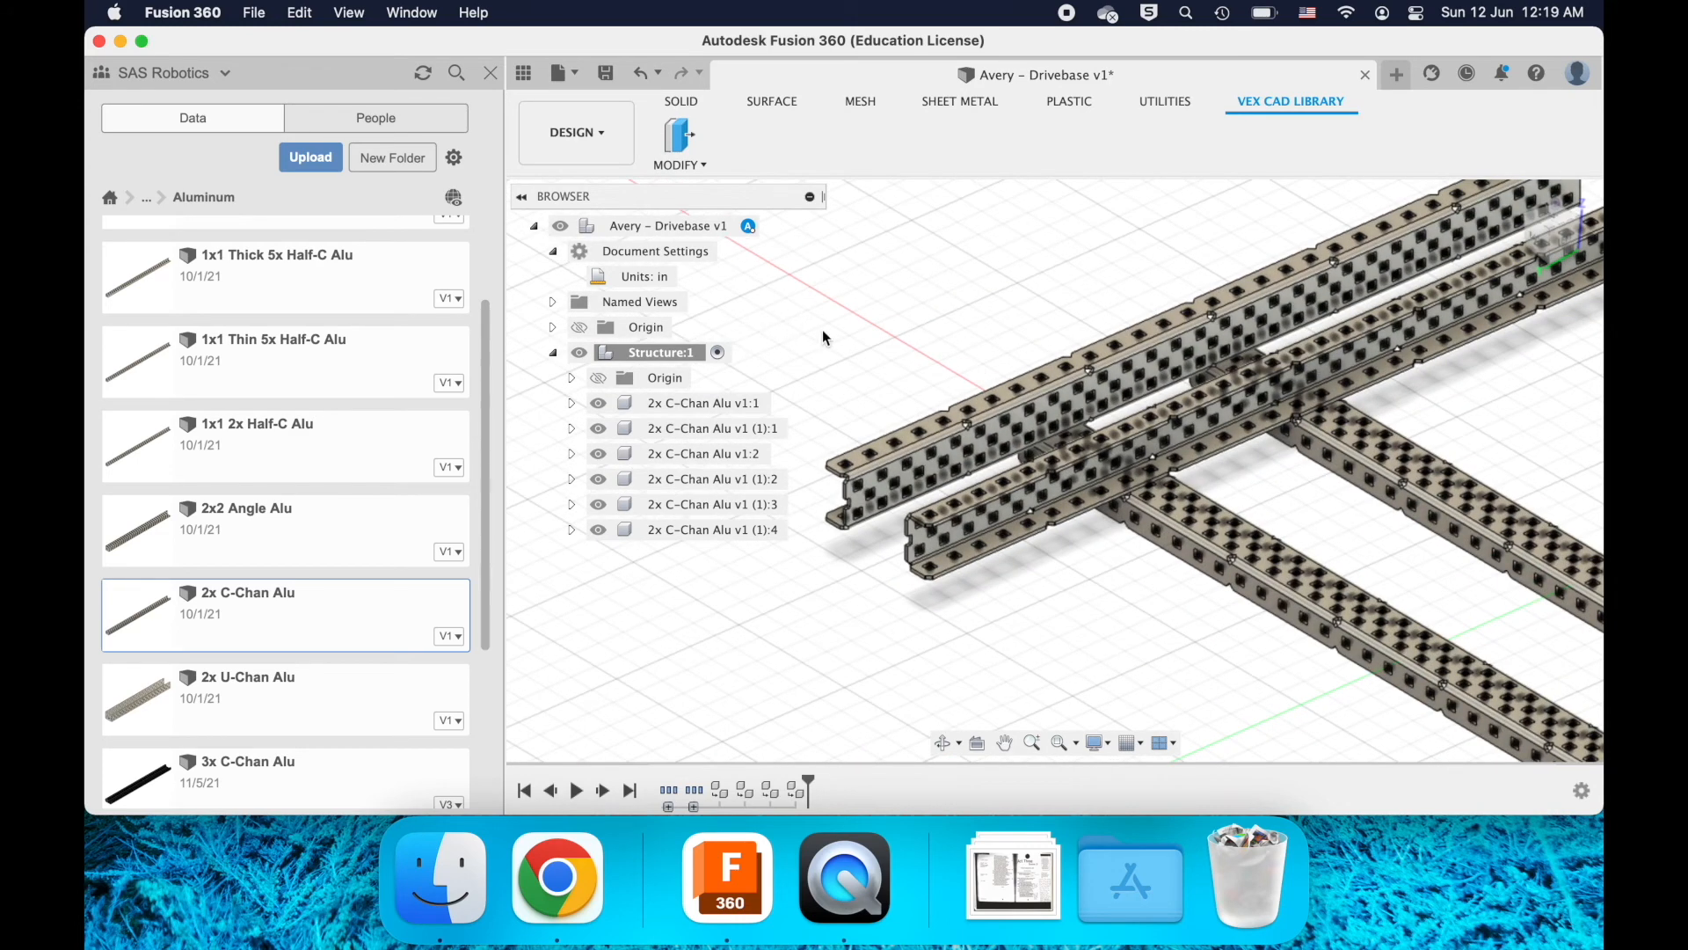
scroll(1096, 415, down, 5)
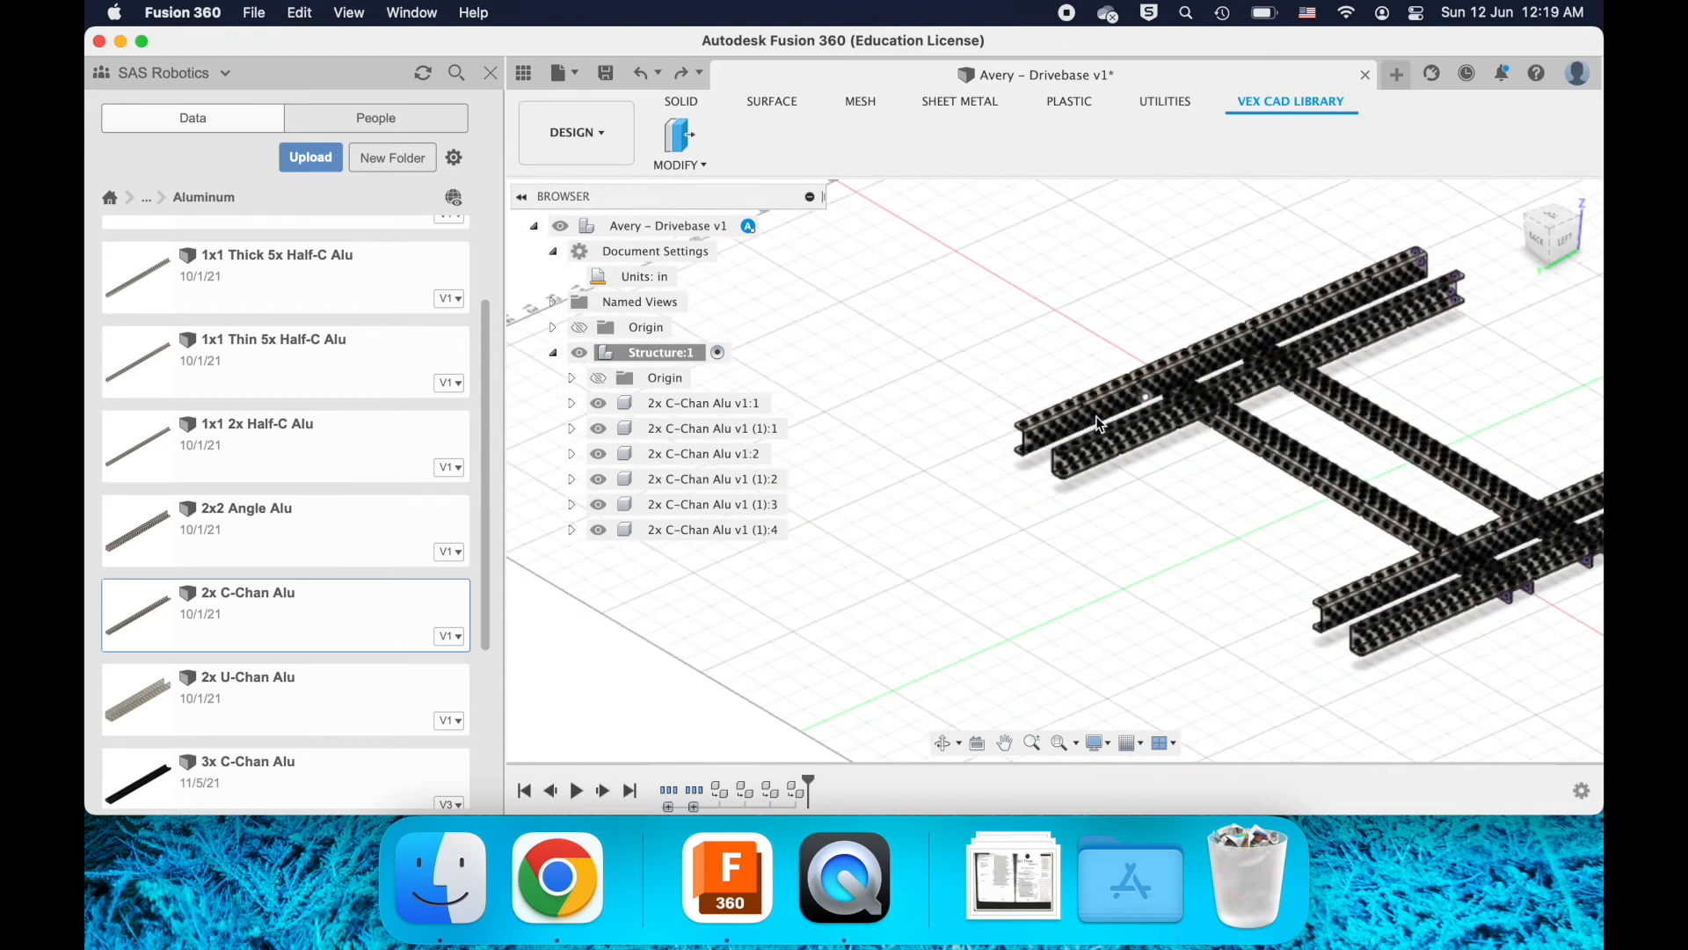
scroll(1096, 415, up, 3)
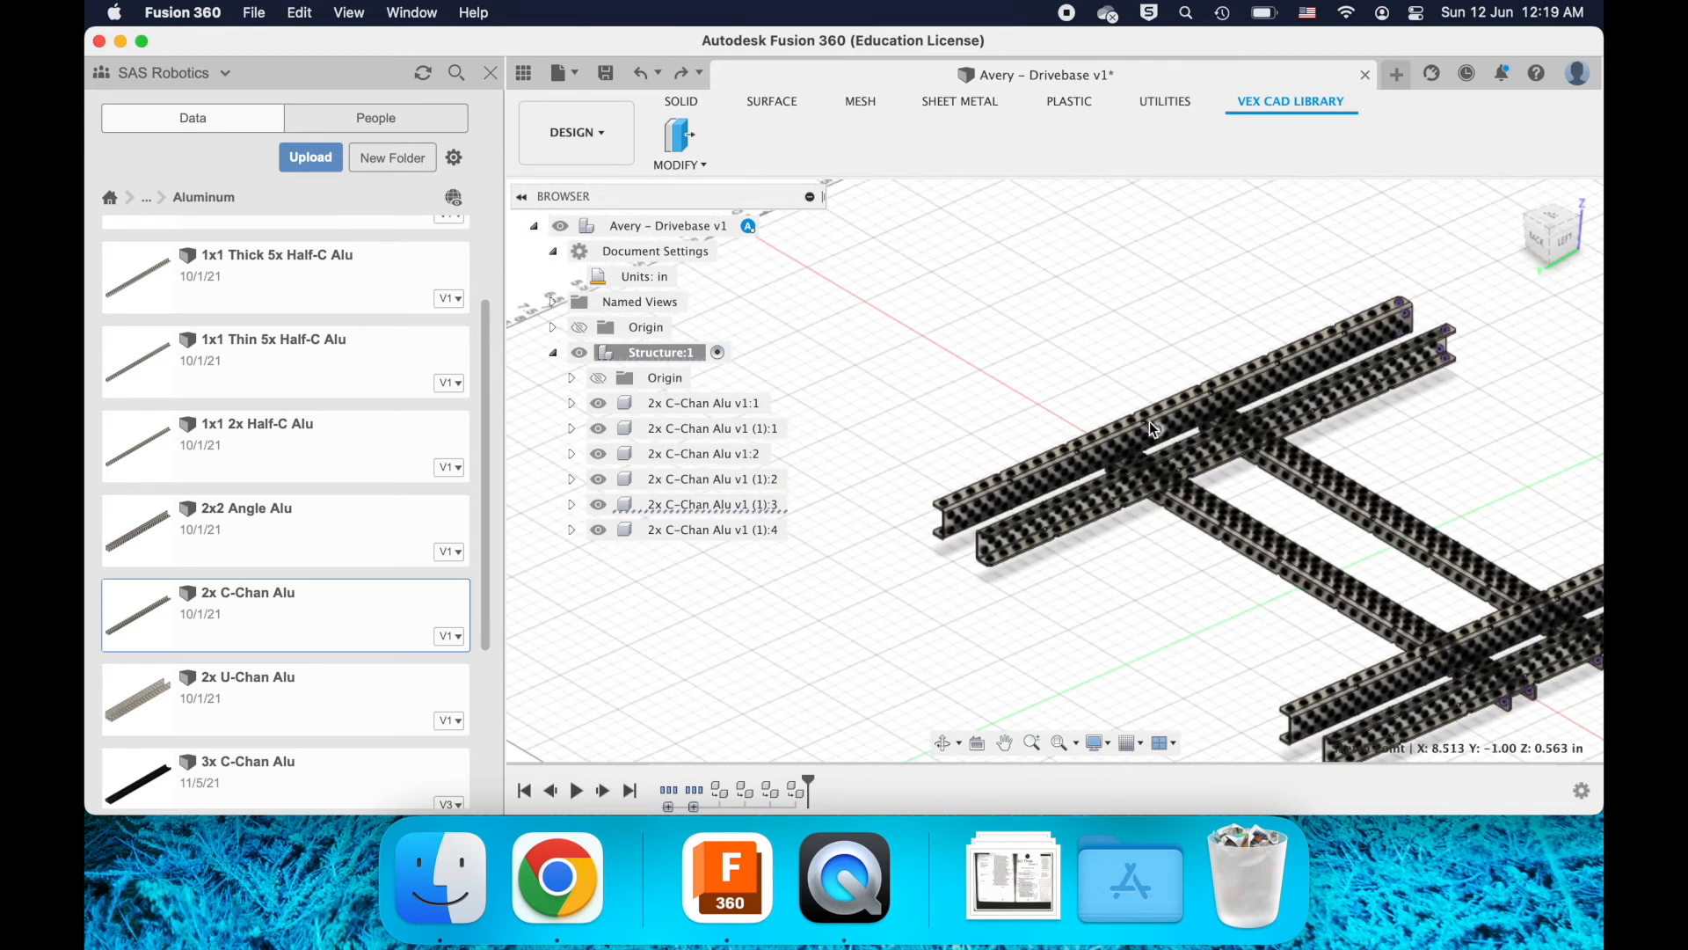
scroll(1099, 459, up, 5)
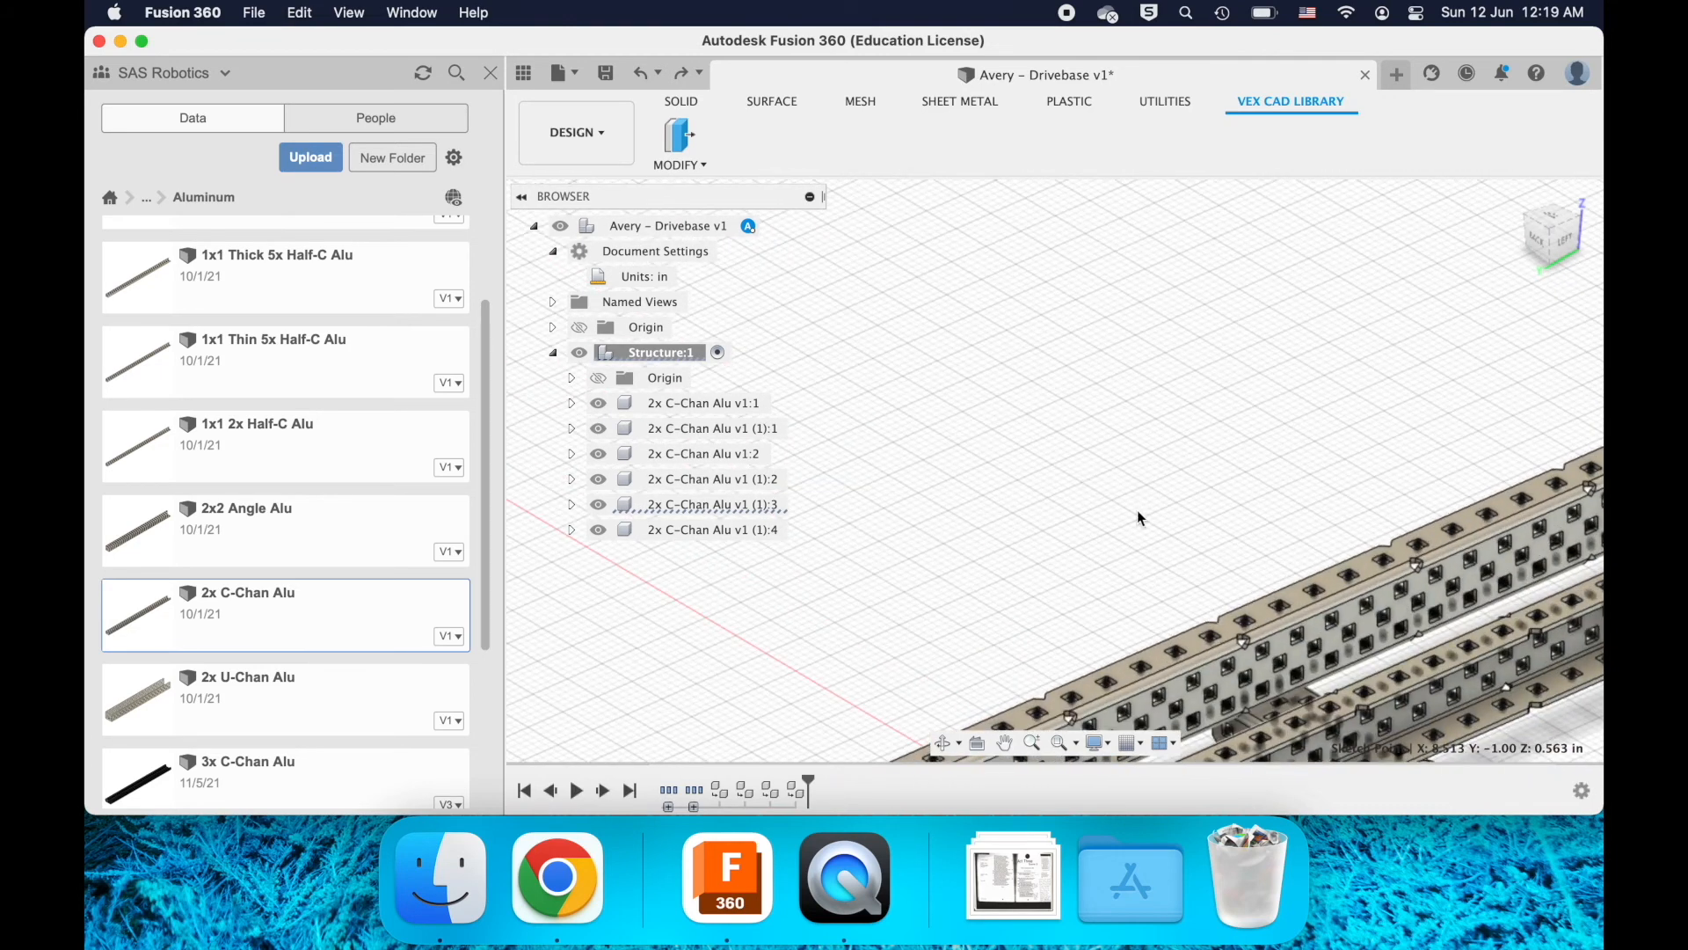
click(1168, 489)
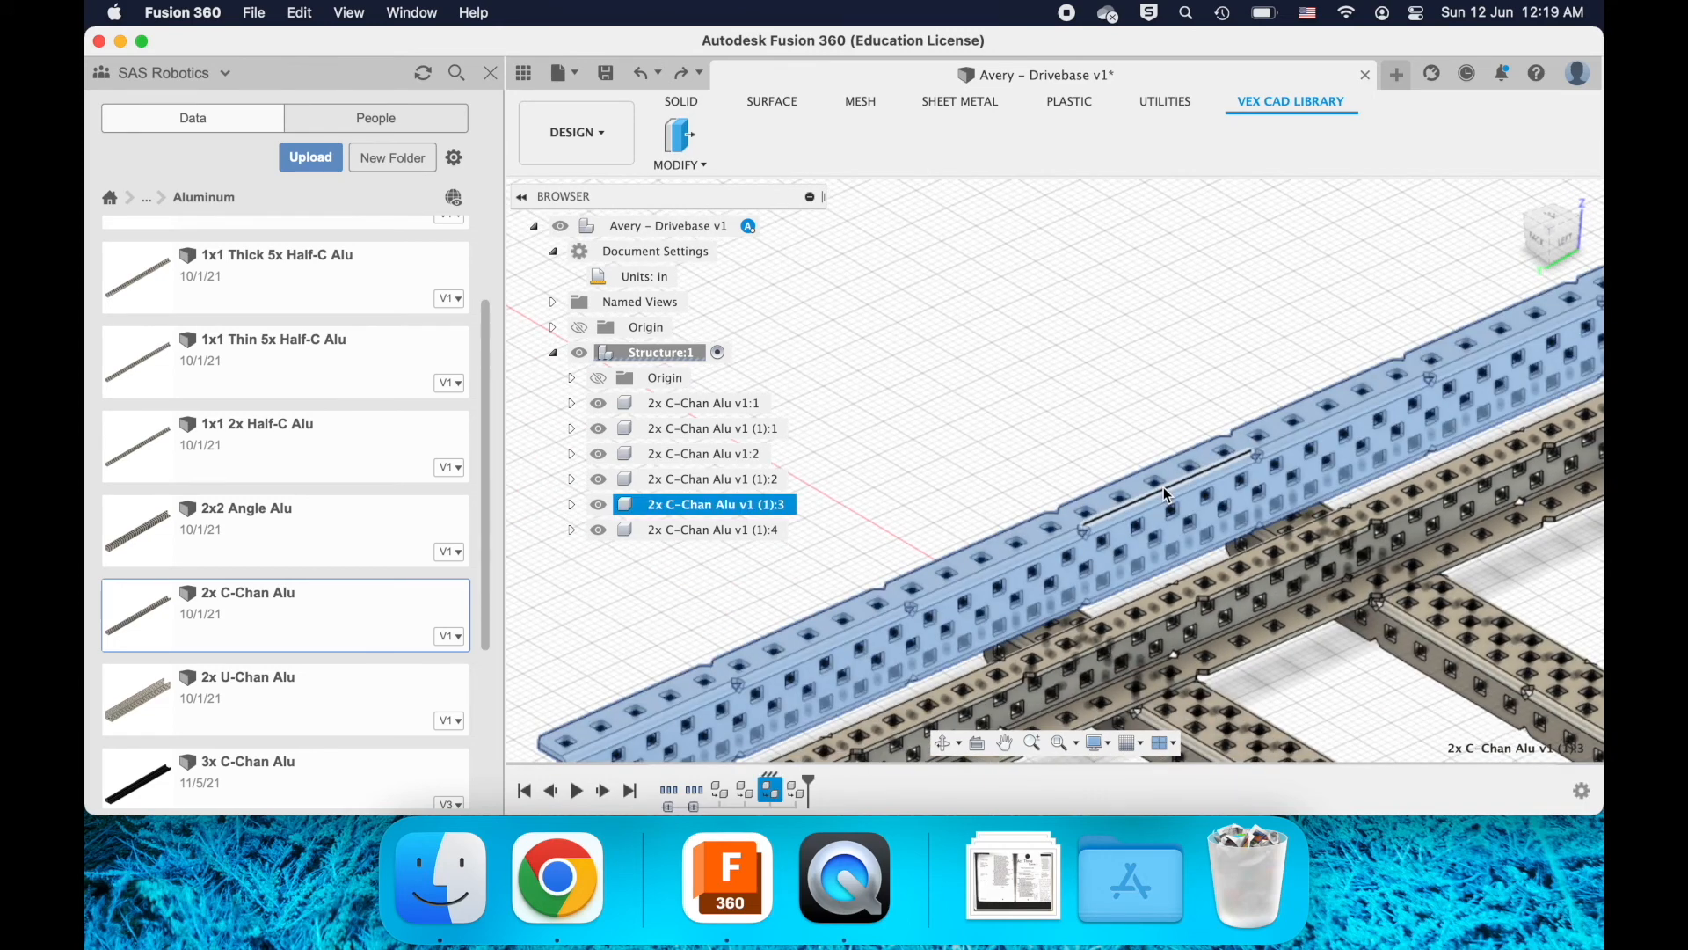
scroll(1162, 485, down, 2)
key(m)
click(1162, 486)
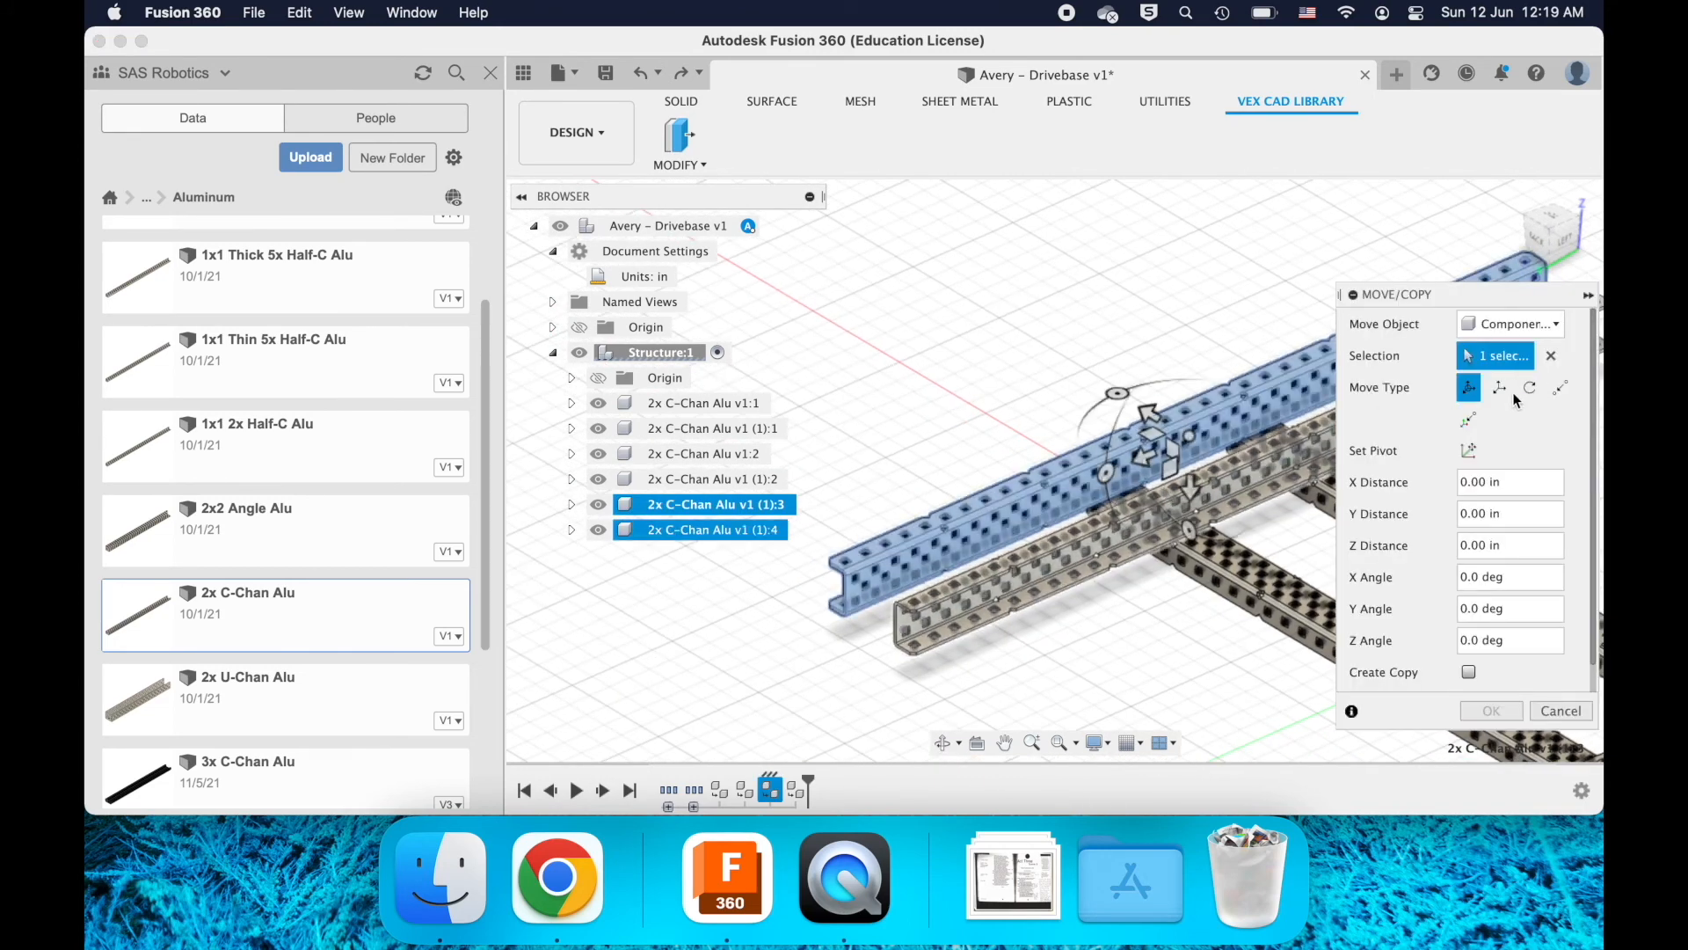
scroll(1078, 480, up, 4)
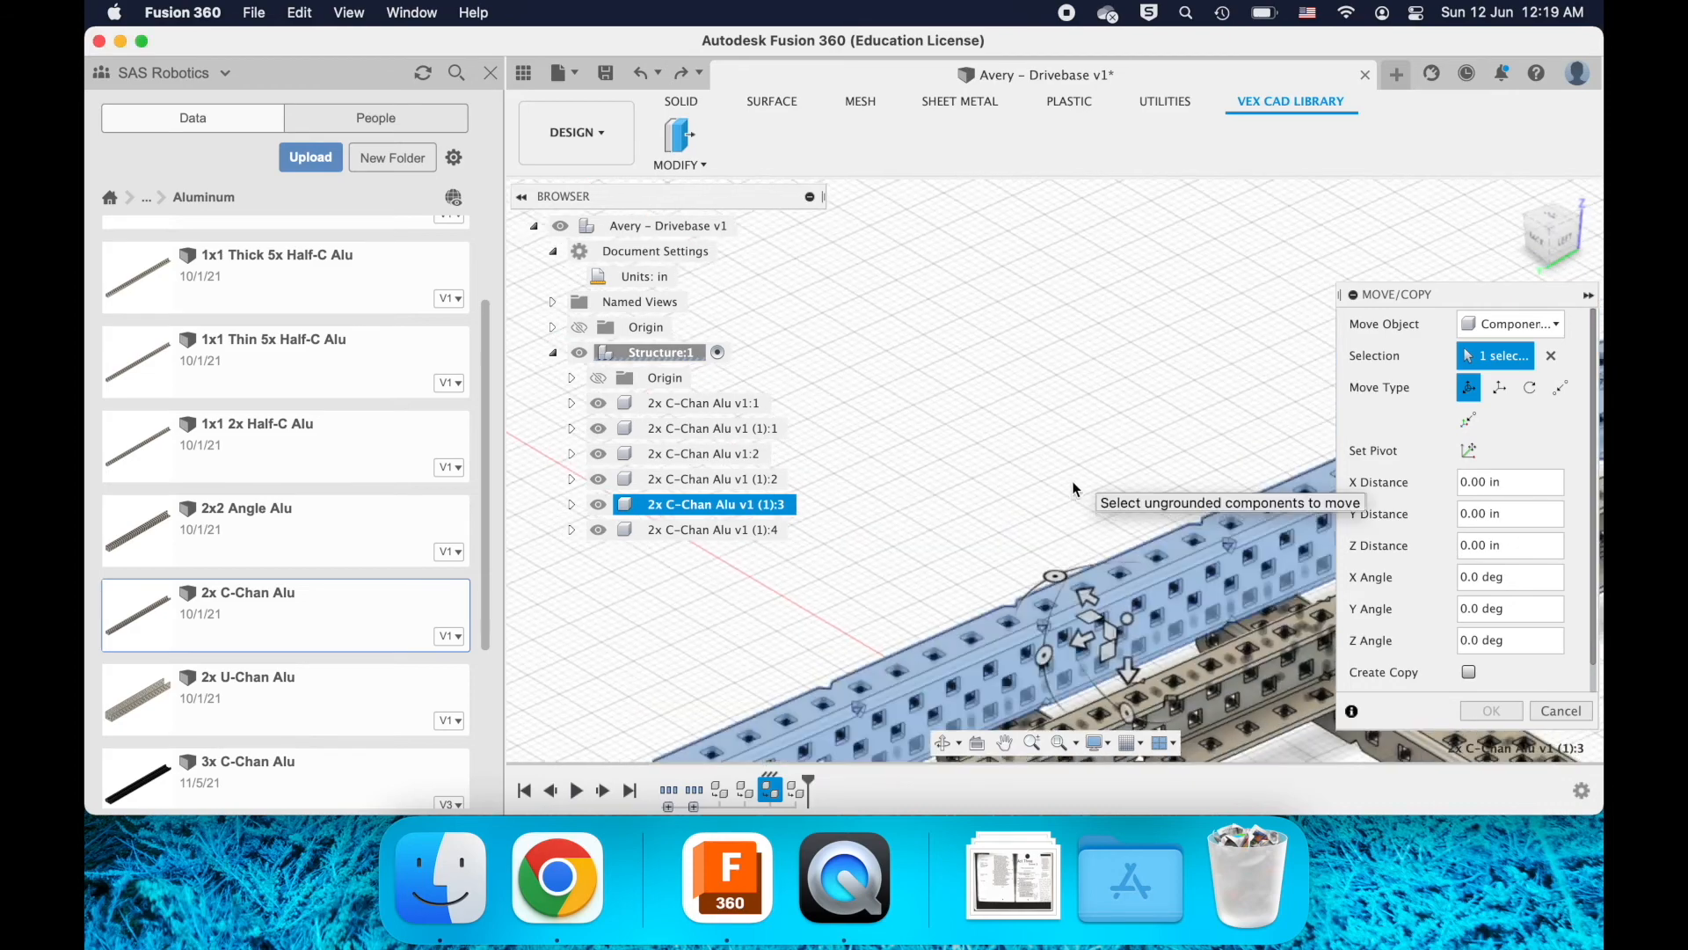
shift+scroll(1138, 507, left, 10)
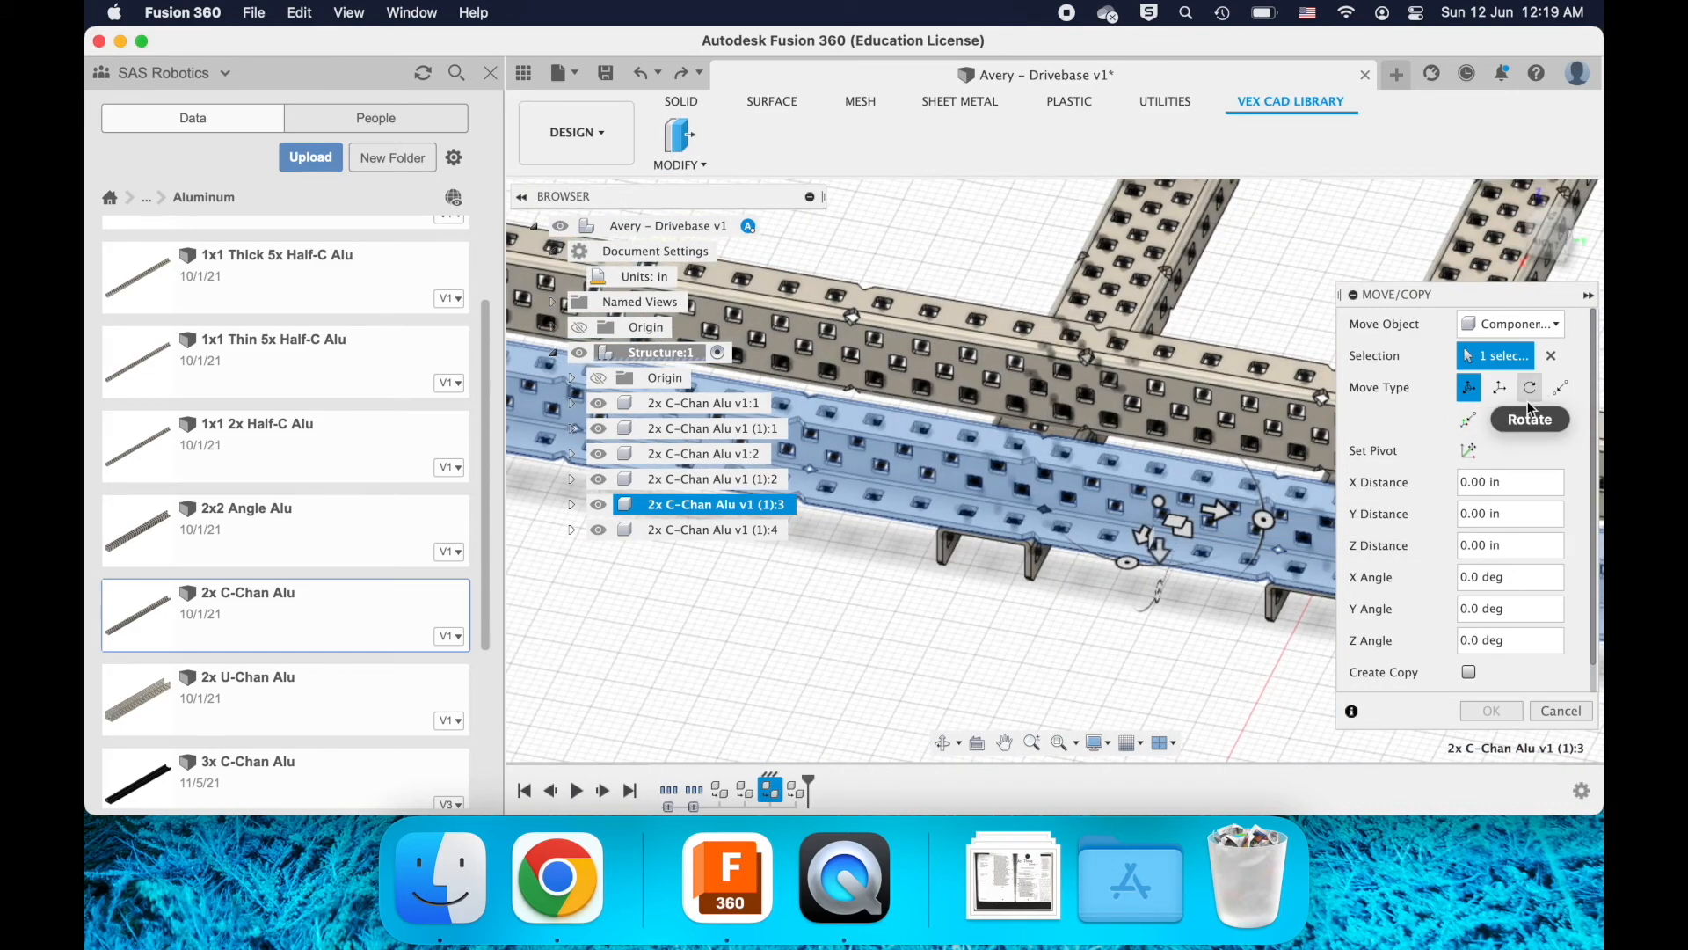
click(1468, 450)
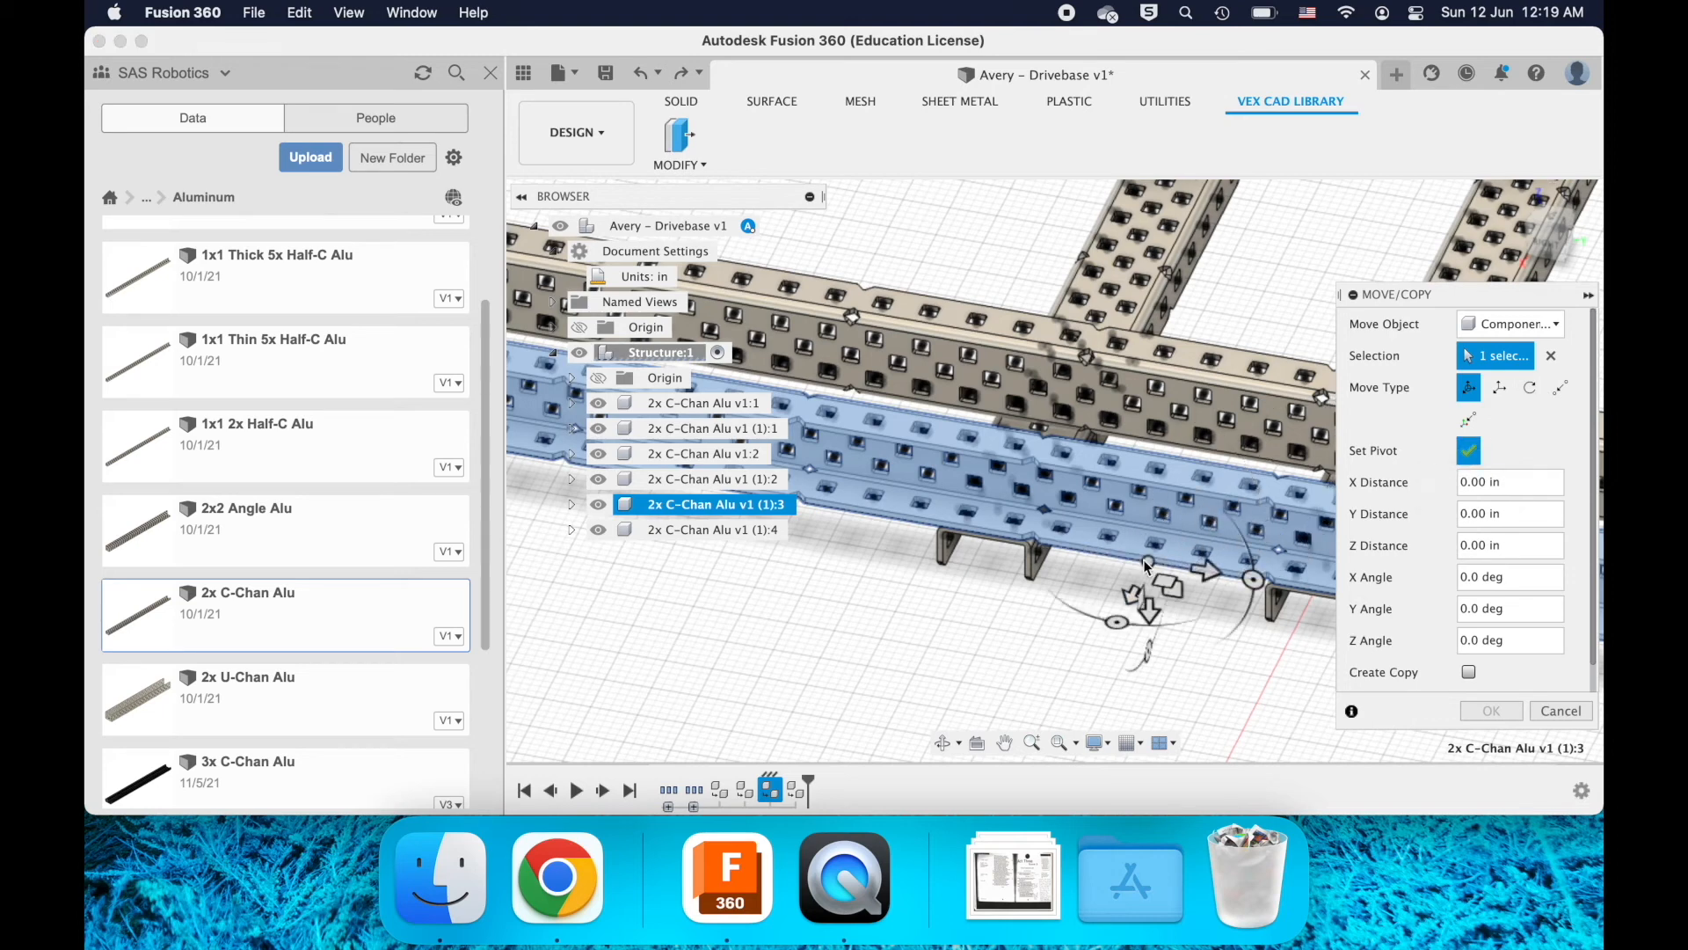
click(1157, 542)
scroll(1268, 626, down, 5)
click(1468, 450)
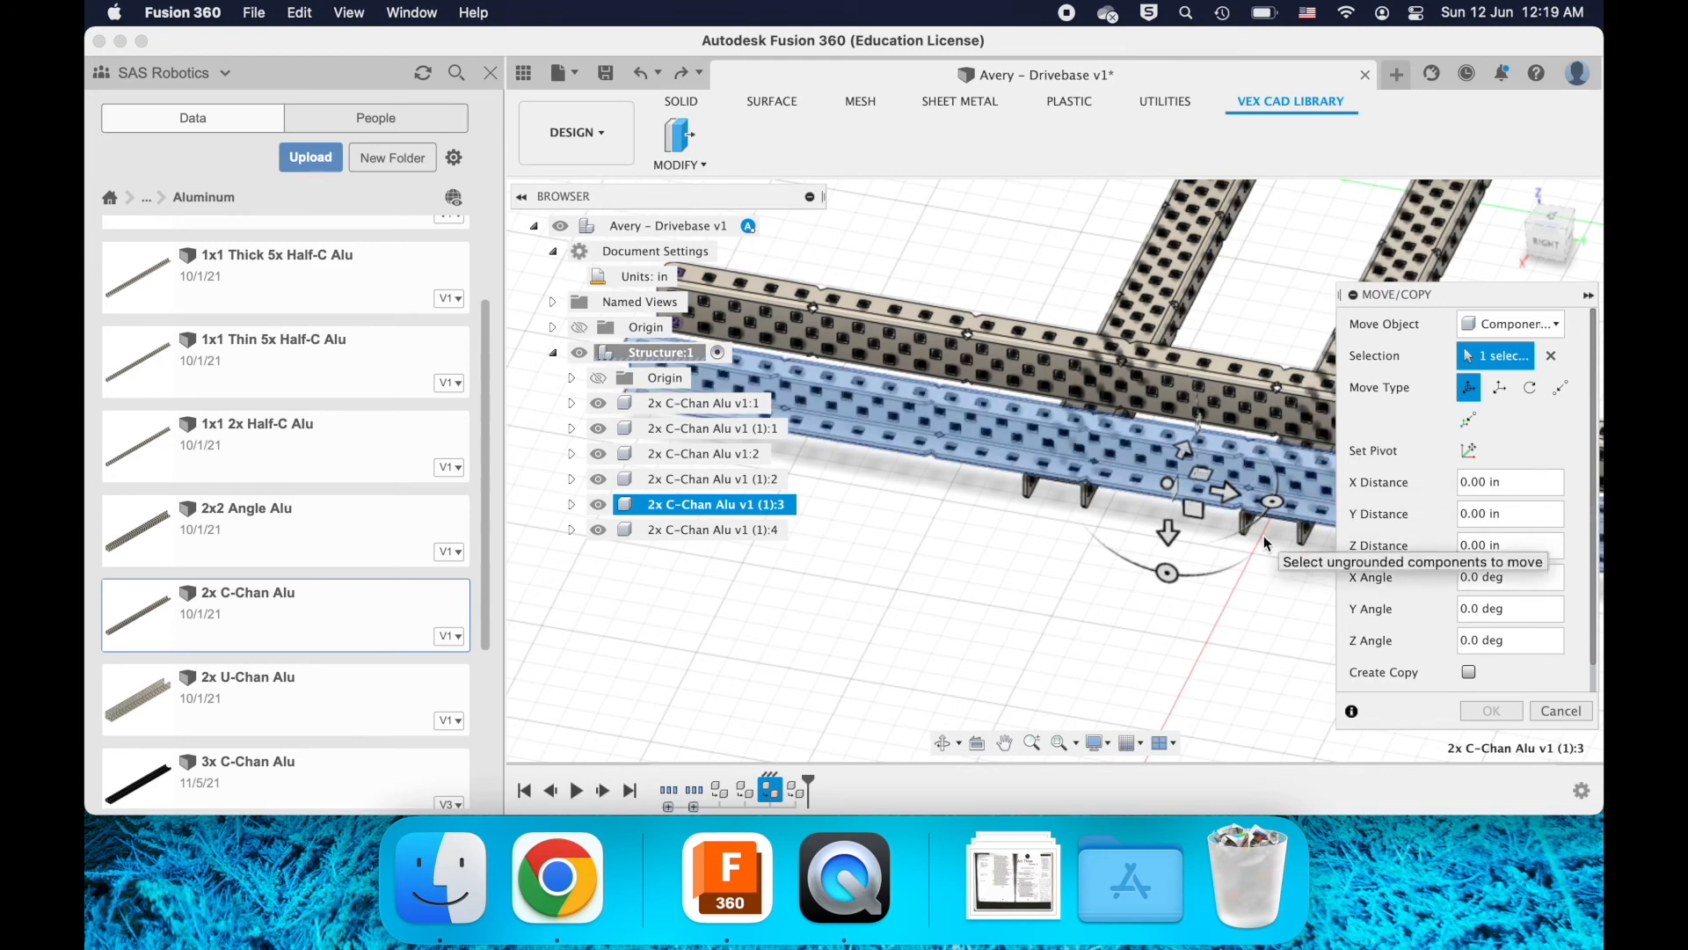
- Reset the move pivot to a point at mid-height on the web of C-channel 2x C-Chan Alu v1 (1):3
click(1468, 450)
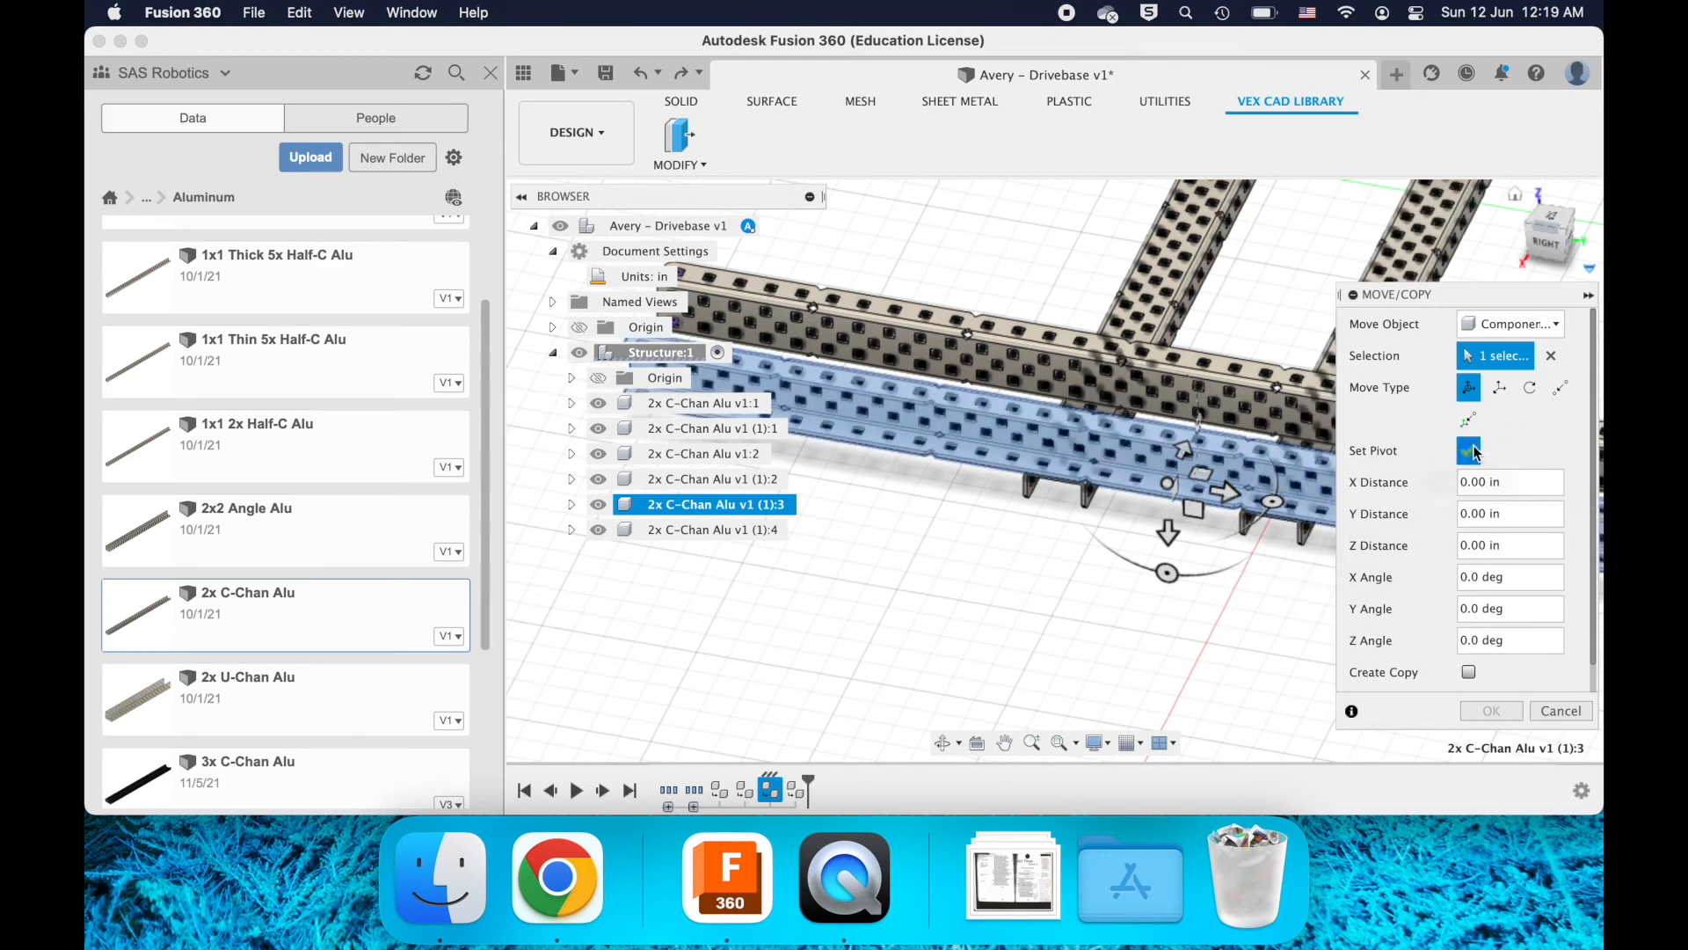
scroll(1200, 510, up, 8)
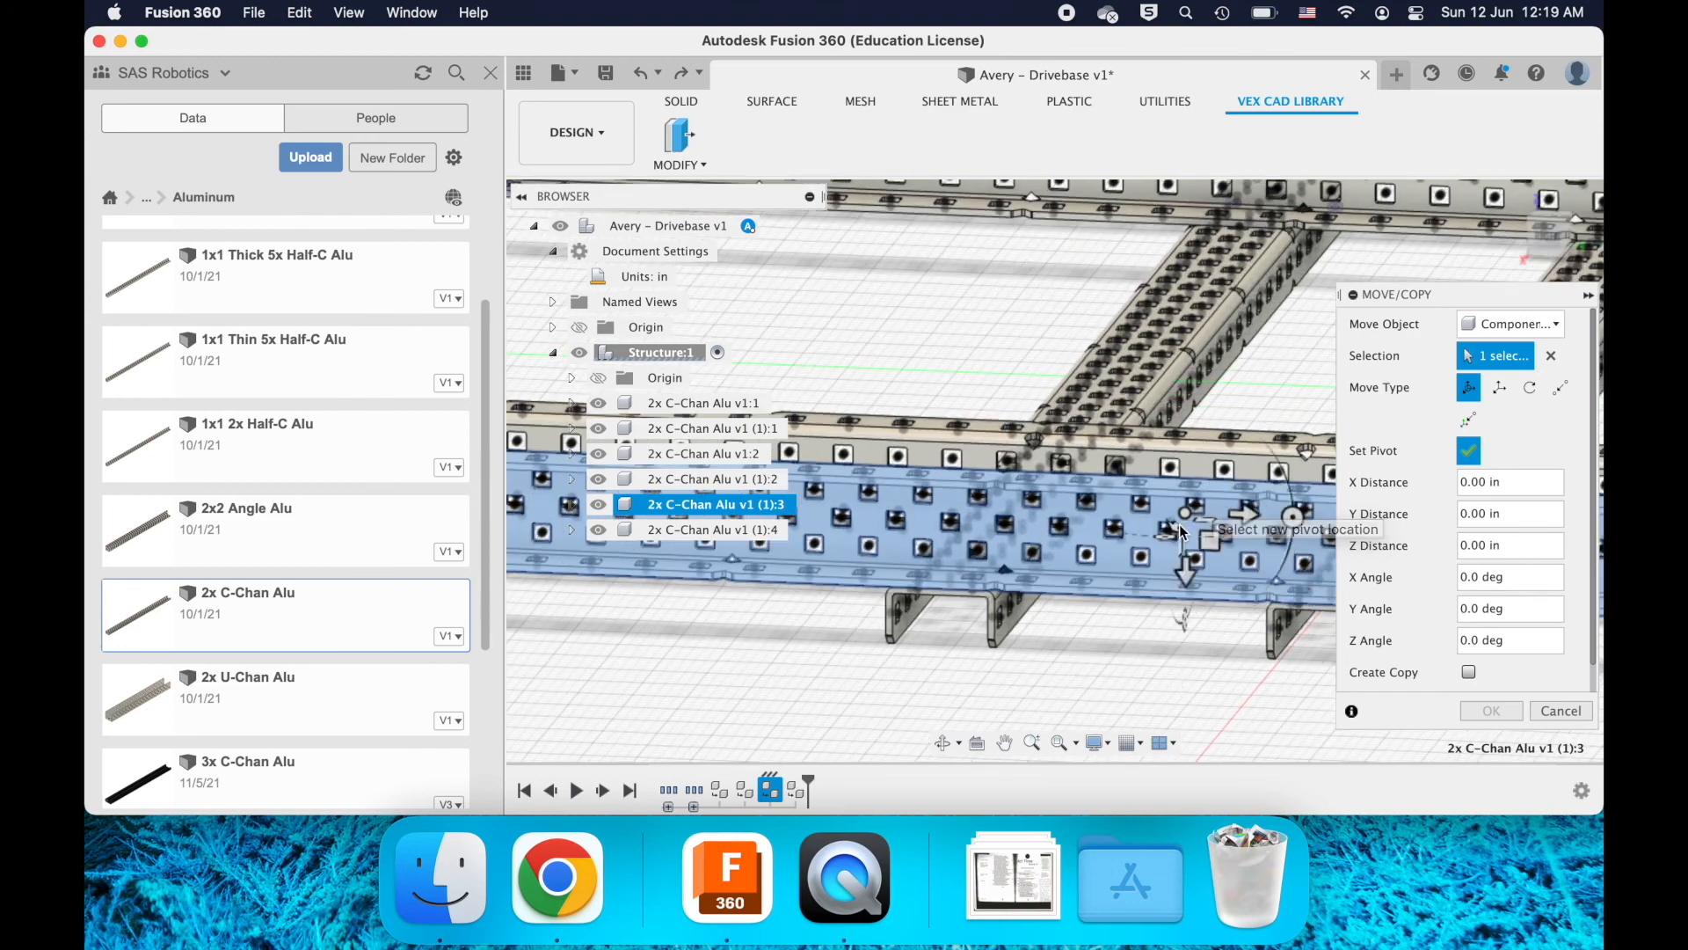
scroll(1168, 532, up, 5)
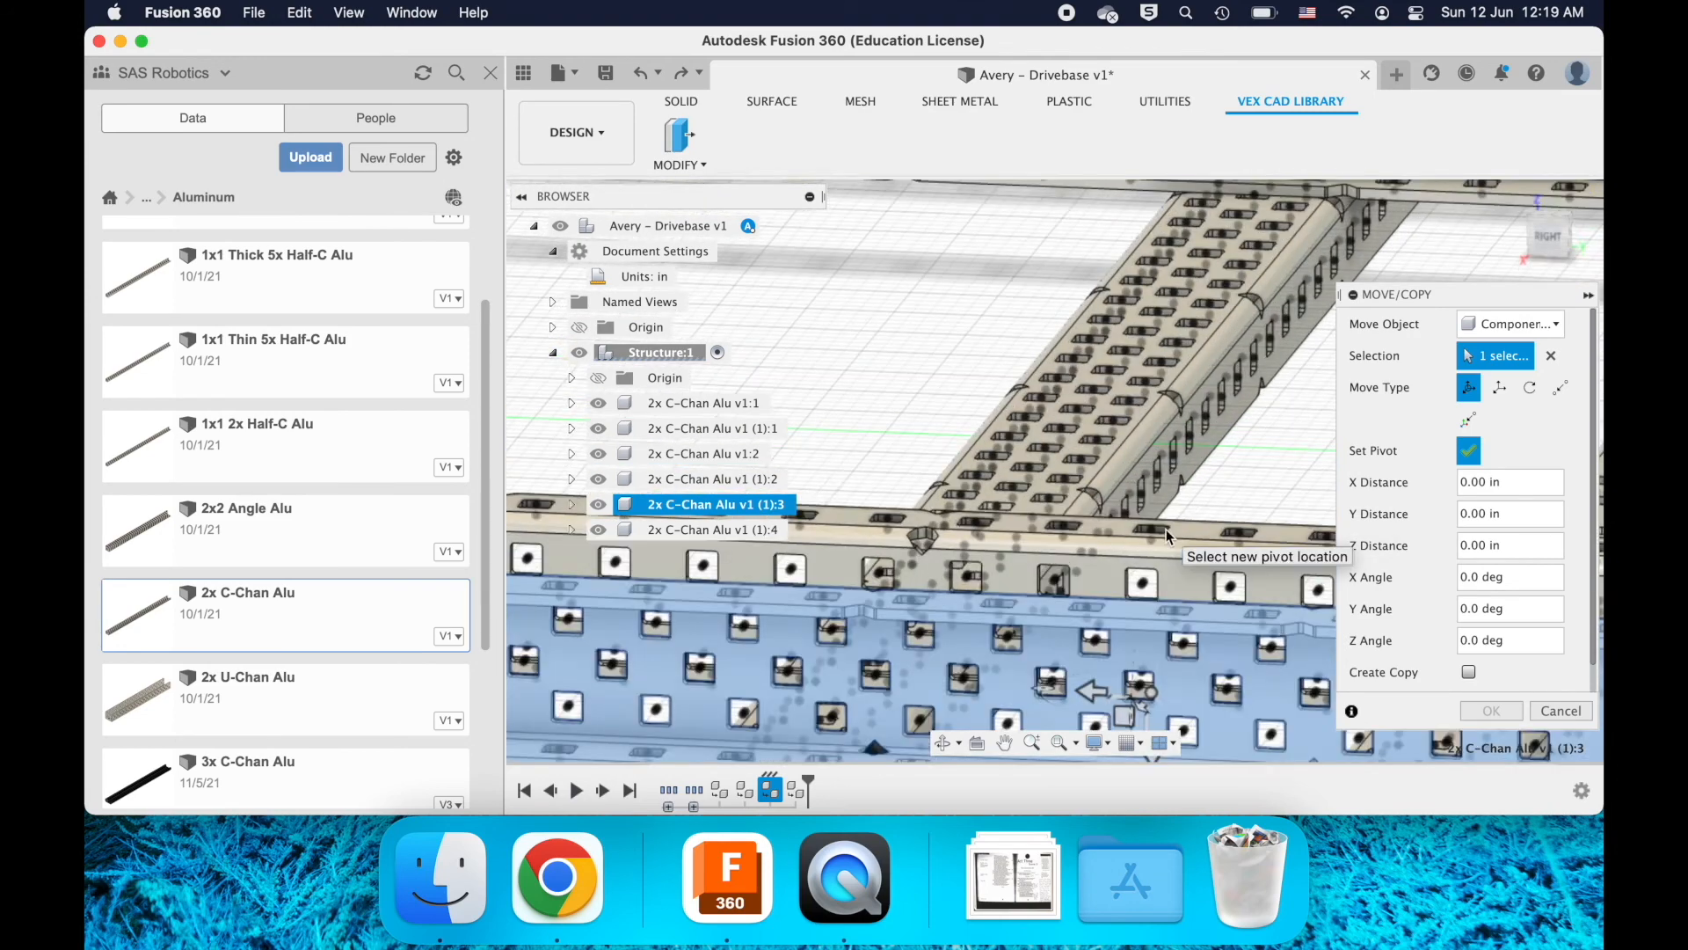
click(1169, 585)
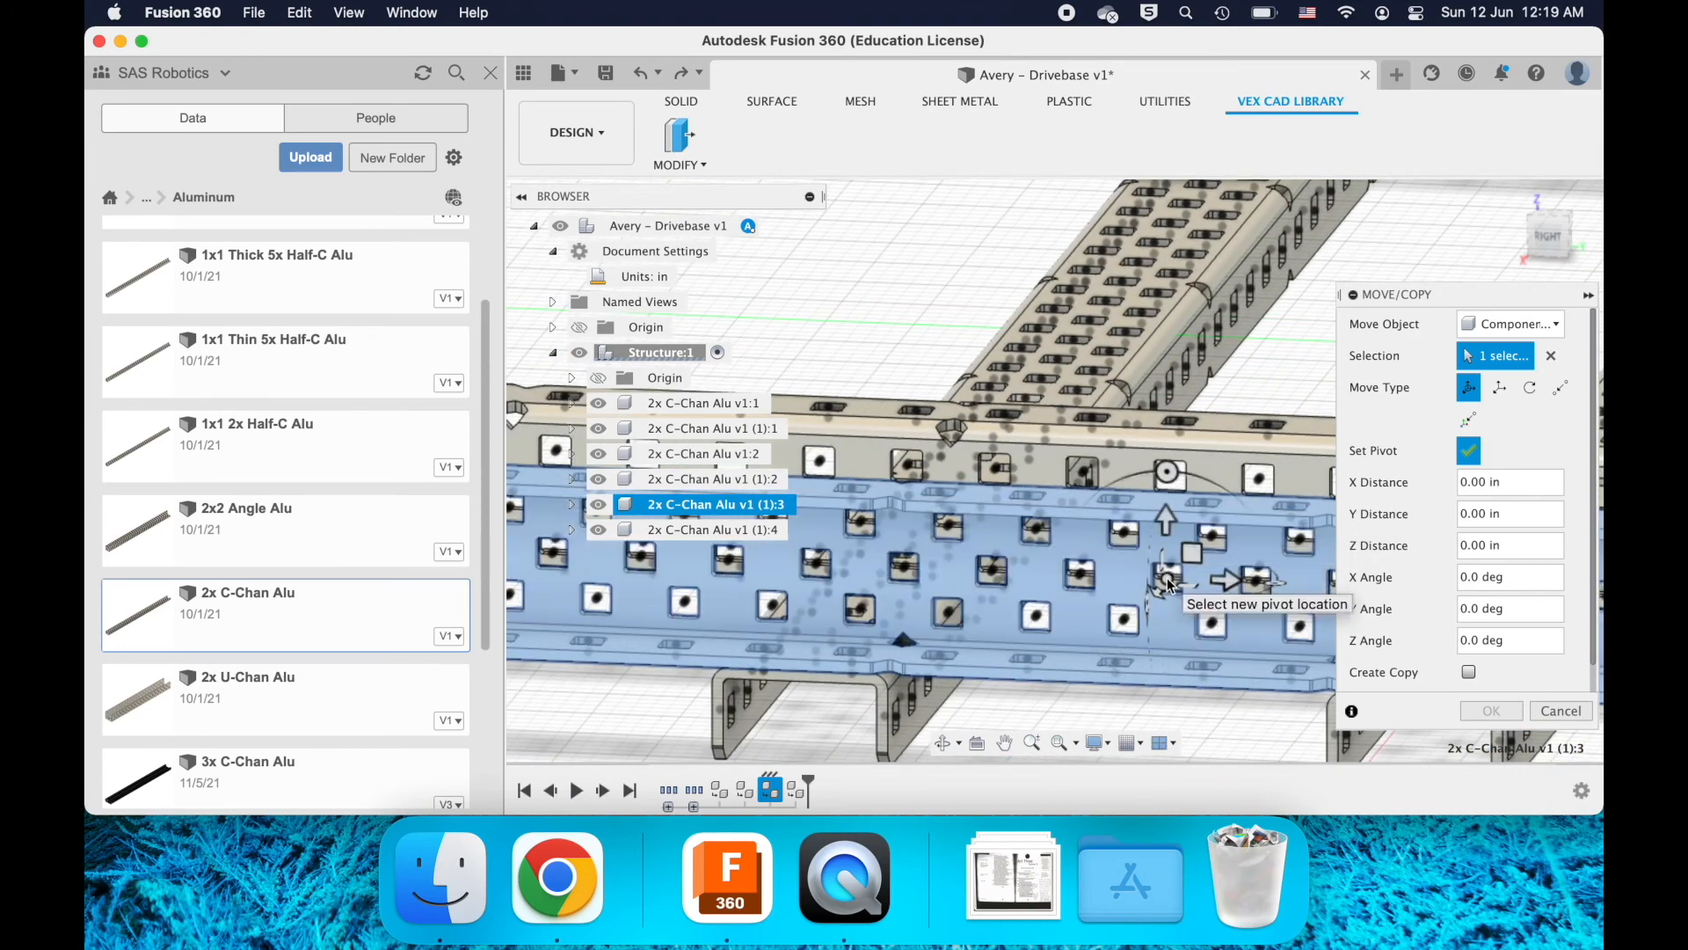
click(1469, 451)
- Rotate C-channel 2x C-Chan Alu v1 (1):3 end for end about the new pivot
scroll(1162, 508, down, 4)
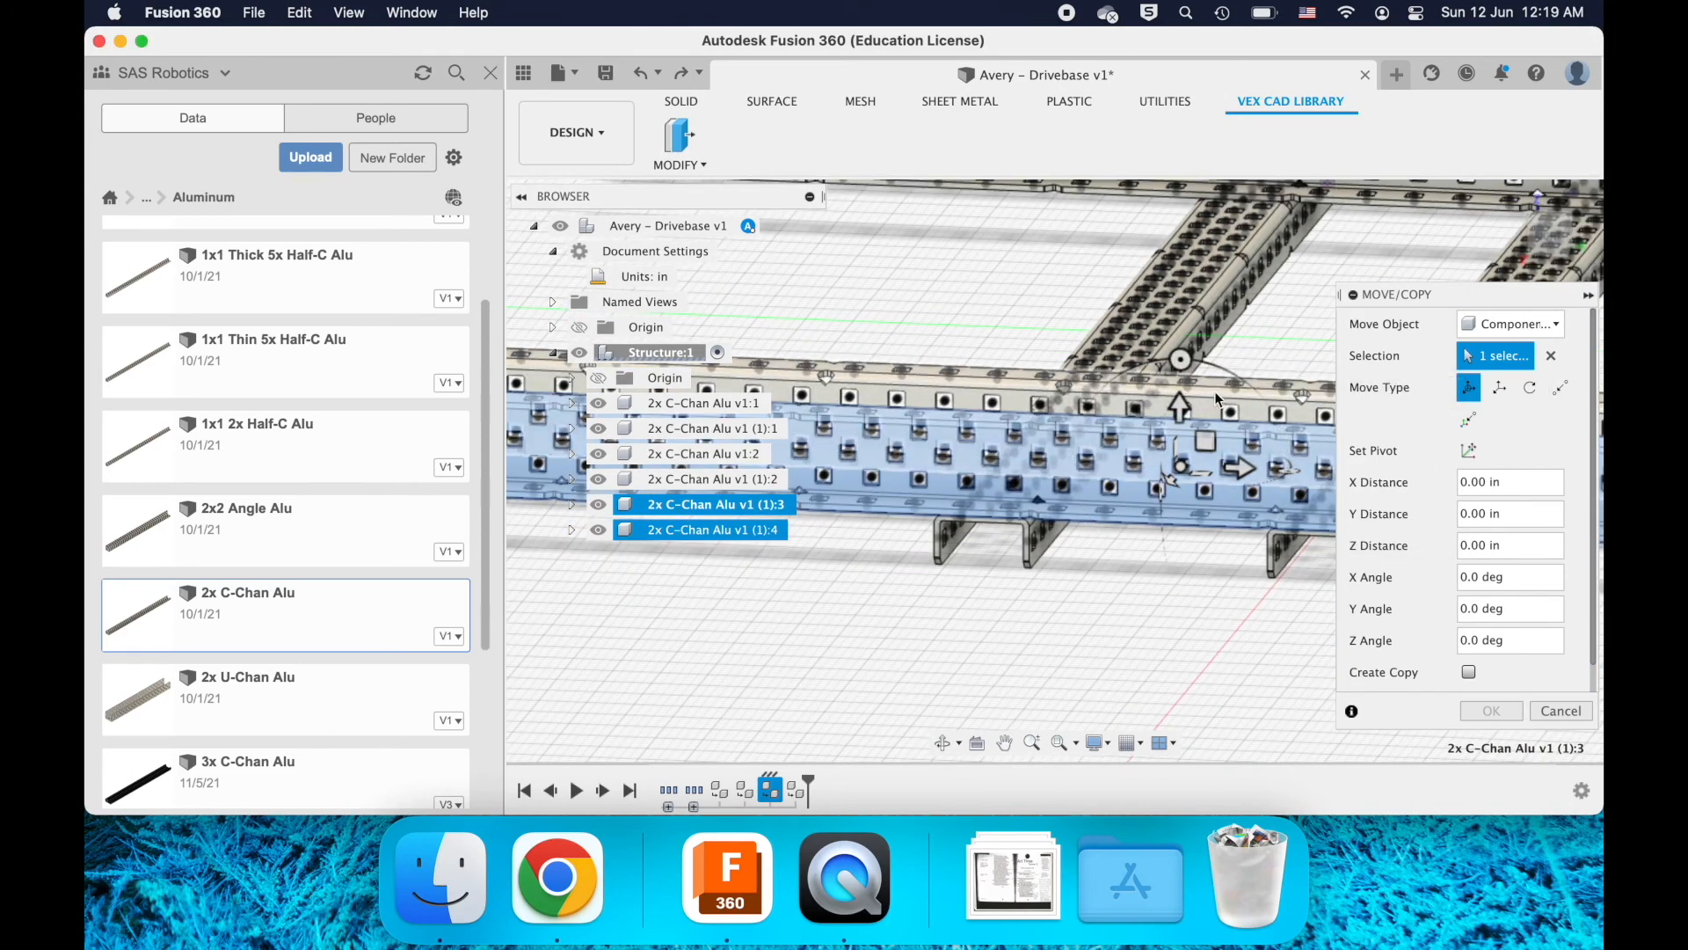
shift+middle_drag(1187, 452, 1180, 488)
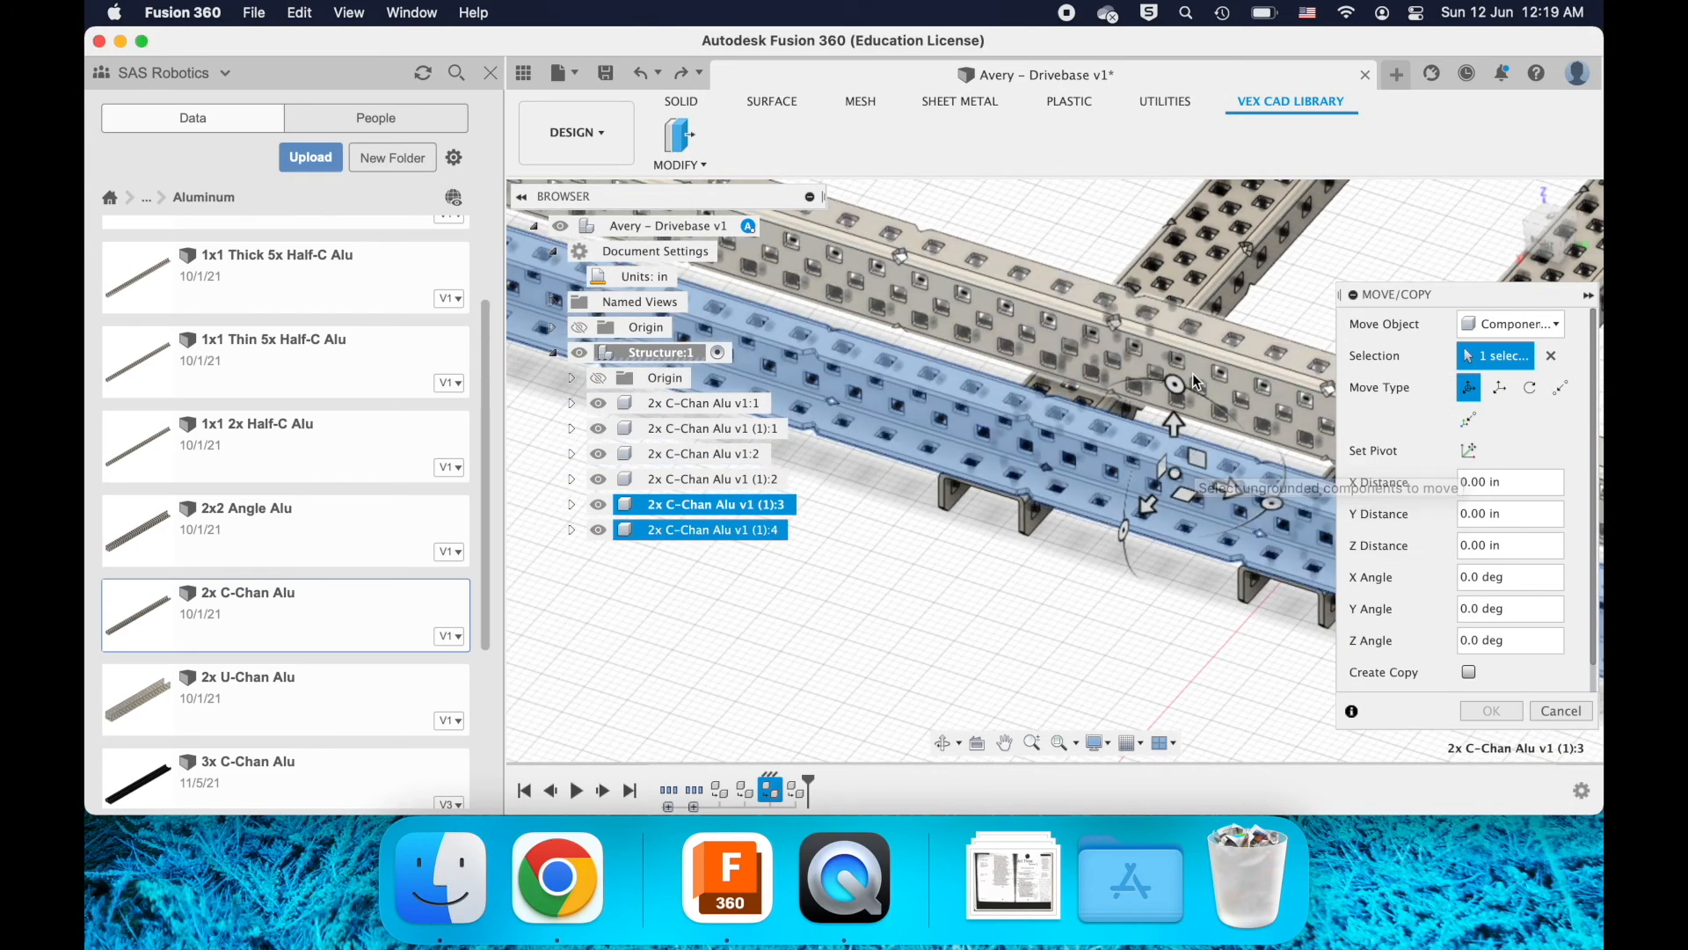
click(1168, 390)
drag(1074, 404, 1175, 560)
click(1489, 710)
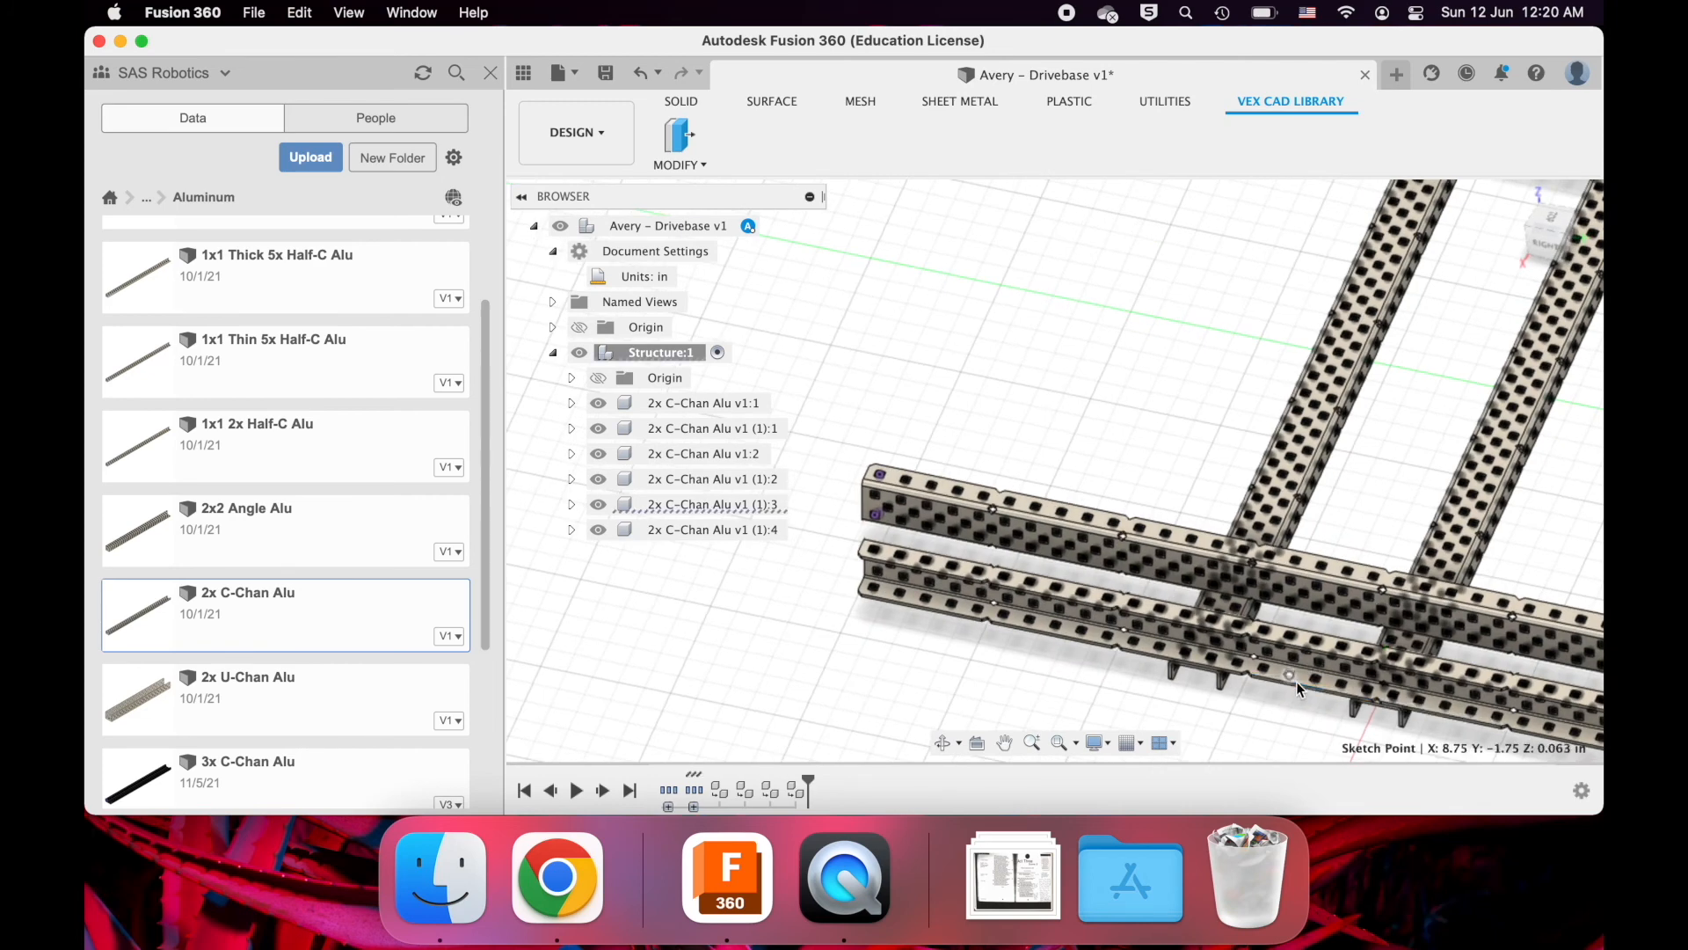
- Move the outer C-channel 2x C-Chan Alu v1 (1):3 by 0.50 in in Y, along its length
click(1302, 677)
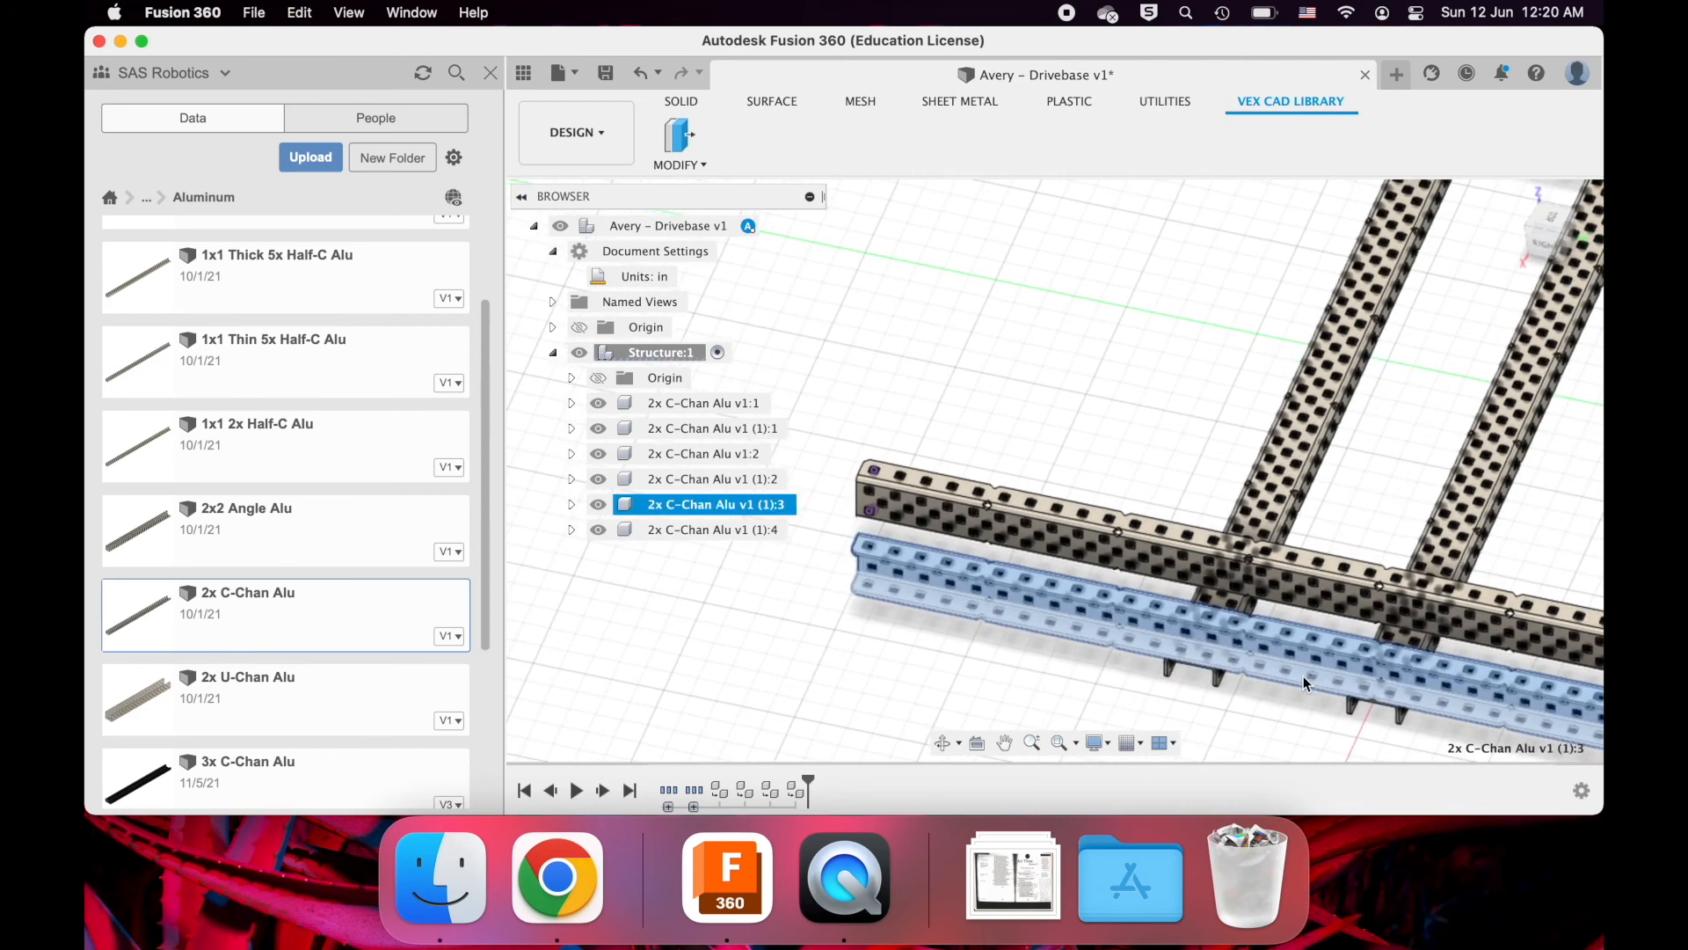
key(m)
drag(1099, 635, 1079, 633)
click(1495, 712)
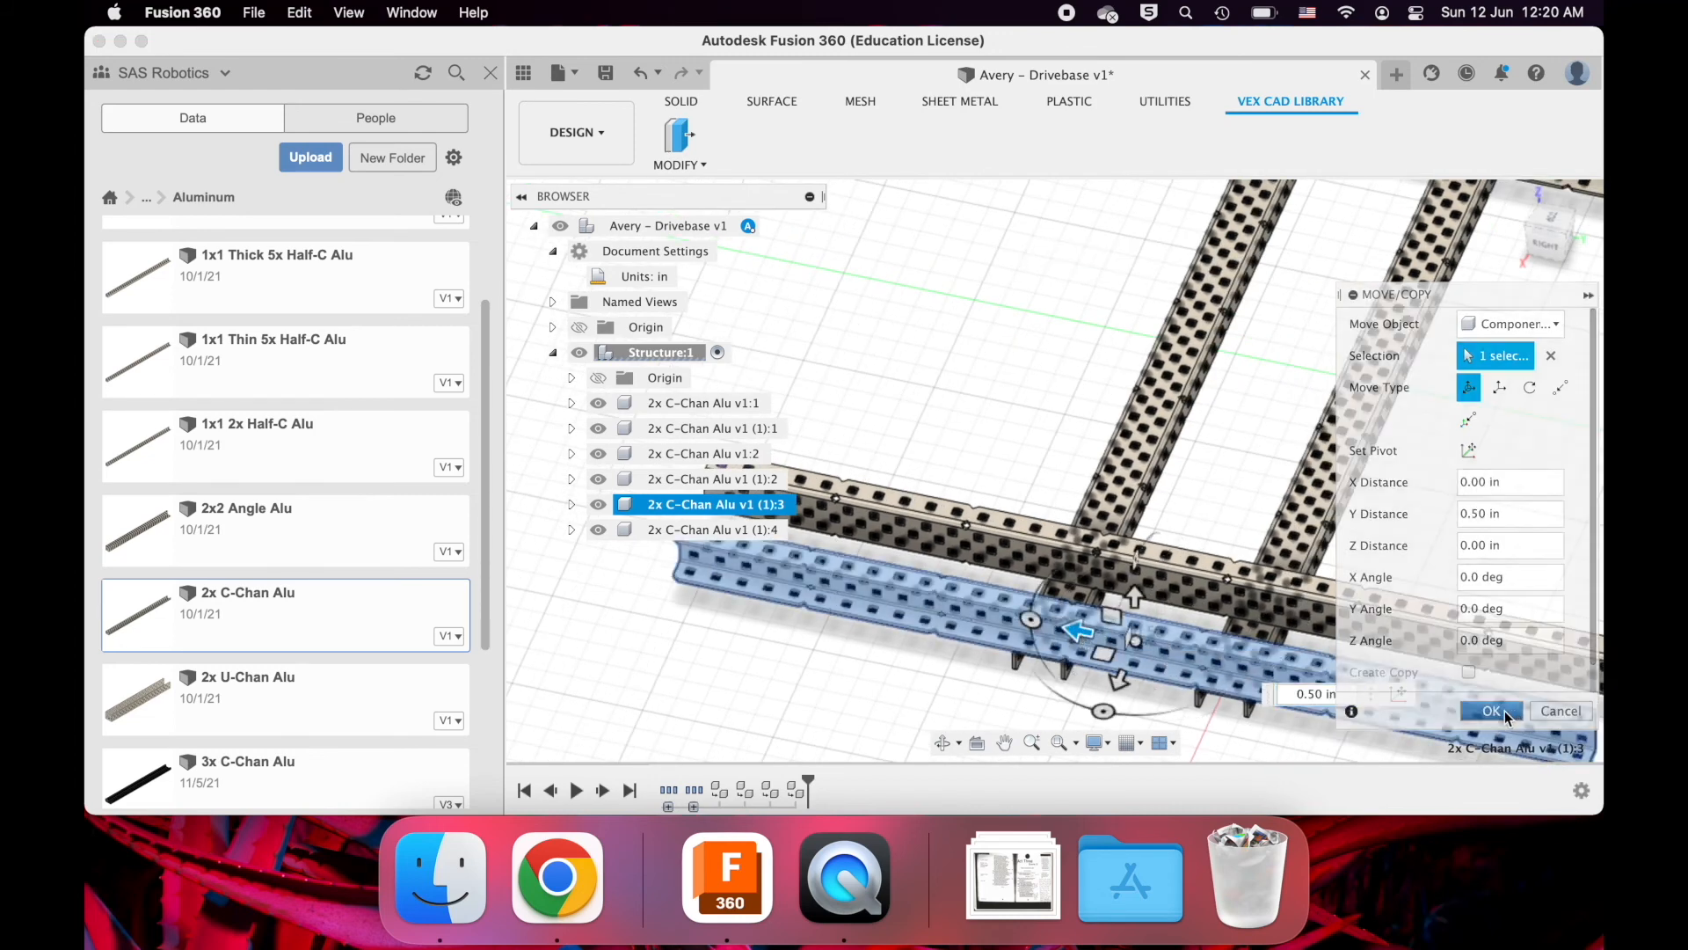
- Use Modify Part to set the length of the outer C-channel 2x C-Chan Alu v1 (1):1 to 30 holes
scroll(1269, 615, down, 5)
shift+scroll(1270, 615, right, 10)
shift+scroll(1271, 620, right, 10)
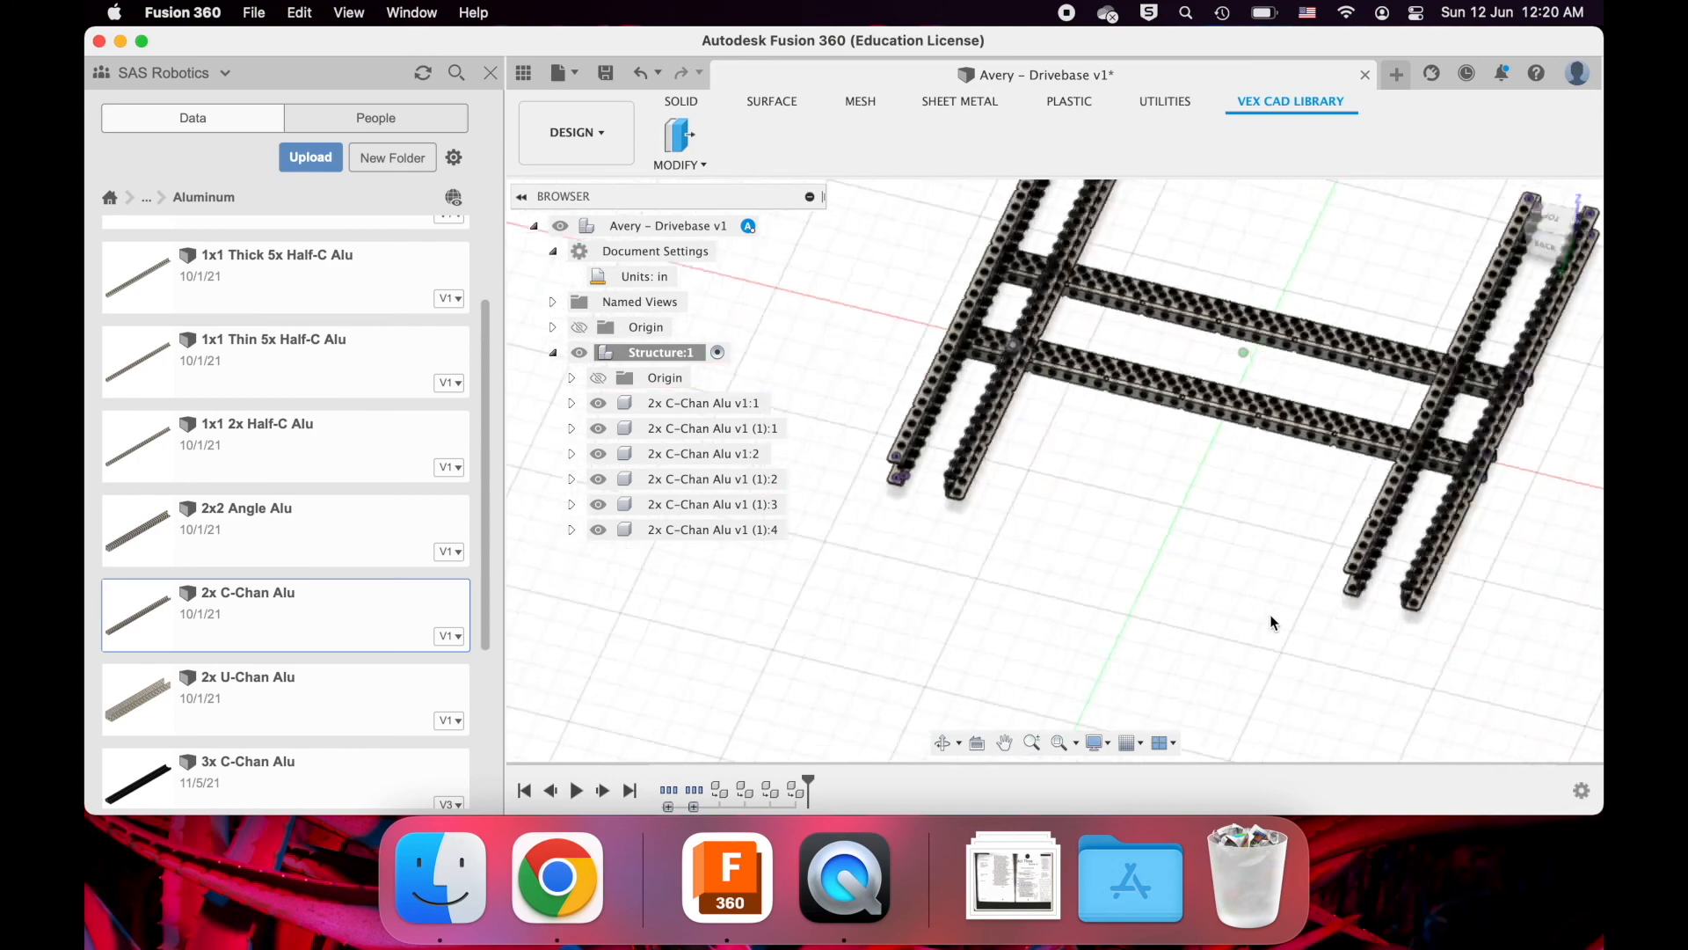
shift+scroll(1271, 620, right, 6)
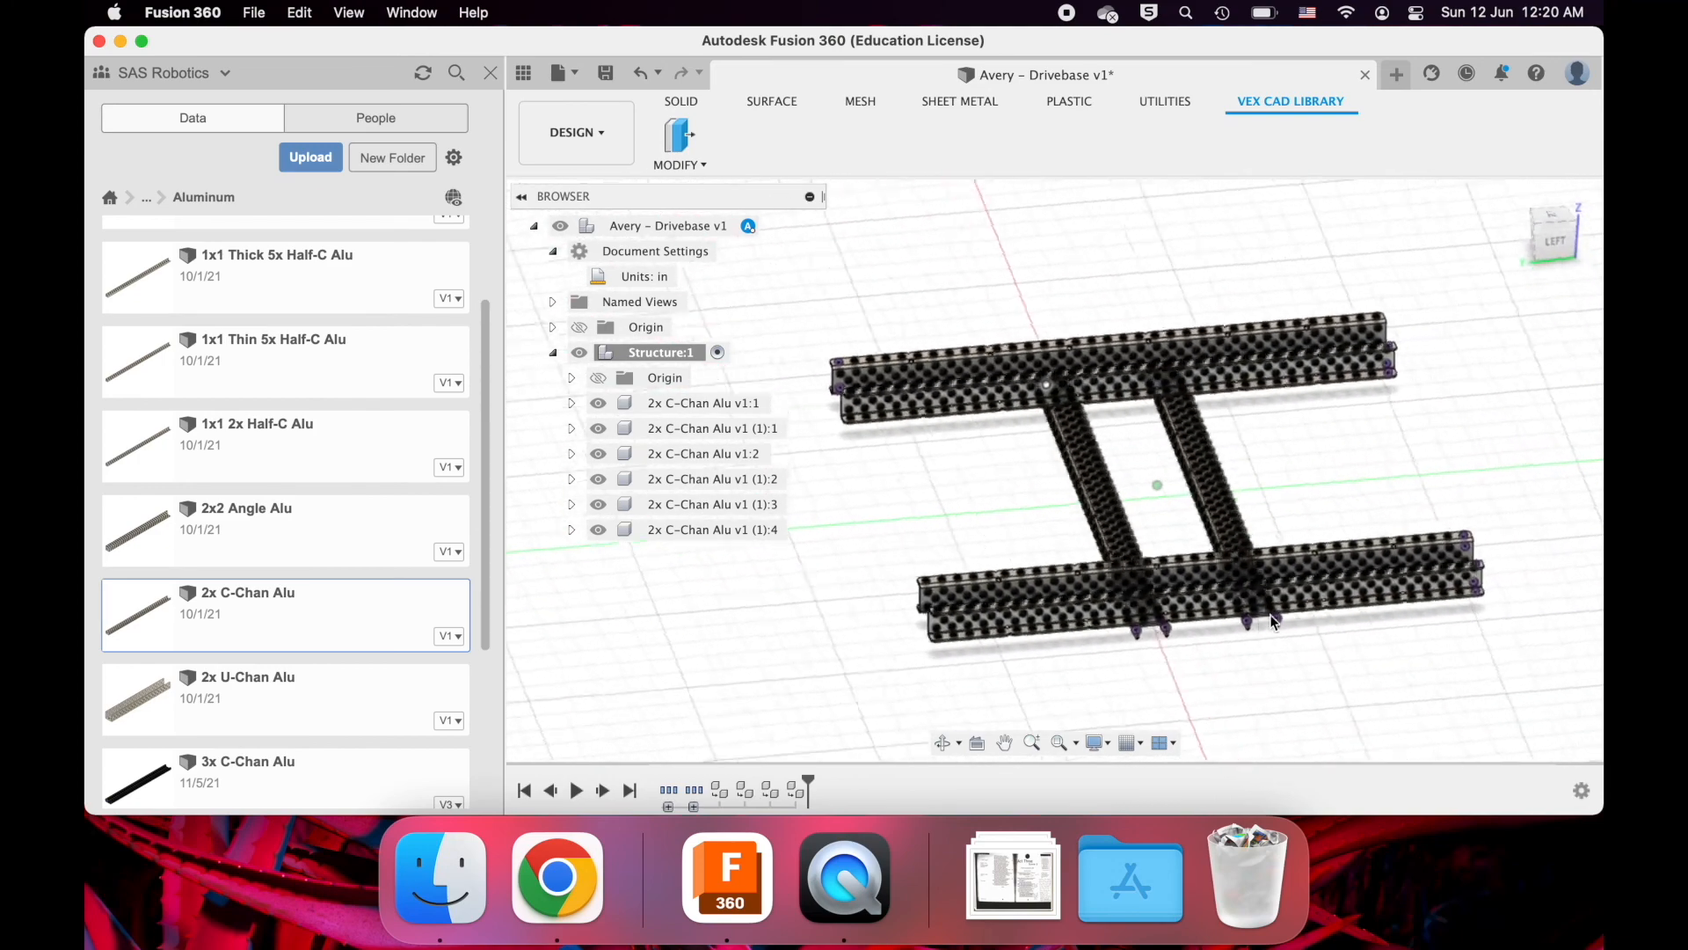
shift+scroll(1271, 620, left, 10)
shift+scroll(1271, 621, right, 8)
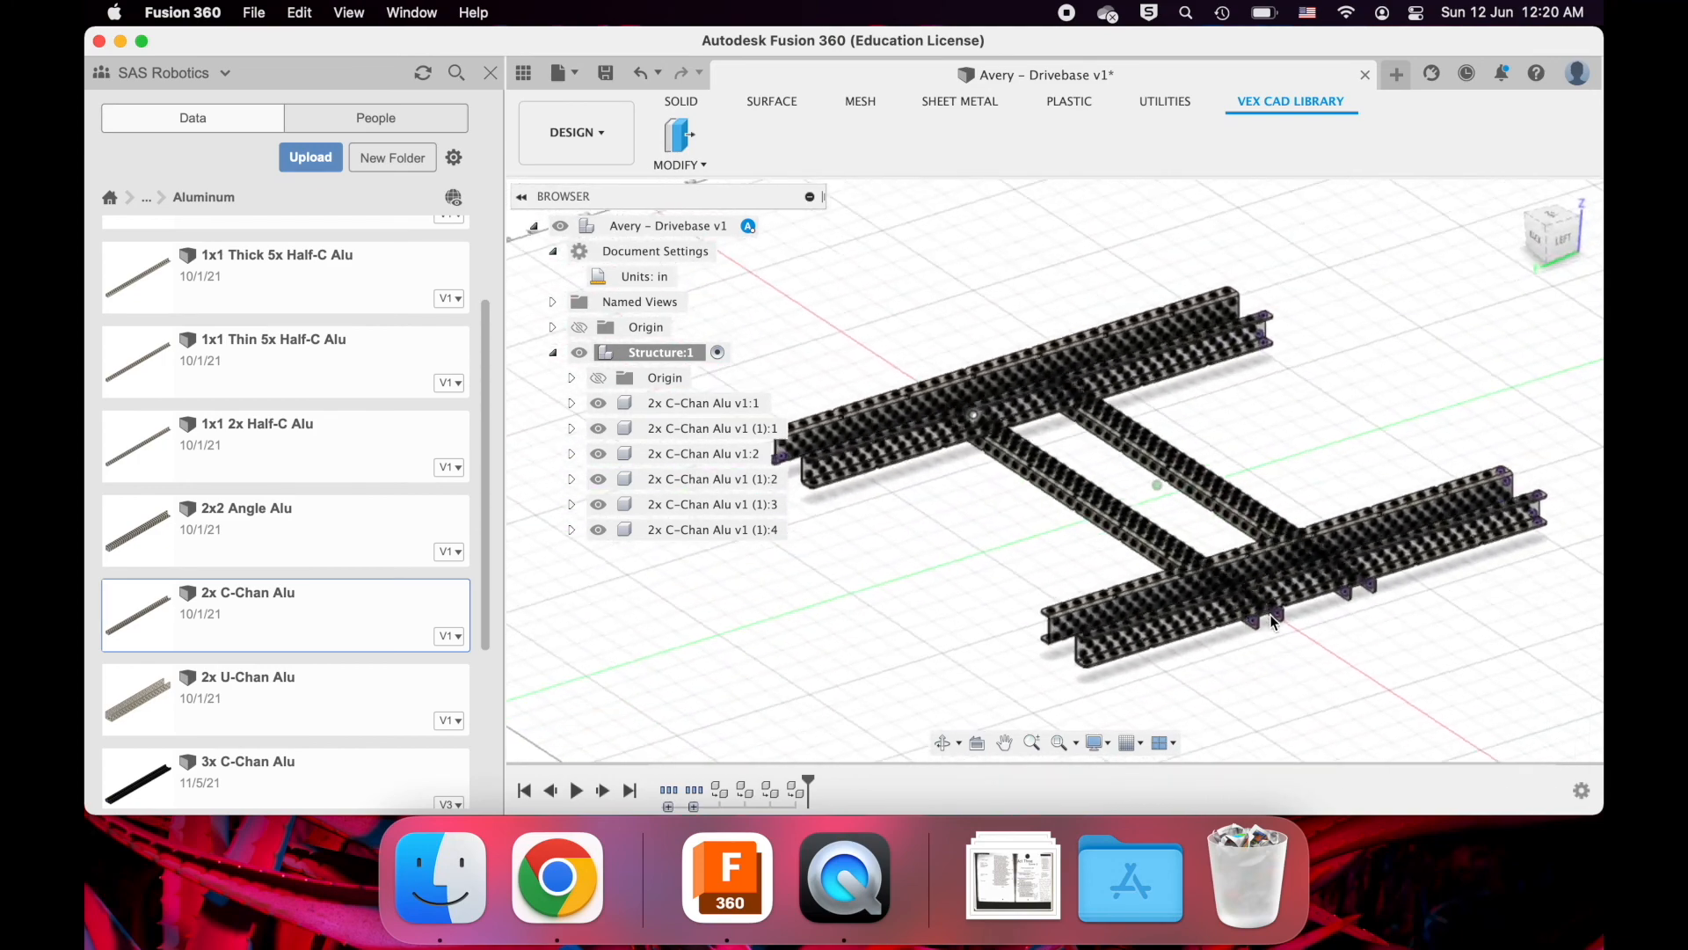
scroll(1272, 620, up, 3)
click(679, 136)
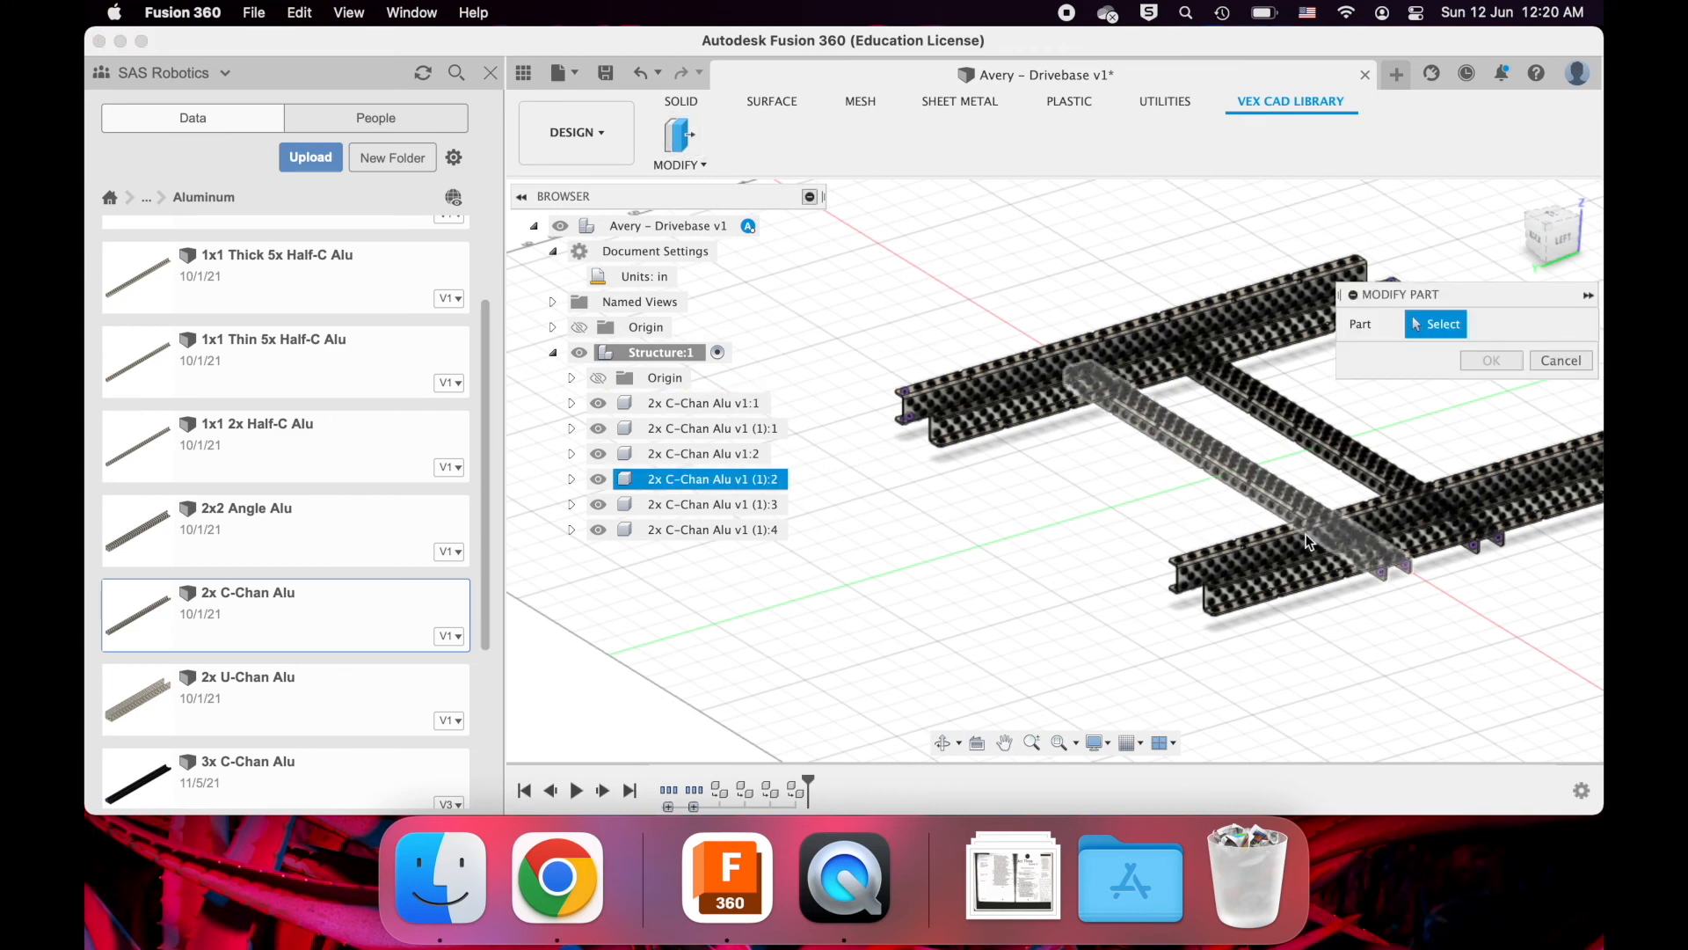
click(1303, 588)
shift+scroll(1124, 624, down, 3)
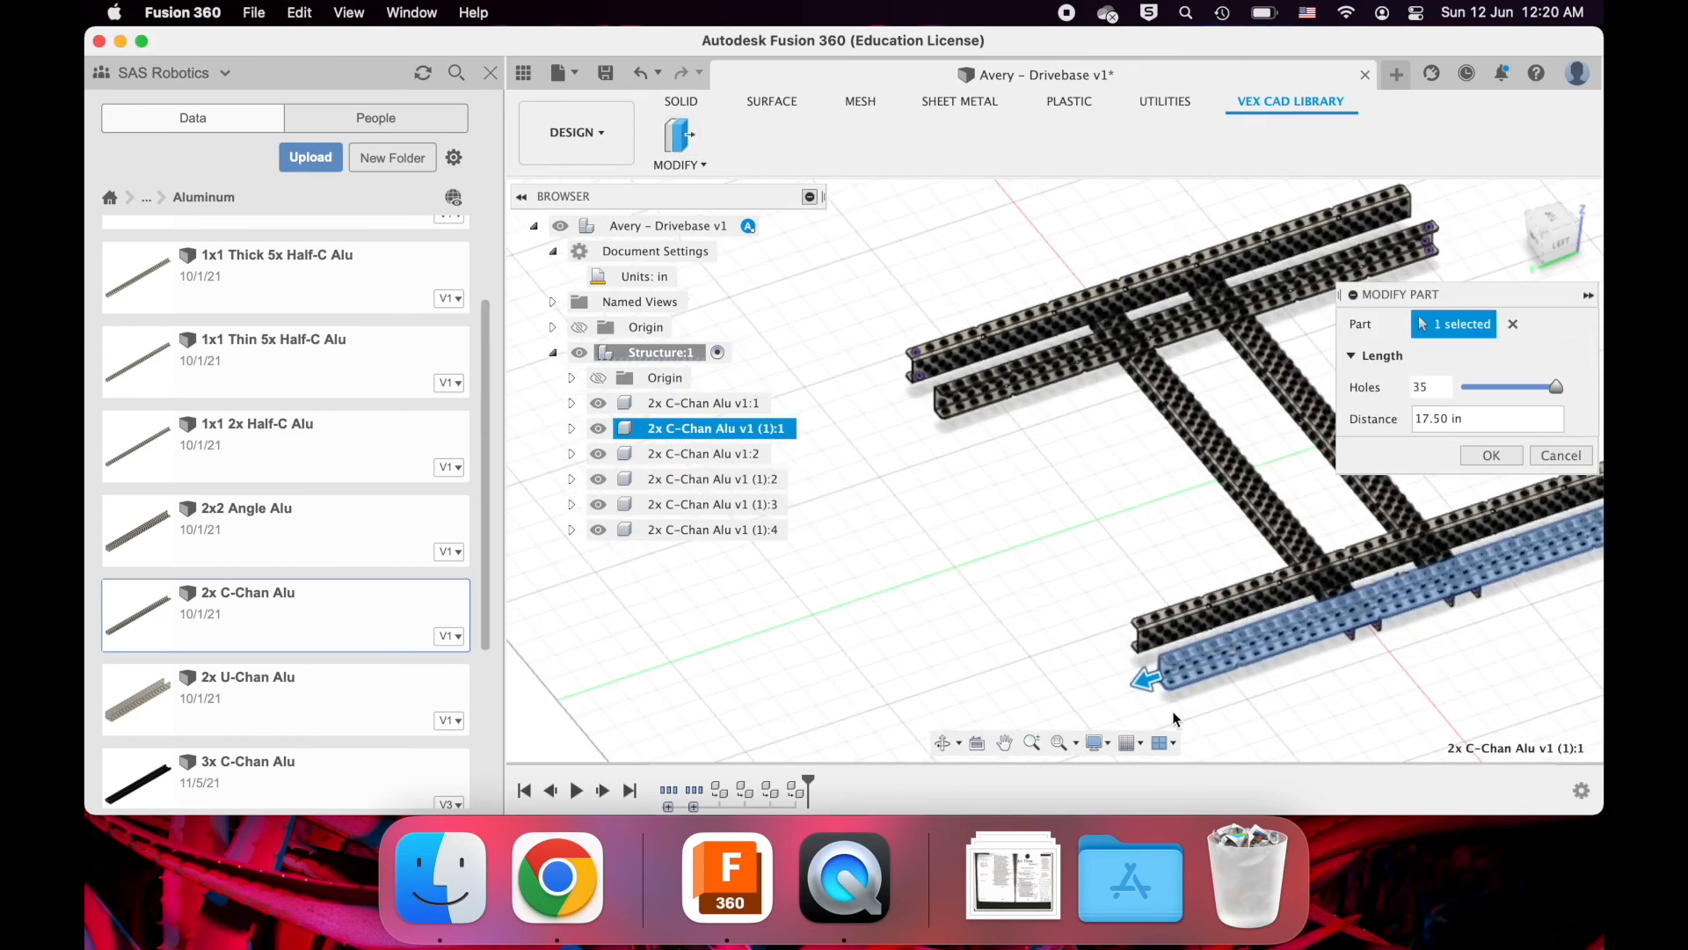
click(1426, 384)
key(BackSpace)
text(0)
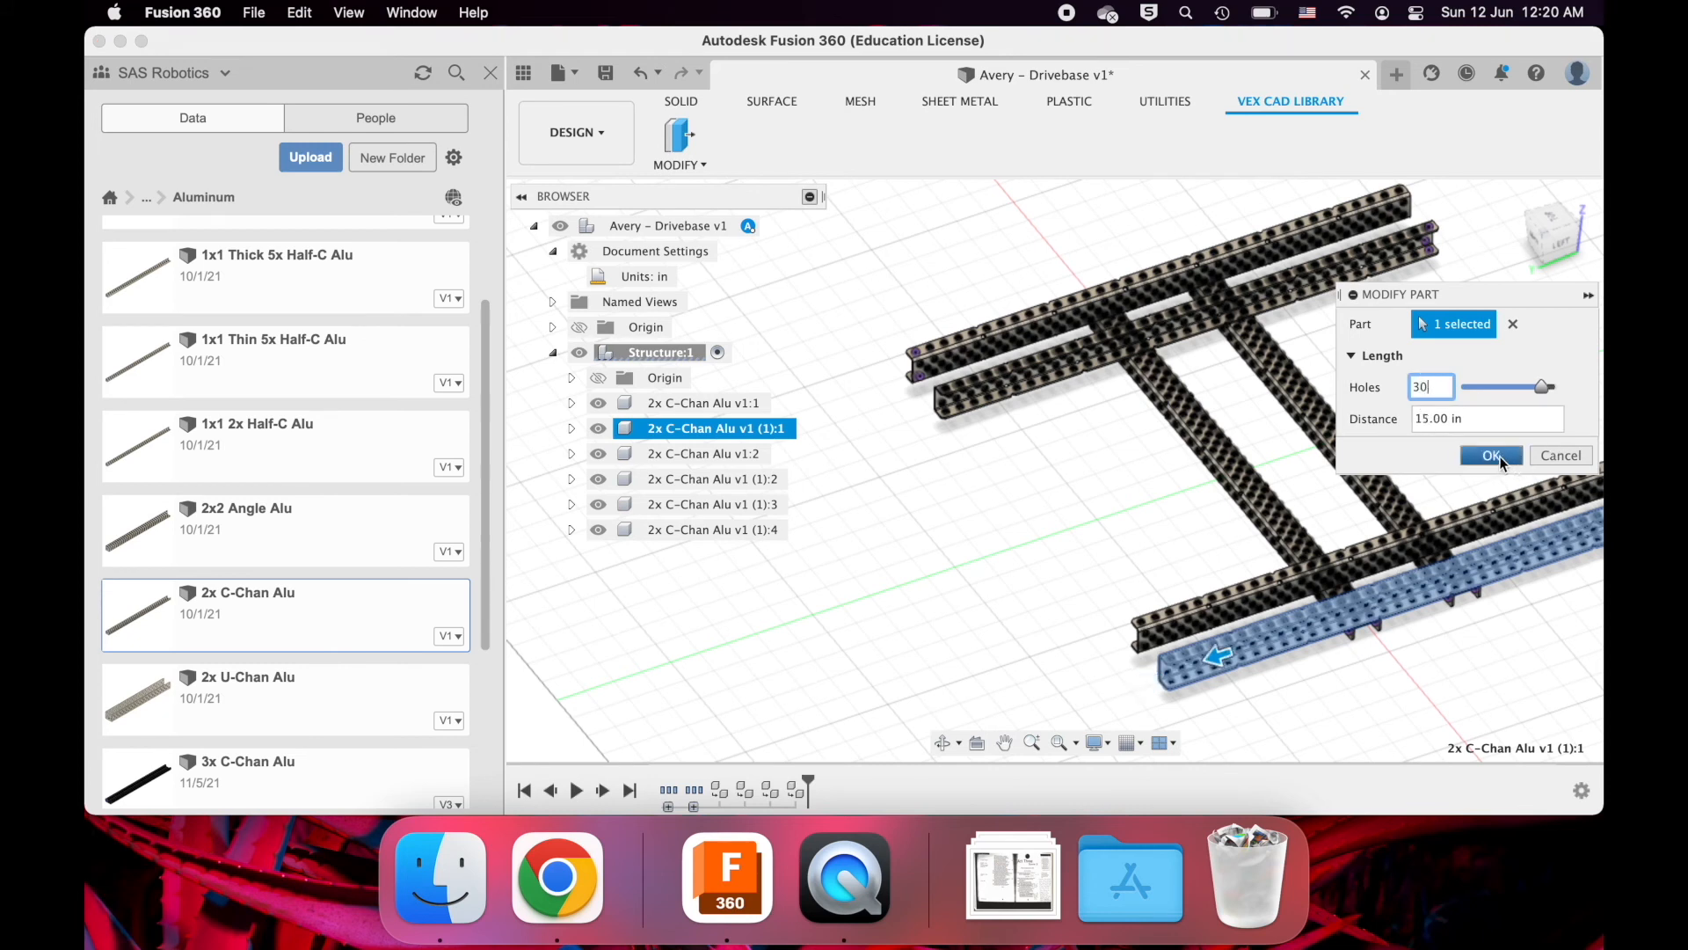
click(1492, 456)
- Examine how the ends of the parallel C-channels line up on both sides of the frame
middle_drag(1272, 411, 1021, 518)
scroll(1021, 519, up, 5)
scroll(1021, 518, left, 3)
shift+scroll(1021, 519, right, 5)
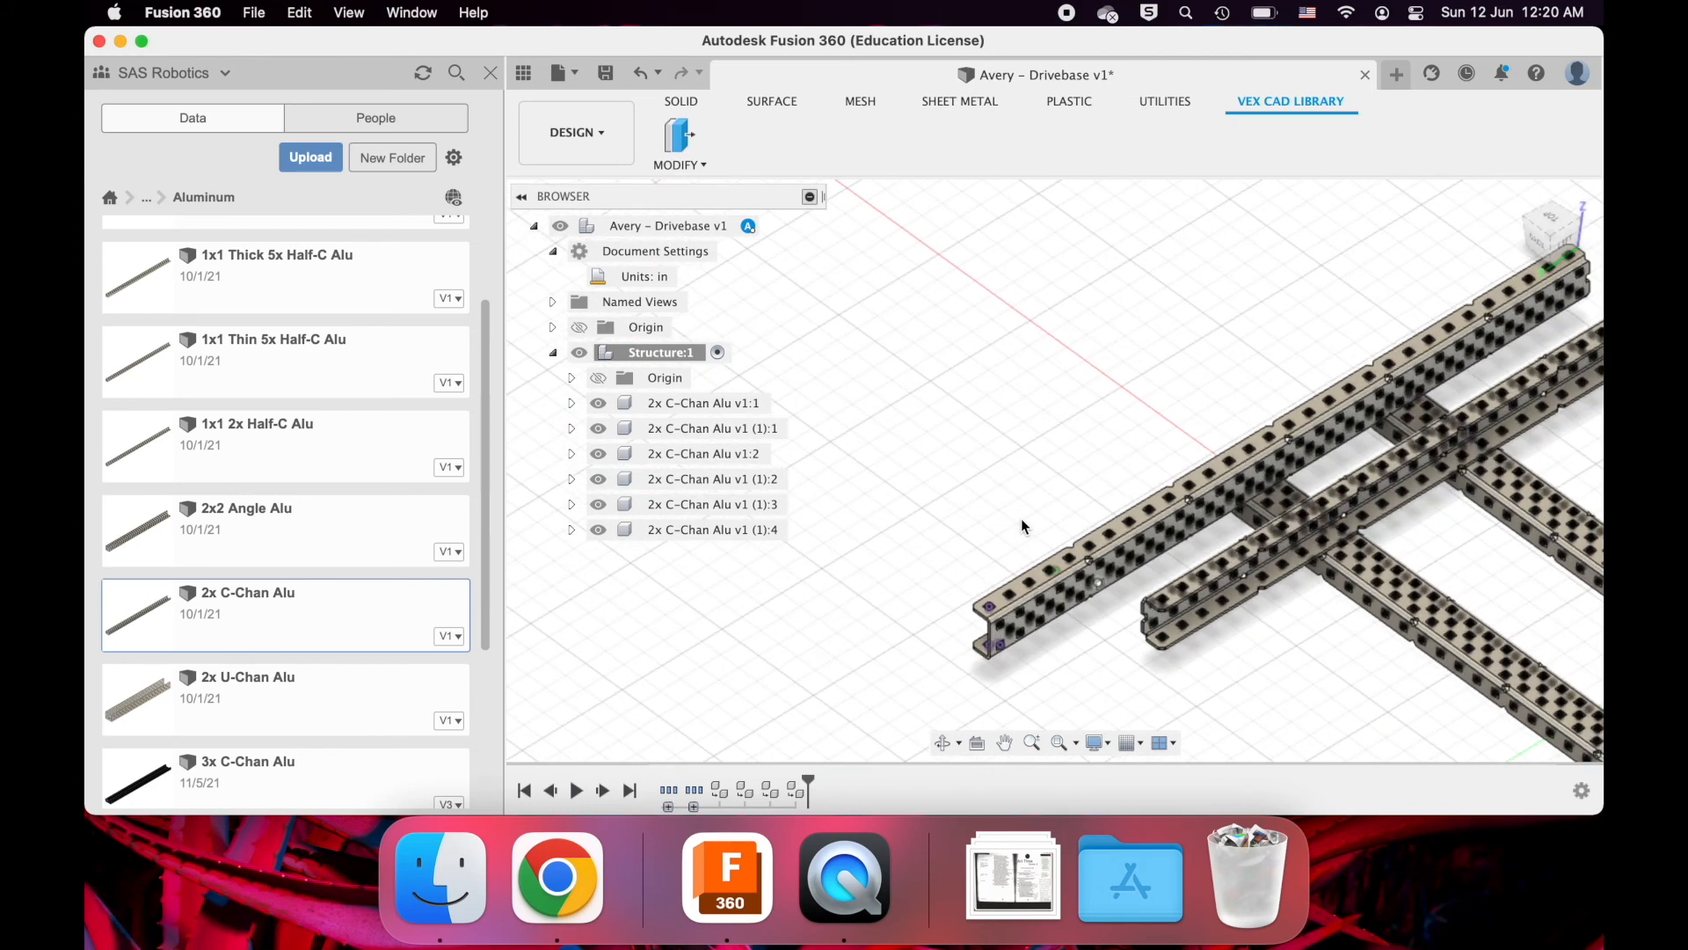
scroll(1020, 518, down, 10)
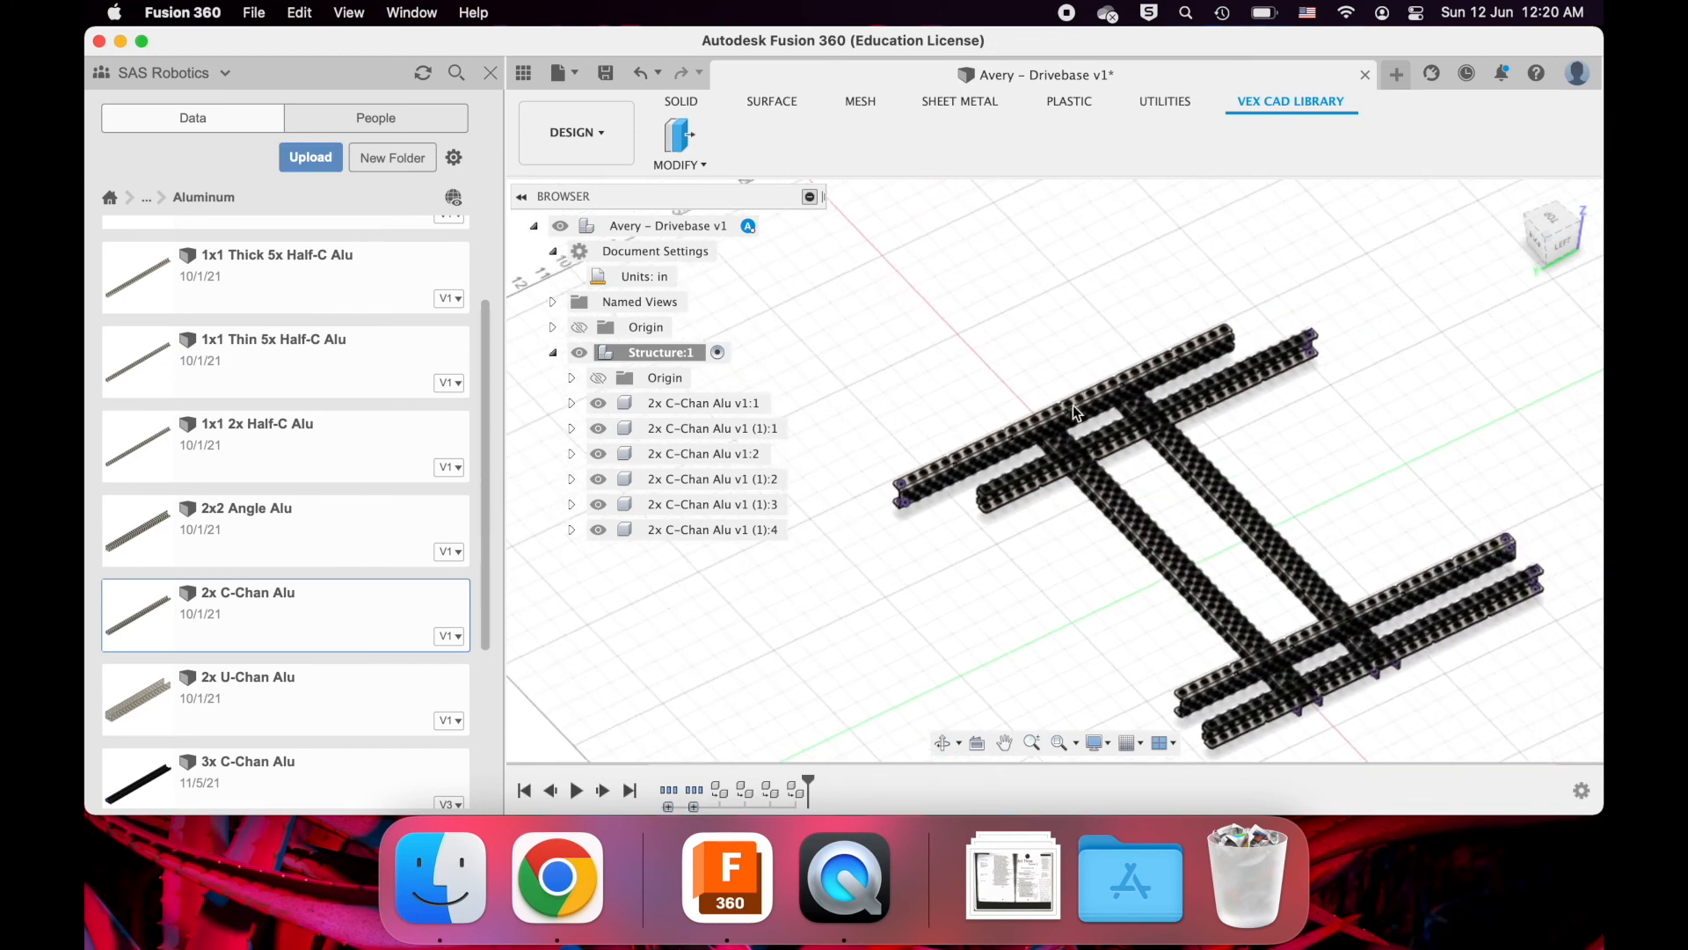
scroll(1143, 553, up, 5)
scroll(1143, 553, down, 3)
scroll(1143, 552, right, 3)
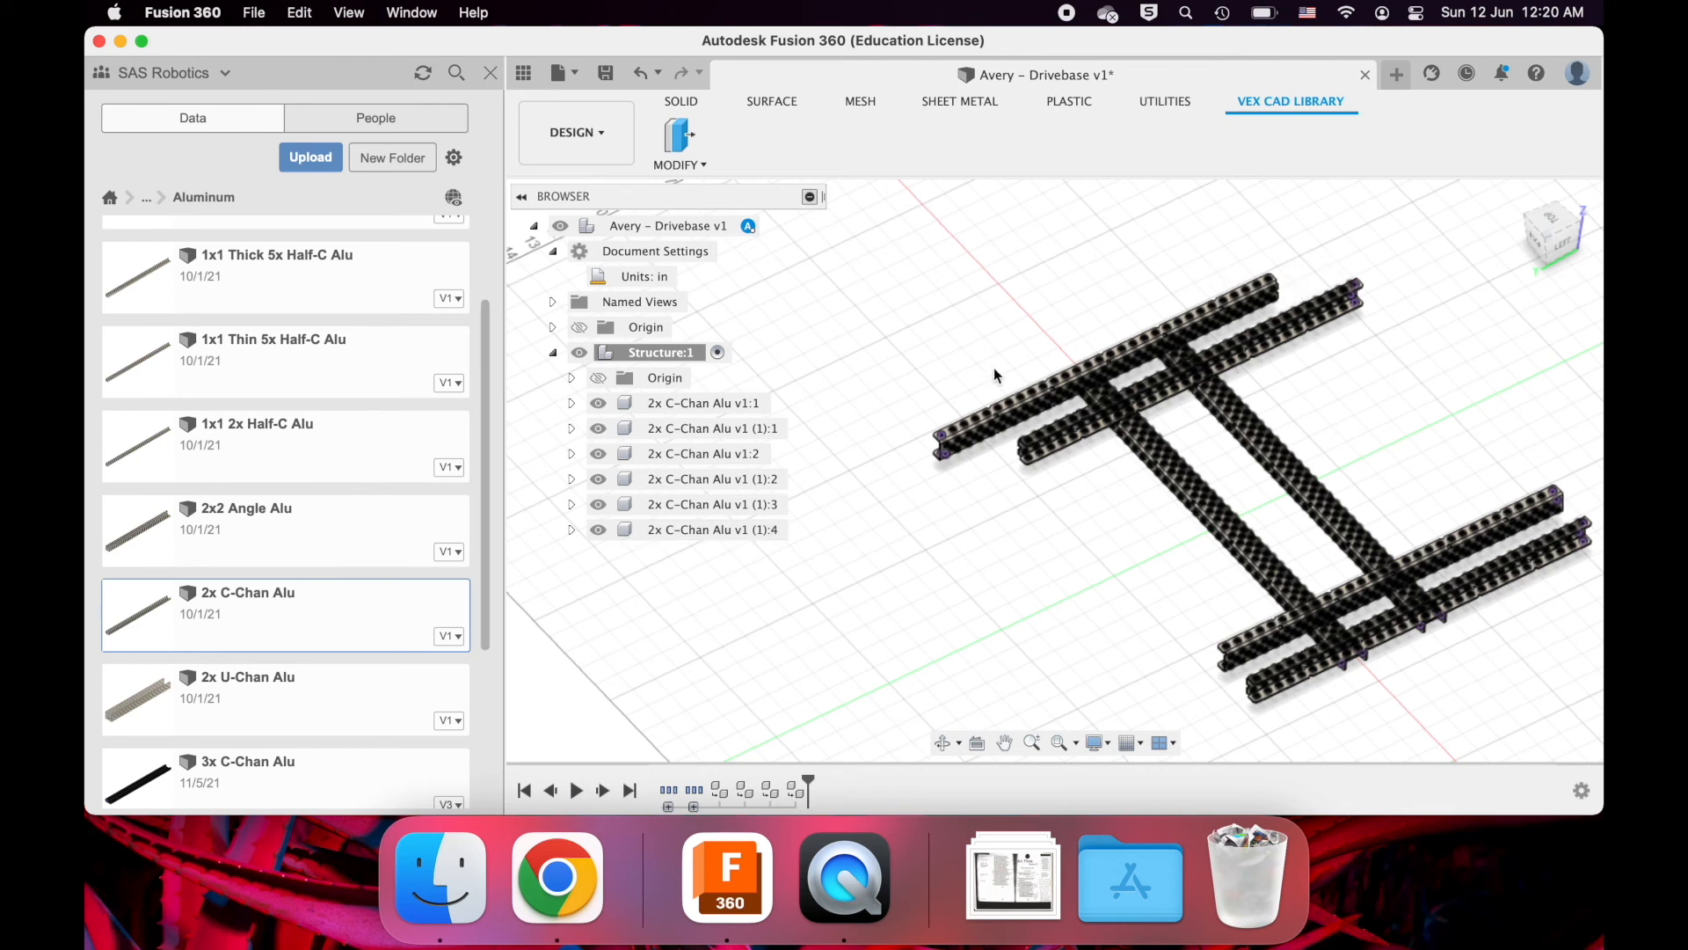
scroll(1163, 331, left, 3)
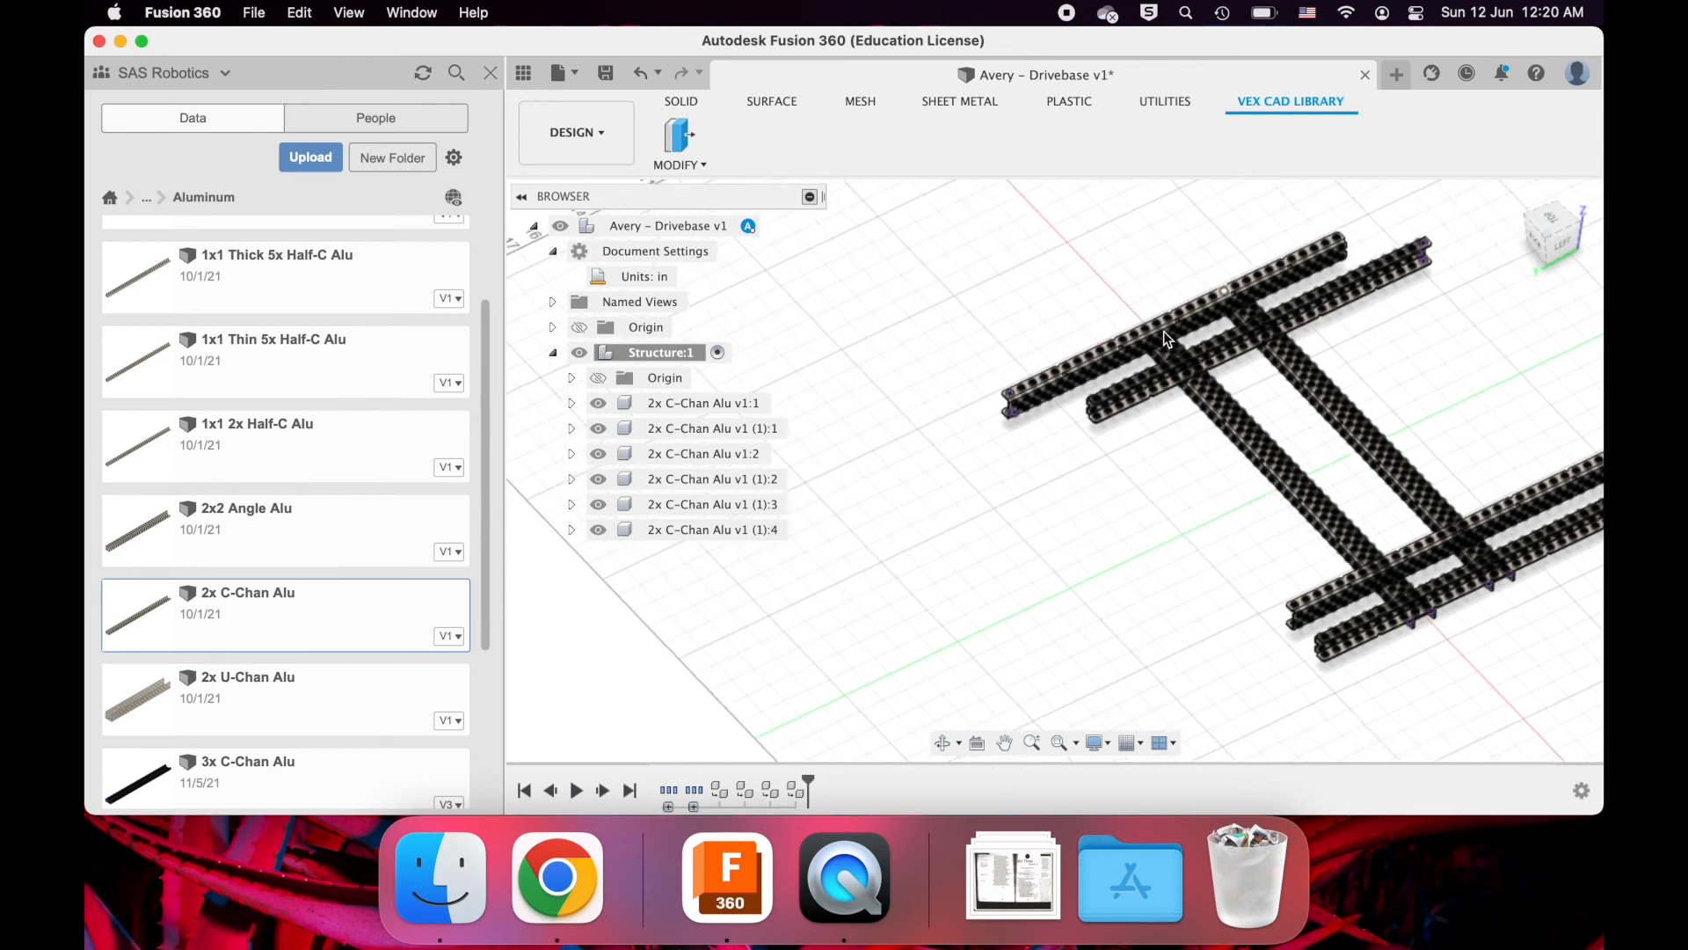
scroll(1163, 330, right, 2)
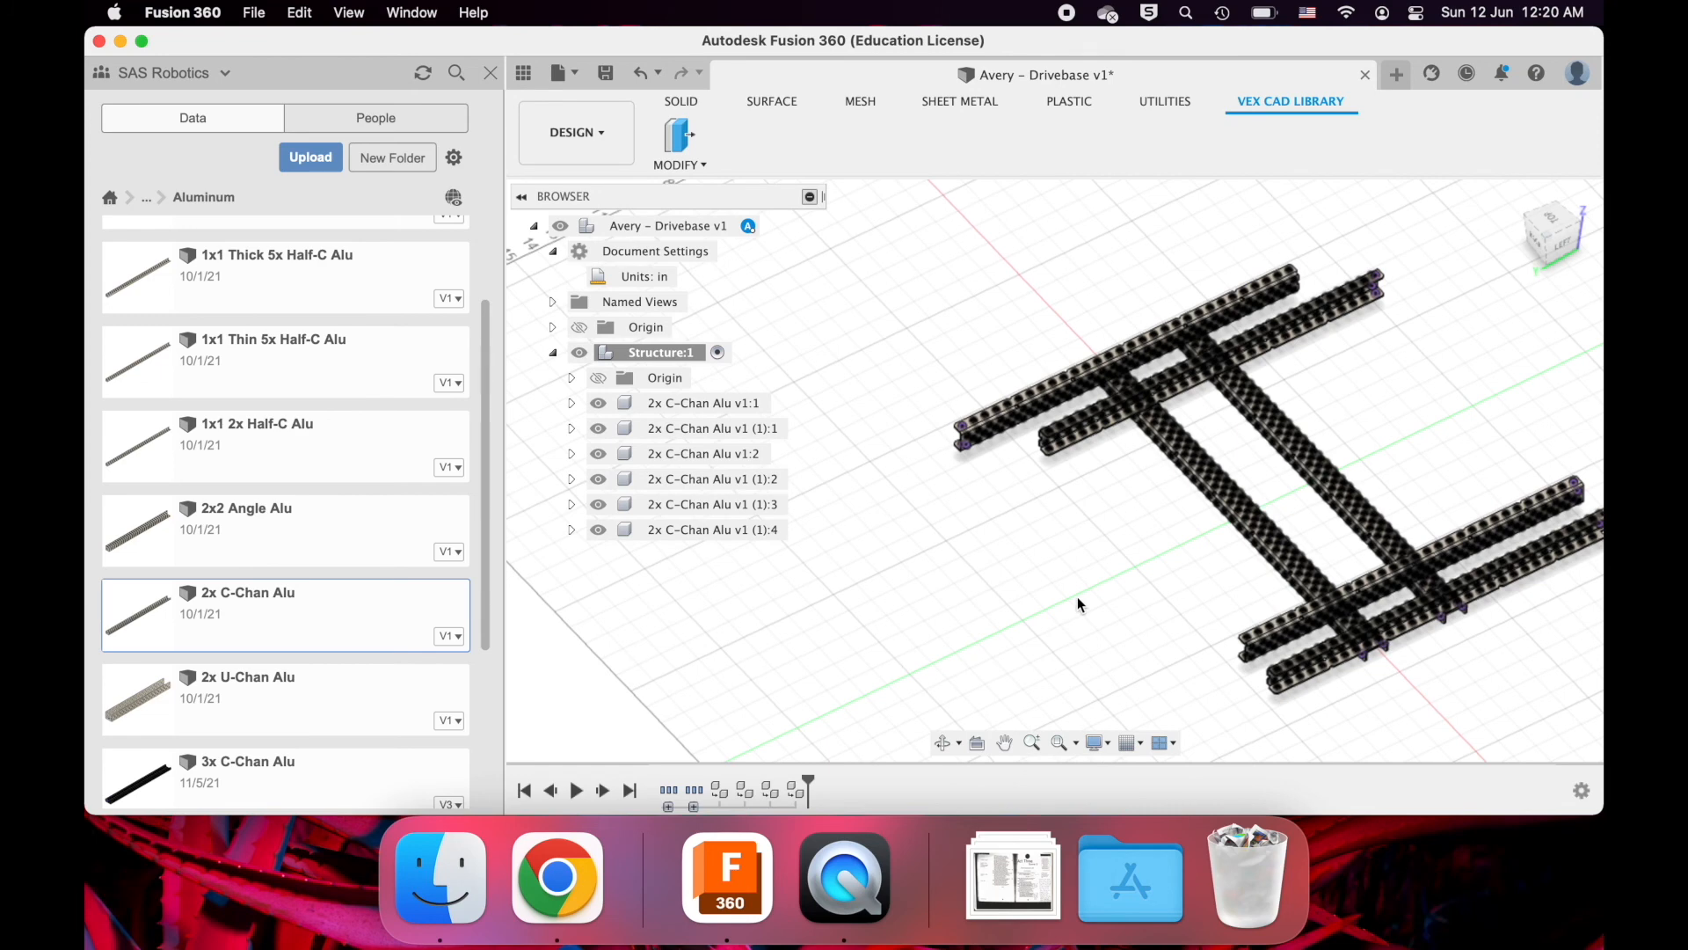
scroll(1078, 594, up, 5)
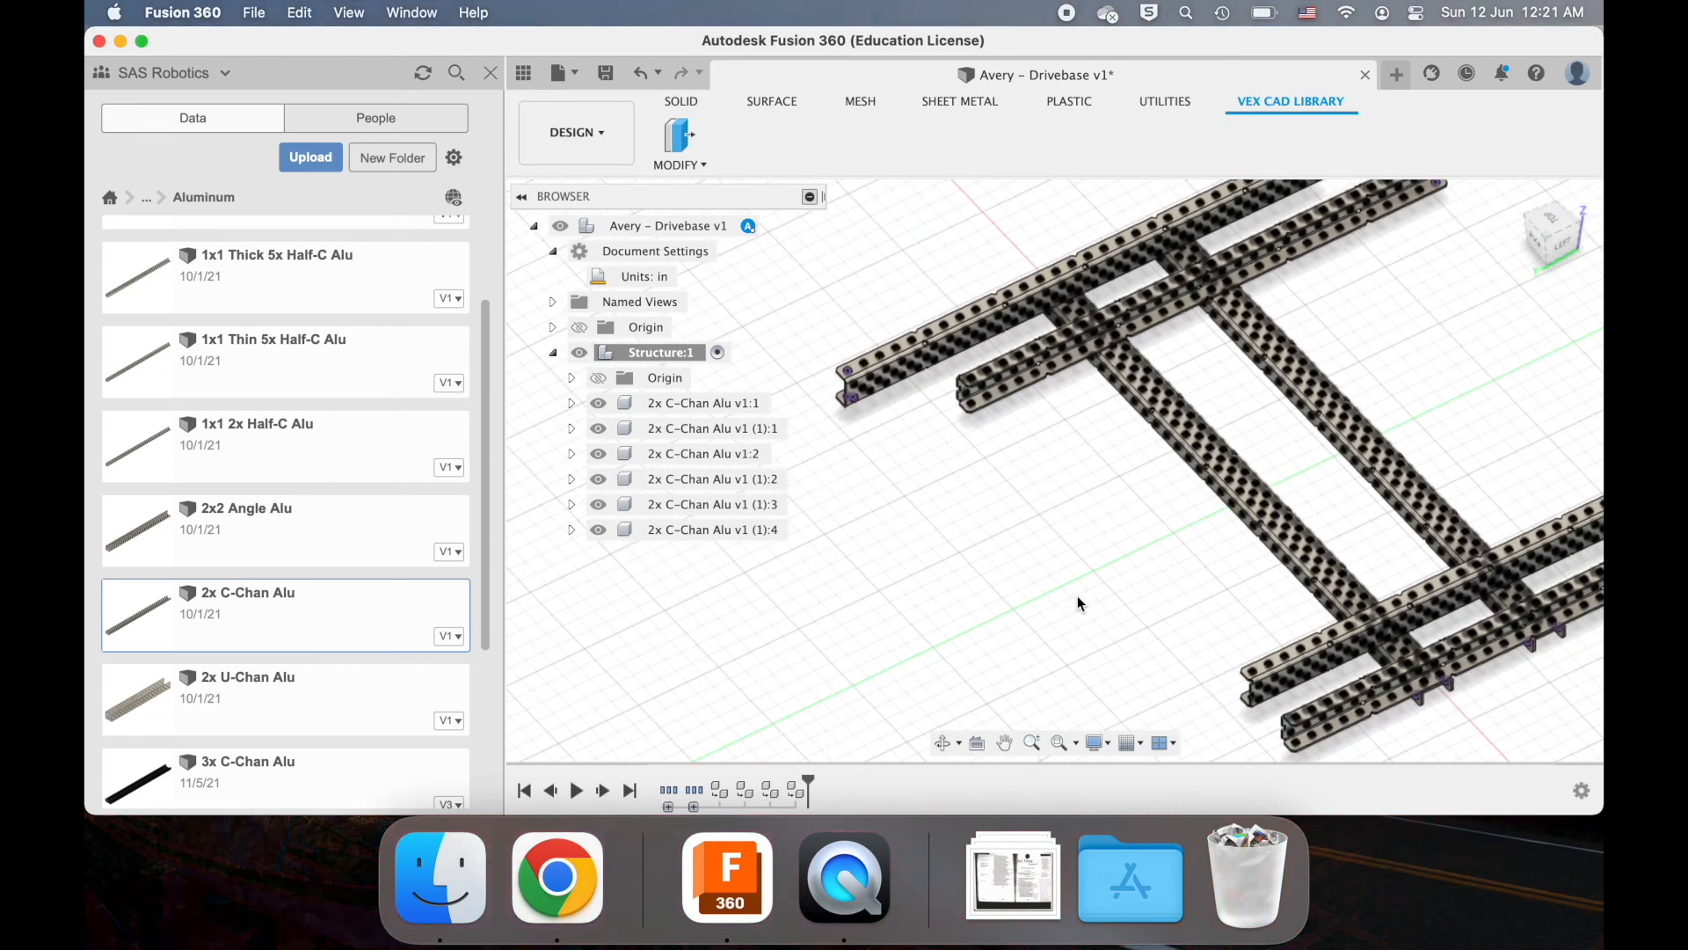
shift+scroll(1078, 594, right, 5)
shift+scroll(1078, 594, left, 5)
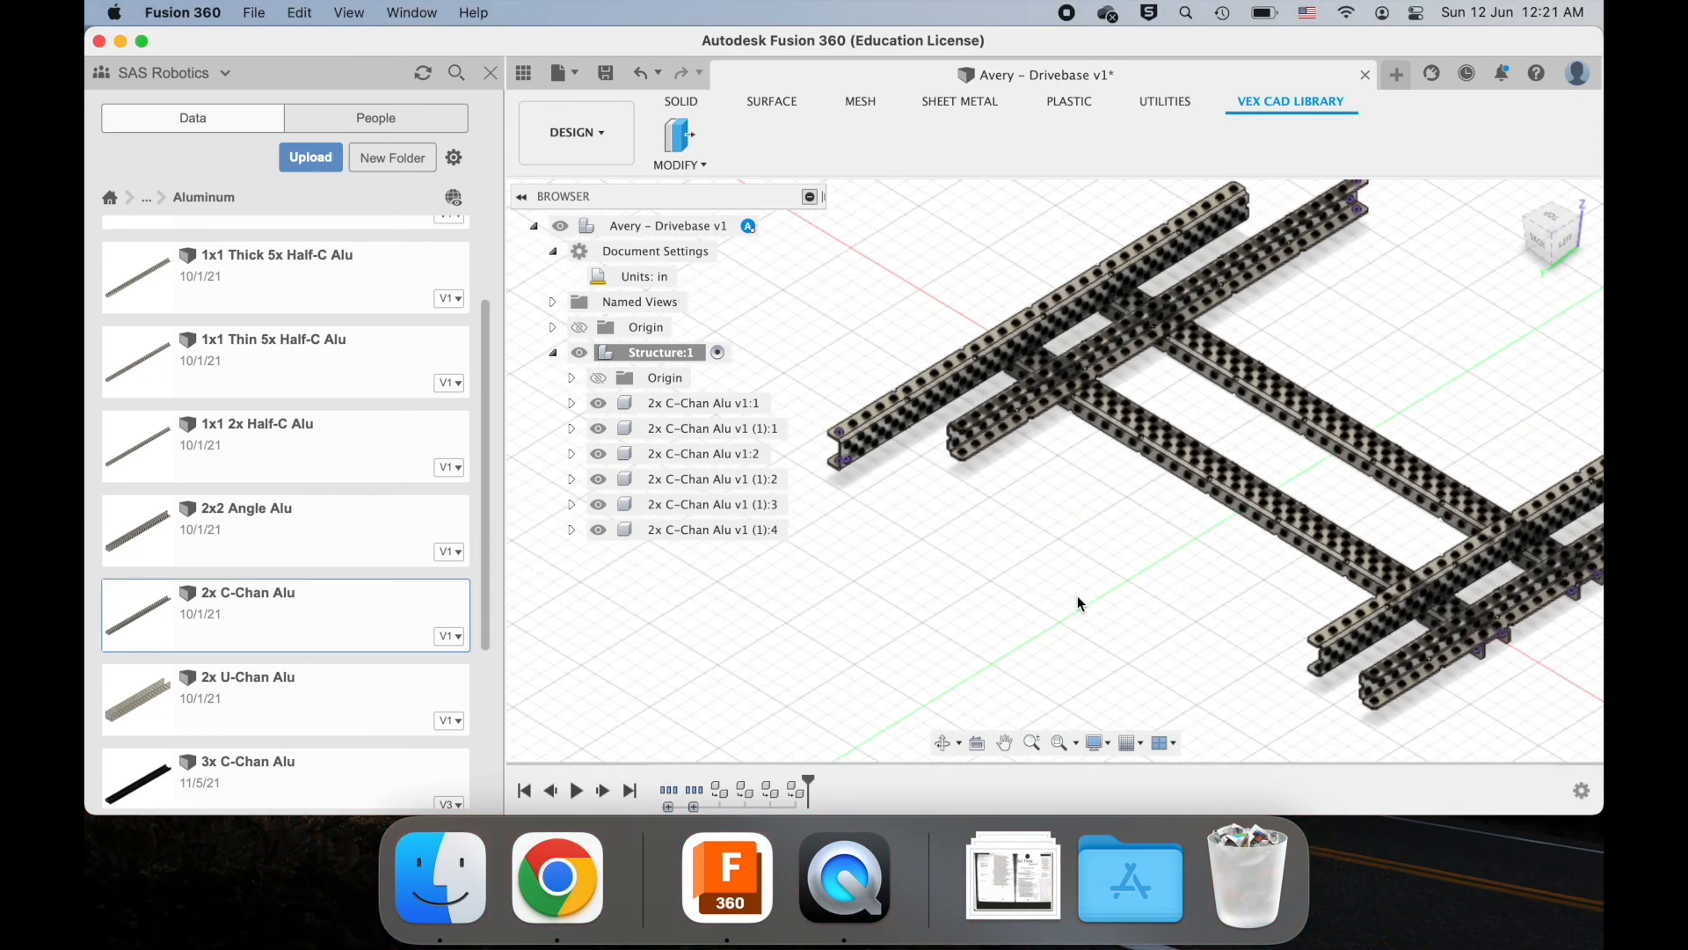
- Undo the length change together with the move and rotation of C-channel 2x C-Chan Alu v1 (1):3
key(super+z)
key(super+z)
key(super+z)
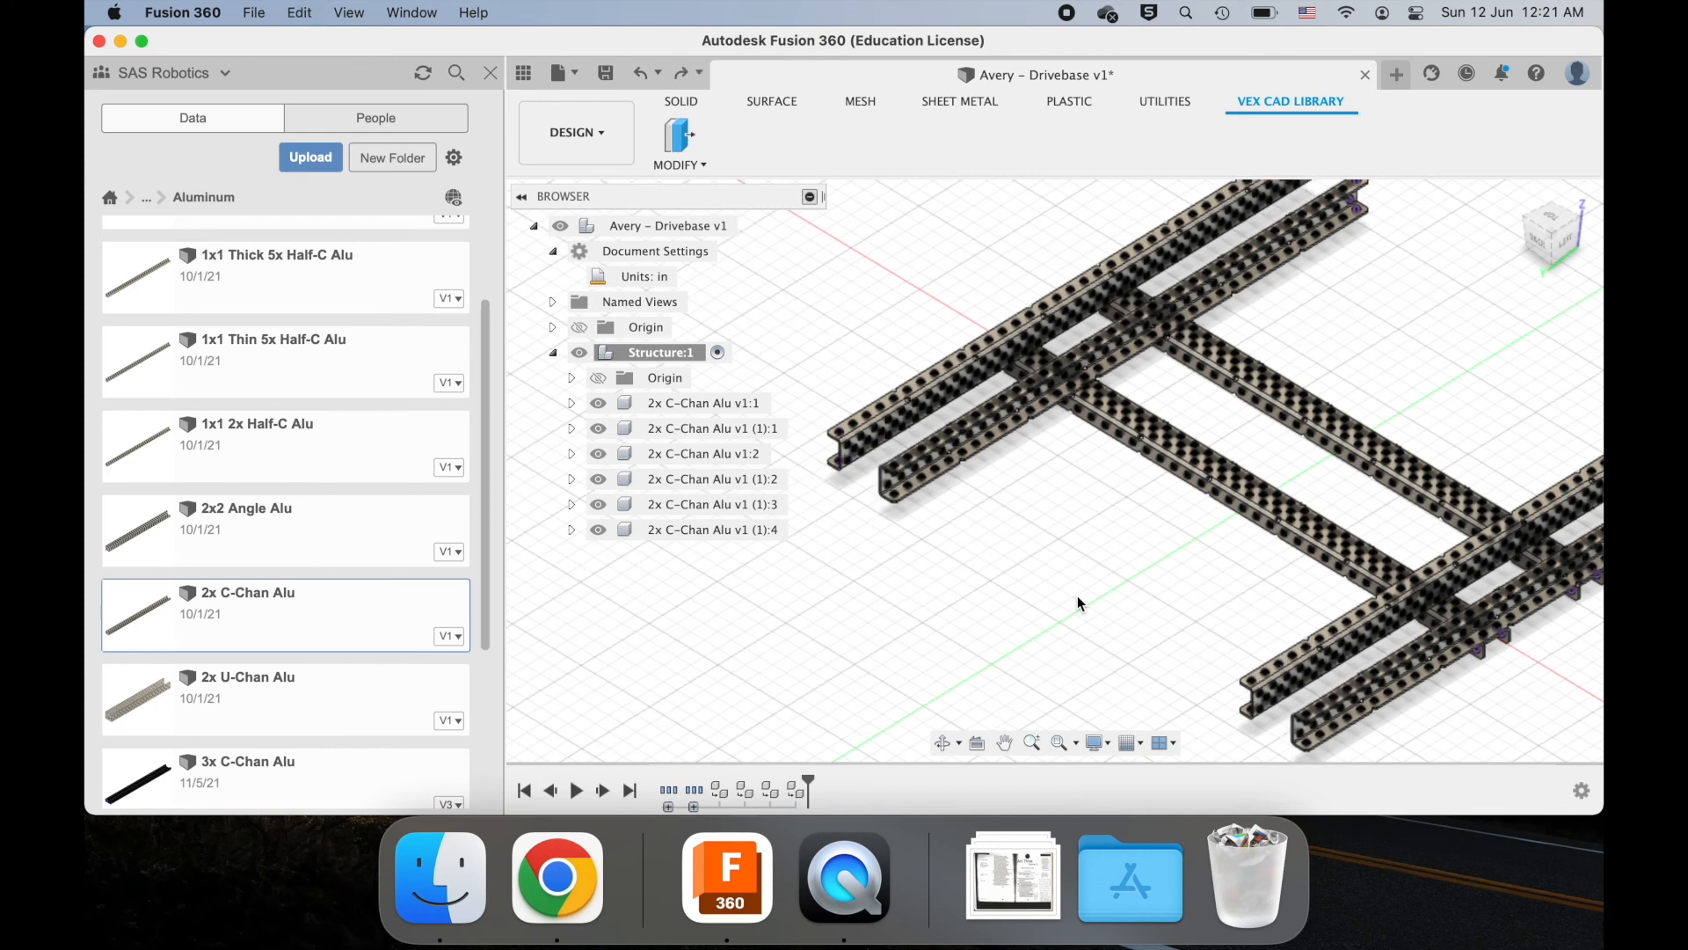
- Shorten the outer C-channel 2x C-Chan Alu v1 (1):1 to 30 holes with Modify Part
click(678, 135)
click(1334, 744)
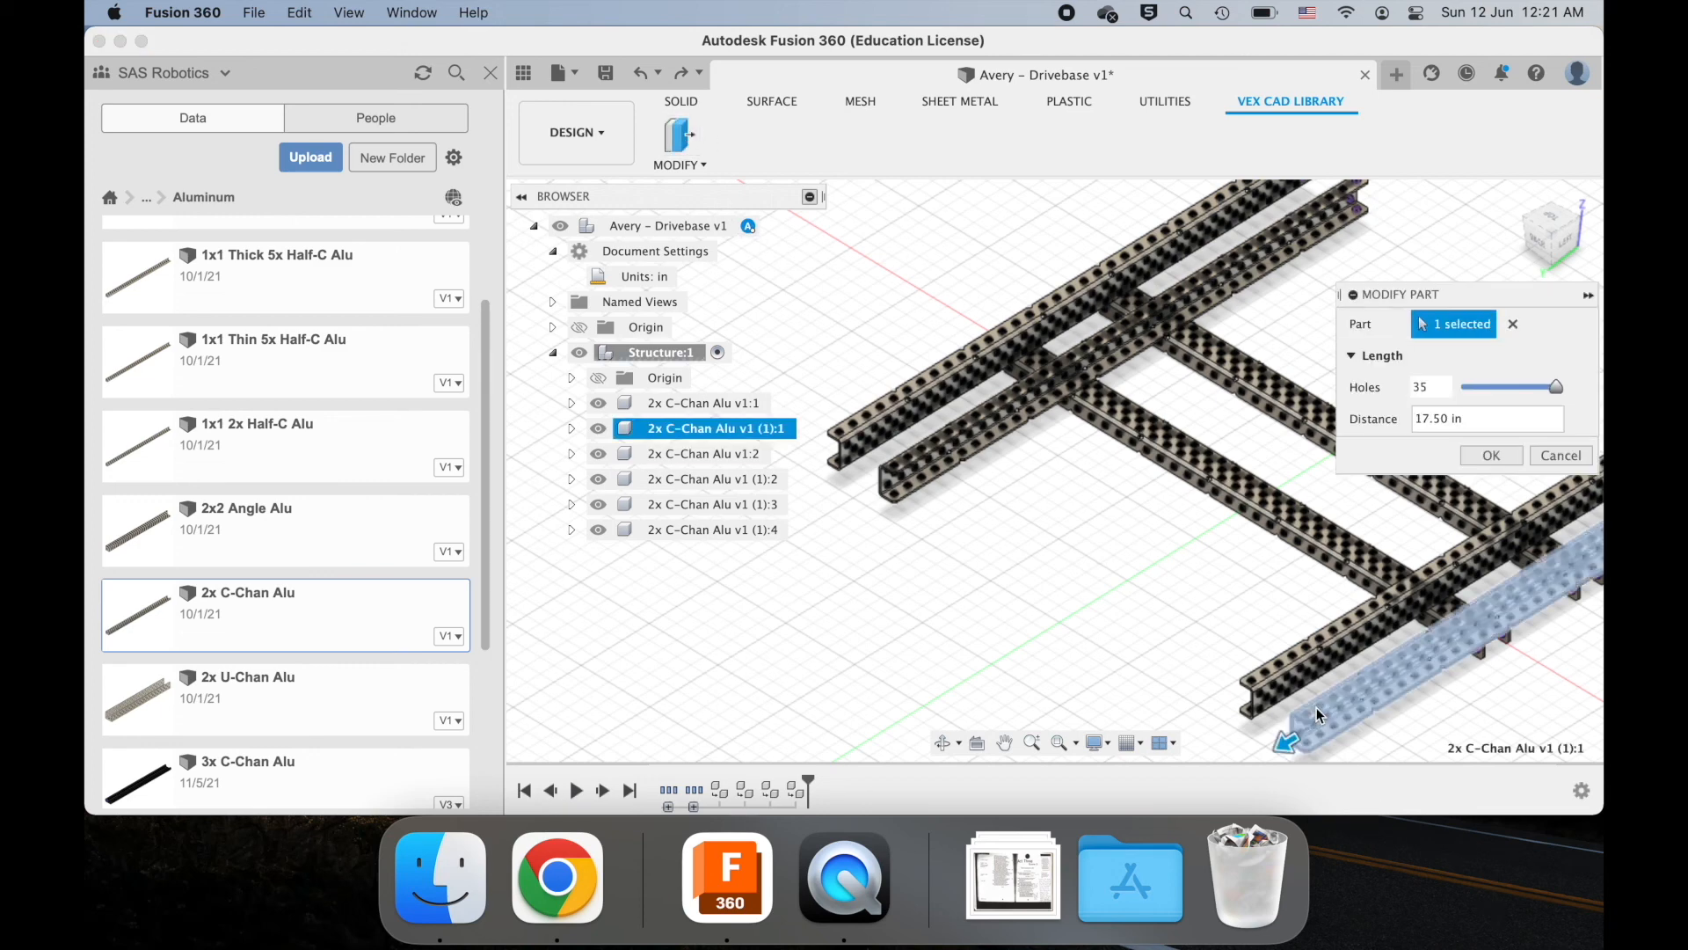
click(1433, 388)
text(0)
key(Return)
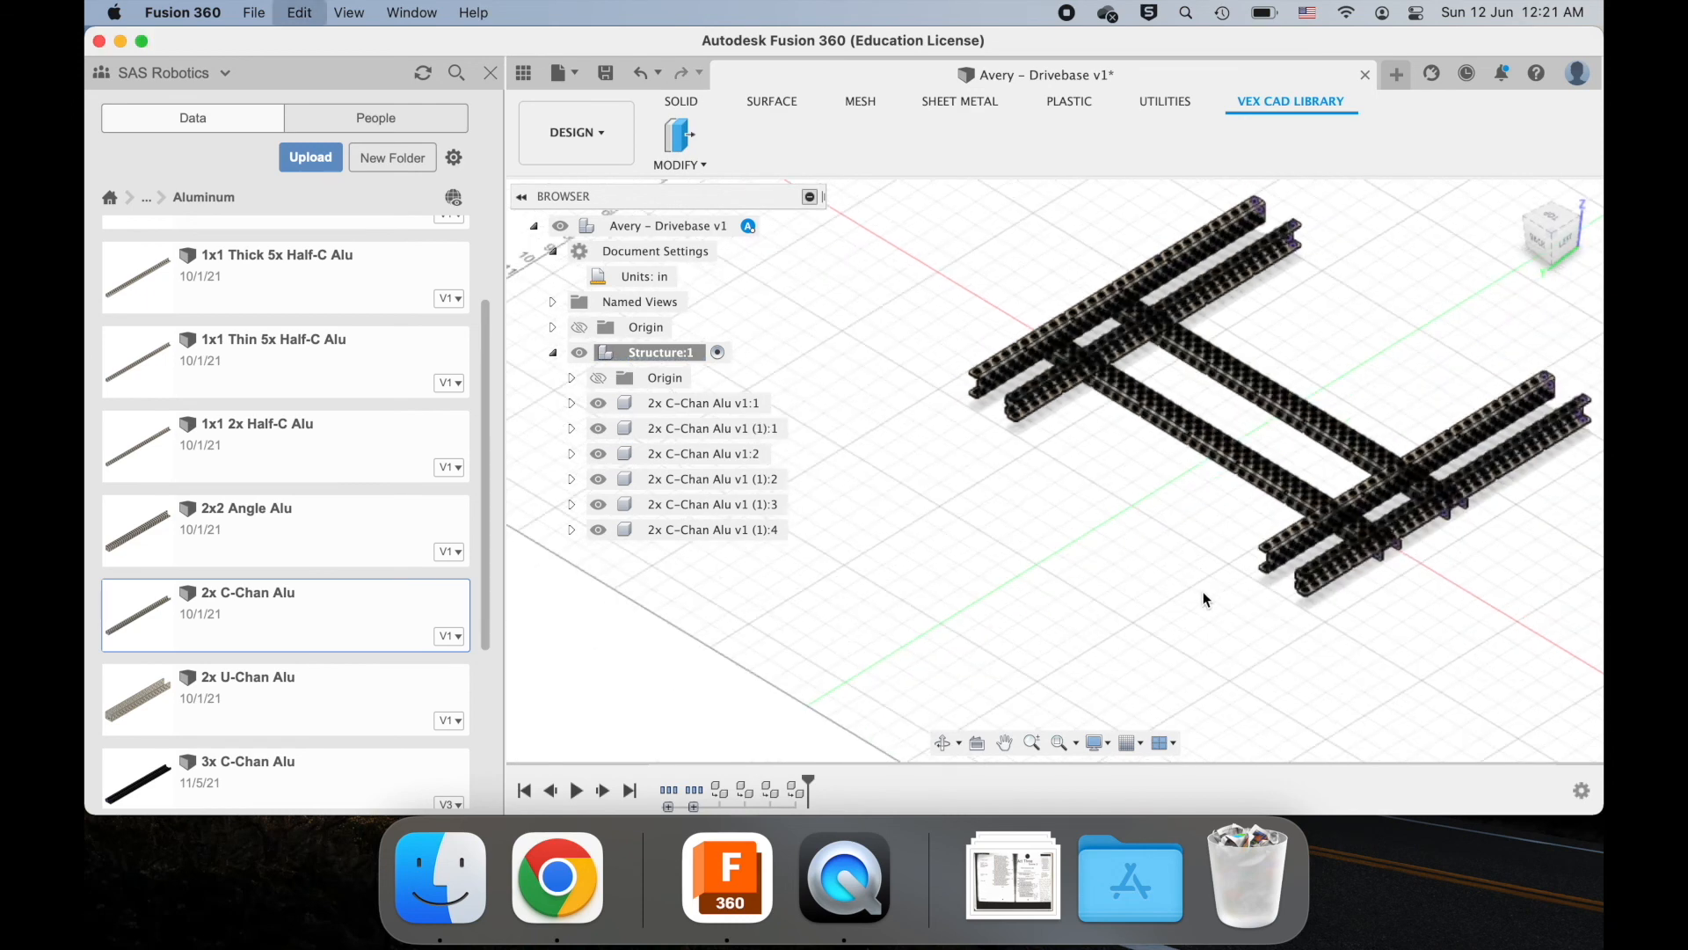
- Examine the alignment of the parallel C-channels and crossbars from several angles around the drivebase frame
shift+scroll(1203, 593, up, 5)
shift+scroll(1203, 593, down, 8)
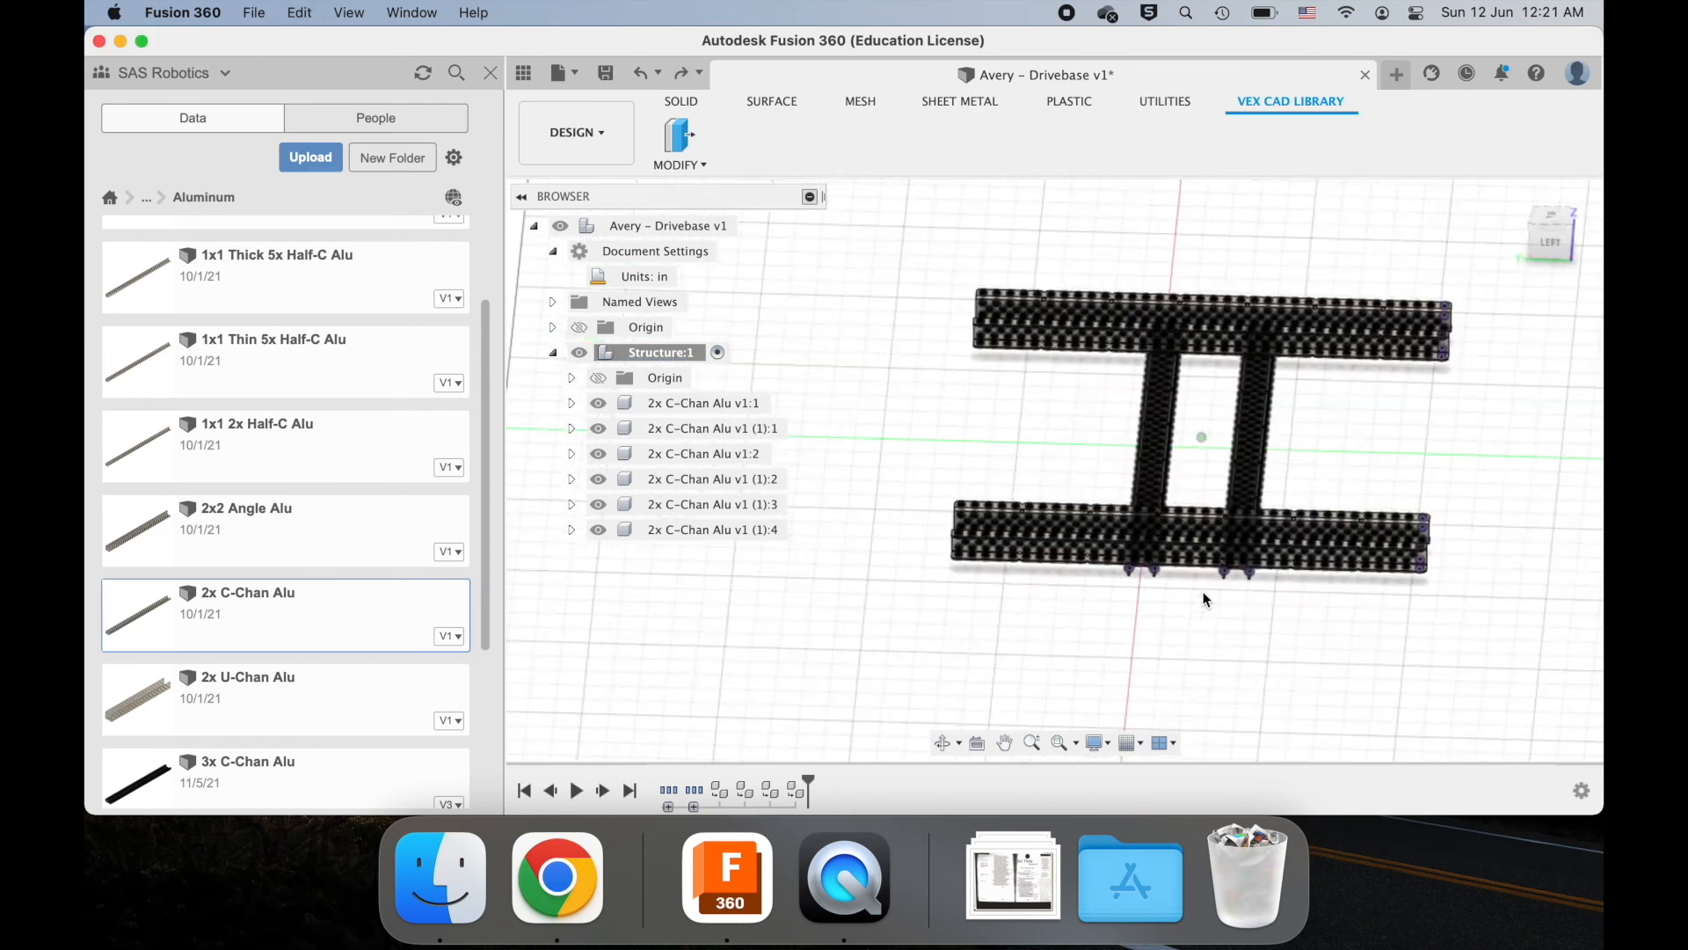
shift+scroll(1203, 593, left, 5)
scroll(1203, 592, up, 5)
scroll(1203, 591, up, 4)
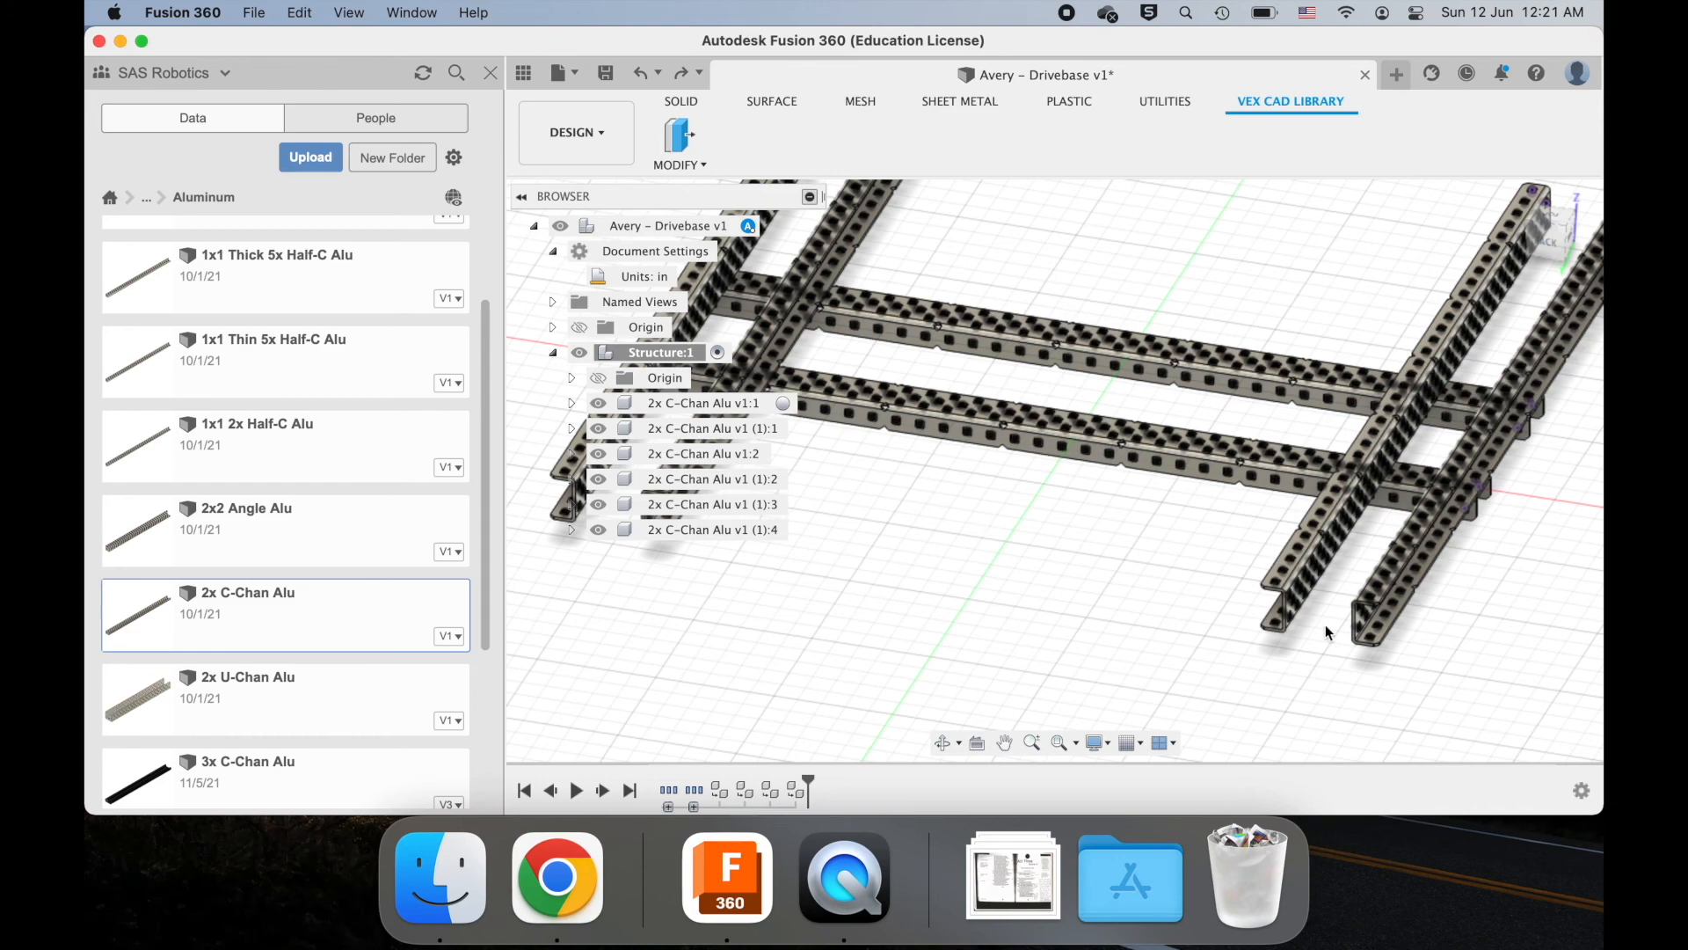
shift+scroll(1325, 626, right, 8)
shift+scroll(1325, 626, right, 5)
shift+scroll(1326, 626, left, 5)
shift+scroll(1325, 626, left, 3)
scroll(1326, 626, down, 4)
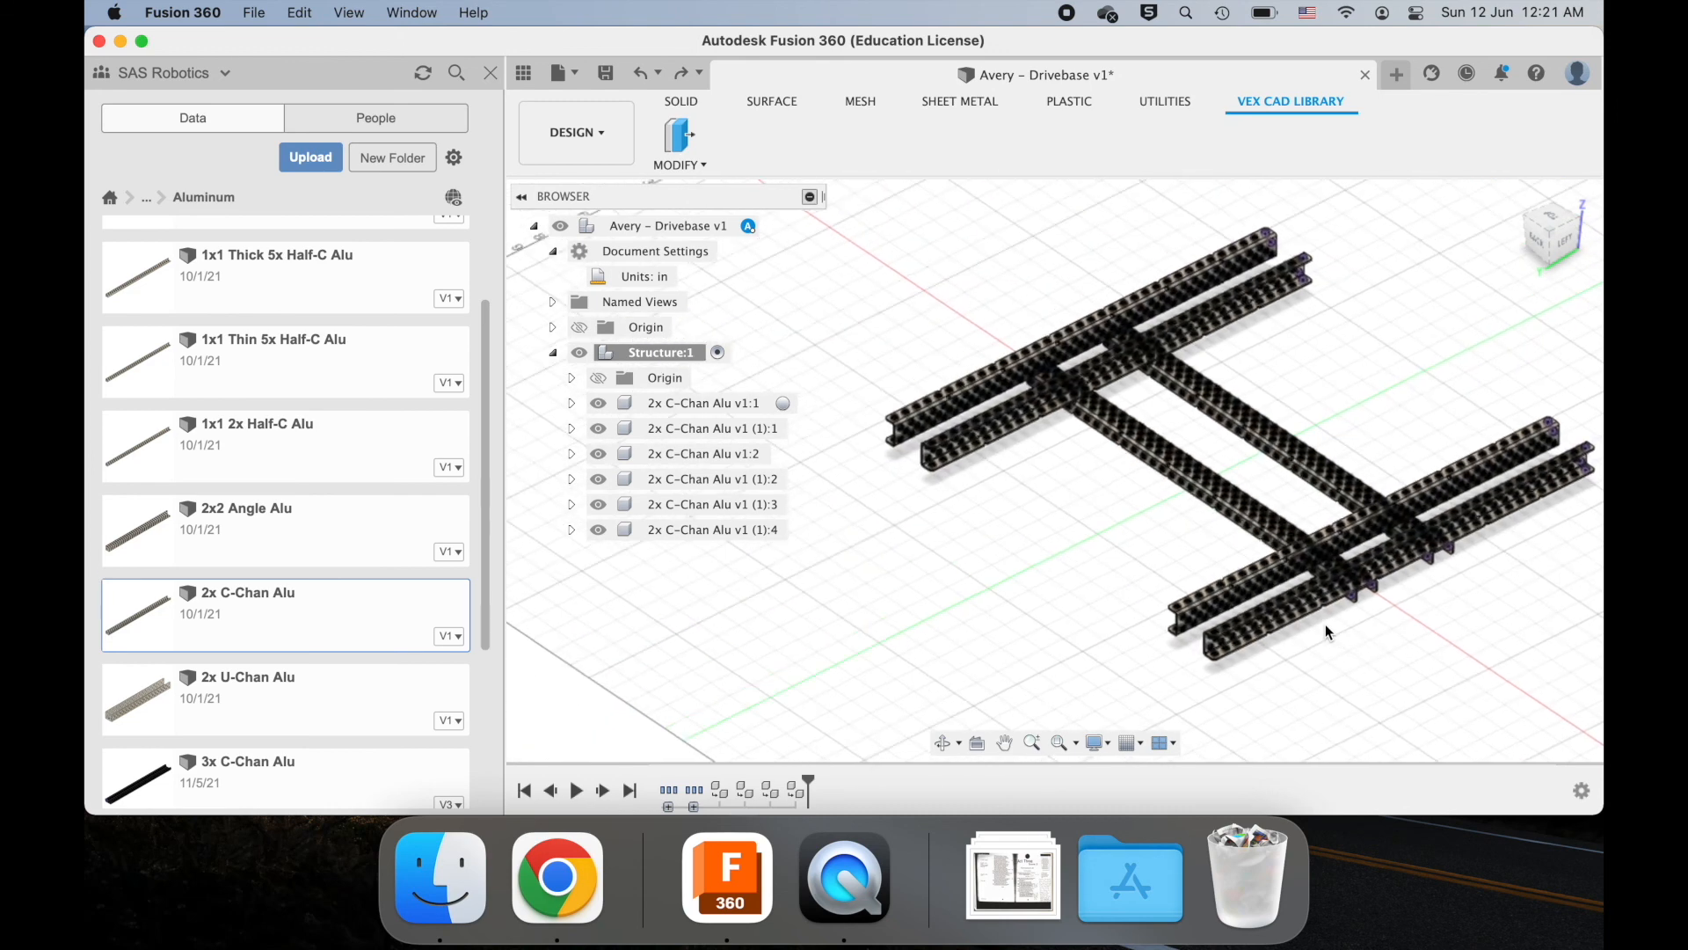
scroll(1325, 625, up, 3)
scroll(1014, 517, down, 4)
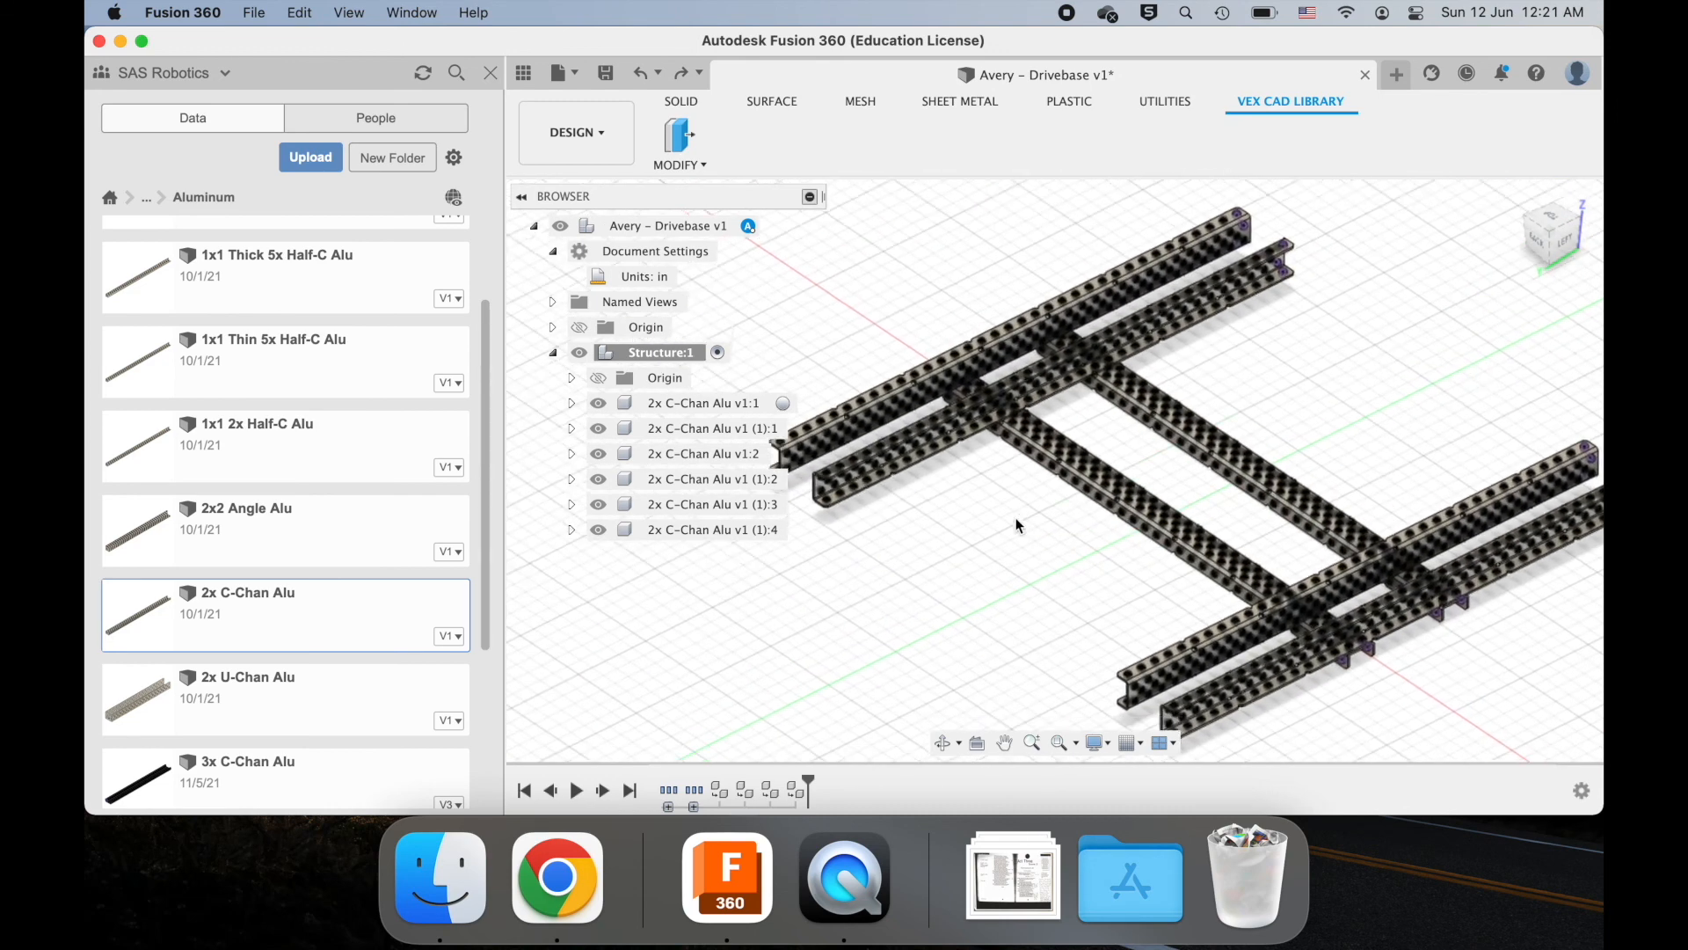
- Save the drivebase design as a new version with the description User Saved
scroll(1014, 517, right, 1)
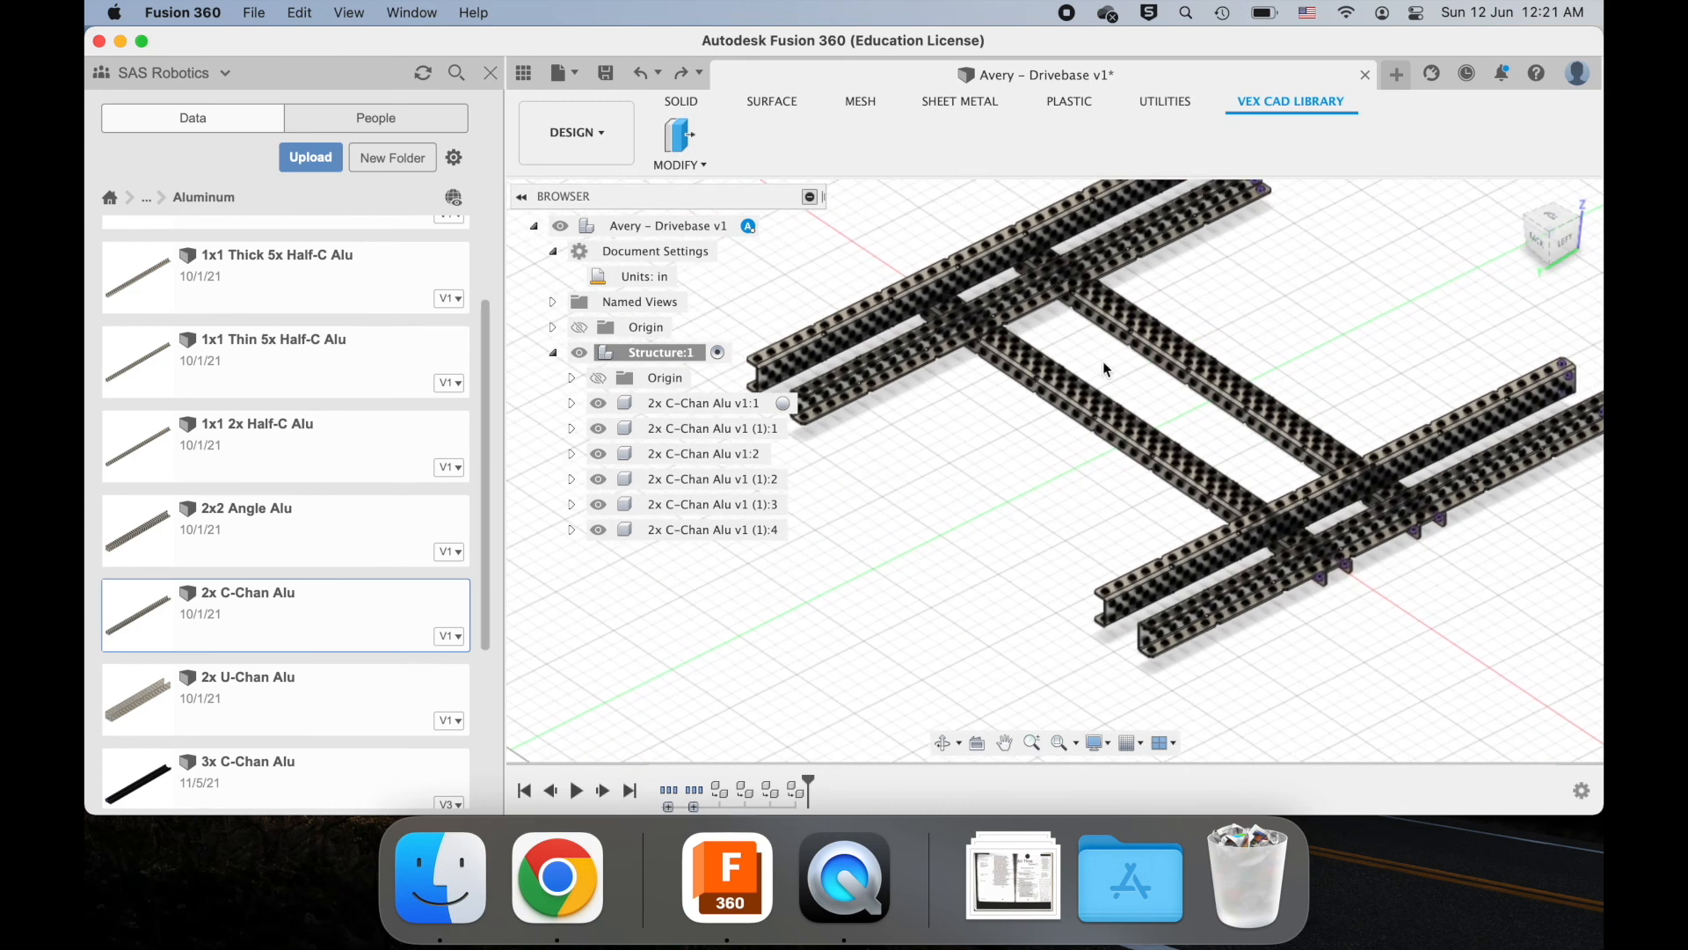
scroll(1067, 503, down, 5)
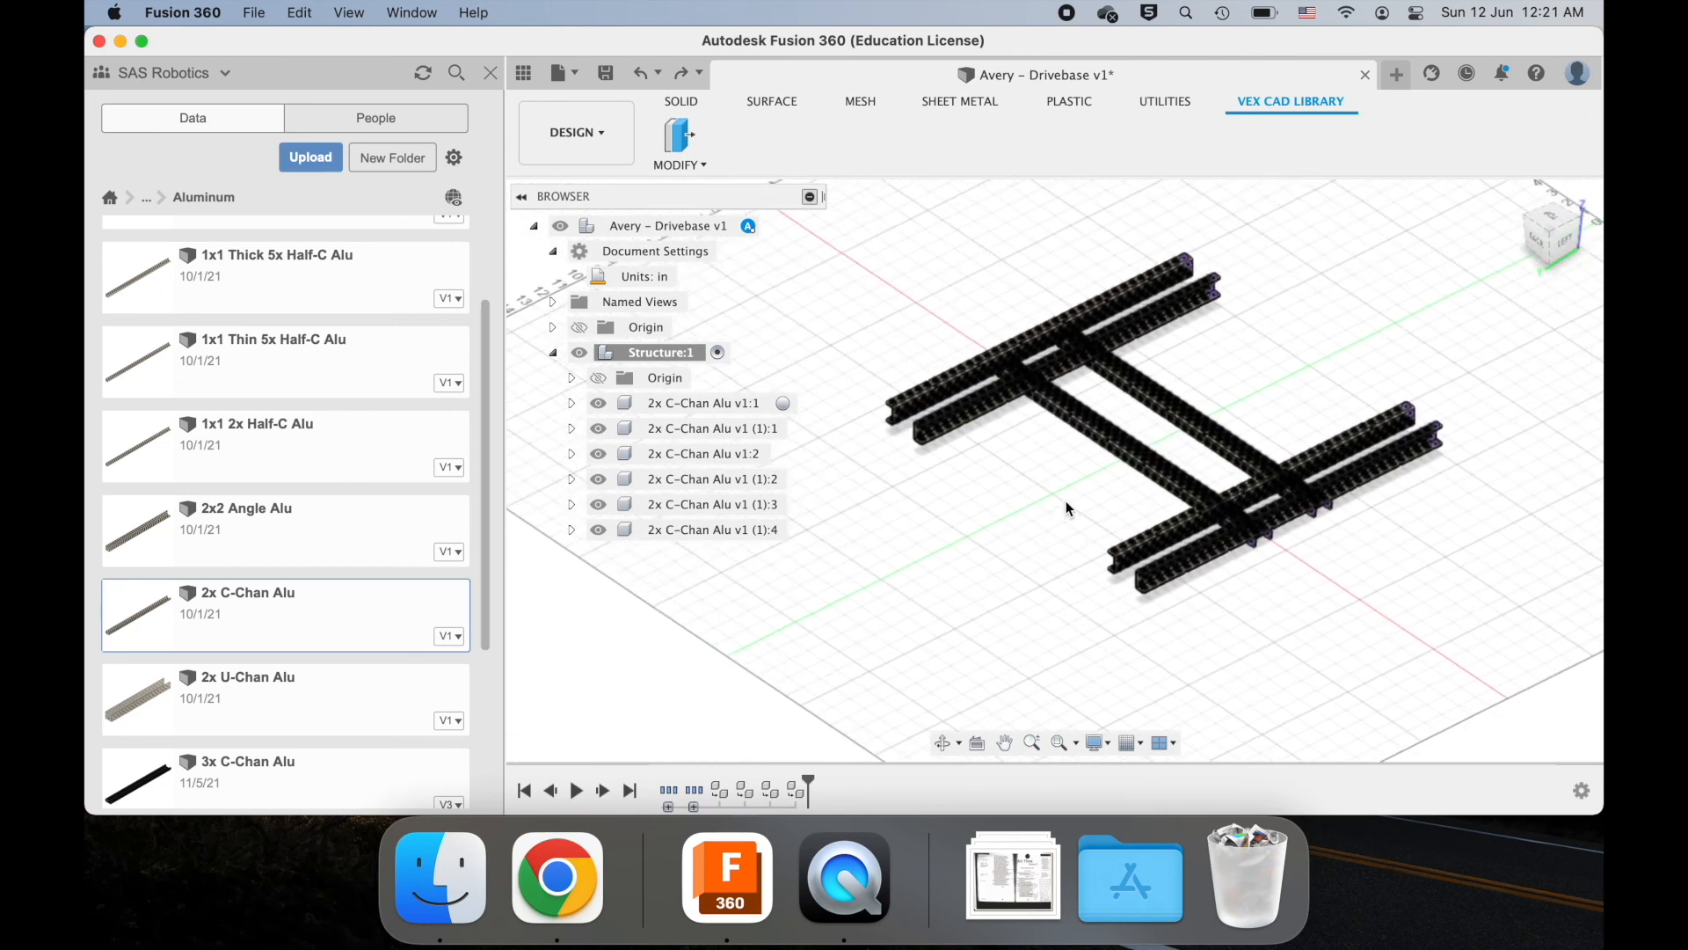
scroll(1068, 508, up, 5)
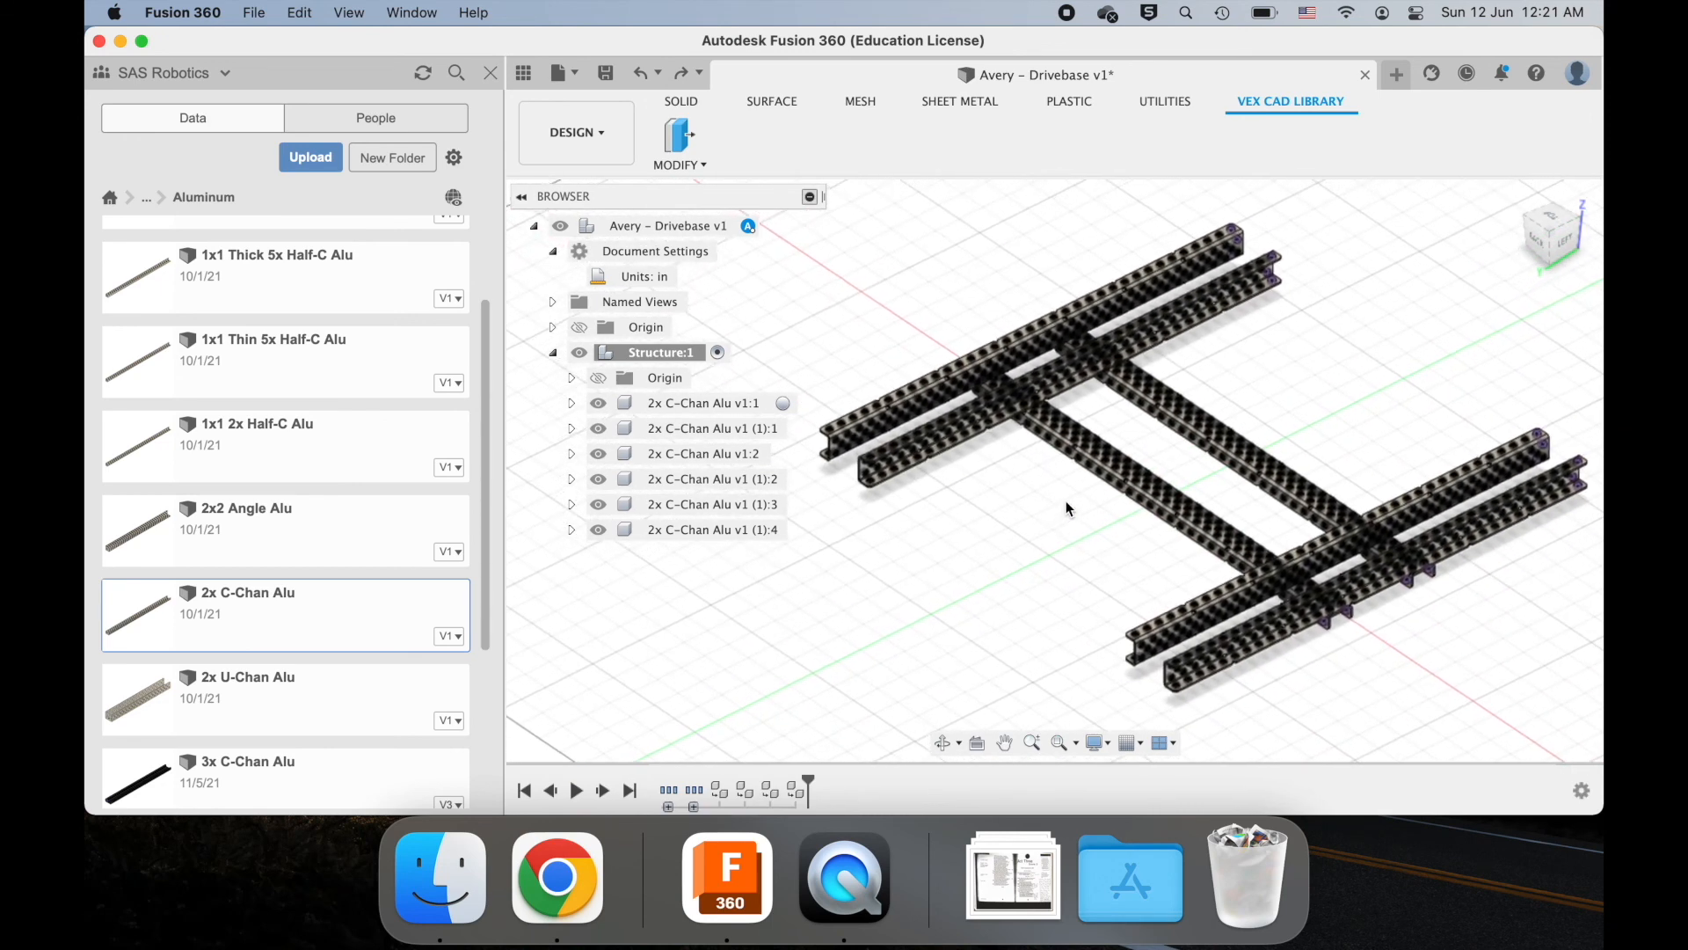
key(super+s)
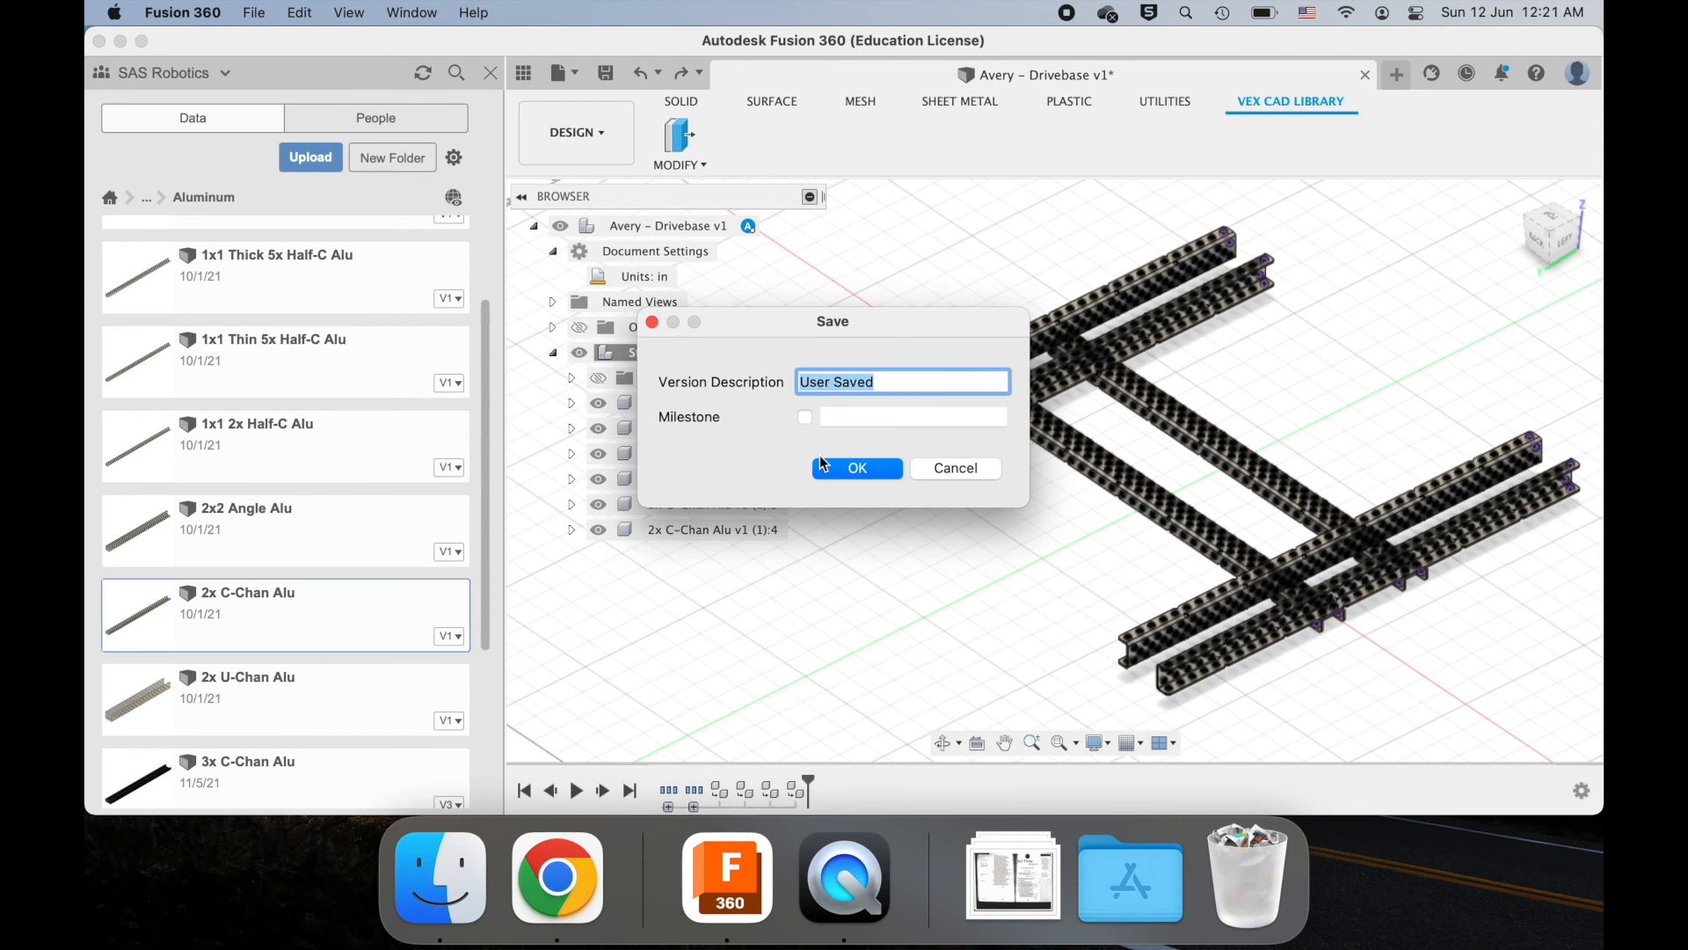
click(867, 468)
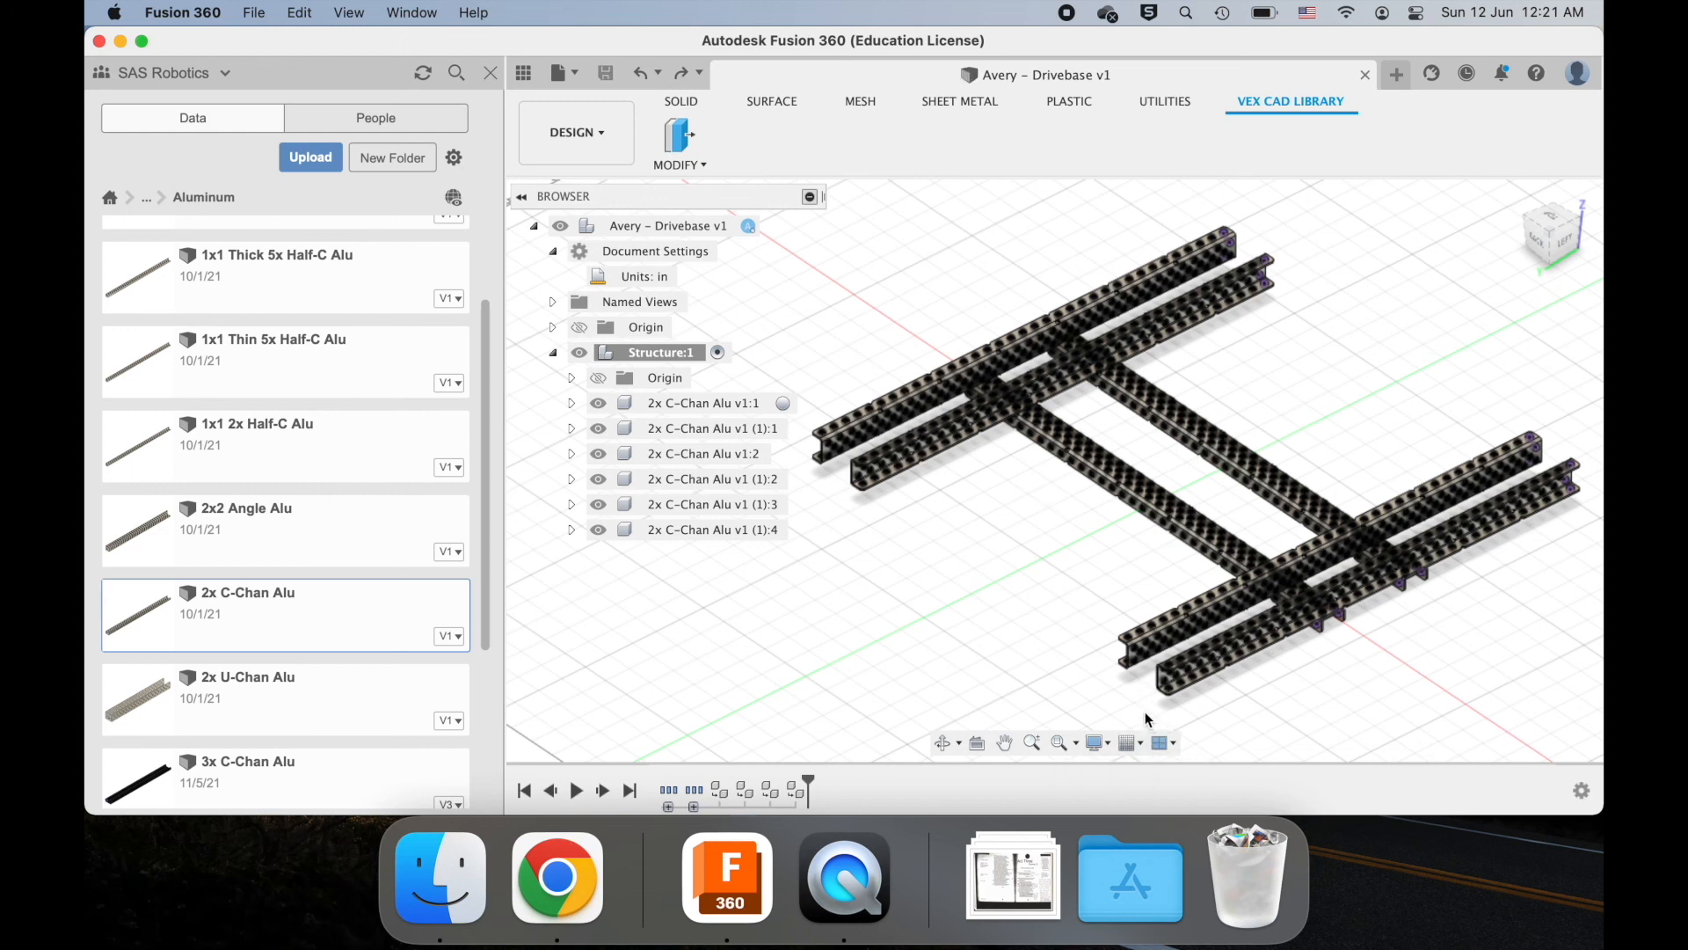
- Turn off the object visibility of all sketches so they no longer cover the C-channels
scroll(1127, 473, left, 1)
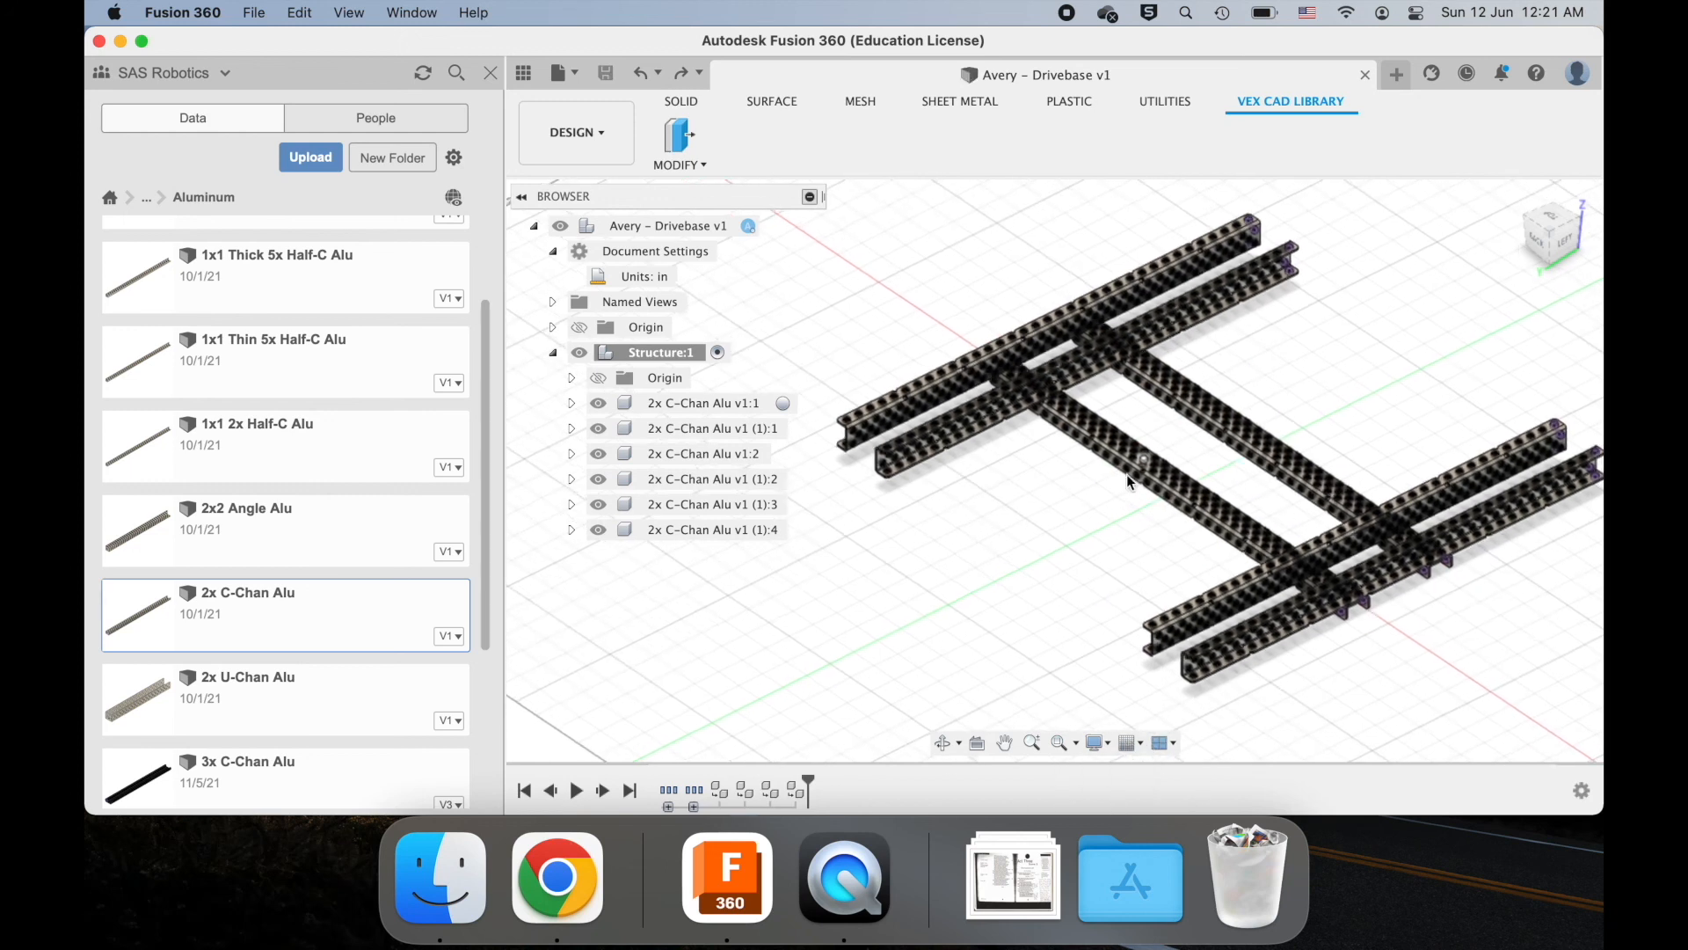
scroll(1126, 473, up, 1)
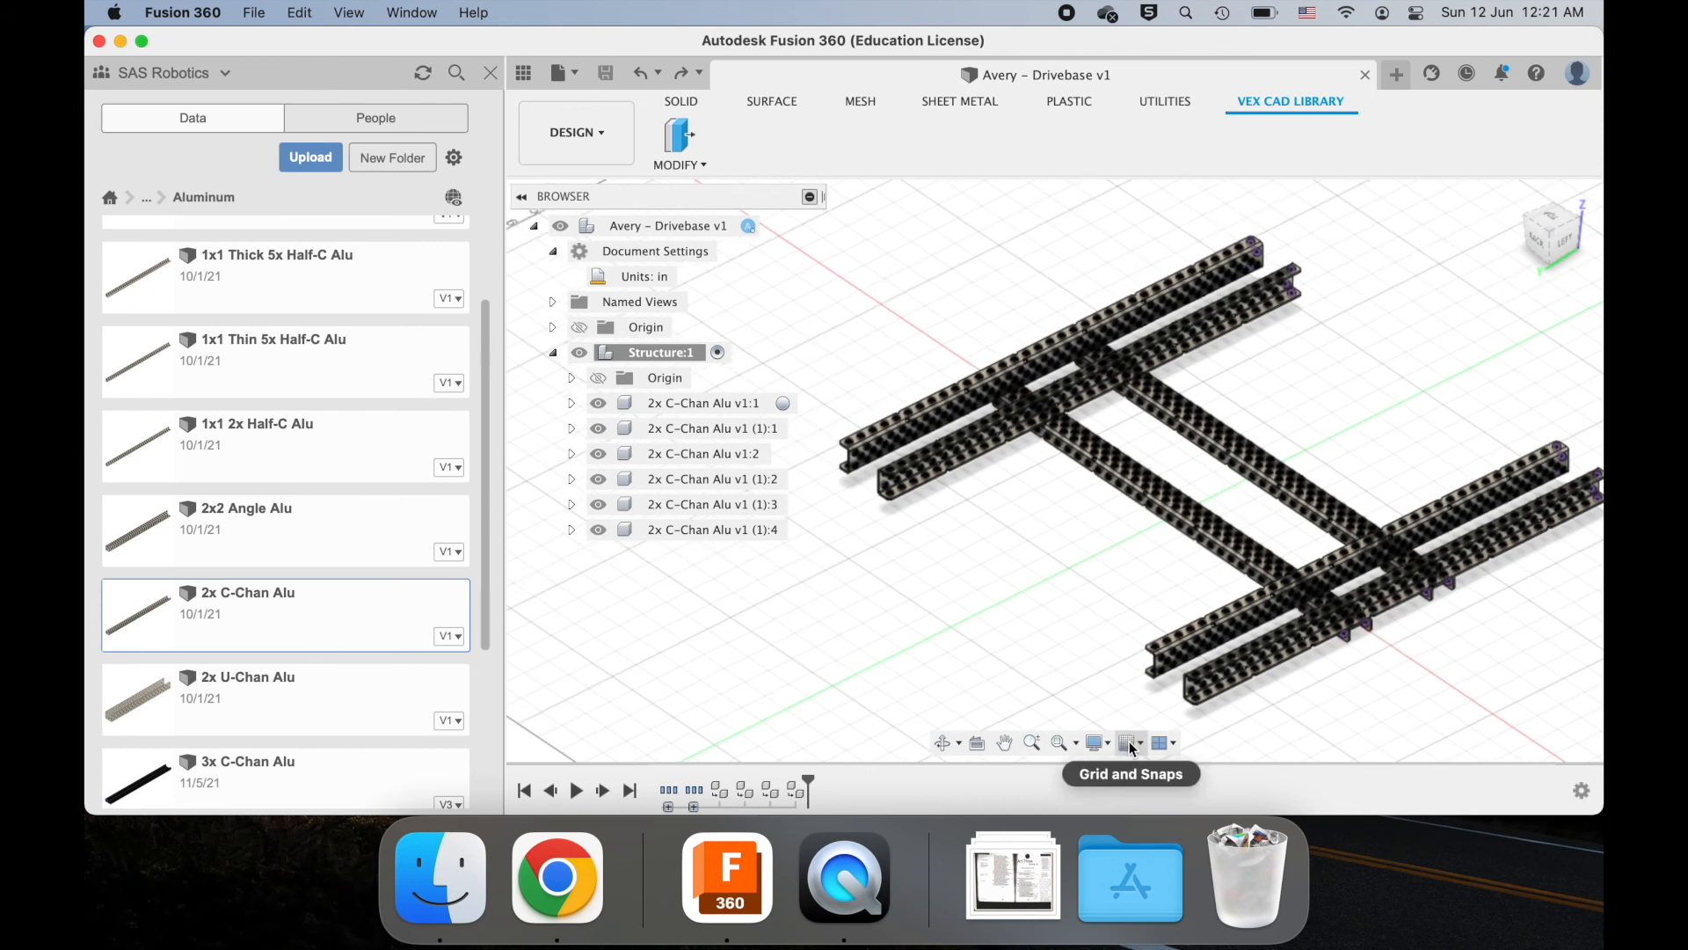
click(1102, 753)
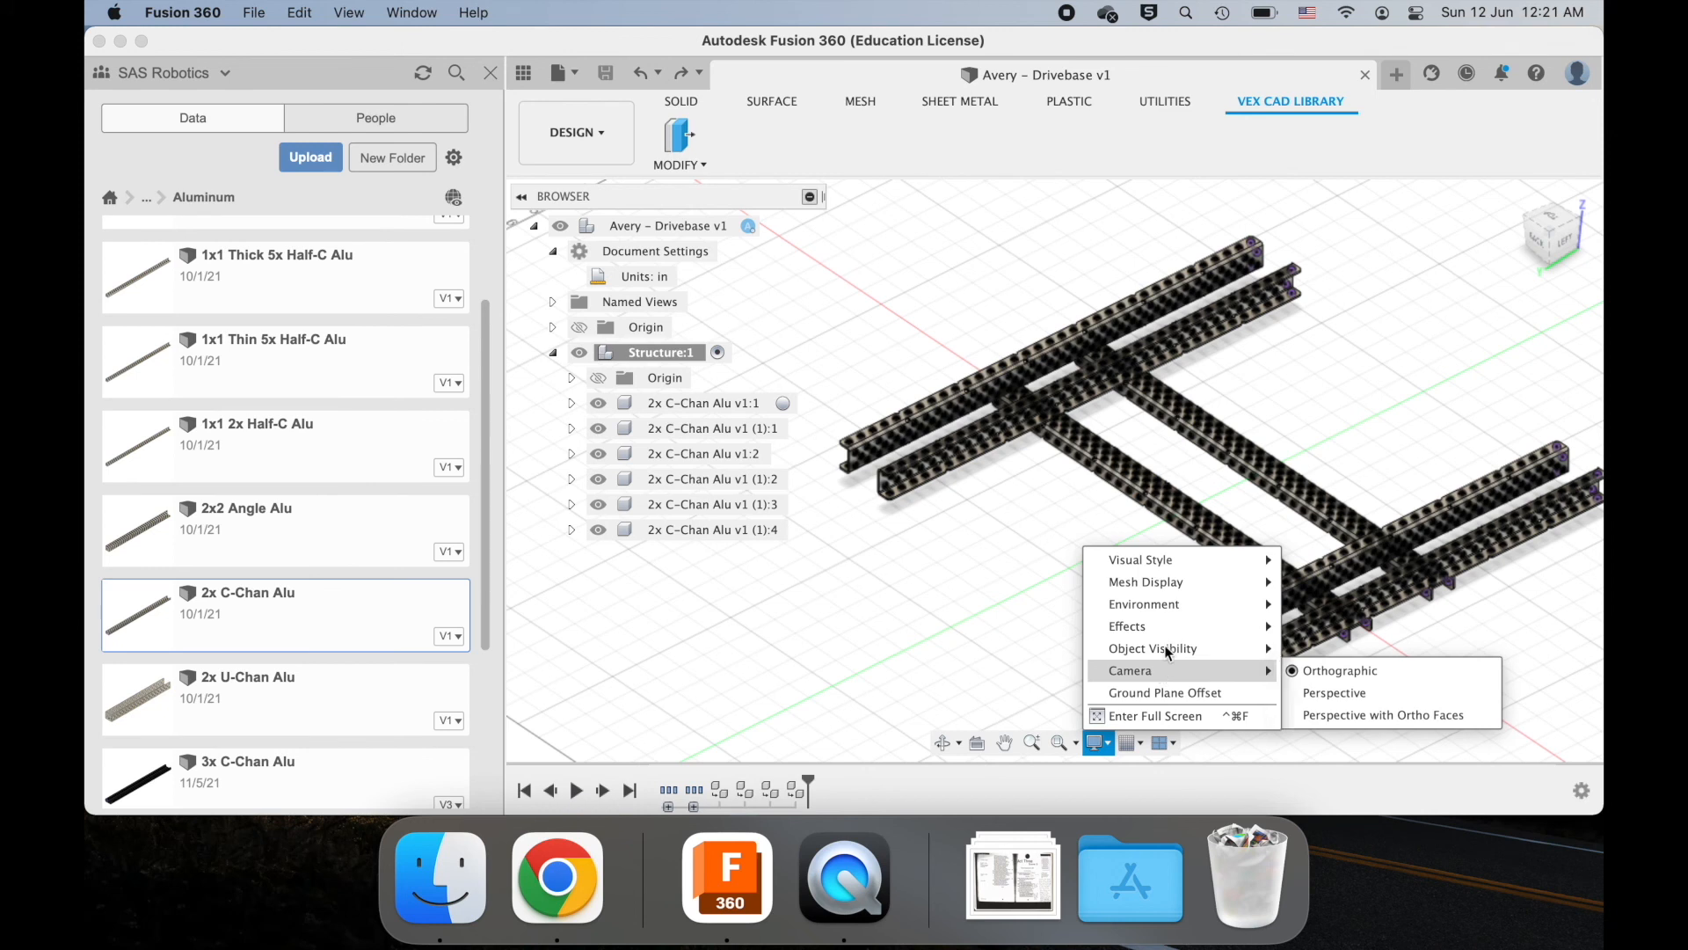
click(1100, 749)
click(1101, 749)
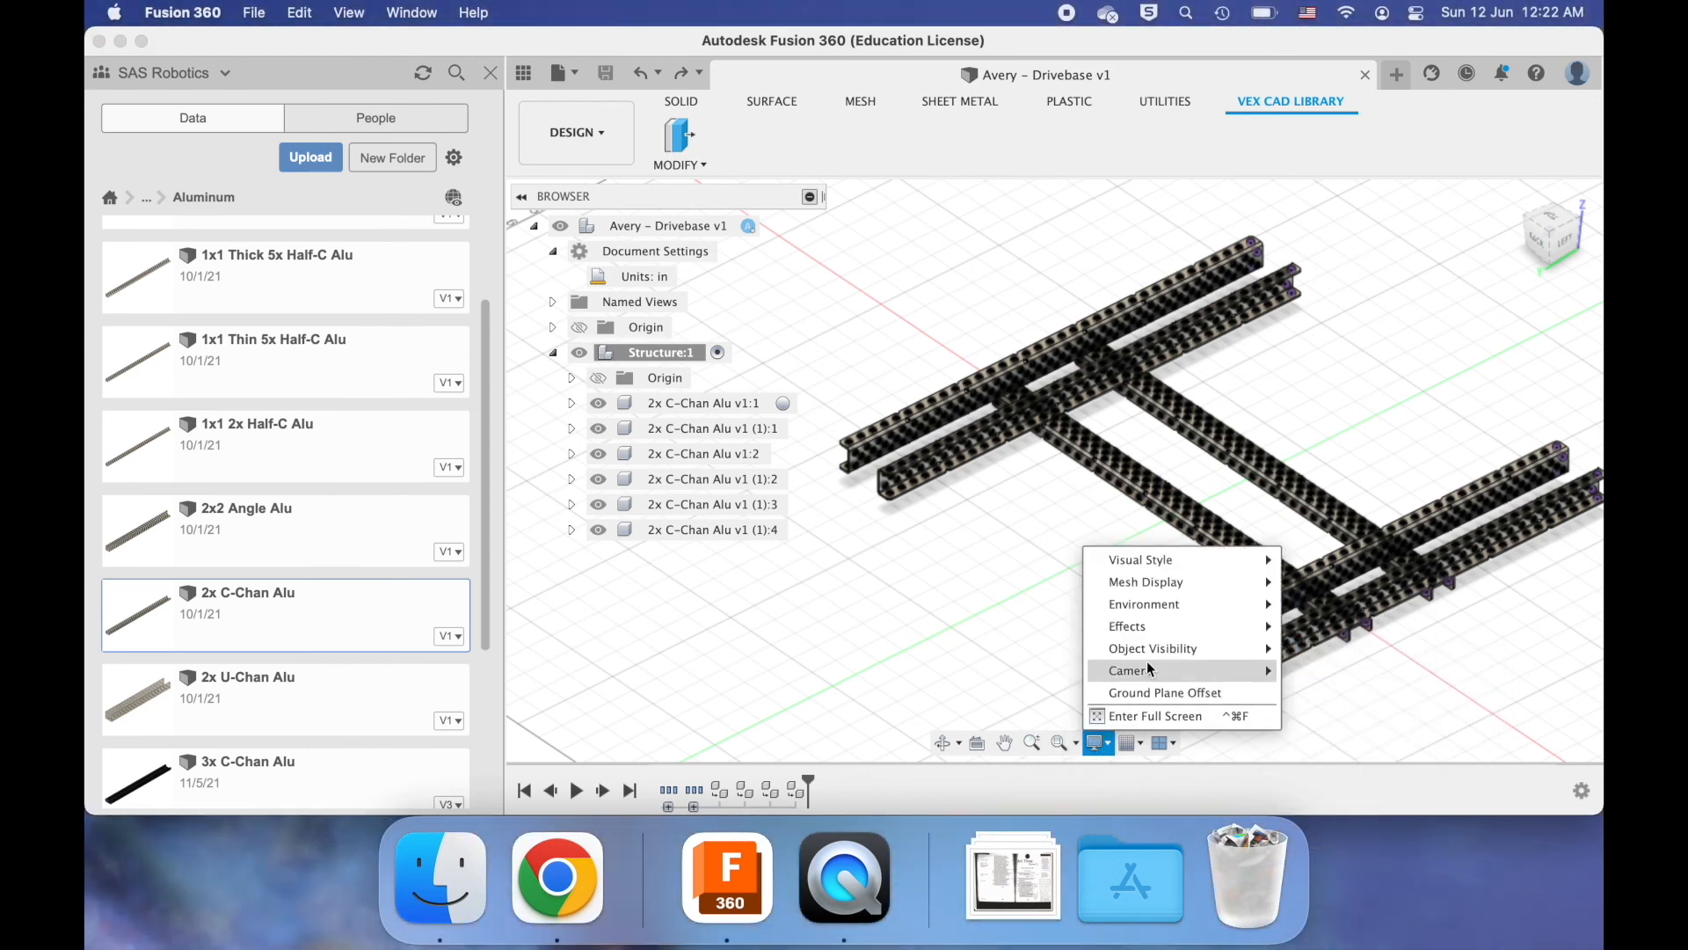
mouse_move(1157, 652)
mouse_move(1238, 655)
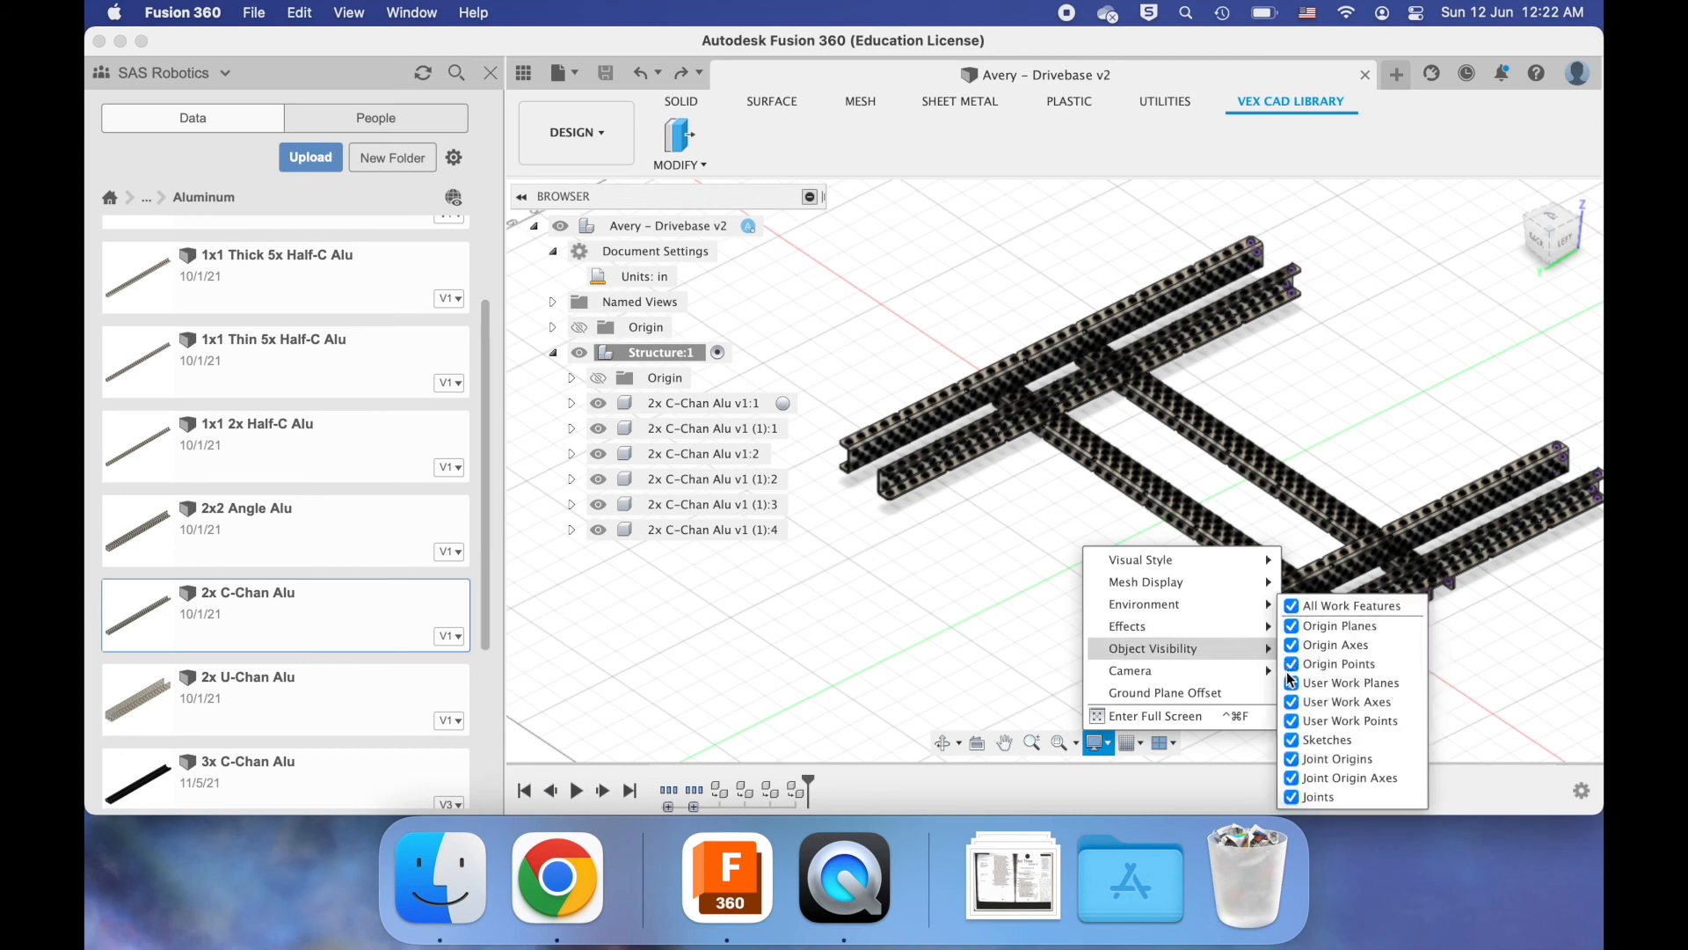
click(1293, 739)
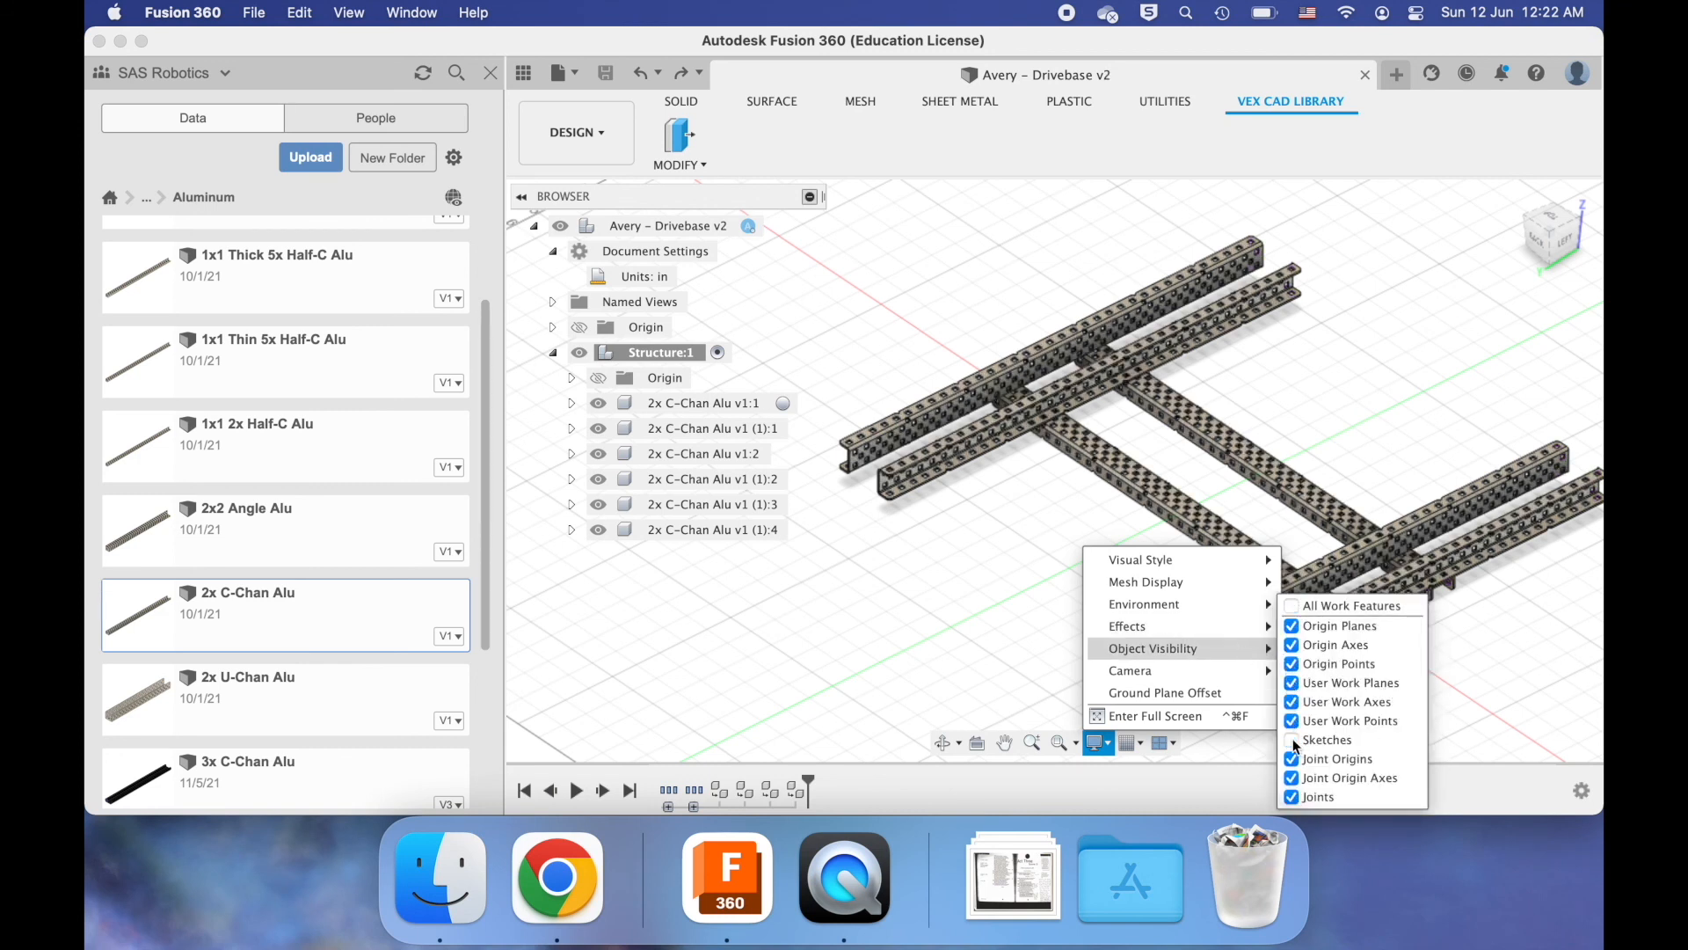
- Frame the whole drivebase and capture a screenshot of the modelling canvas area
scroll(1435, 649, up, 10)
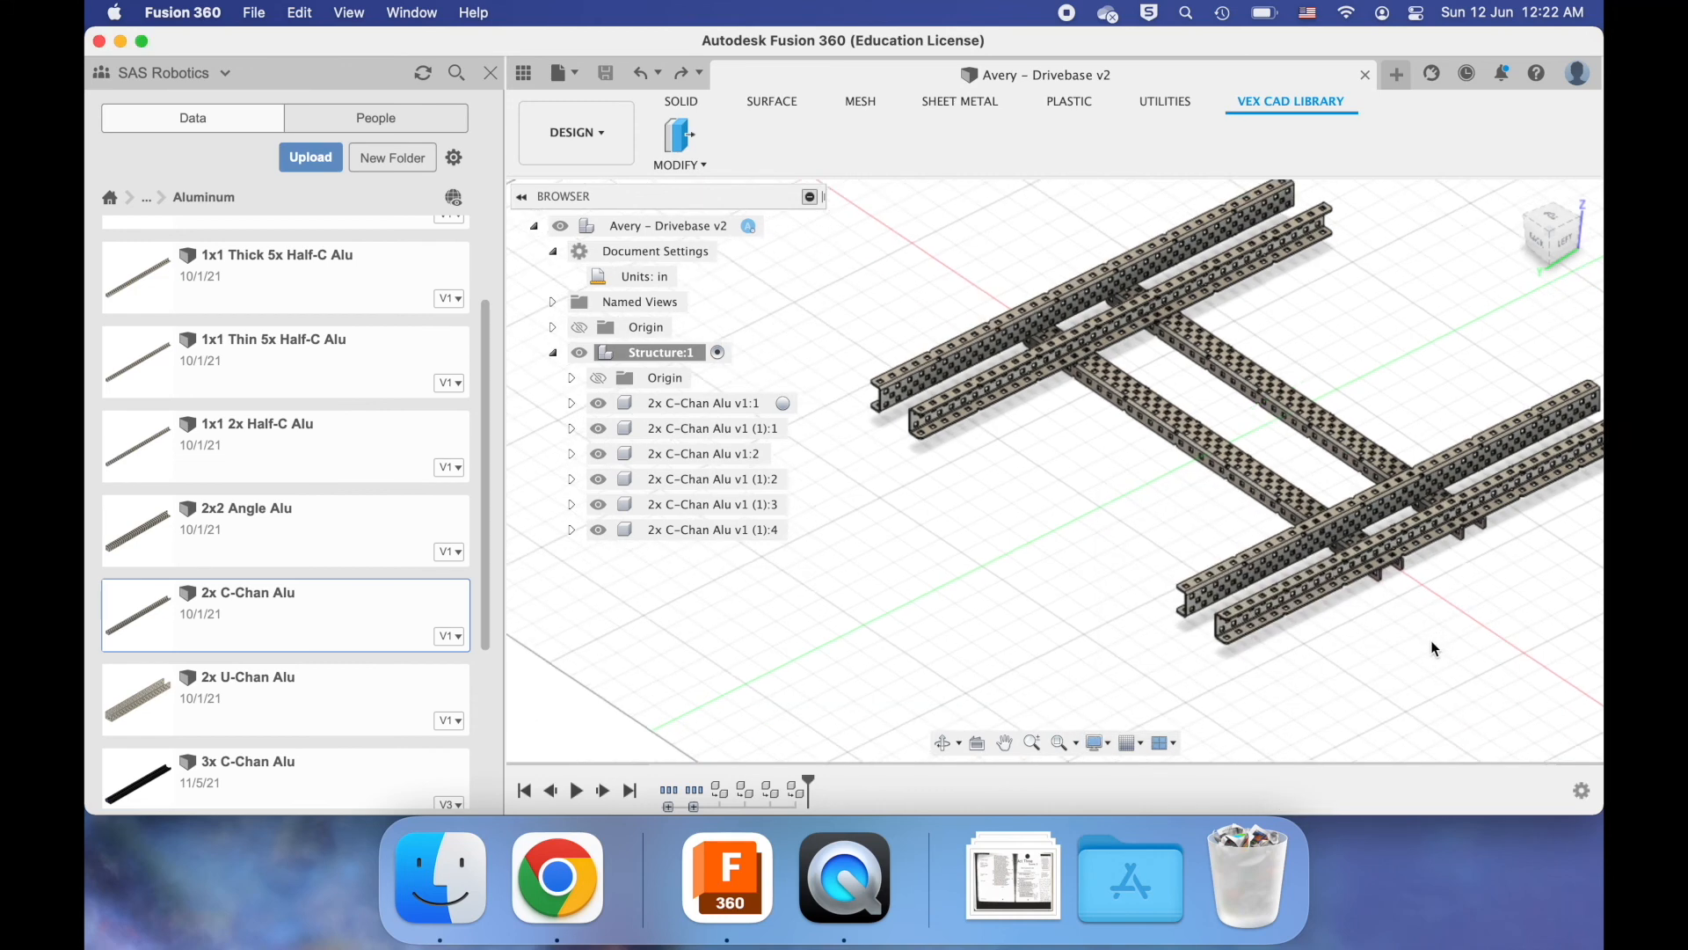
scroll(1431, 640, up, 3)
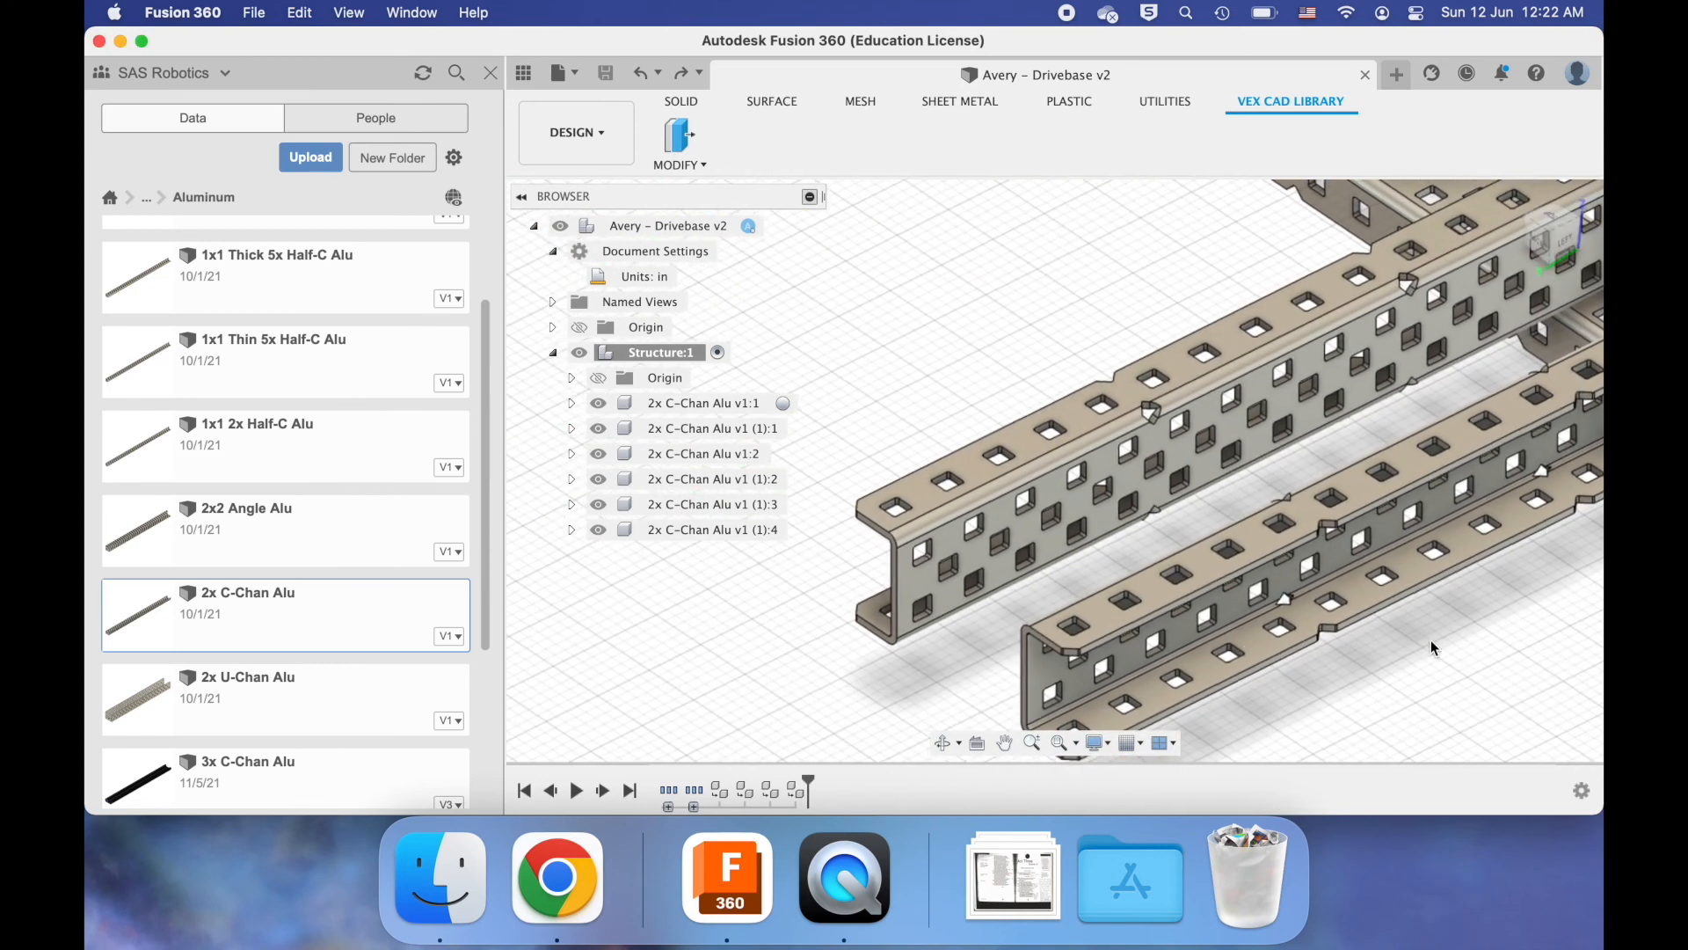
scroll(1344, 466, down, 5)
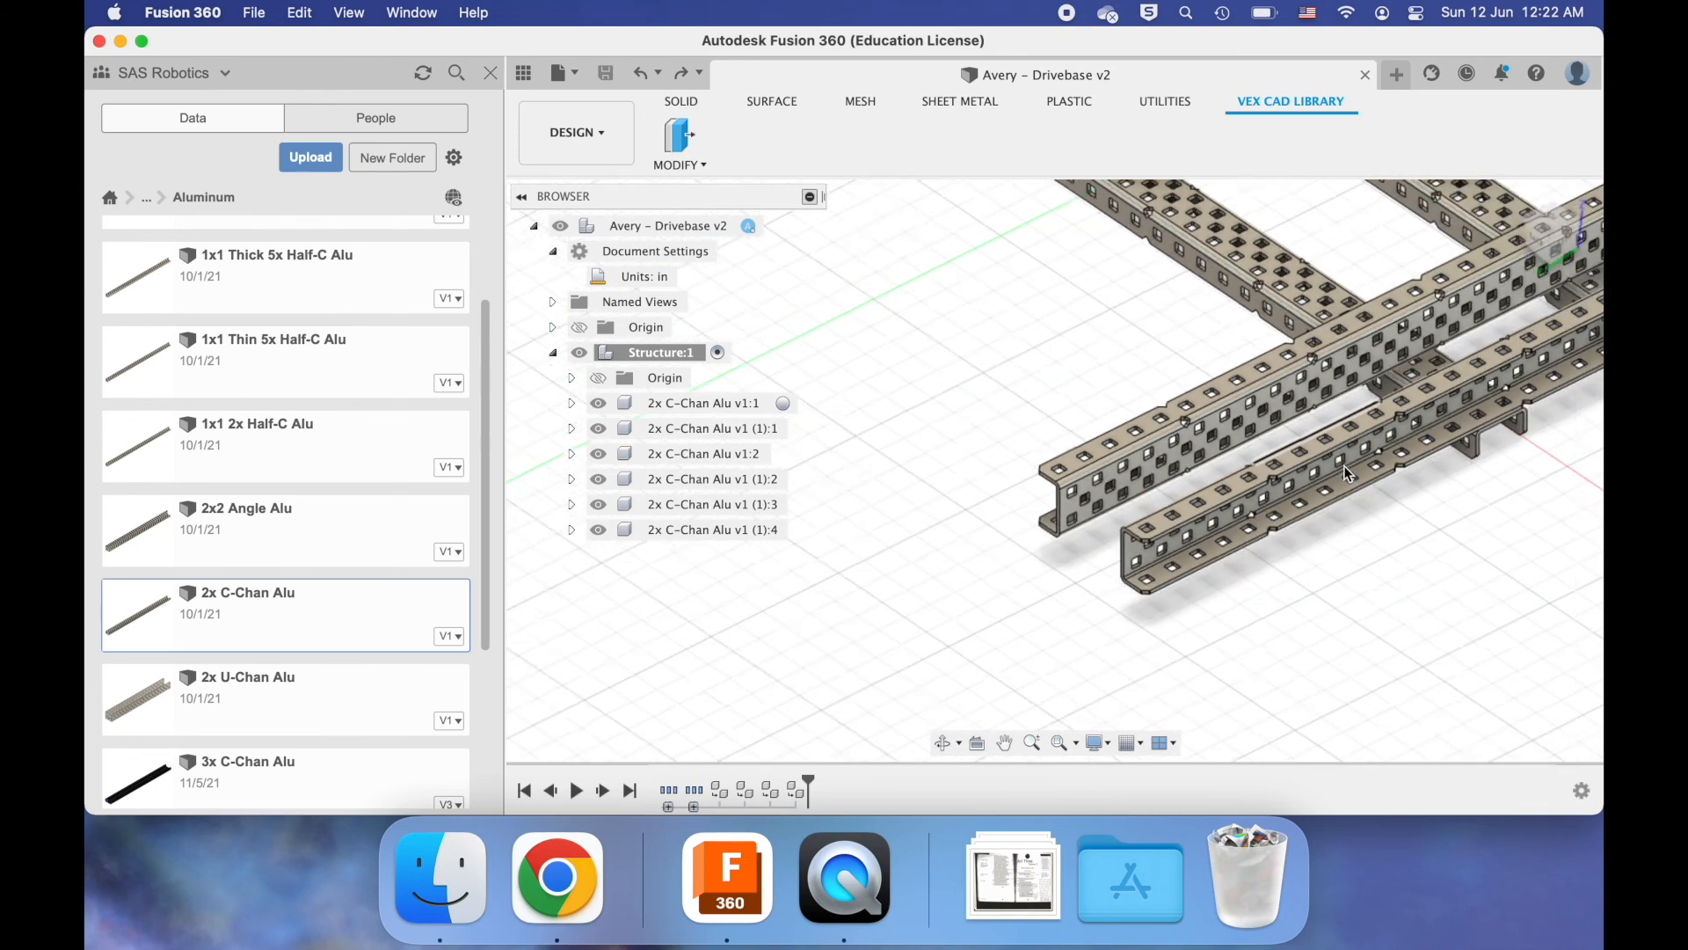
scroll(1344, 466, down, 8)
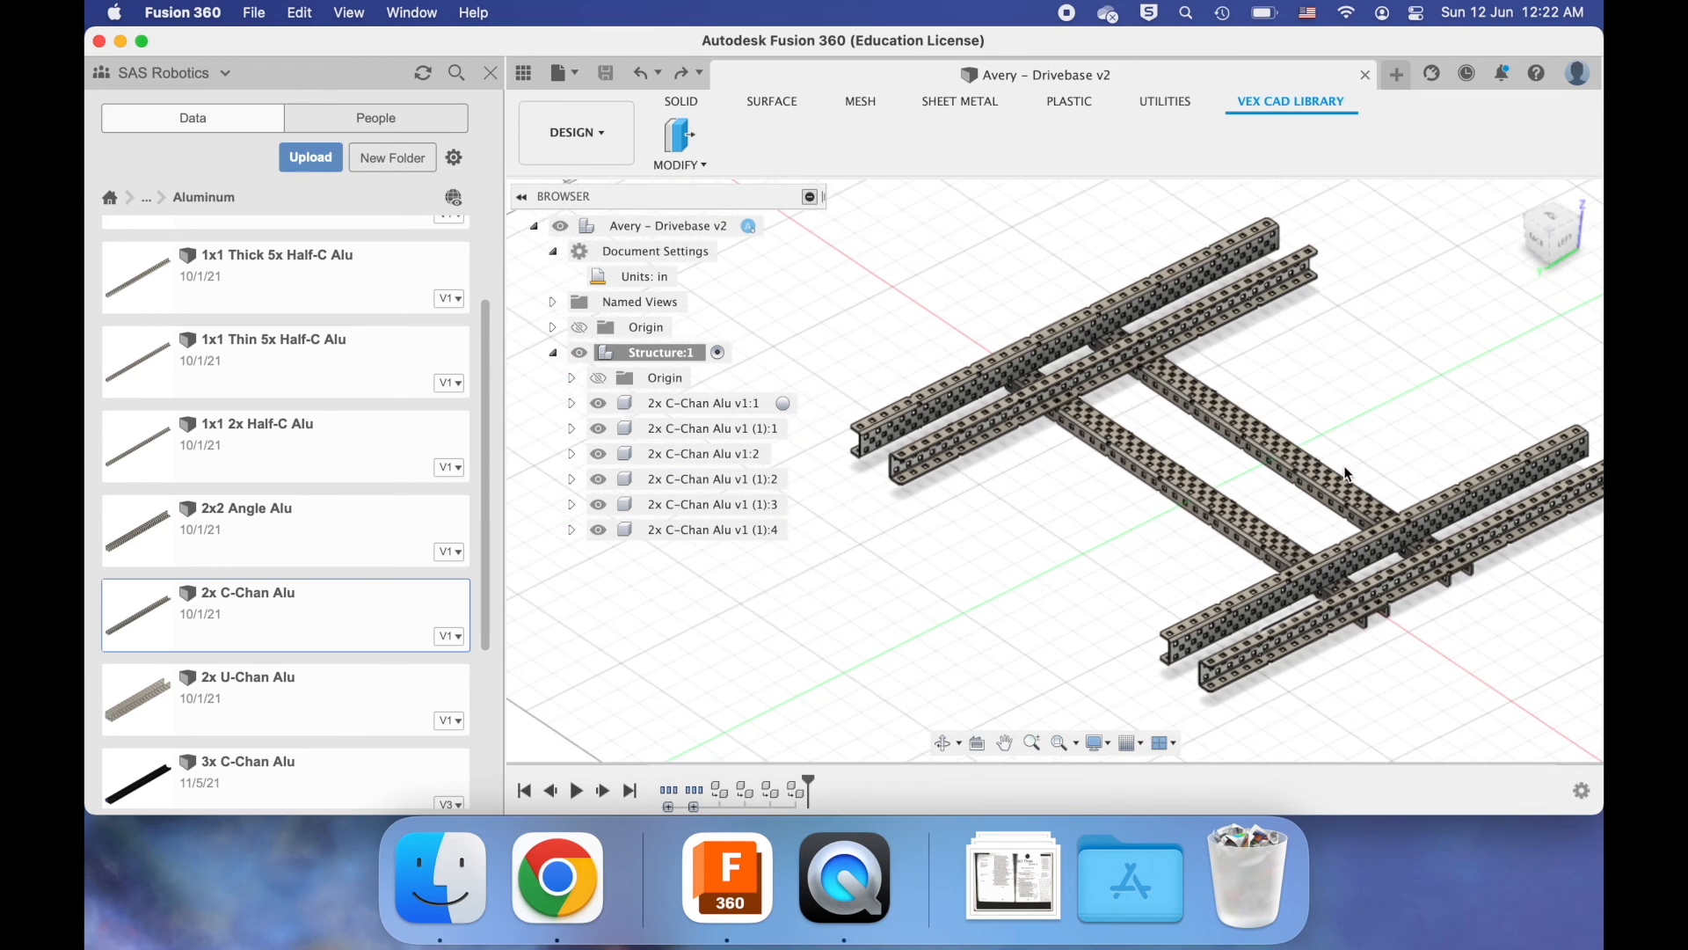
scroll(1344, 466, down, 5)
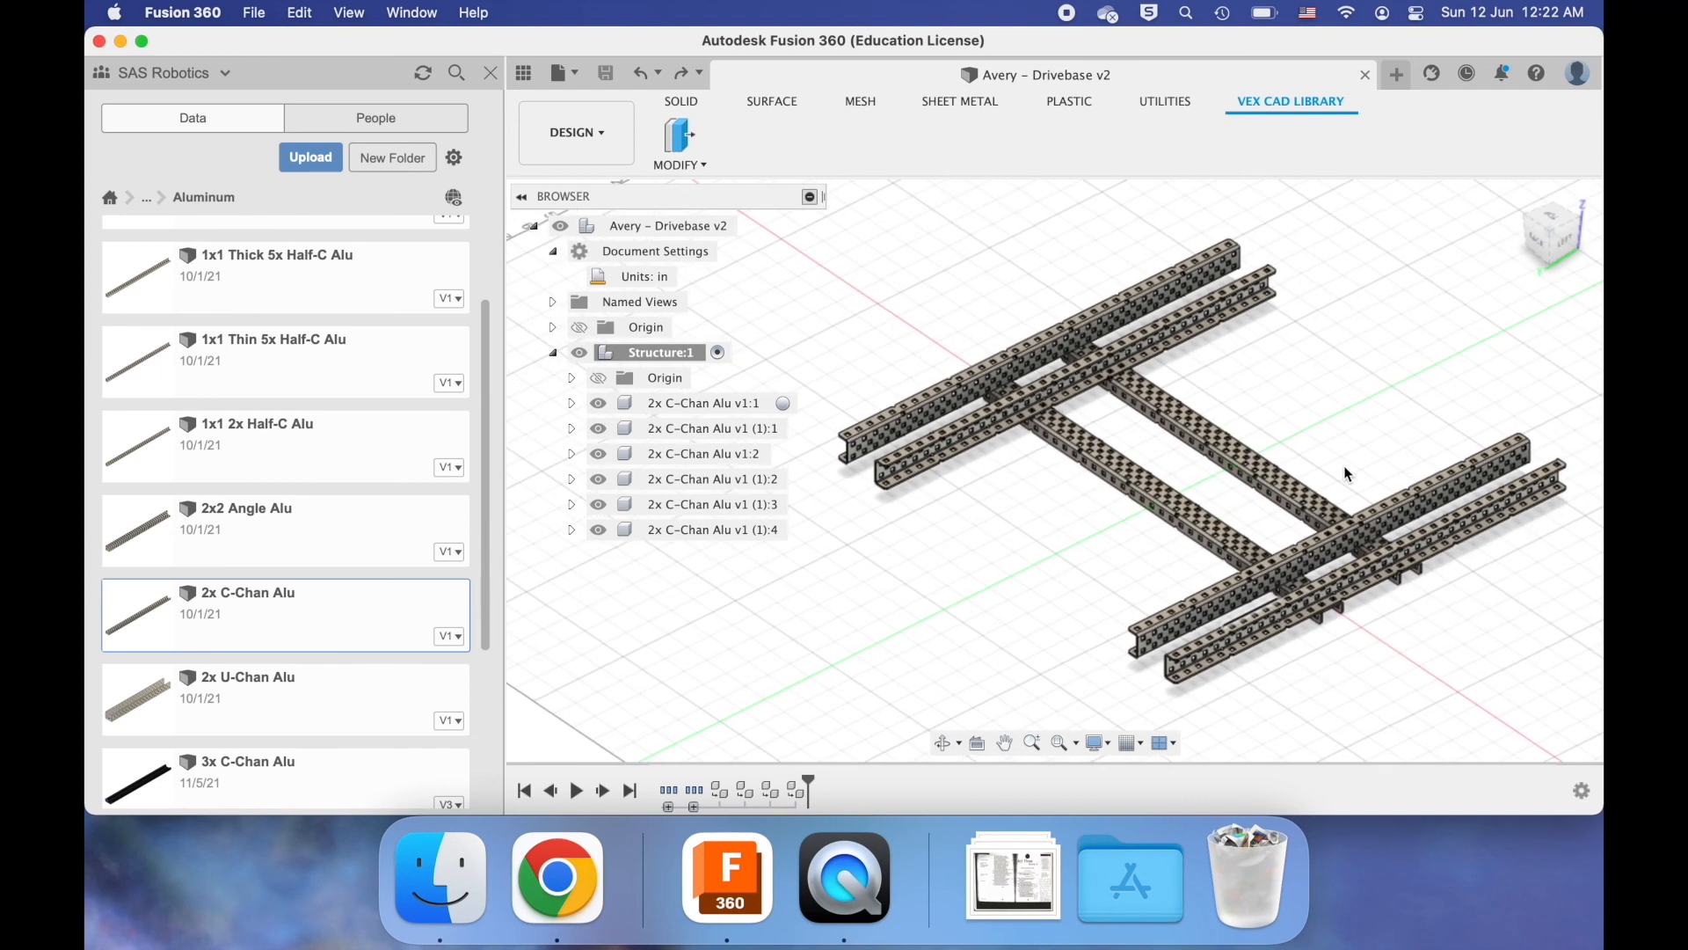
scroll(1343, 466, down, 1)
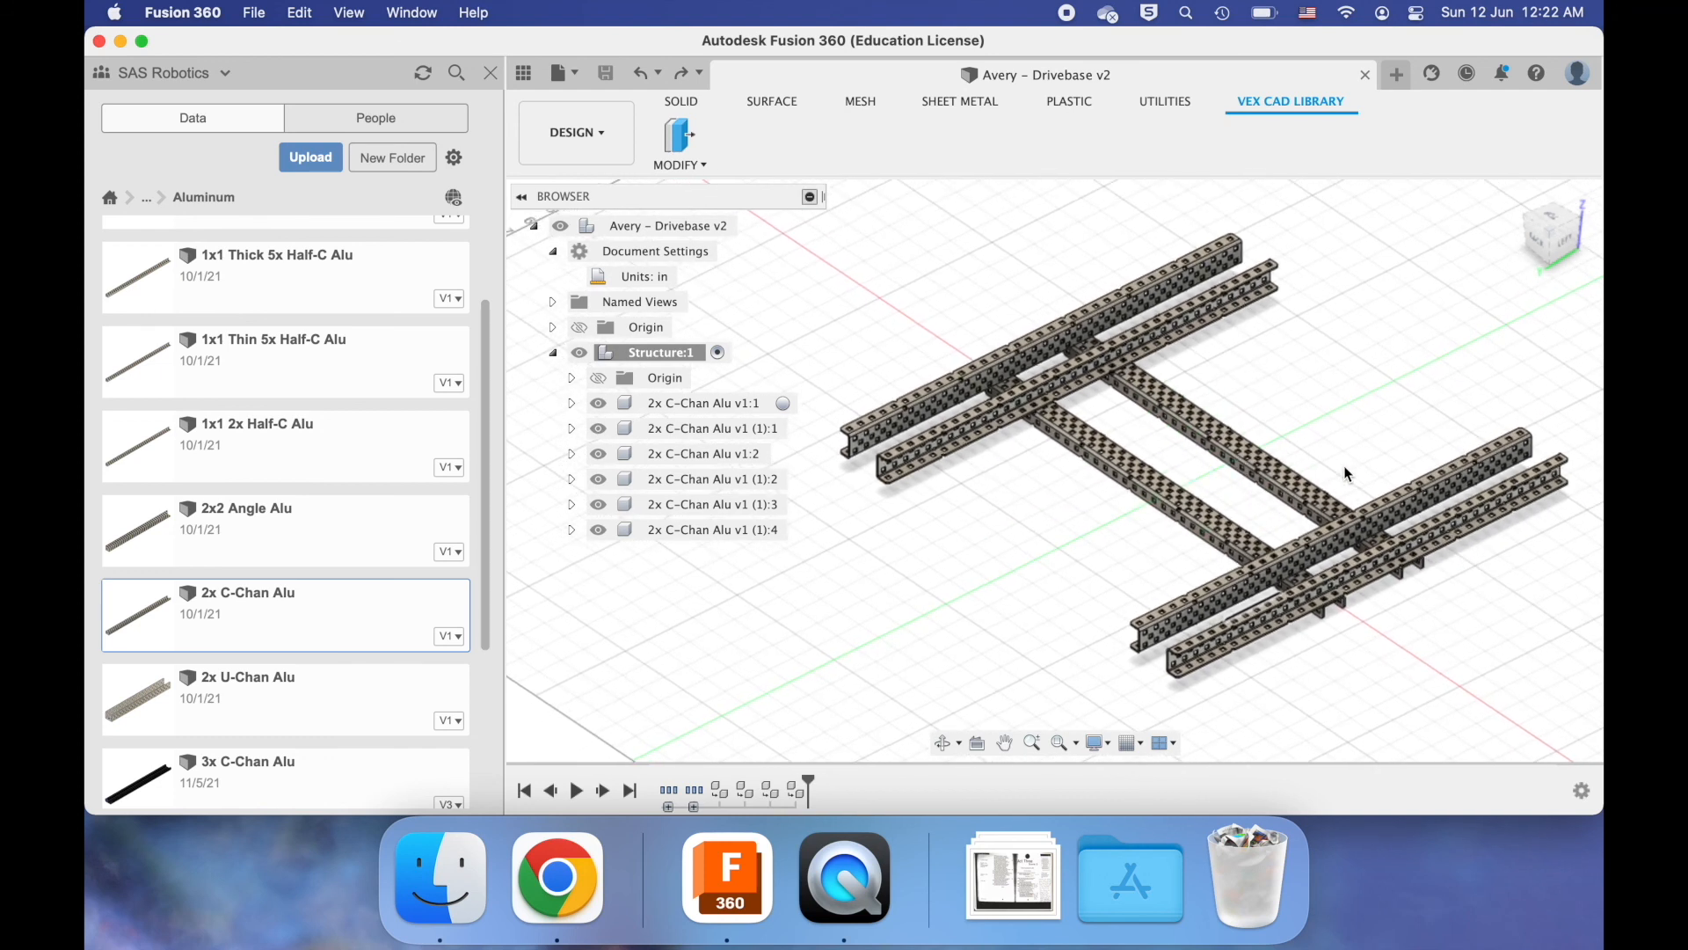
key(shift+super+4)
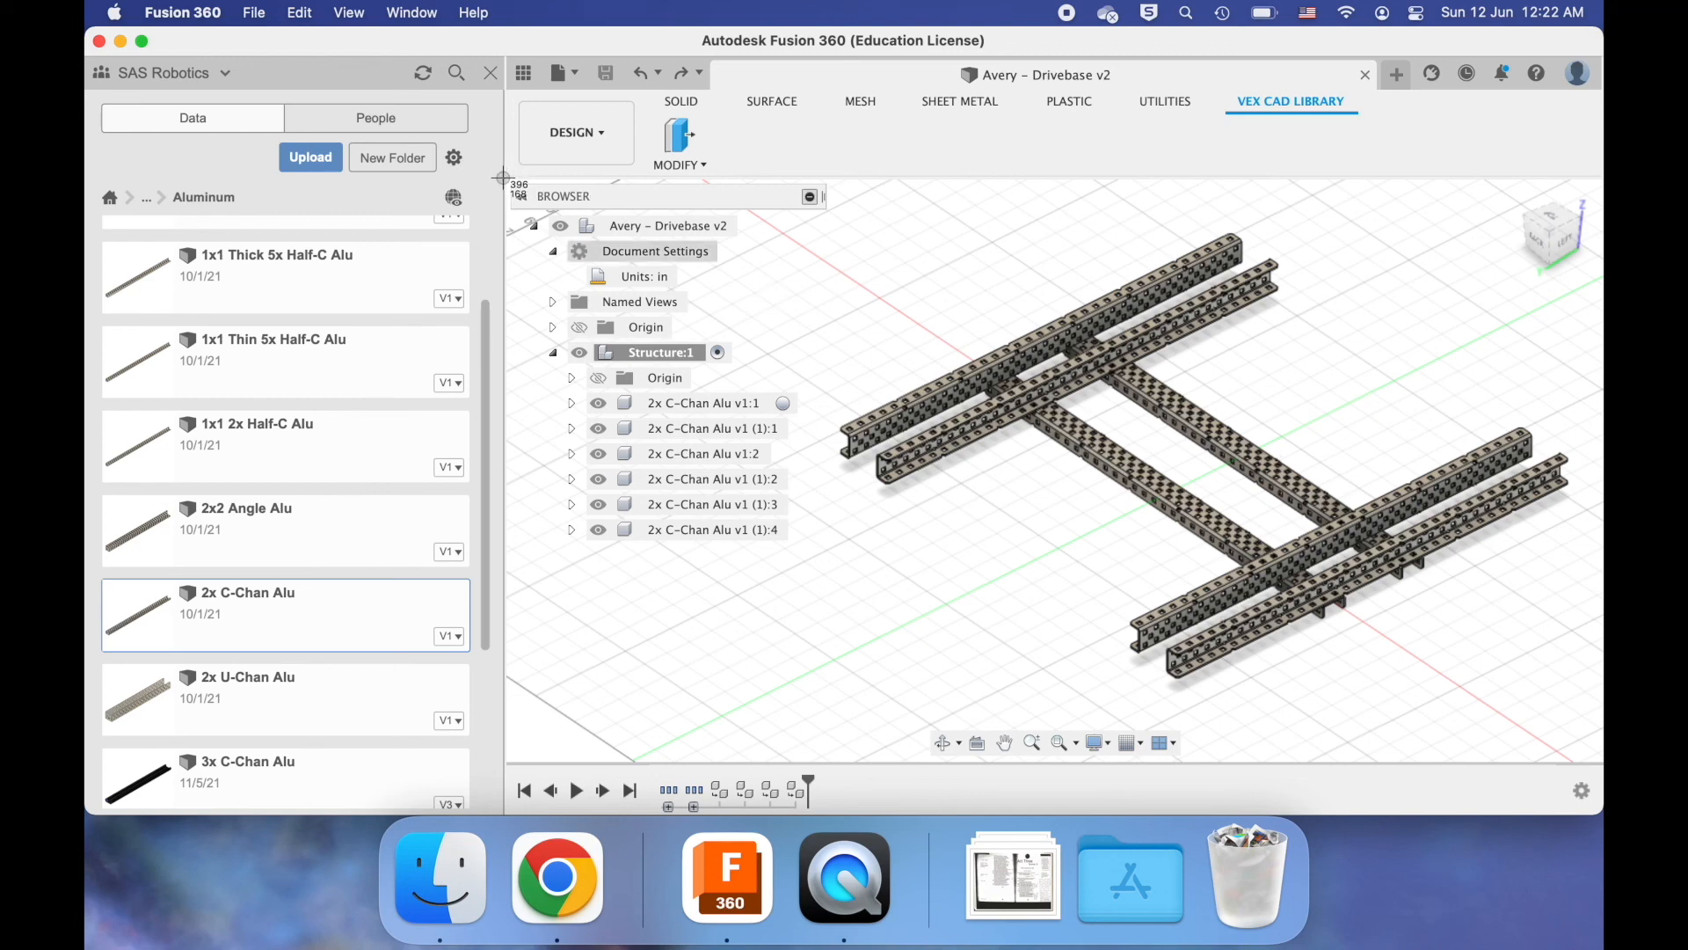
drag(504, 179, 1599, 761)
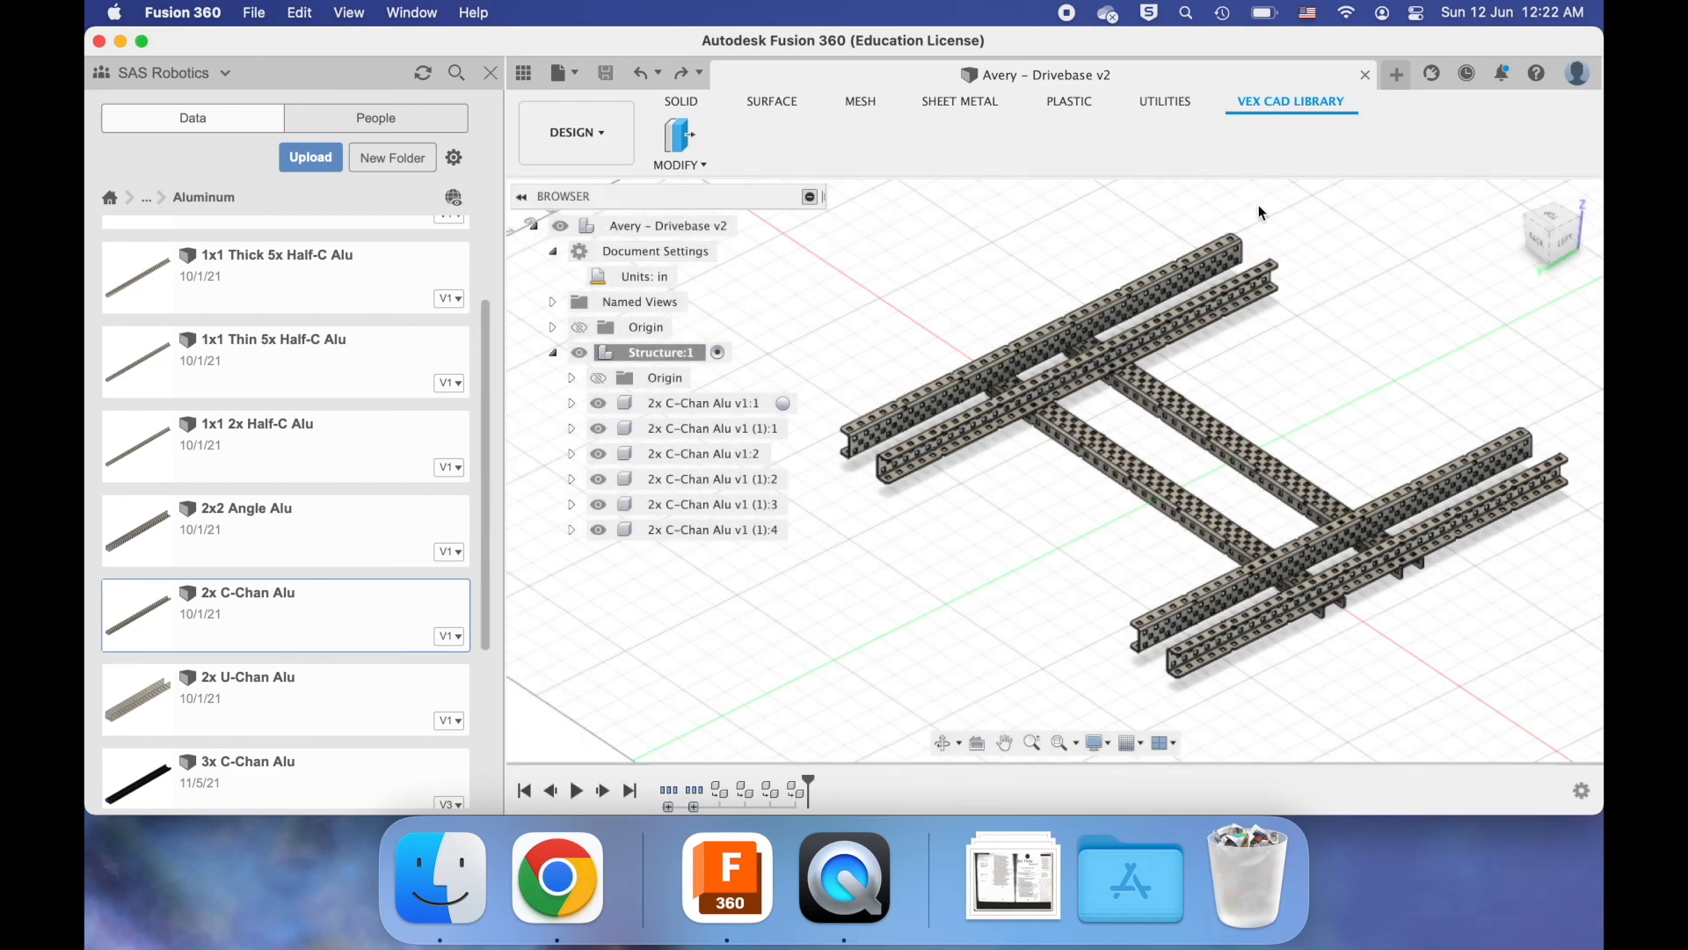
scroll(932, 306, up, 5)
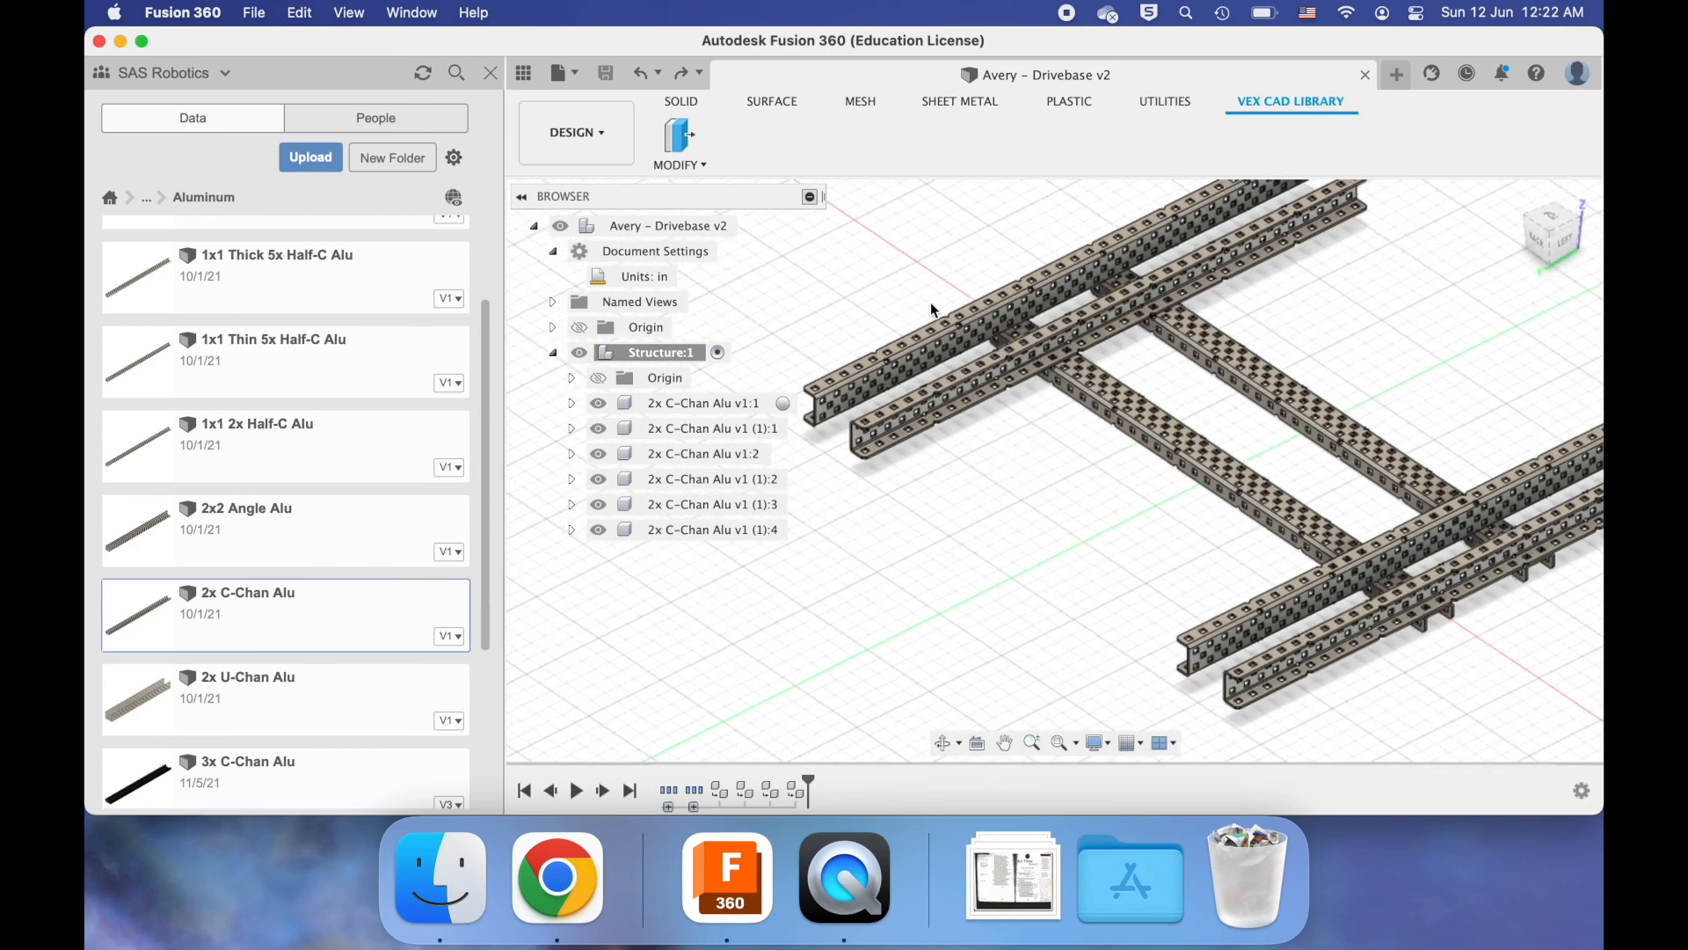
shift+scroll(1064, 365, right, 10)
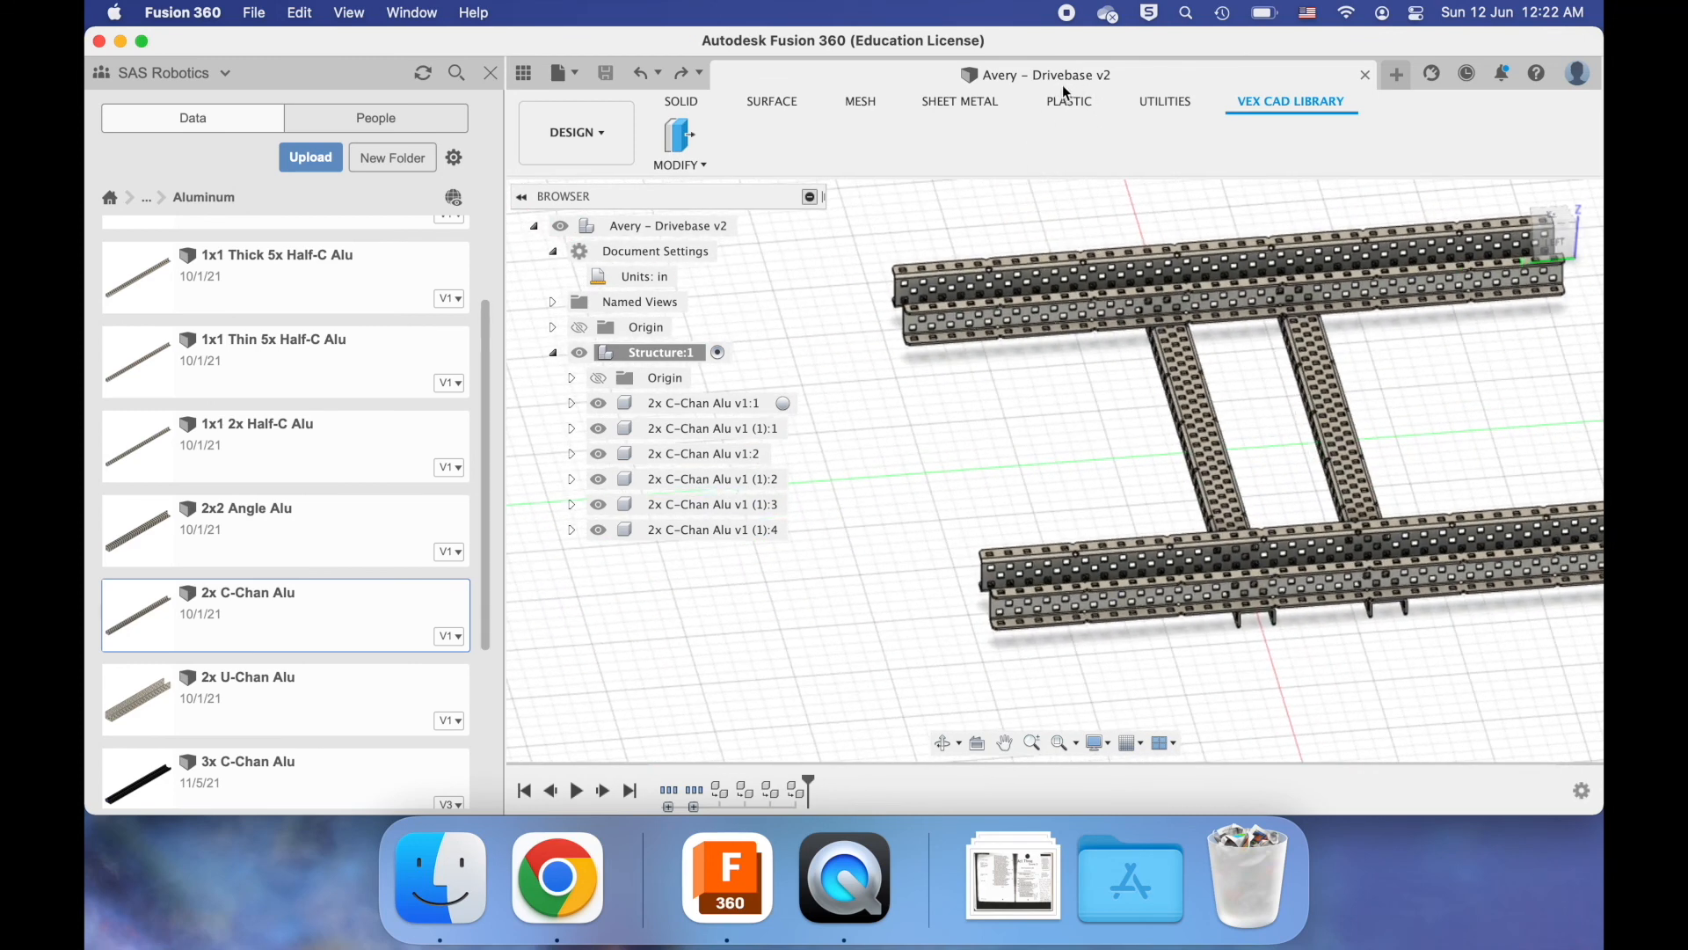
scroll(1073, 480, right, 2)
scroll(1071, 475, right, 2)
scroll(1071, 475, up, 2)
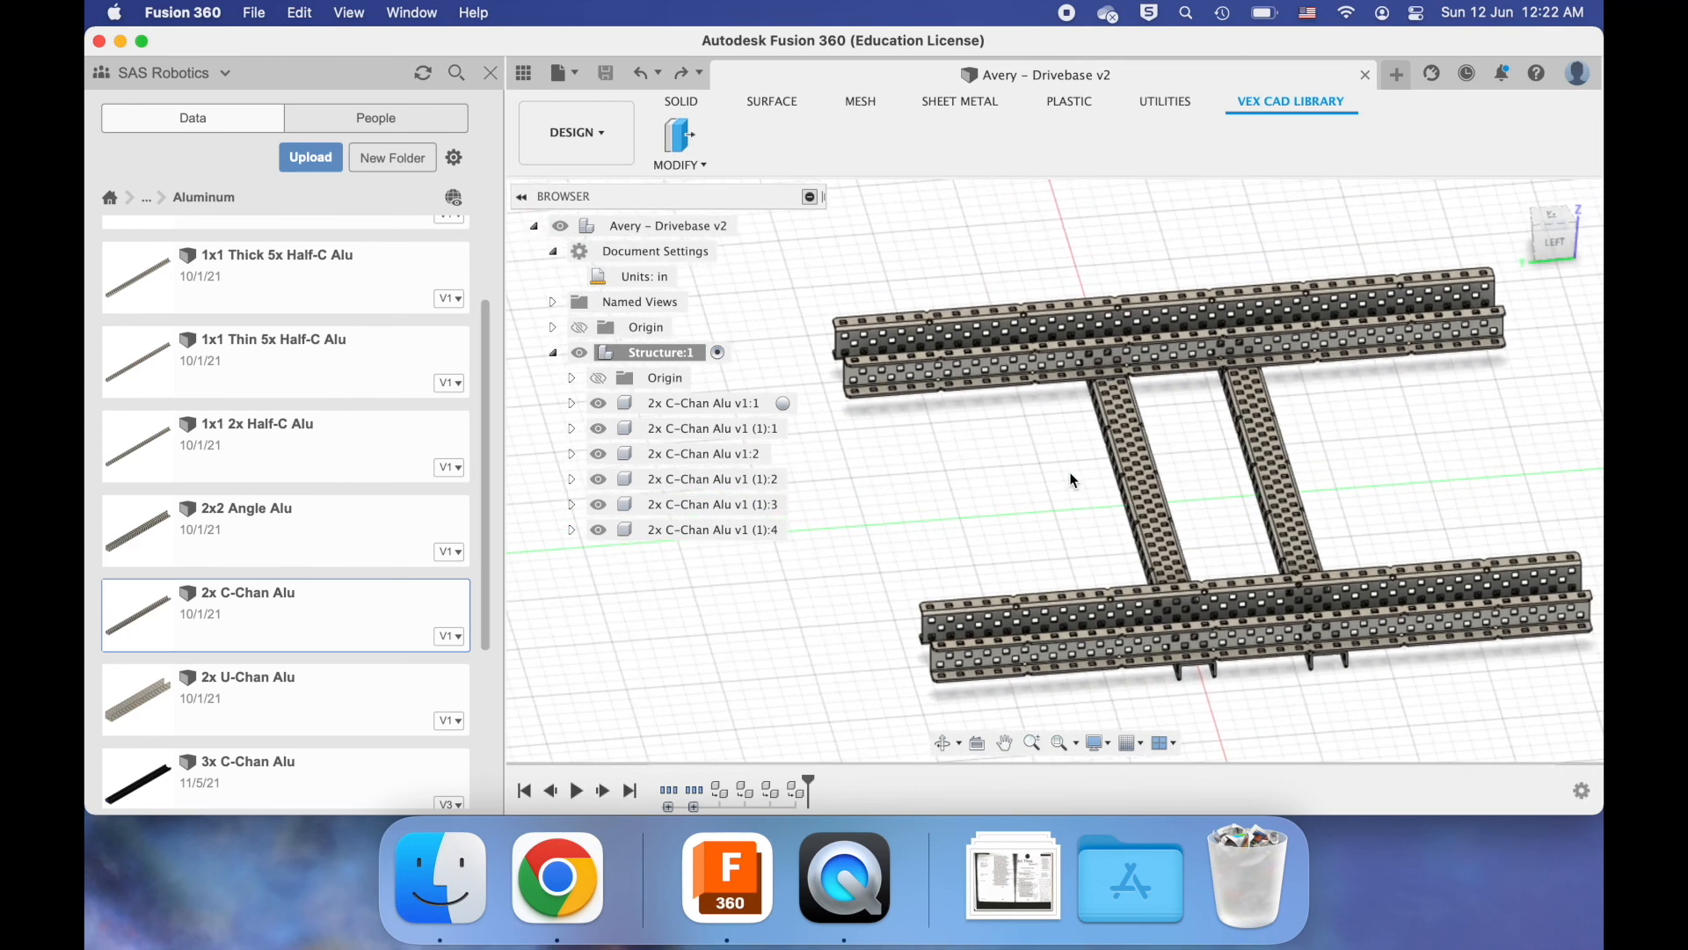